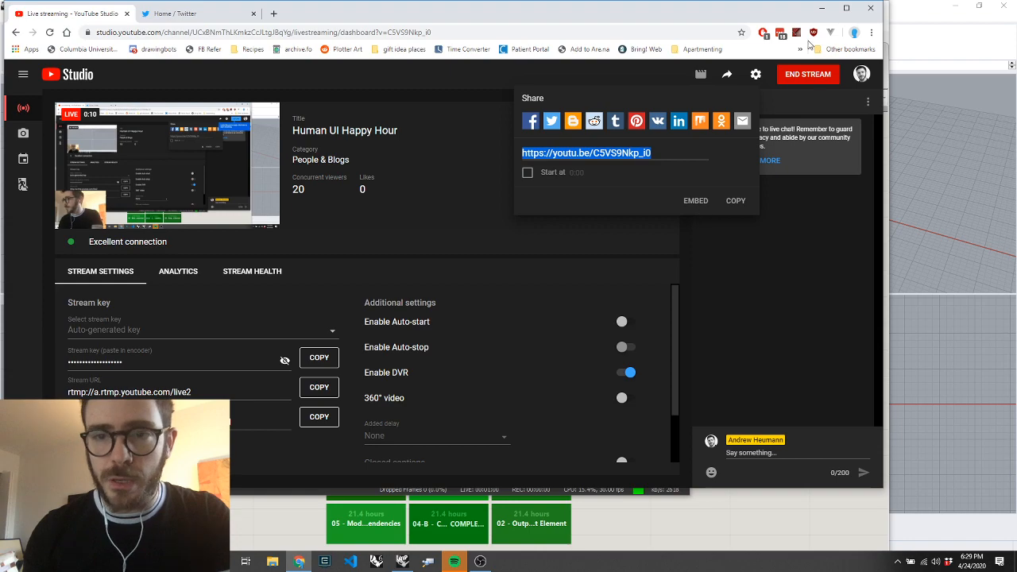
Dismiss the stream's share dialog, move the browser and OBS windows aside, and switch to the empty Grasshopper canvas
click(795, 261)
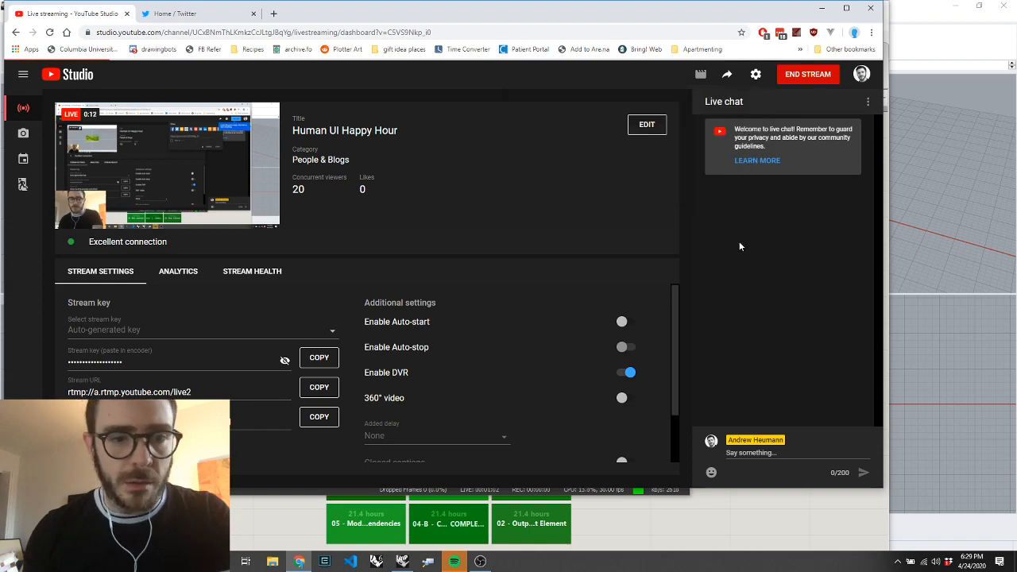
drag(592, 13, 685, 477)
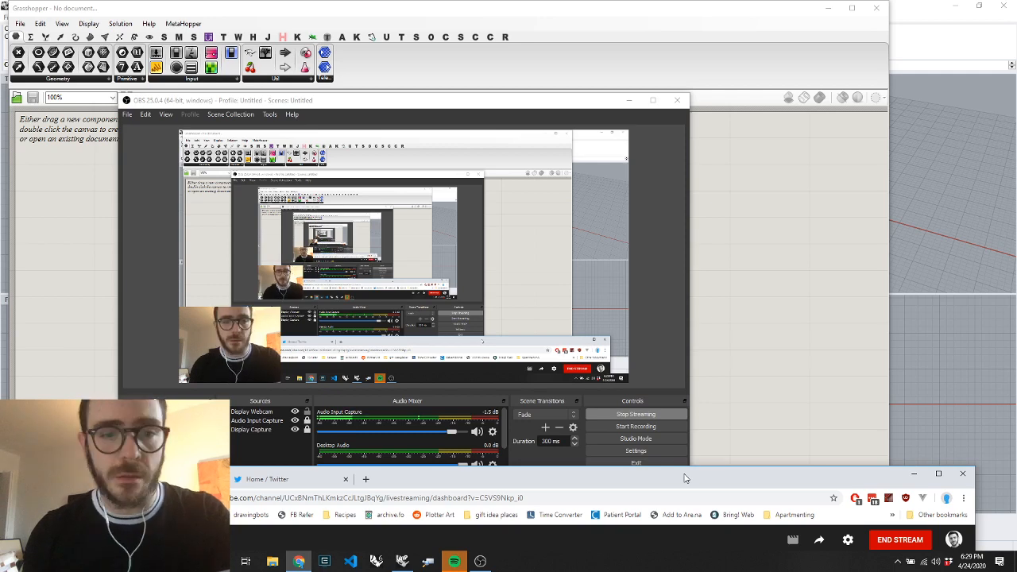
drag(356, 106, 490, 106)
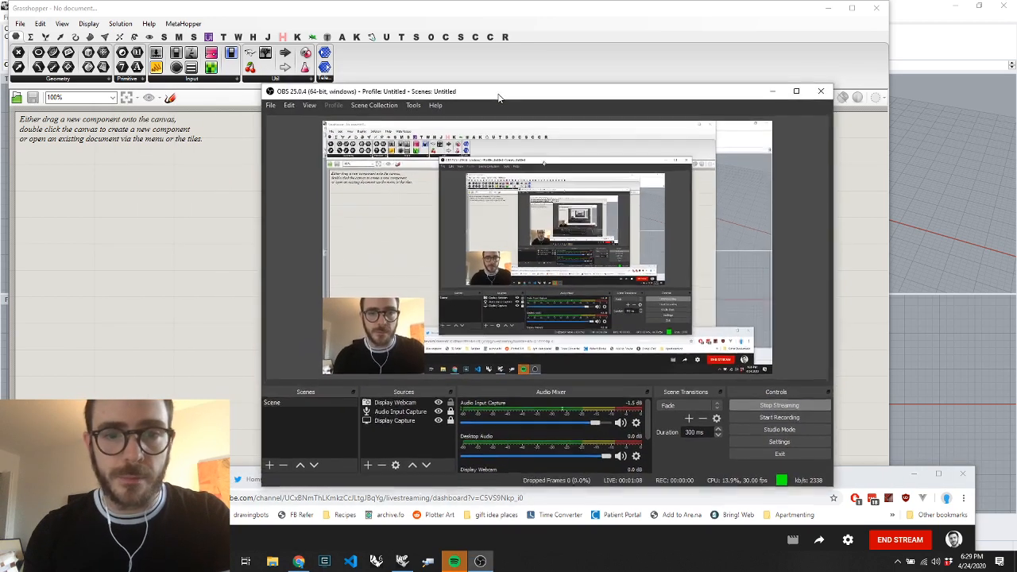
click(185, 219)
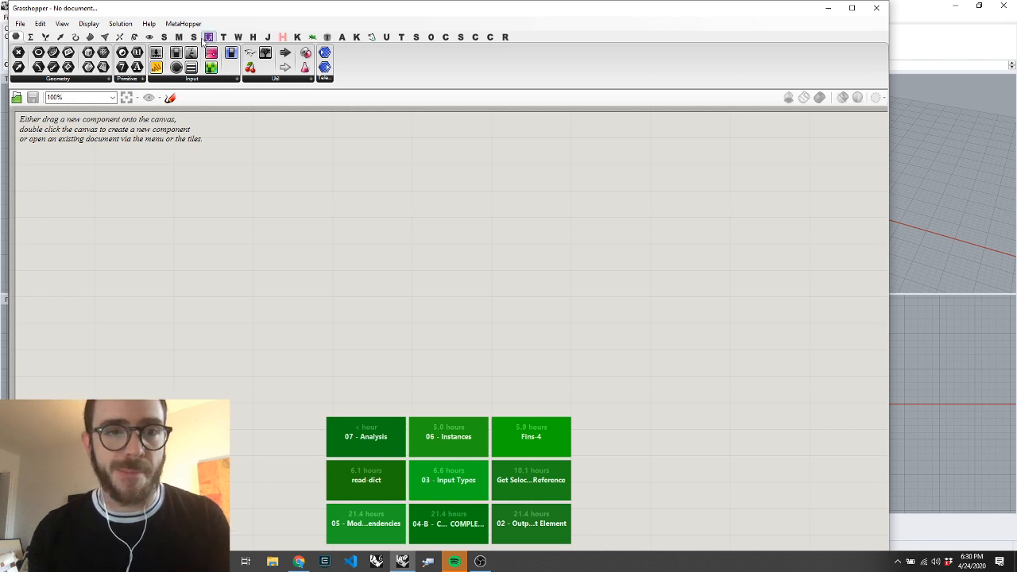
Place a Human UI Launch Window component on the empty canvas
click(205, 38)
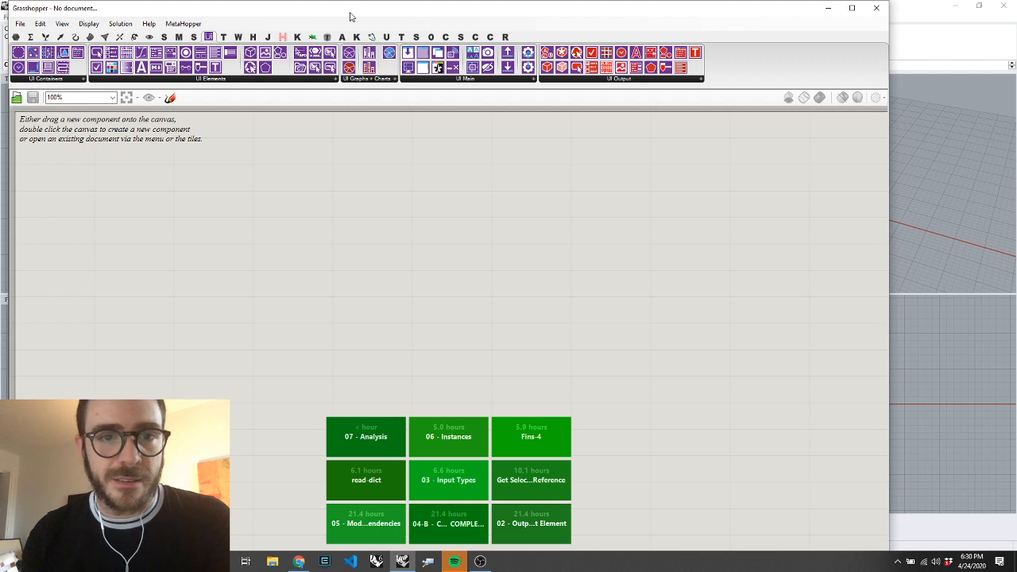
drag(350, 16, 431, 27)
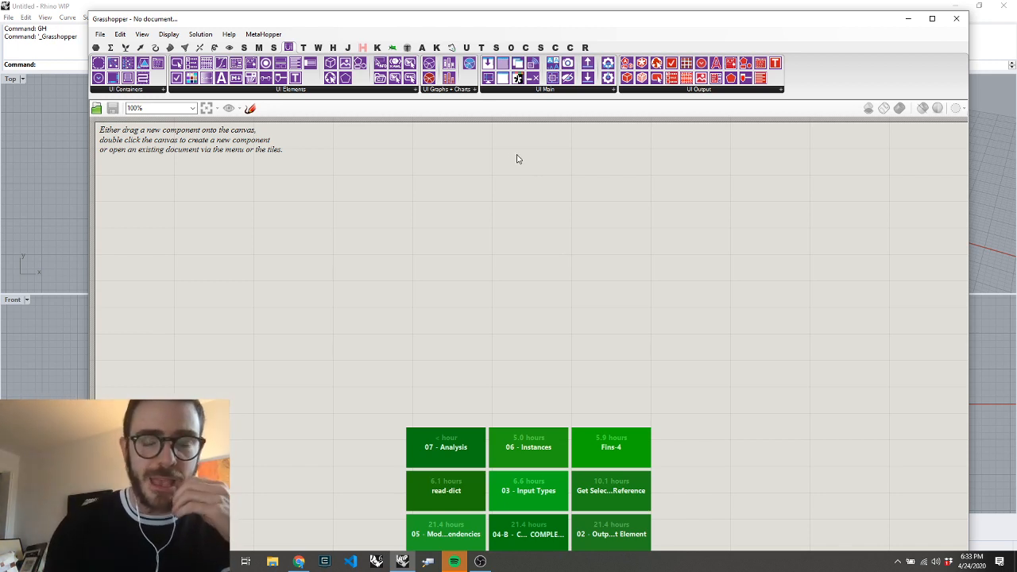
click(503, 90)
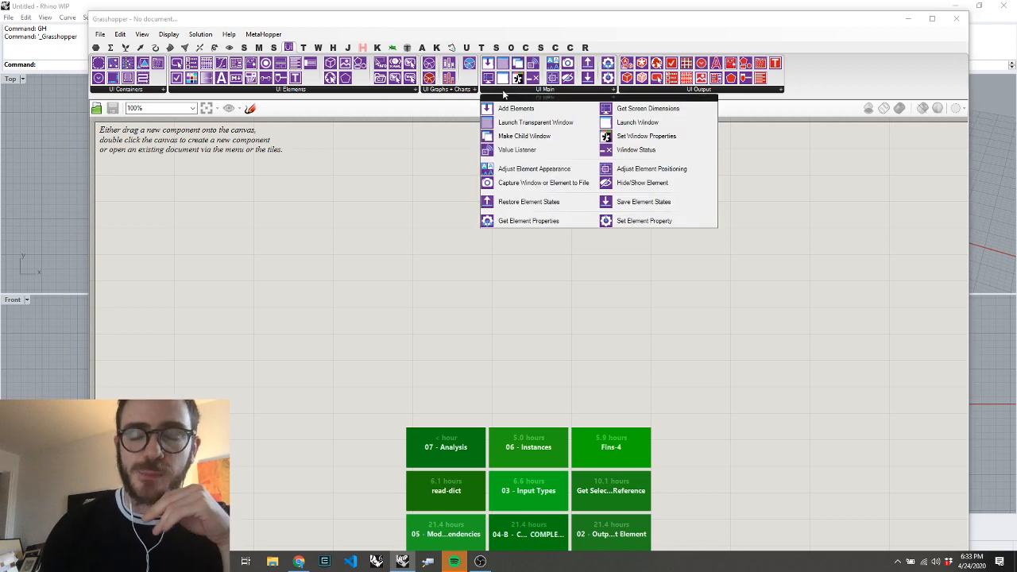
drag(609, 121, 561, 210)
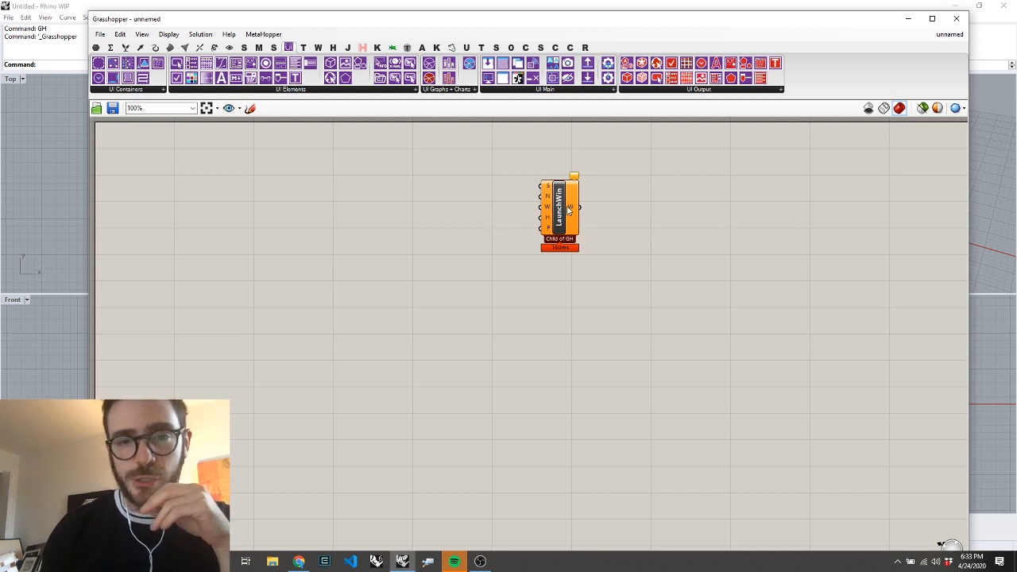
Add a Boolean Toggle set to True, connect it to Launch Window's Show input, and place it beside that input
mouse_move(546, 188)
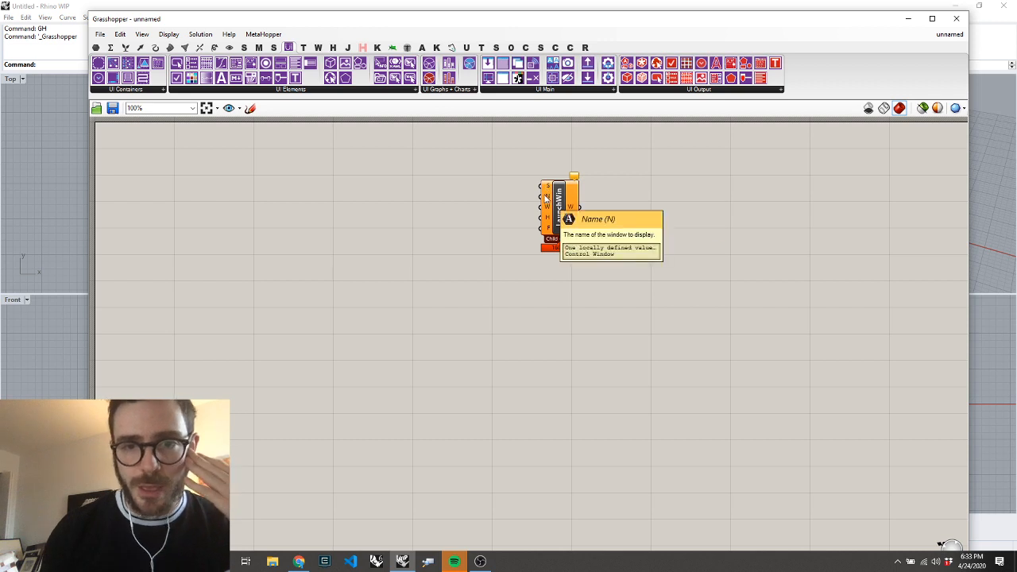
double_click(488, 159)
text(tog)
key(Return)
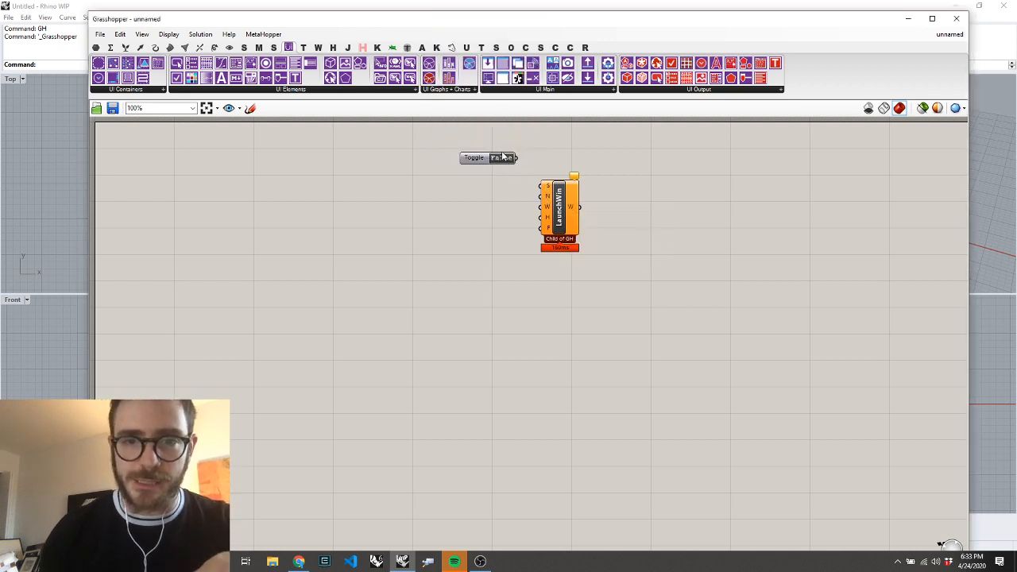
double_click(509, 159)
drag(518, 158, 542, 185)
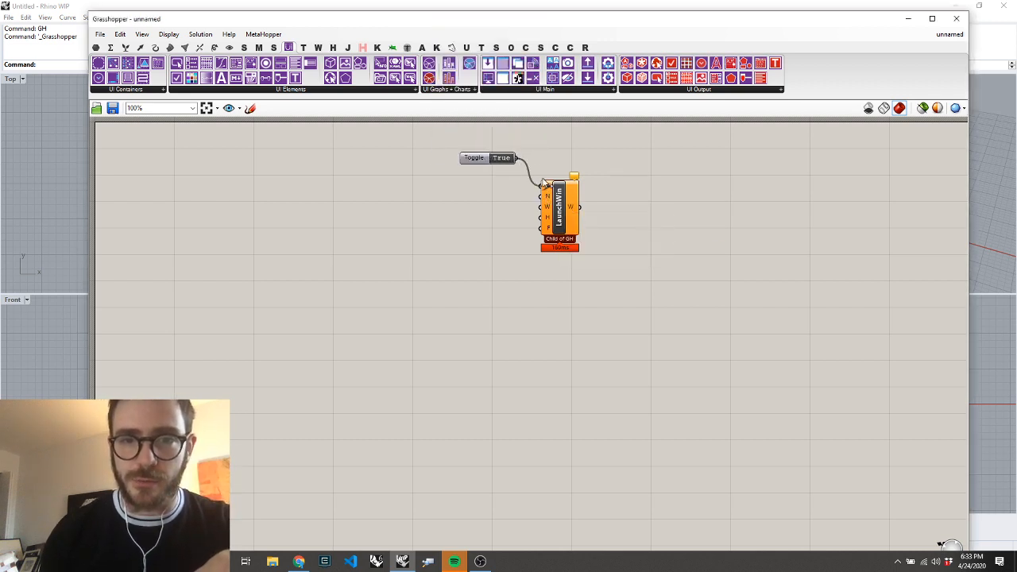
drag(474, 158, 472, 181)
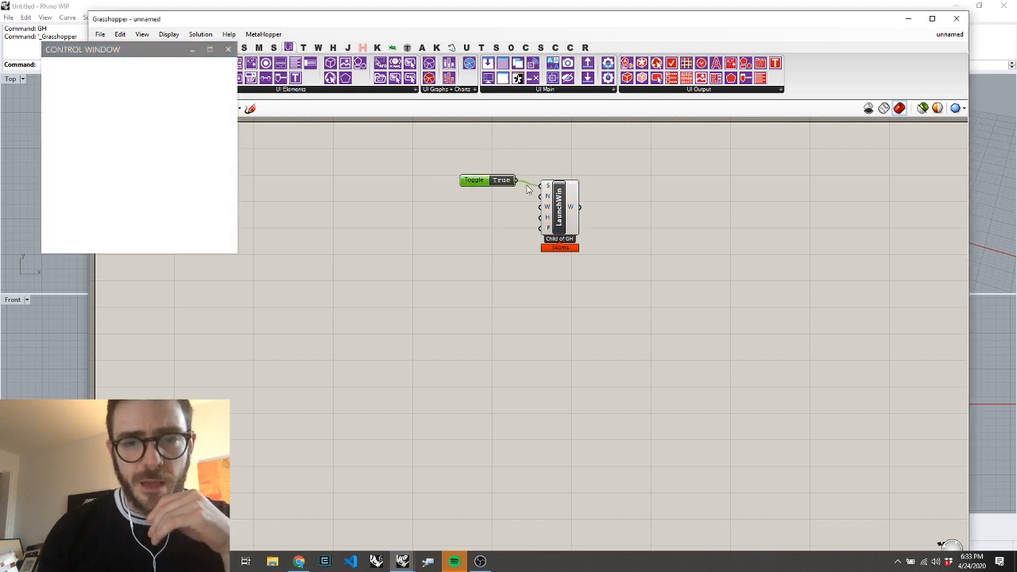
Enlarge the launched control window and shift the Grasshopper window away to leave the components visible beside it
mouse_move(548, 219)
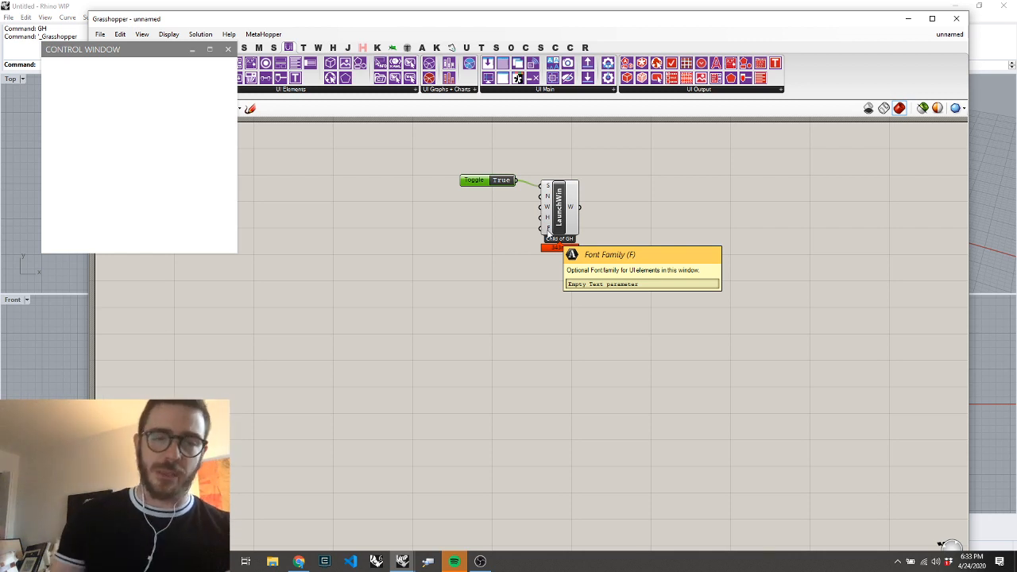
drag(145, 57, 133, 56)
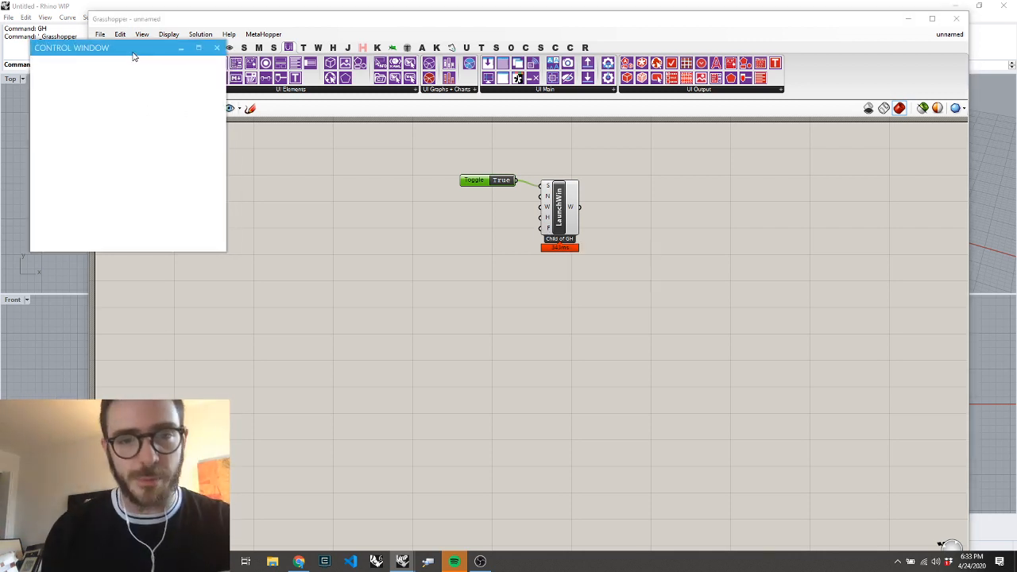
click(506, 353)
drag(558, 212, 546, 205)
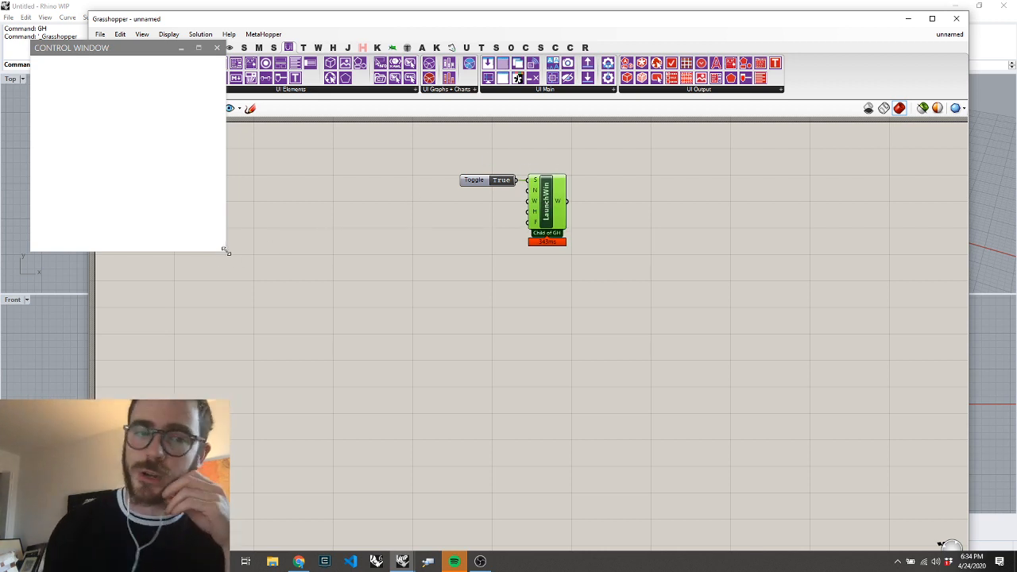
drag(226, 250, 340, 291)
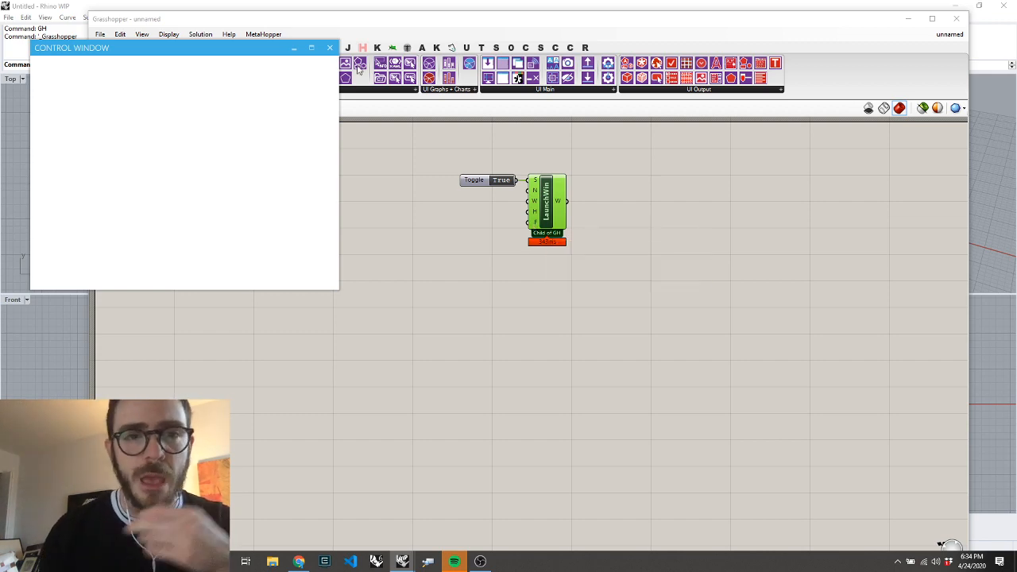
drag(311, 23, 441, 19)
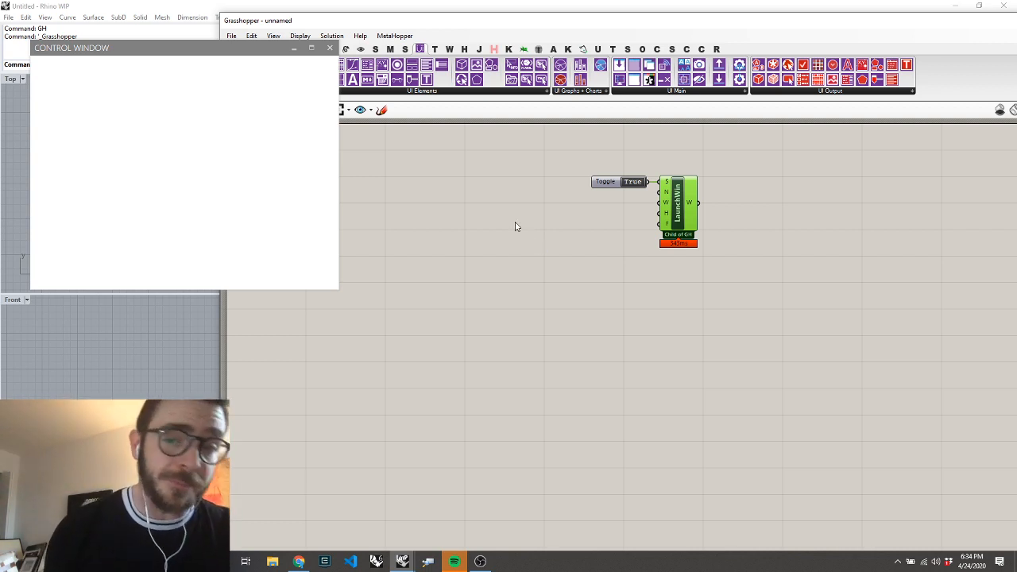
Add a number slider created from 0.56 below the toggle and adjust it to 0.54
double_click(486, 344)
text(slider)
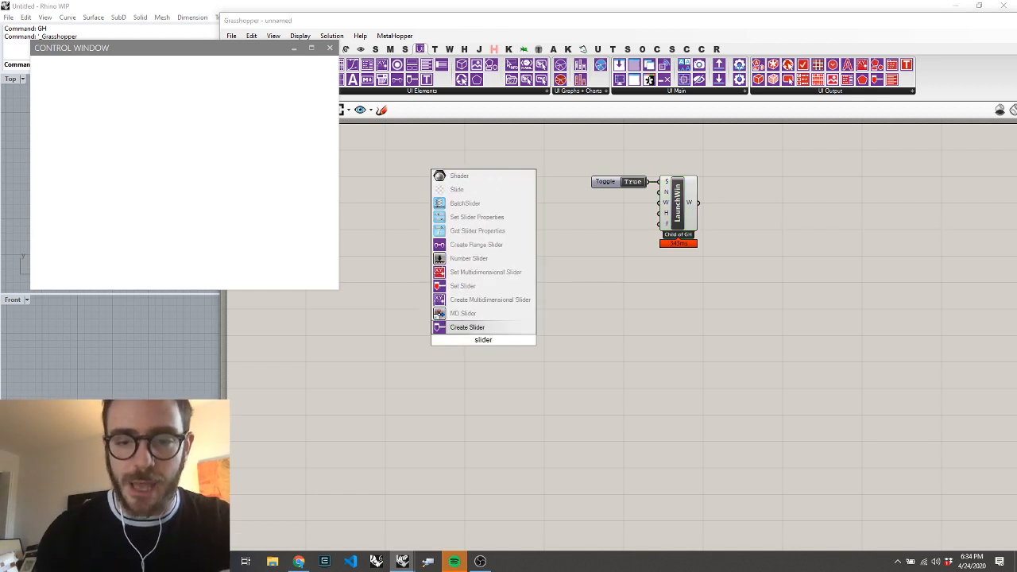
key(ctrl+a)
text(0.56)
key(Return)
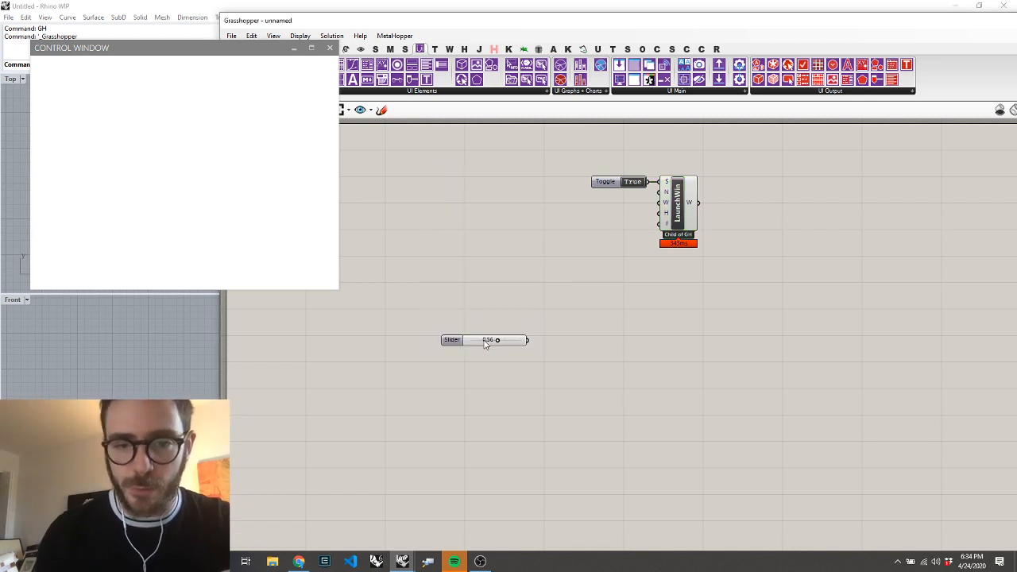
mouse_move(490, 343)
mouse_down()
mouse_move(453, 350)
mouse_move(522, 350)
mouse_move(486, 357)
mouse_move(502, 357)
mouse_up()
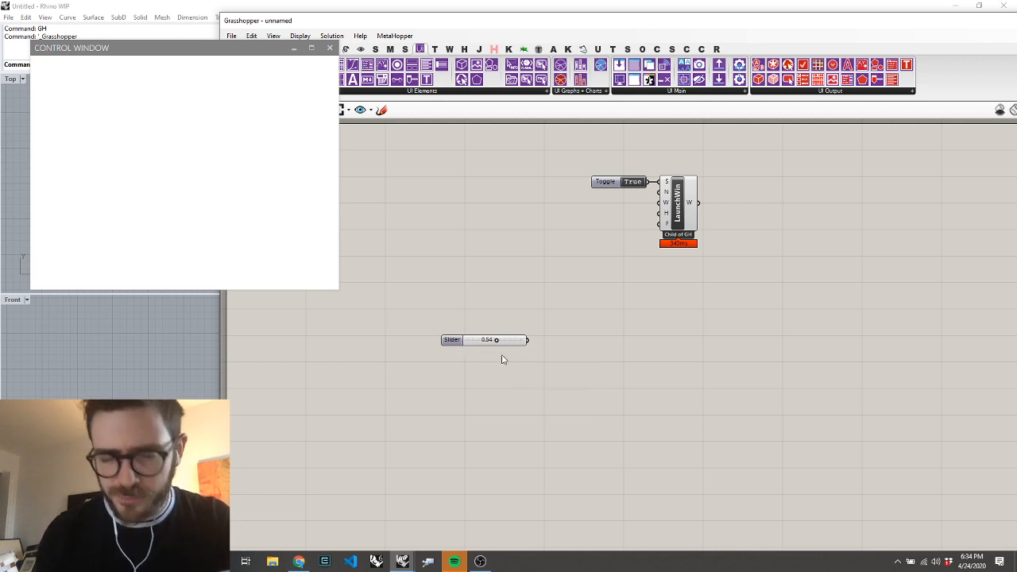
Add a Mesh Sphere component and connect the number slider to its Radius input
double_click(601, 345)
text(mesh p)
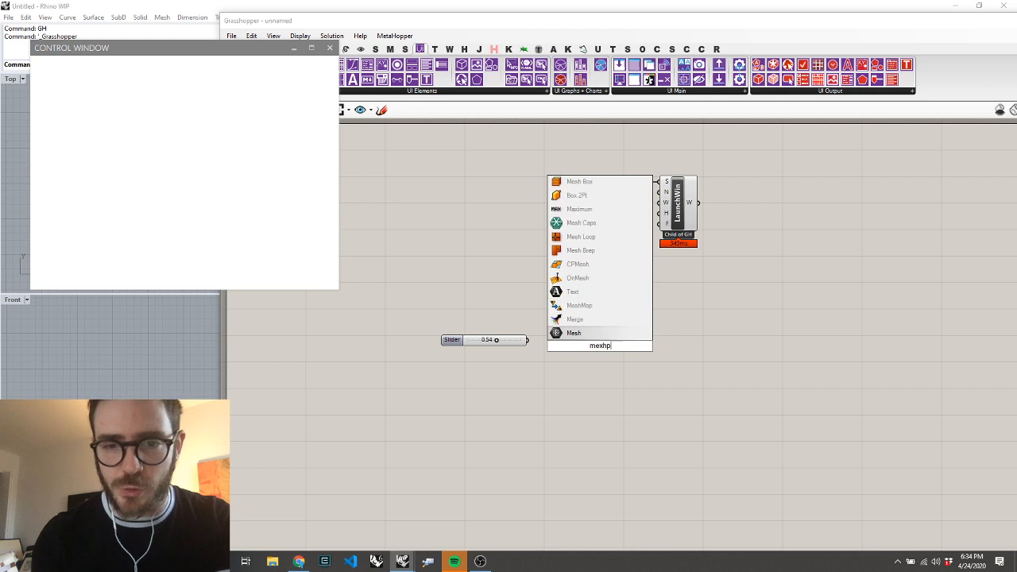
key(BackSpace)
text(sph)
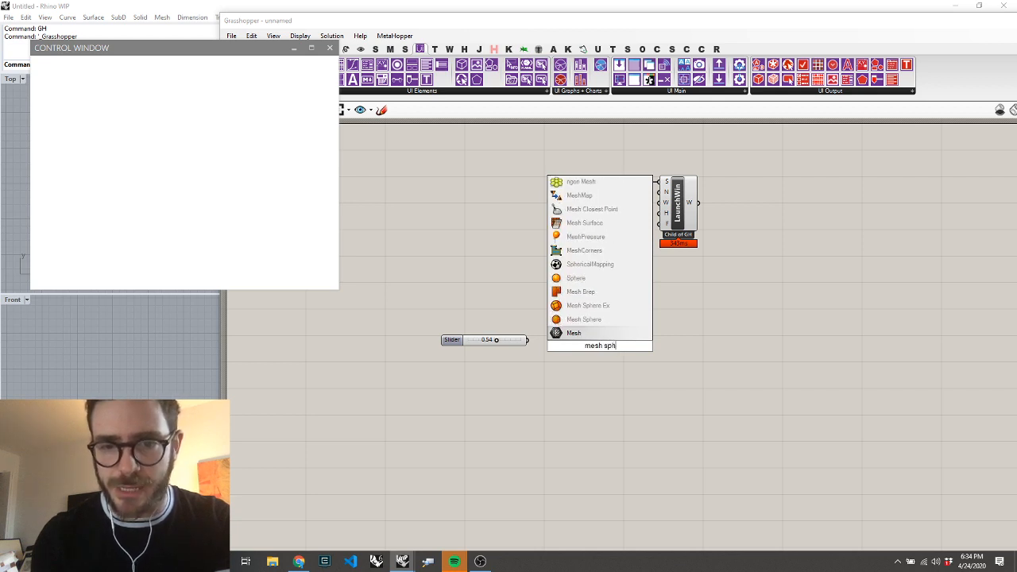
key(Up)
key(Return)
drag(530, 340, 582, 340)
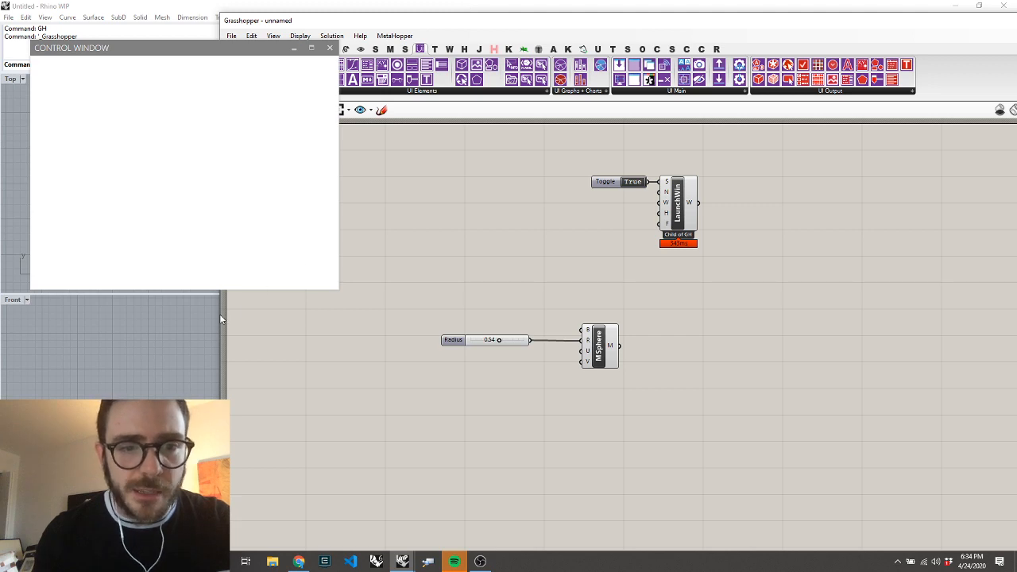
Narrow the Grasshopper window, move the control window over it to uncover Rhino's viewports, and raise the sphere's radius to 1.00
drag(221, 318, 543, 327)
drag(142, 50, 656, 90)
click(151, 162)
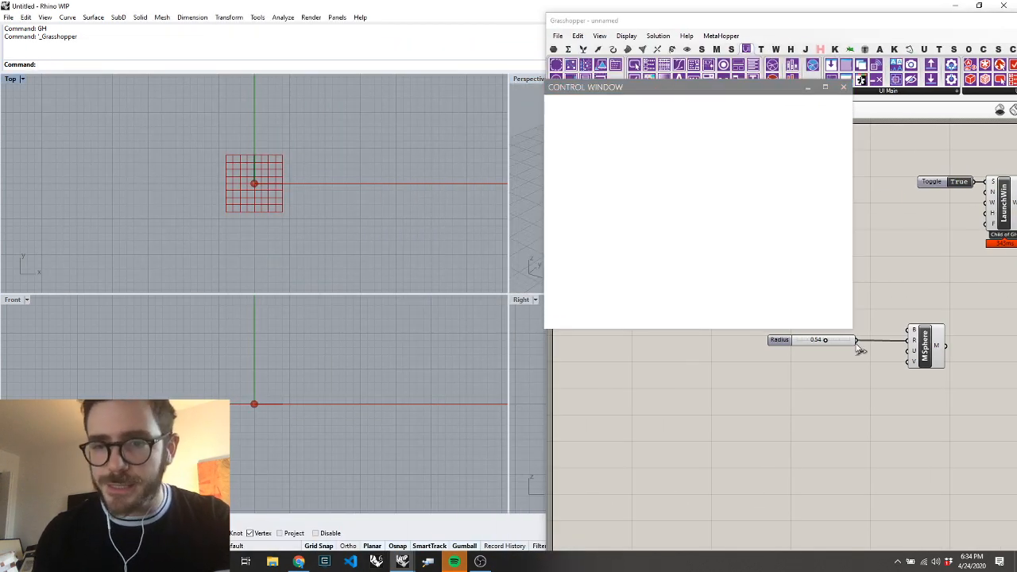
drag(825, 341, 874, 344)
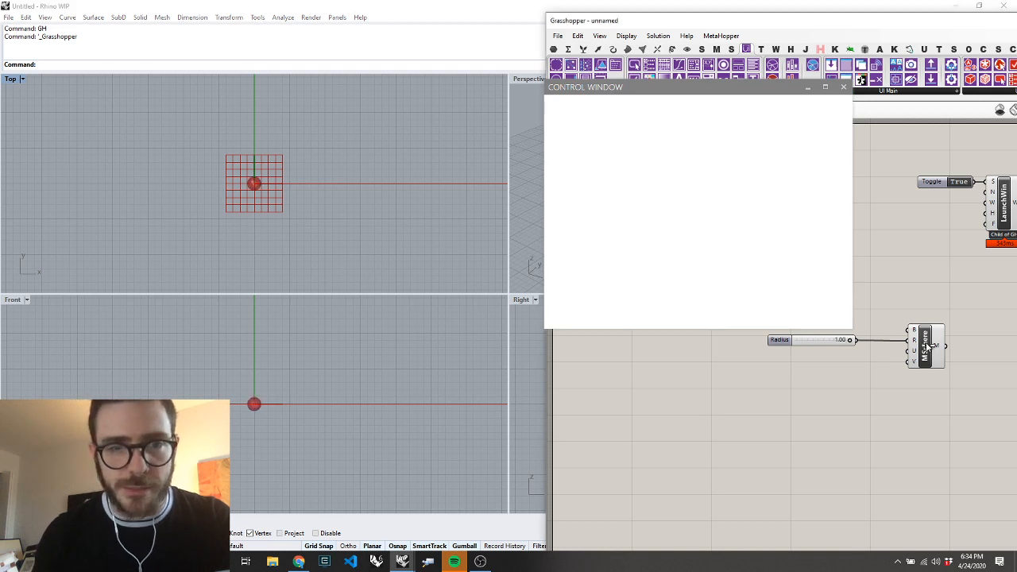
Replace the sphere's radius slider with a new number slider of 50.00 connected to the Radius input, deleting the old one
double_click(810, 366)
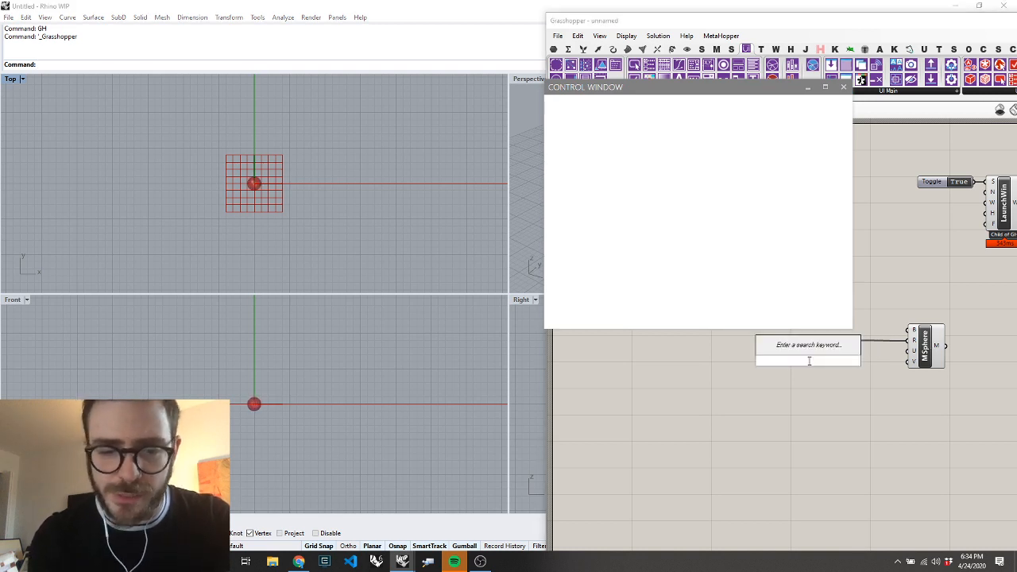
text(50.)
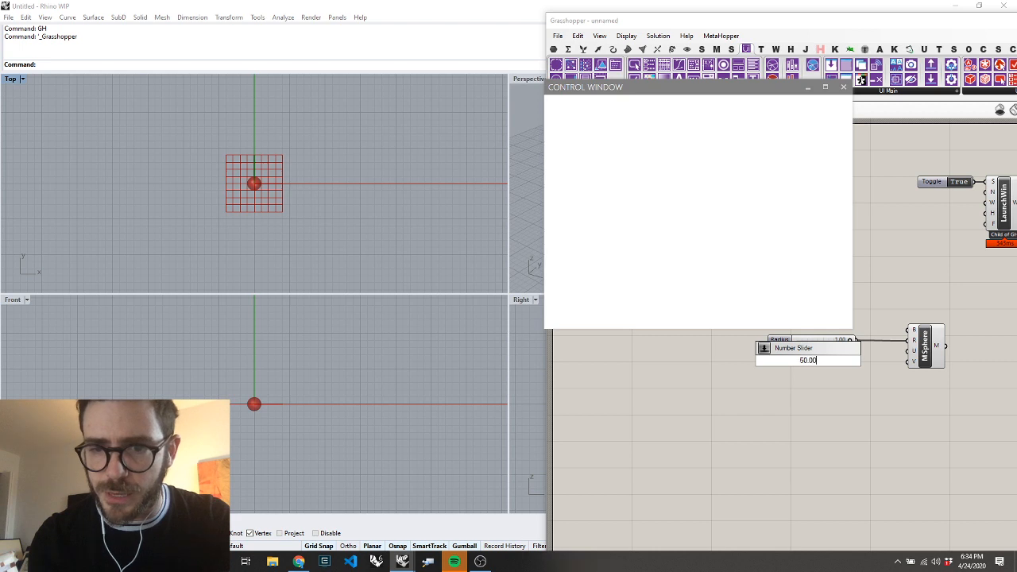
key(Return)
ctrl+shift+drag(856, 341, 854, 361)
click(829, 344)
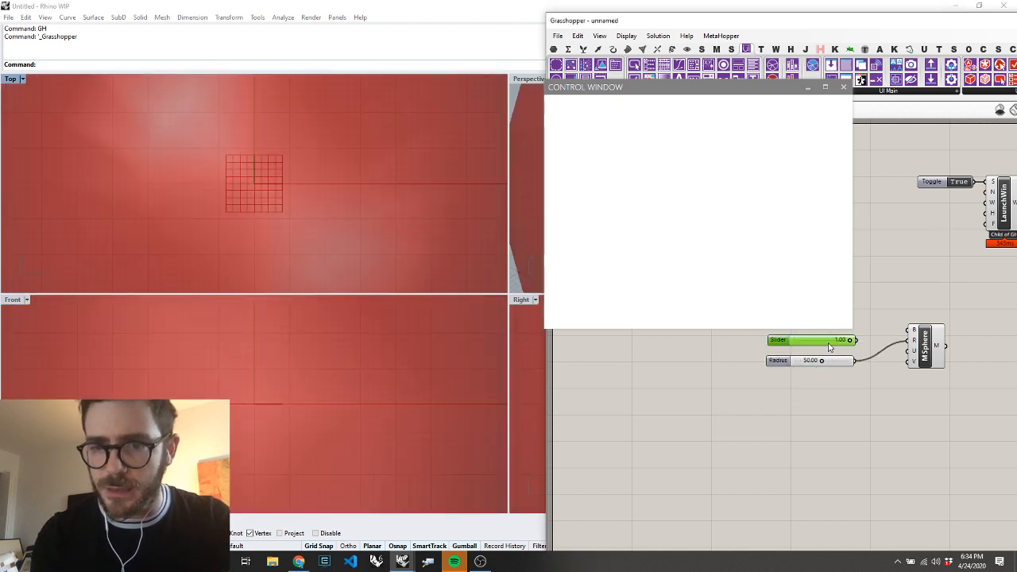
key(super)
key(Escape)
key(Delete)
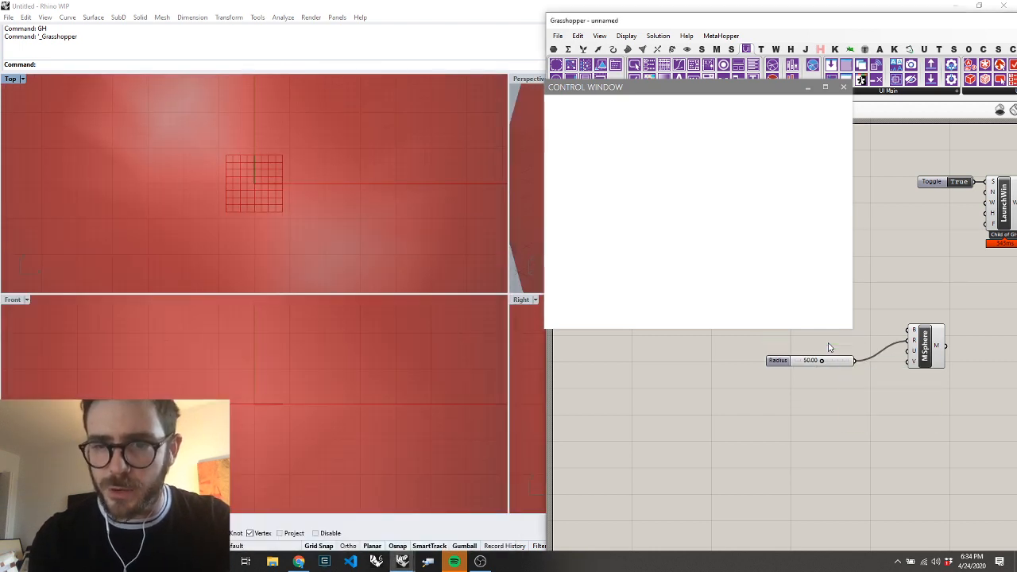
Reduce the sphere's radius to 16.00 and move the control window partly off the Grasshopper window
drag(822, 361, 776, 365)
click(667, 179)
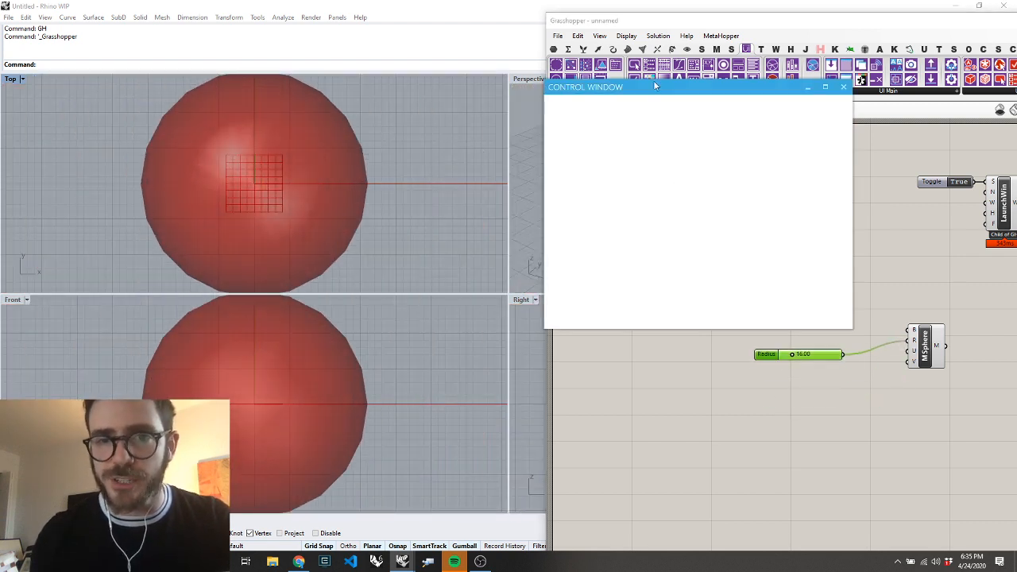
drag(600, 88, 533, 96)
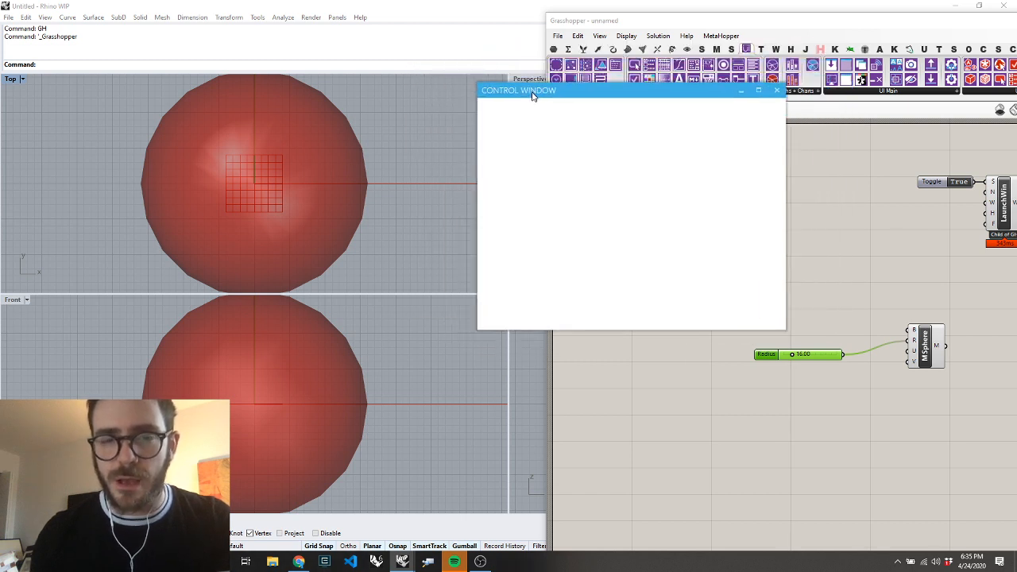
click(795, 406)
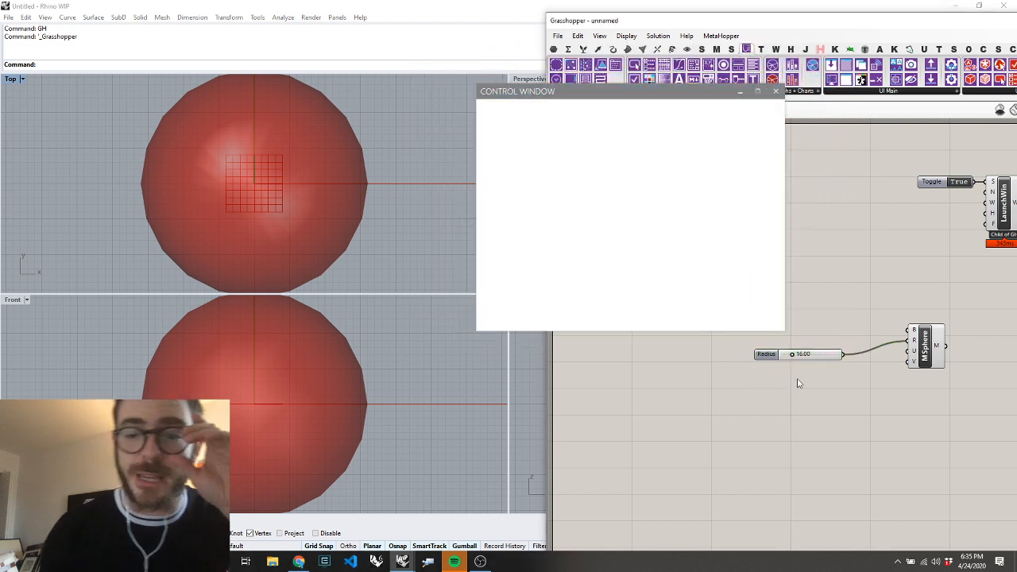
Select the Mesh Sphere component and move the control window further over the Rhino viewports
scroll(775, 348, down, 5)
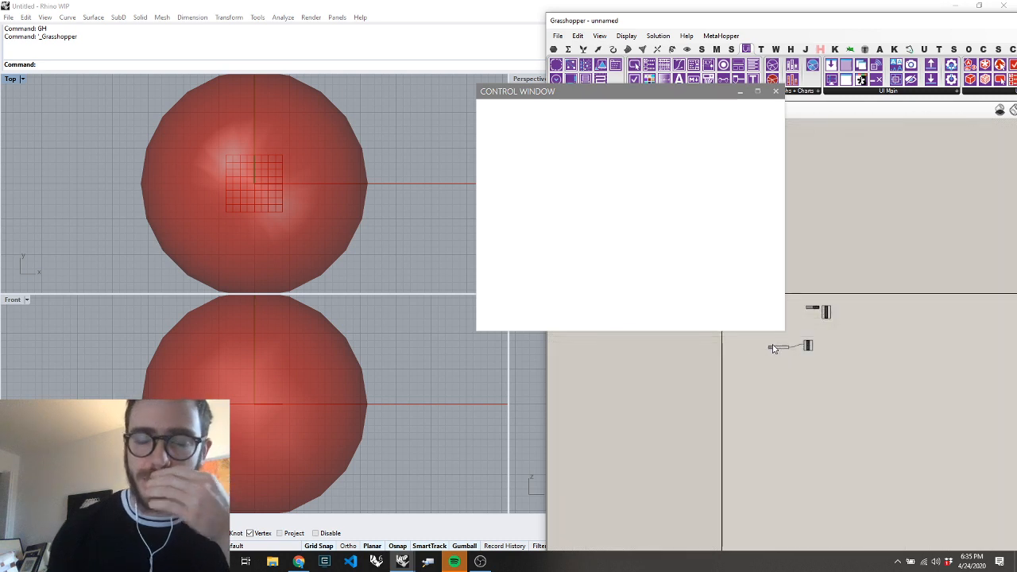
scroll(775, 348, up, 3)
click(890, 386)
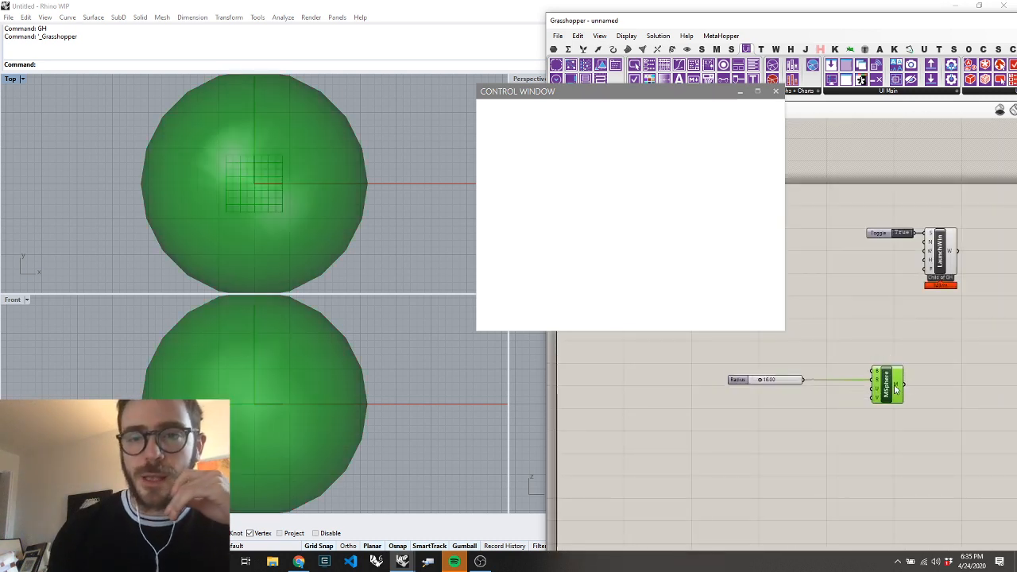
drag(694, 92, 613, 112)
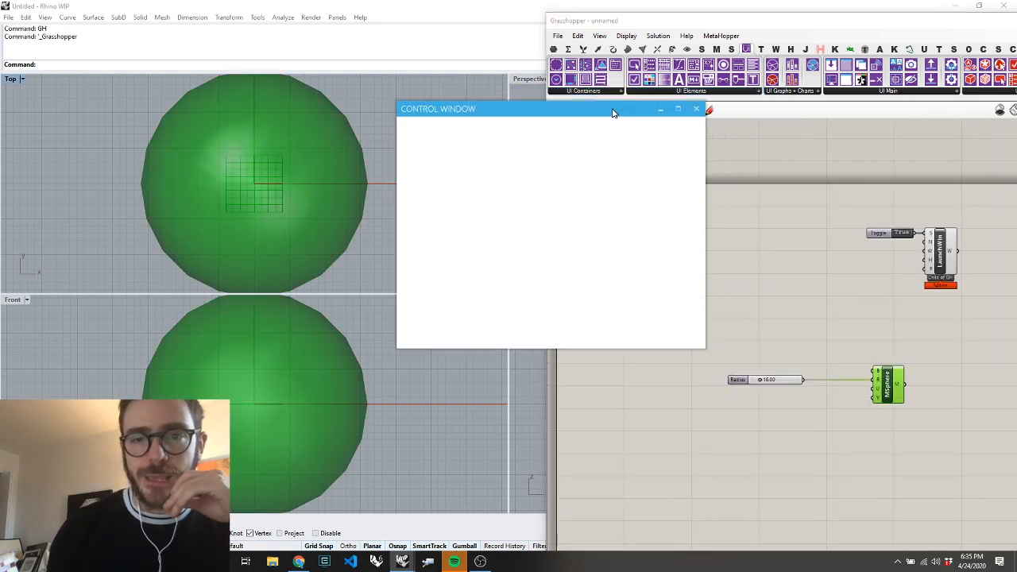
Add a Create Slider component to the canvas and connect the Radius number slider to its slider input
click(668, 94)
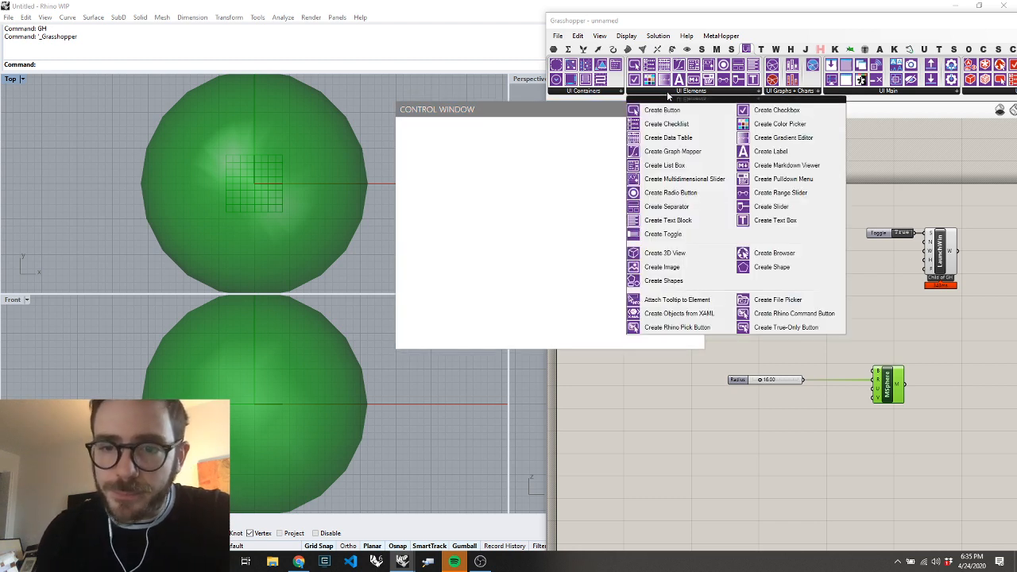
click(763, 207)
click(783, 274)
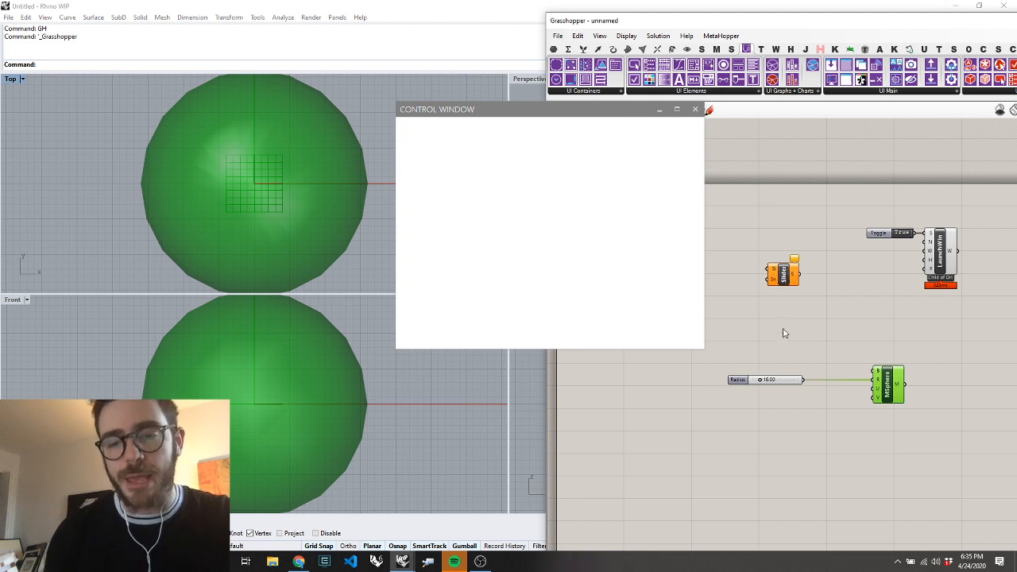
drag(784, 382, 767, 271)
click(801, 315)
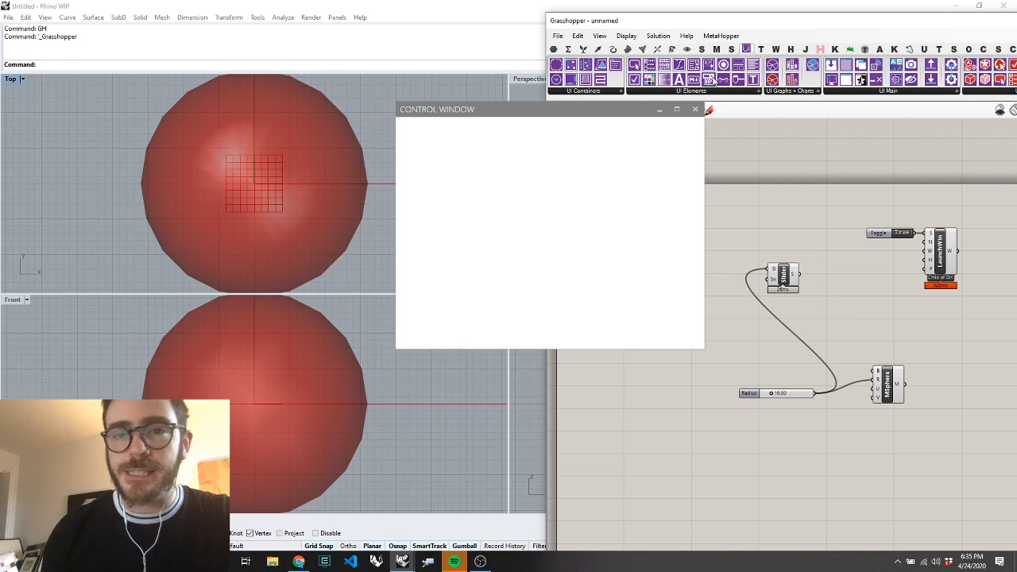
Attach a panel to the Create Slider component's output and move the component closer to the panel
click(555, 51)
drag(694, 64, 874, 298)
drag(798, 274, 879, 314)
scroll(906, 311, up, 7)
scroll(879, 315, down, 8)
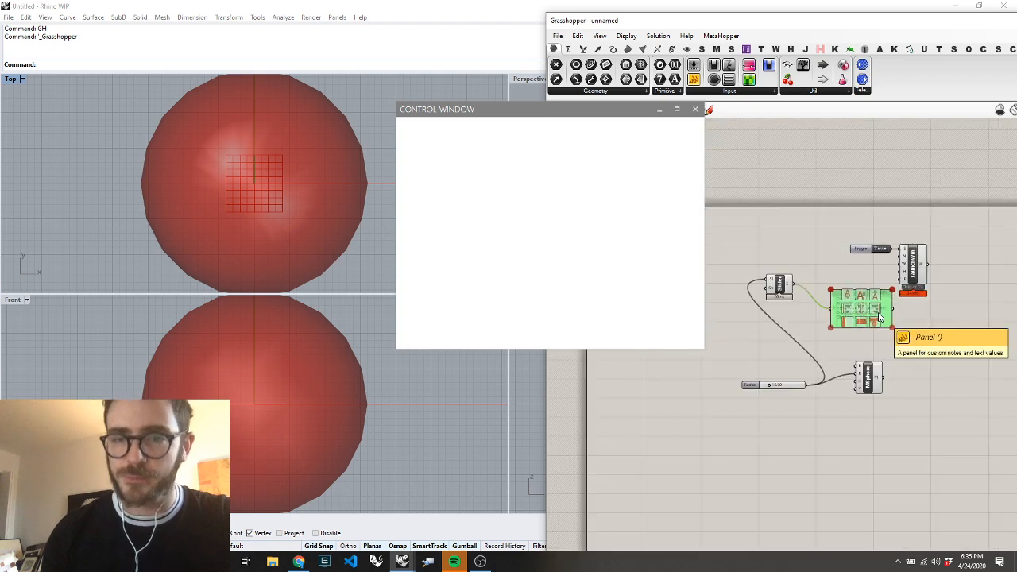
drag(779, 285, 807, 308)
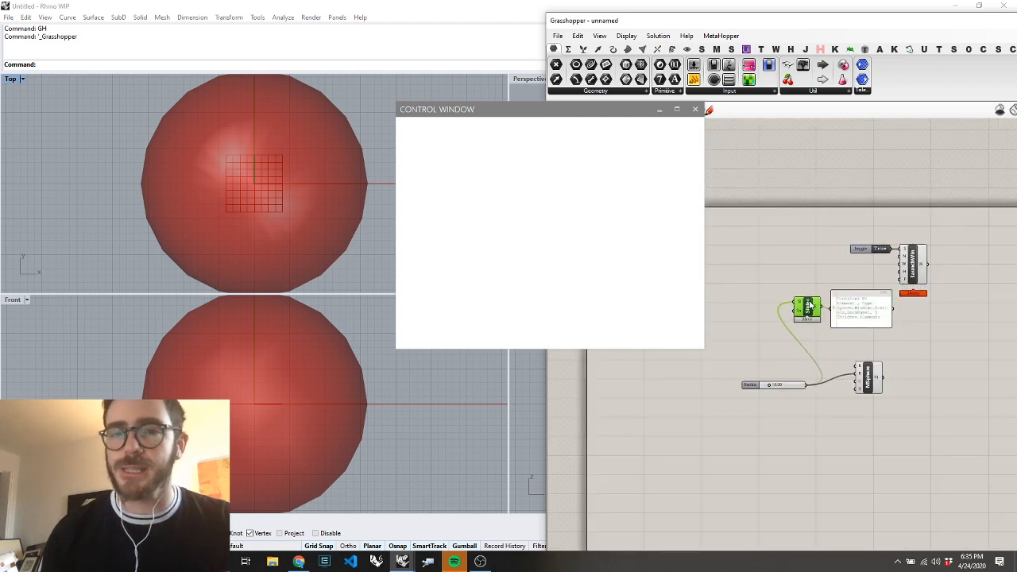
click(747, 49)
click(704, 91)
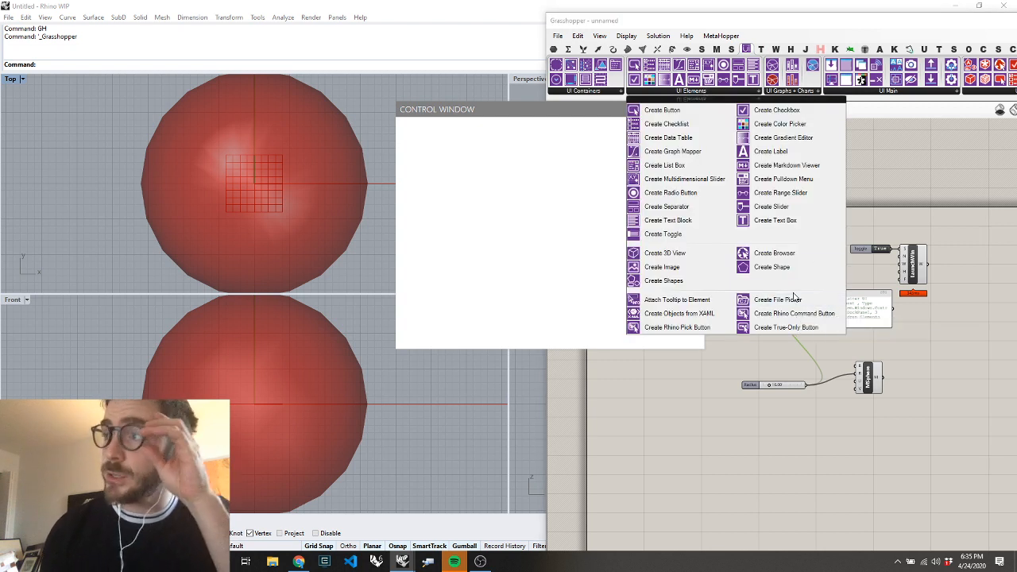
click(552, 185)
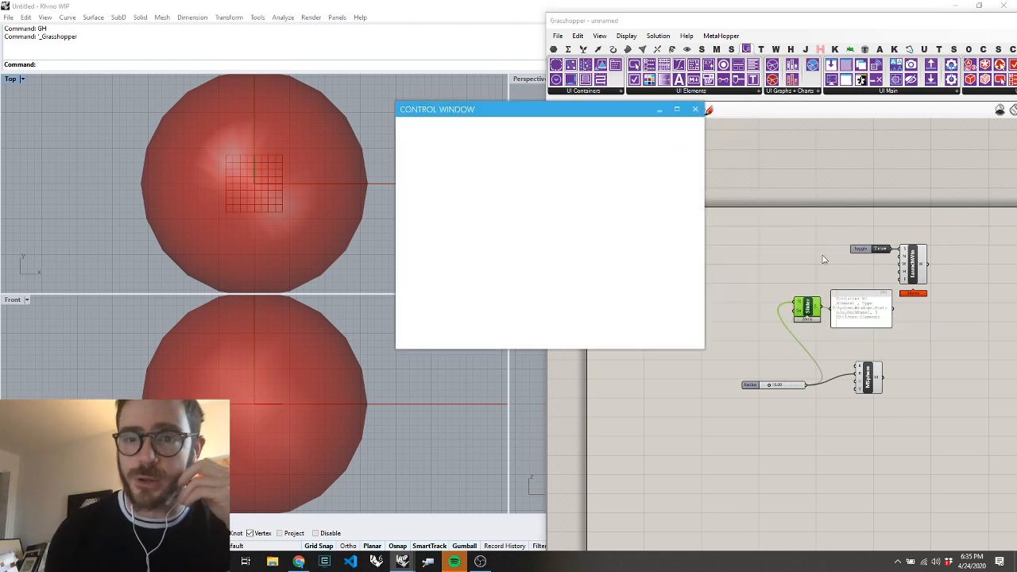
click(809, 258)
Move the Create Slider component and its panel below the Launch Window component, and delete the panel
scroll(848, 303, down, 1)
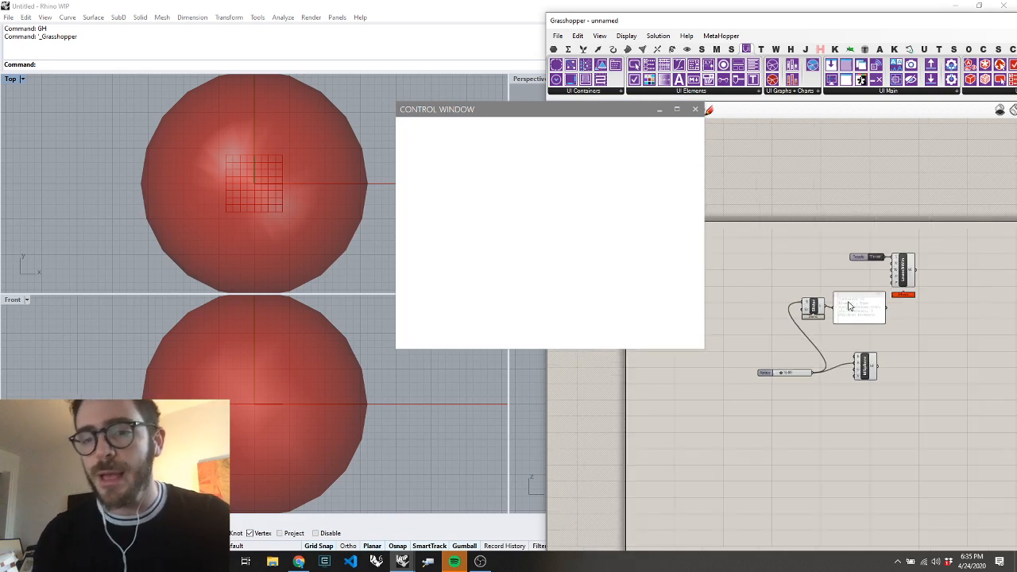
scroll(909, 304, up, 2)
drag(863, 278, 895, 352)
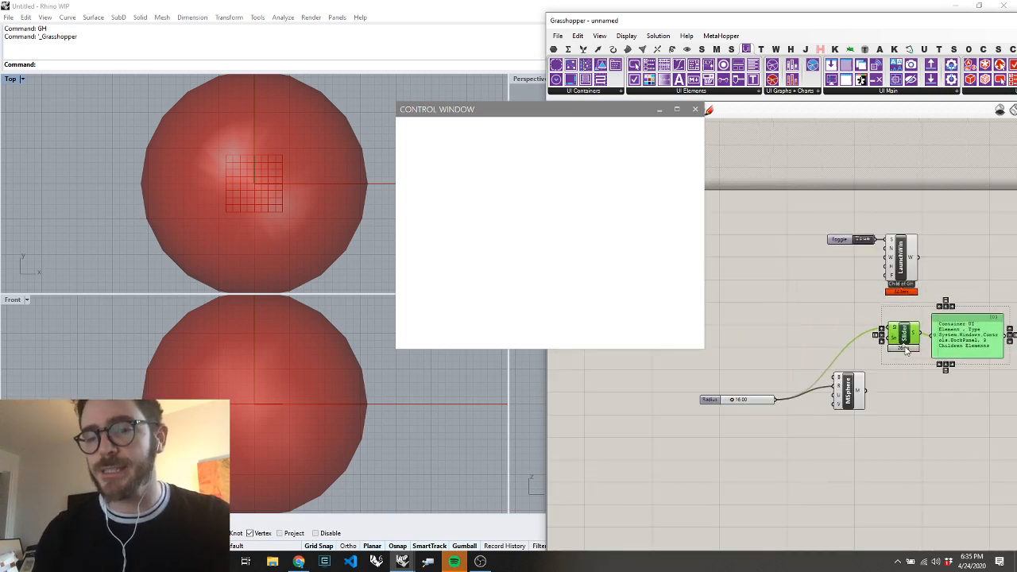
click(968, 394)
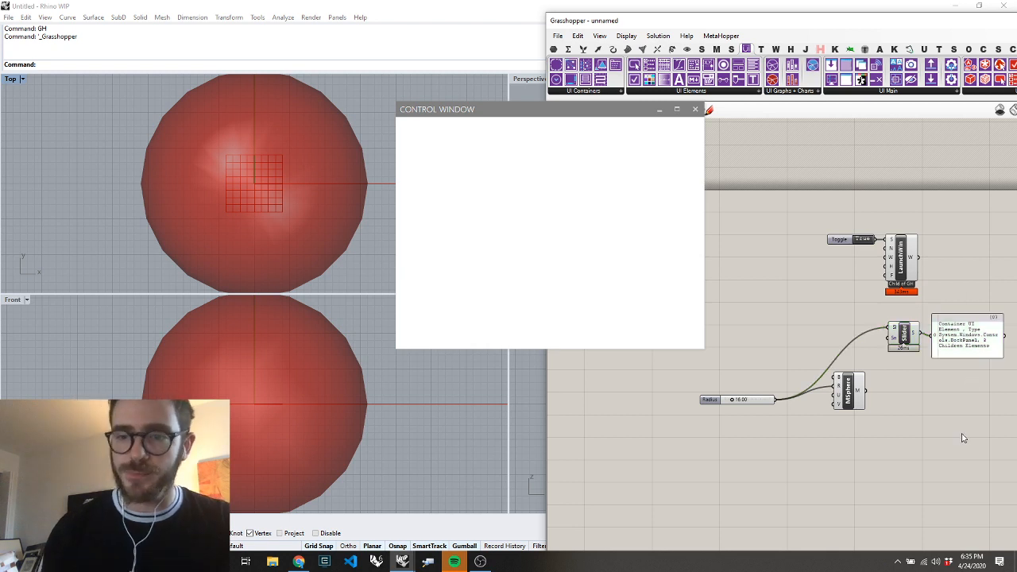
click(951, 328)
key(Delete)
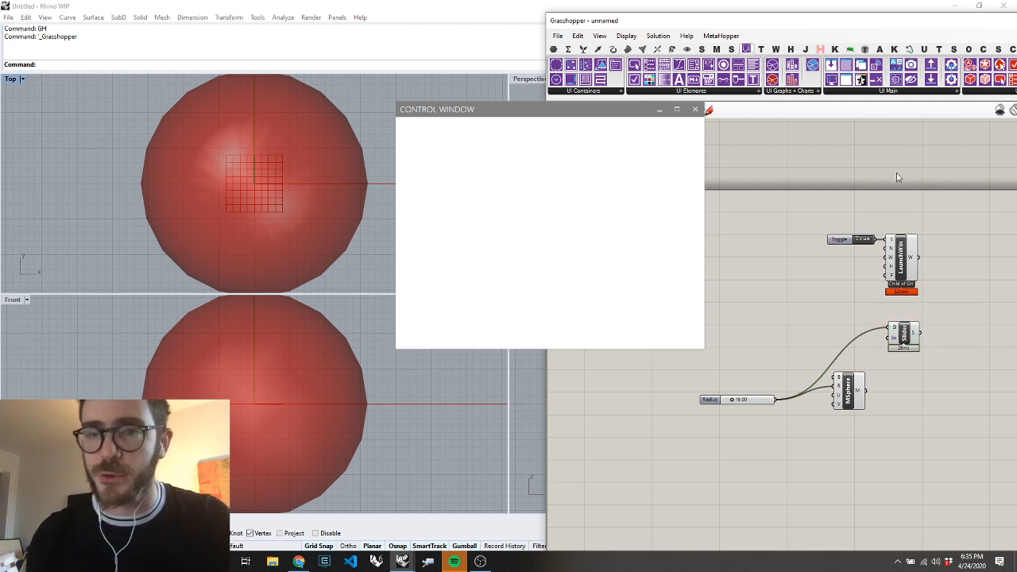
Place an Add Elements component and connect the Launch Window output and the Create Slider output to it
click(876, 93)
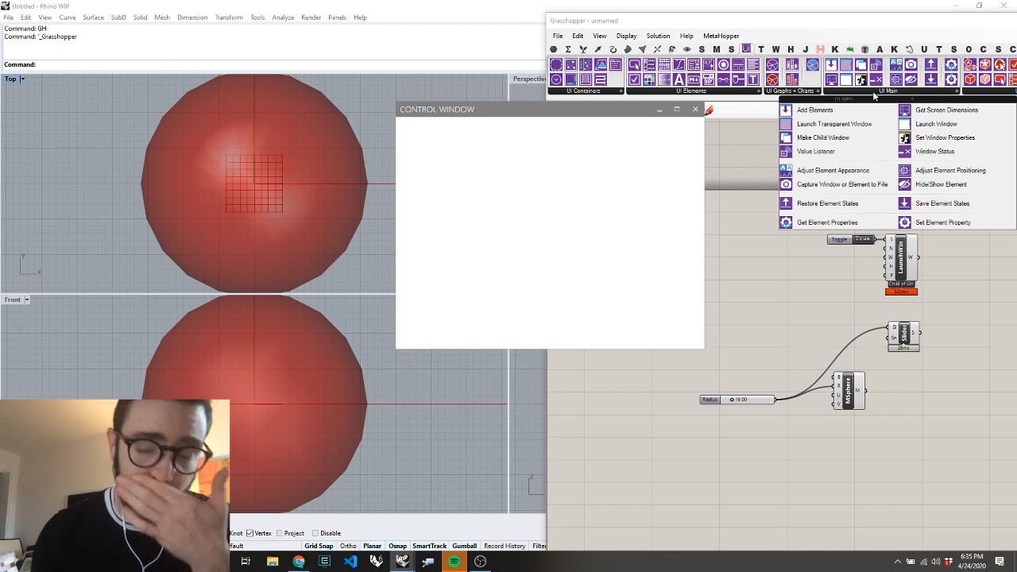
drag(819, 116, 984, 293)
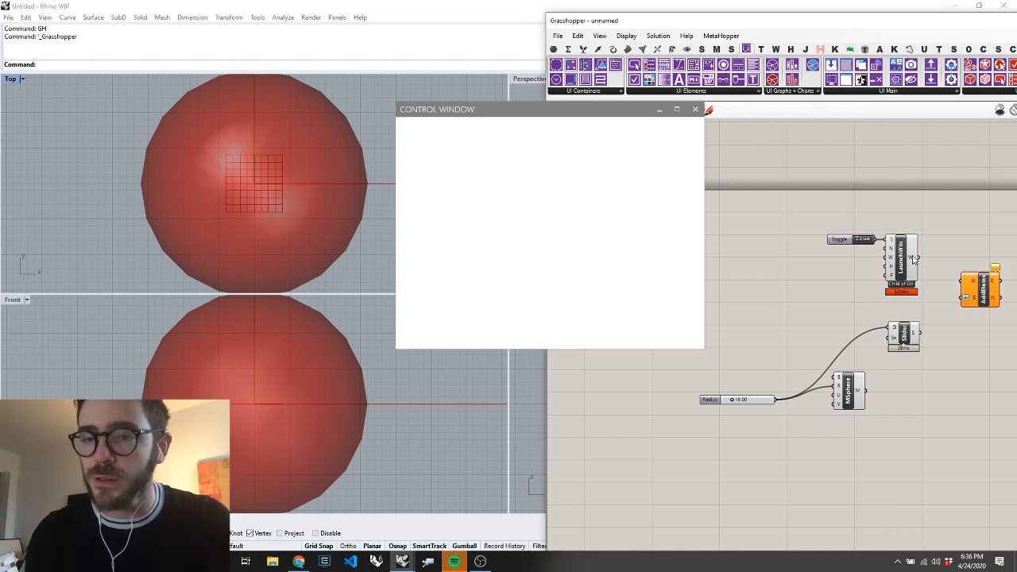
drag(914, 259, 963, 284)
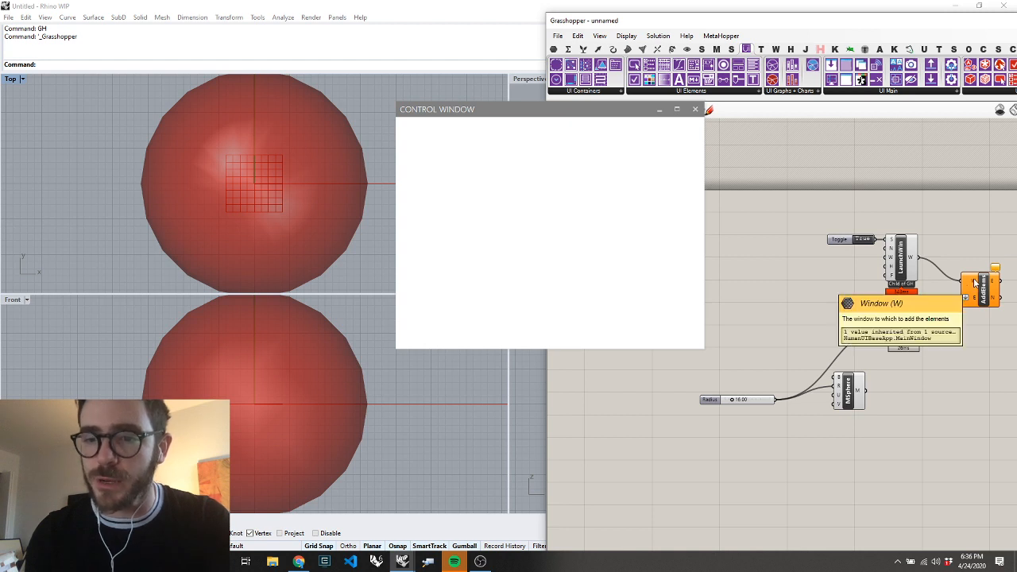
drag(920, 332, 961, 306)
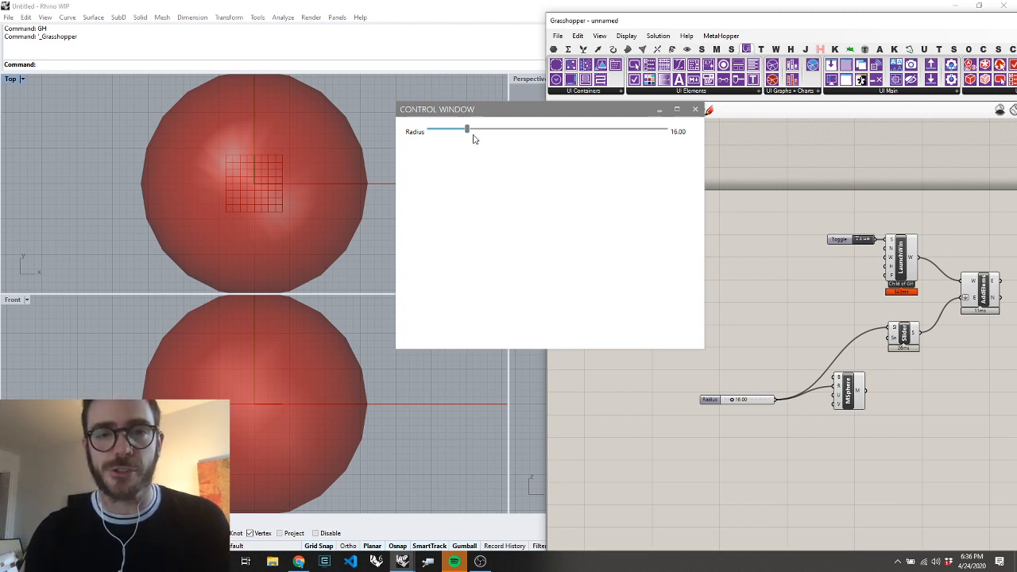
Move the control window slightly up and try its Radius slider at several values, ending at 33.77
drag(460, 116, 459, 97)
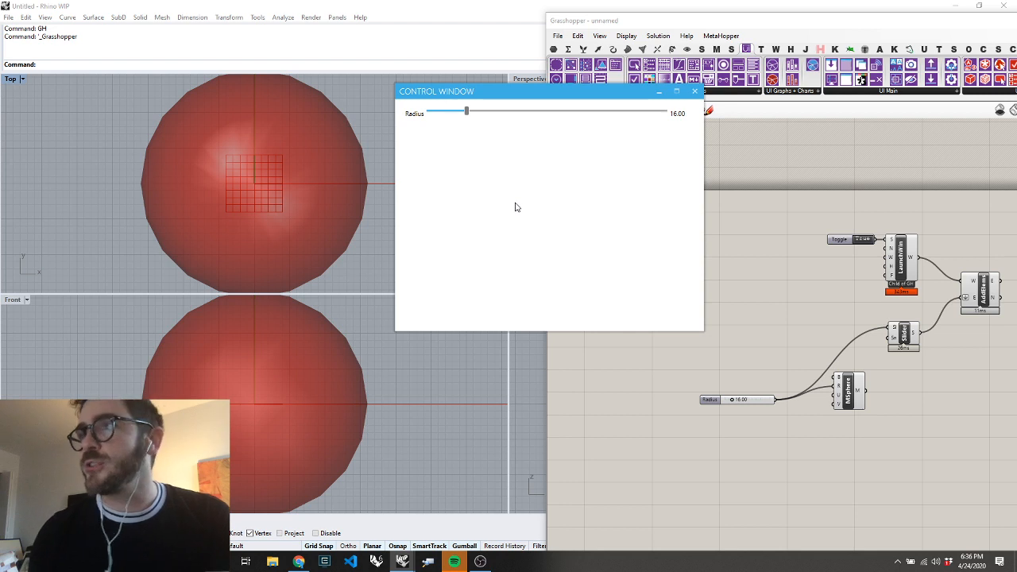
drag(467, 113, 554, 115)
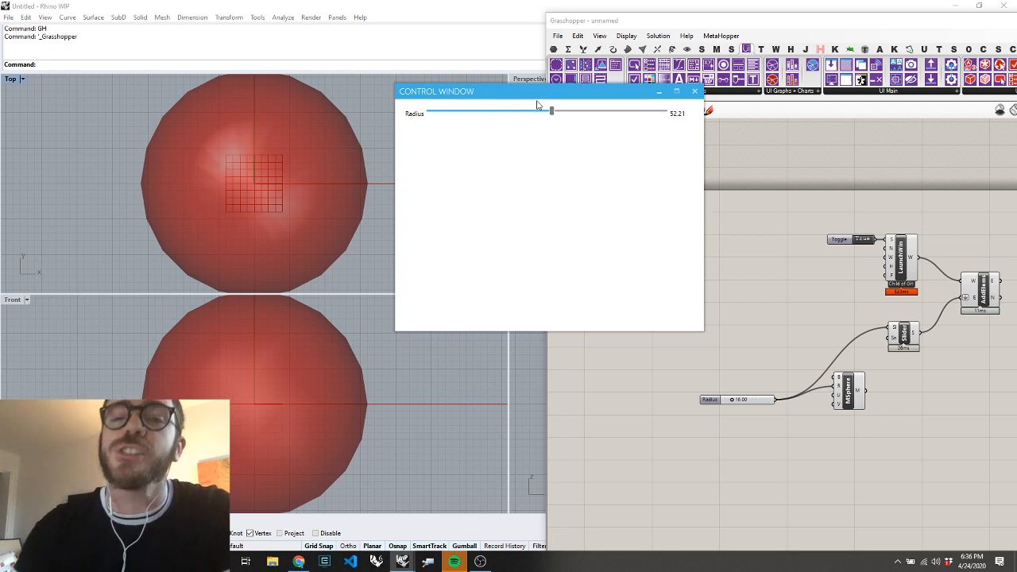
drag(554, 114, 587, 125)
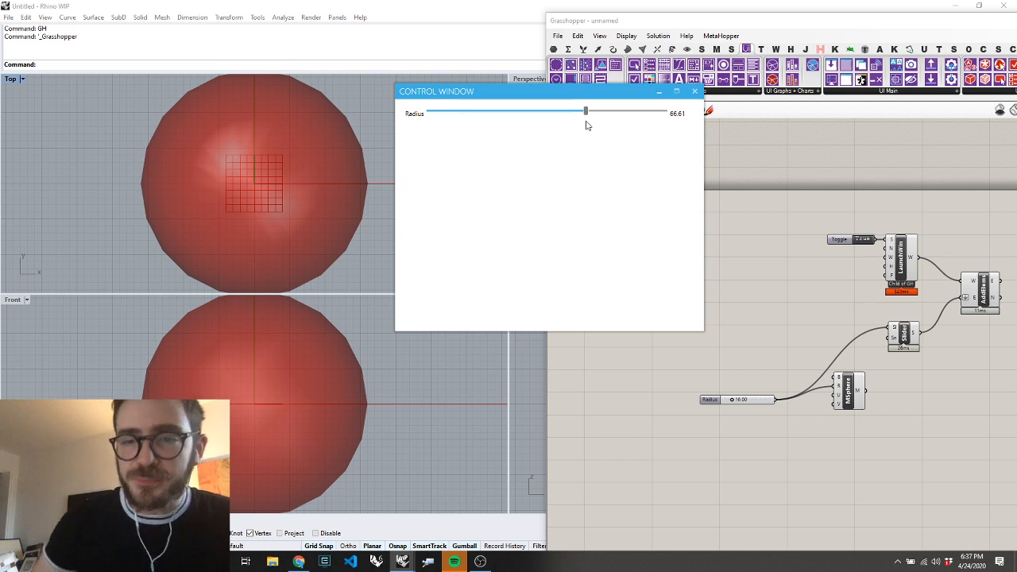
mouse_move(606, 116)
mouse_down()
mouse_move(563, 119)
mouse_move(625, 127)
mouse_move(620, 119)
mouse_up()
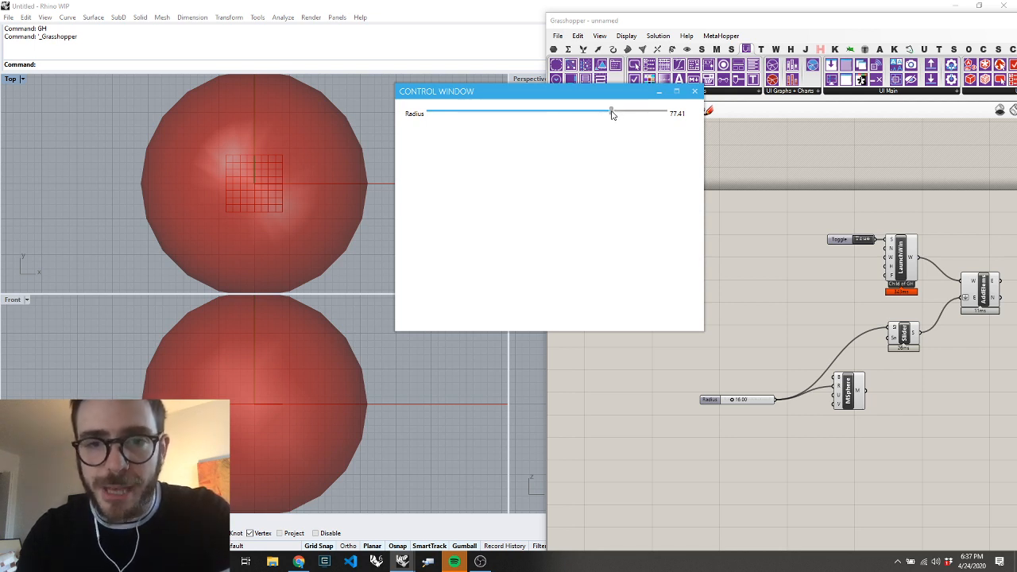
drag(612, 114, 509, 137)
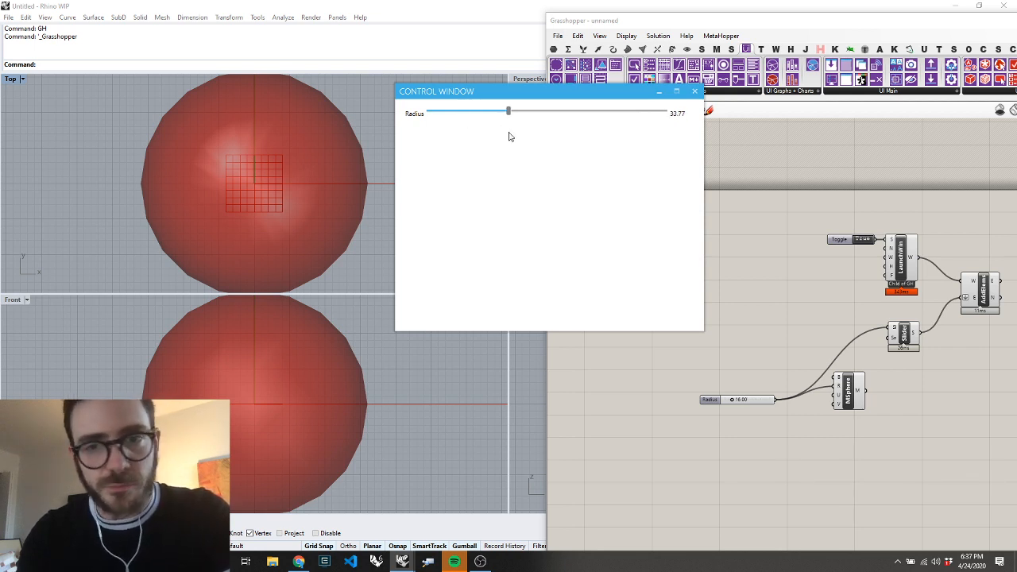
Move the Mesh Sphere component away from the interface components to free space on the canvas
scroll(754, 353, down, 2)
scroll(768, 342, up, 2)
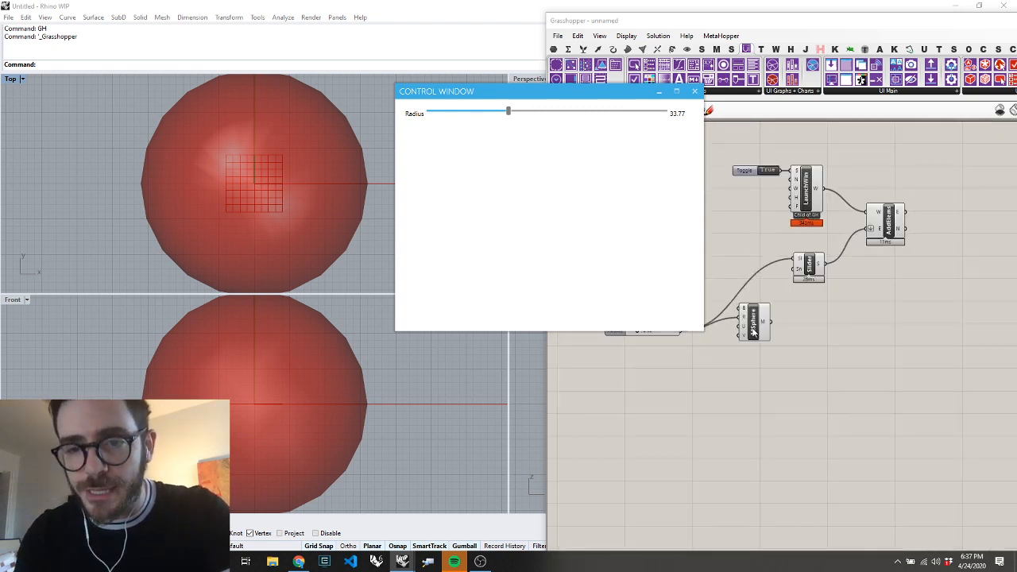
drag(753, 330, 947, 409)
click(879, 334)
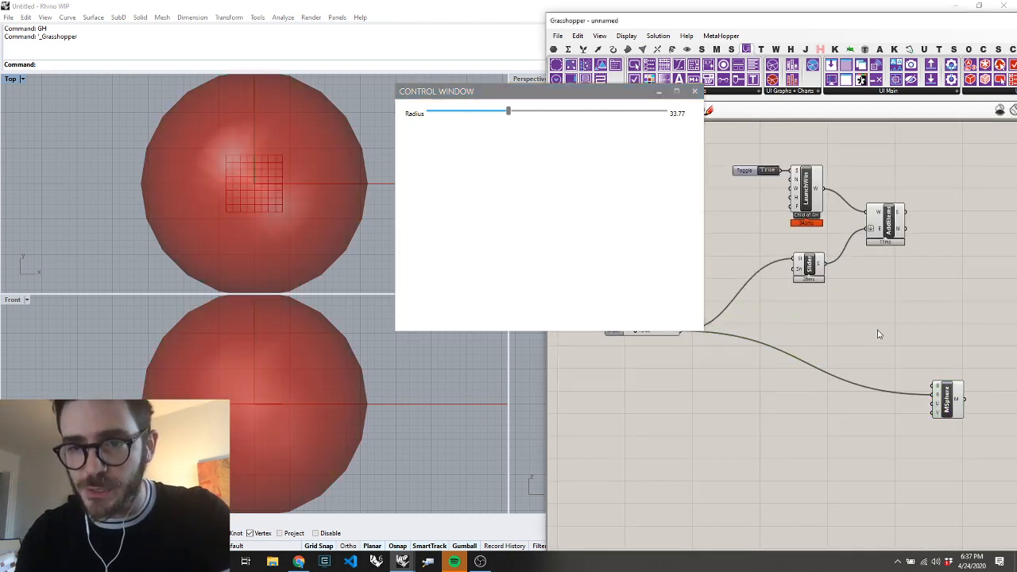
Place a Value Listener between Add Elements and Mesh Sphere, and connect the Create Slider output to its Elements input
click(849, 94)
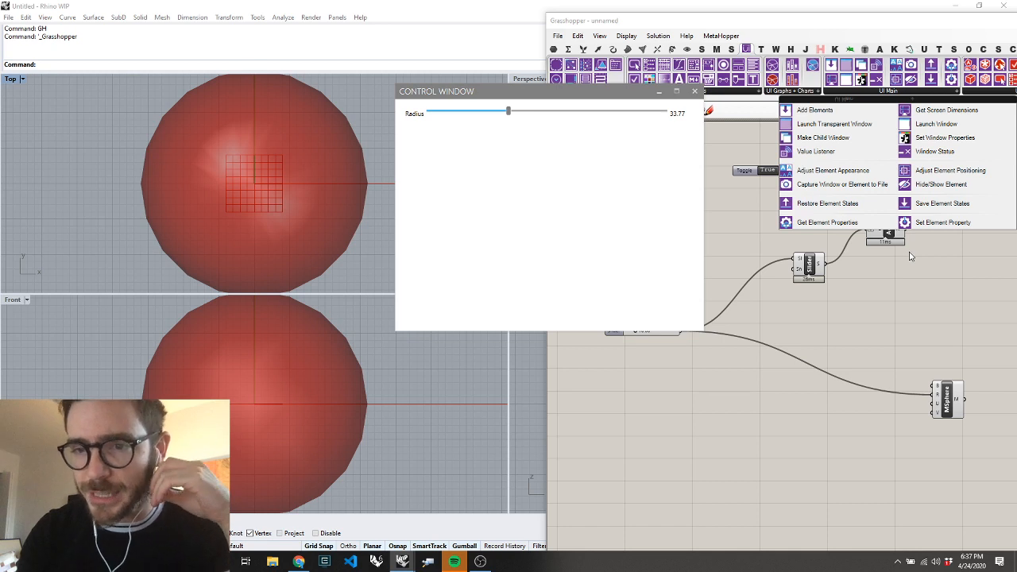
click(823, 139)
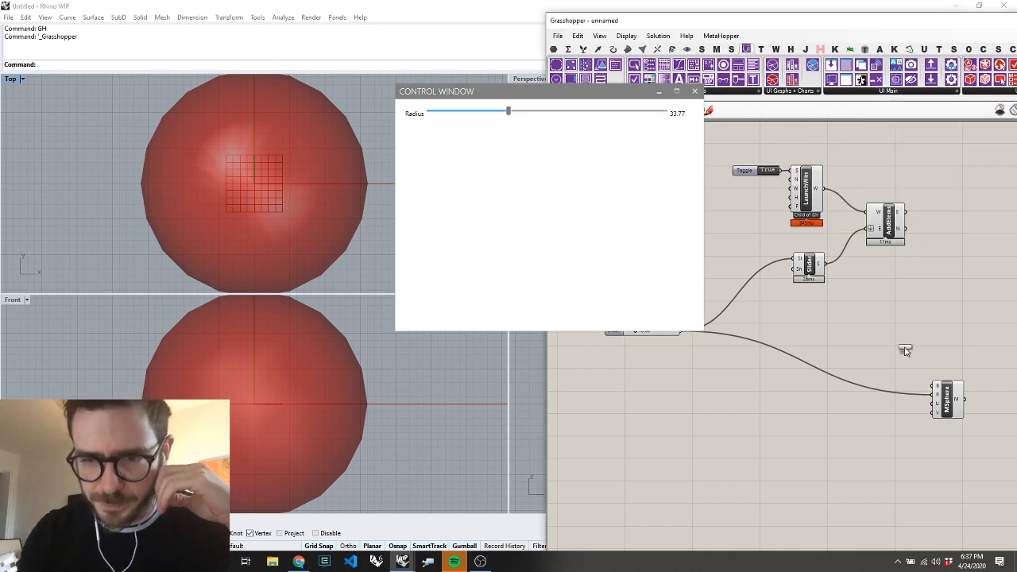
click(889, 296)
scroll(867, 286, up, 2)
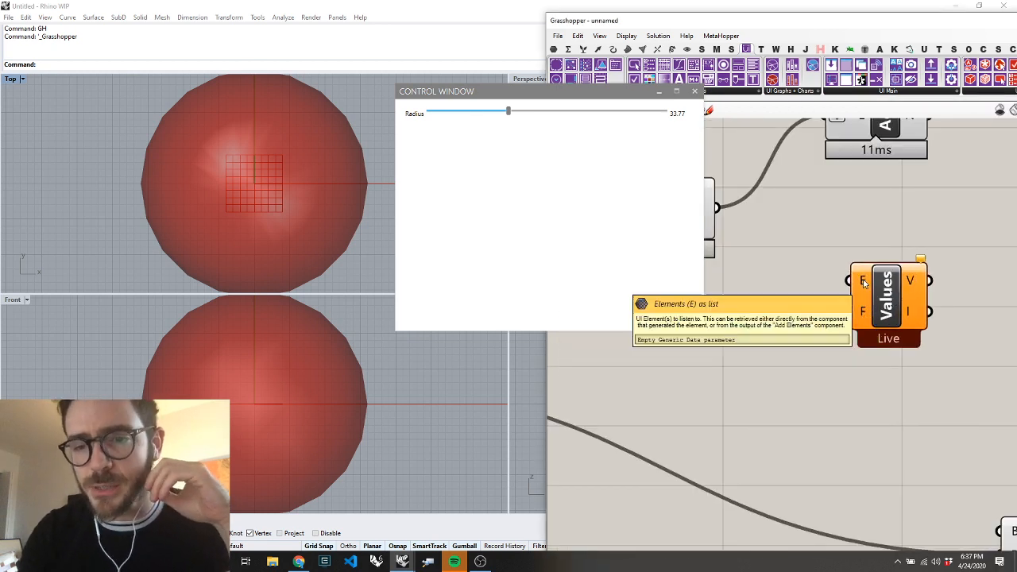
scroll(865, 283, down, 2)
drag(802, 258, 860, 281)
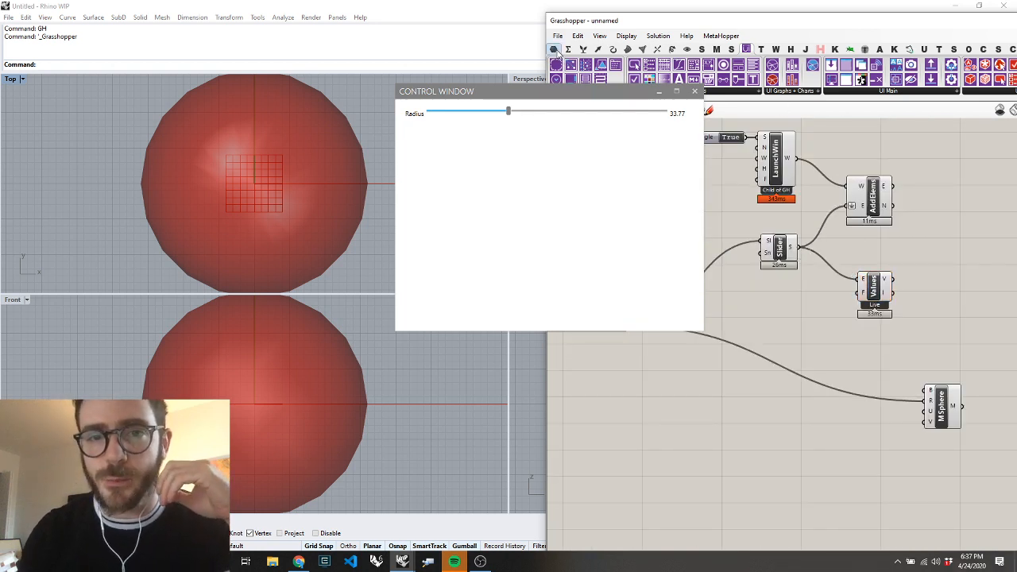
Attach a panel to the Value Listener's Values output and set the control window's Radius slider to 68.19
click(556, 50)
drag(960, 285, 960, 285)
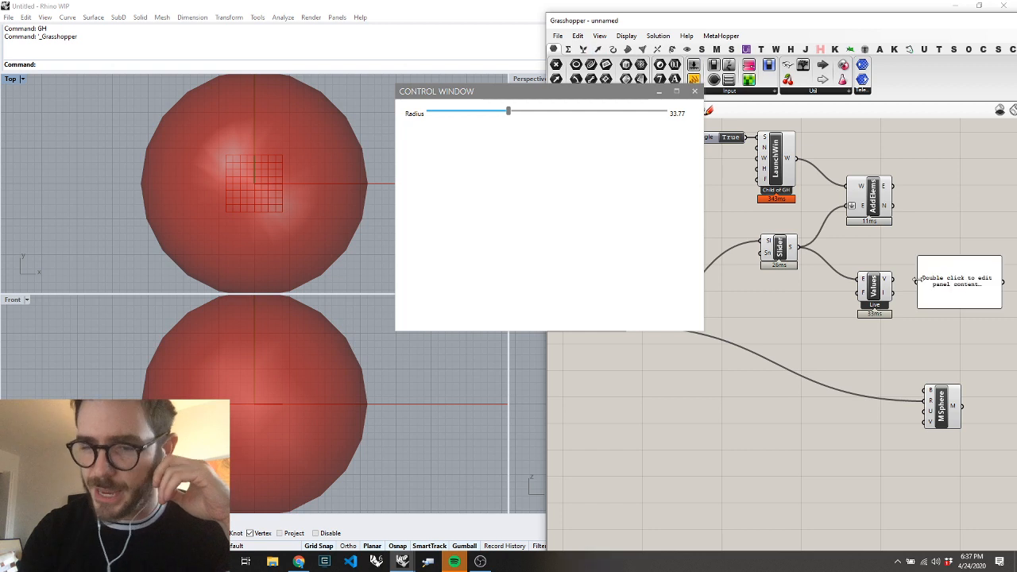
drag(888, 283, 918, 282)
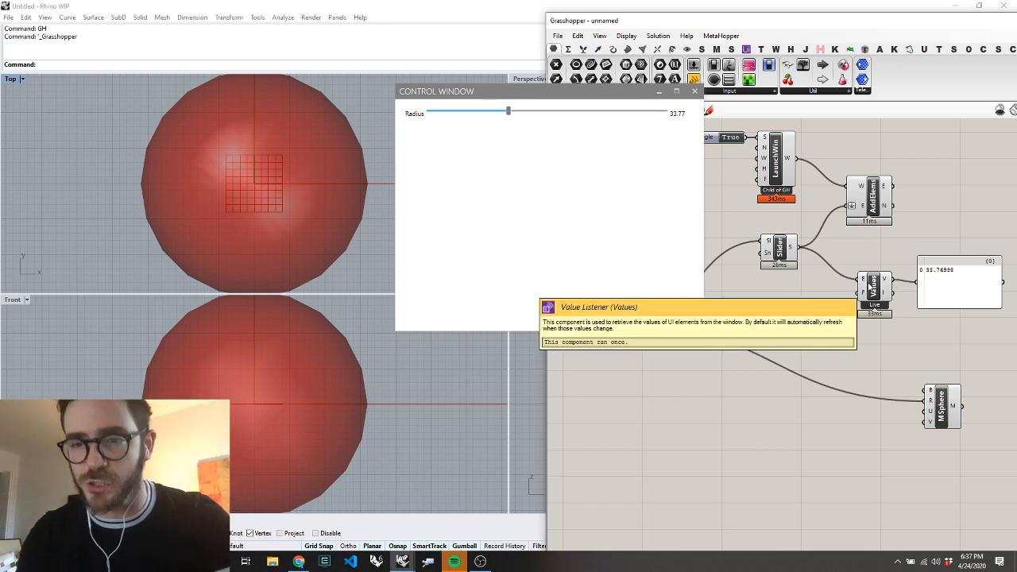
click(620, 202)
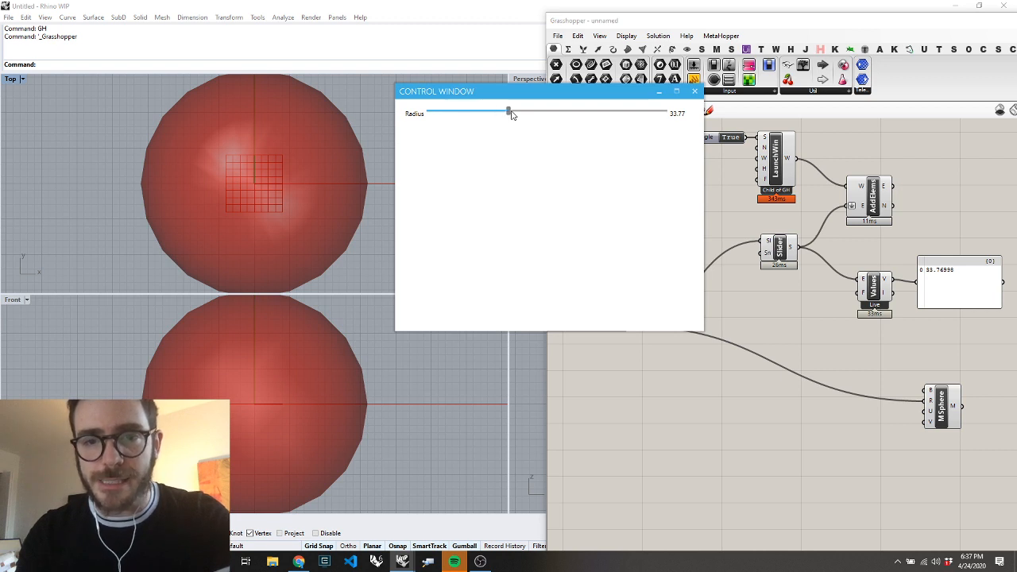
drag(501, 117, 589, 130)
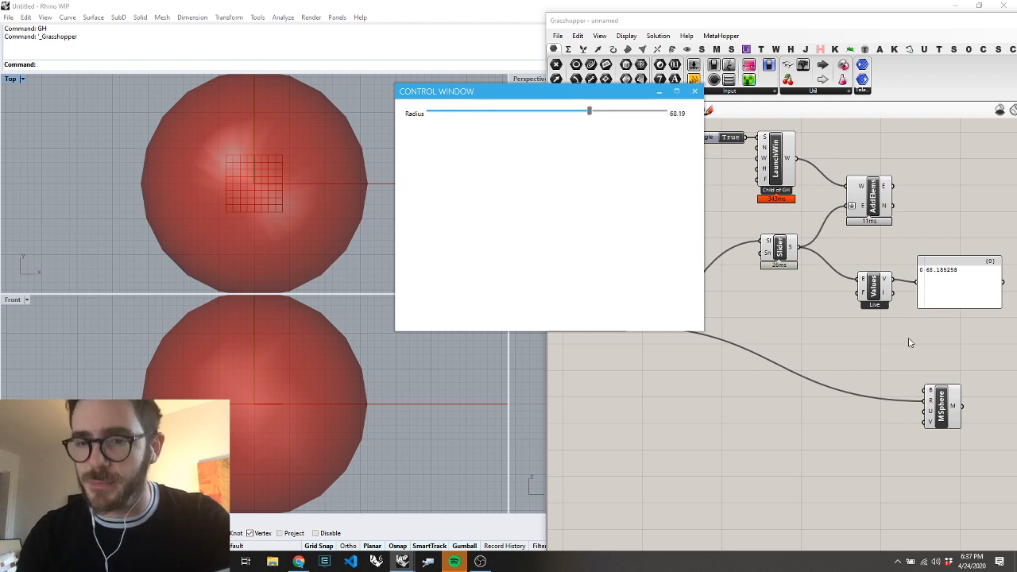
Reposition the Value Listener and Mesh Sphere, and connect the Values output to the sphere's Radius input, replacing the number slider
drag(867, 287, 854, 297)
click(915, 350)
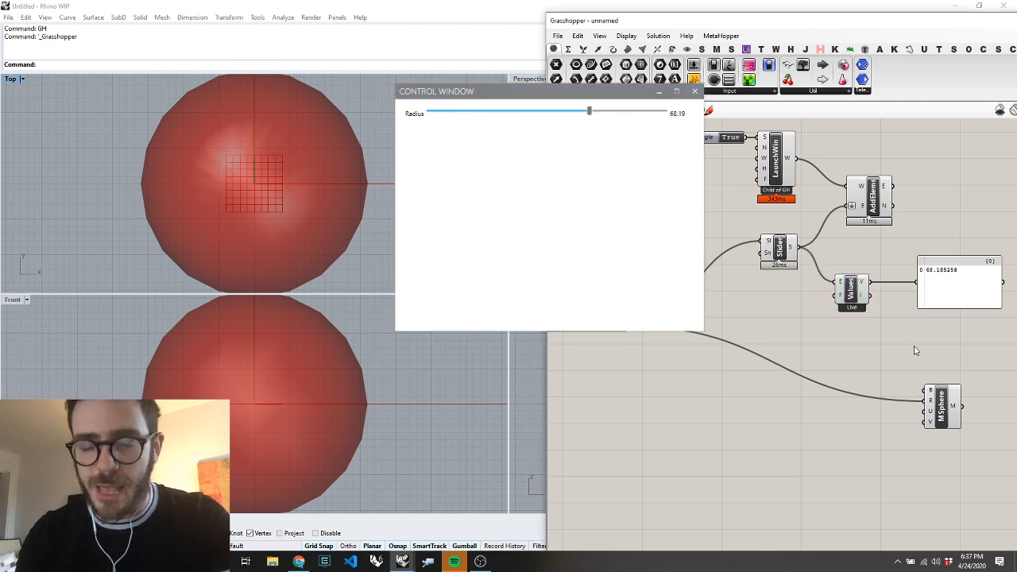
scroll(755, 381, down, 2)
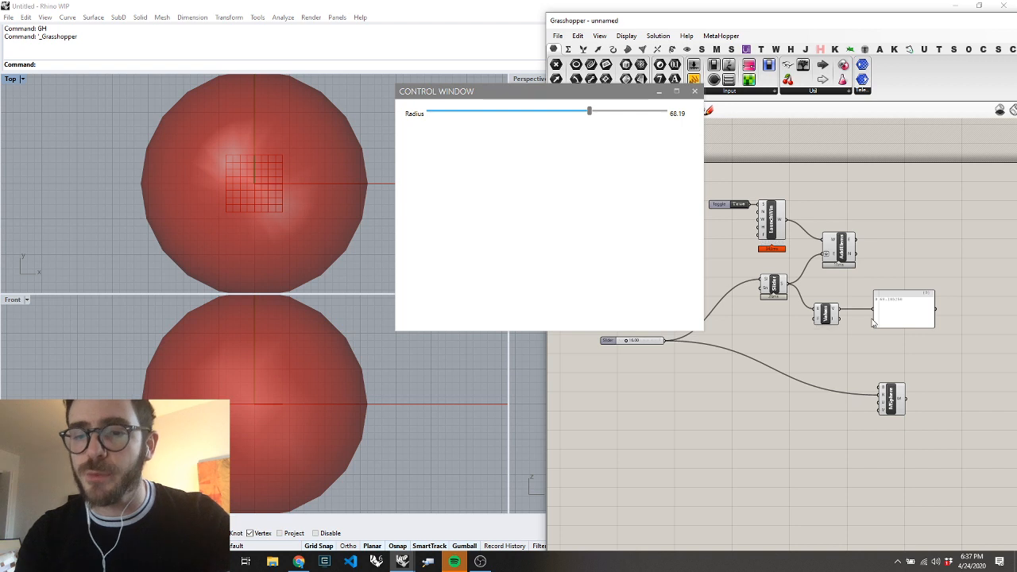
drag(892, 388, 895, 375)
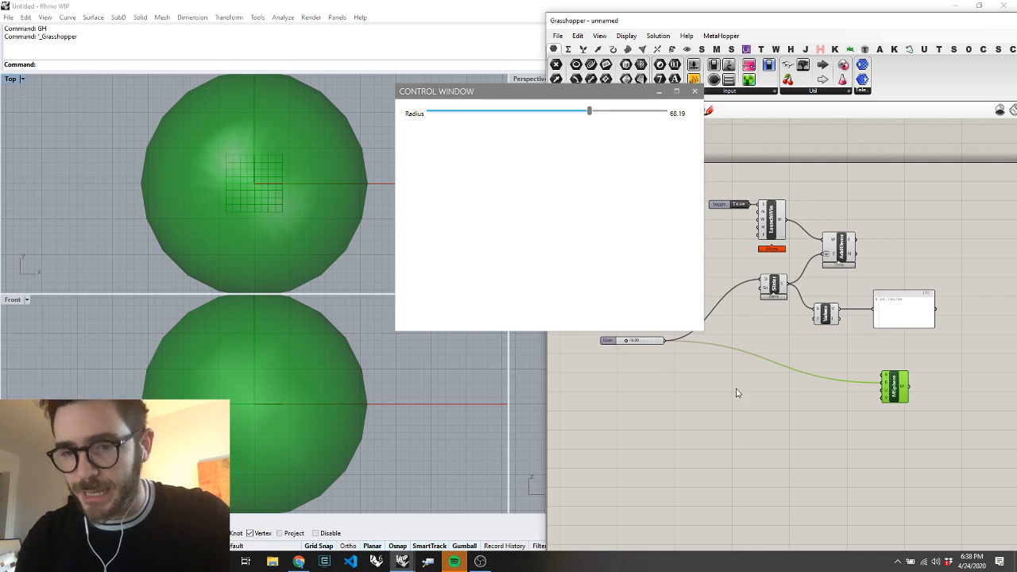
drag(840, 313, 888, 383)
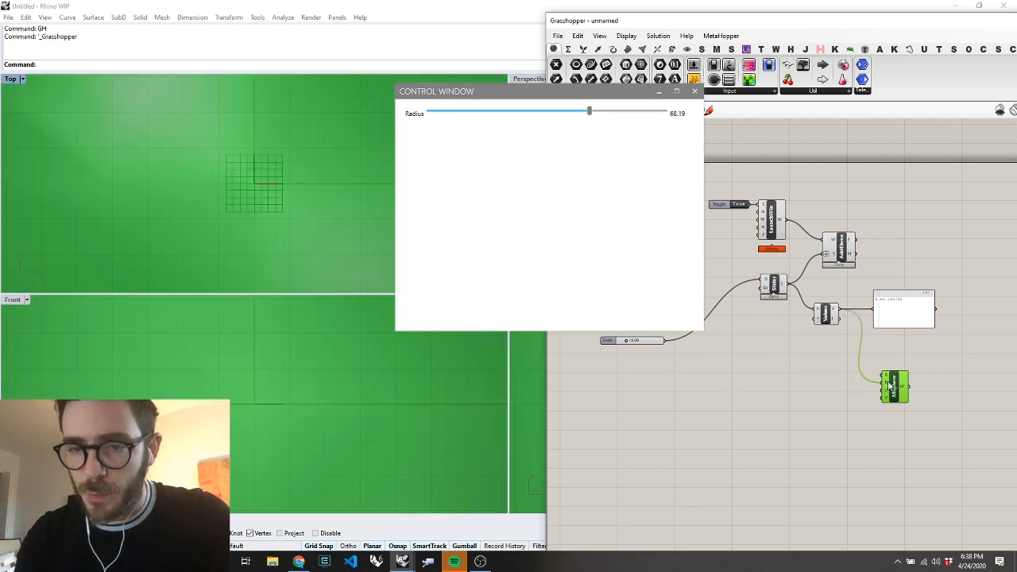
click(827, 313)
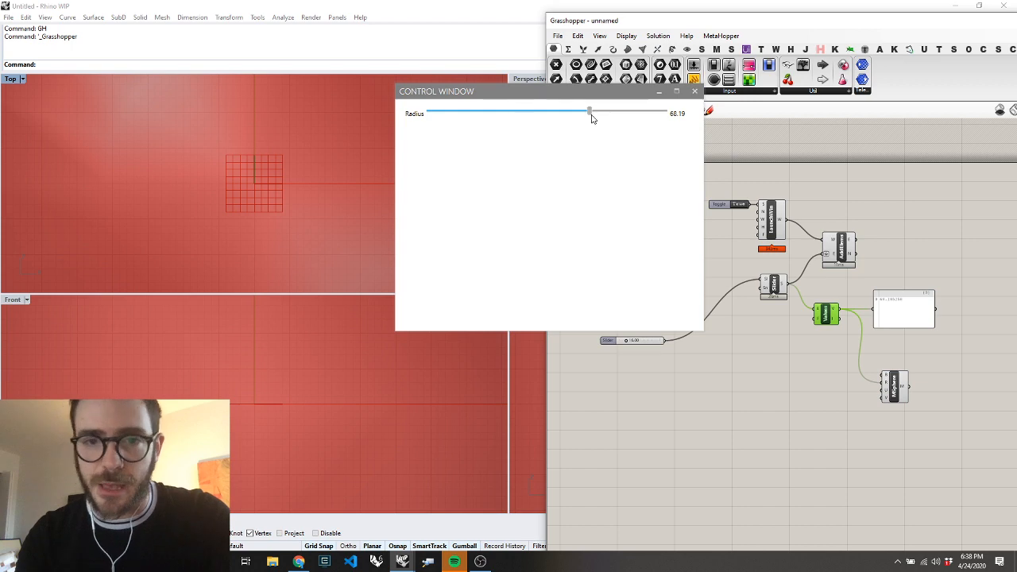
Set the control window's Radius slider to 17.80 and rotate the Top viewport to an angled view of the sphere
drag(592, 117, 472, 153)
click(250, 210)
text(o)
key(Return)
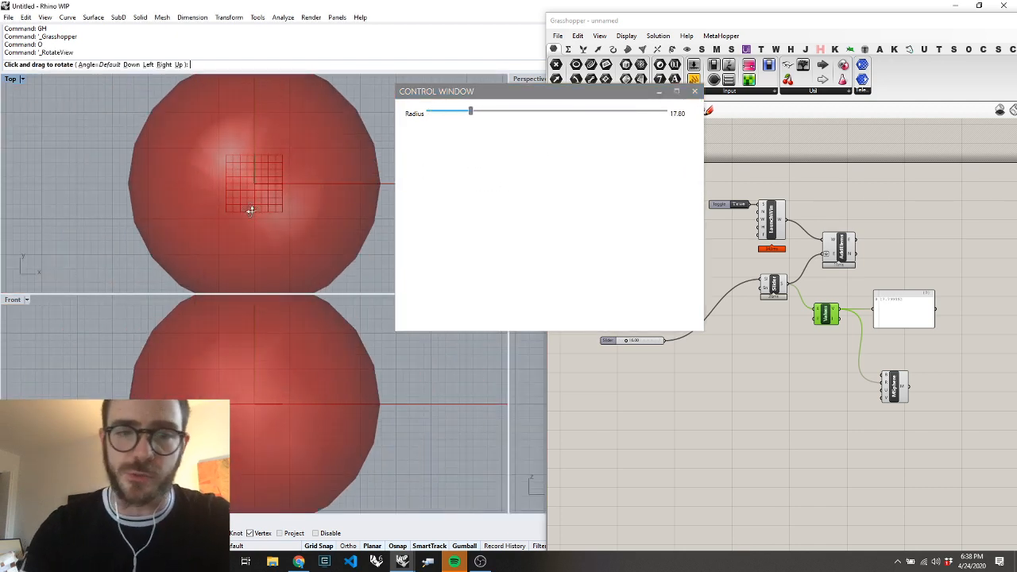
drag(274, 211, 221, 89)
click(735, 423)
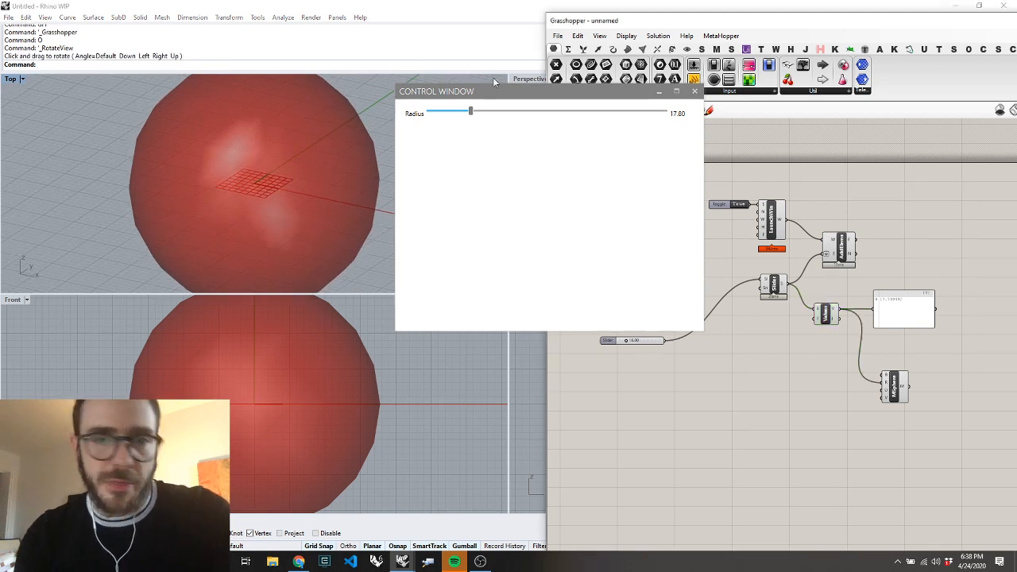
Move the control window clear of the component ribbon and place a Create Label component in free space below the Create Slider component
mouse_move(494, 89)
mouse_down()
mouse_move(465, 140)
mouse_move(502, 95)
mouse_up()
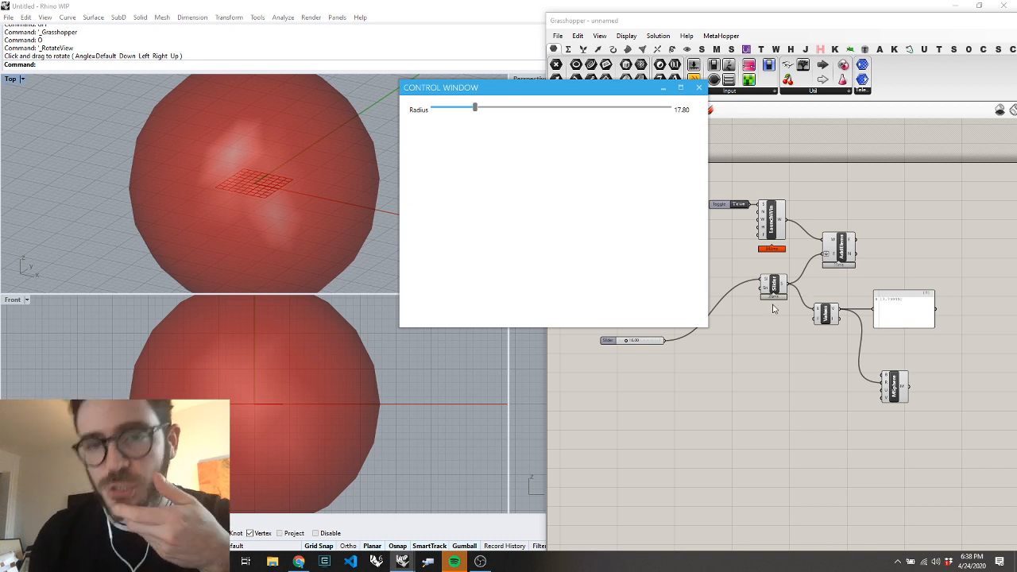
click(746, 49)
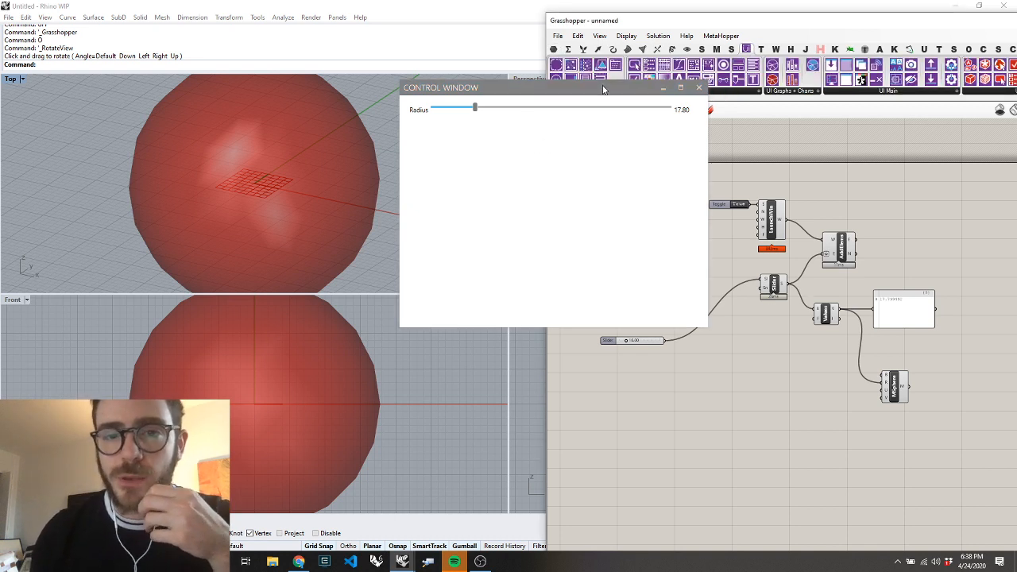
drag(602, 93, 570, 154)
click(674, 93)
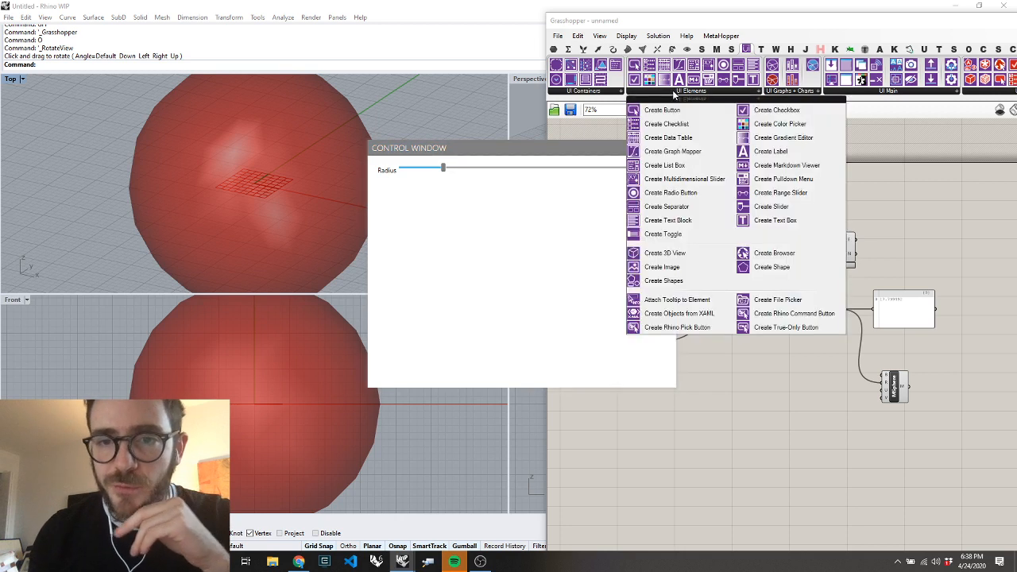
click(753, 157)
click(787, 388)
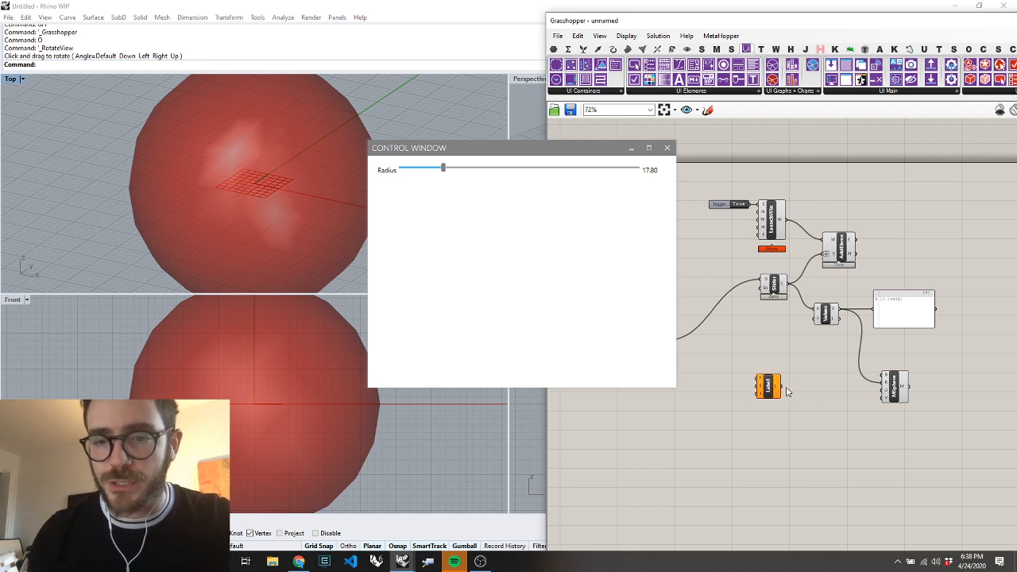
click(764, 384)
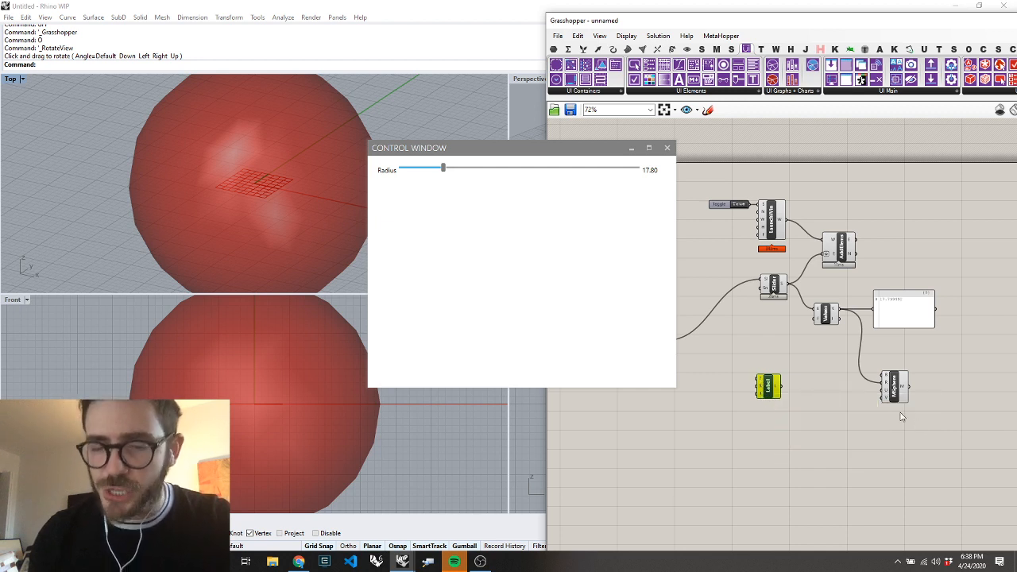
Spread the panel and Label component away from the Mesh Sphere, and shift the Mesh Sphere and Value Listener closer to Create Slider
drag(888, 320, 978, 320)
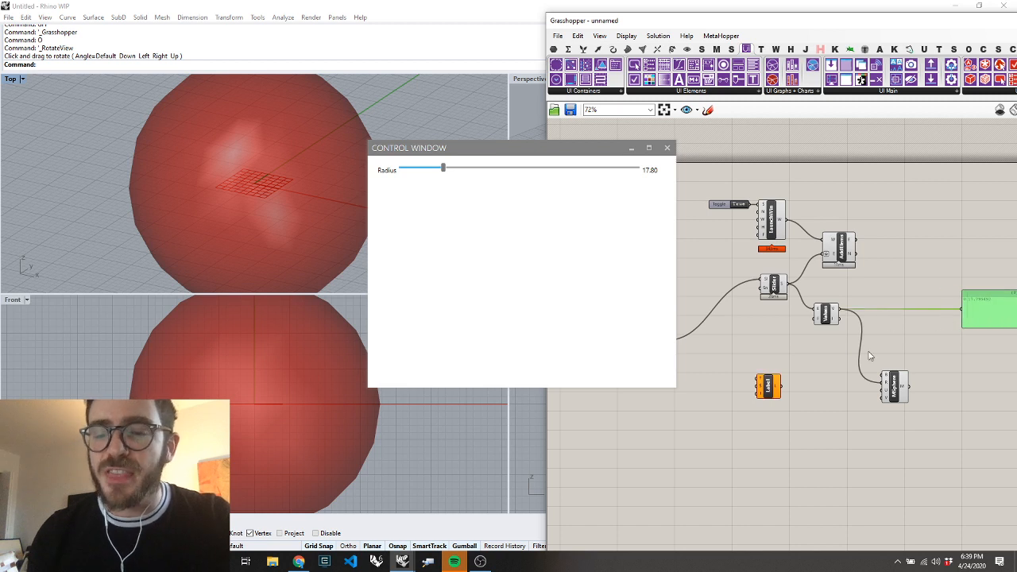
drag(769, 393, 970, 379)
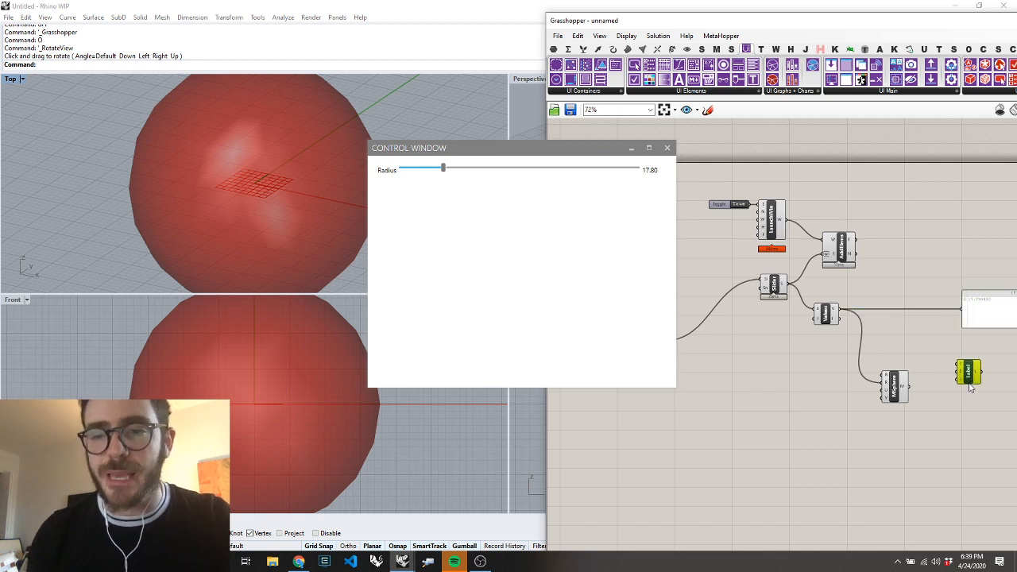
click(896, 398)
drag(896, 397, 868, 362)
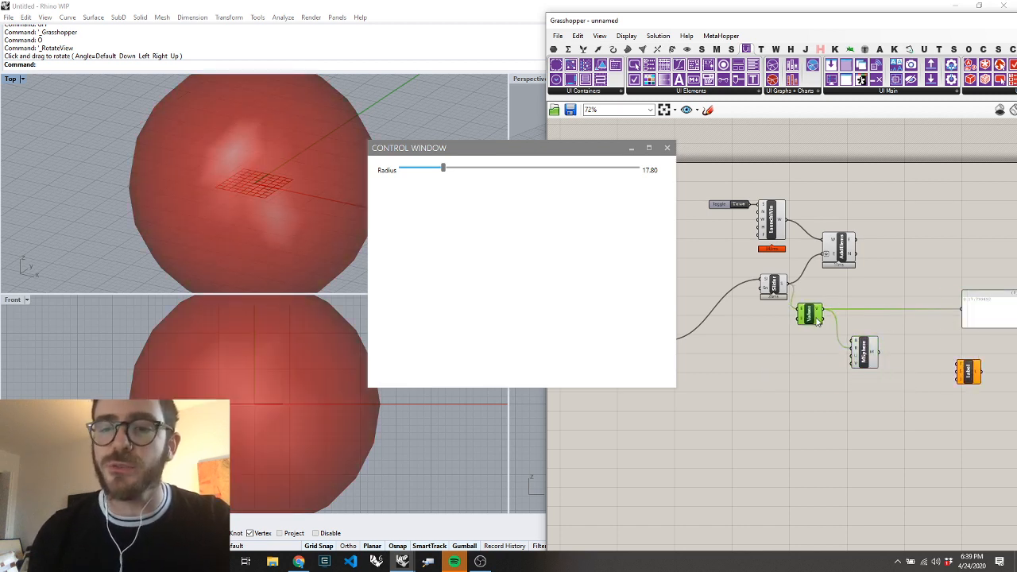
drag(835, 321, 818, 320)
drag(865, 353, 846, 350)
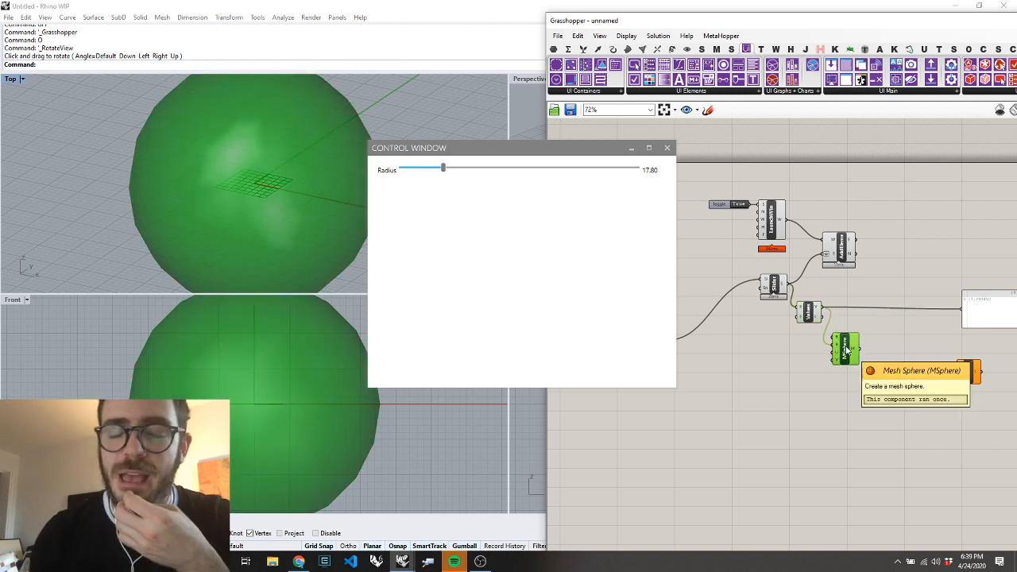
Add a Mesh Volume component after the Mesh Sphere and wire the sphere through it so its volume feeds the Label's text input
double_click(881, 352)
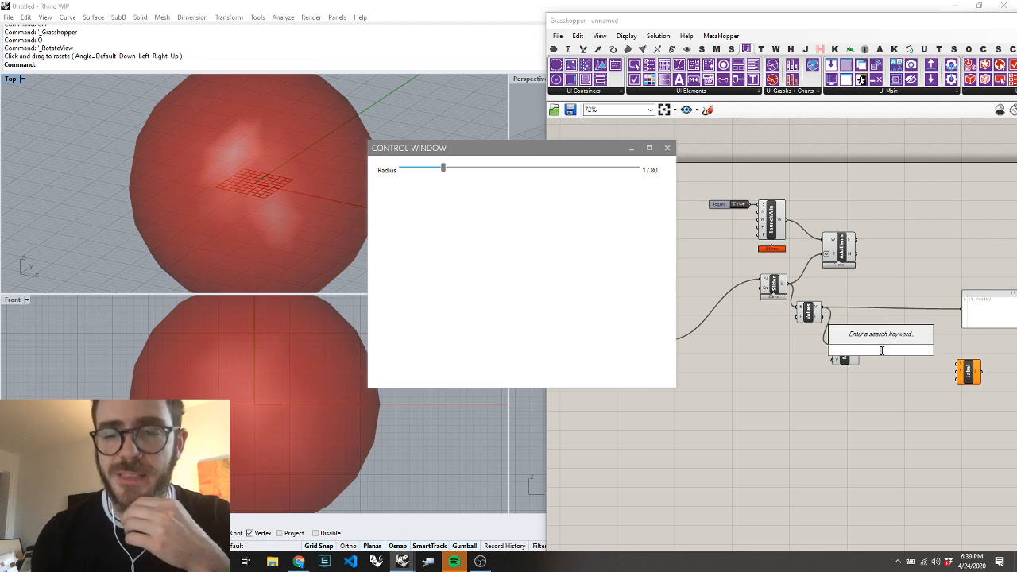
text(mesh volu)
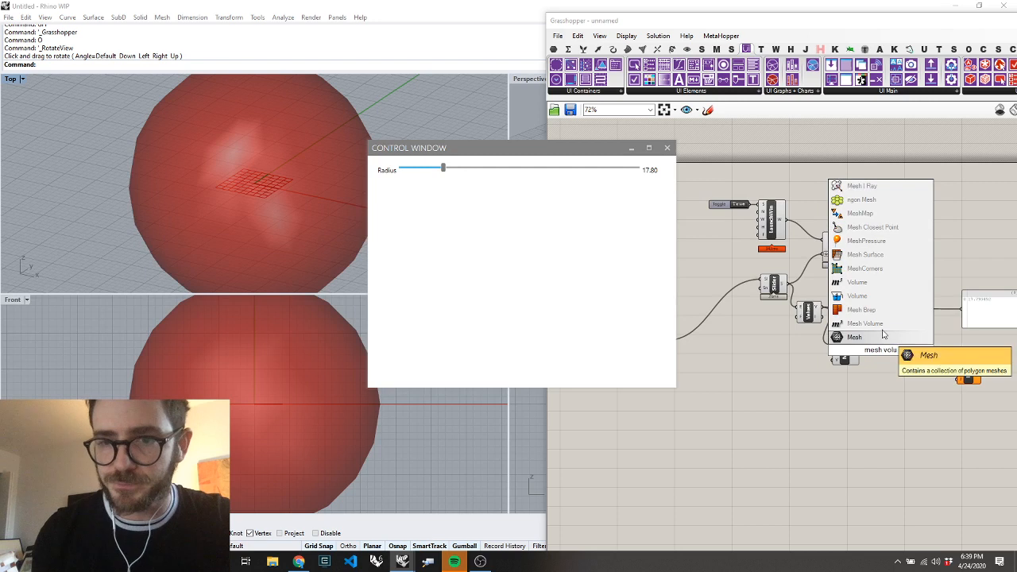
click(879, 328)
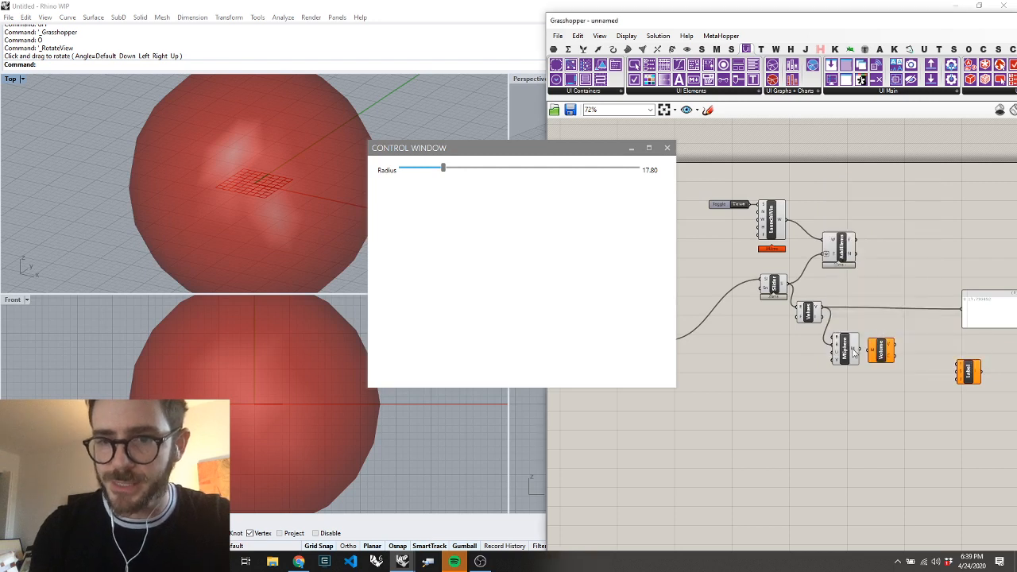
drag(856, 349, 956, 368)
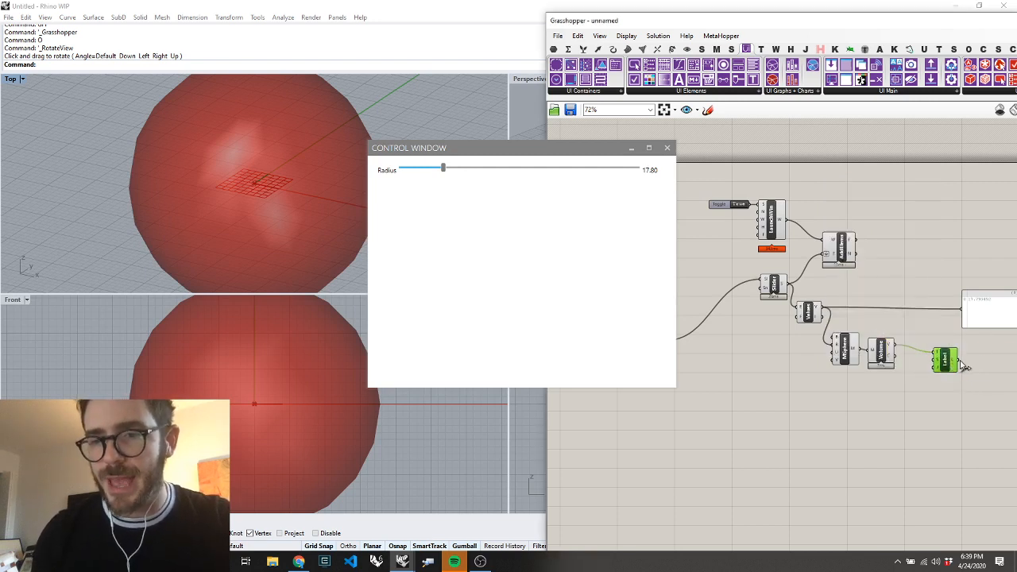
Move Add Elements above the panel and connect the Label output to its Elements input alongside the Create Slider output
drag(847, 245, 949, 263)
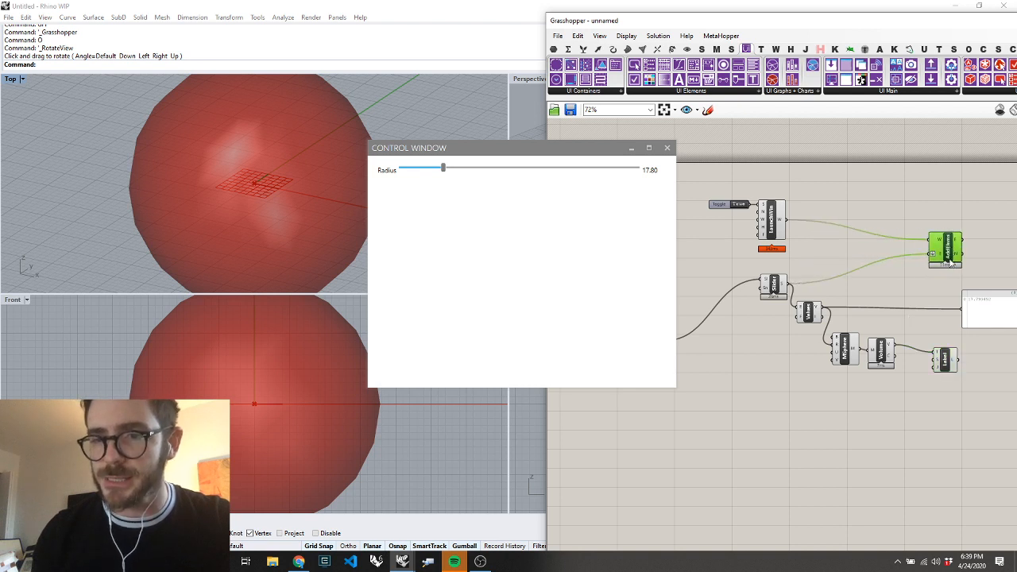
drag(960, 362, 929, 258)
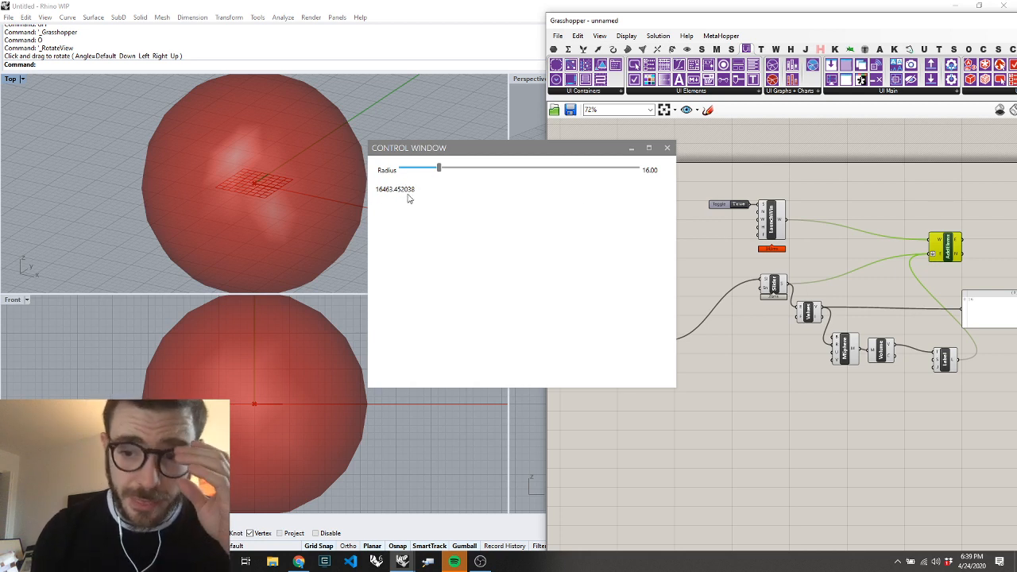
click(439, 170)
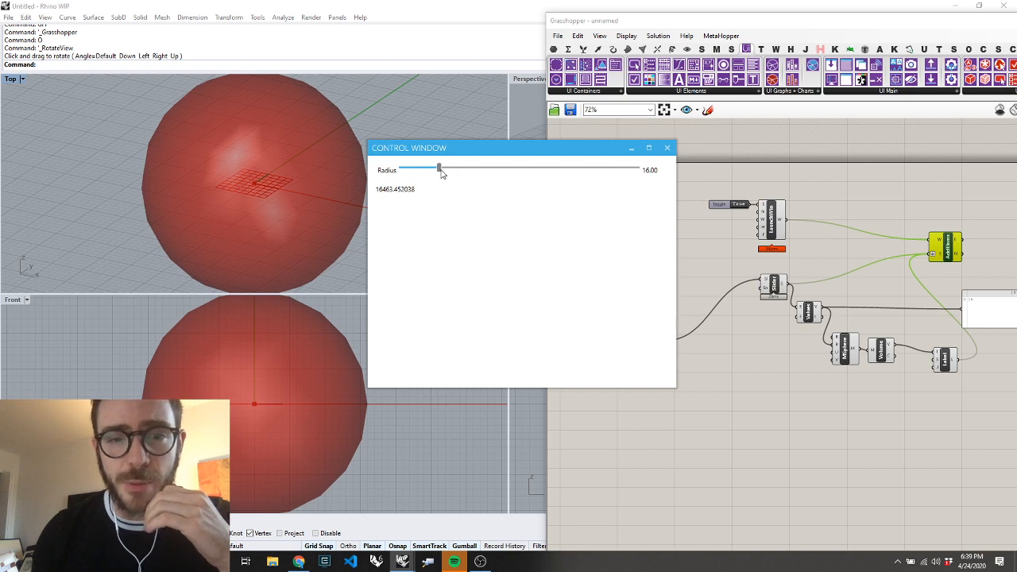
click(442, 205)
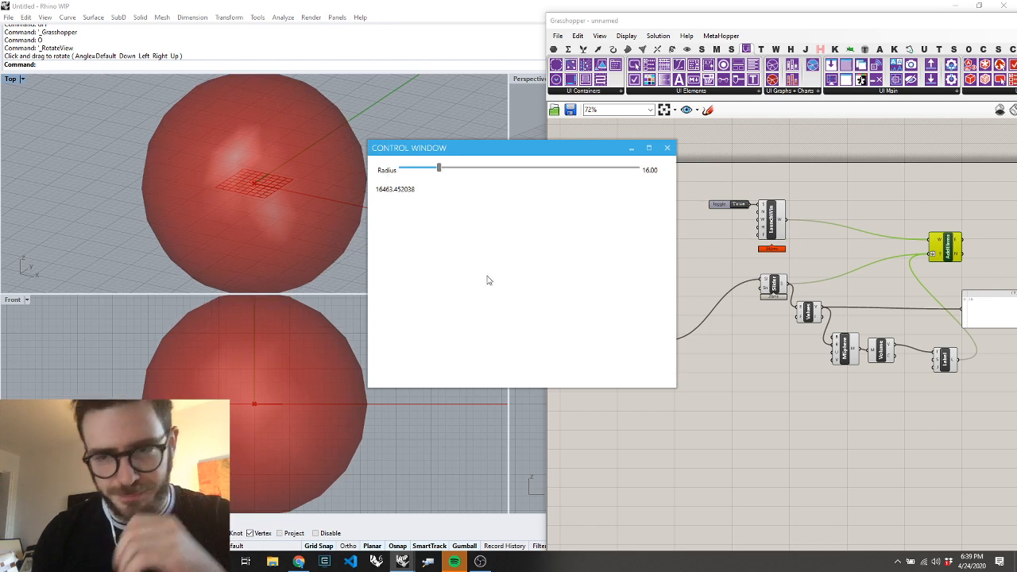
click(840, 386)
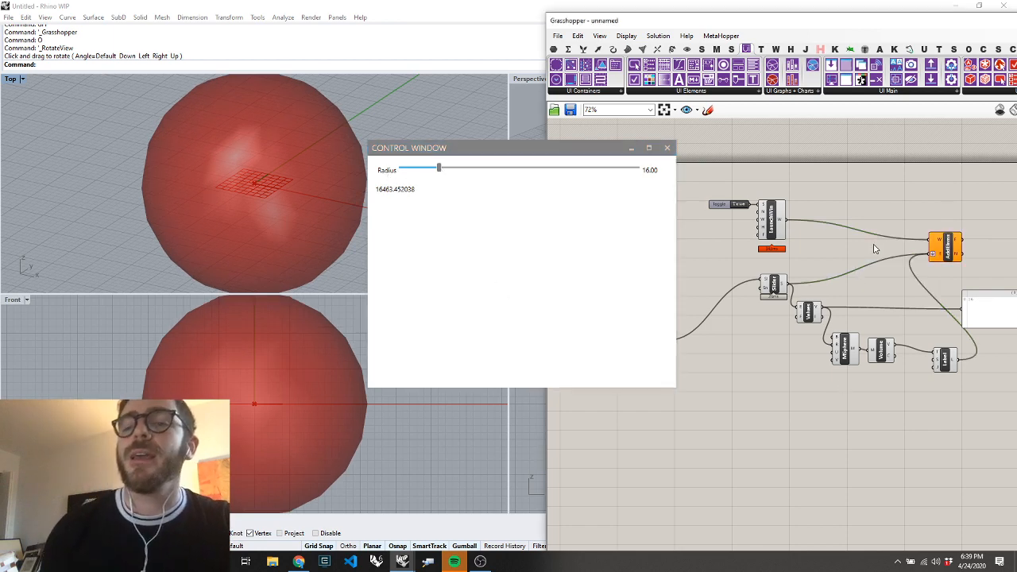
Examine the warning on the Add Elements component
scroll(874, 249, down, 2)
scroll(896, 209, up, 5)
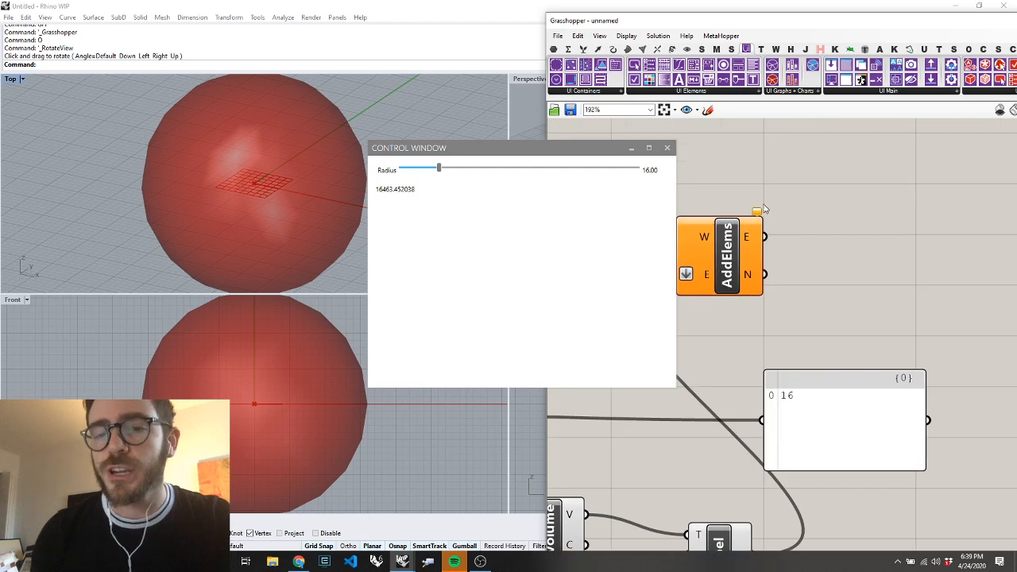
mouse_move(757, 215)
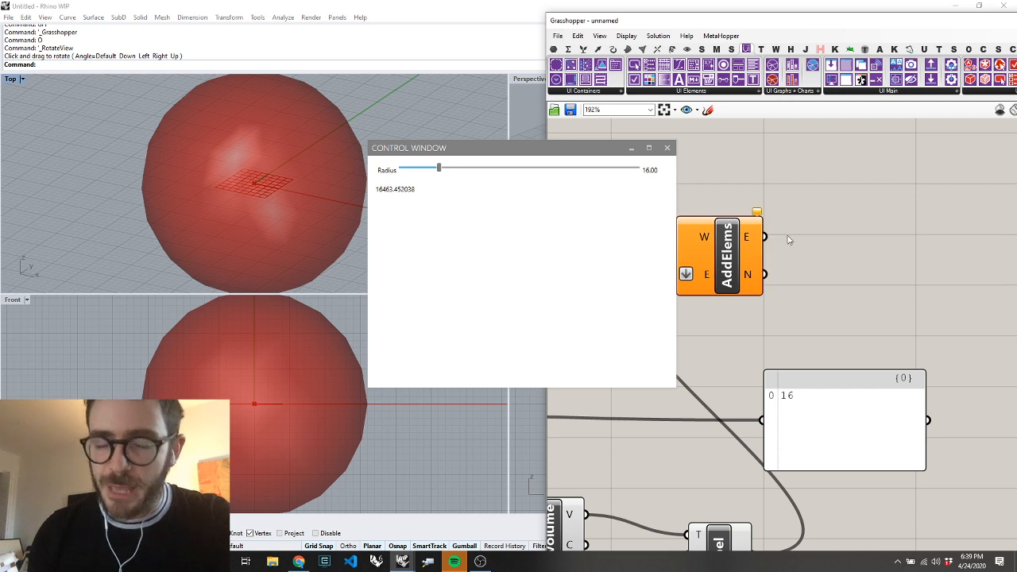
scroll(912, 231, down, 4)
drag(833, 230, 865, 235)
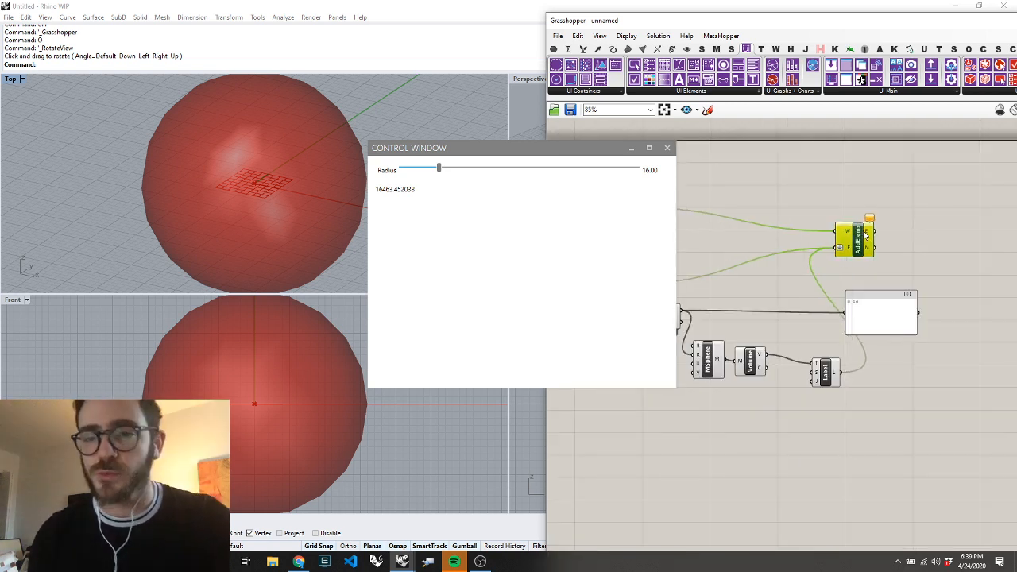
scroll(948, 220, down, 2)
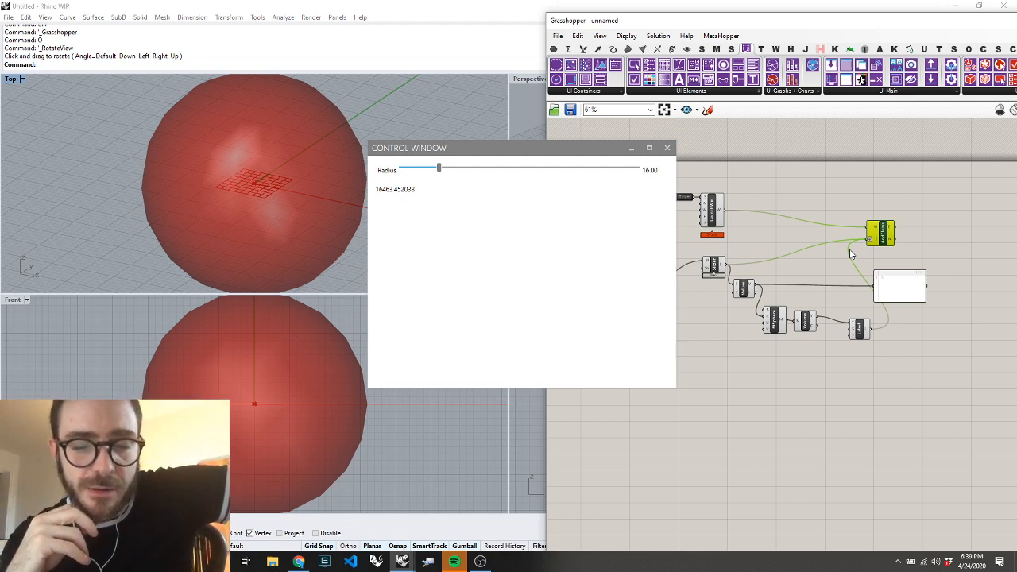
Move the Label component closer to the Volume component, and slightly reposition the Value Listener and Add Elements
drag(865, 329, 847, 327)
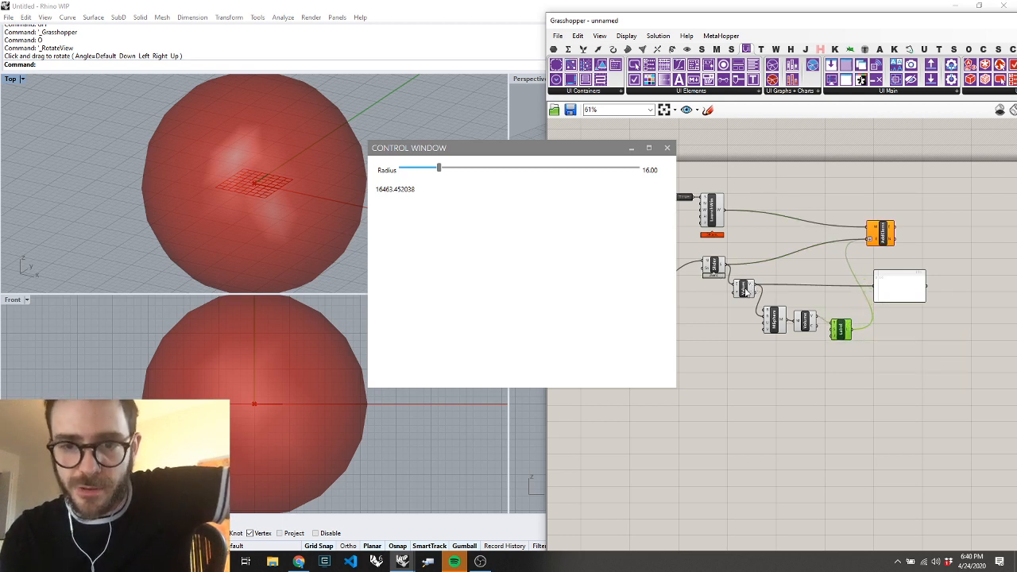
drag(745, 292, 747, 291)
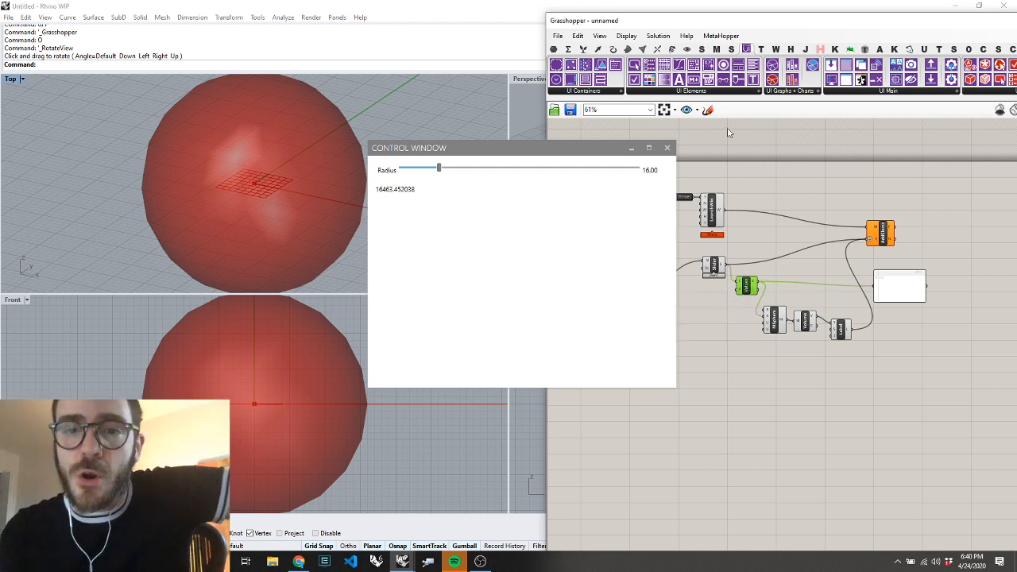
click(708, 93)
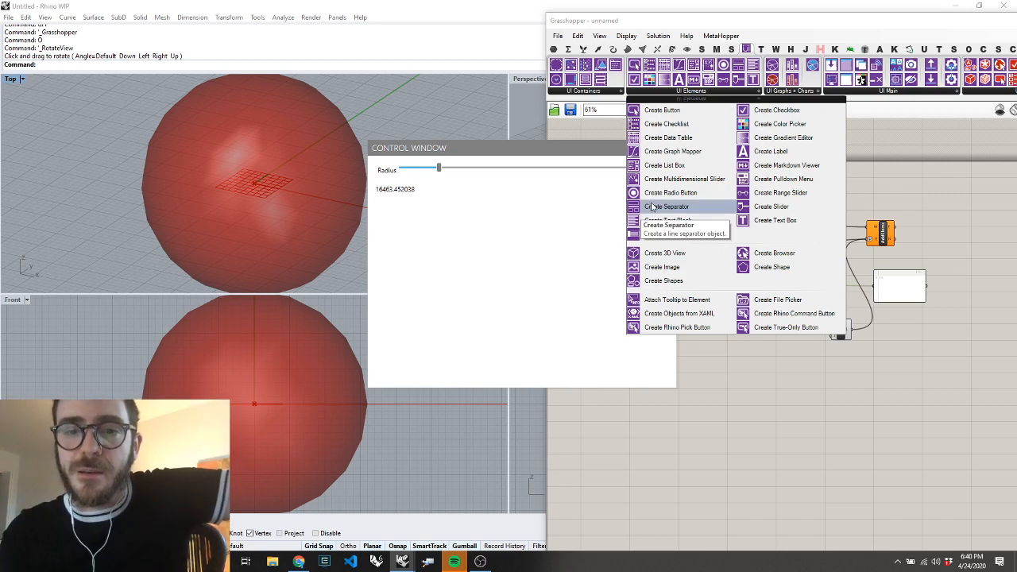
click(811, 397)
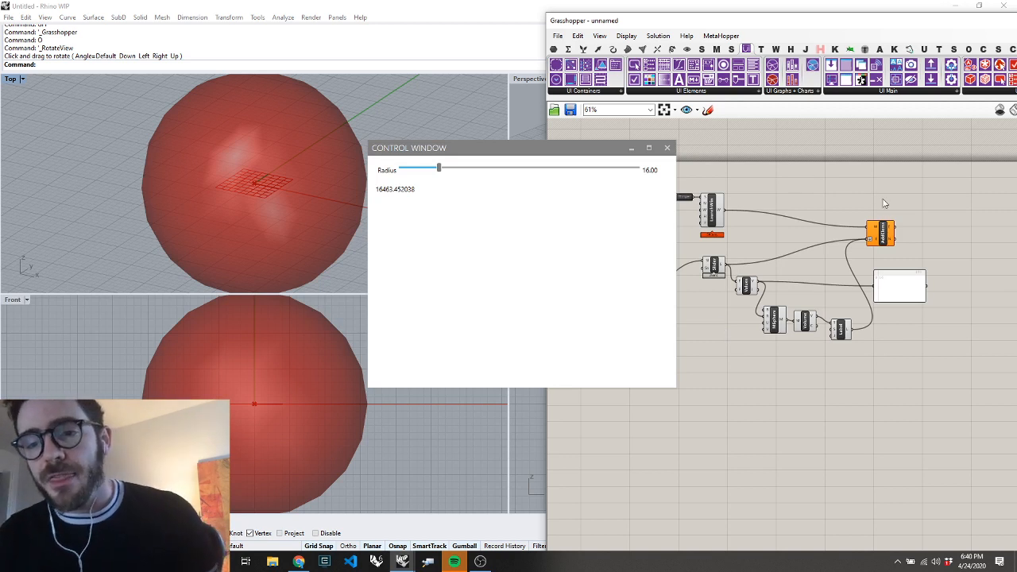
drag(889, 236, 886, 242)
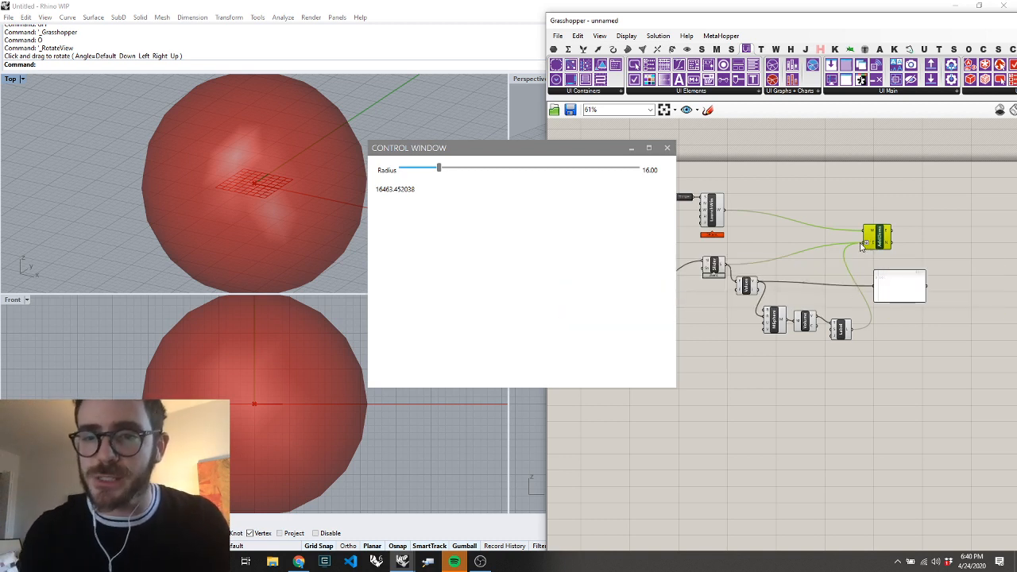
Set the Radius slider to 80.33 while the Label is disconnected from Add Elements, and reconnect the Label
ctrl+drag(864, 243, 850, 331)
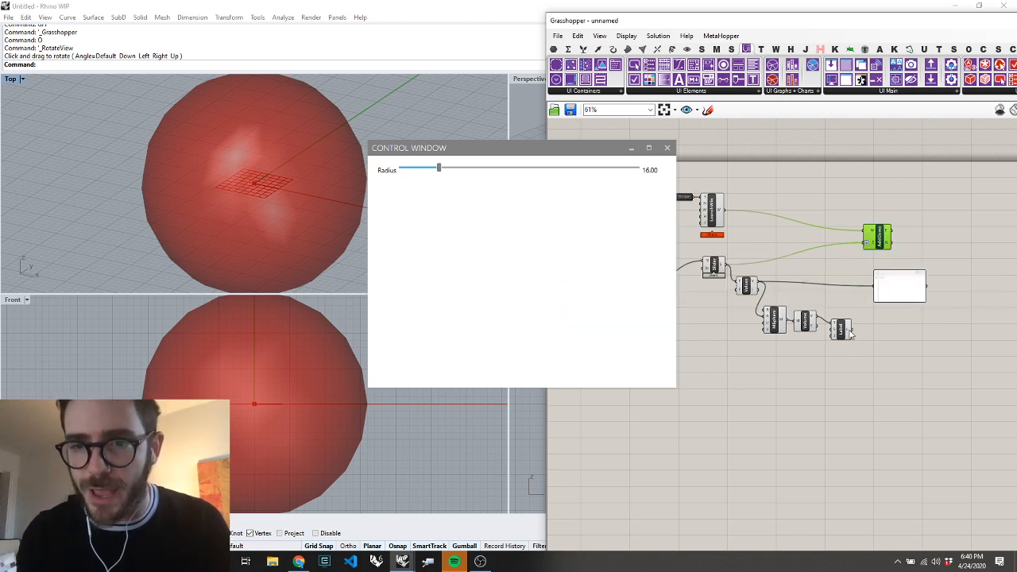
drag(435, 171, 592, 170)
click(903, 403)
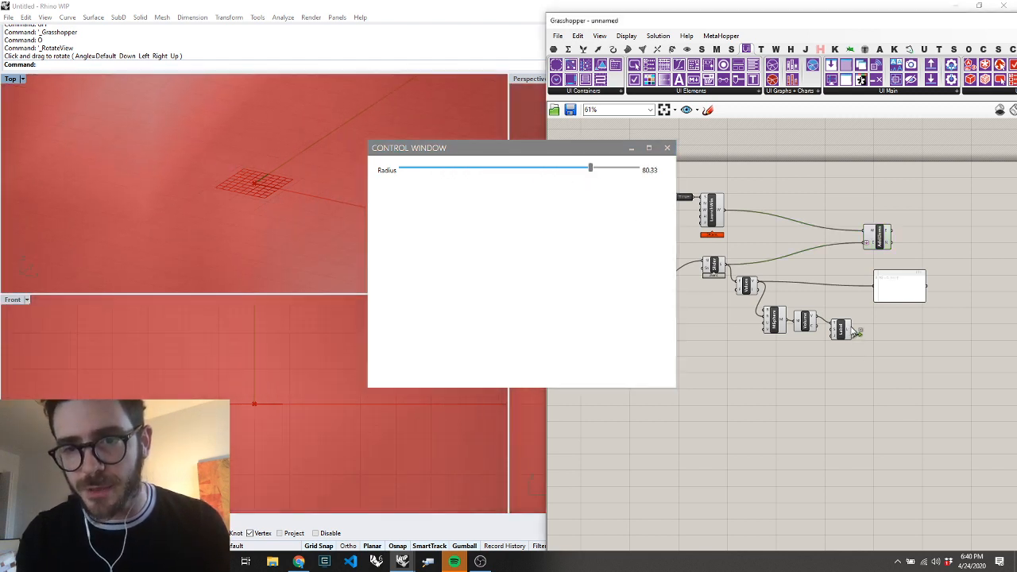
drag(852, 330, 866, 251)
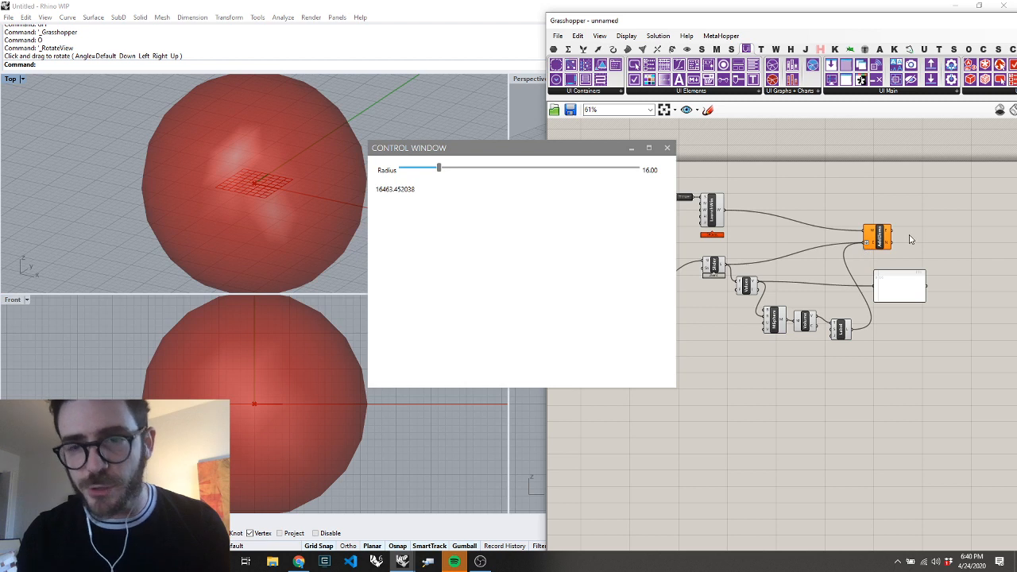
Move the number slider up beside the Create Slider component it feeds
scroll(862, 204, down, 5)
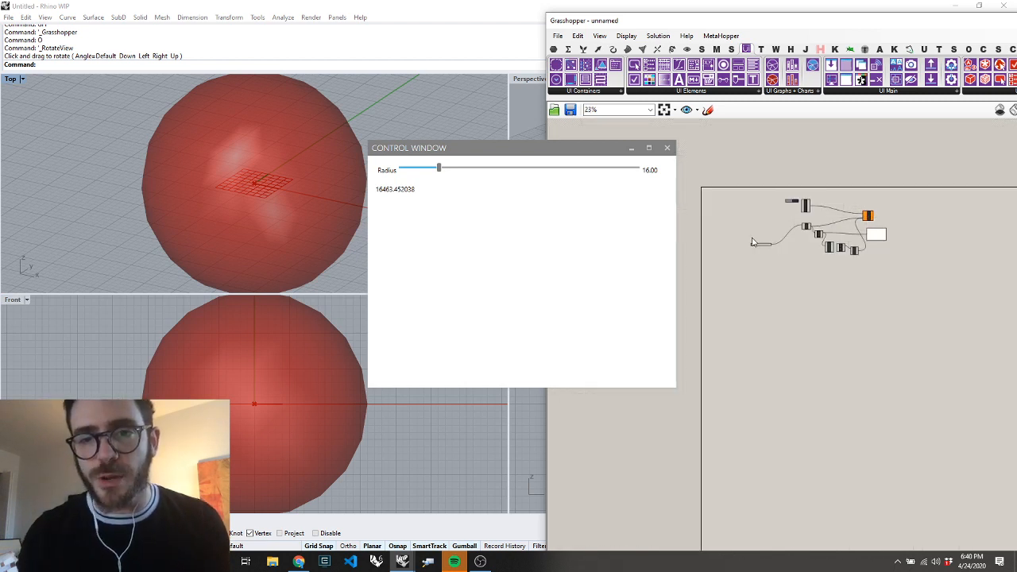
scroll(751, 237, up, 7)
drag(792, 259, 891, 191)
scroll(1014, 191, up, 3)
click(914, 205)
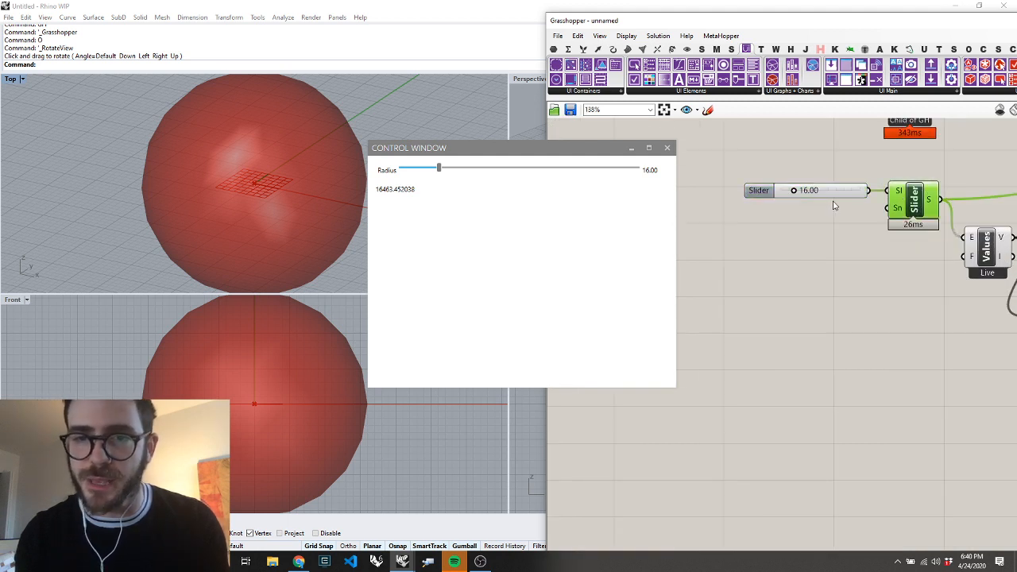
scroll(726, 220, down, 6)
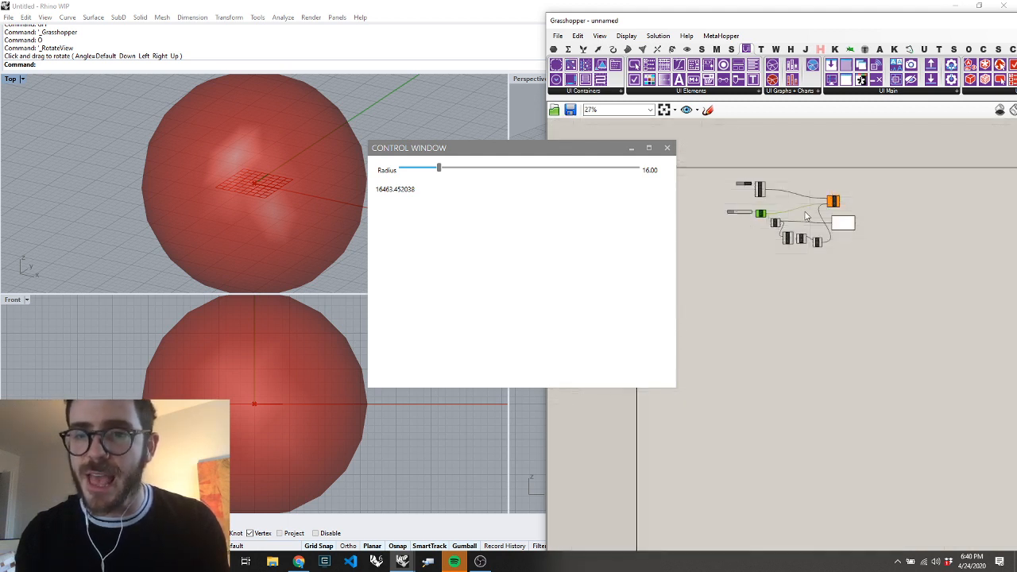
Move the Add Elements component slightly up and right, and disconnect the Label from it
scroll(807, 216, up, 5)
scroll(918, 257, down, 1)
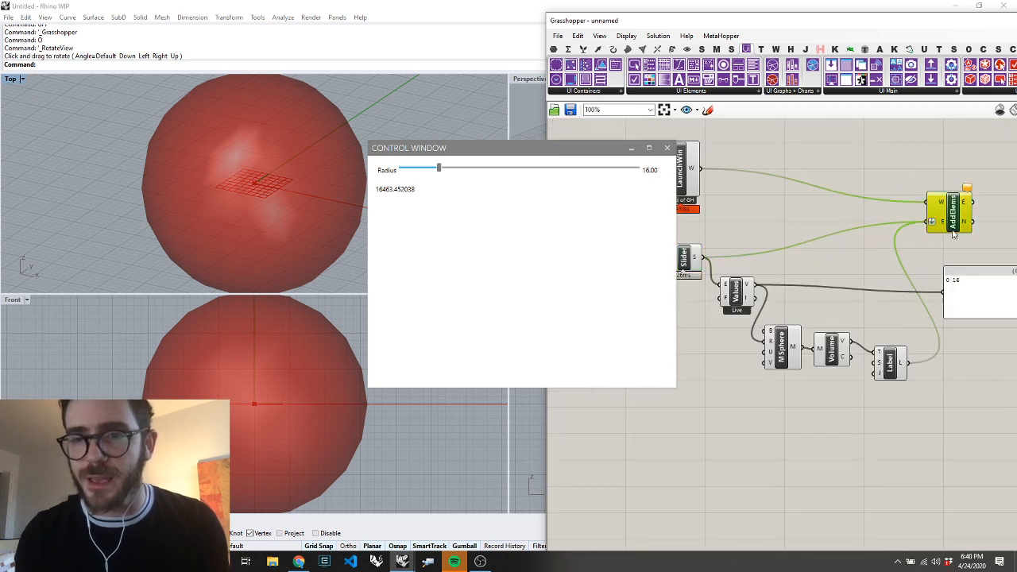
drag(954, 232, 969, 223)
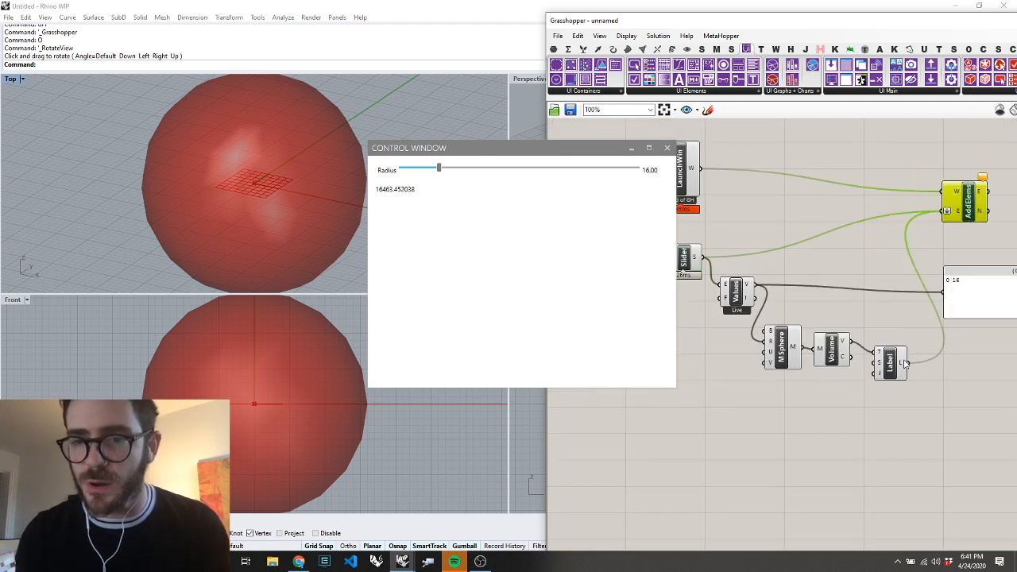
ctrl+drag(907, 364, 941, 212)
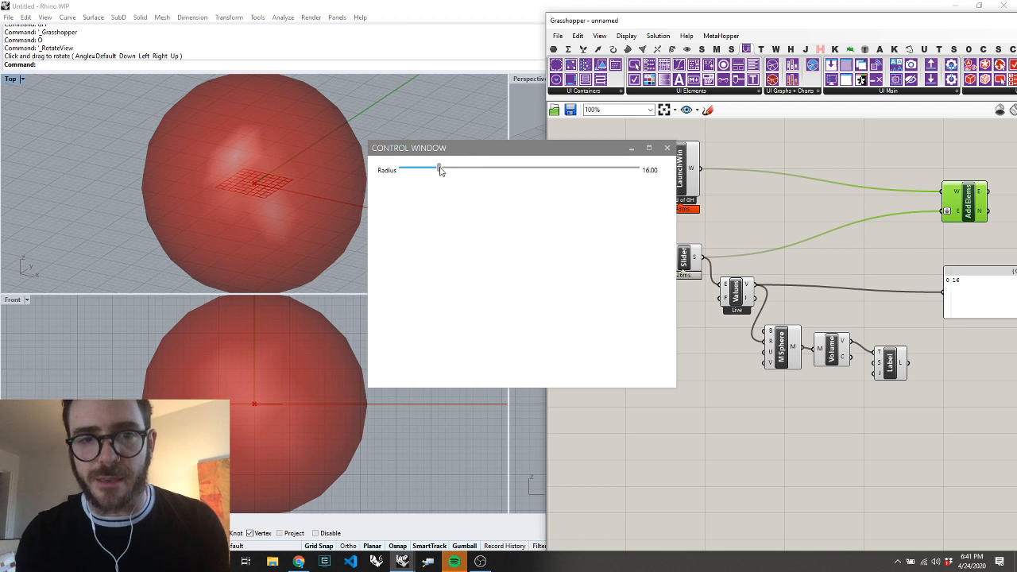
Try the Radius slider at 77.41 while the Label is disconnected from Add Elements
drag(440, 167, 584, 168)
right_click(899, 151)
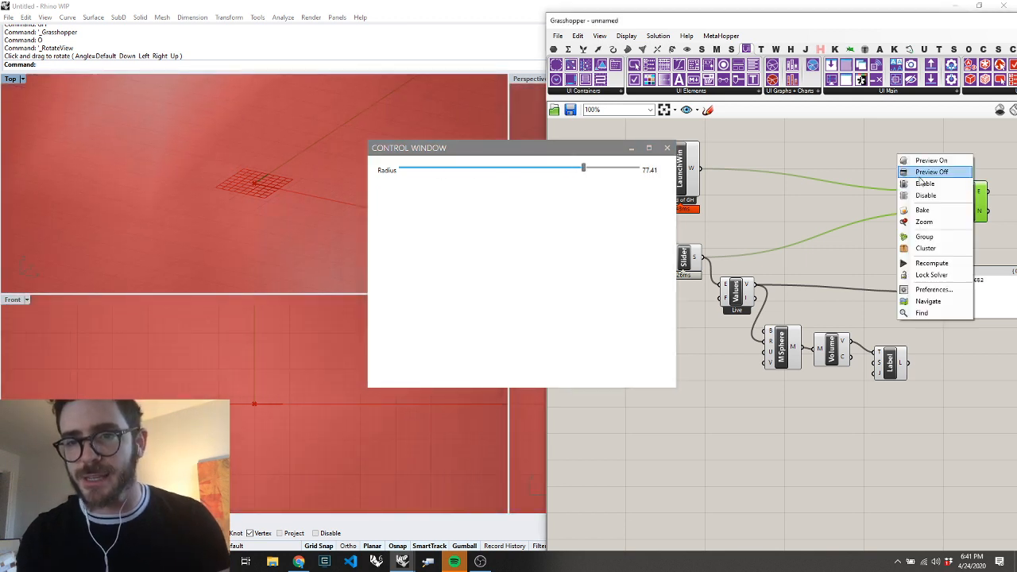
click(924, 191)
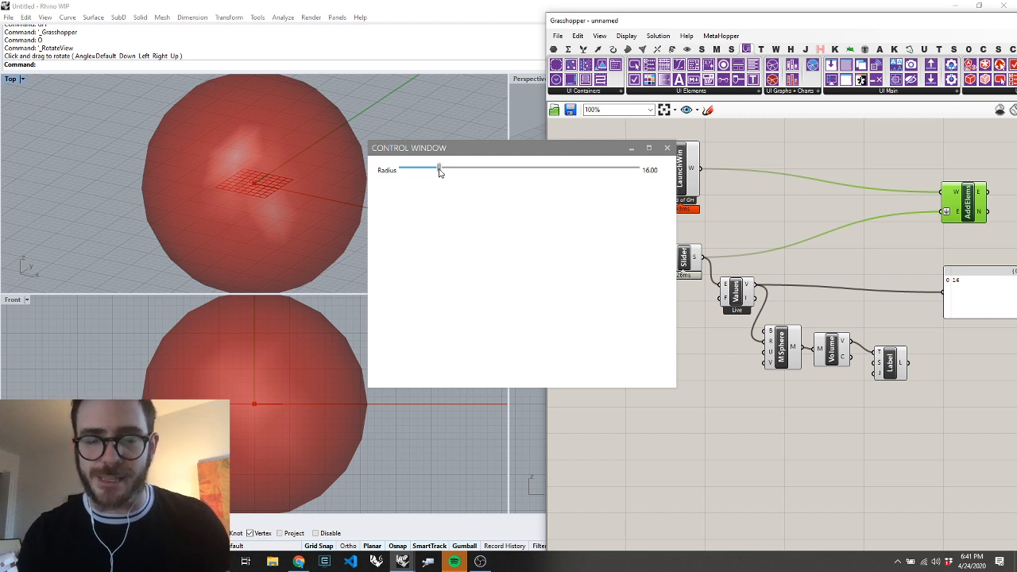
Move the control window off the Grasshopper components, and slightly reposition the Add Elements and Label components
drag(539, 149, 417, 152)
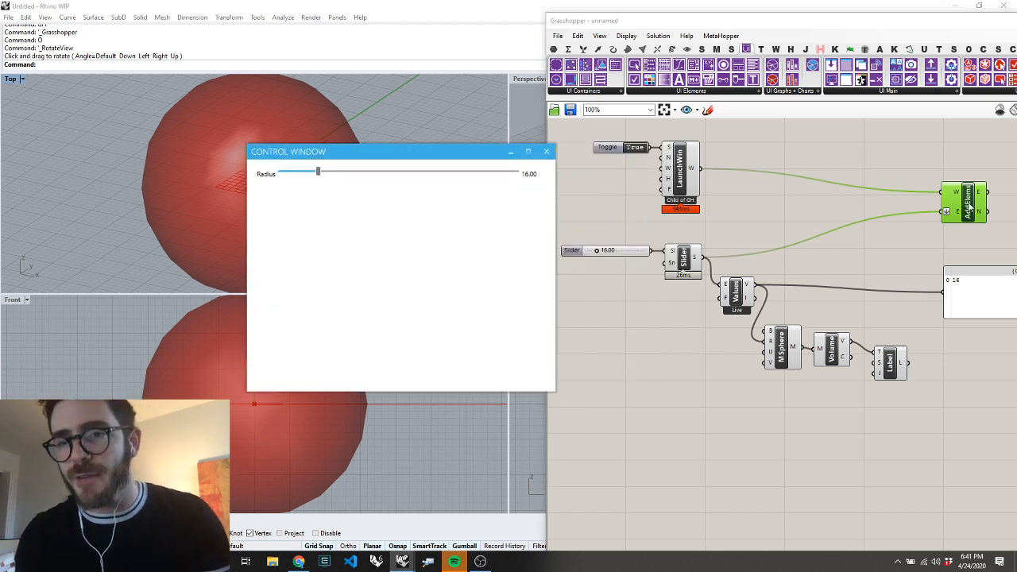
drag(969, 205, 949, 188)
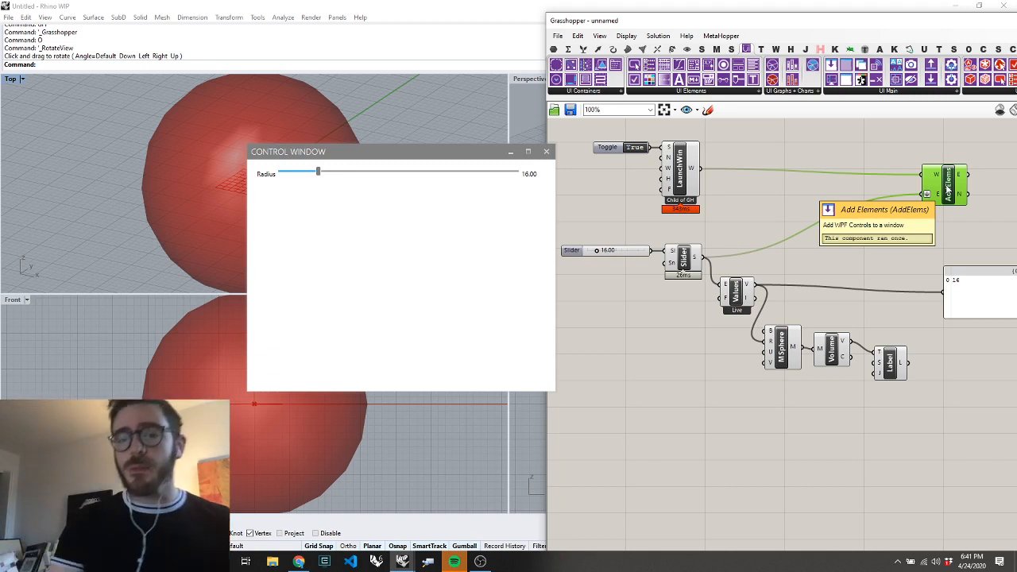
mouse_move(897, 355)
mouse_down()
mouse_move(886, 299)
mouse_move(875, 344)
mouse_move(896, 364)
mouse_up()
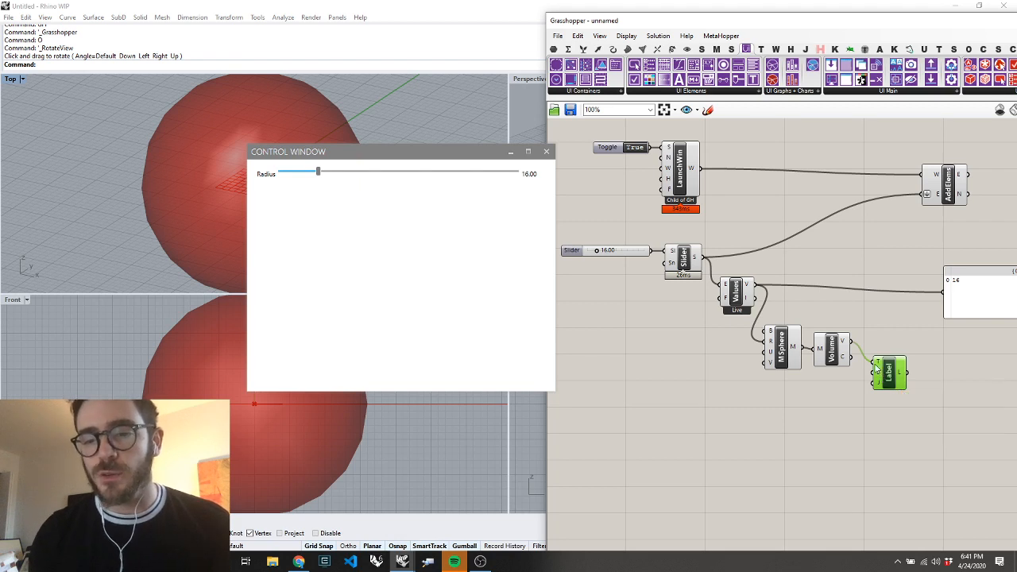
Disconnect the Volume component from the Label's text input, and move the Label into the empty area below the mesh sphere component
click(831, 348)
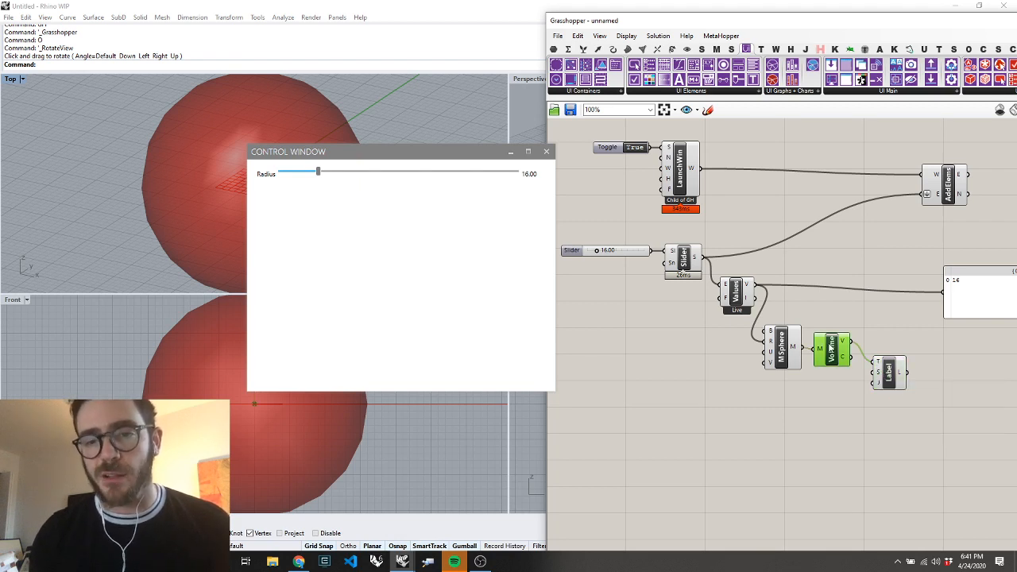
drag(836, 318, 767, 354)
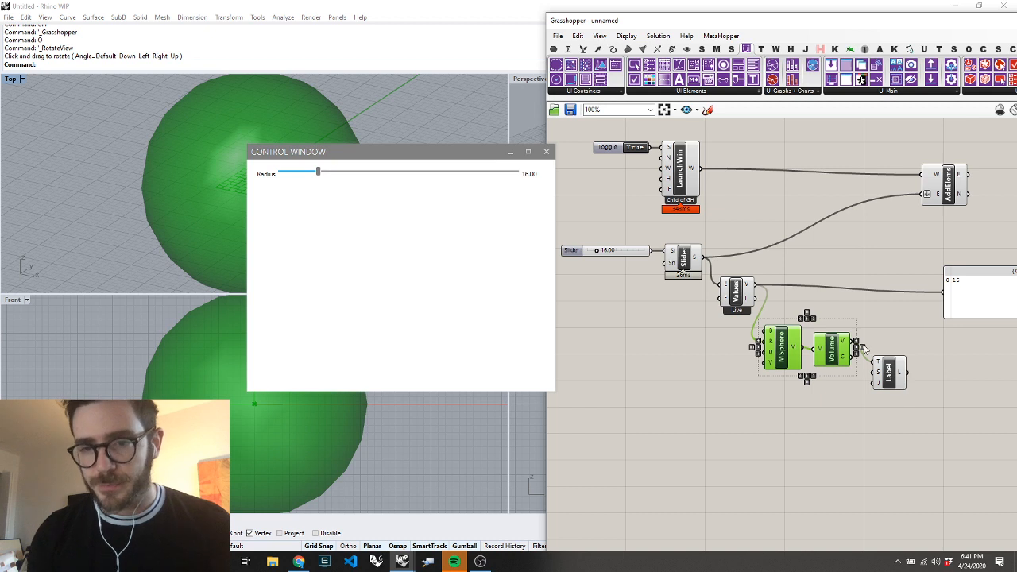
drag(876, 361, 848, 342)
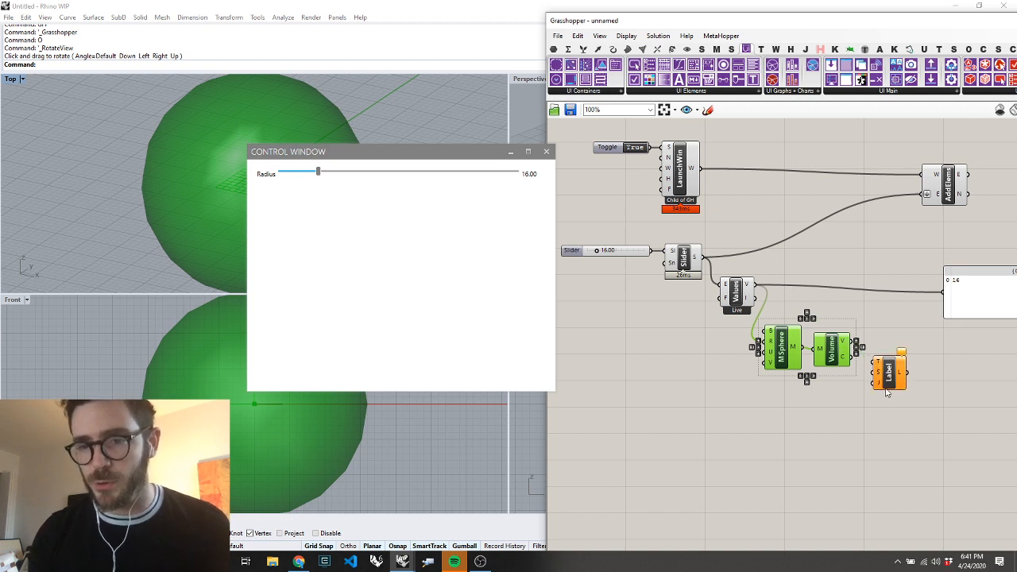
drag(887, 388, 763, 468)
Add a panel containing the text Volume and connect it to the Label's text input
double_click(699, 431)
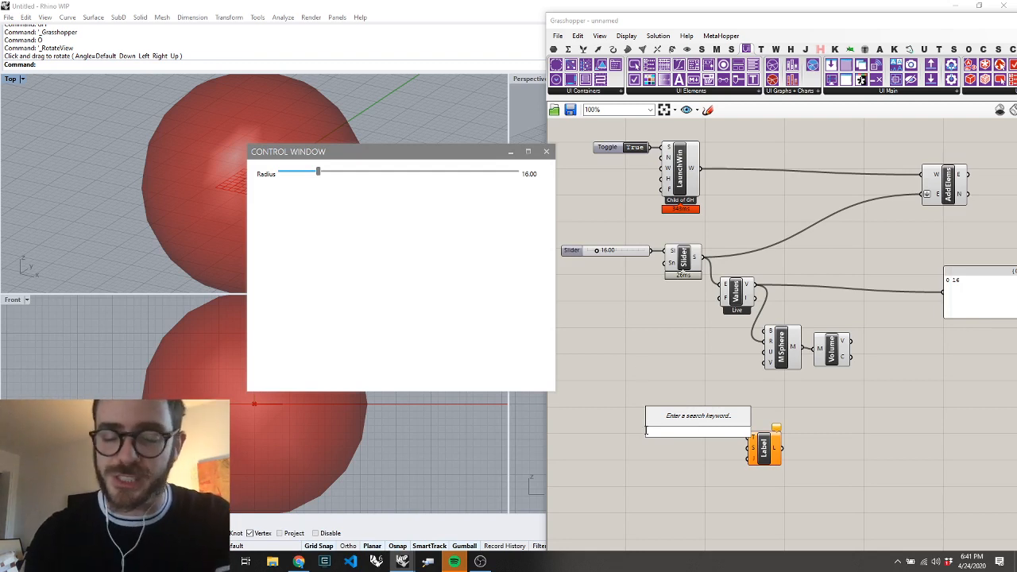
text("Volume)
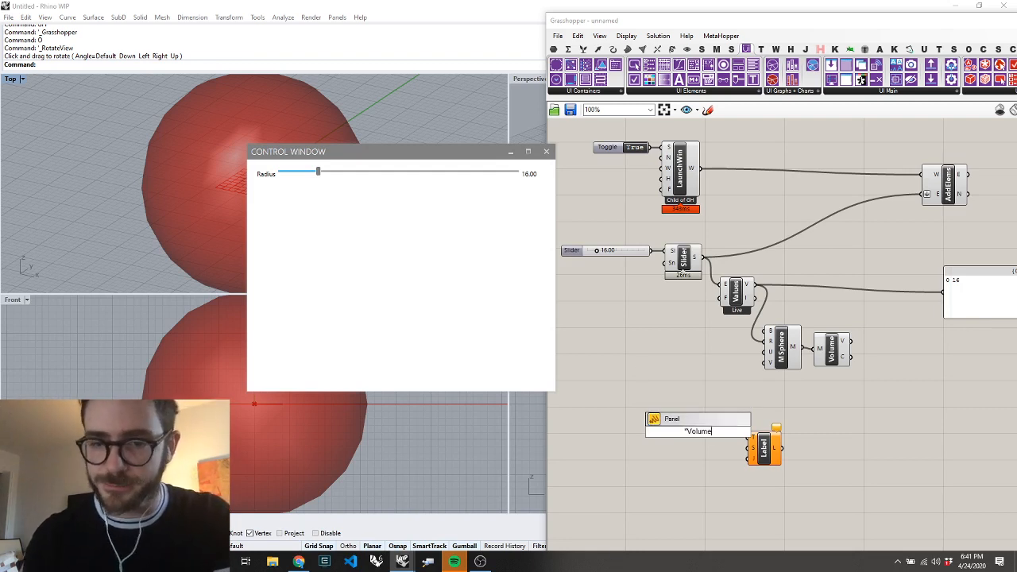
key(Return)
drag(725, 437, 749, 436)
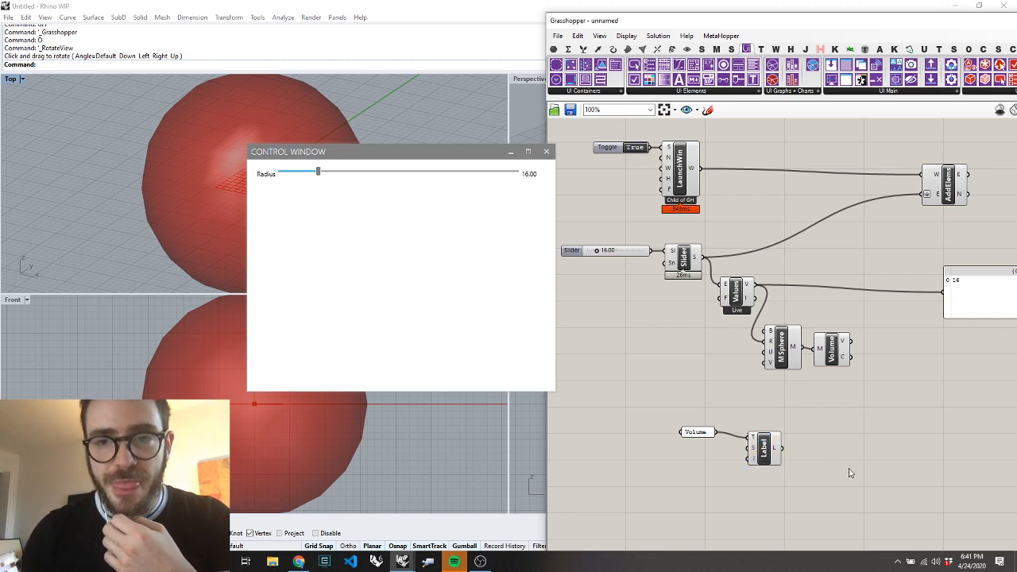
Compare the available UI Elements and UI Output components, setting the control window's Radius slider to 22.75 in between
drag(885, 19, 727, 35)
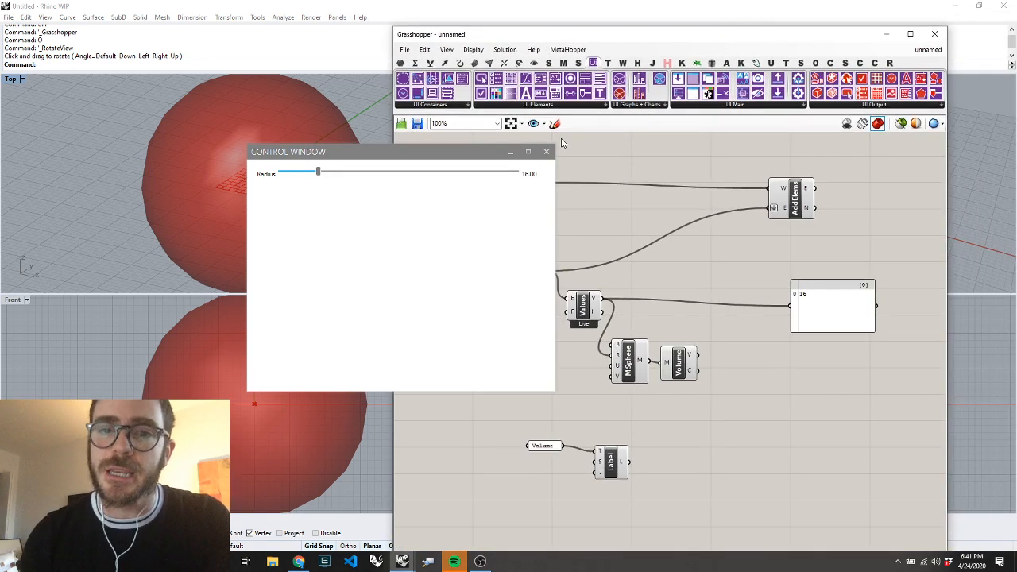
click(510, 106)
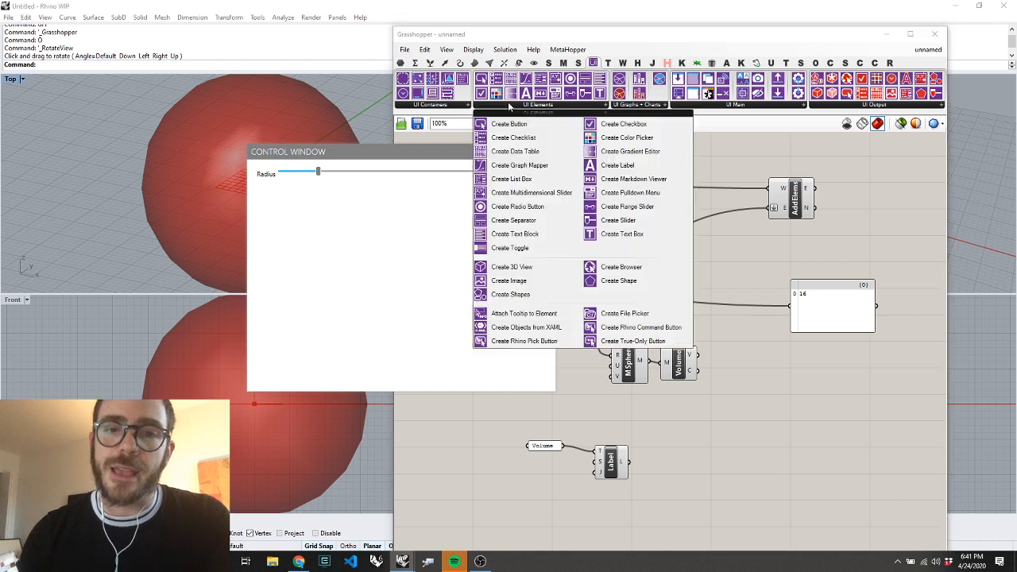
click(852, 103)
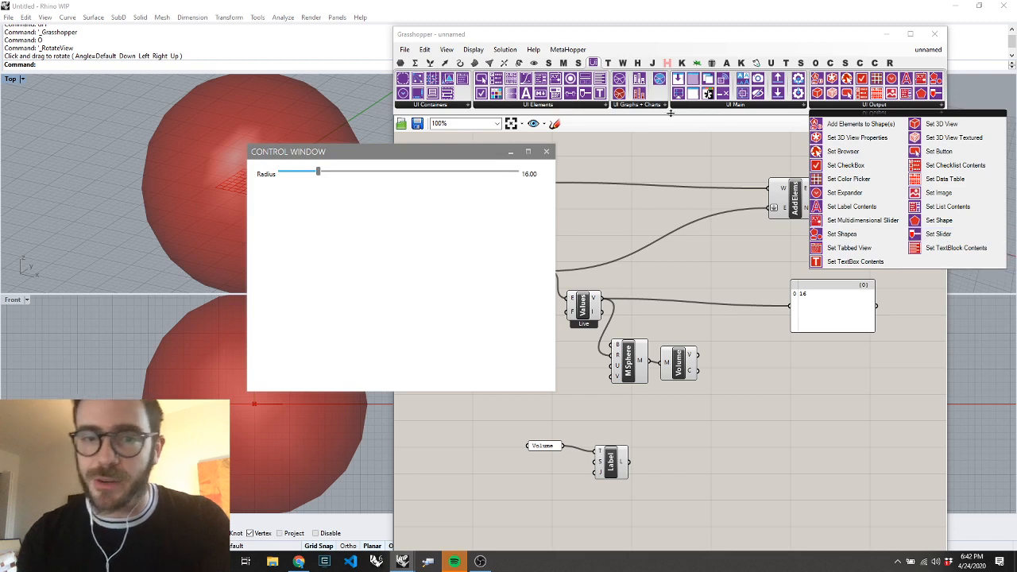
click(583, 105)
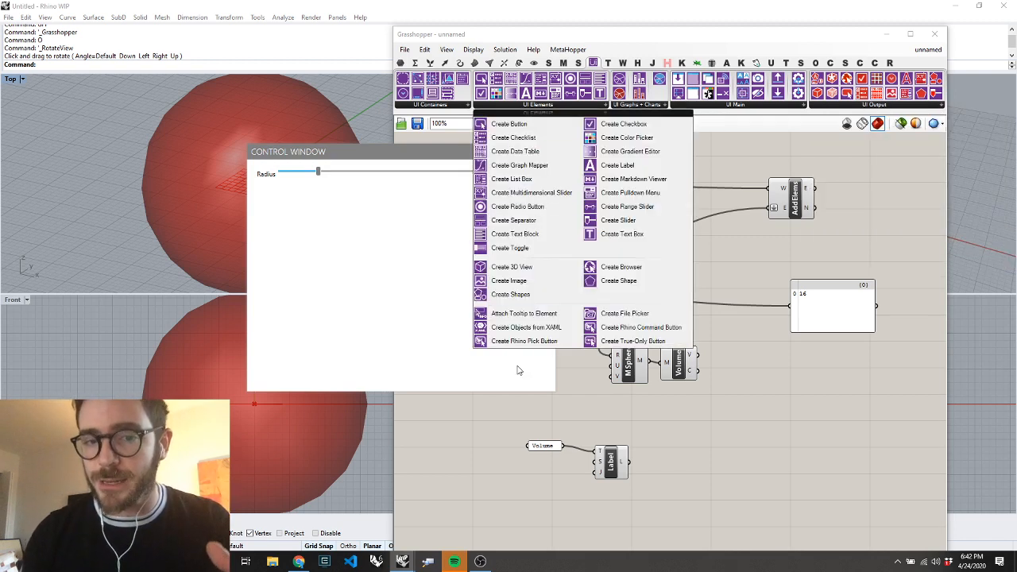
click(833, 105)
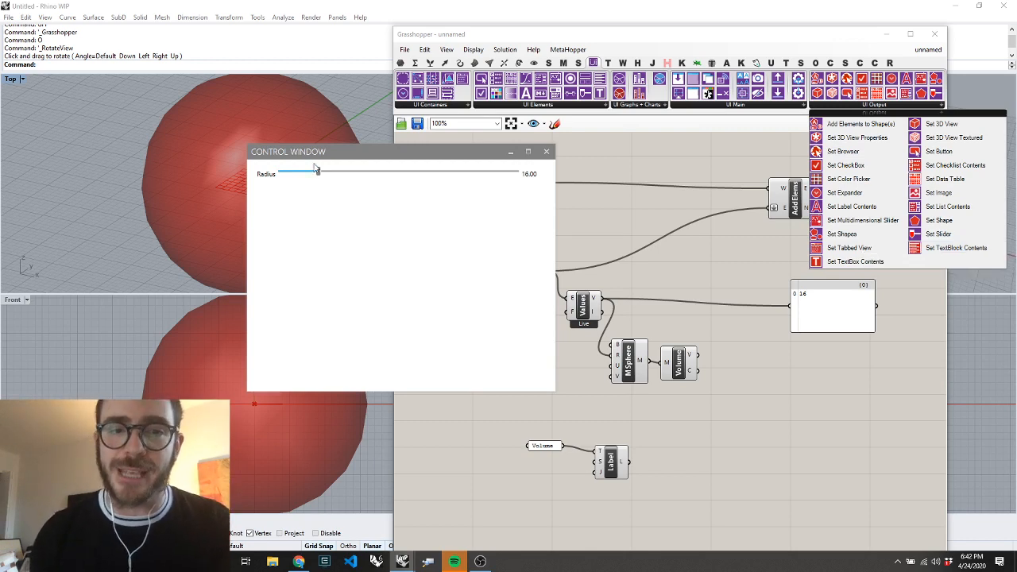
mouse_move(321, 174)
mouse_down()
mouse_move(355, 174)
mouse_move(336, 183)
mouse_up()
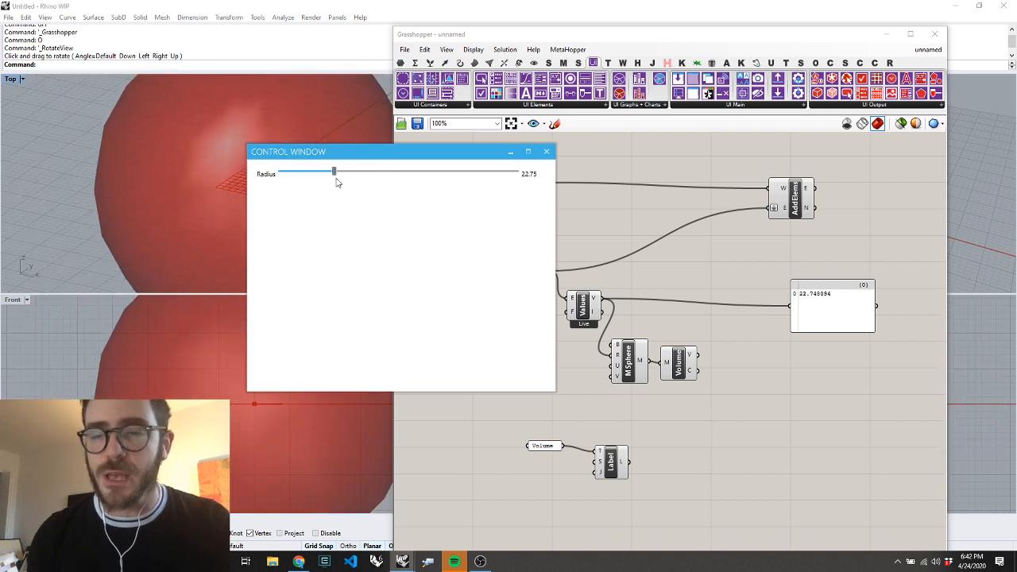
click(835, 106)
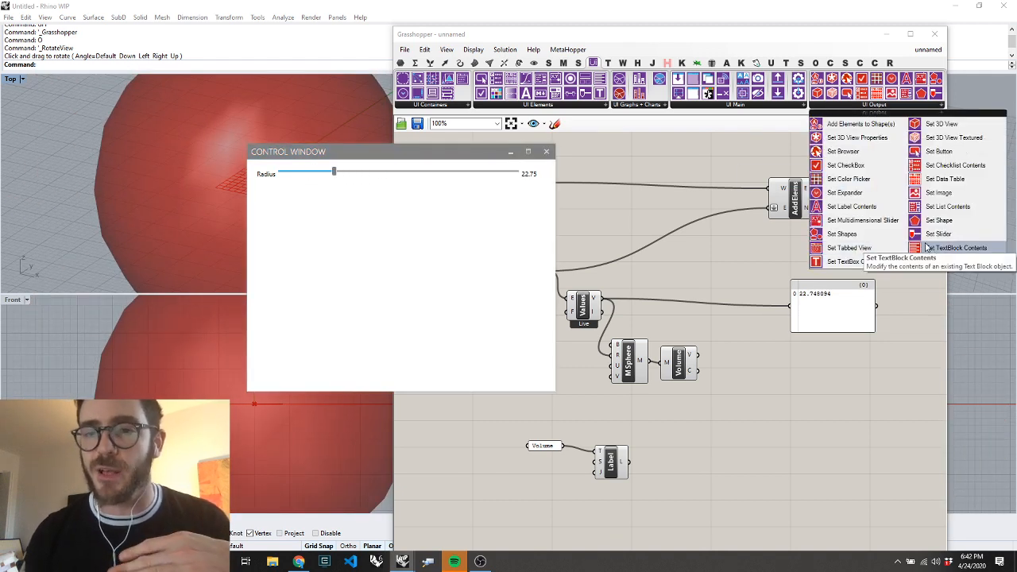
click(534, 106)
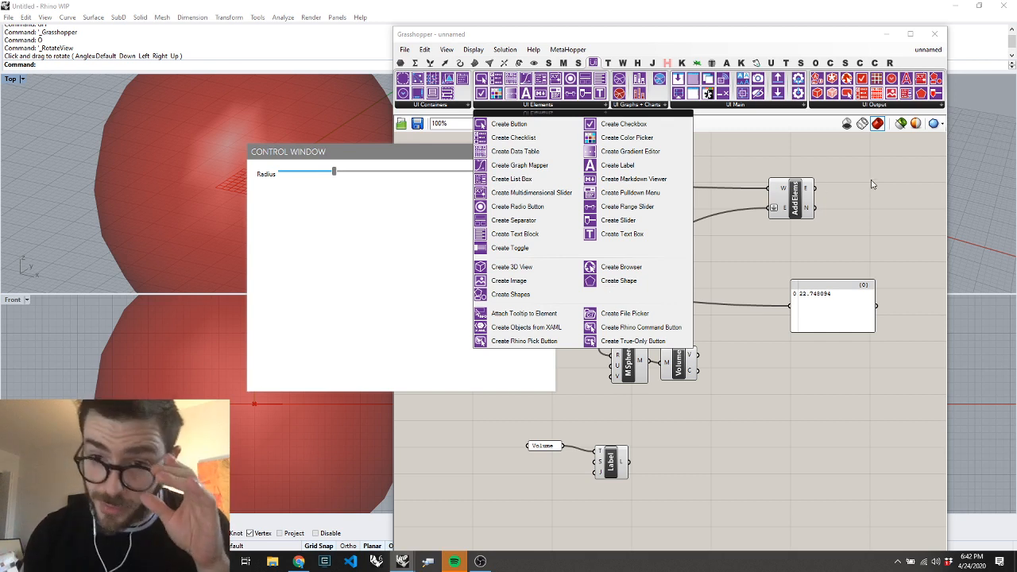
Add a Set Label Contents component, and connect the Label to its label input and the computed volume to its contents input
click(837, 106)
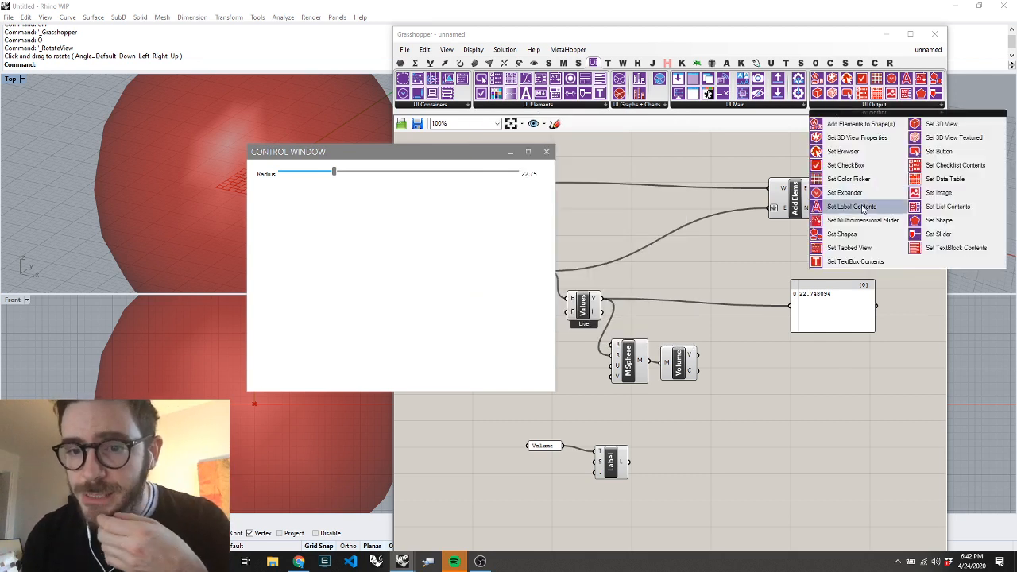
drag(863, 208, 784, 380)
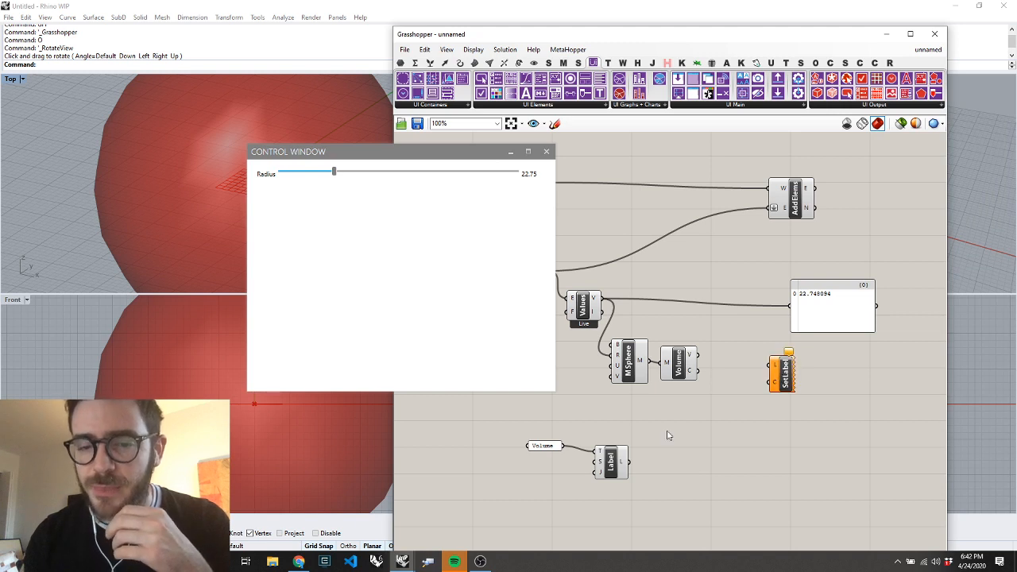
drag(628, 461, 774, 366)
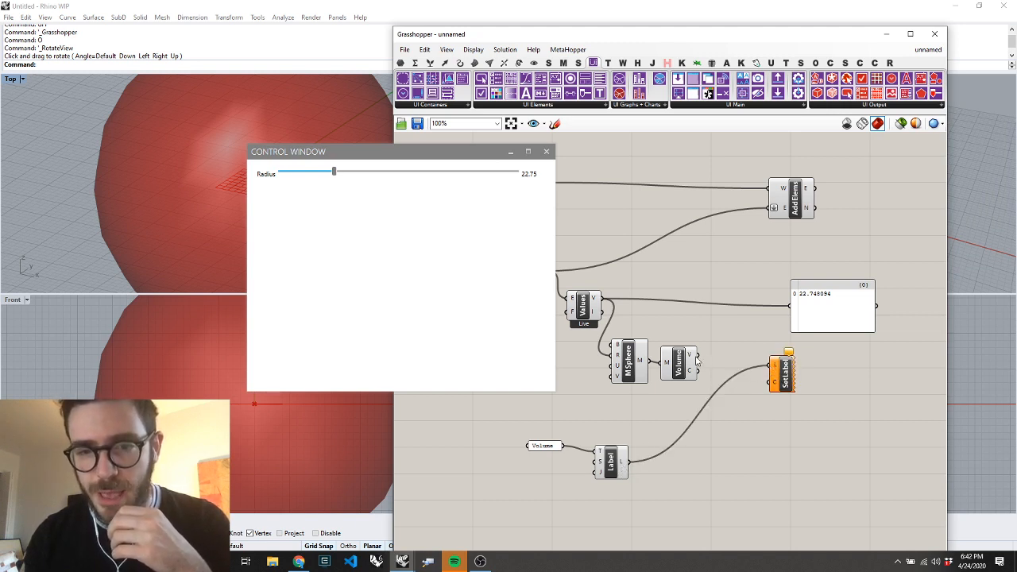
drag(697, 358, 772, 386)
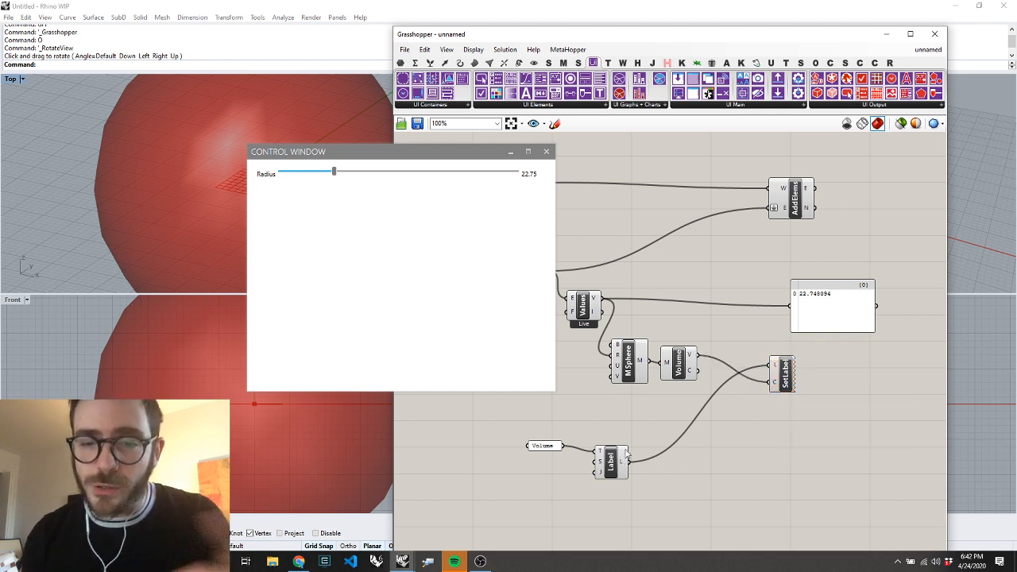
Connect the Label output to Add Elements alongside the slider, and shift the Set Label and Add Elements components slightly right
drag(627, 464, 772, 209)
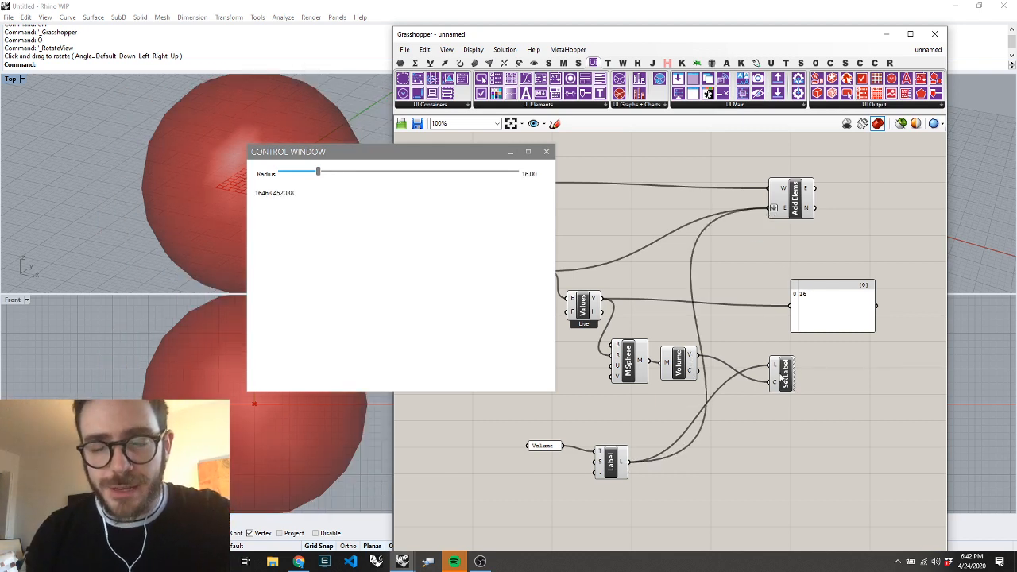
drag(783, 380, 821, 390)
drag(801, 204, 808, 209)
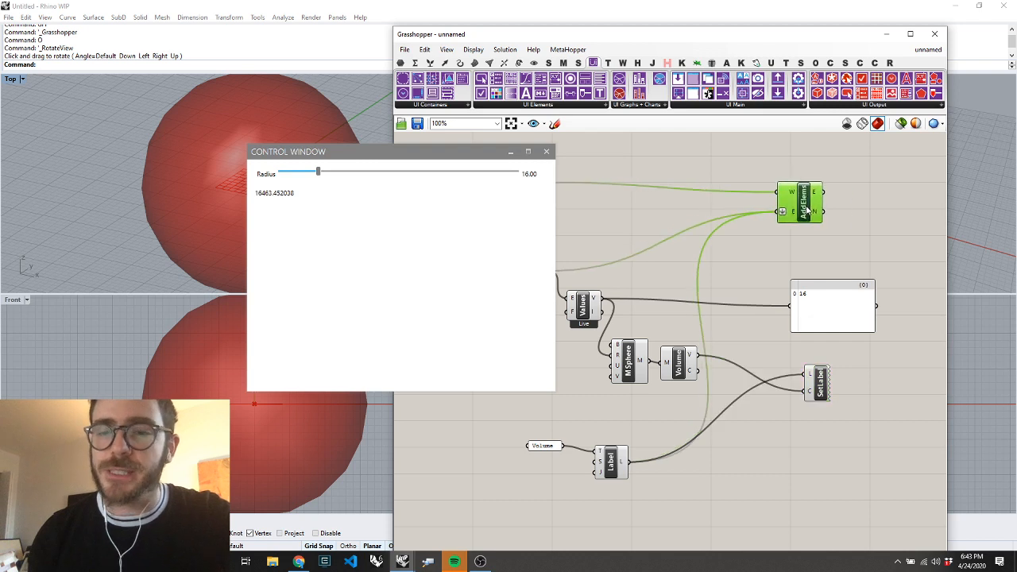
click(866, 299)
click(844, 233)
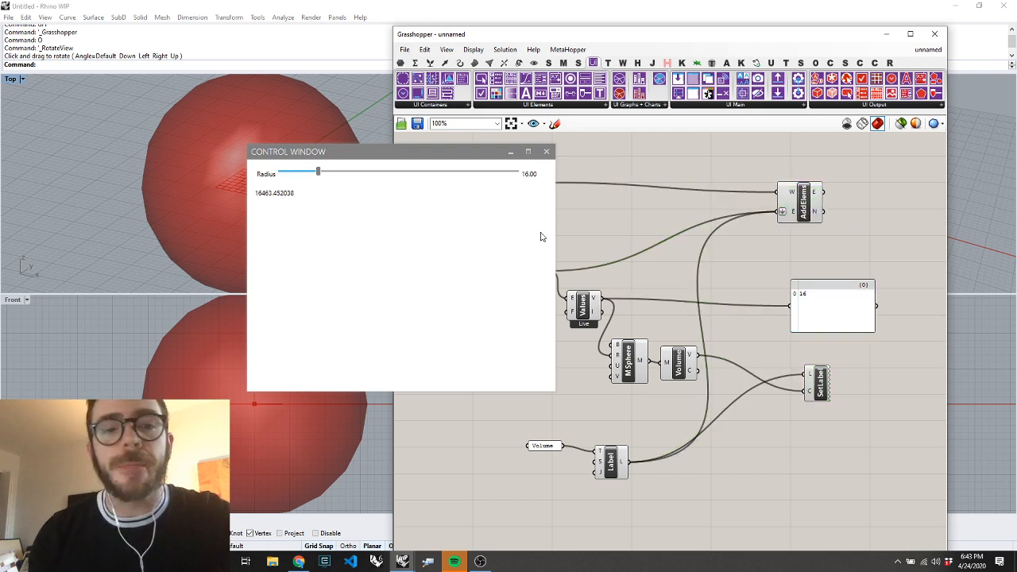
Set the Radius slider in the control window to 32.42 to test the label update
drag(320, 173, 357, 266)
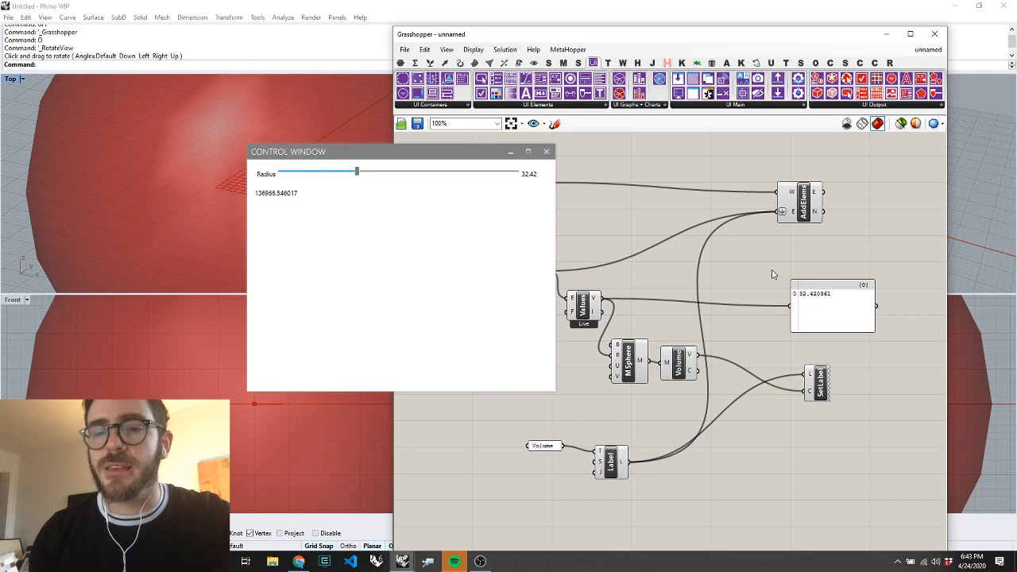
scroll(724, 276, down, 5)
scroll(723, 277, up, 4)
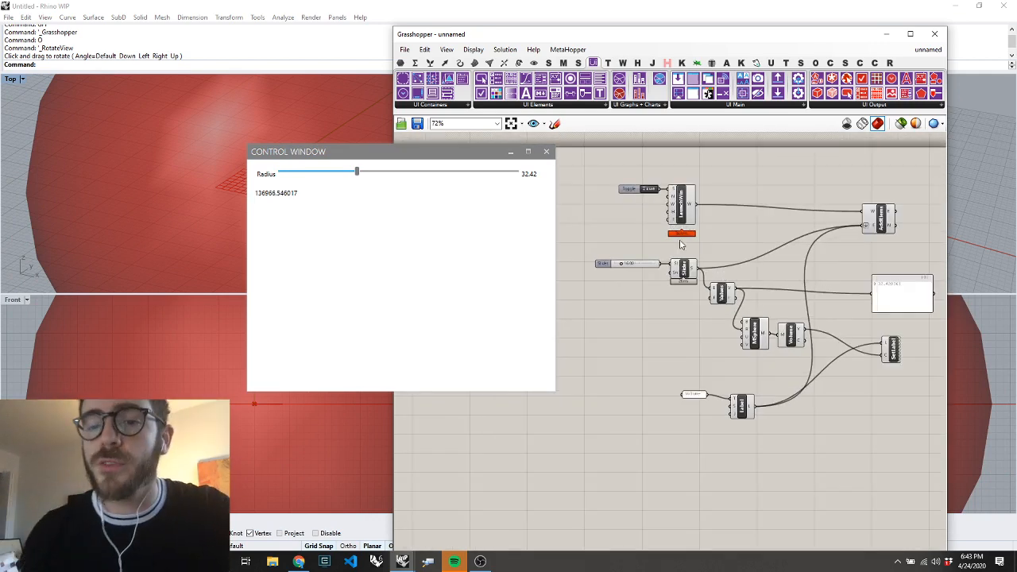
Move the Boolean toggle and Launch Window components up, away from the slider components
drag(700, 164, 619, 232)
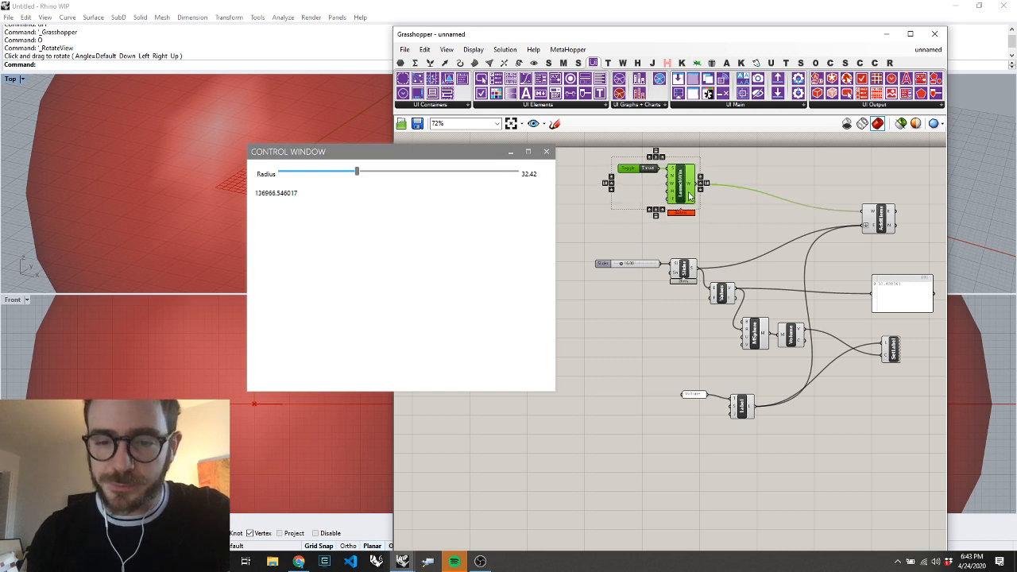
drag(699, 246, 613, 288)
shift+drag(770, 469, 629, 389)
click(725, 459)
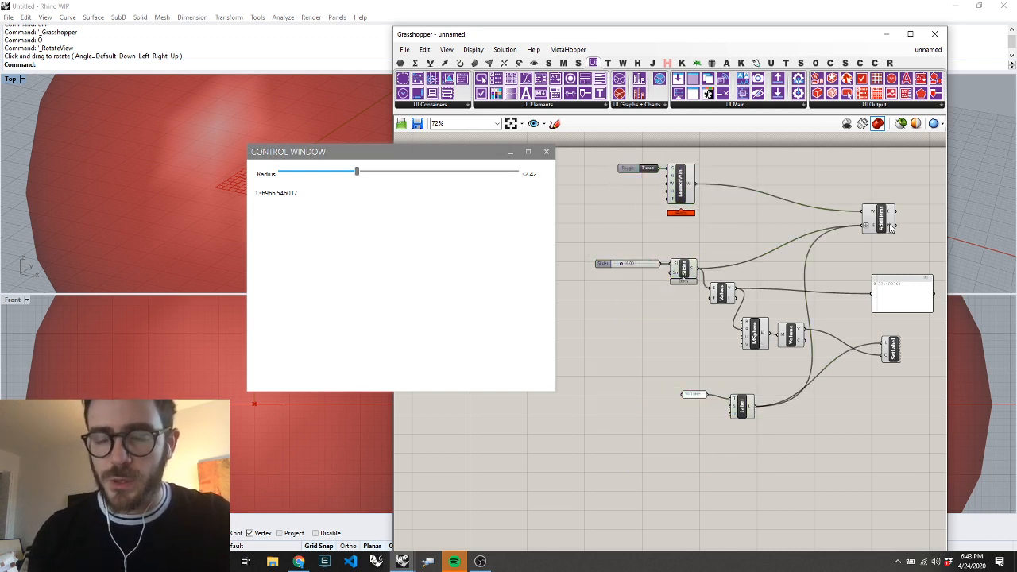
Nudge Add Elements to the right, and move the Volume text panel together with its Label to the left
mouse_move(892, 226)
mouse_down()
mouse_move(862, 226)
mouse_move(900, 228)
mouse_up()
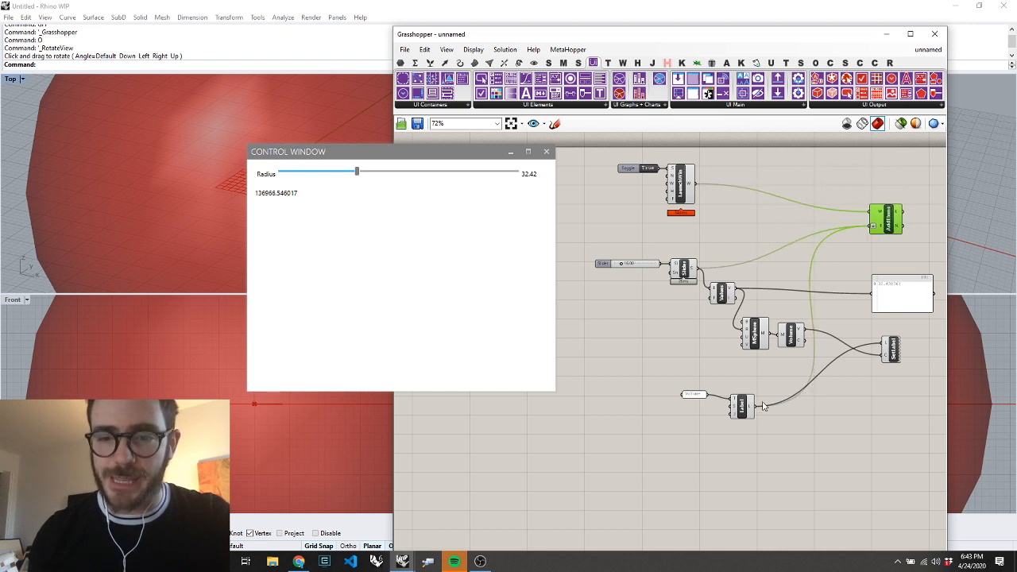
drag(767, 383, 661, 448)
drag(743, 408, 687, 405)
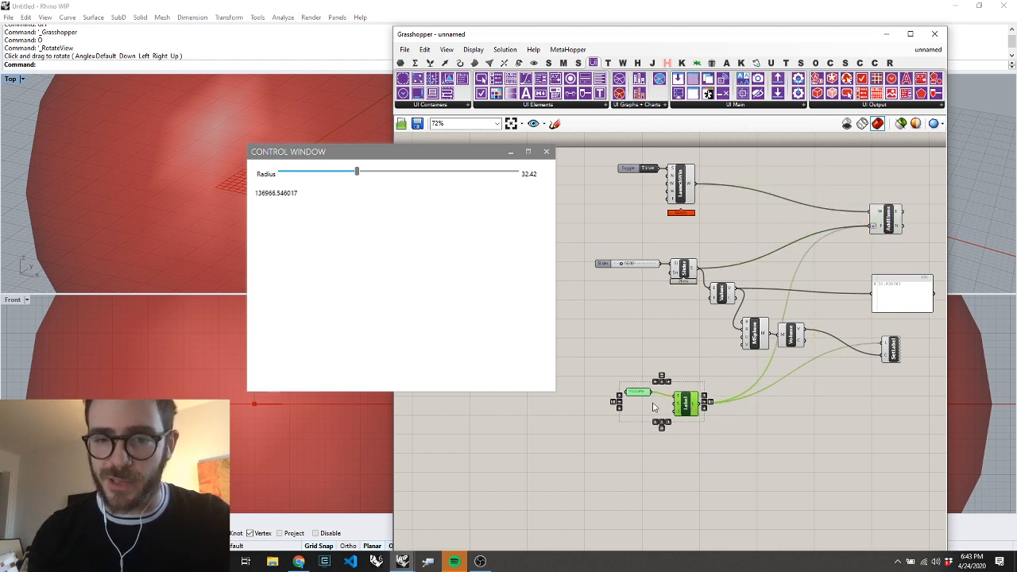
Shift the Mesh Sphere and Volume components slightly right, and move Set Label down and slightly right
click(740, 421)
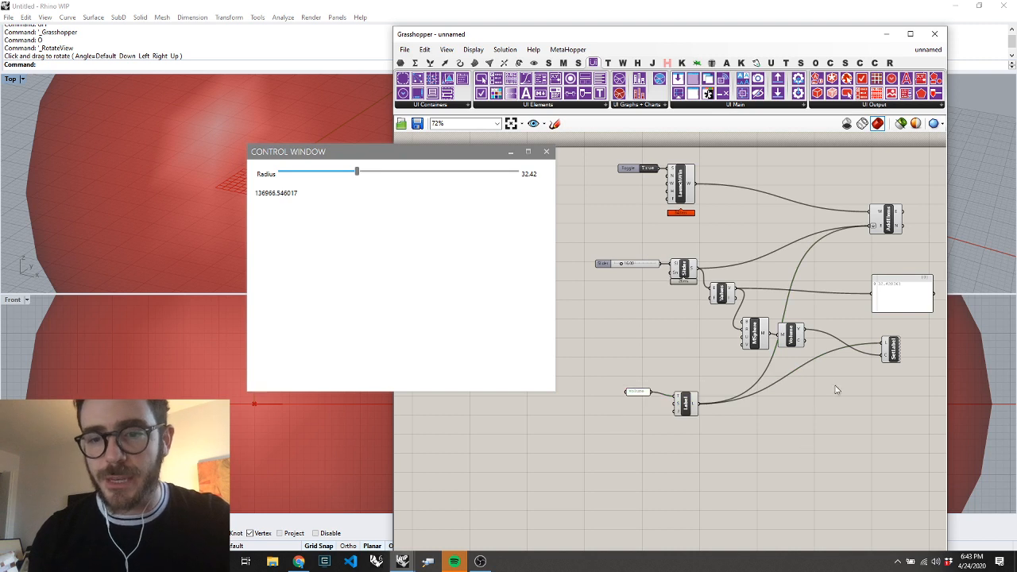
drag(718, 301, 720, 311)
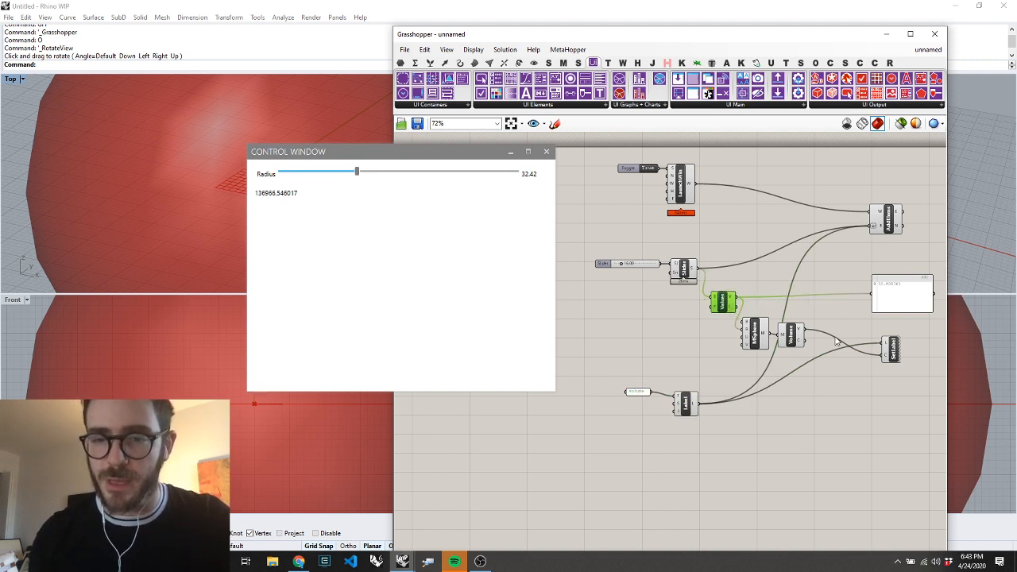
drag(838, 314, 768, 340)
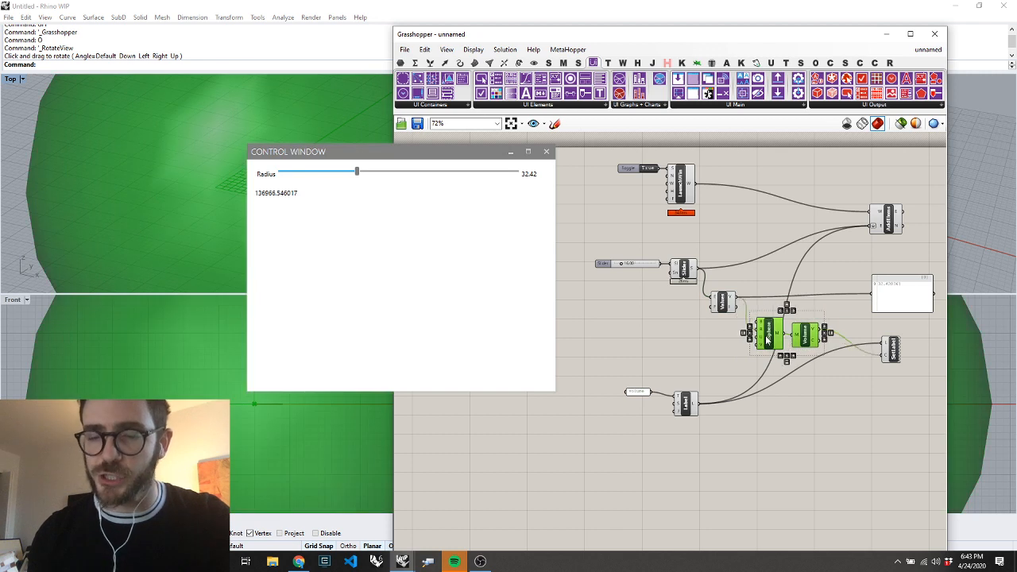
click(826, 389)
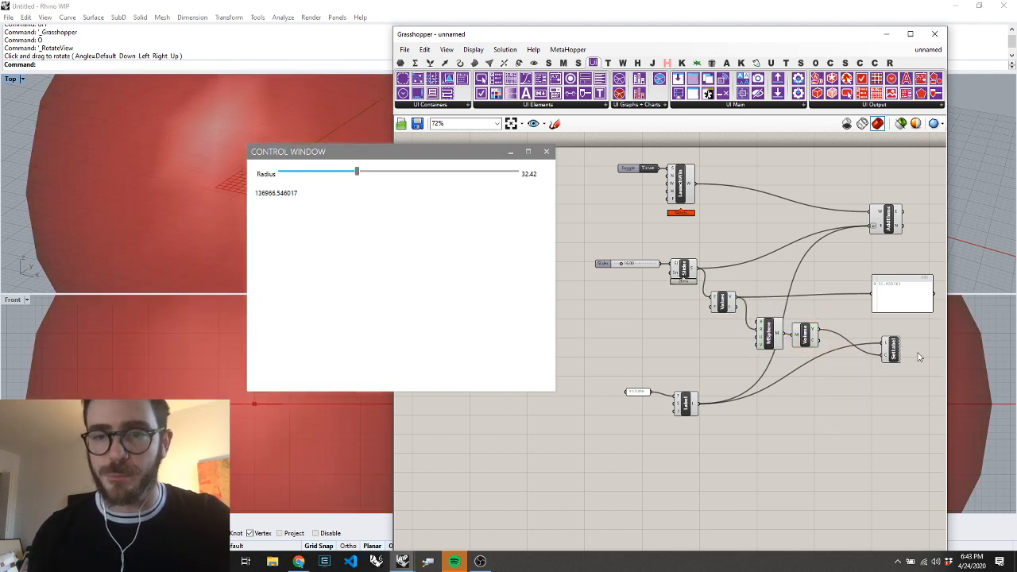
drag(893, 348, 901, 384)
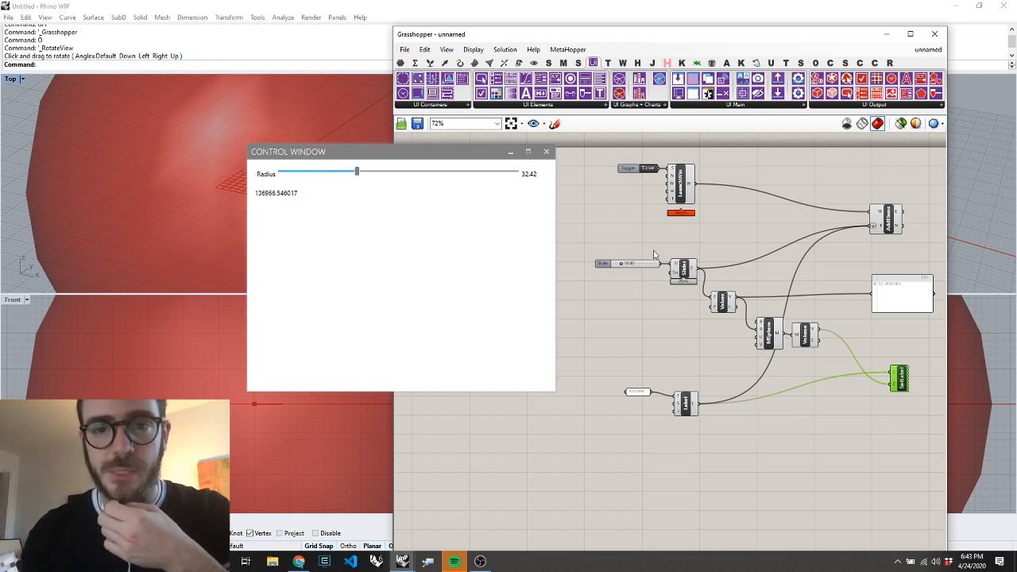
Move the control window off the Grasshopper canvas, and place a Create Pulldown Menu component below the Label component
drag(493, 153, 310, 157)
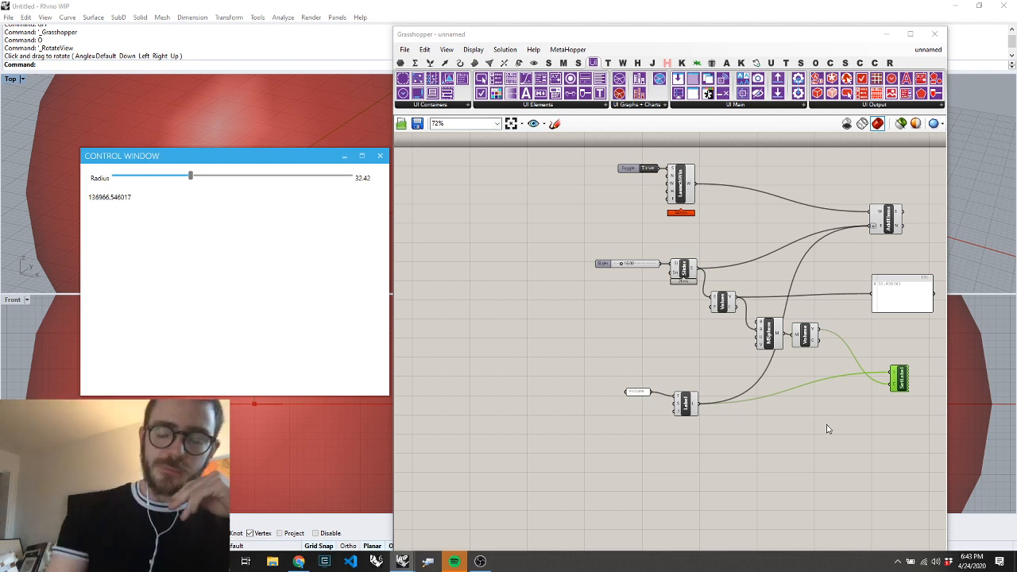
click(600, 333)
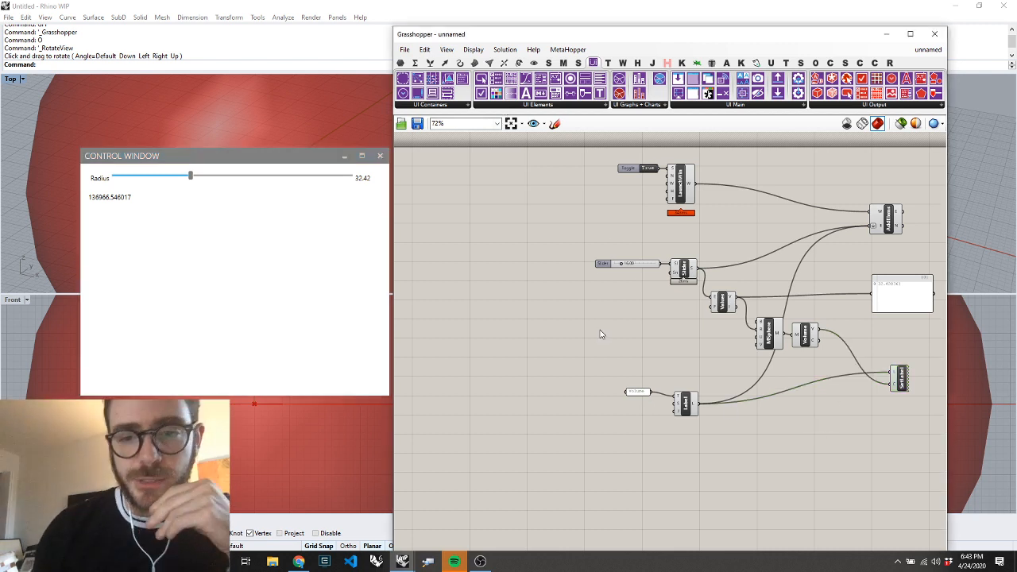
click(531, 105)
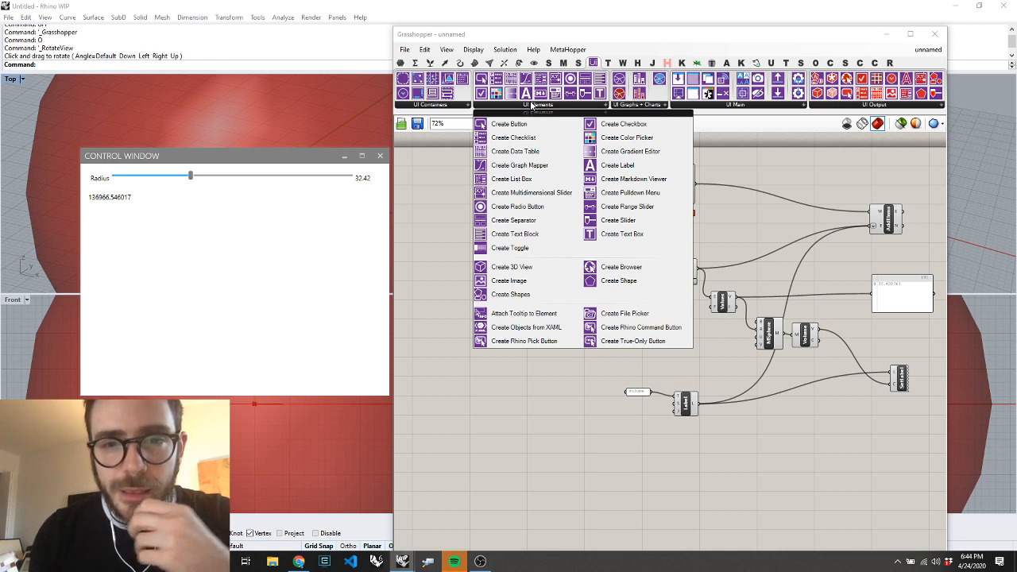
click(616, 193)
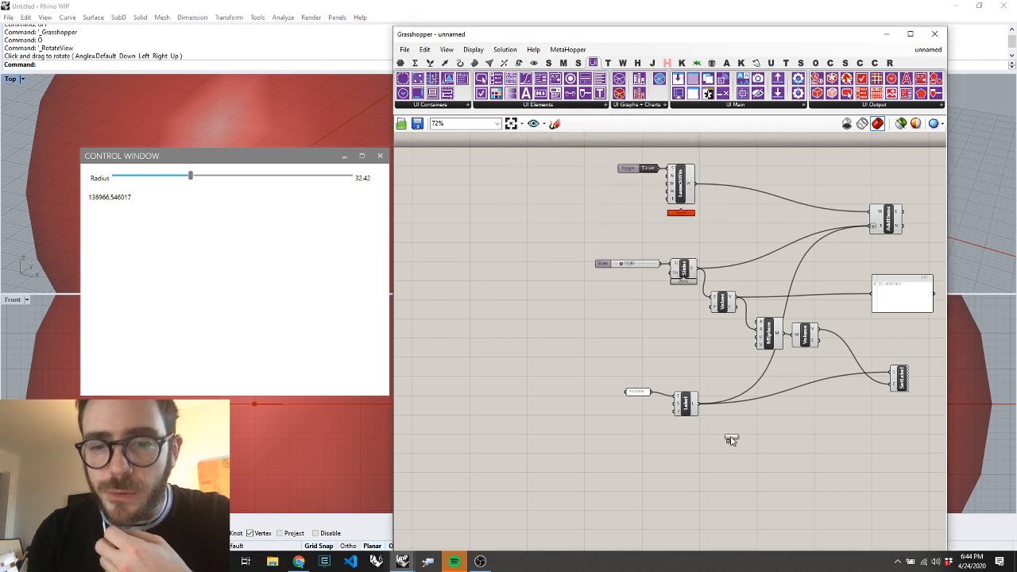
click(696, 472)
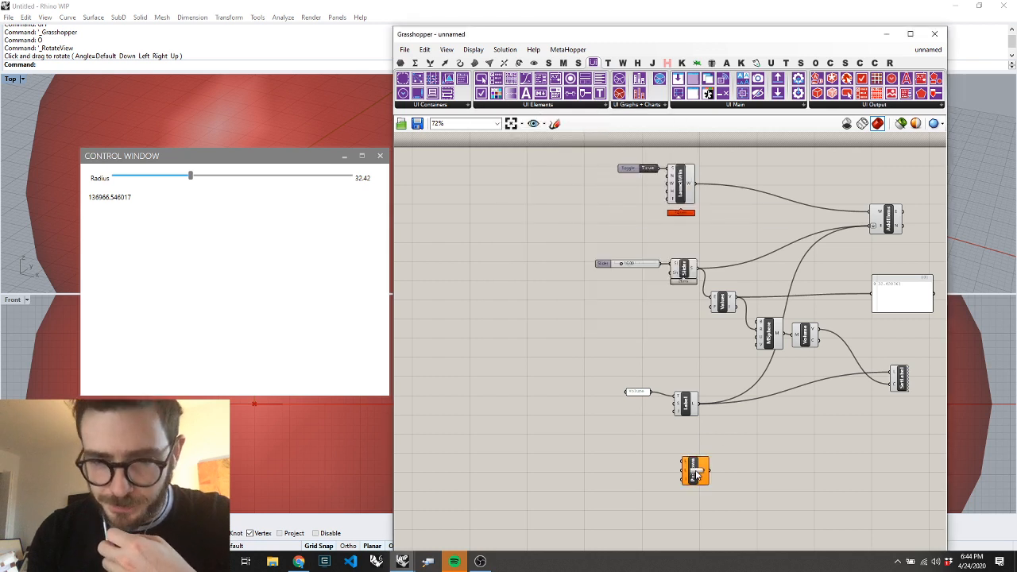
Add a text panel beside the Pulldown component listing Red, Blue, Yellow, Green and Chartreuse on separate lines
double_click(621, 467)
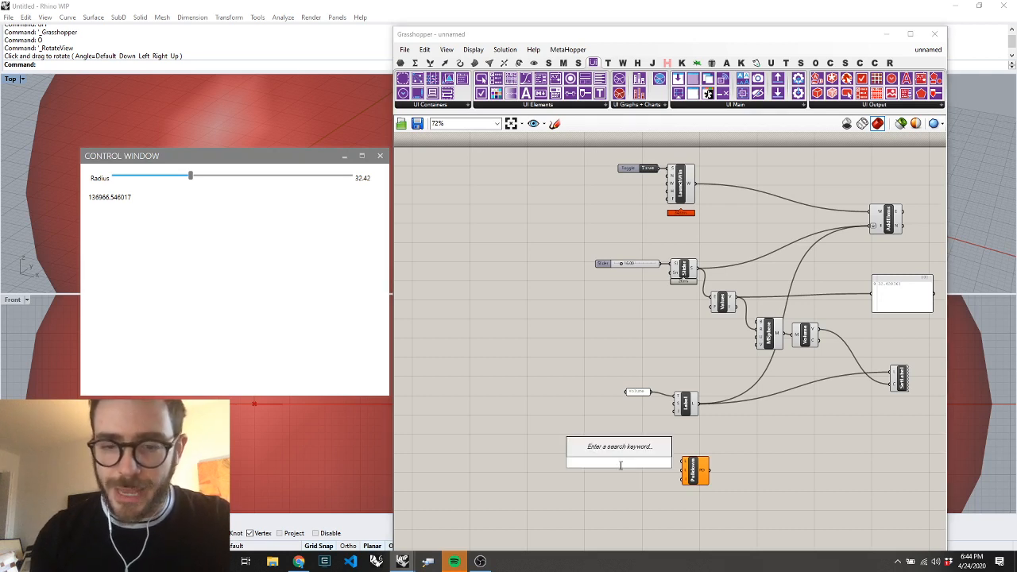
text(panel)
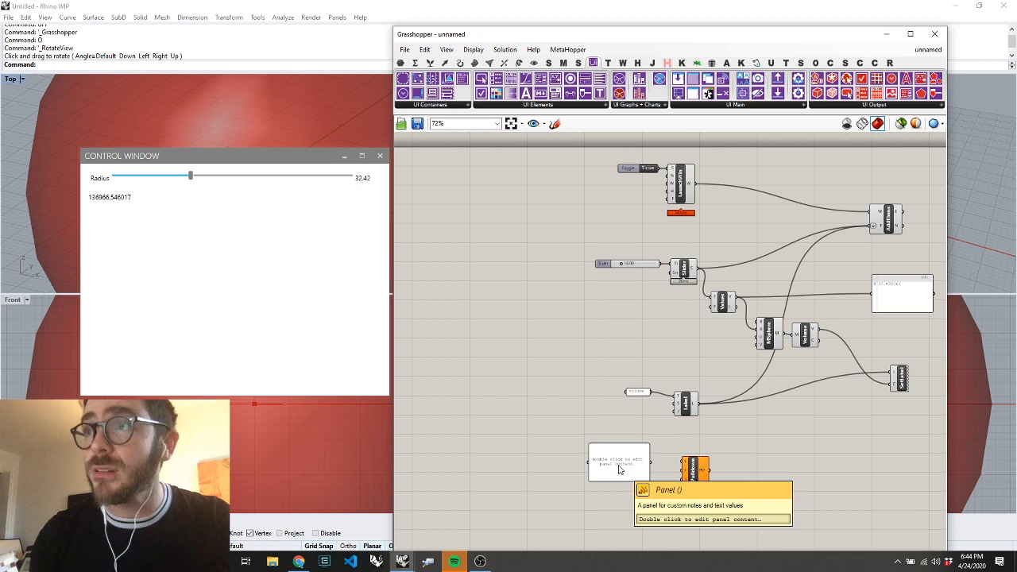
key(Return)
double_click(621, 469)
text(Red)
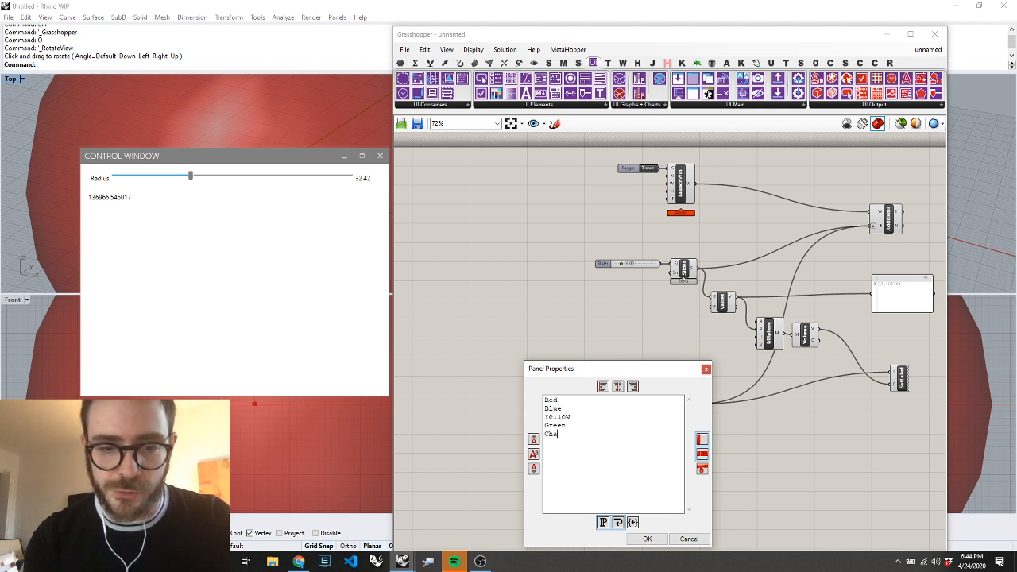
key(BackSpace)
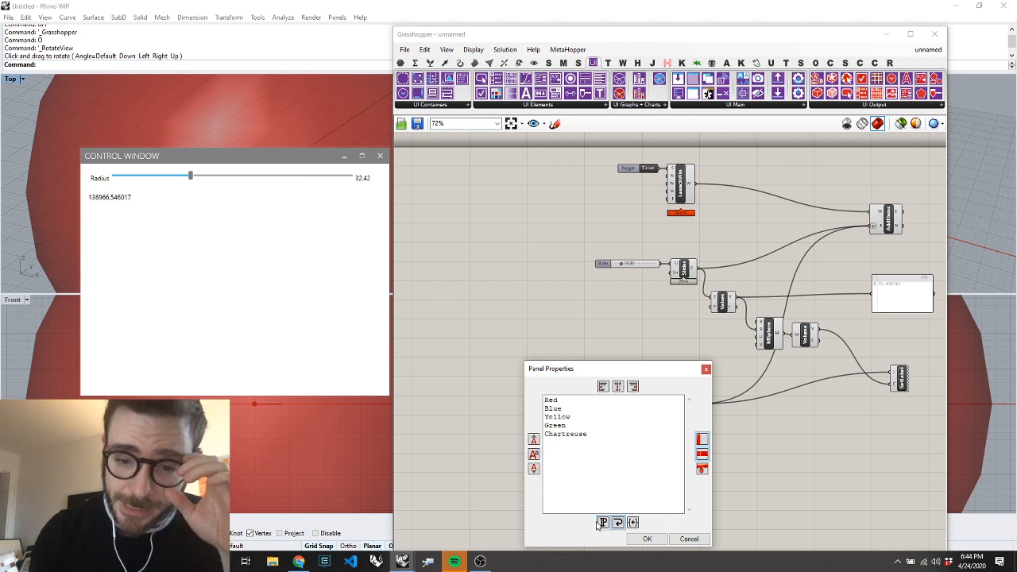
click(647, 539)
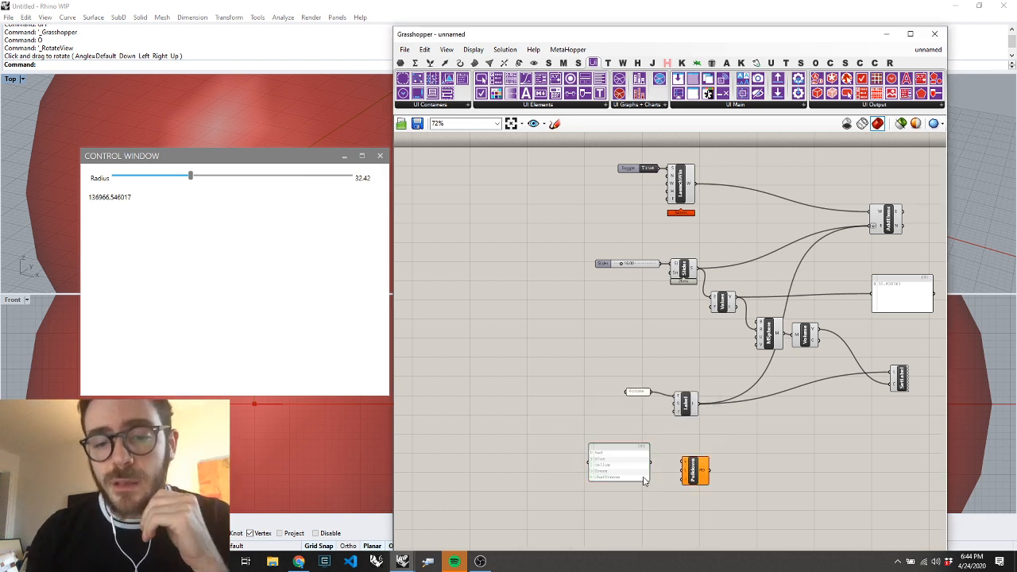
Connect the color list panel to the Pulldown component's list input
drag(650, 461, 685, 486)
scroll(689, 466, up, 5)
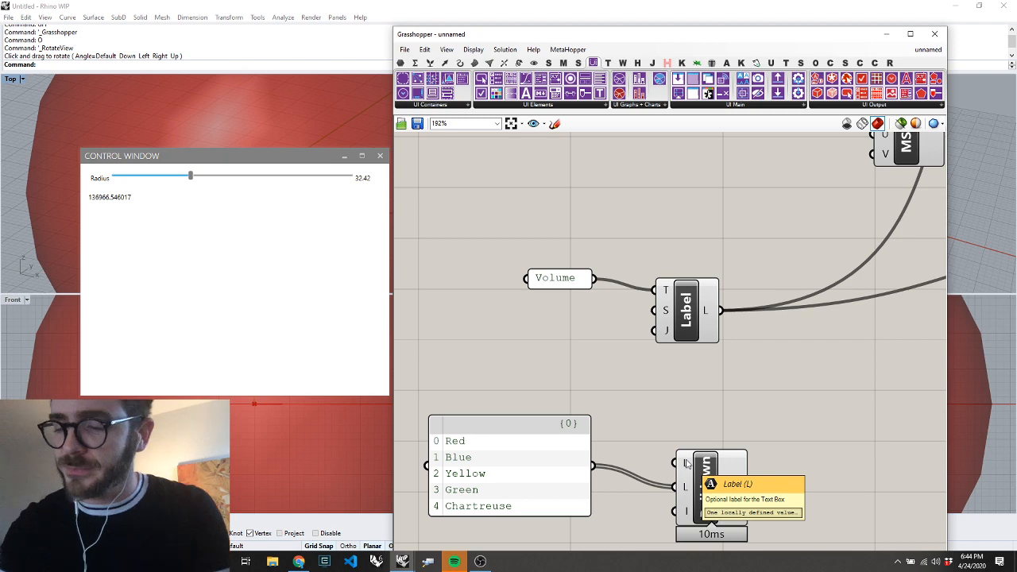
drag(700, 477, 695, 456)
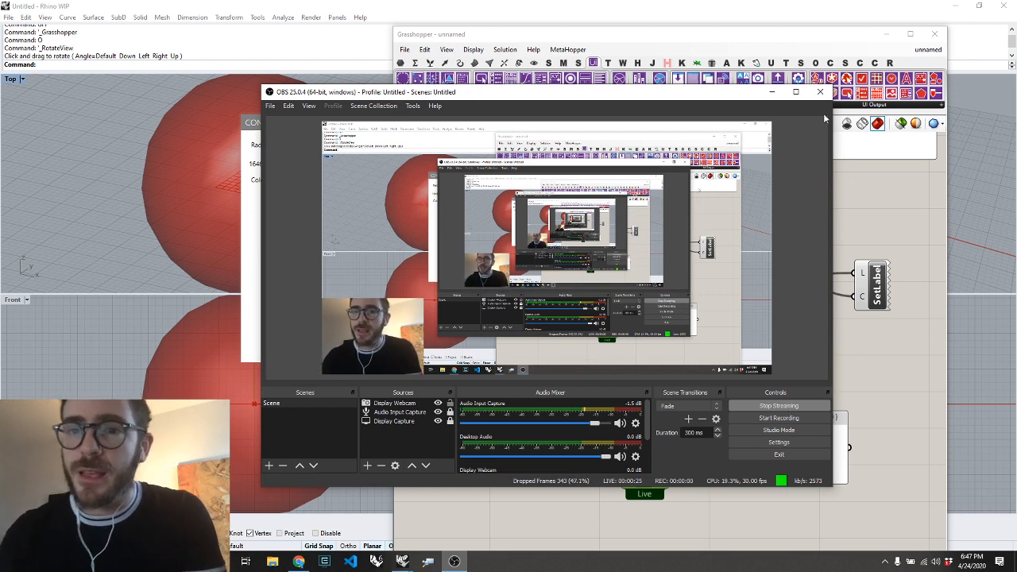
Minimize OBS and return to the Grasshopper canvas
click(765, 93)
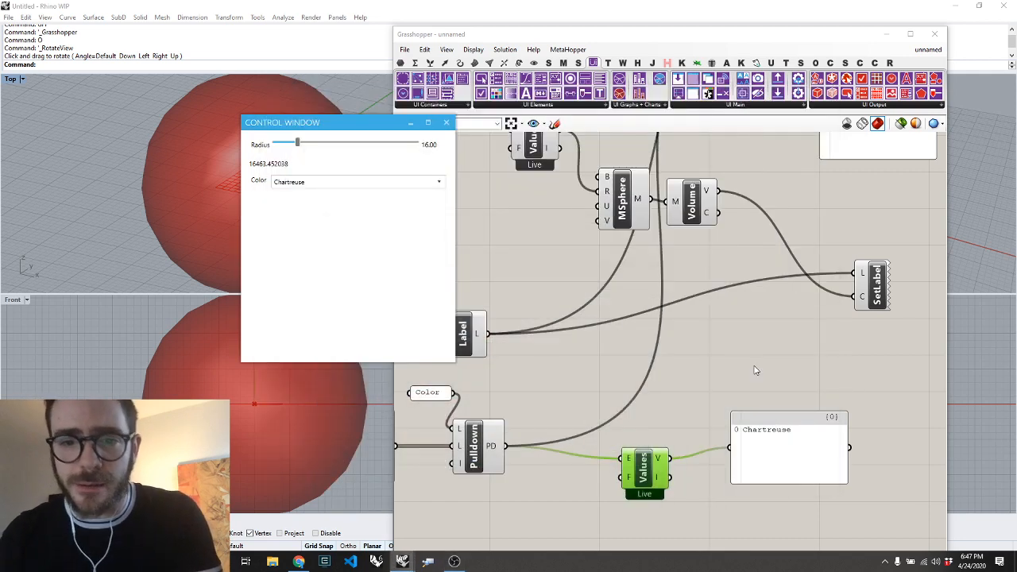
click(700, 367)
scroll(709, 435, down, 3)
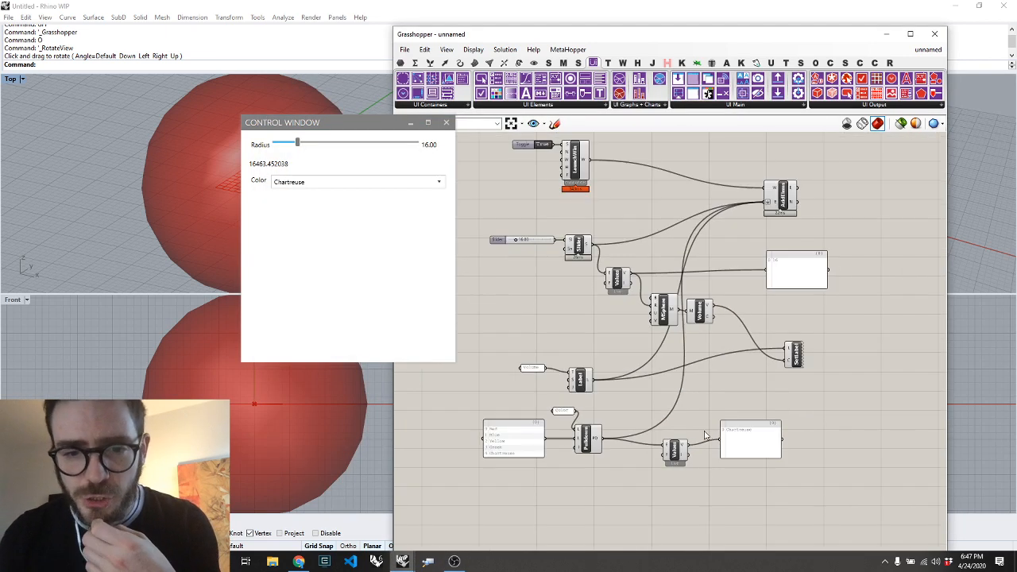
Tidy the pulldown group by moving the Color panel, color list and Values component left and nudging the output panel down
scroll(572, 437, up, 3)
click(623, 447)
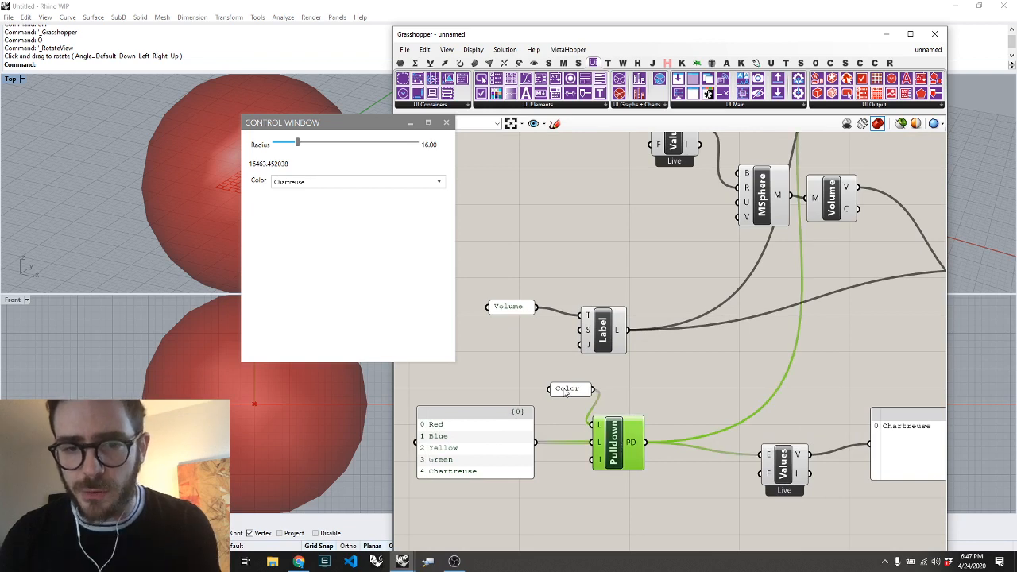
drag(564, 393, 509, 388)
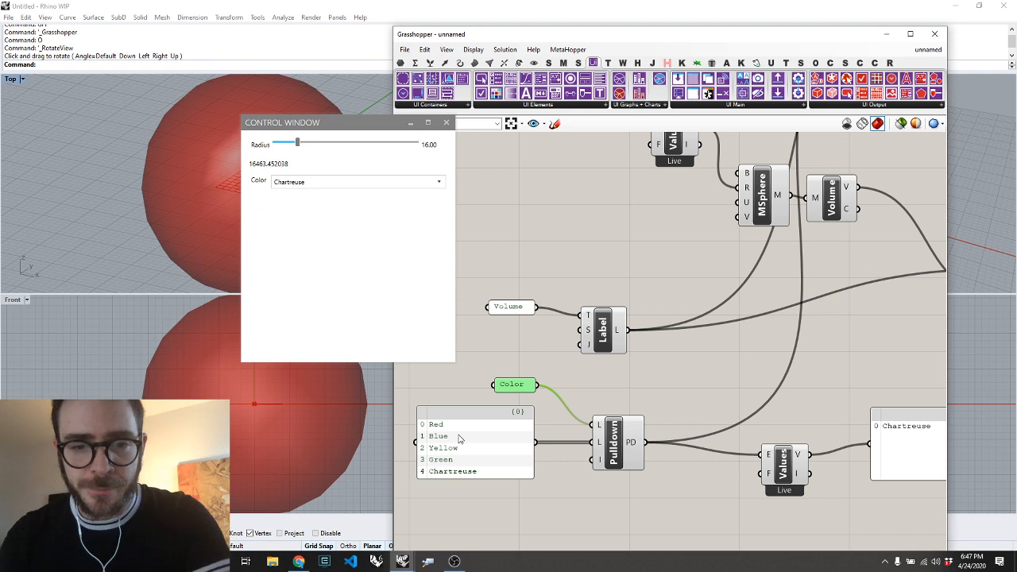
drag(459, 439, 453, 436)
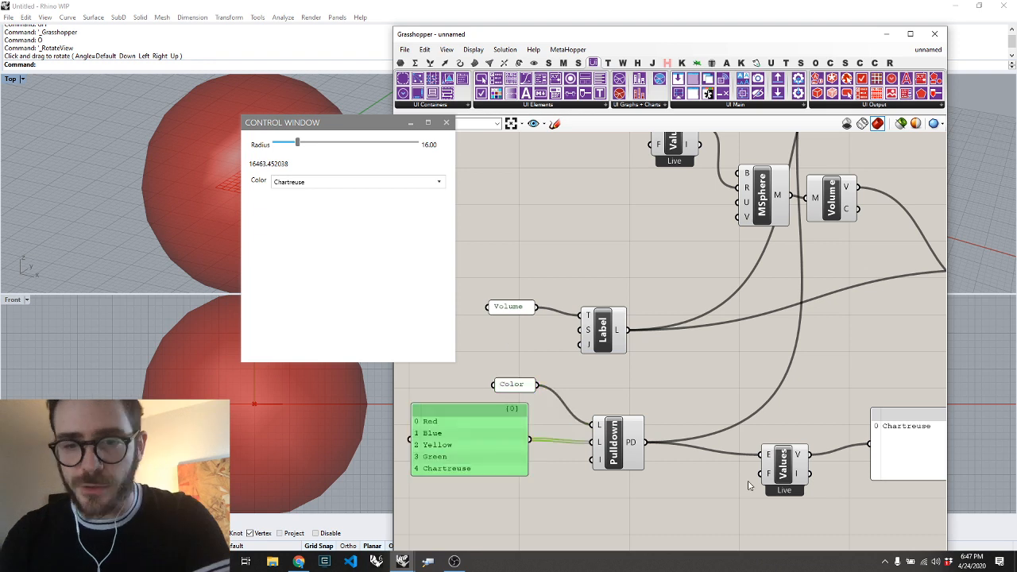
drag(787, 473, 766, 468)
right_drag(766, 469, 685, 453)
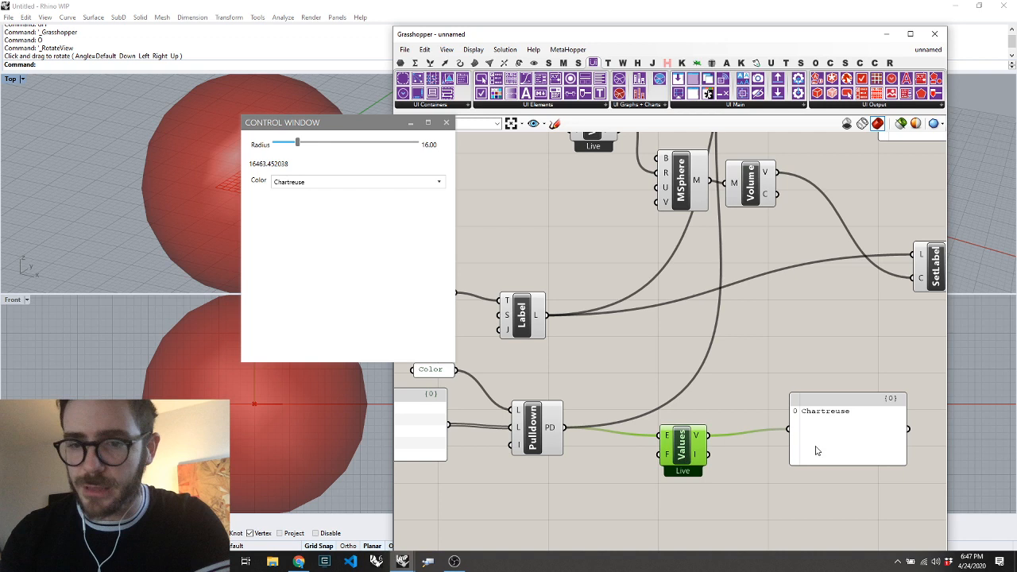
drag(816, 451, 815, 458)
Test the Color dropdown in the control window by choosing Yellow and then Chartreuse again
click(354, 184)
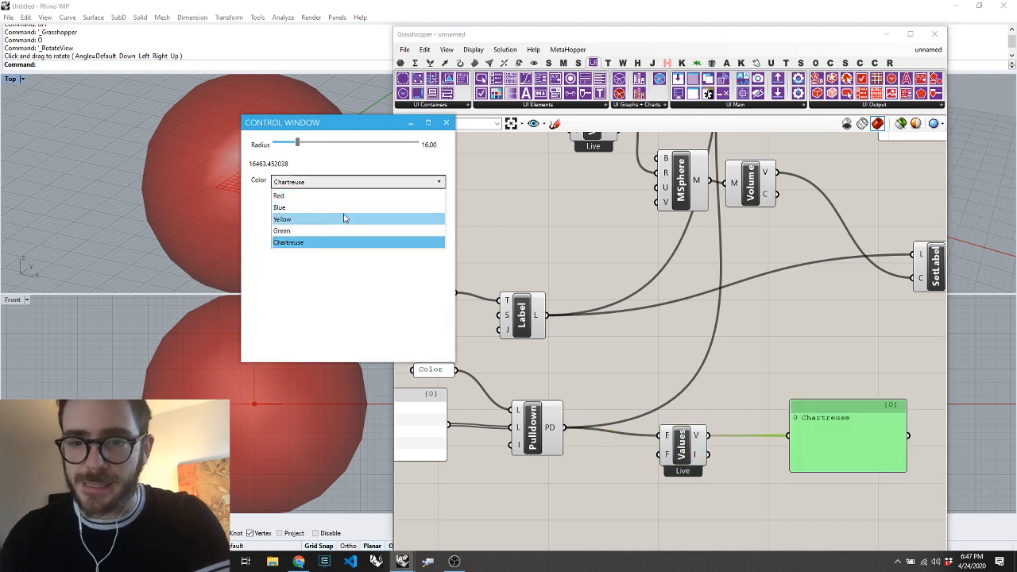
click(344, 219)
click(331, 182)
click(318, 243)
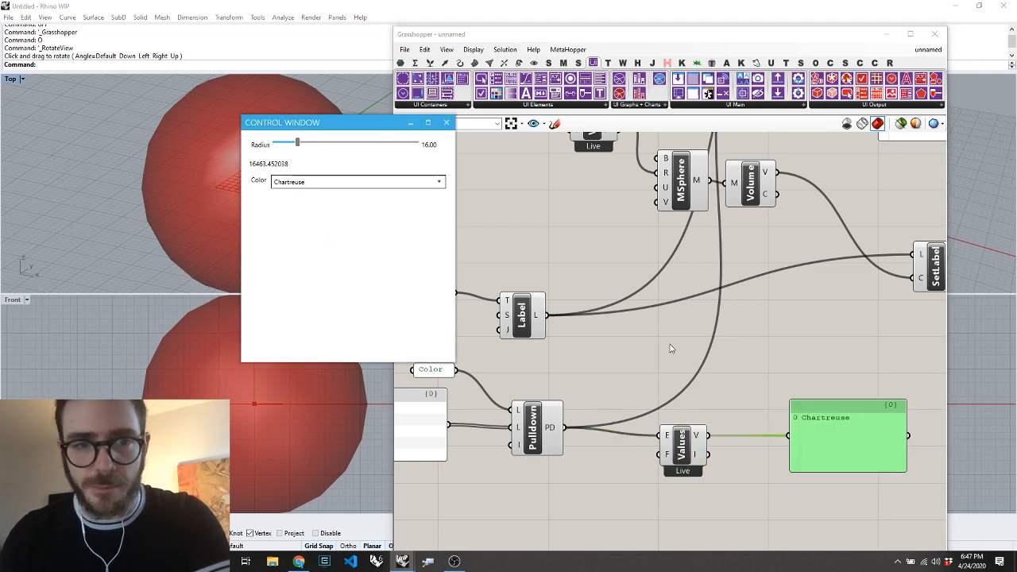
Add a Custom Preview component, feeding it the sphere mesh as geometry and the selected dropdown value as material
click(758, 420)
scroll(759, 368, down, 3)
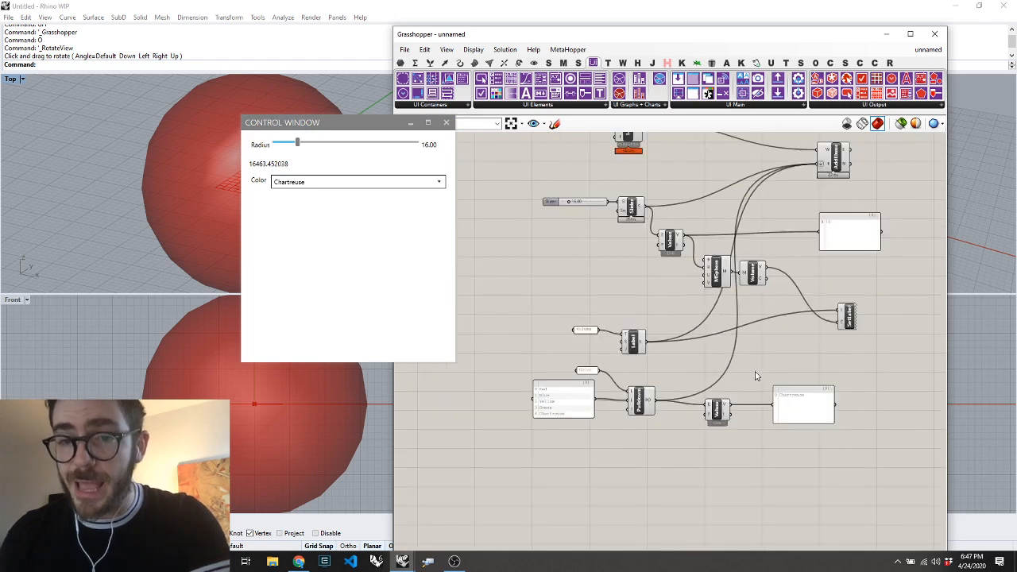
double_click(791, 350)
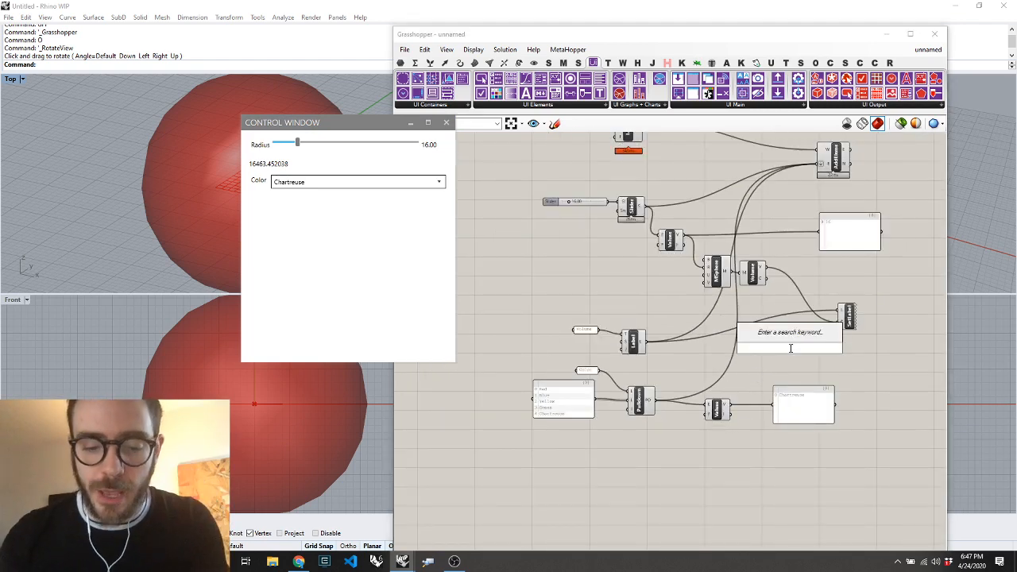
text(cus)
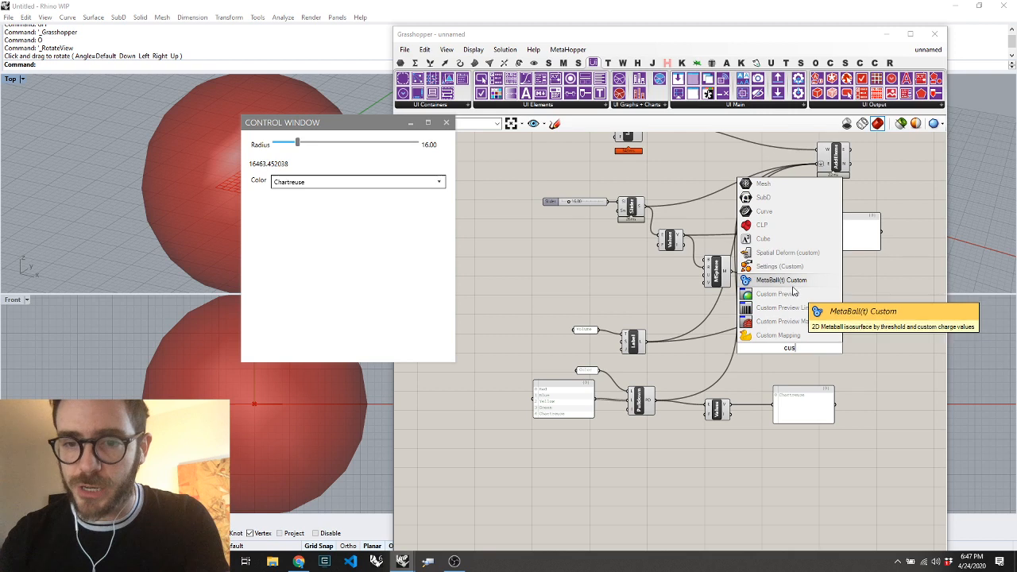
click(787, 293)
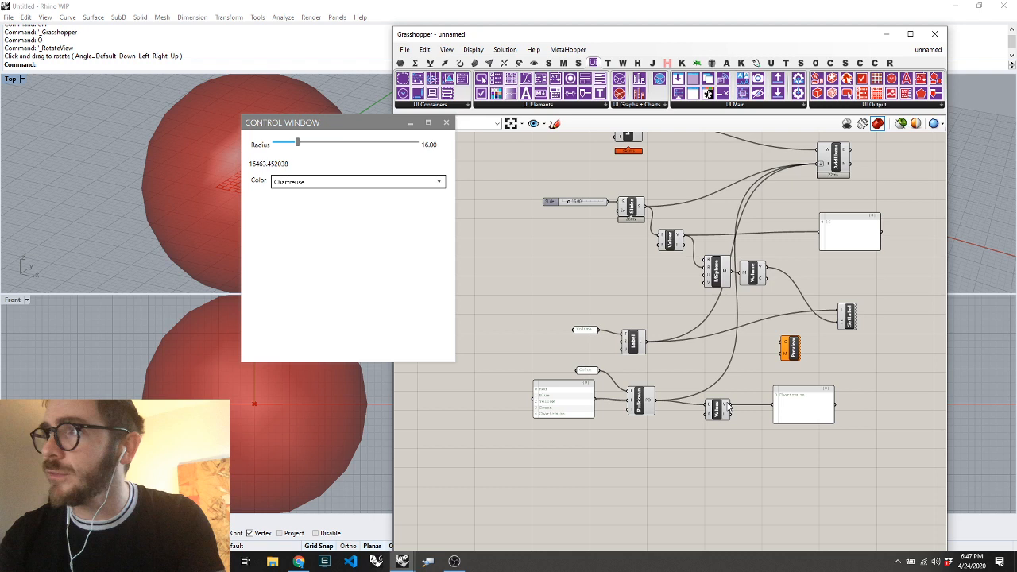
drag(730, 407, 730, 274)
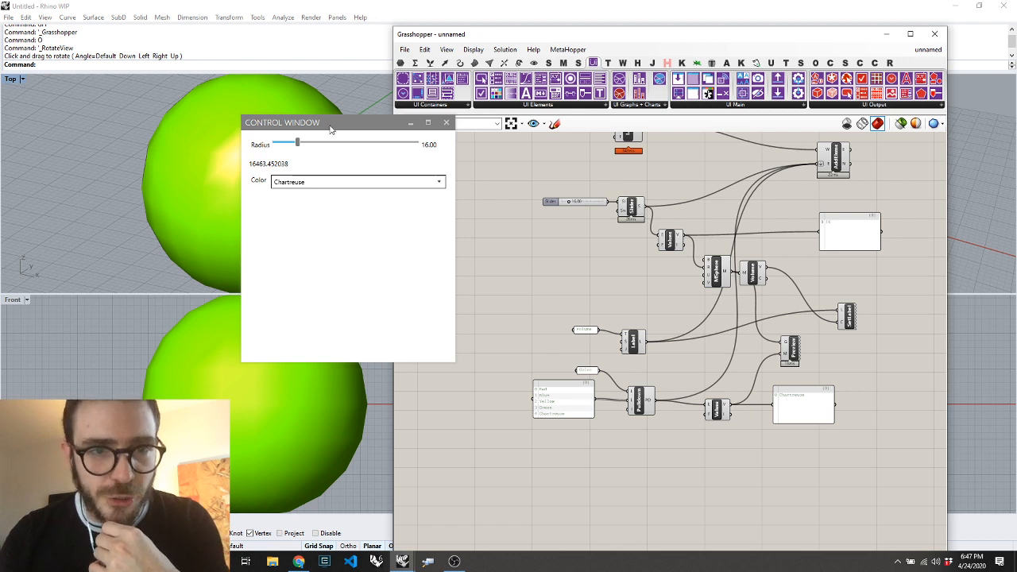
Move the control window over the Rhino viewports, clear of the Grasshopper canvas
drag(330, 129, 461, 113)
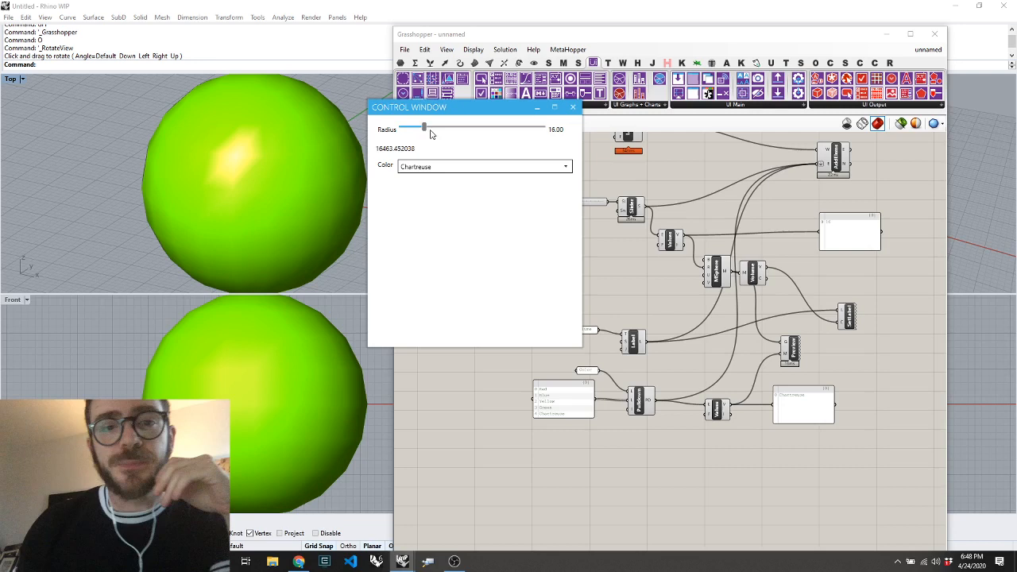
drag(440, 111, 112, 75)
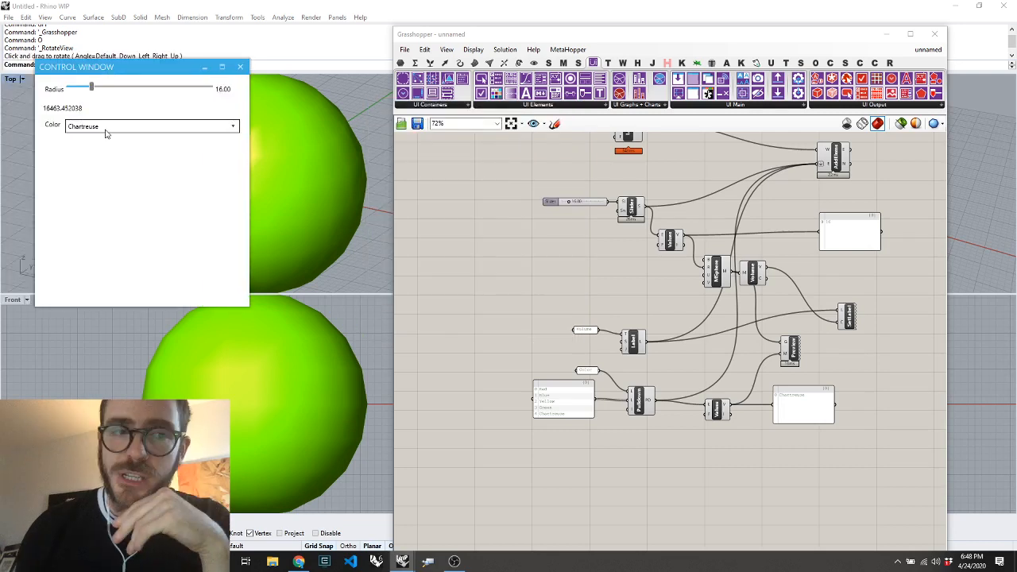
Dismiss the Wi-Fi network list and minimize OBS to get back to Grasshopper
click(543, 105)
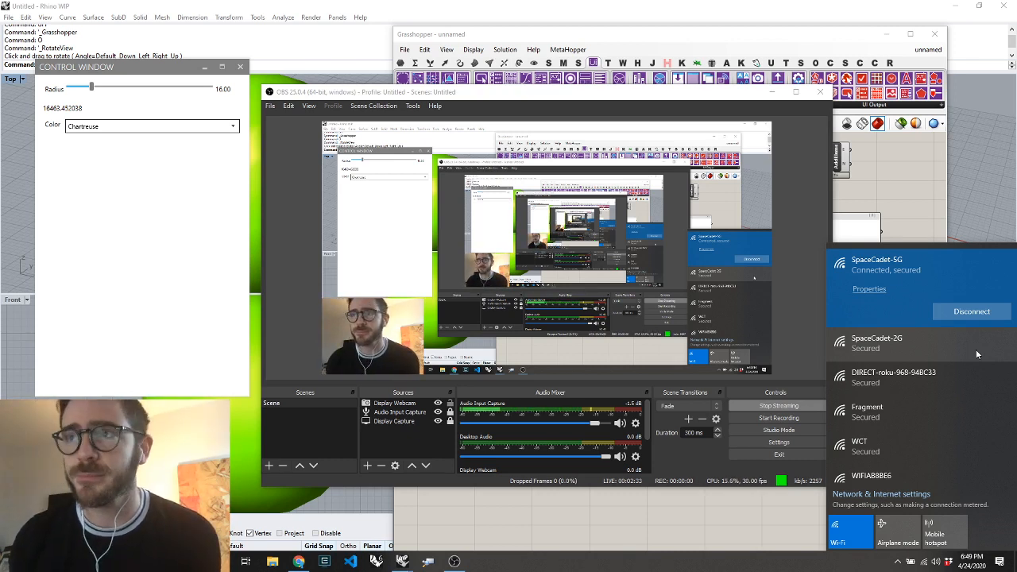
click(792, 158)
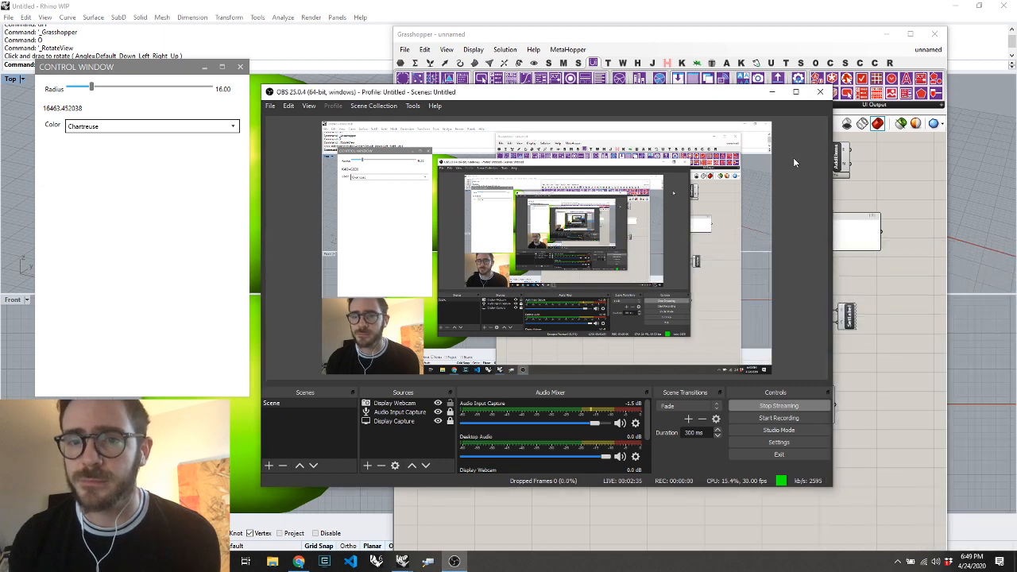
click(773, 92)
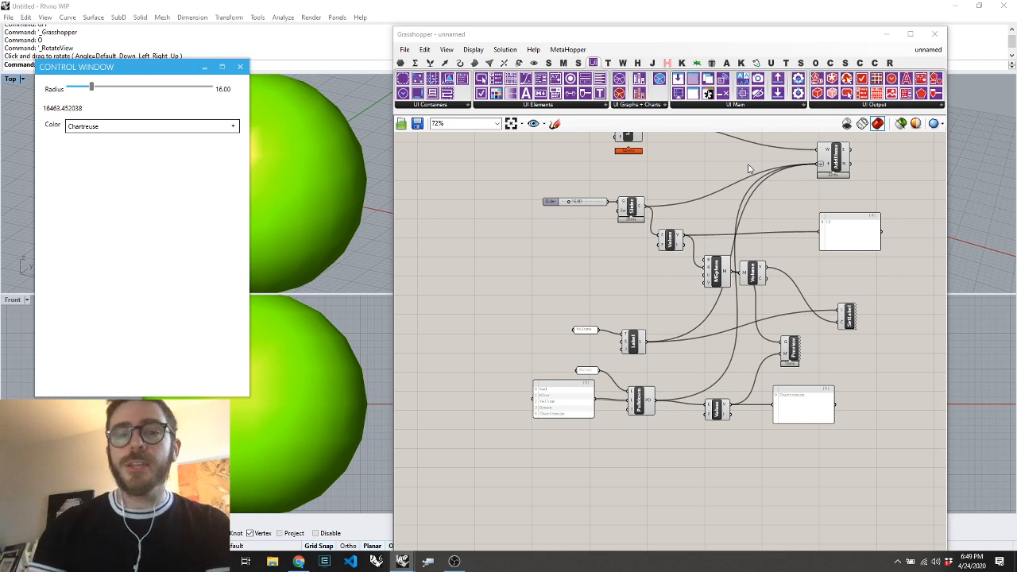
click(504, 105)
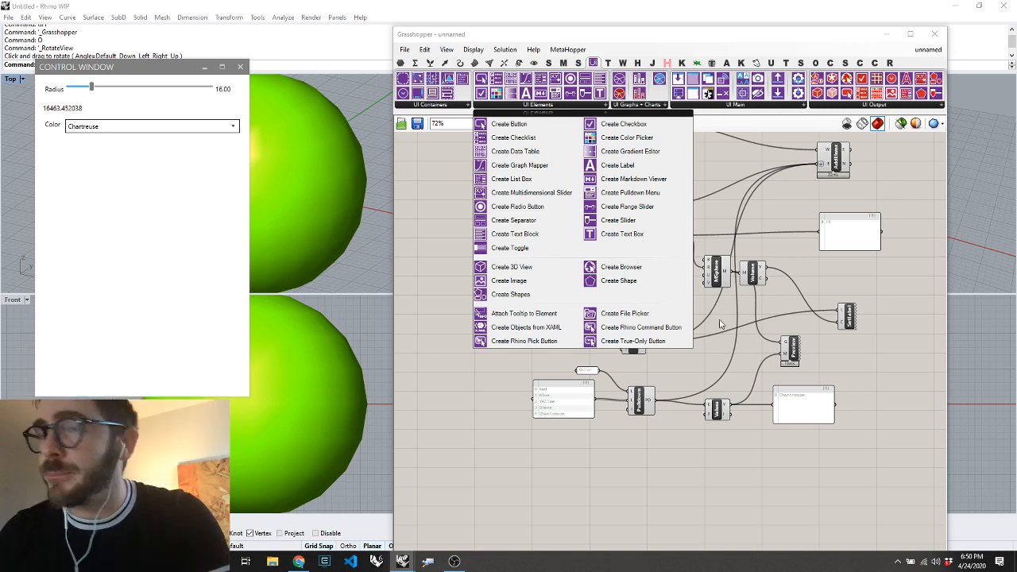
click(468, 377)
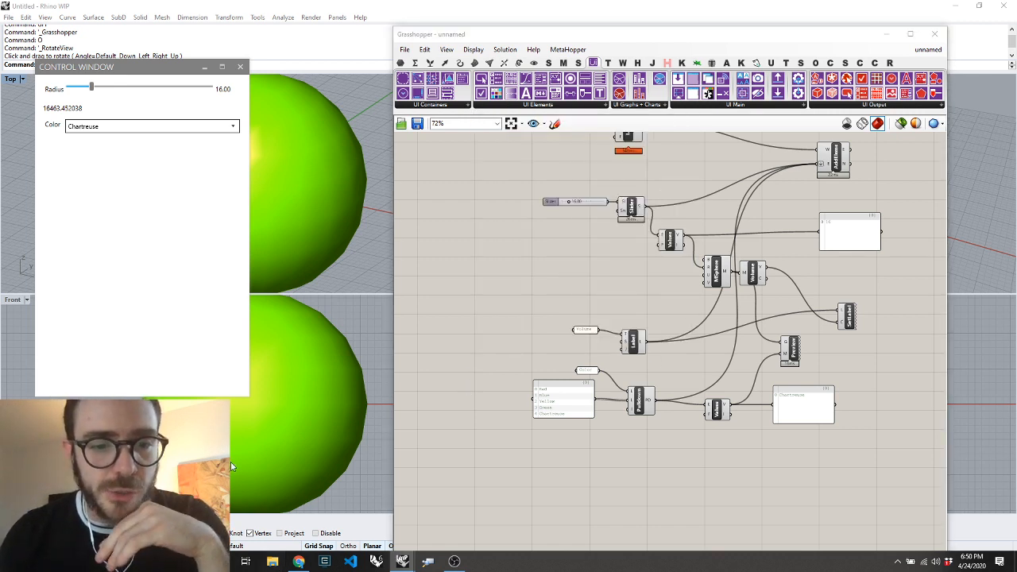
Open the Images folder of the personal Dropbox in File Explorer and select its full path for copying
key(super+e)
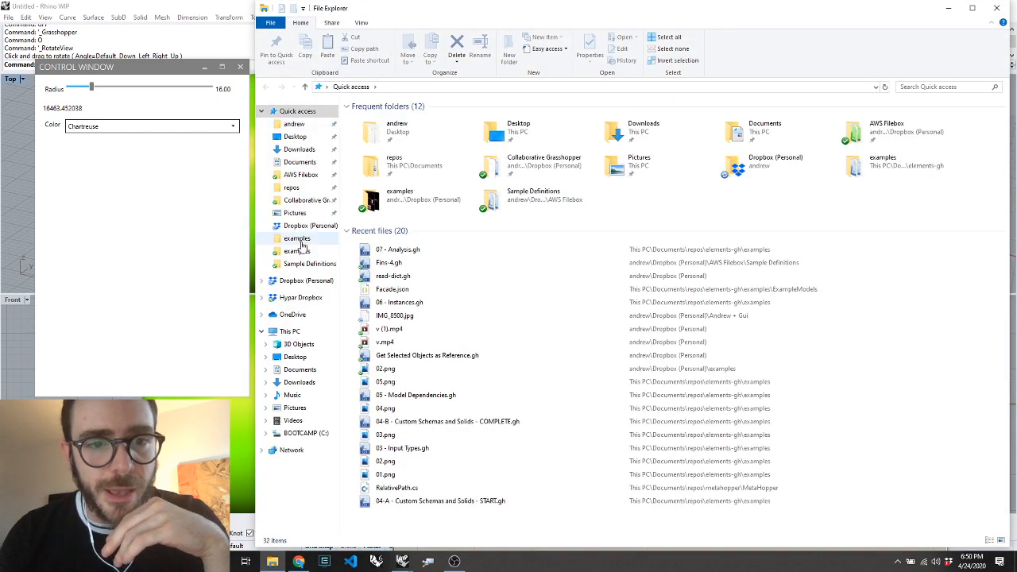
click(306, 226)
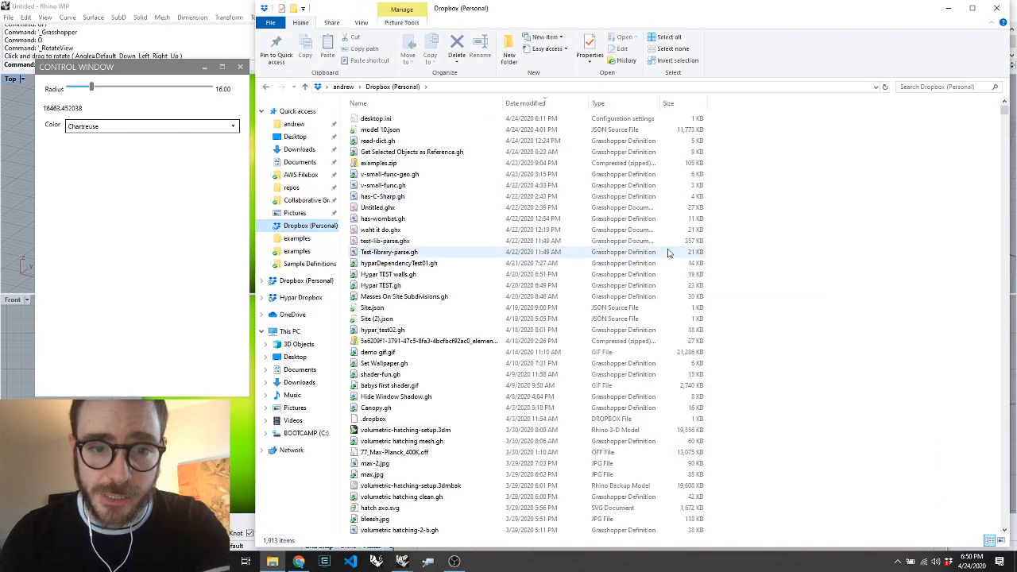
click(783, 257)
text(images)
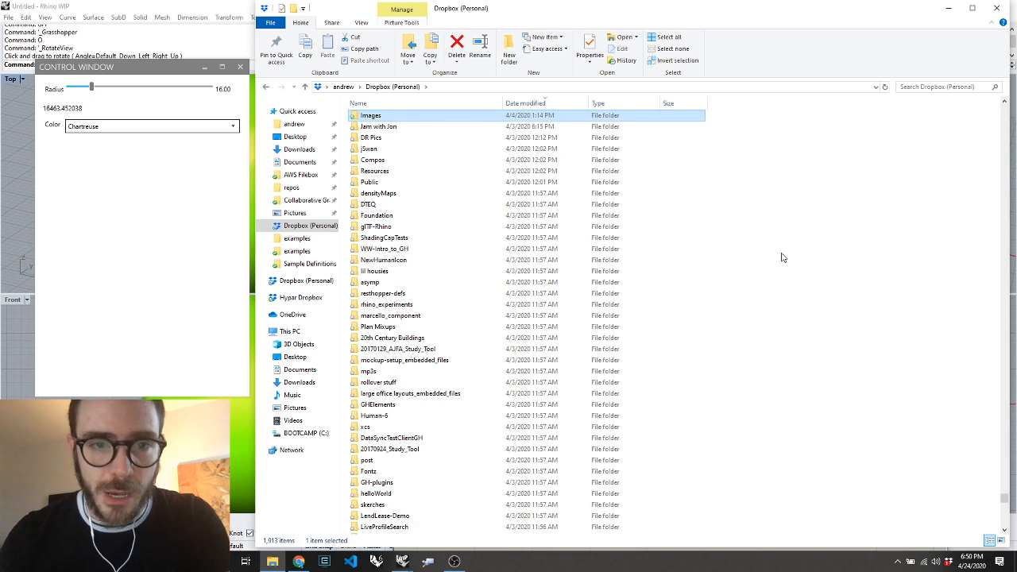
key(Return)
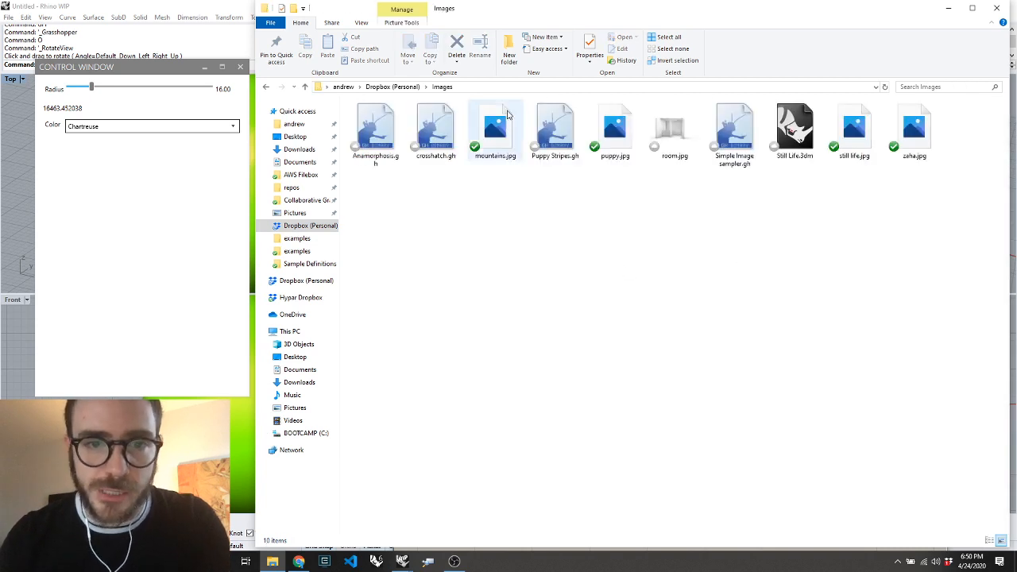
click(482, 89)
key(ctrl+c)
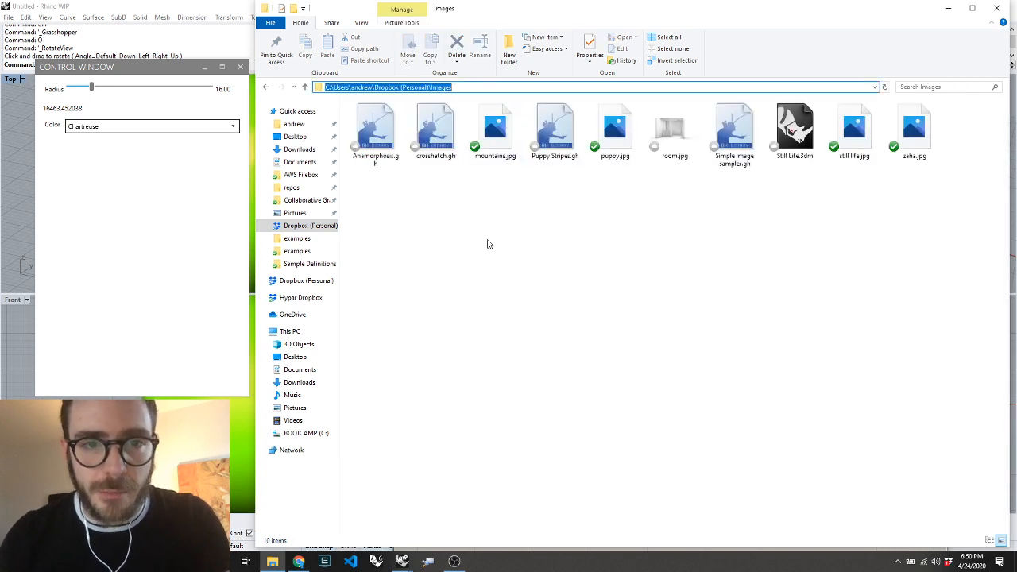
Return to Grasshopper and paste the Images folder path as a panel below the color list
key(alt+Tab)
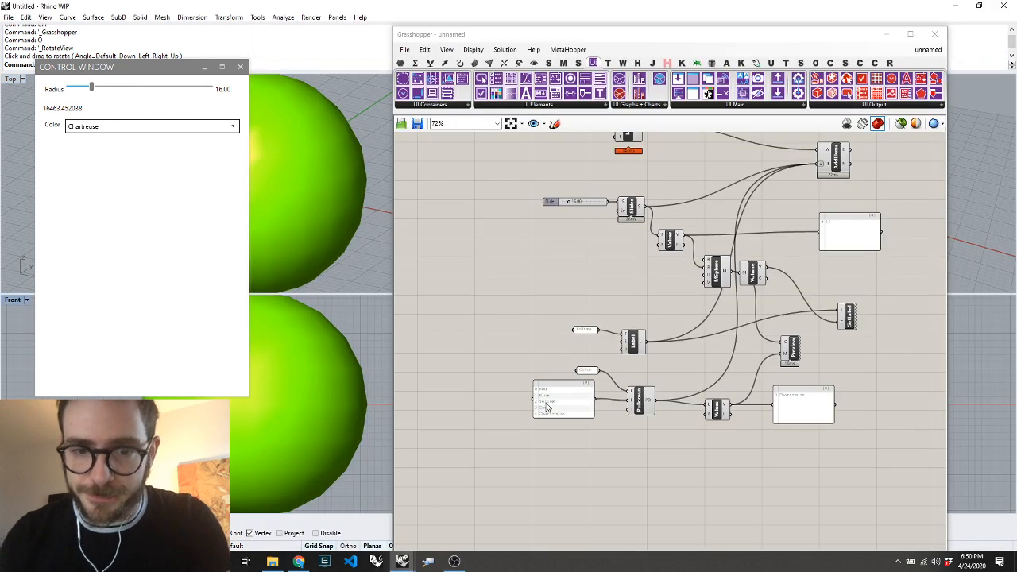
key(ctrl+v)
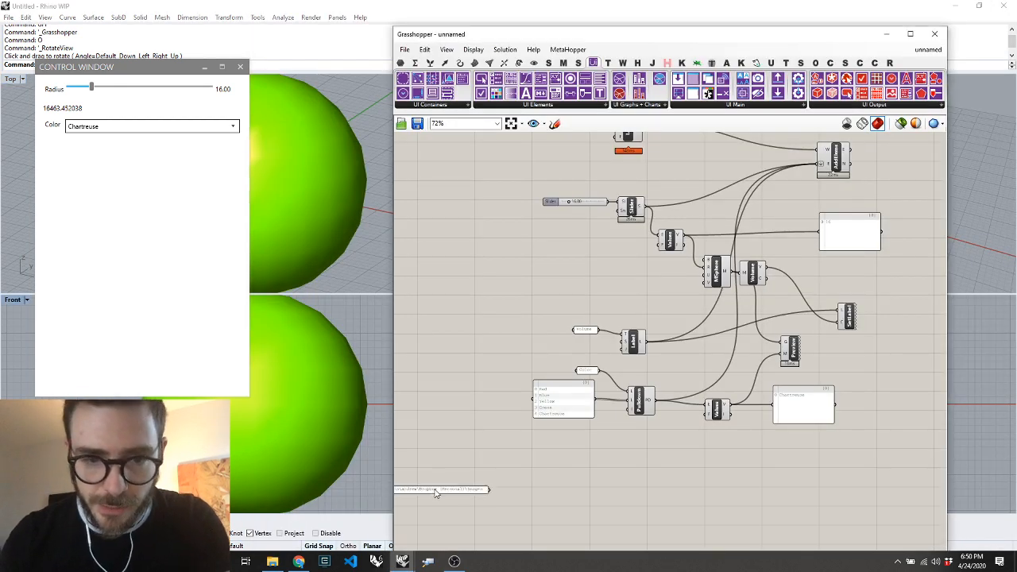
drag(436, 494, 518, 464)
scroll(534, 469, up, 5)
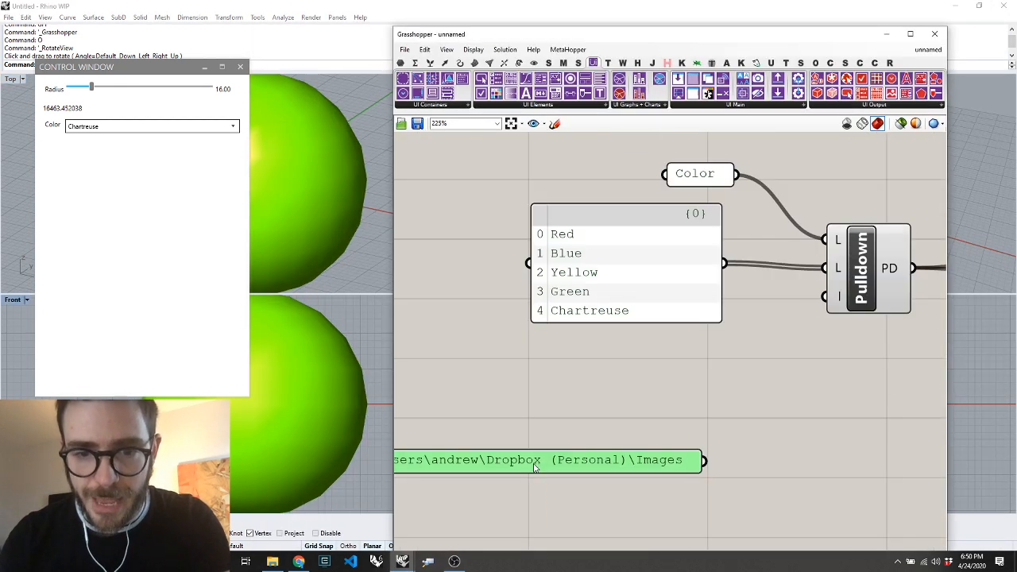
scroll(643, 355, down, 2)
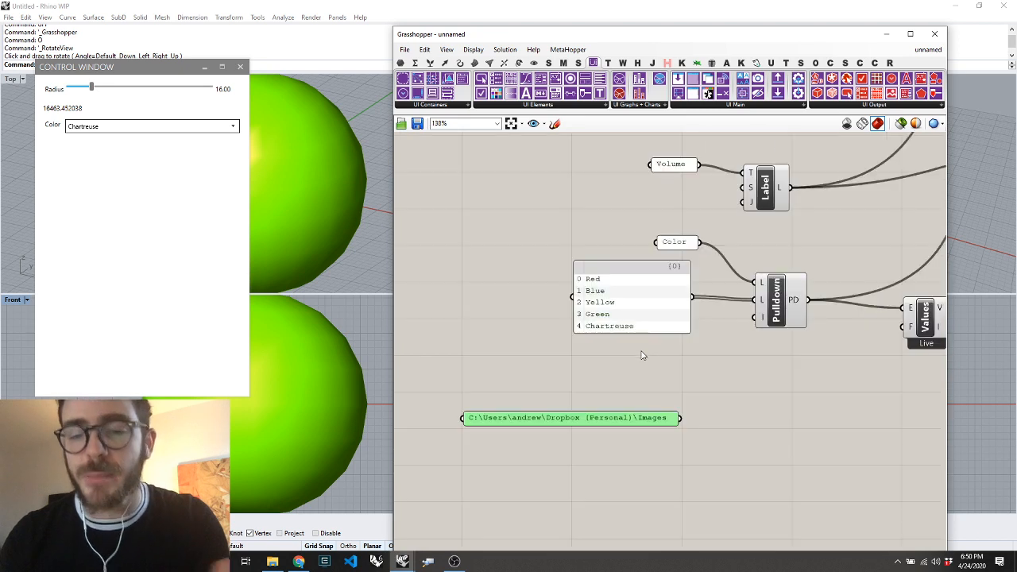
Add a Directory Contents component and feed it the Images folder path
double_click(761, 443)
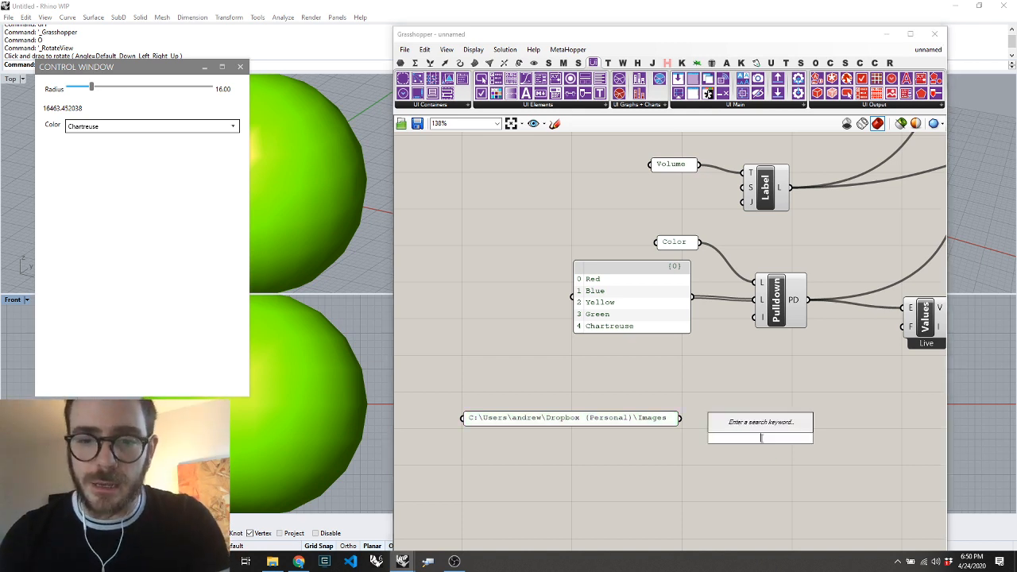
text(direc)
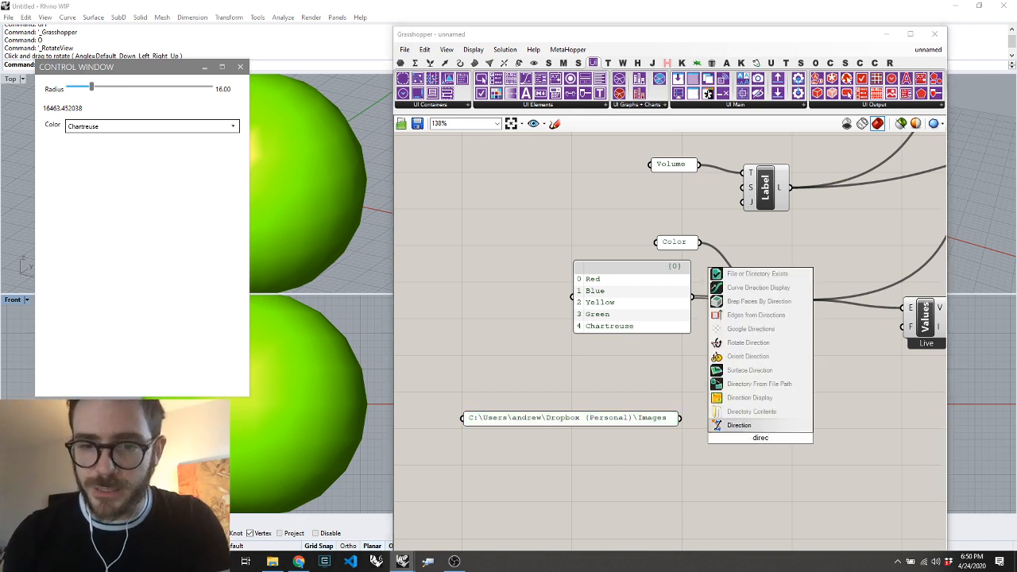
click(747, 411)
drag(682, 419, 732, 424)
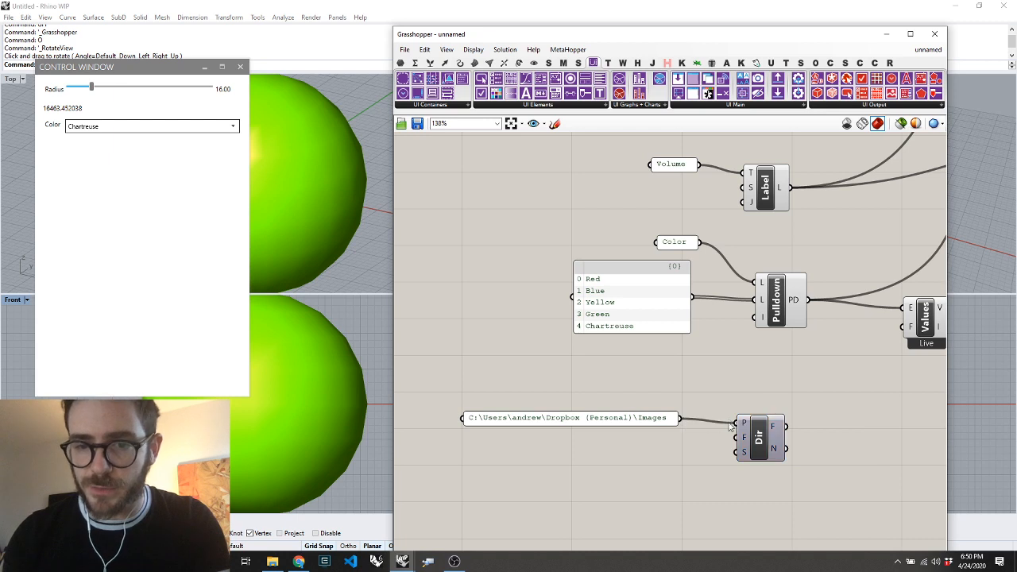
Create a panel containing *.jpg and connect it to the filter input of the Directory Contents component
double_click(647, 444)
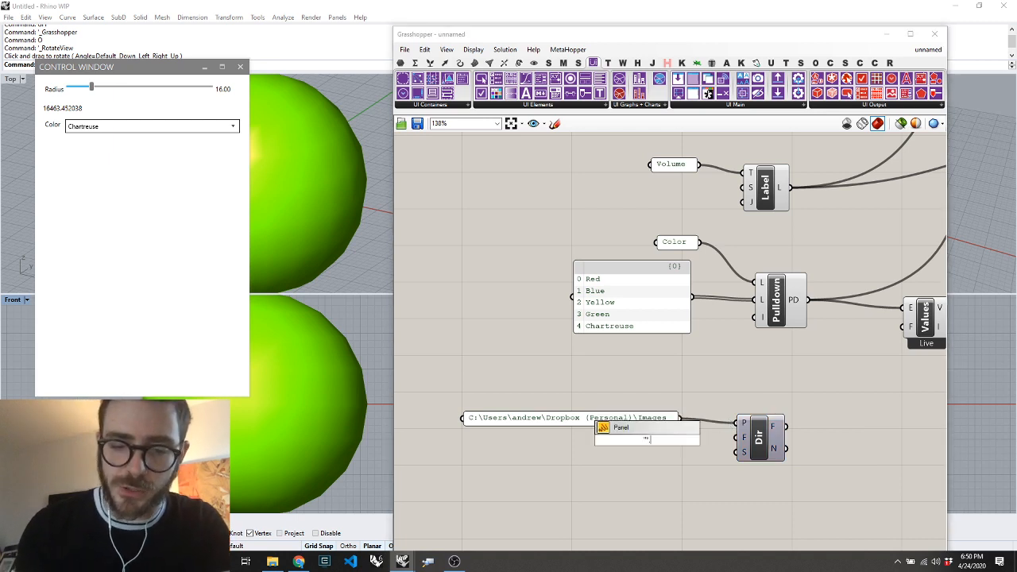
text("*.jpg)
key(Return)
drag(678, 444, 736, 436)
mouse_move(777, 430)
scroll(718, 436, down, 4)
scroll(809, 427, up, 2)
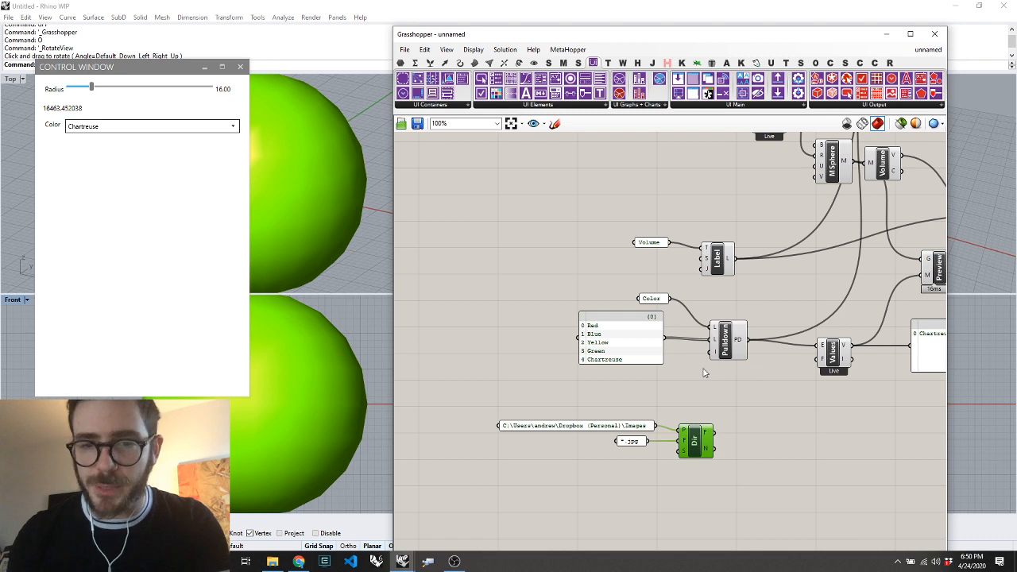
Add a Create Pulldown Menu component listing the directory's file names and connect it to Add Elements for the control window
double_click(778, 425)
text(pull)
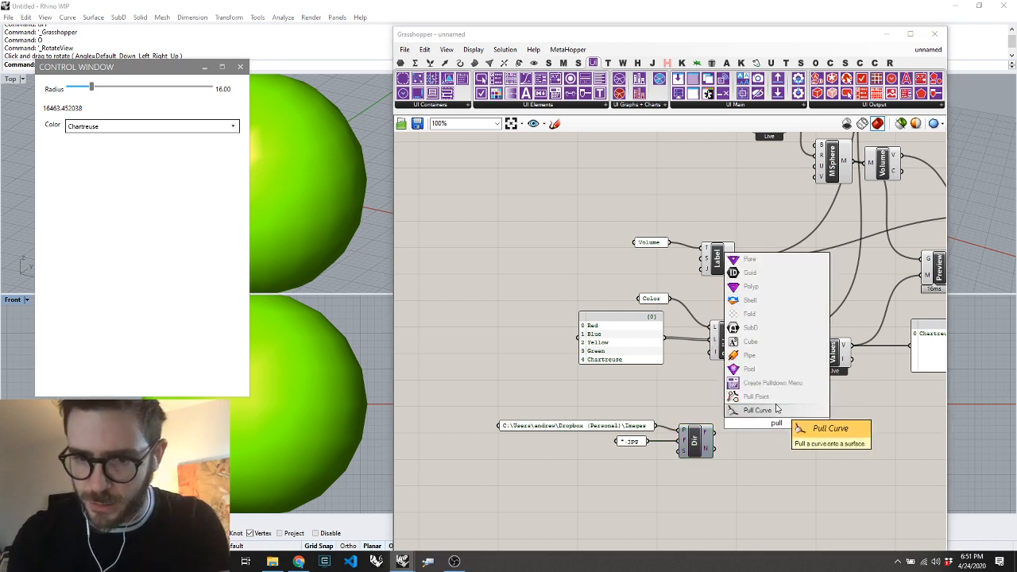
click(765, 384)
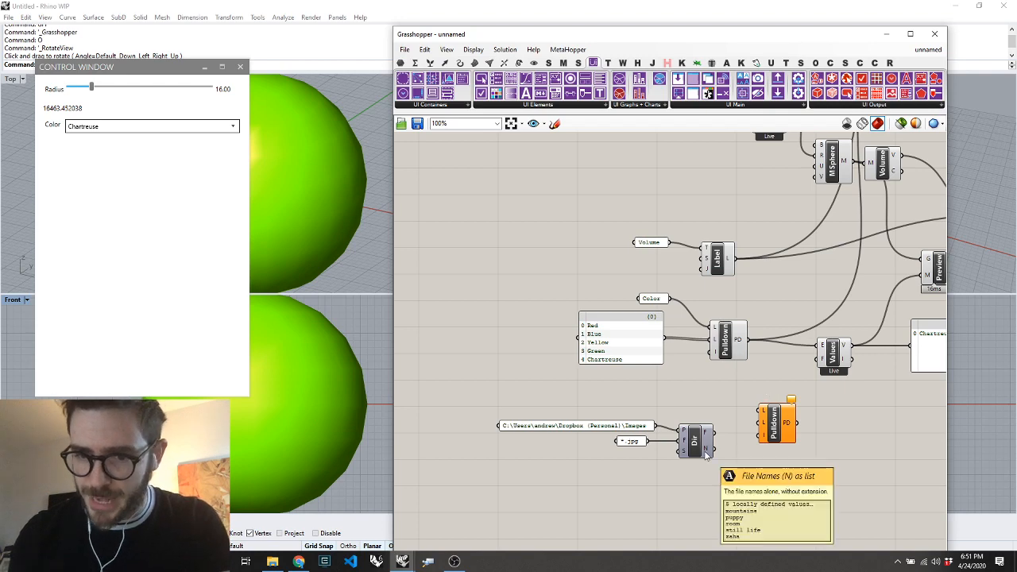
drag(716, 449, 882, 216)
scroll(779, 441, down, 3)
scroll(885, 223, up, 5)
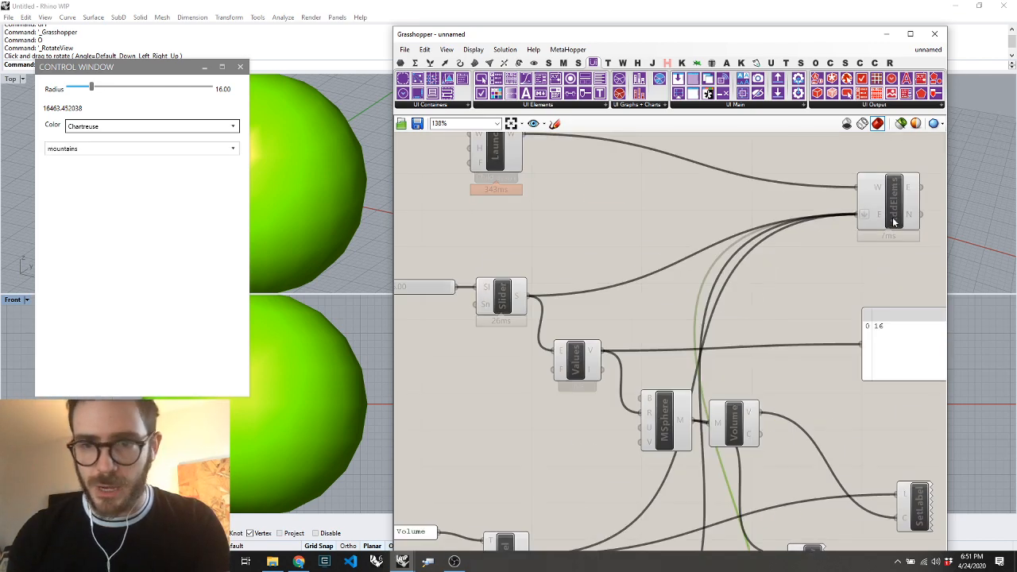
scroll(872, 208, down, 5)
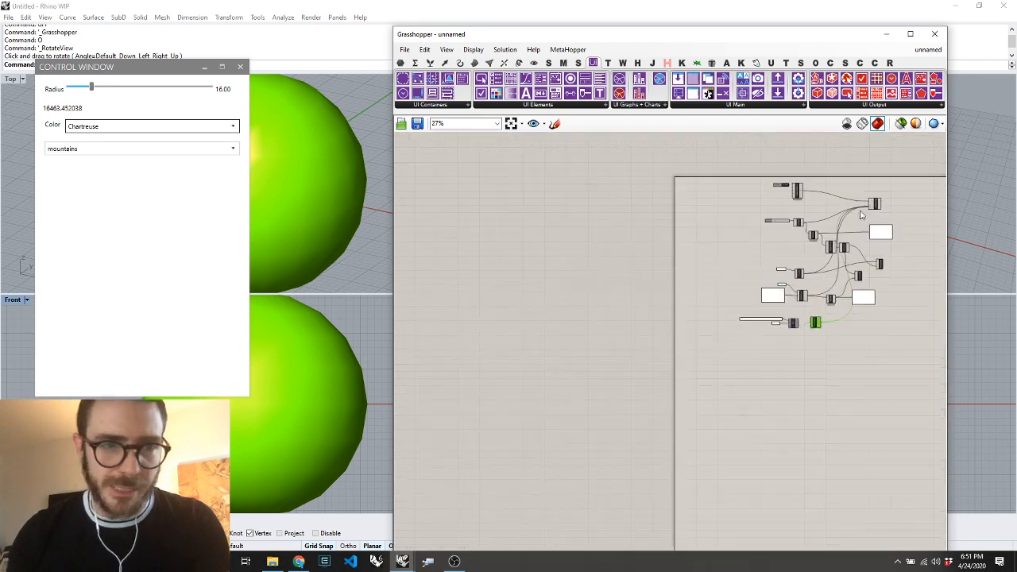
scroll(770, 339, up, 2)
scroll(866, 330, down, 1)
scroll(866, 330, up, 6)
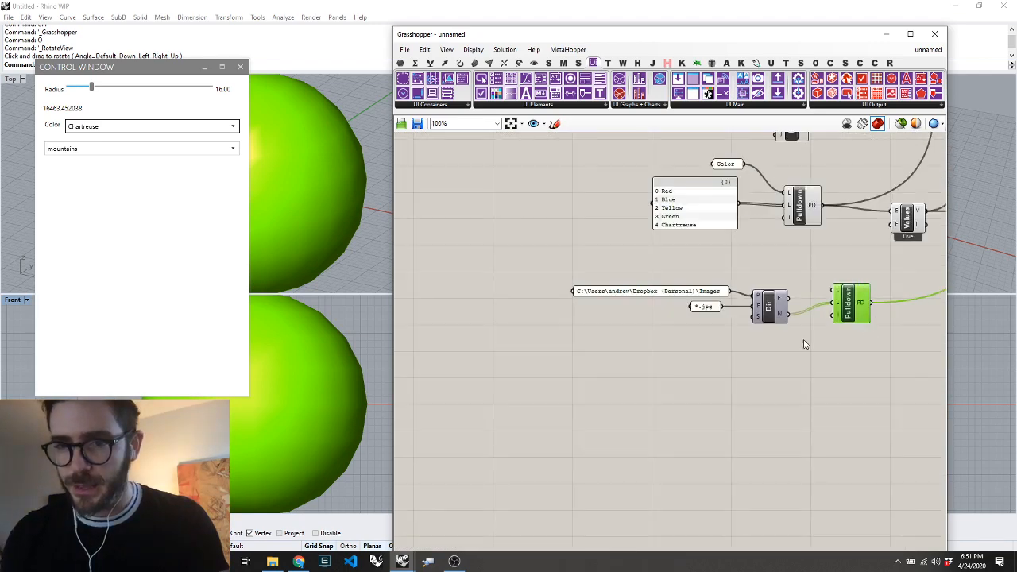
Add a Value Listener component and connect the file name pulldown to its elements input
double_click(870, 341)
text(val)
key(Return)
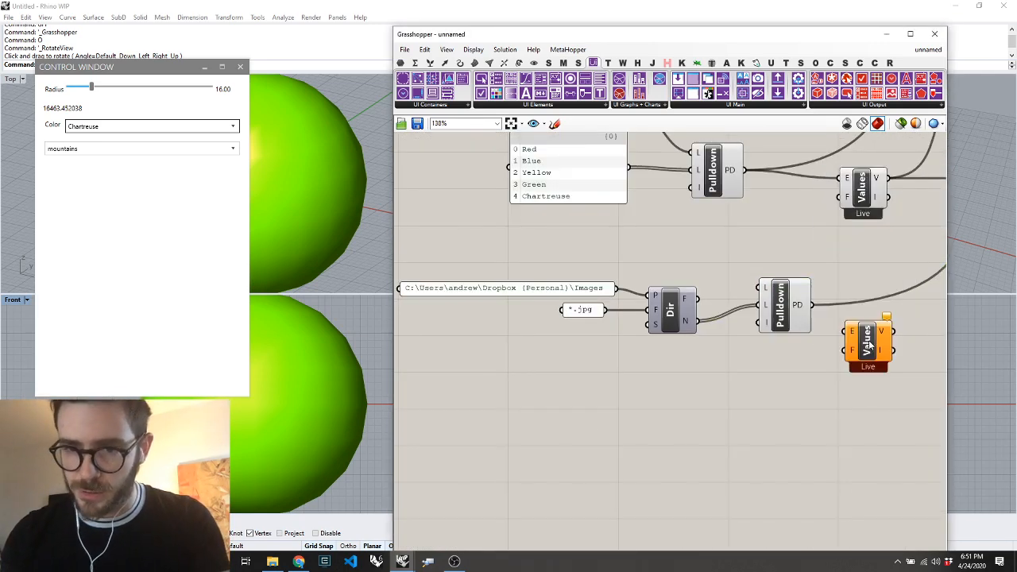
drag(810, 304, 845, 331)
scroll(865, 324, down, 4)
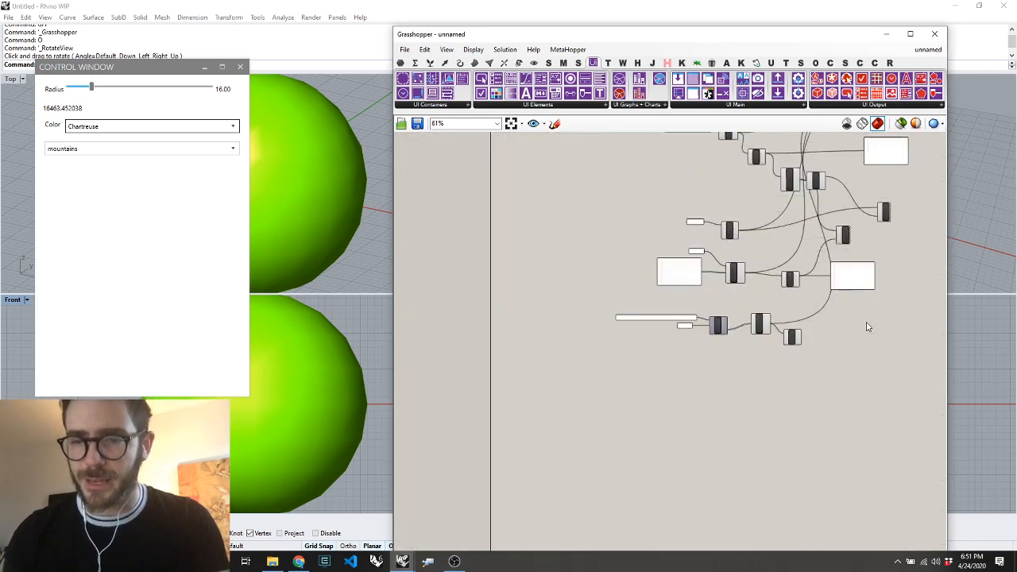
scroll(768, 356, up, 4)
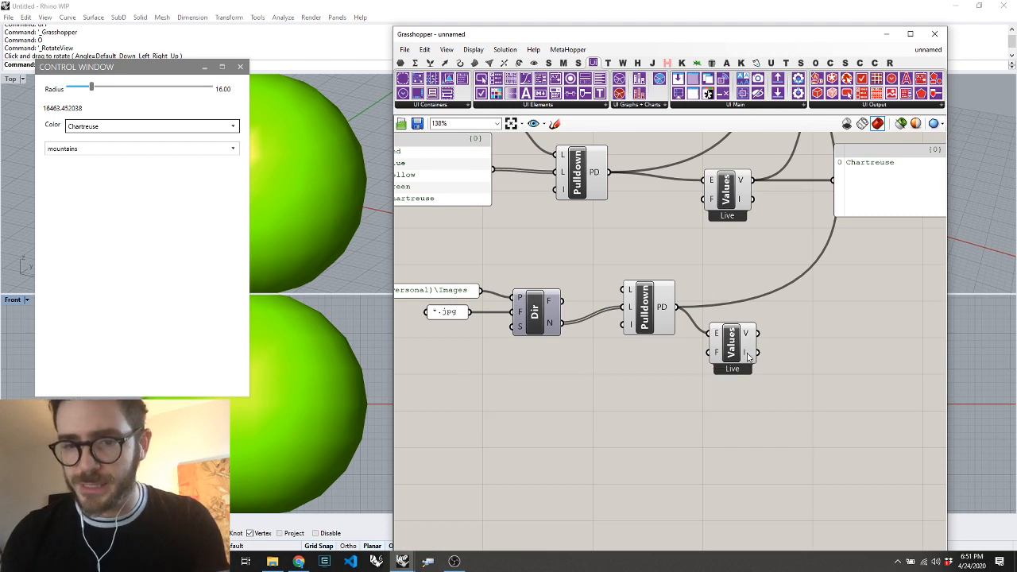
Add a List Item picking from the directory's file paths by the listener's index, and choose still life in the control window's file dropdown
mouse_move(748, 357)
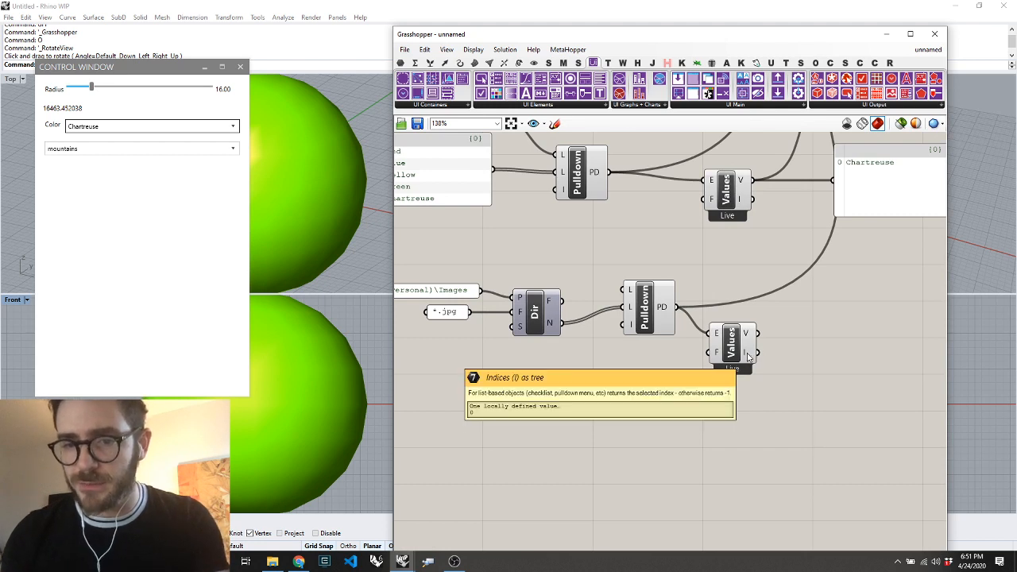
double_click(808, 362)
text(it)
click(802, 308)
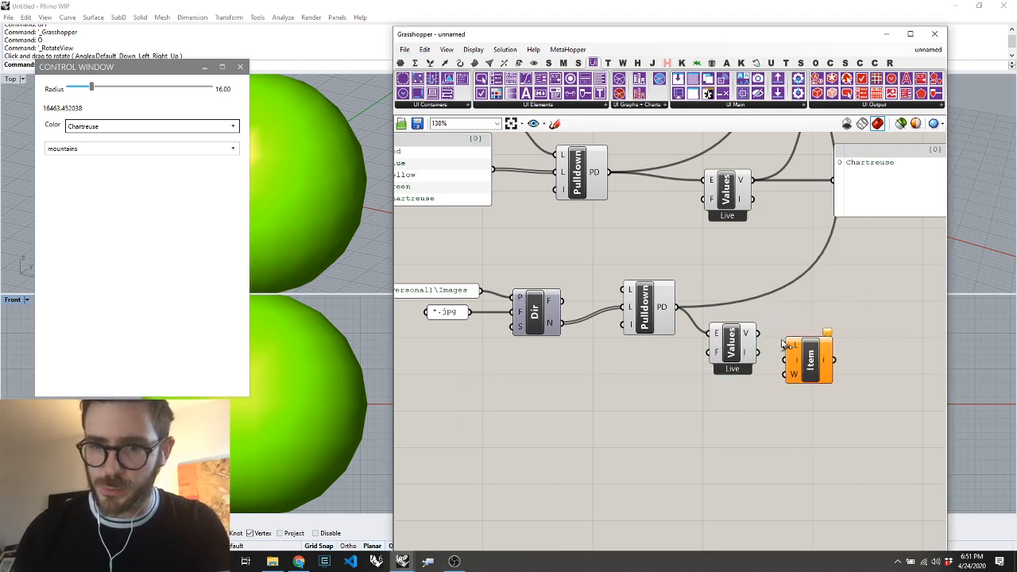
drag(755, 353, 569, 302)
mouse_move(554, 300)
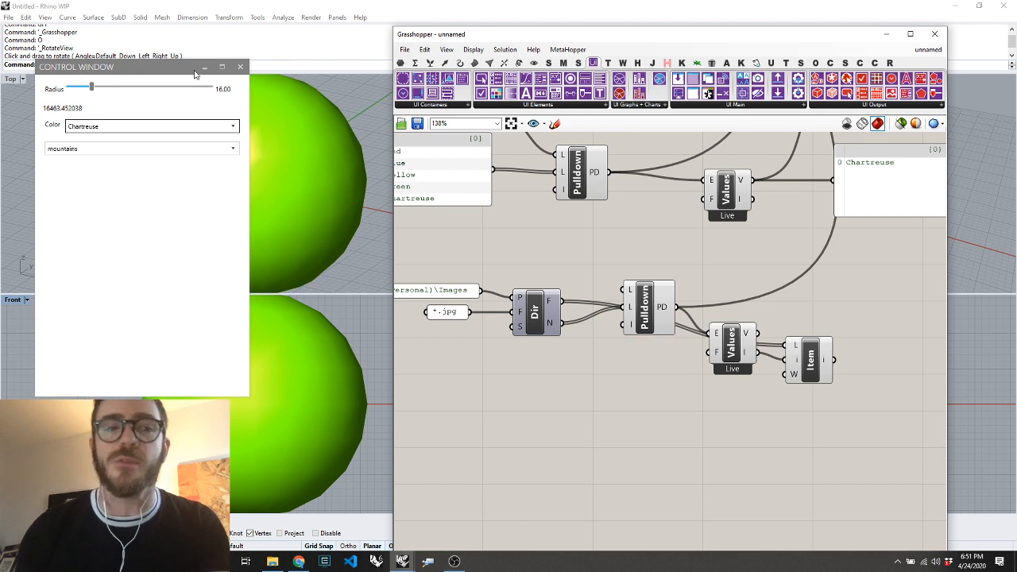
click(171, 145)
click(141, 202)
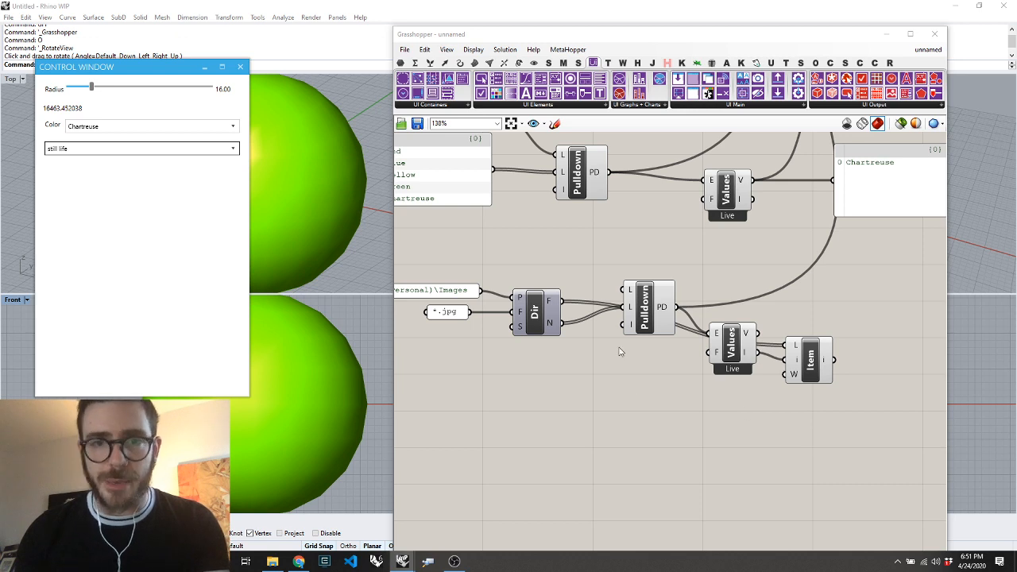
Place a Create Image component on the canvas below the file pulldown's Value Listener
click(516, 104)
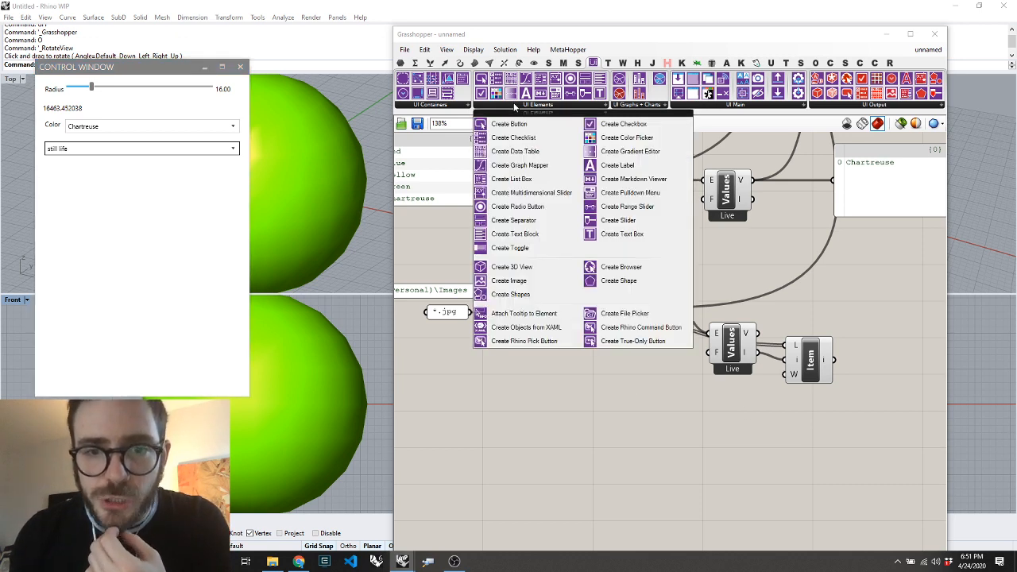
click(545, 280)
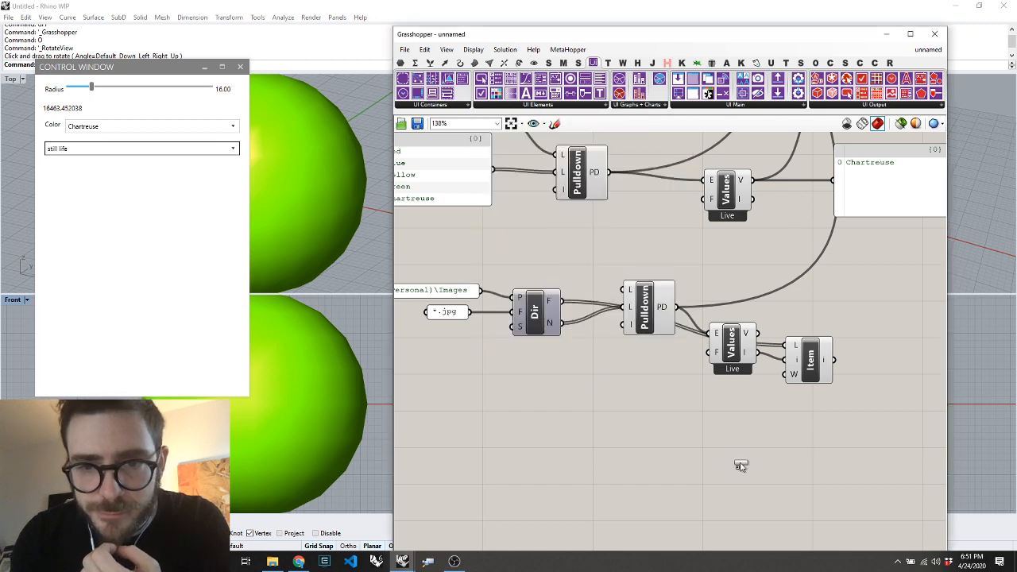
click(738, 464)
scroll(614, 443, down, 3)
scroll(719, 432, up, 2)
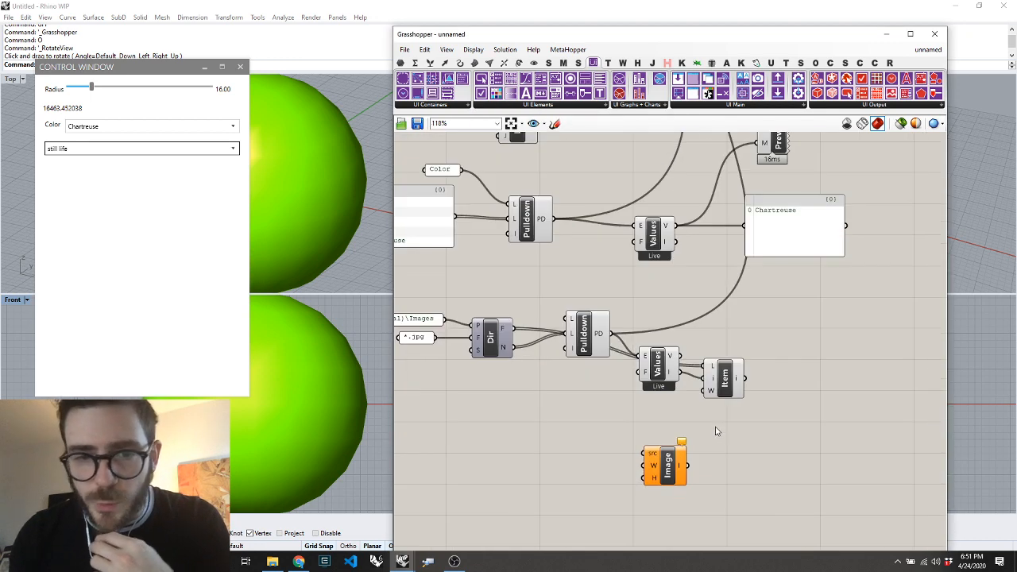
scroll(718, 431, down, 3)
scroll(682, 431, up, 3)
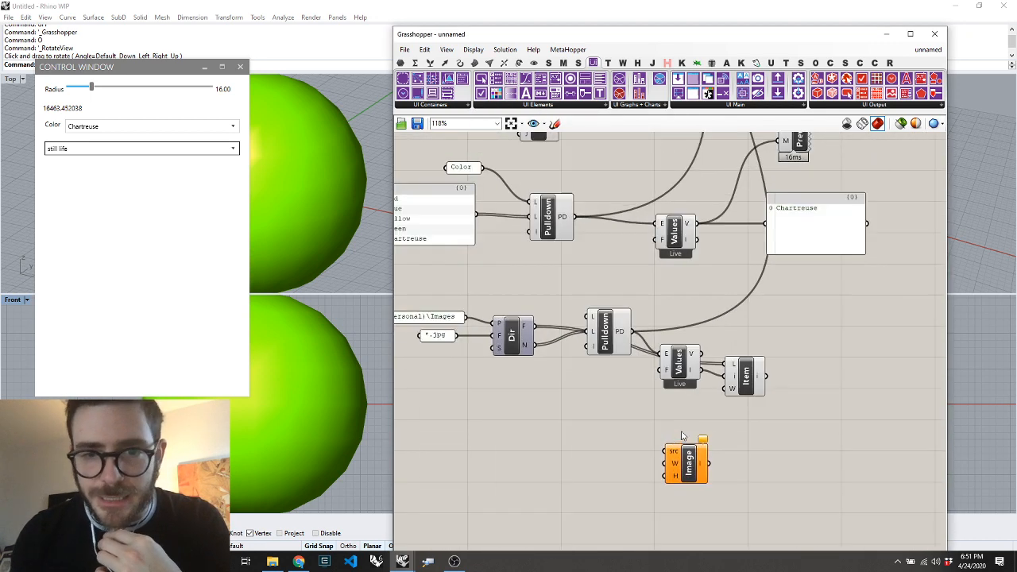
Add a second List Item passing a directory file path to the image source, and connect the image to Add Elements
double_click(583, 447)
text(it)
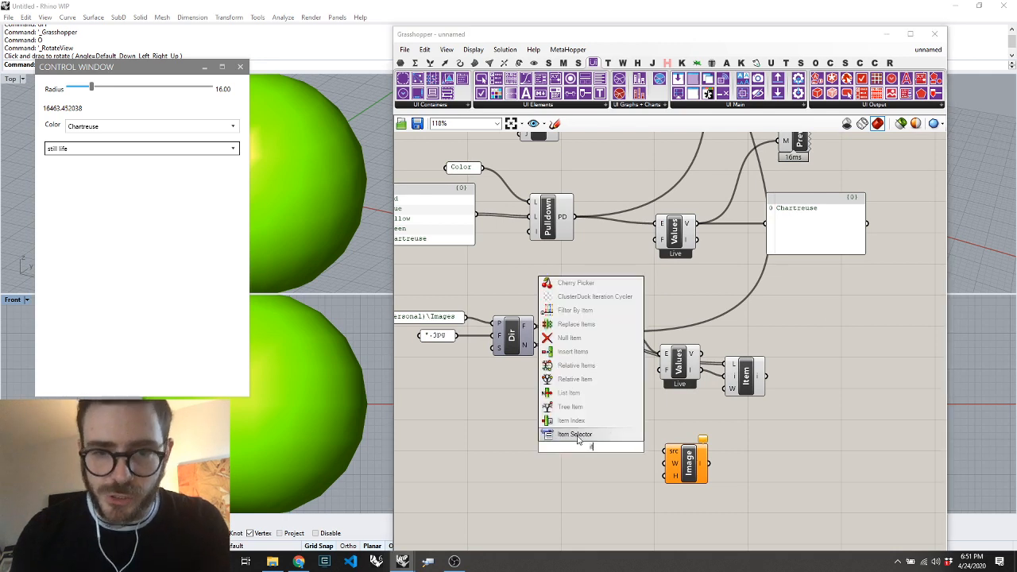
click(564, 392)
drag(526, 325, 664, 451)
scroll(665, 455, down, 4)
scroll(664, 461, up, 2)
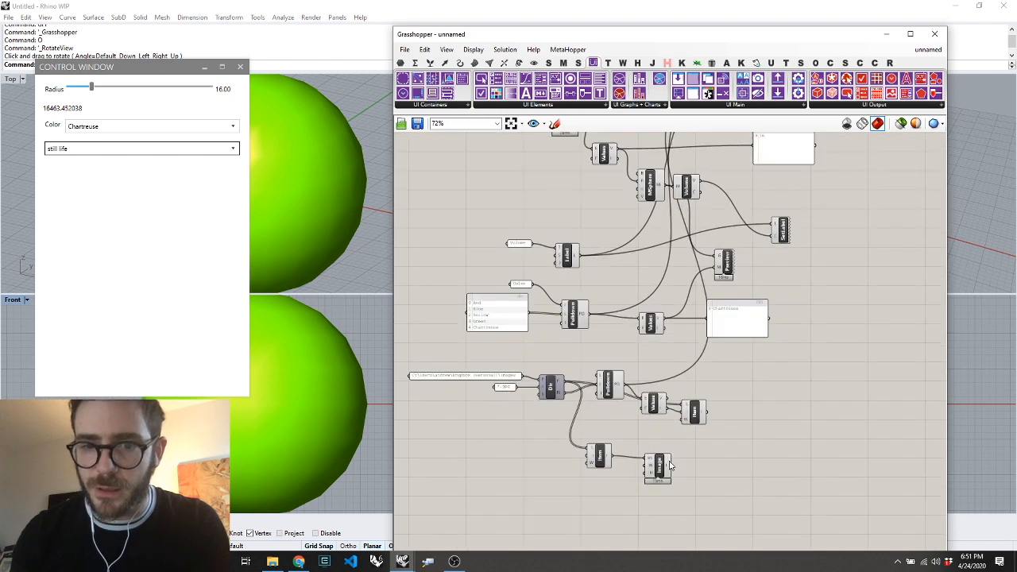
drag(671, 467, 740, 142)
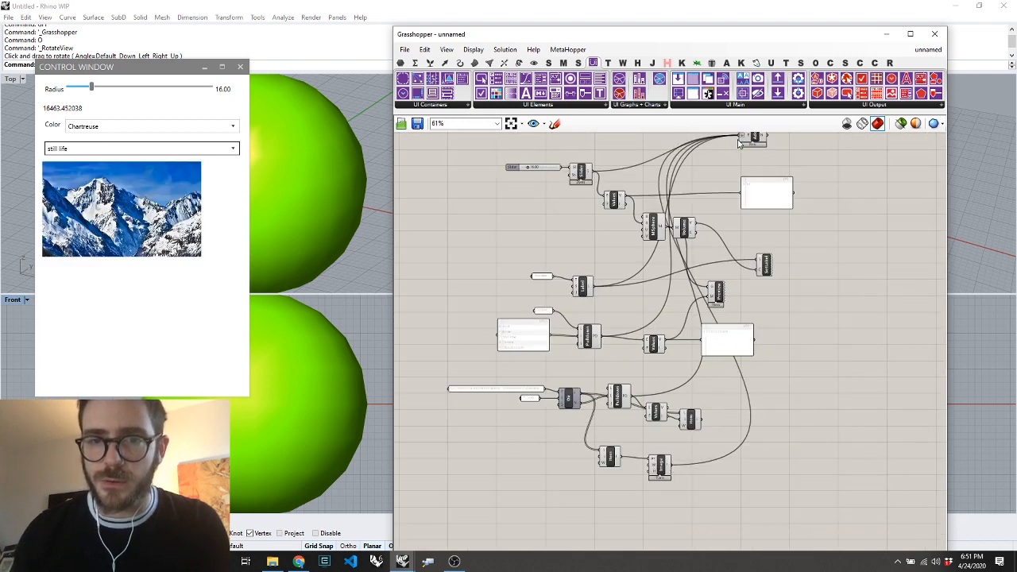
Add a Set Image component and connect the created image and the file path from the listener-driven List Item to its inputs
scroll(666, 434, up, 4)
scroll(732, 477, down, 4)
scroll(724, 374, up, 4)
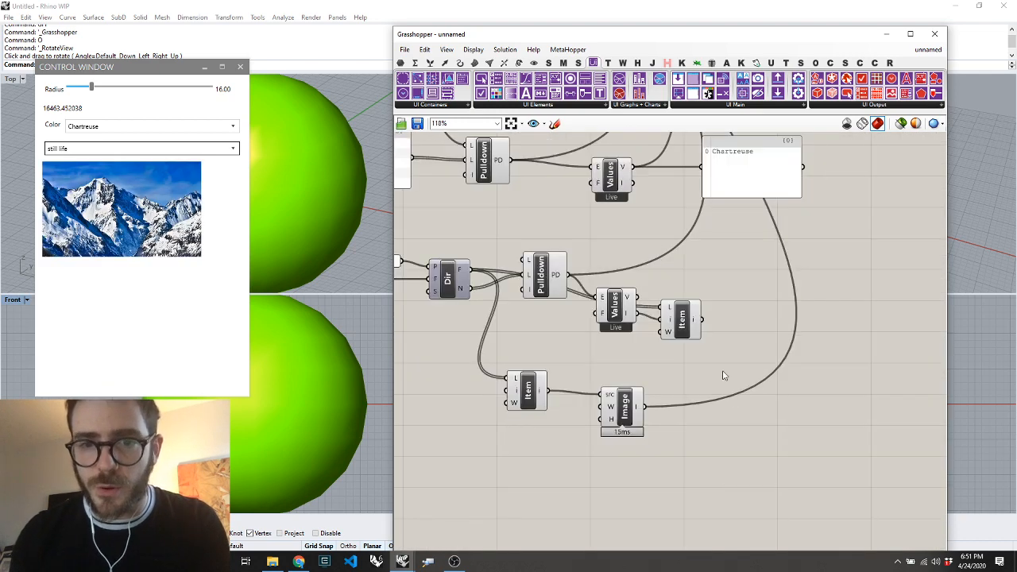
click(686, 329)
mouse_move(698, 322)
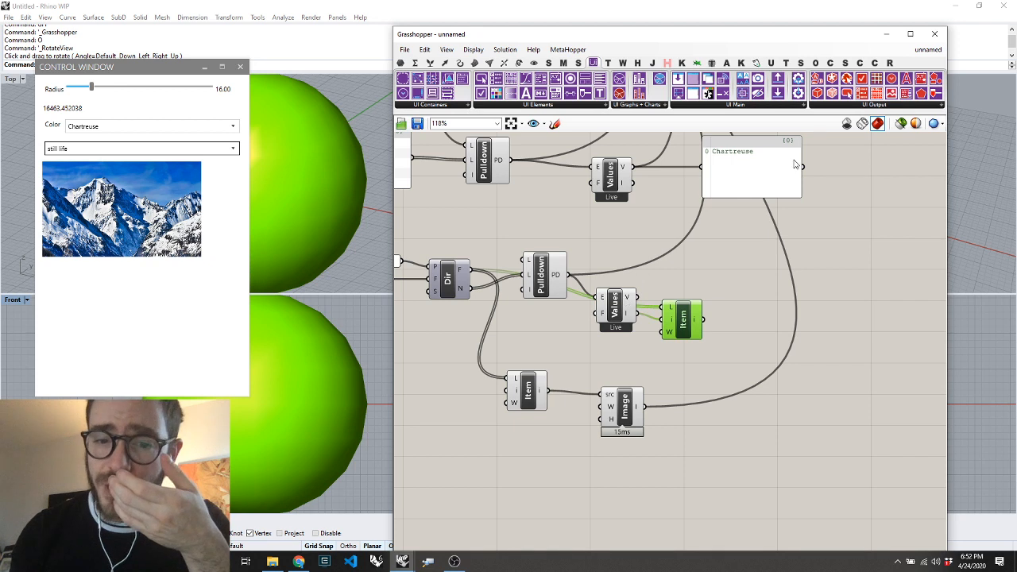
click(857, 105)
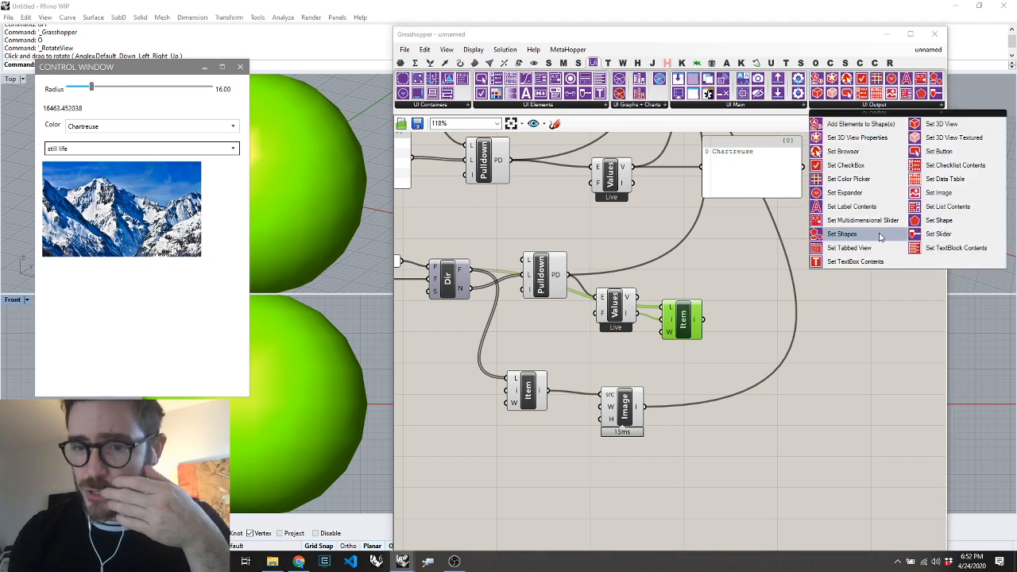
click(926, 193)
click(817, 307)
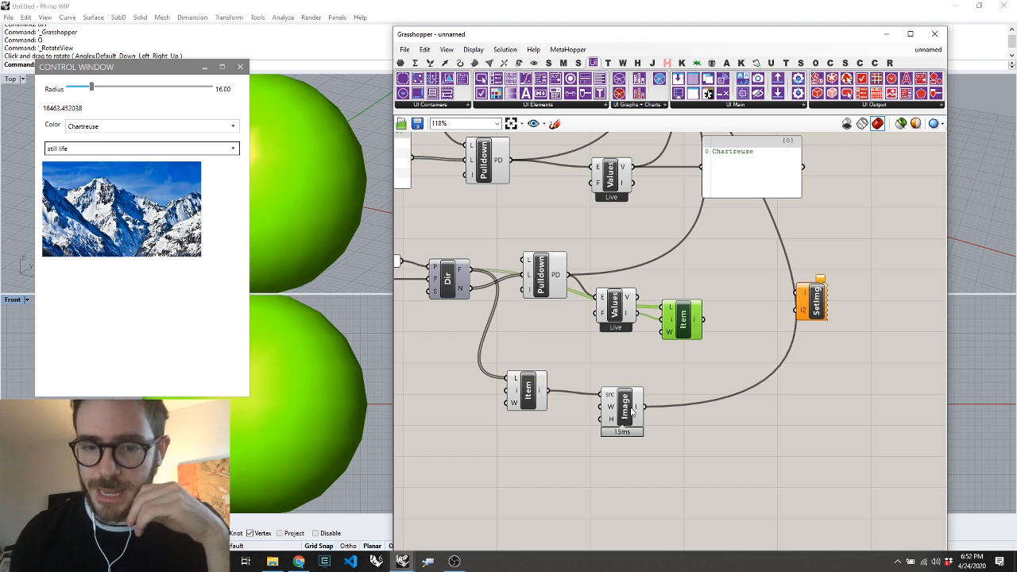
drag(633, 410, 703, 319)
Choose zaha in the control window's file dropdown to switch the displayed image
click(164, 151)
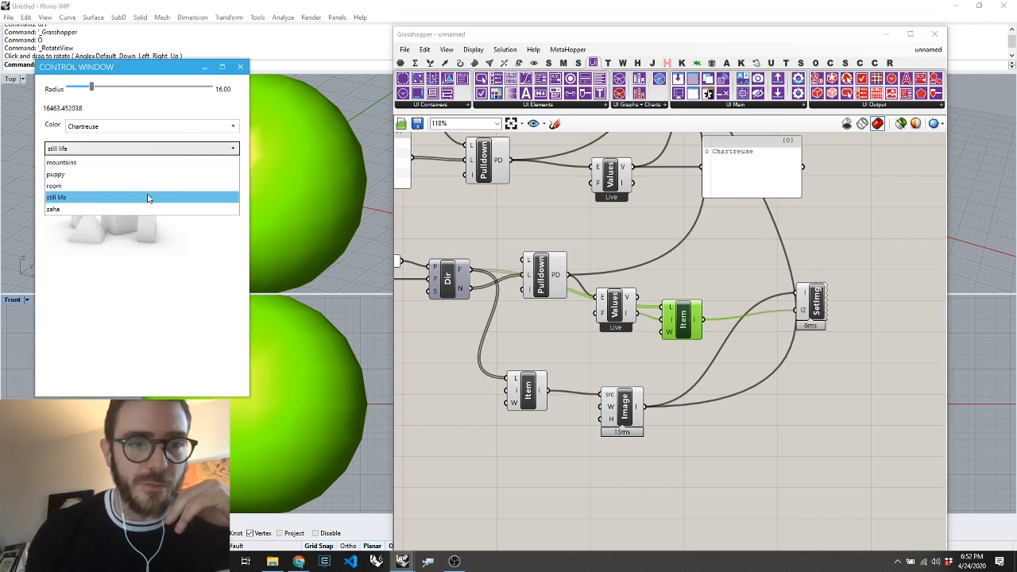
click(149, 200)
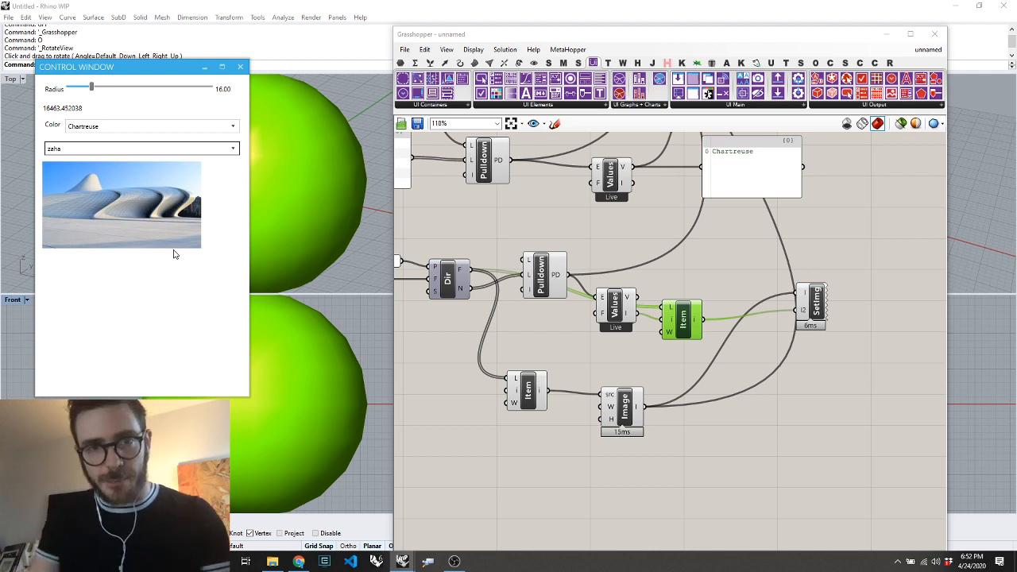
click(431, 108)
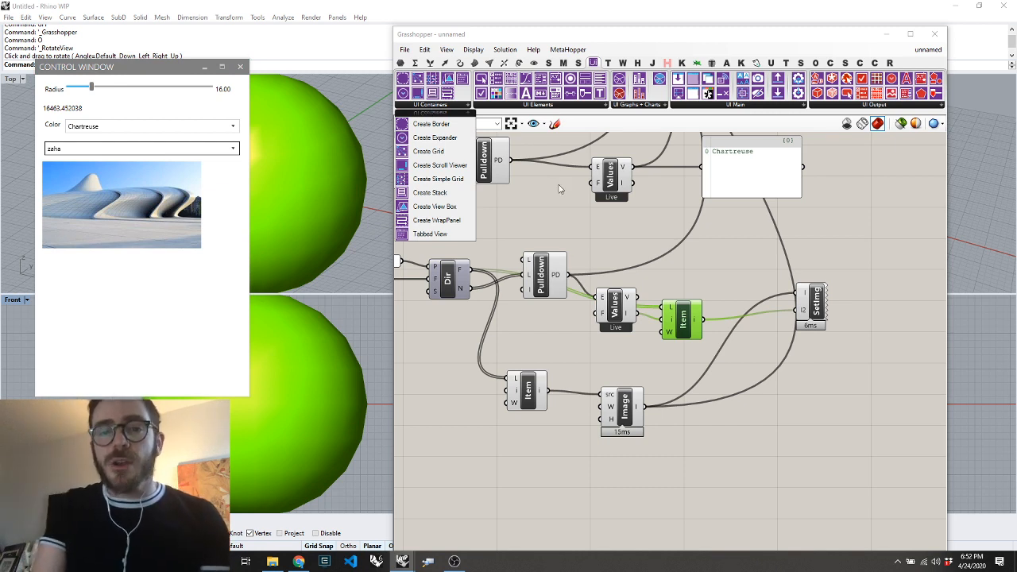
click(566, 451)
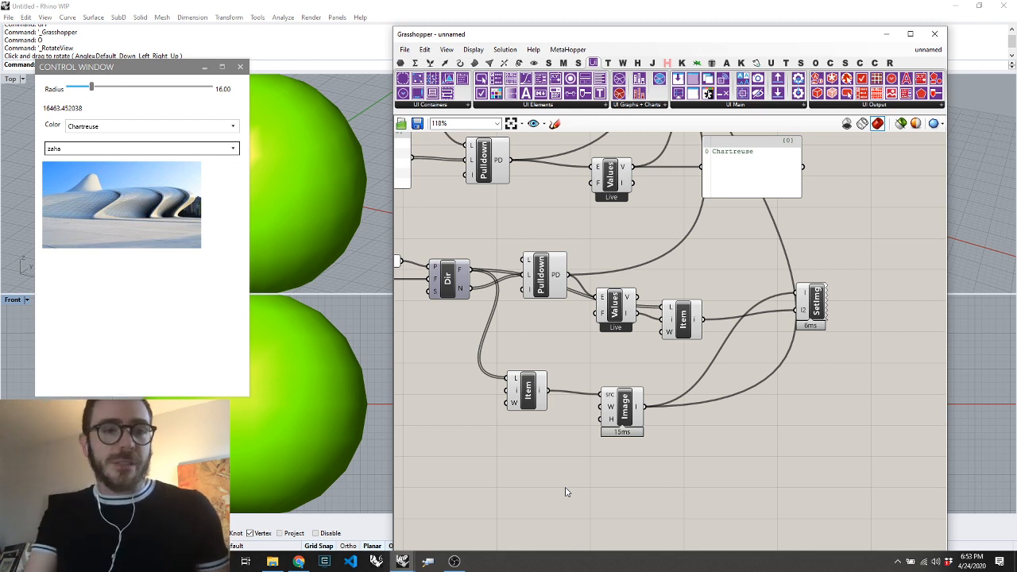
click(75, 70)
click(754, 376)
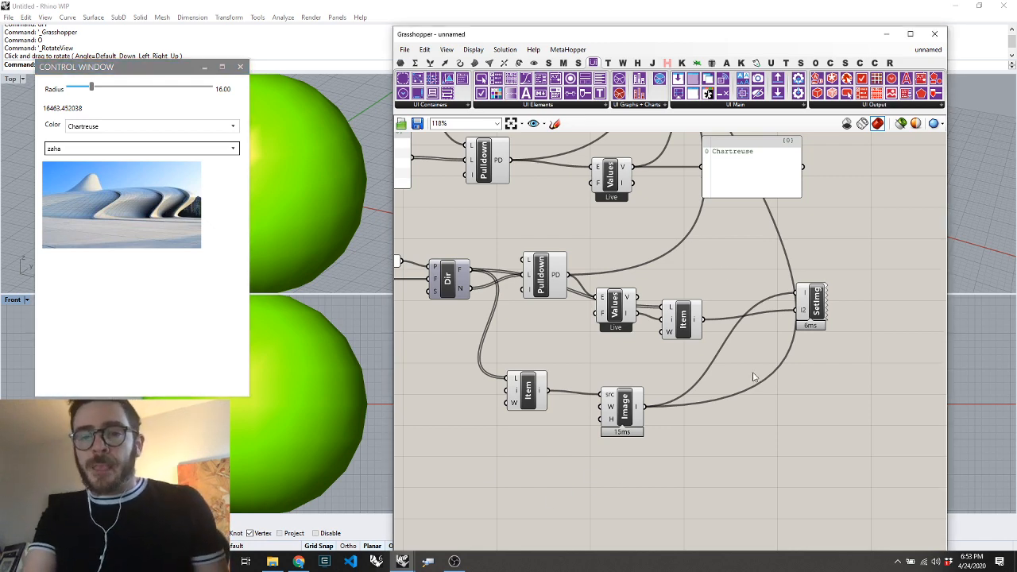
Place a Set Window Properties component above Add Elements and connect the Launch Window output to its window input
scroll(727, 384, down, 7)
scroll(721, 245, up, 5)
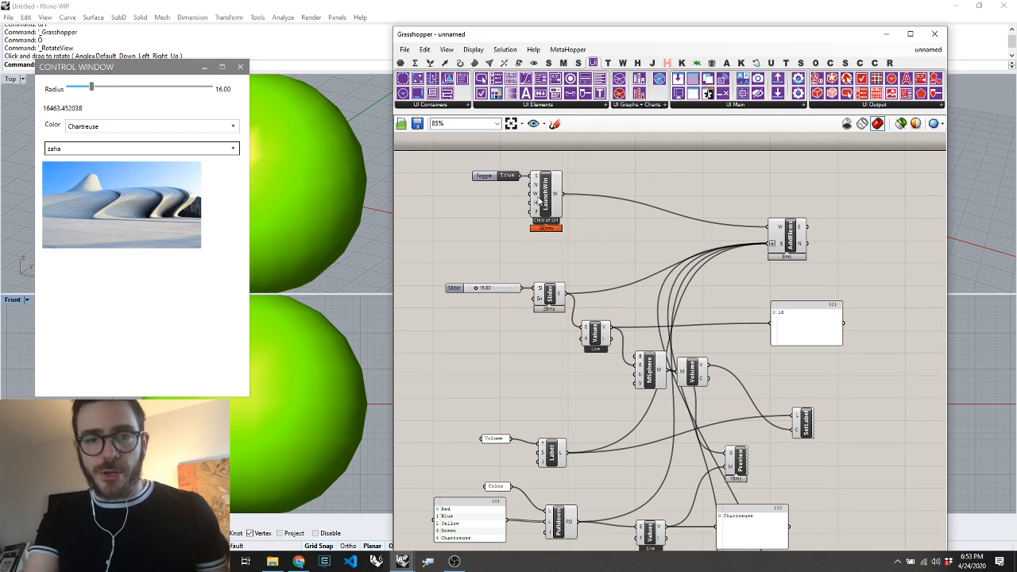
mouse_move(145, 73)
mouse_down()
mouse_move(116, 58)
mouse_move(137, 68)
mouse_up()
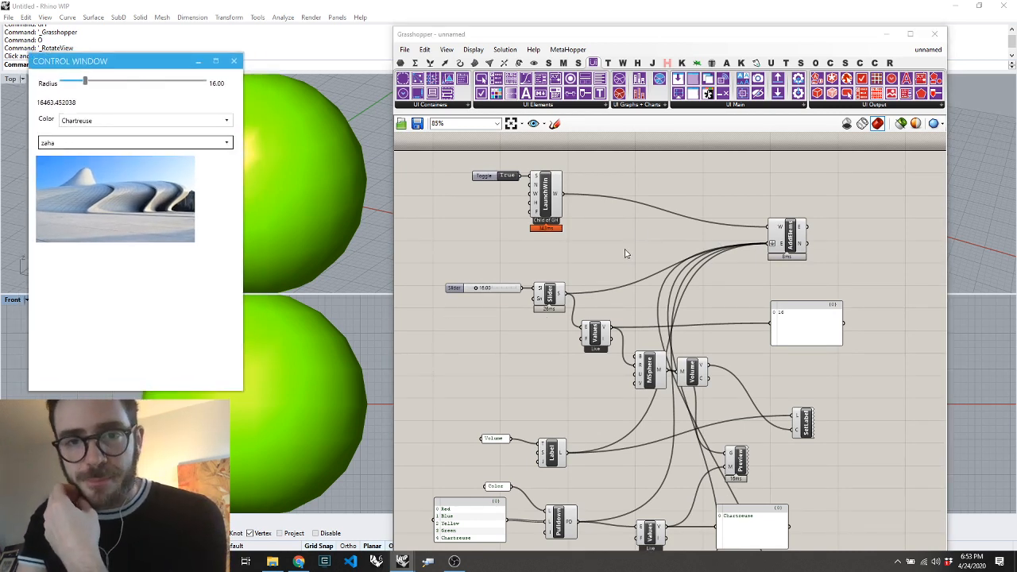
click(715, 105)
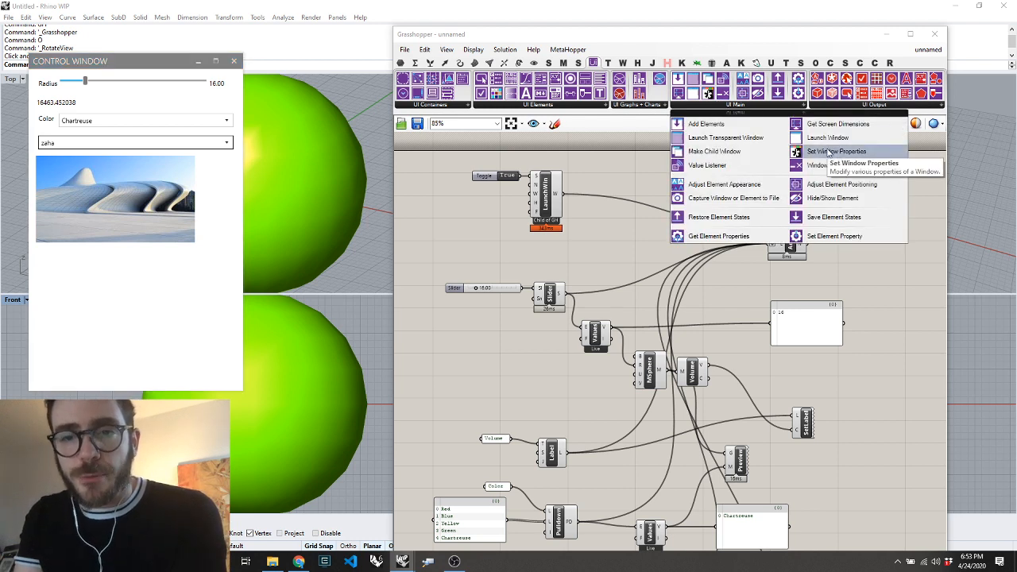
drag(829, 151, 720, 167)
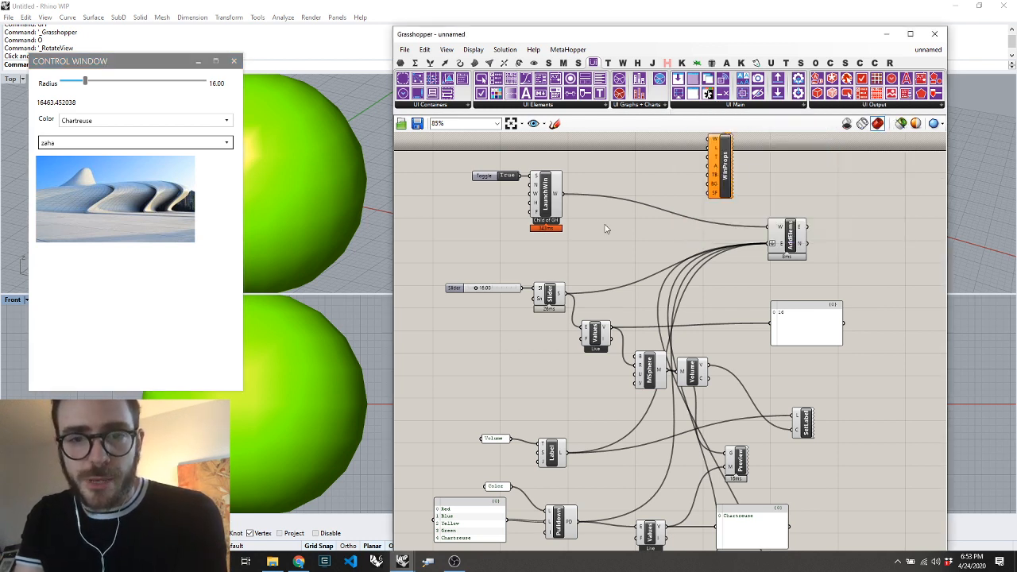
scroll(607, 229, down, 2)
scroll(671, 162, up, 2)
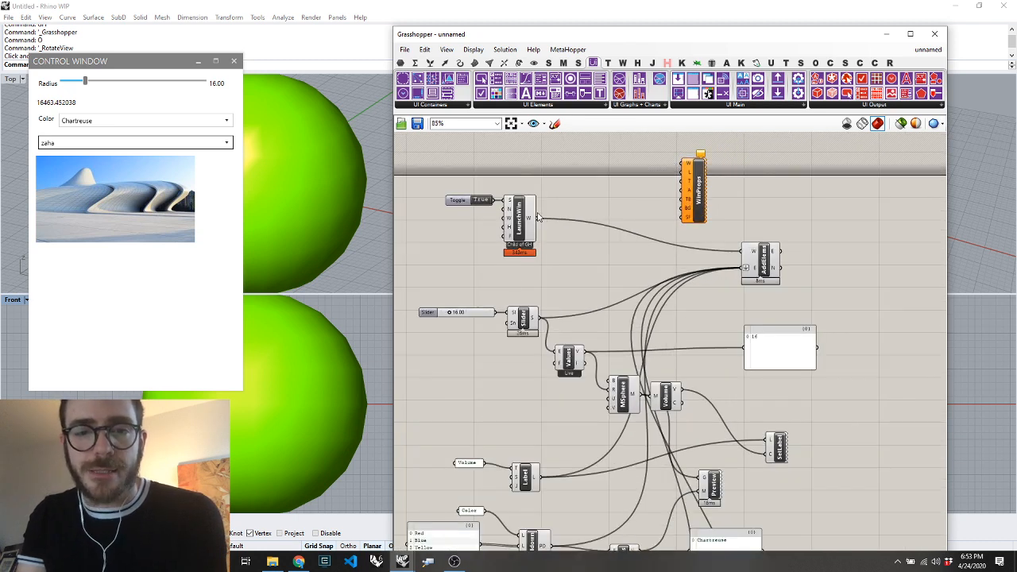
drag(537, 217, 685, 162)
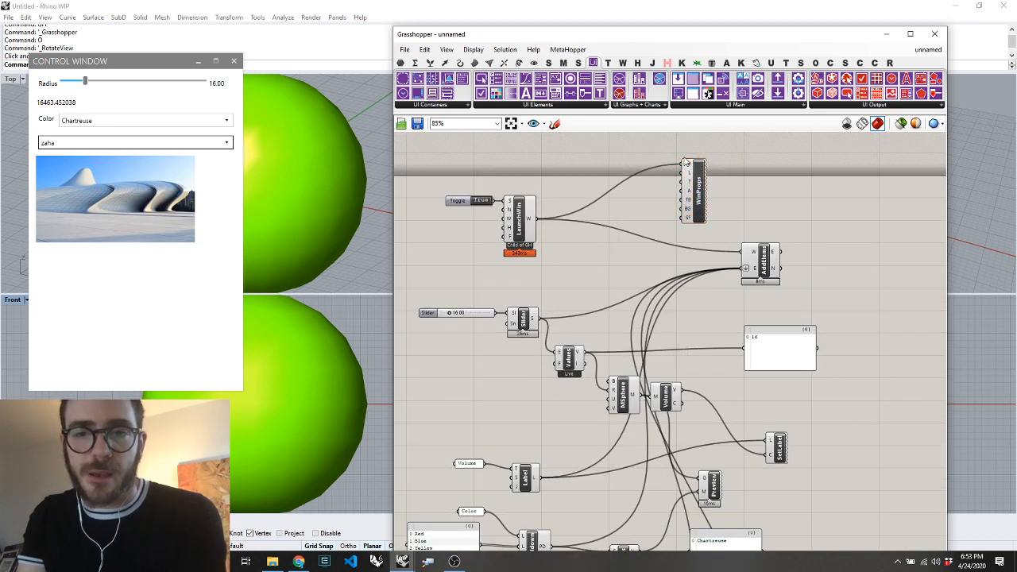
Add a Point parameter and connect it to the starting location input of Set Window Properties
mouse_move(690, 175)
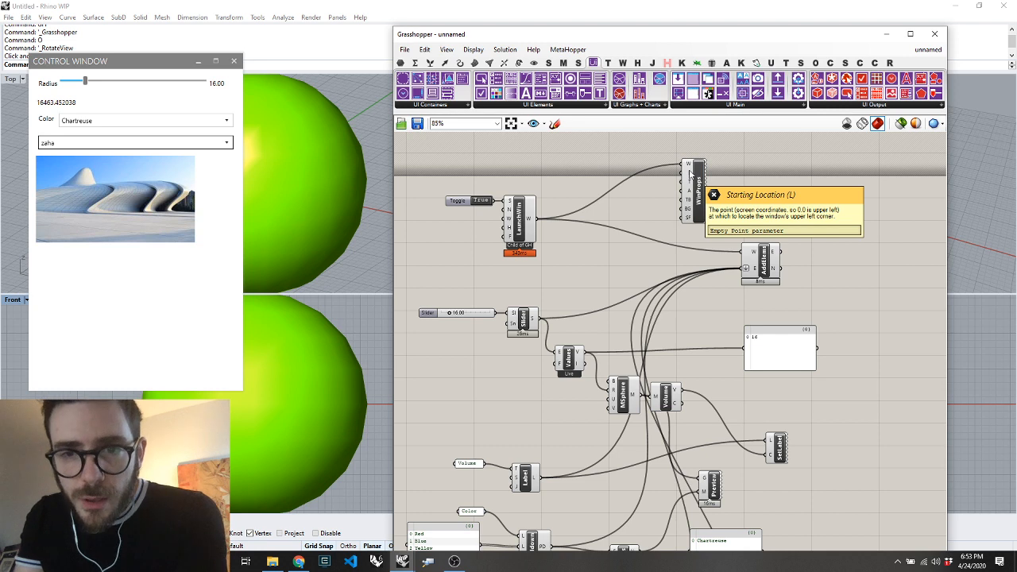
double_click(630, 193)
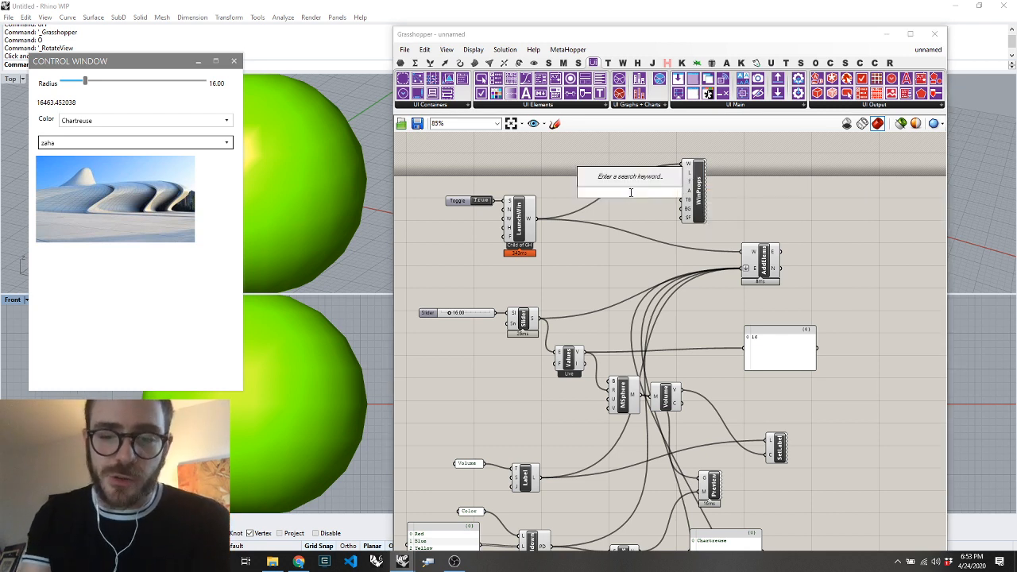
text(pt)
key(Return)
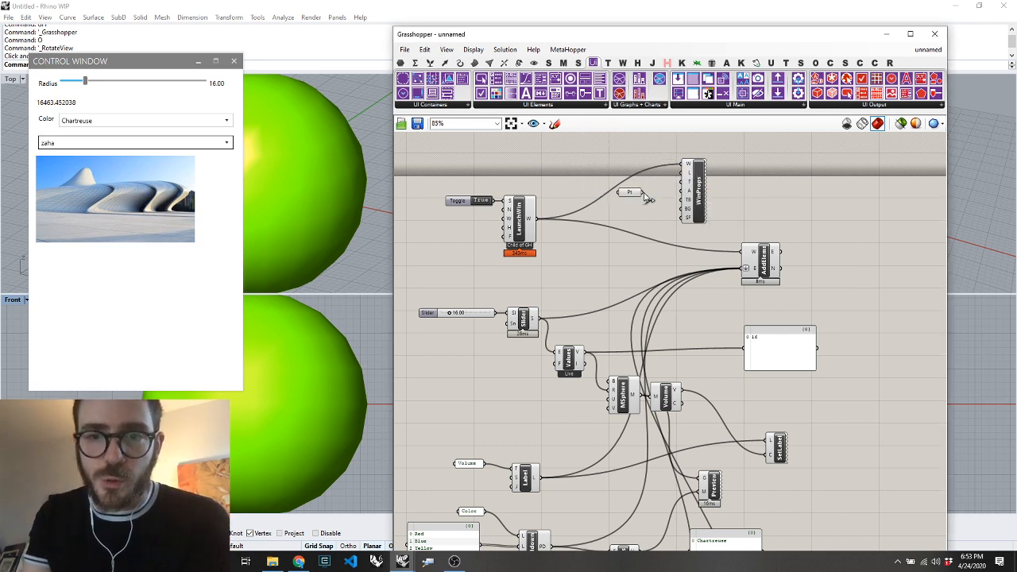
Move the Grasshopper window aside, switch the Perspective viewport beside the control window to Top view, and move the point to reposition the control window
drag(514, 36, 871, 56)
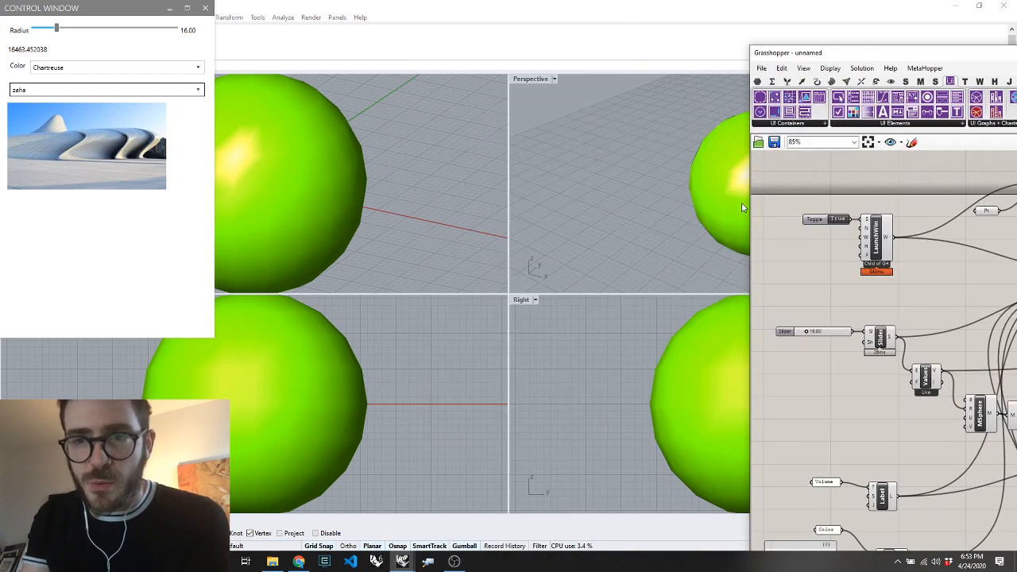
click(986, 211)
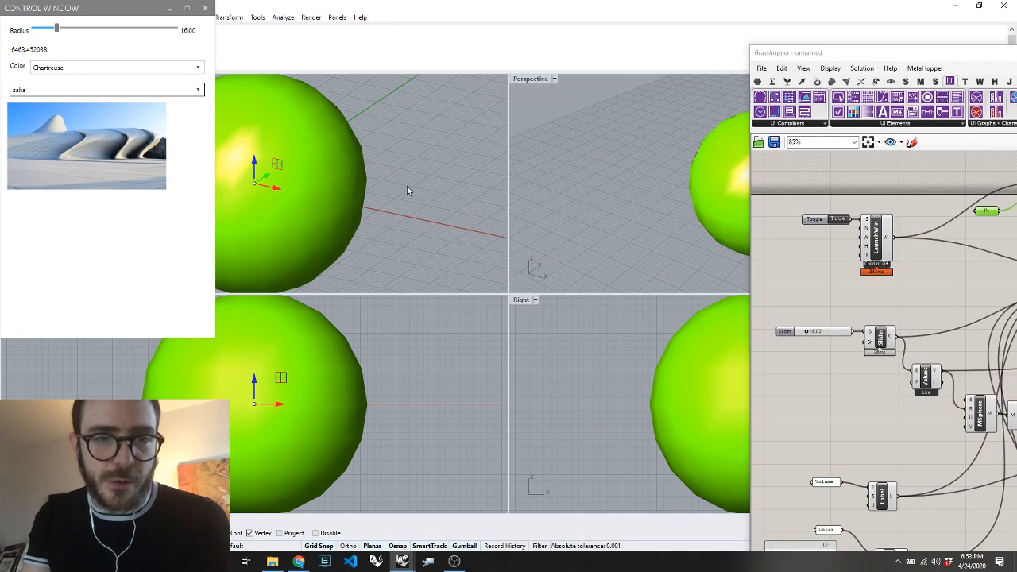
scroll(407, 186, down, 5)
scroll(407, 186, up, 3)
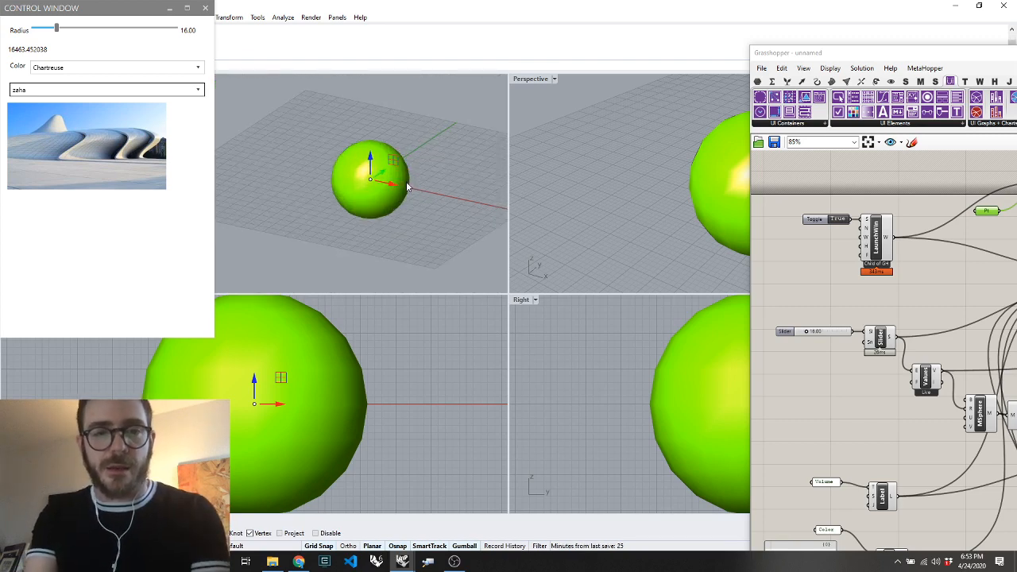
key(ctrl+F1)
scroll(375, 177, down, 6)
drag(388, 149, 432, 0)
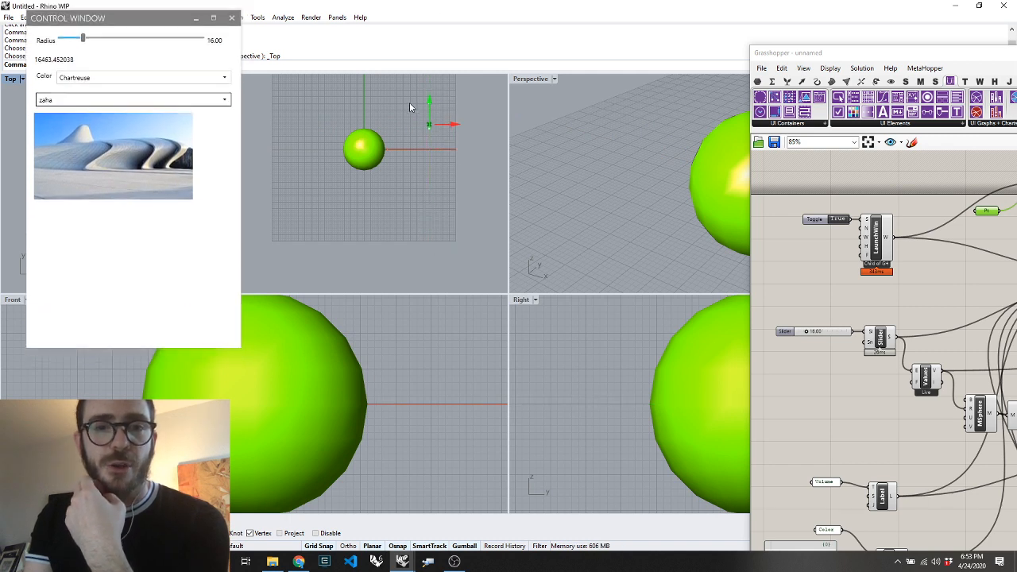
scroll(408, 199, down, 12)
scroll(412, 168, up, 10)
drag(392, 203, 376, 186)
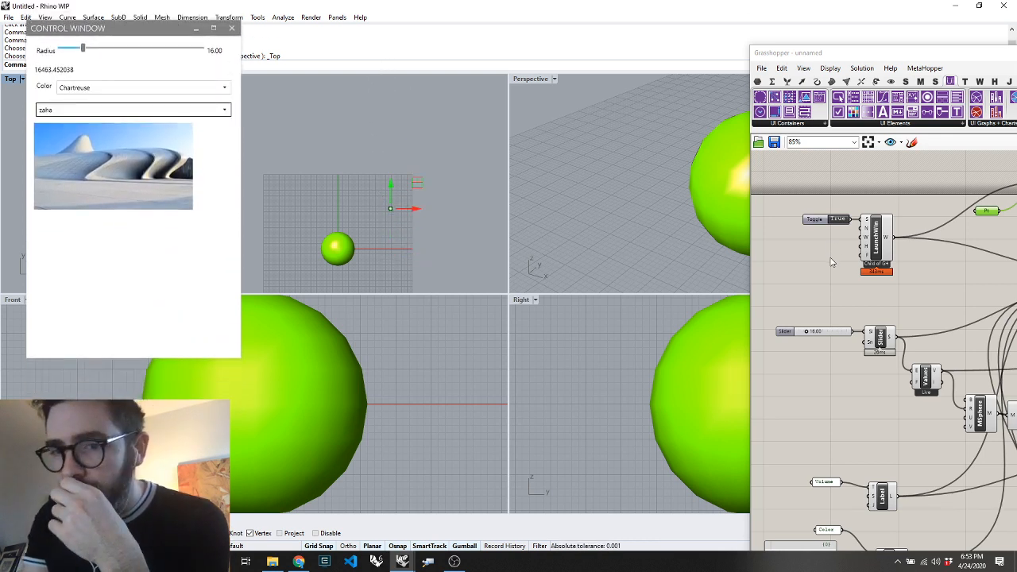
Set the theme input of Set Window Properties to Dark
scroll(970, 221, up, 5)
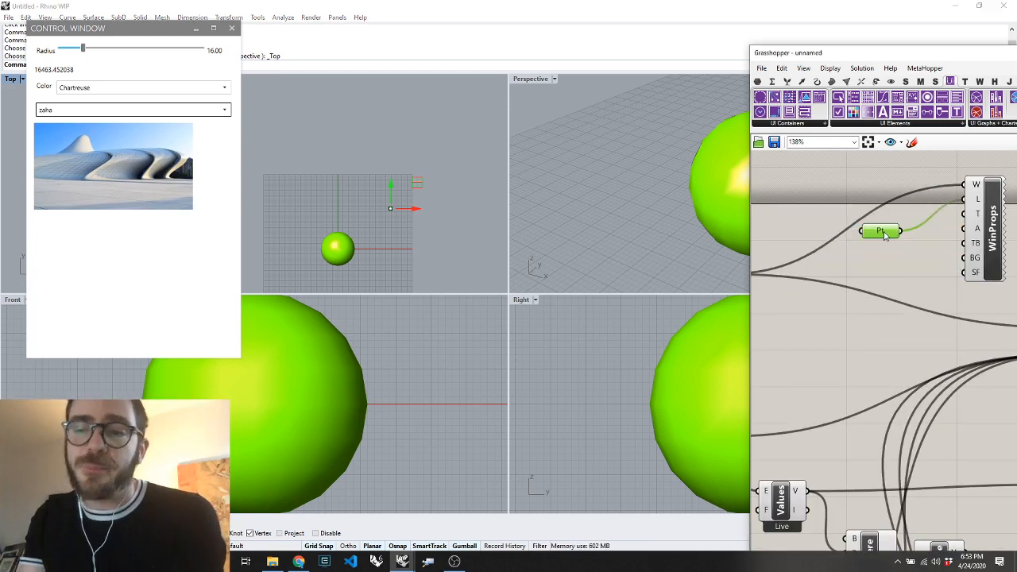
right_click(976, 221)
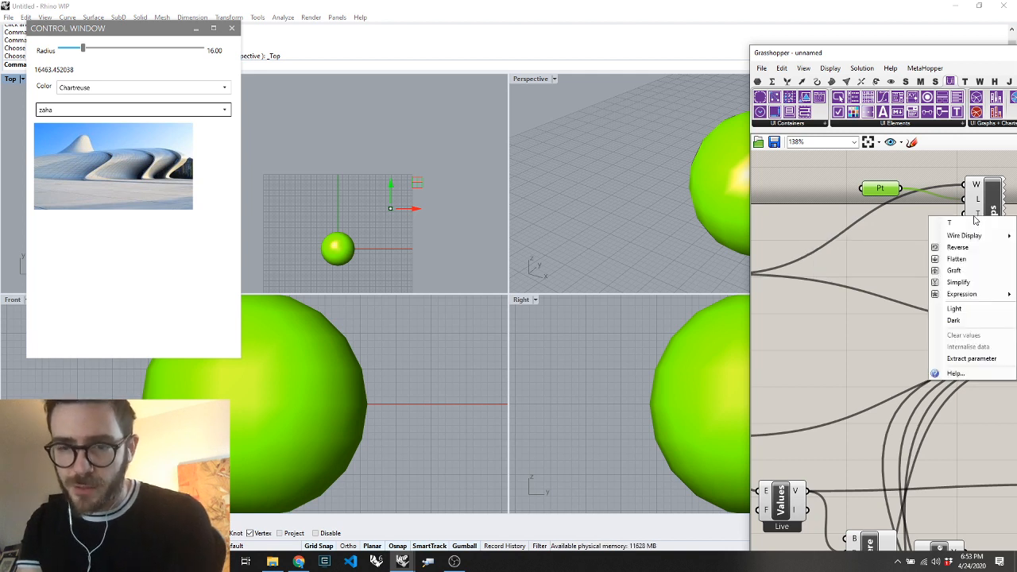
click(955, 320)
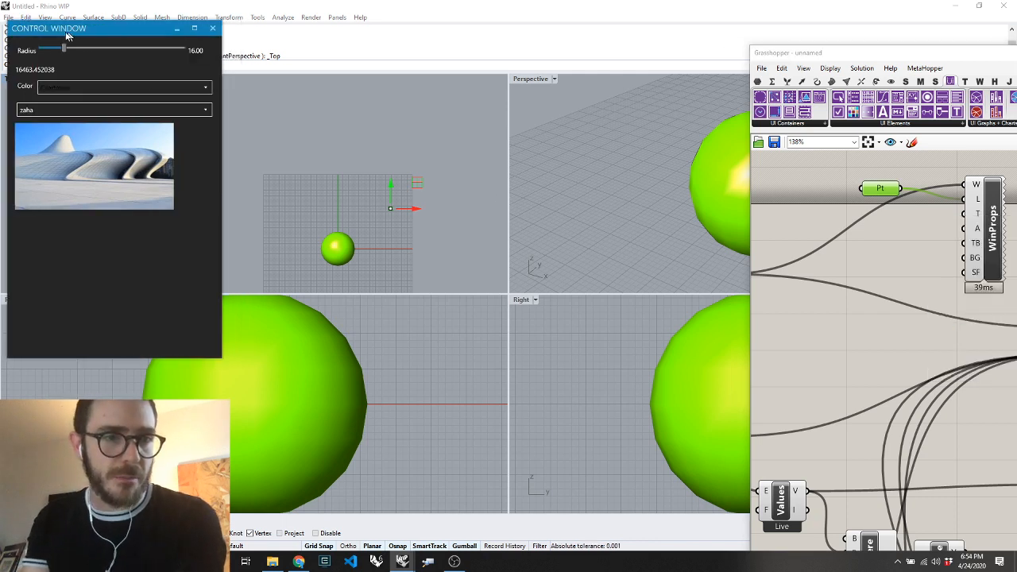
Move the control window into clear view and check its dark Color dropdown by choosing Chartreuse again
drag(101, 37, 102, 48)
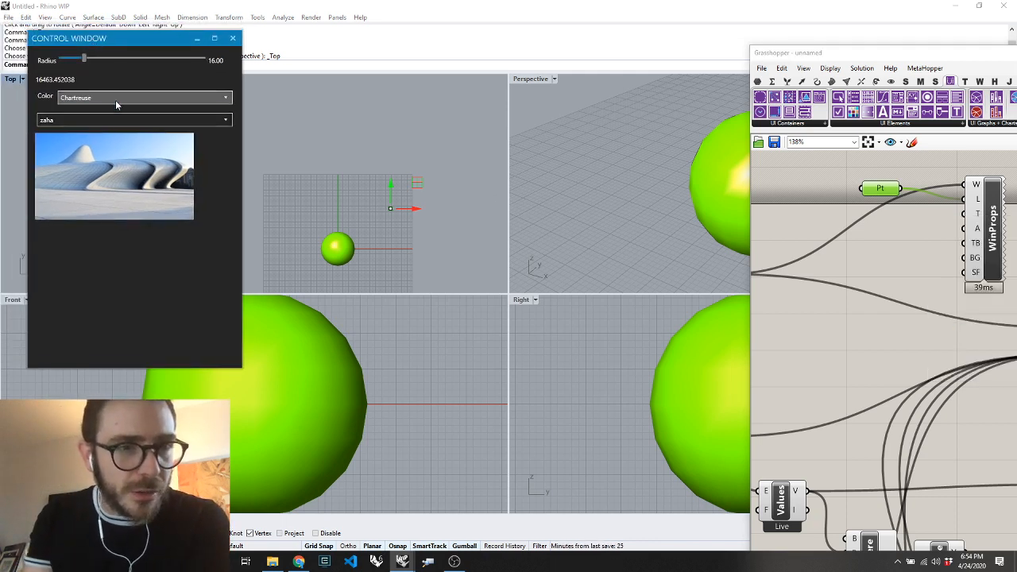
click(116, 97)
click(119, 157)
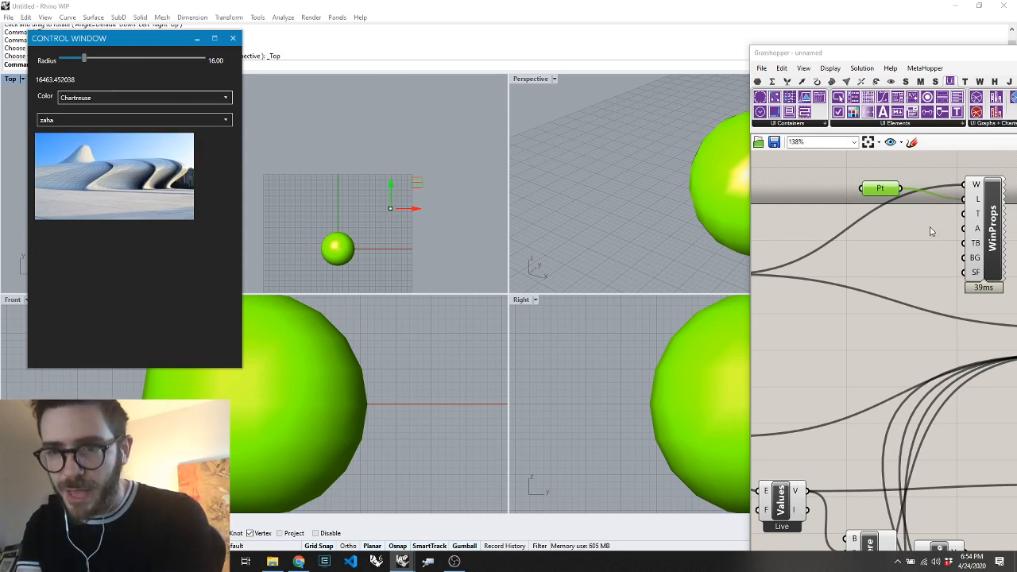
click(931, 231)
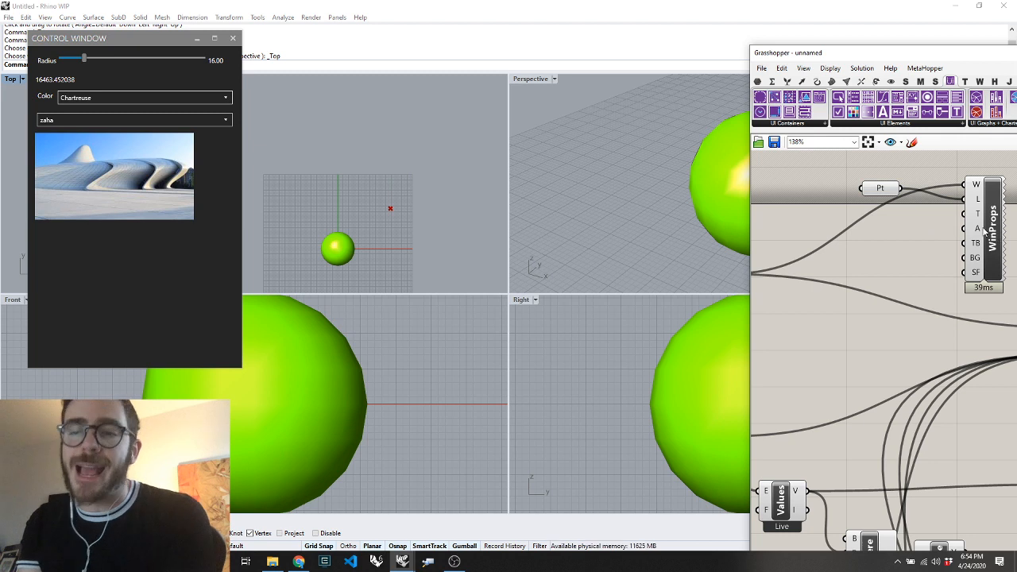
right_click(979, 229)
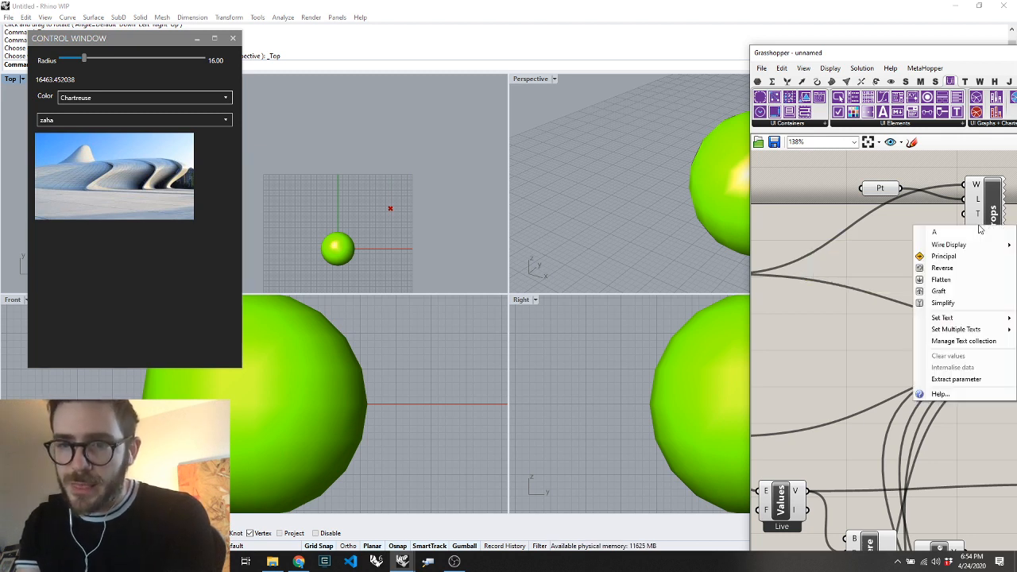
click(899, 213)
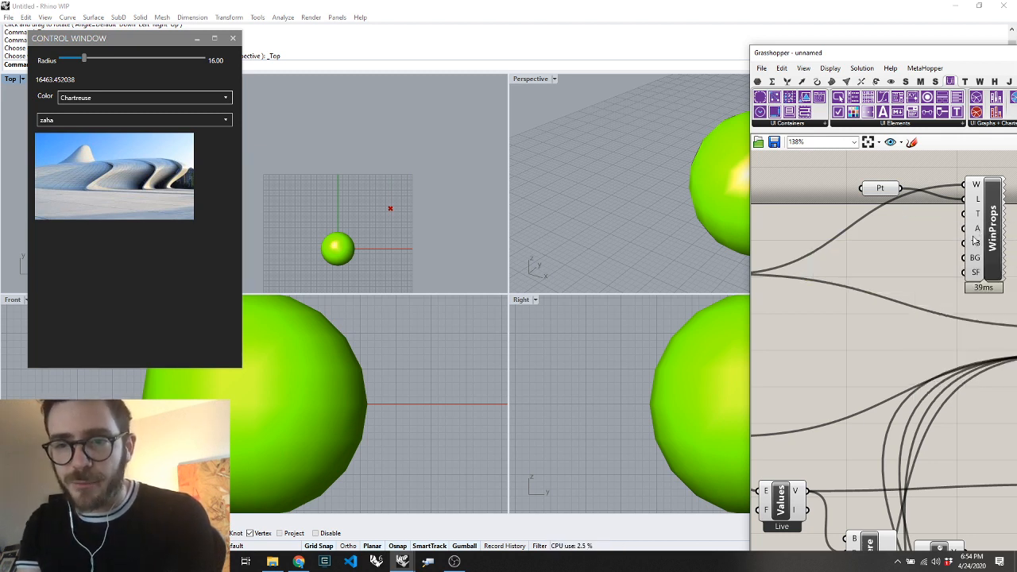
Create an accent color list from Set Window Properties and connect it, with Amber selected, to the accent input
mouse_move(993, 246)
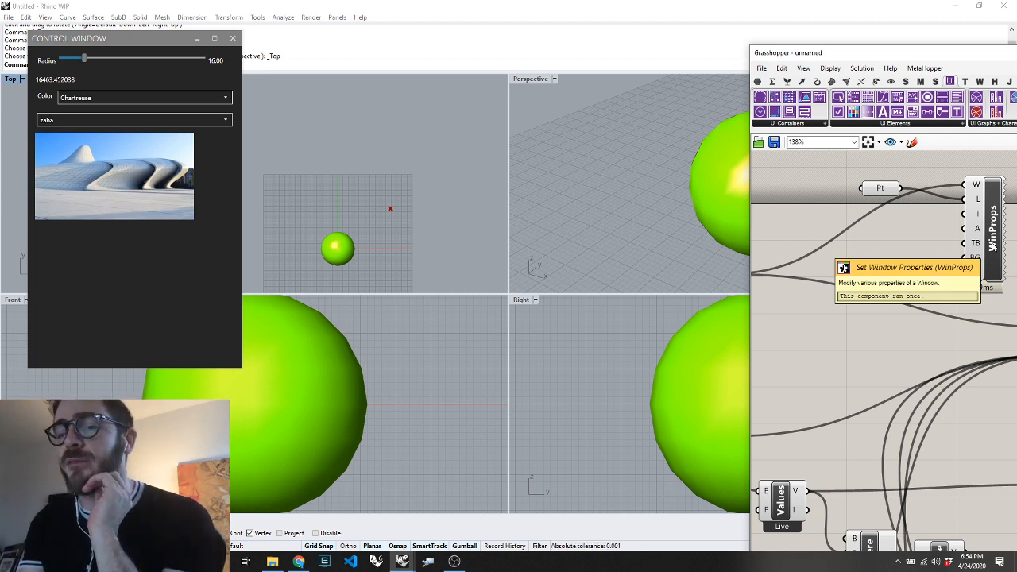
right_click(993, 247)
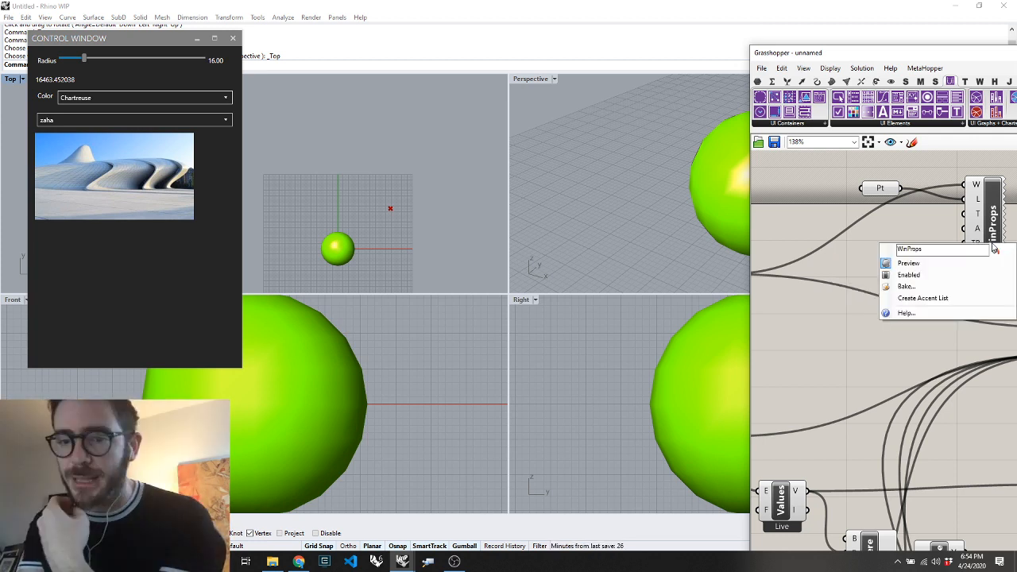
click(930, 298)
scroll(926, 291, down, 2)
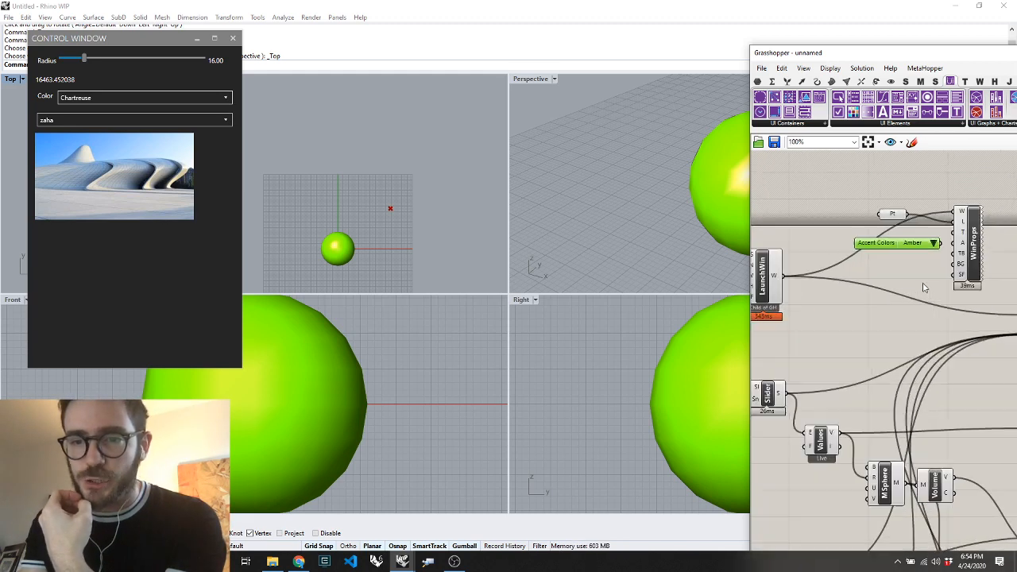
drag(907, 241, 961, 226)
scroll(954, 267, up, 3)
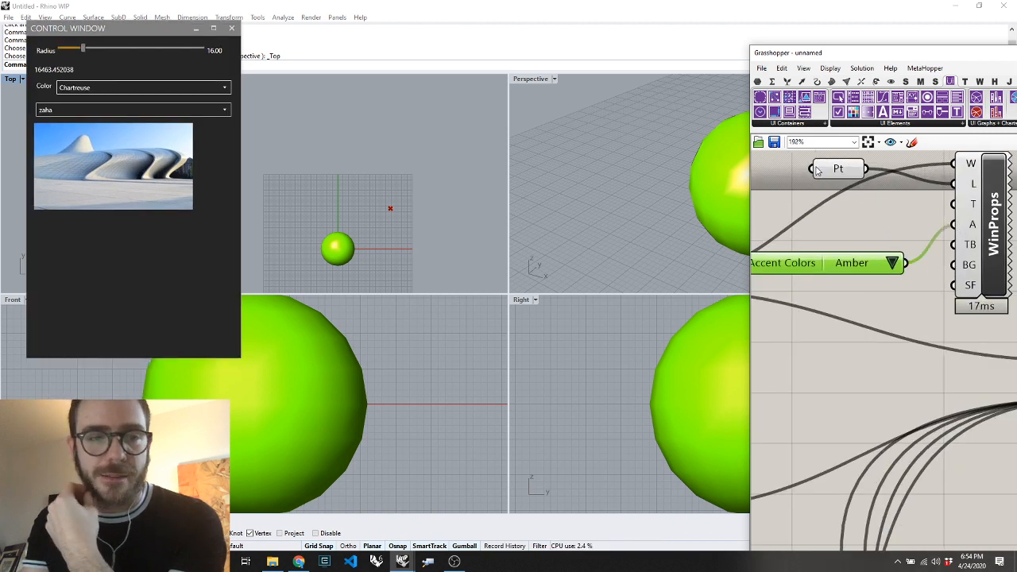
Check the control window's Amber accent, change the accent color to Emerald, and move the Grasshopper window over the Right viewport area
click(160, 32)
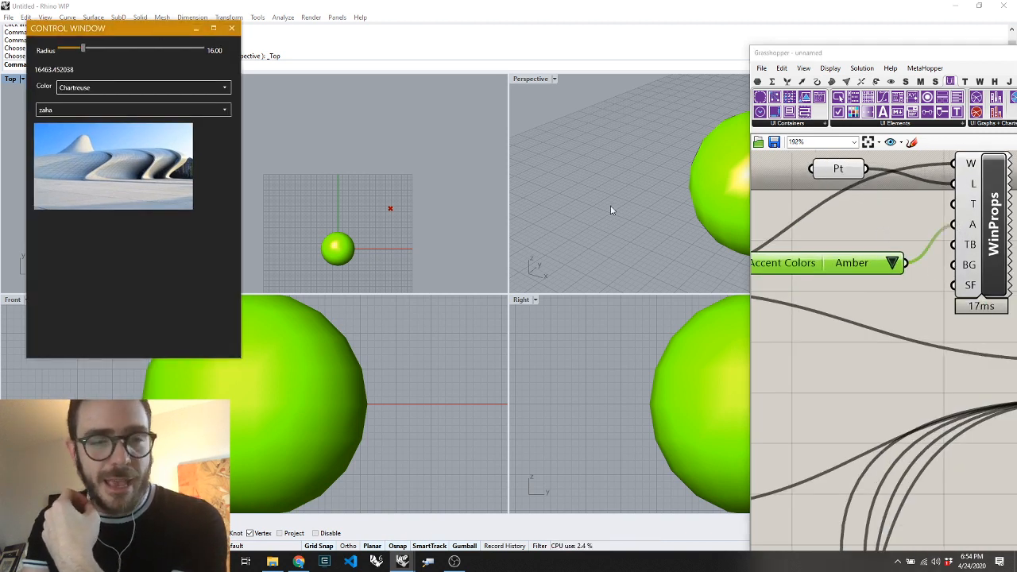
click(892, 263)
click(926, 340)
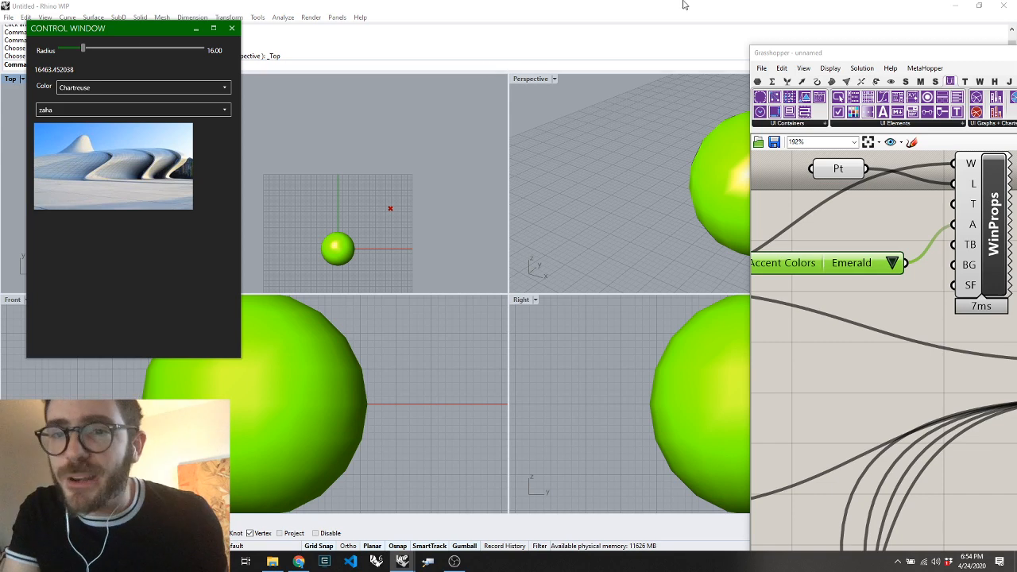
drag(791, 53, 527, 24)
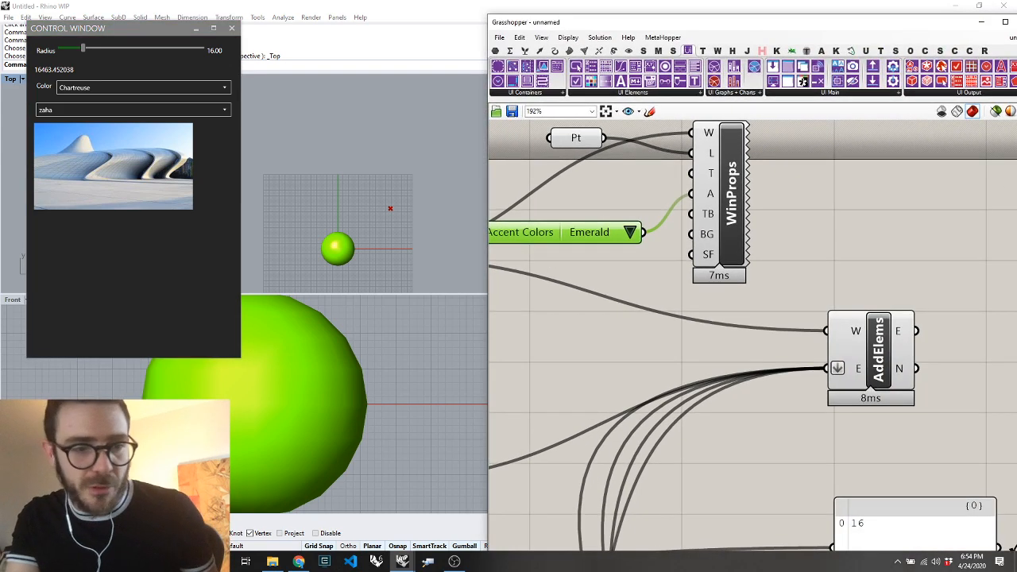
Find Visual Studio 2017 through the system search and launch it
key(super)
text(vi)
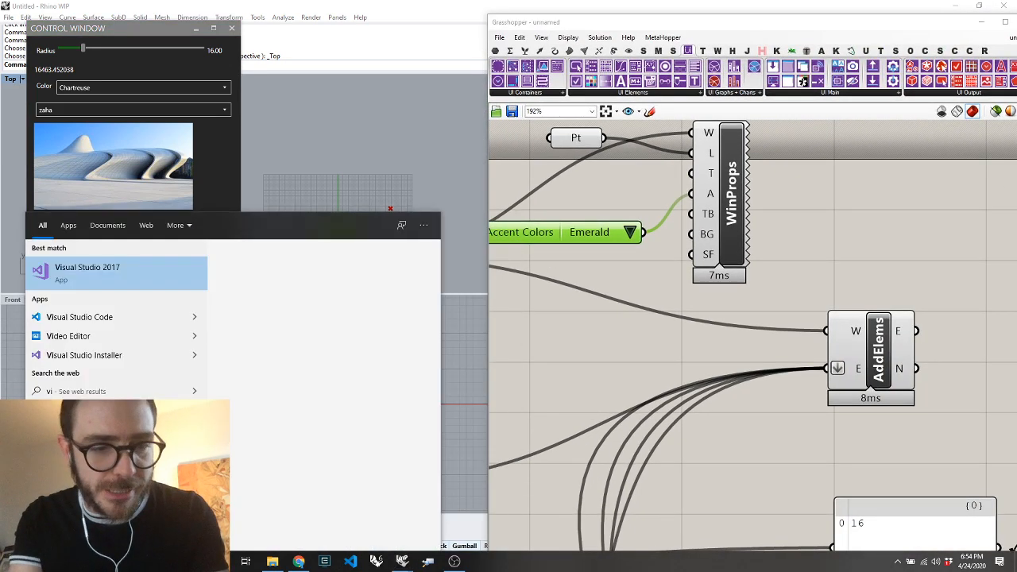
text(s)
key(Down)
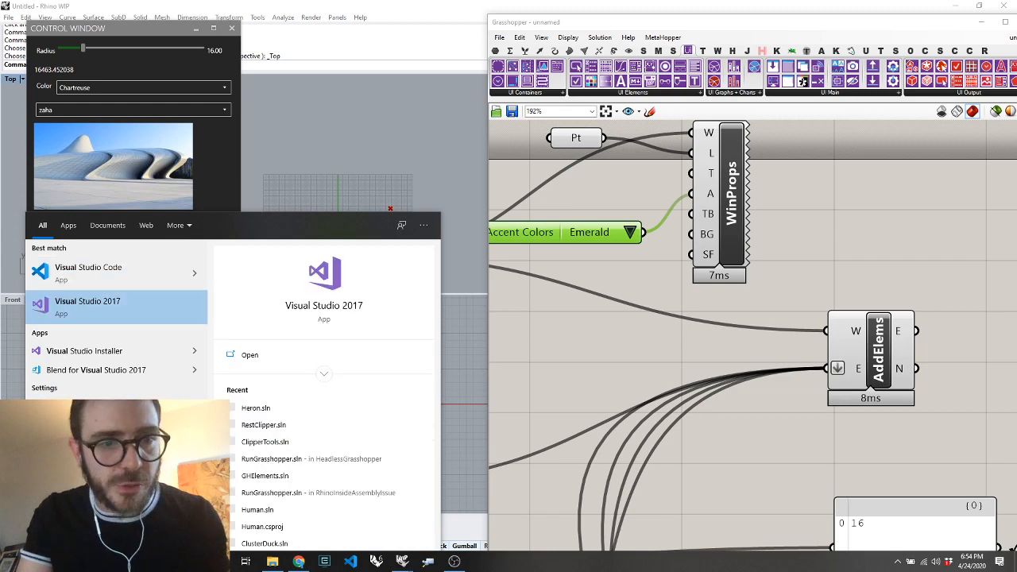
key(Return)
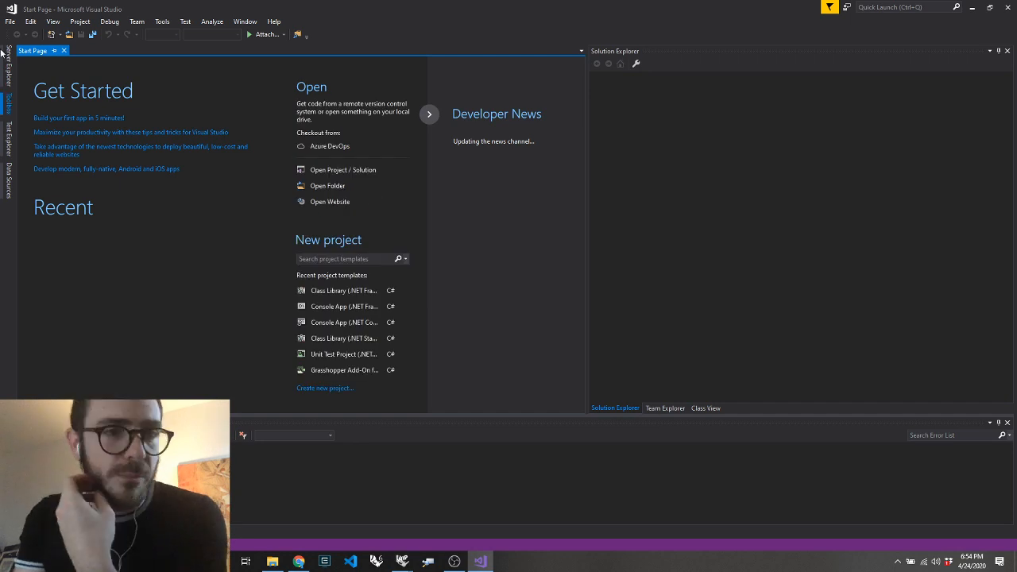
Create a new Visual C# WPF App (.NET Framework) project named WpfApp1
click(11, 22)
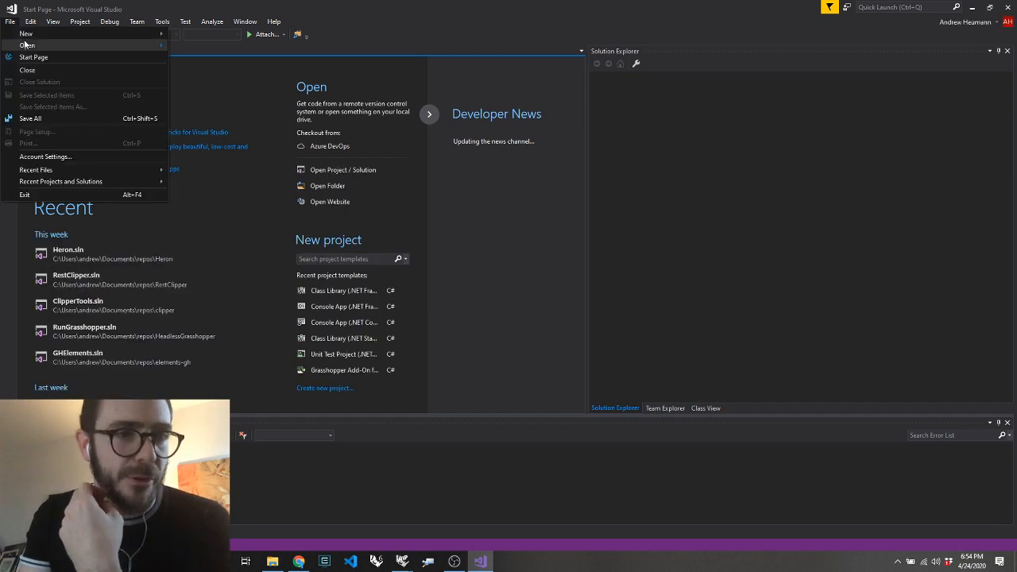
mouse_move(26, 35)
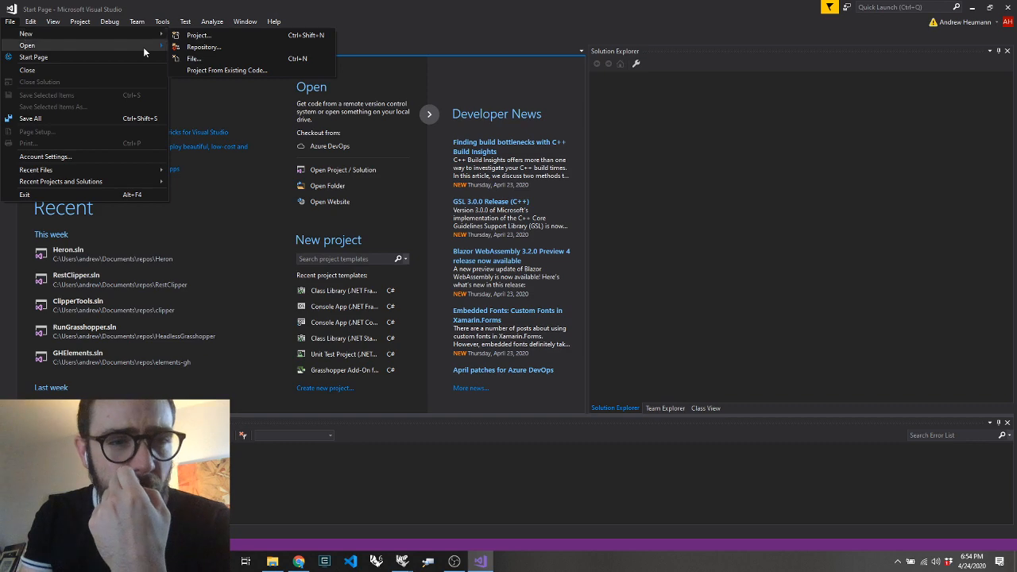
click(199, 35)
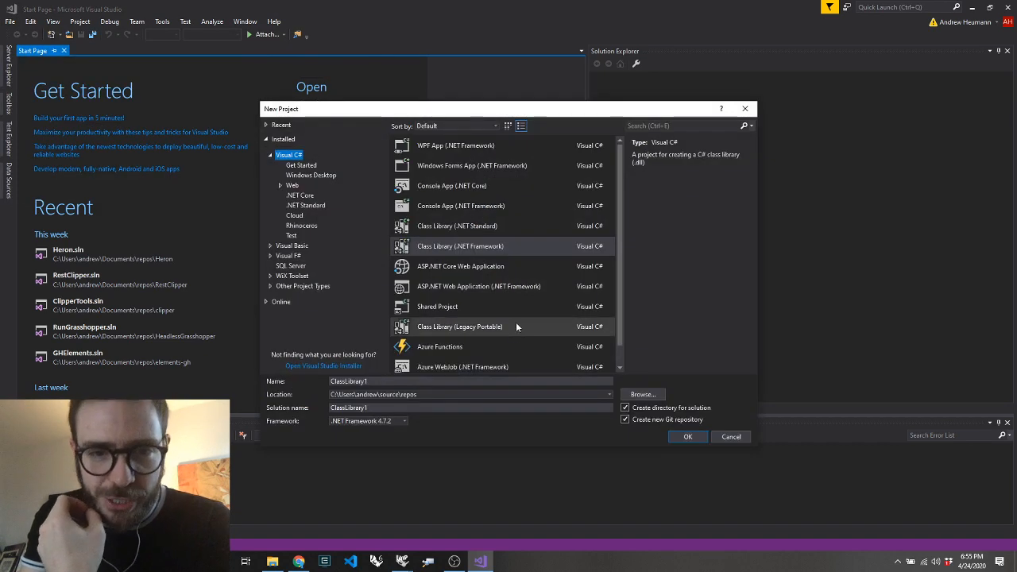
click(501, 146)
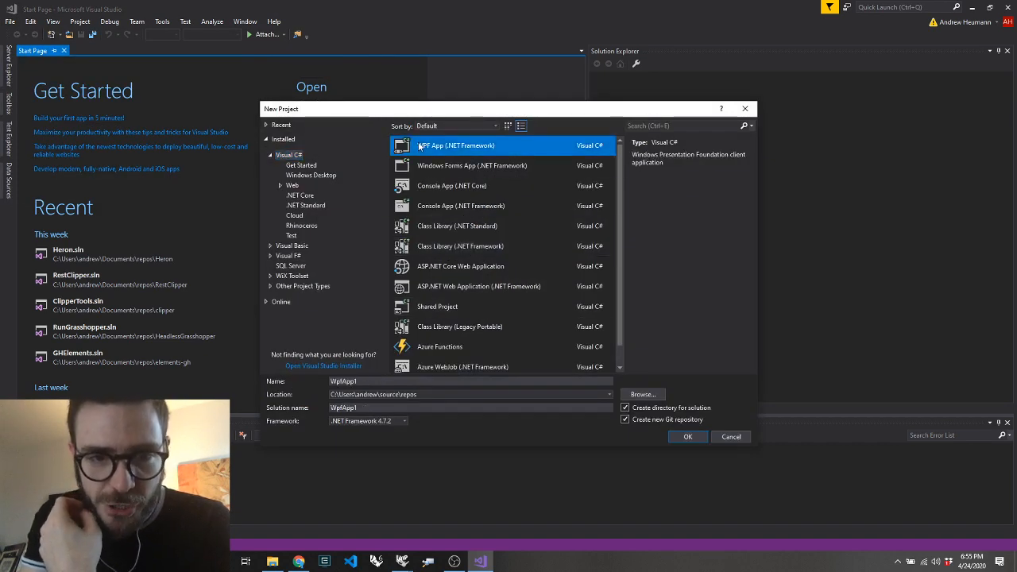
click(685, 437)
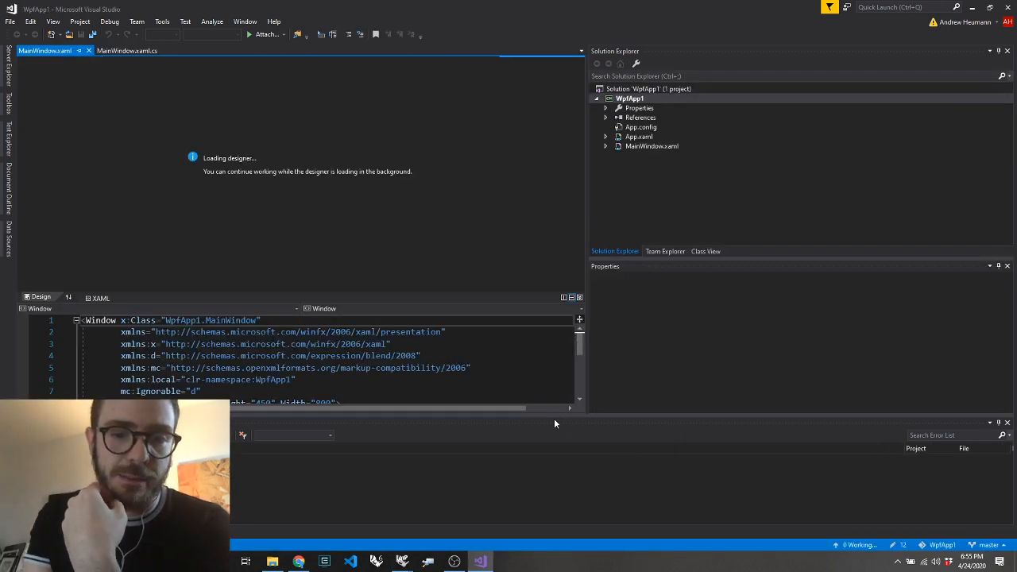
Adjust the designer, XAML and error list pane sizes, and add a TabControl to the window at about margin 64,170
drag(555, 416, 560, 493)
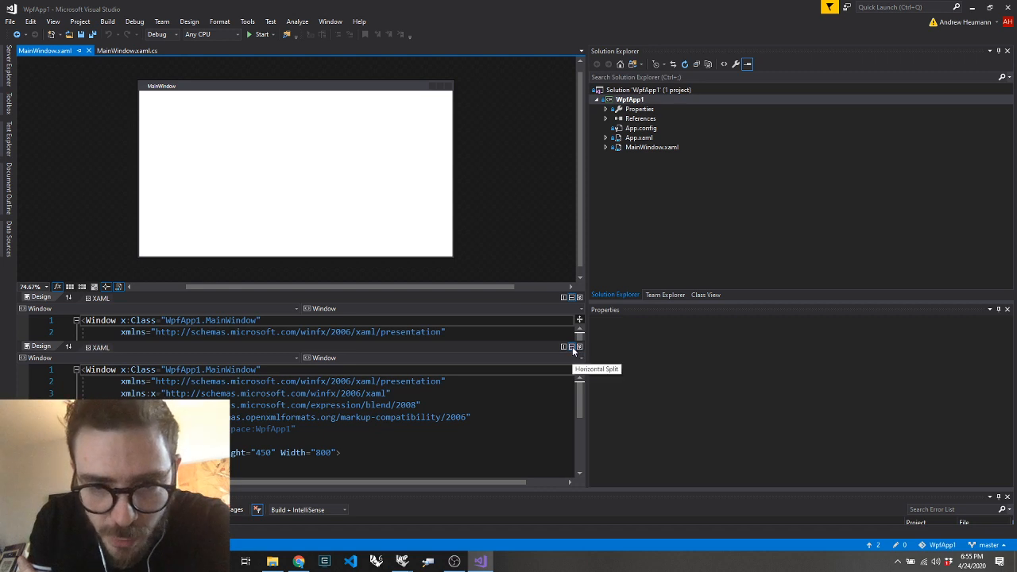
click(530, 375)
drag(530, 375, 528, 200)
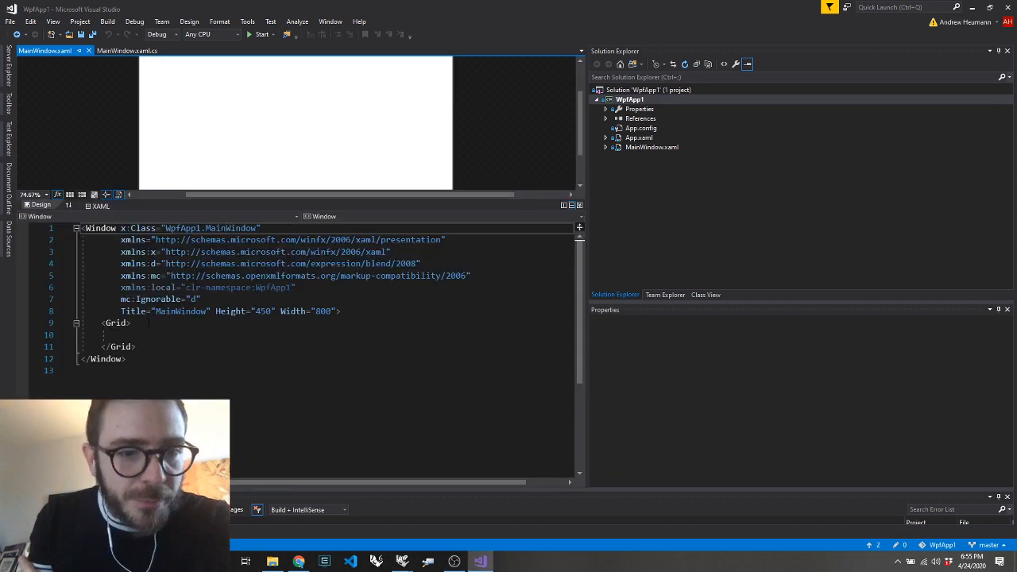
drag(257, 200, 257, 308)
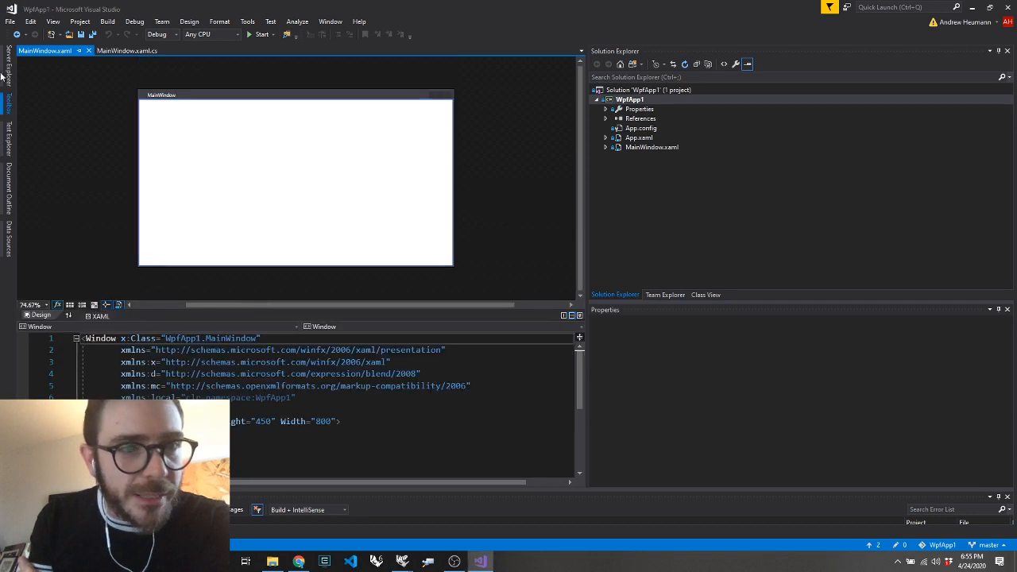
click(9, 101)
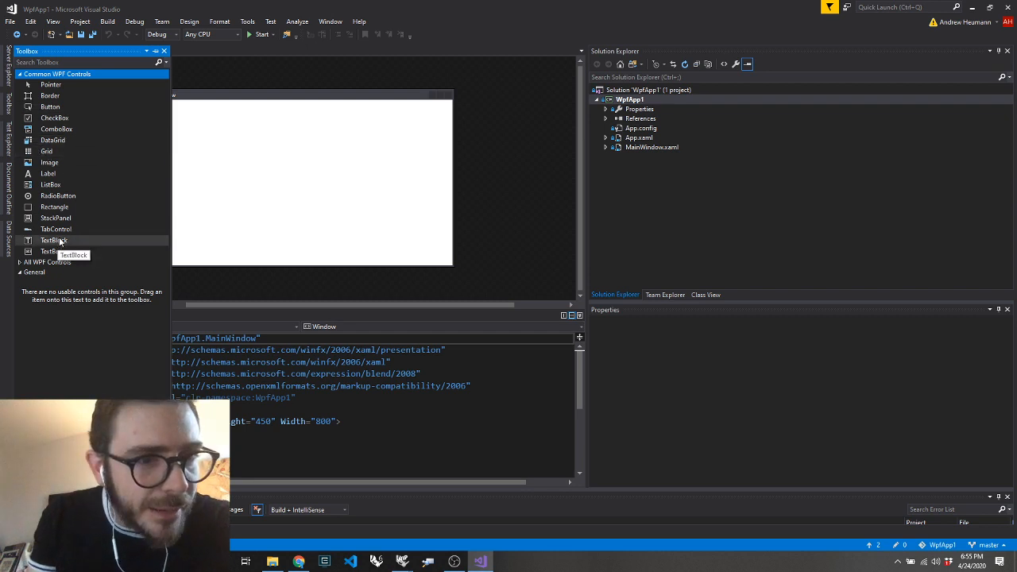
drag(55, 231, 164, 187)
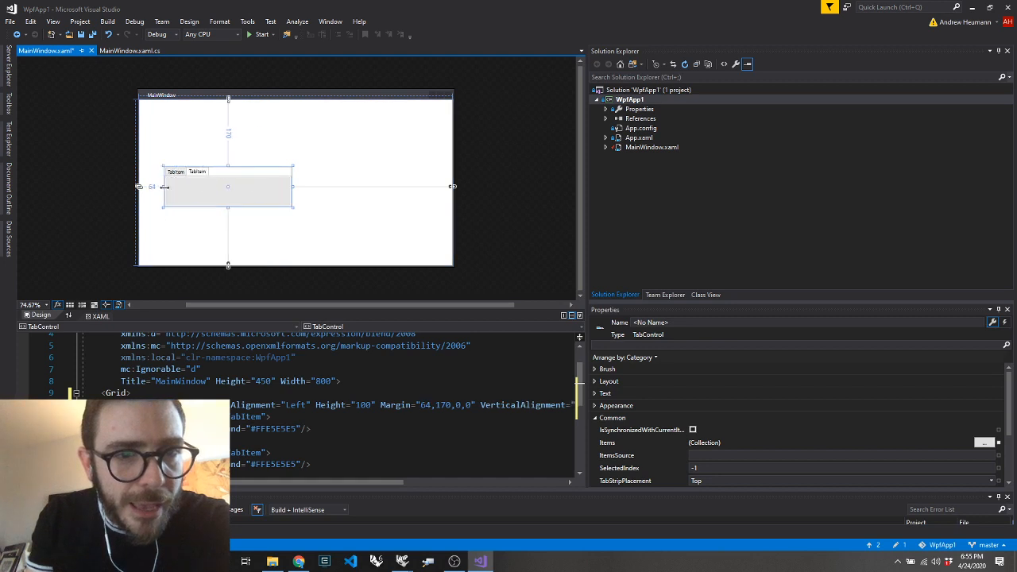
Add a ScrollViewer to the right of the TabControl and extend it upward to a height of about 225
click(8, 105)
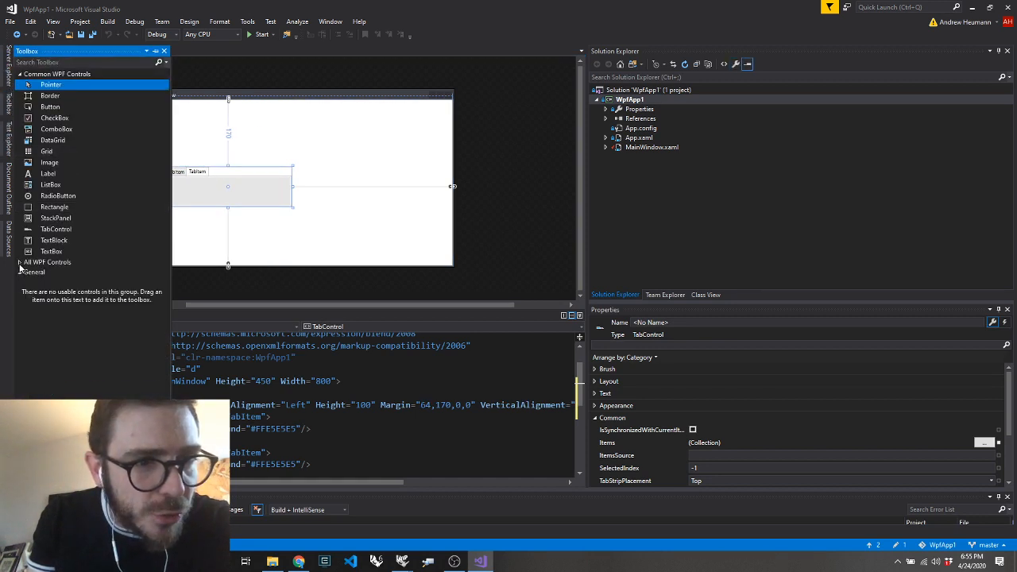
click(47, 263)
scroll(96, 230, down, 6)
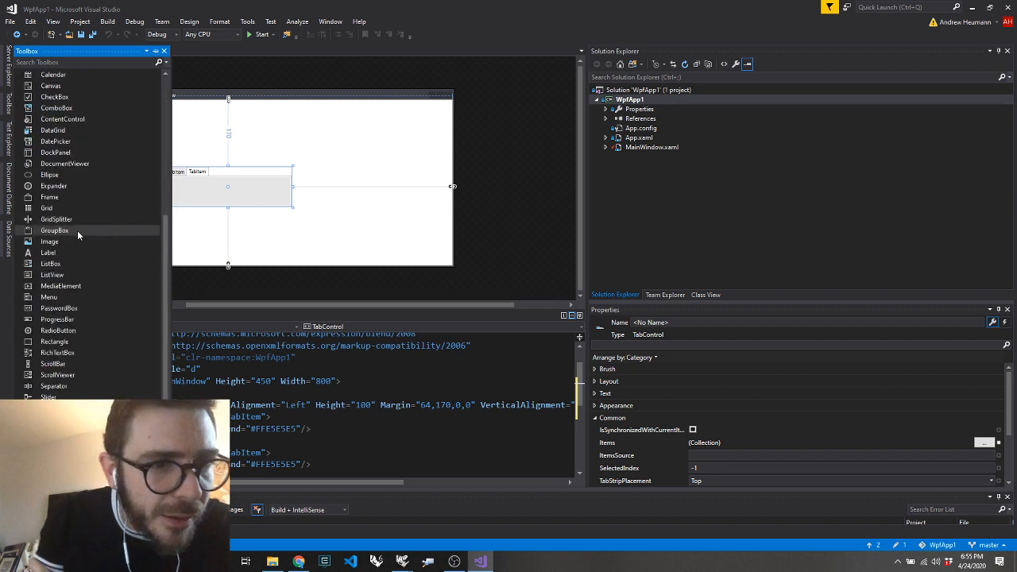
scroll(77, 307, down, 2)
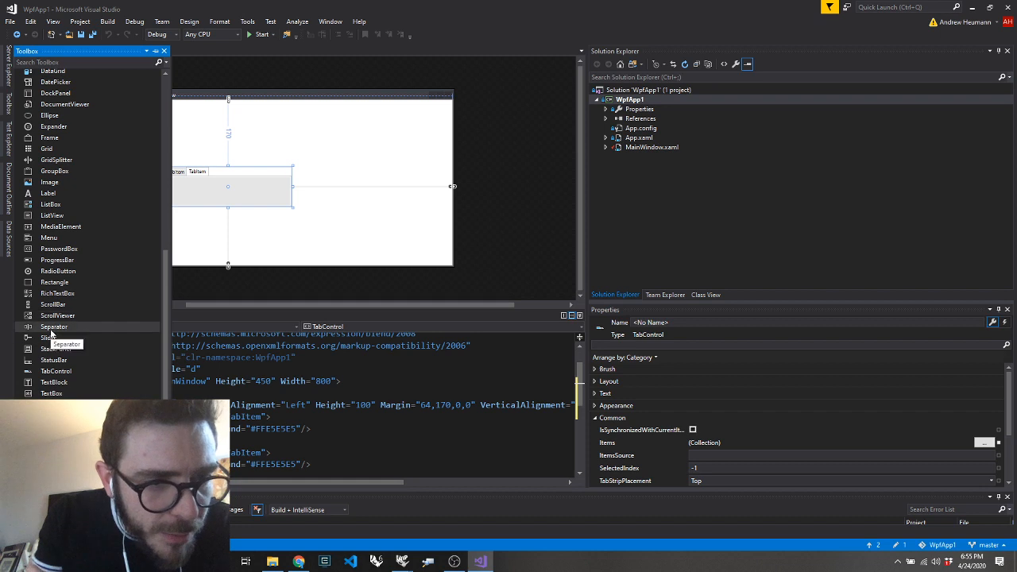
drag(52, 321, 331, 200)
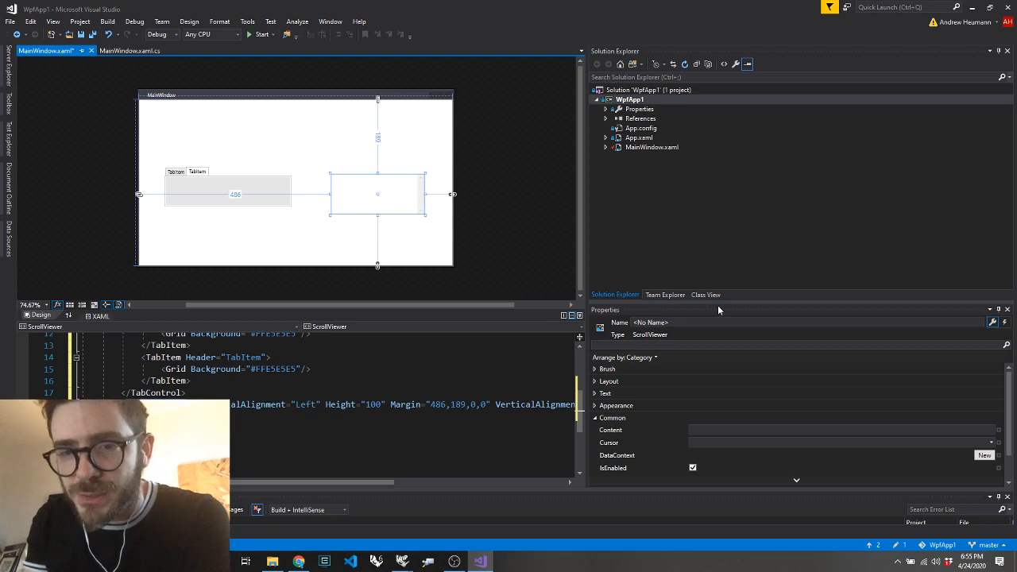
drag(718, 305, 719, 173)
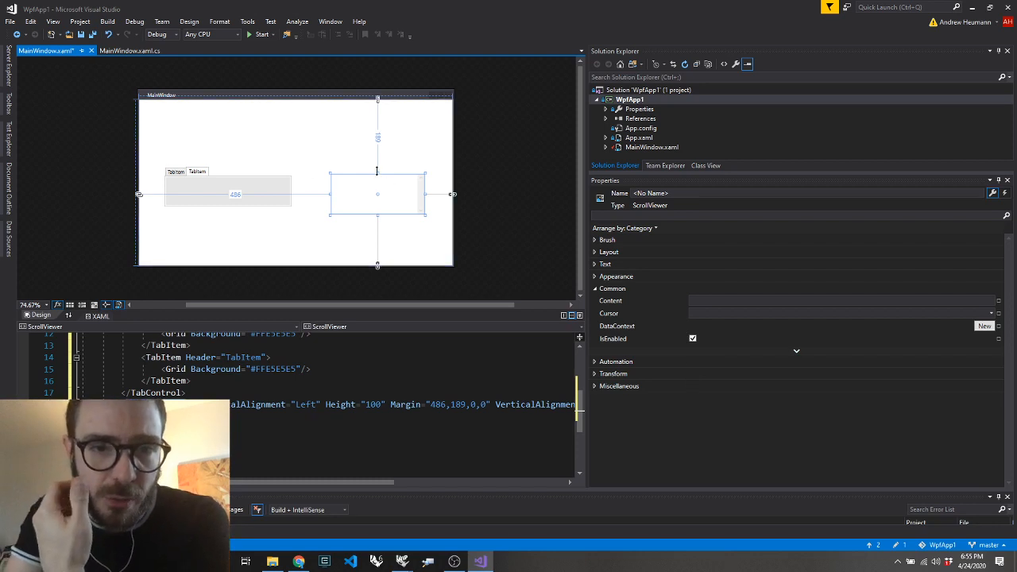
drag(370, 174, 370, 124)
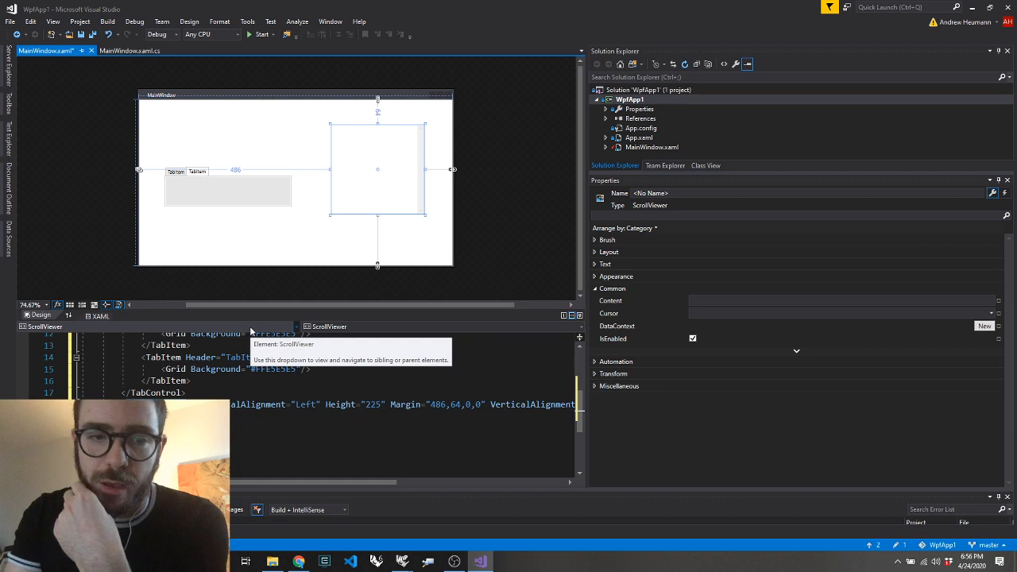
Search the control list for "ell", add an Ellipse inside the ScrollViewer, and widen it to about 480
click(9, 104)
click(58, 63)
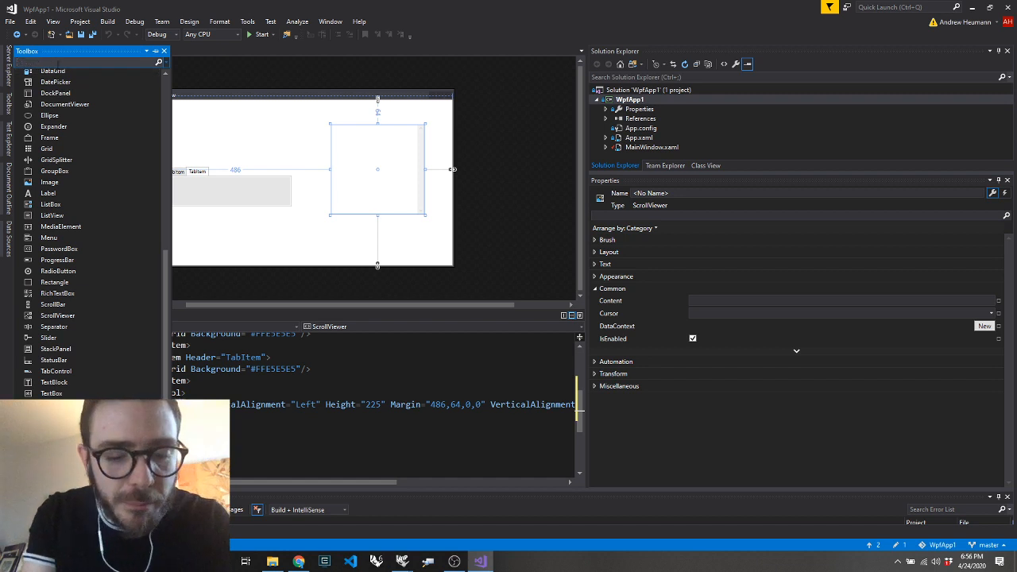
text(ell)
key(Return)
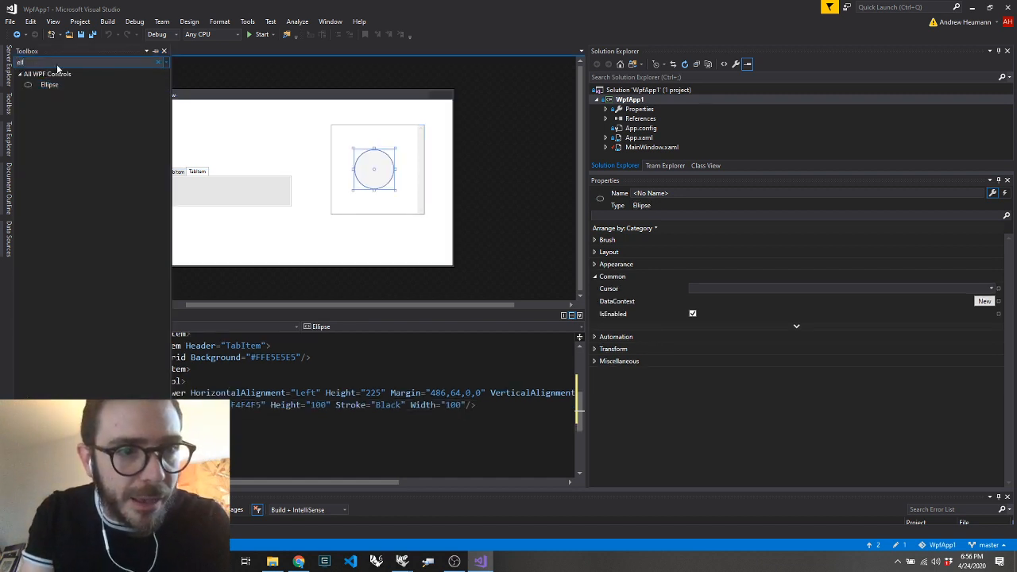
click(374, 171)
drag(382, 168, 203, 174)
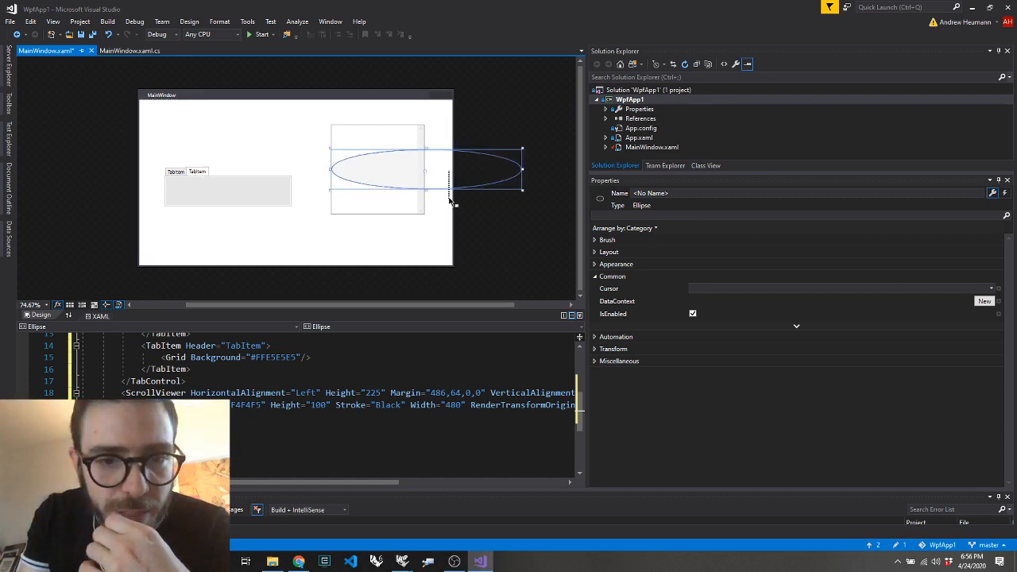
Move the Ellipse line in the XAML below the closing ScrollViewer tag so the Ellipse sits directly in the Grid
click(453, 202)
click(126, 405)
key(alt+Down)
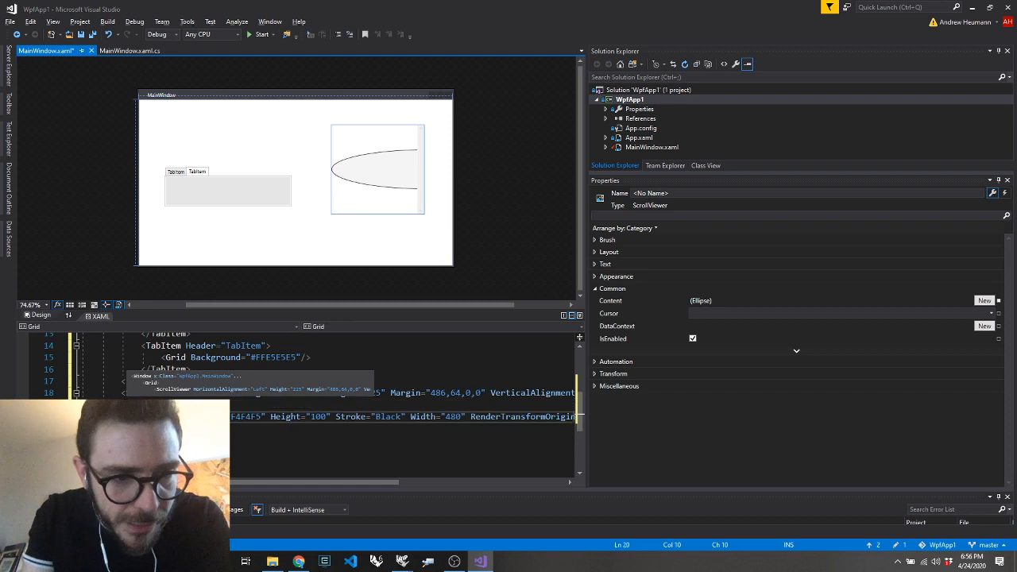
click(303, 184)
click(303, 185)
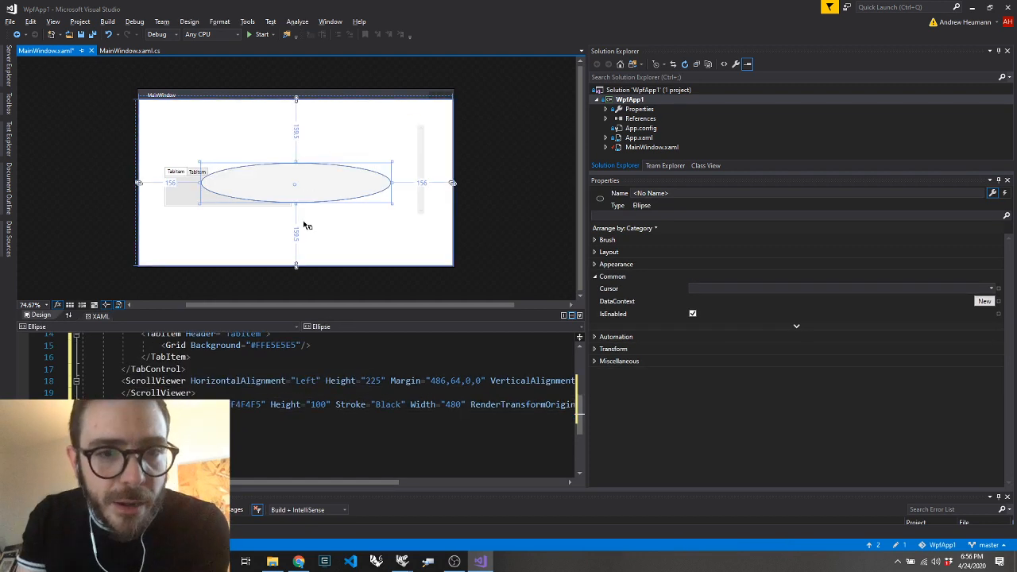
Place the Ellipse above the TabControl, aligned with its left edge, and shift the ScrollViewer to about margin 506,104
drag(328, 175, 293, 125)
click(389, 256)
click(374, 195)
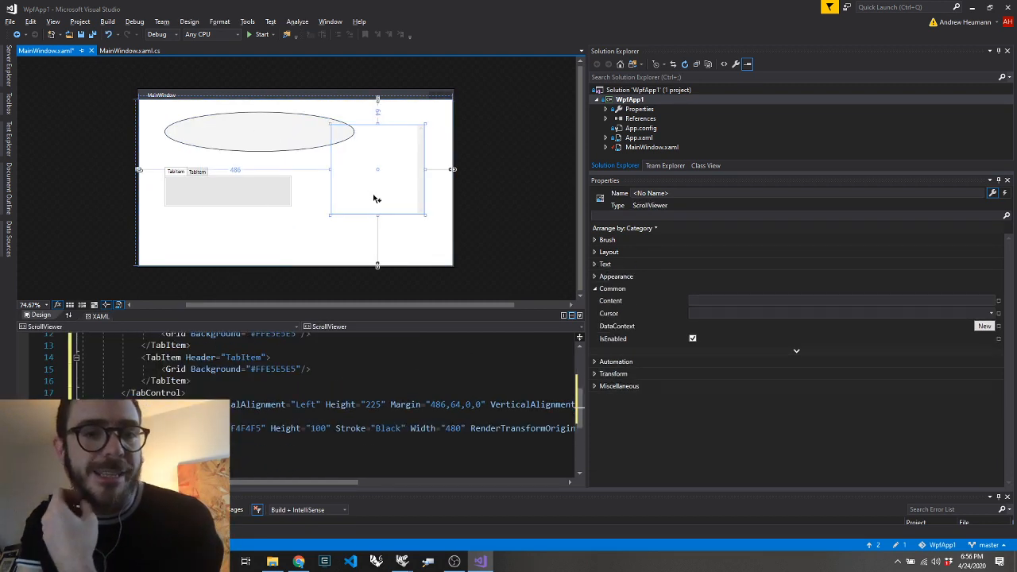
drag(373, 190, 383, 207)
Narrow the Ellipse from its right side to match the TabControl's width
click(301, 131)
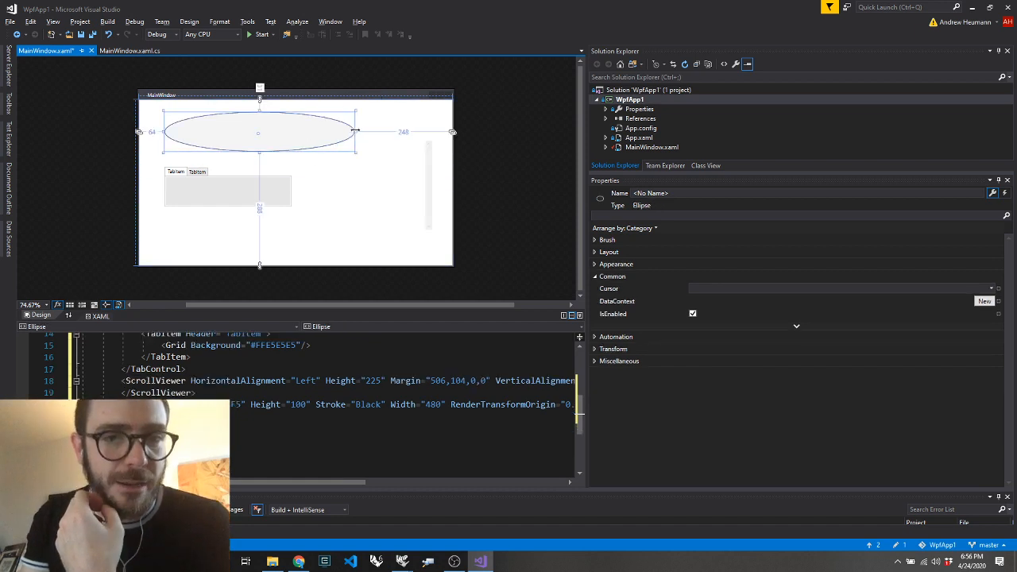
drag(355, 132, 291, 132)
click(340, 254)
Select the whole Grid block in the XAML code, from its opening tag through its closing tag
click(208, 396)
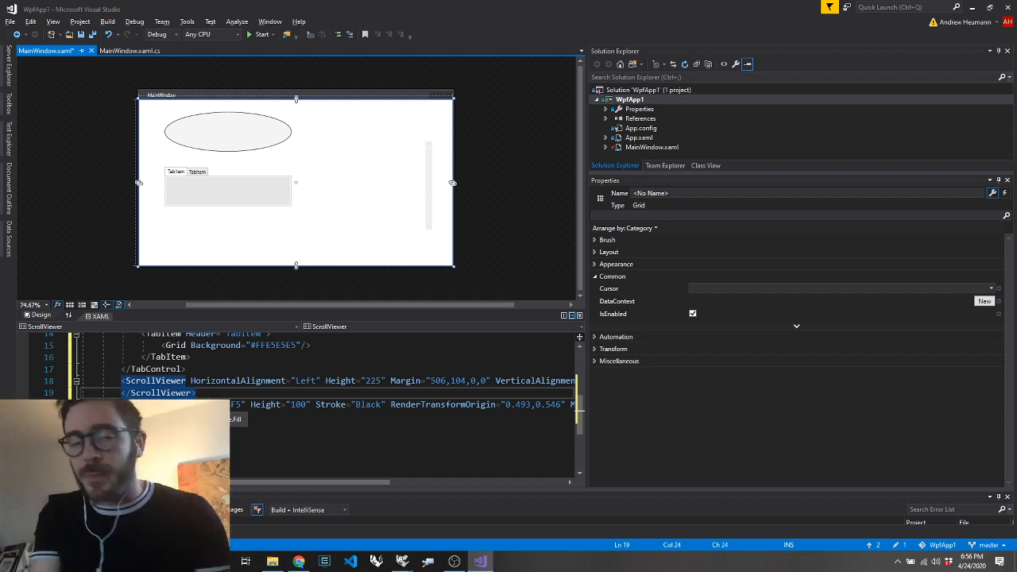
click(208, 416)
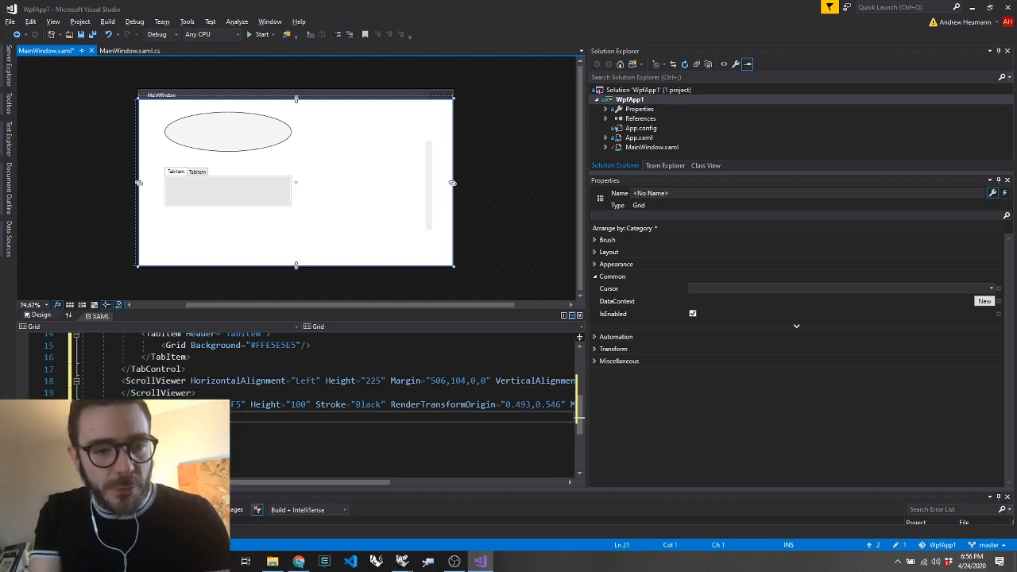
scroll(580, 417, up, 5)
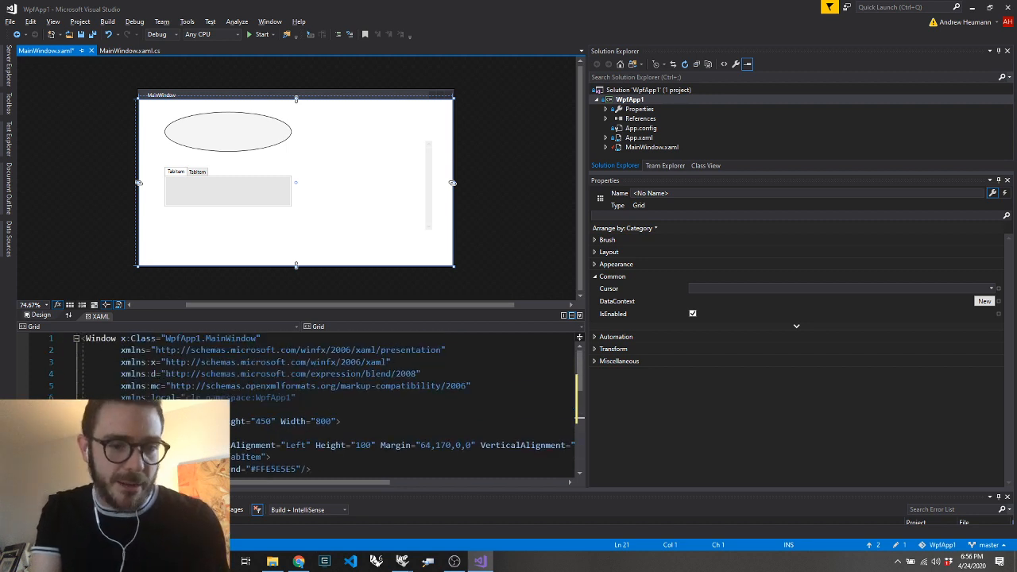
shift+click(116, 445)
scroll(579, 384, down, 2)
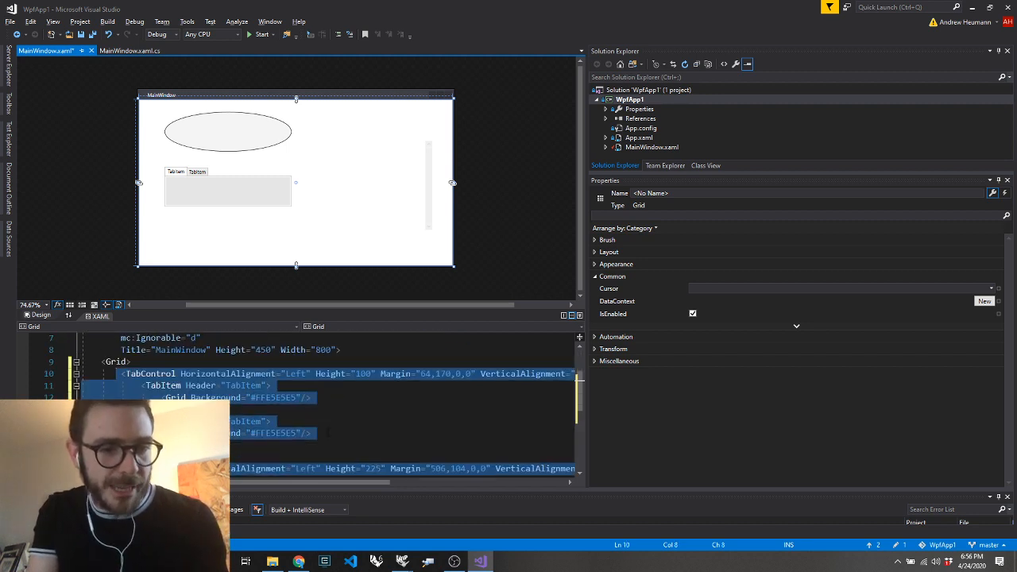
click(101, 362)
scroll(107, 365, down, 4)
shift+click(158, 375)
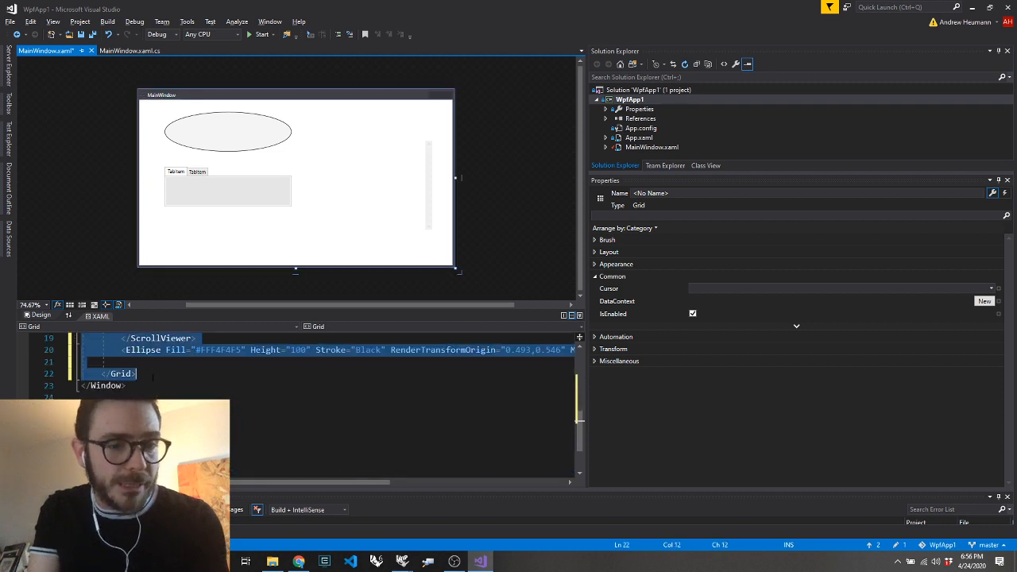
scroll(176, 390, up, 5)
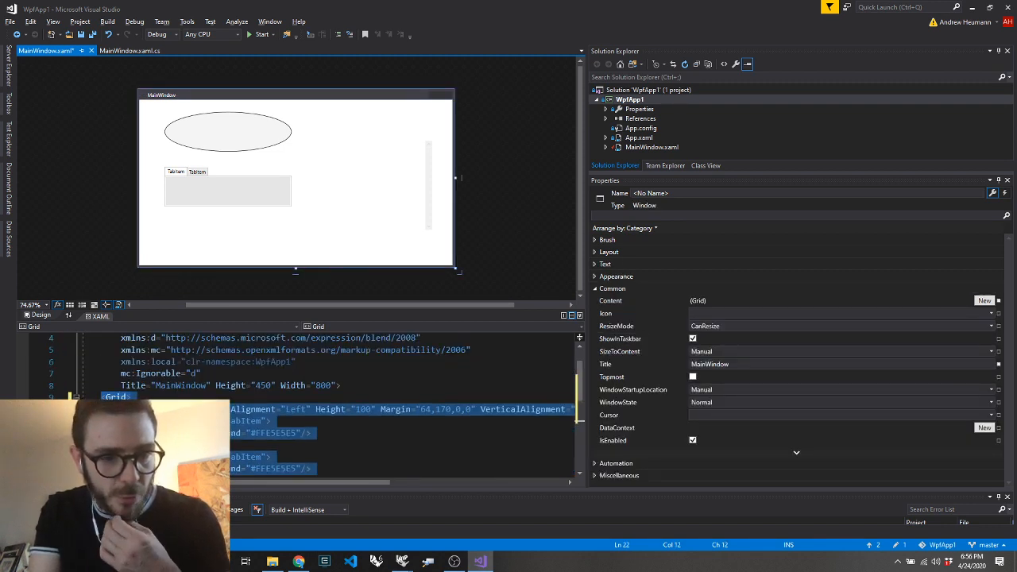
Switch to Grasshopper and create a text panel below the existing definition containing the Grid XAML copied from Visual Studio
scroll(318, 366, down, 4)
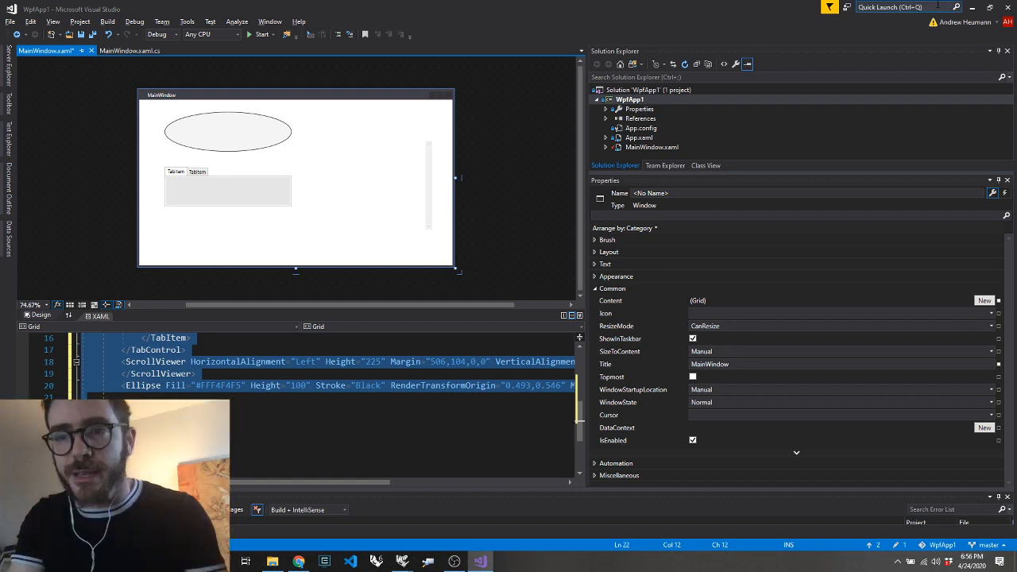
click(972, 7)
scroll(760, 249, down, 5)
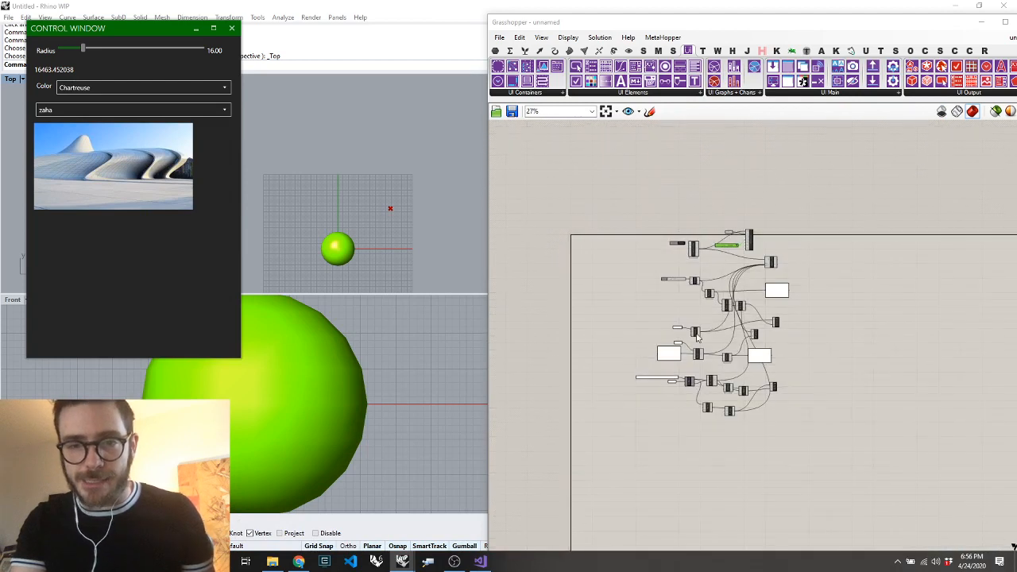
scroll(691, 443, up, 2)
double_click(635, 463)
text(")
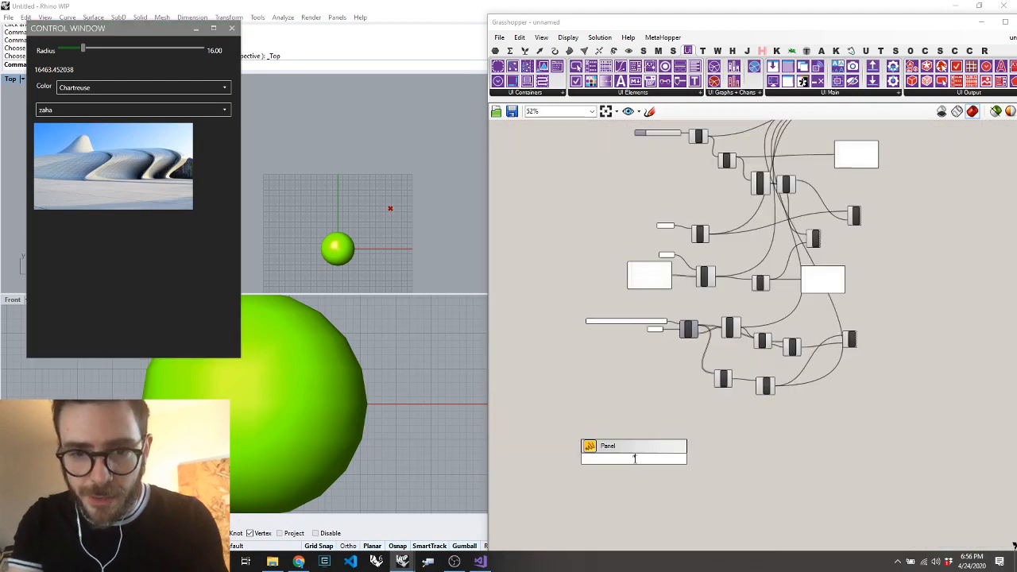
text(<Grid>)
key(Return)
scroll(635, 462, up, 5)
double_click(627, 457)
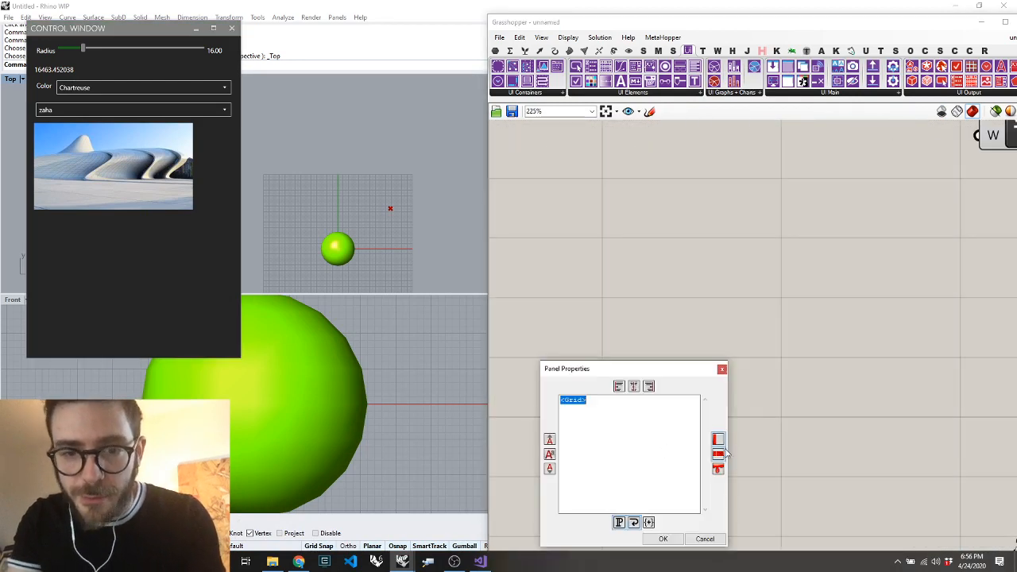
click(673, 544)
Add a XAML component and wire it between the Grid panel and the component that adds elements to the control window, keeping existing connections
double_click(749, 445)
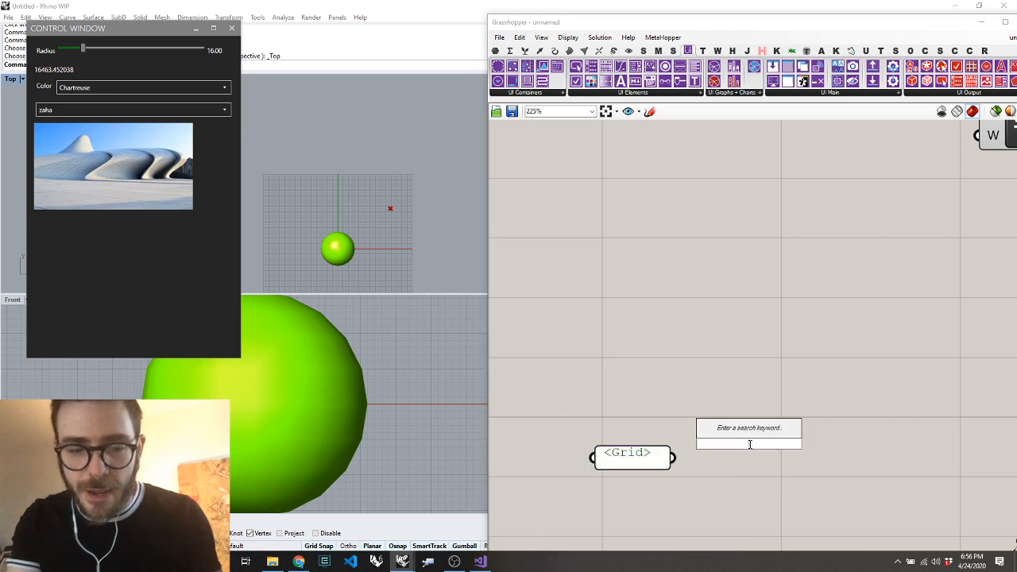
text(xaml)
key(Return)
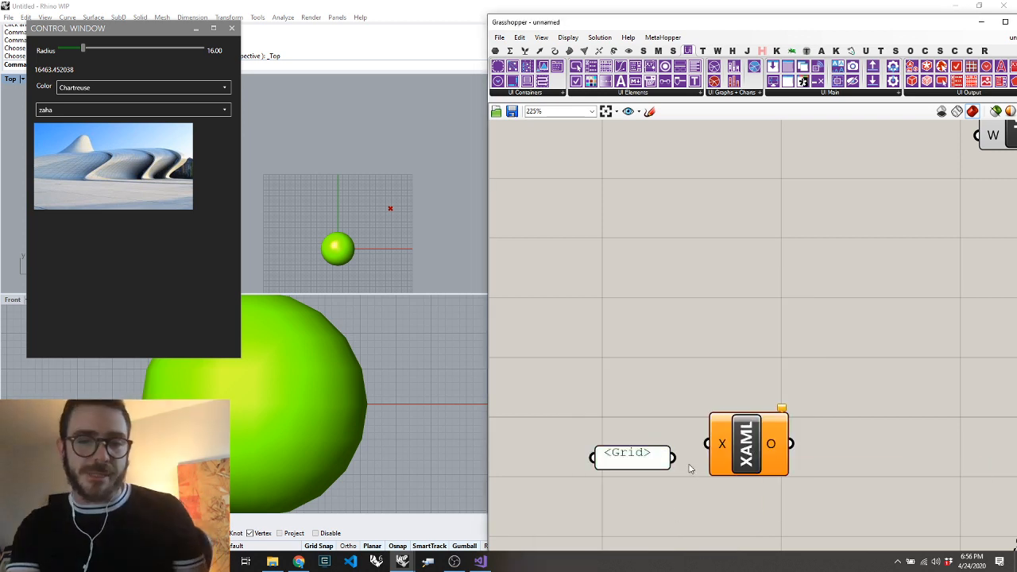
drag(674, 457, 708, 443)
drag(597, 468, 520, 498)
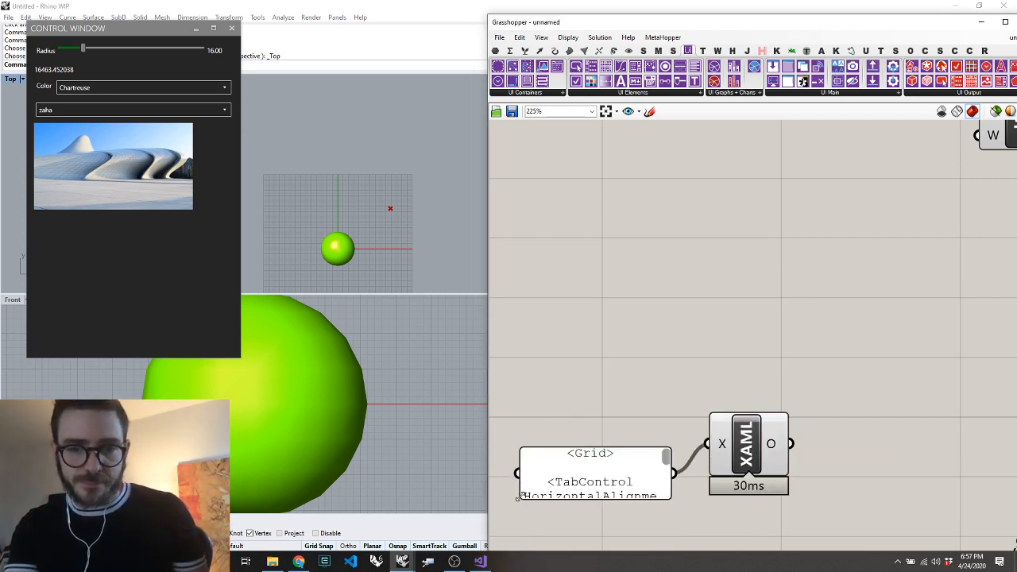
scroll(561, 485, down, 8)
drag(604, 476, 726, 218)
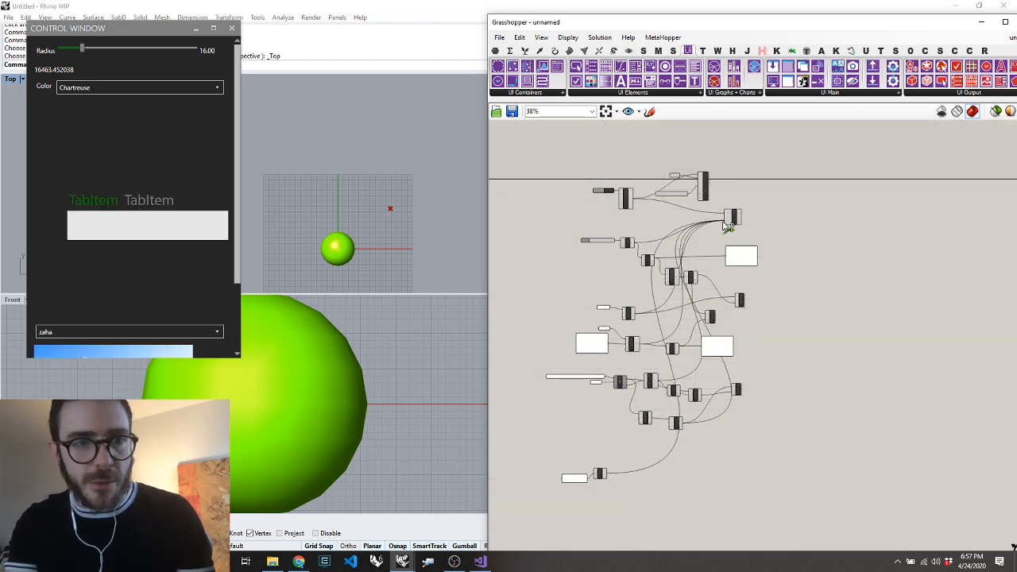
Enlarge the control window to show the whole custom layout and try switching between its two TabItem tabs
drag(240, 357, 556, 501)
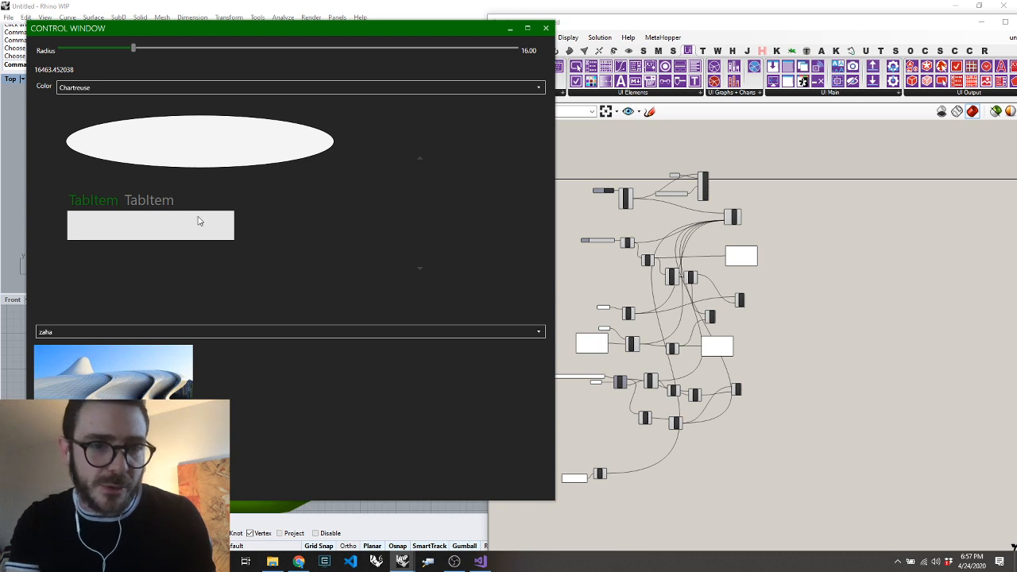
click(141, 205)
click(116, 205)
click(142, 205)
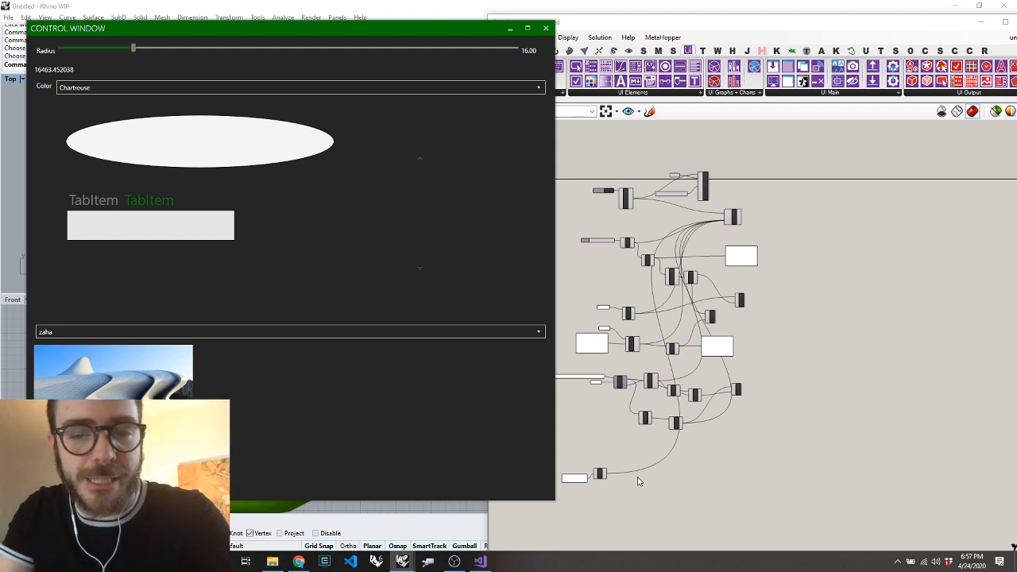
Delete the XAML component together with its Grid text panel from the canvas
scroll(600, 505, up, 6)
scroll(720, 433, down, 4)
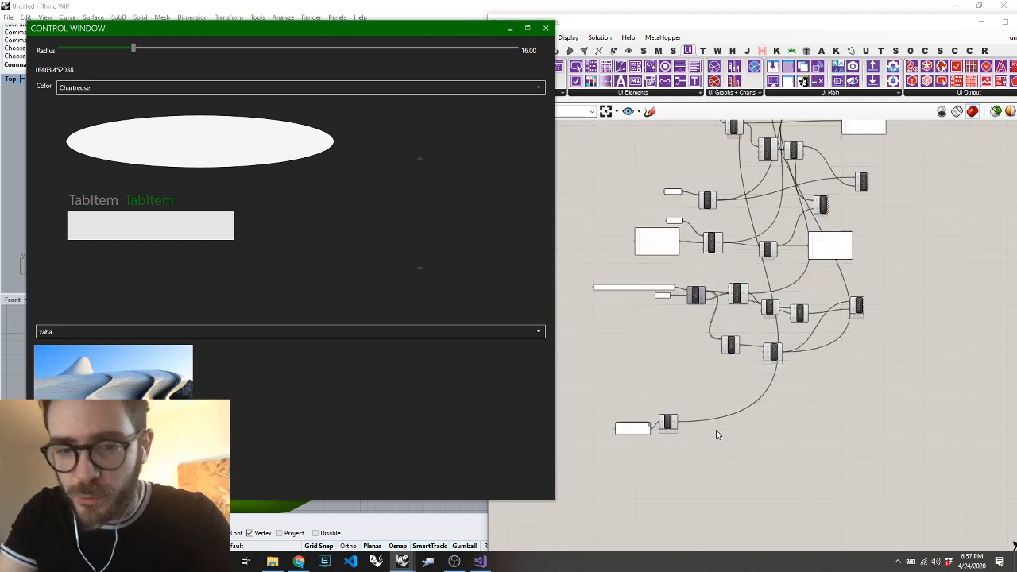
drag(696, 403, 554, 490)
key(Delete)
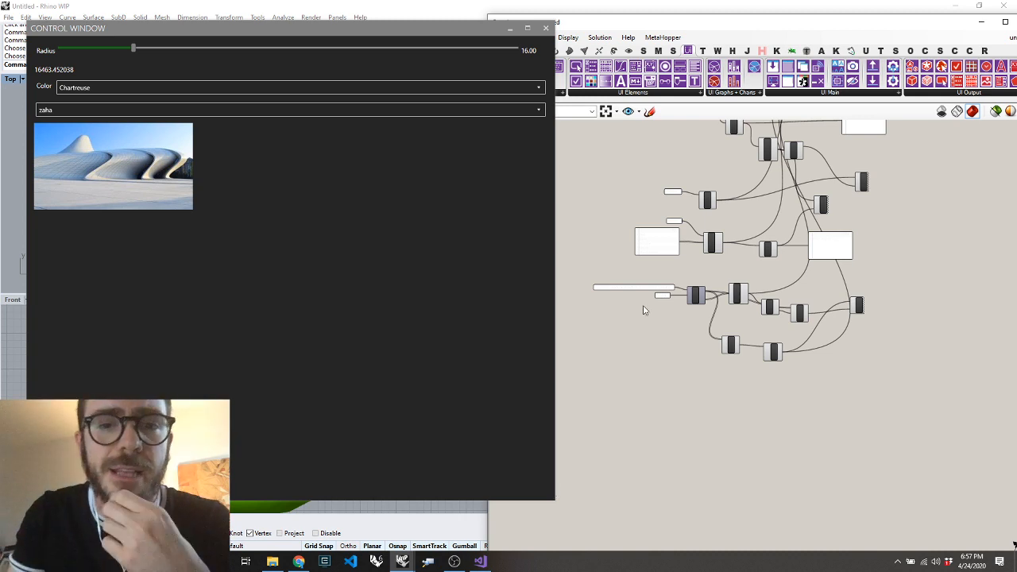
Narrow the control window and reposition it below the Rhino command area, clear of the Grasshopper canvas
drag(557, 250, 329, 272)
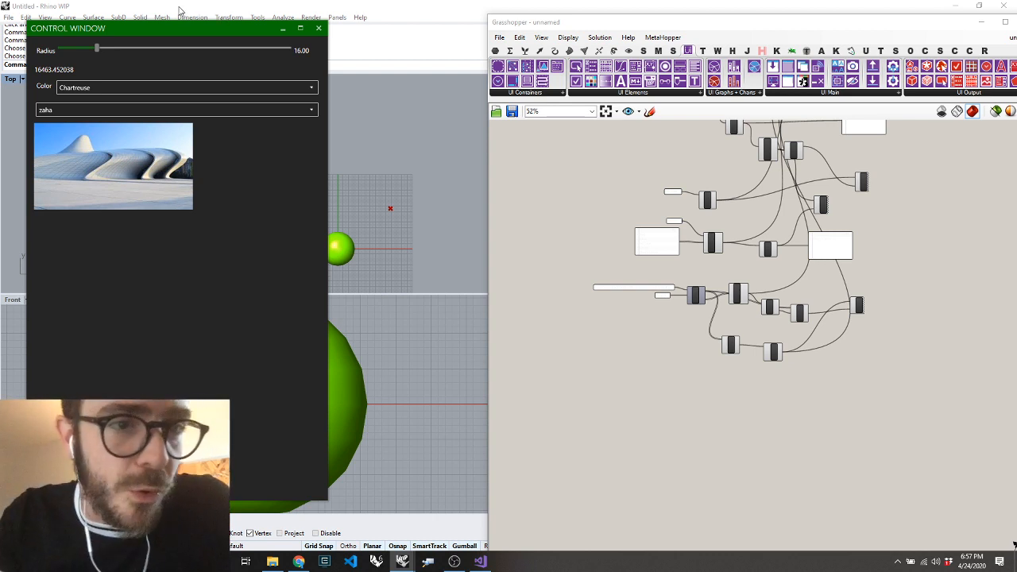
drag(171, 27, 179, 64)
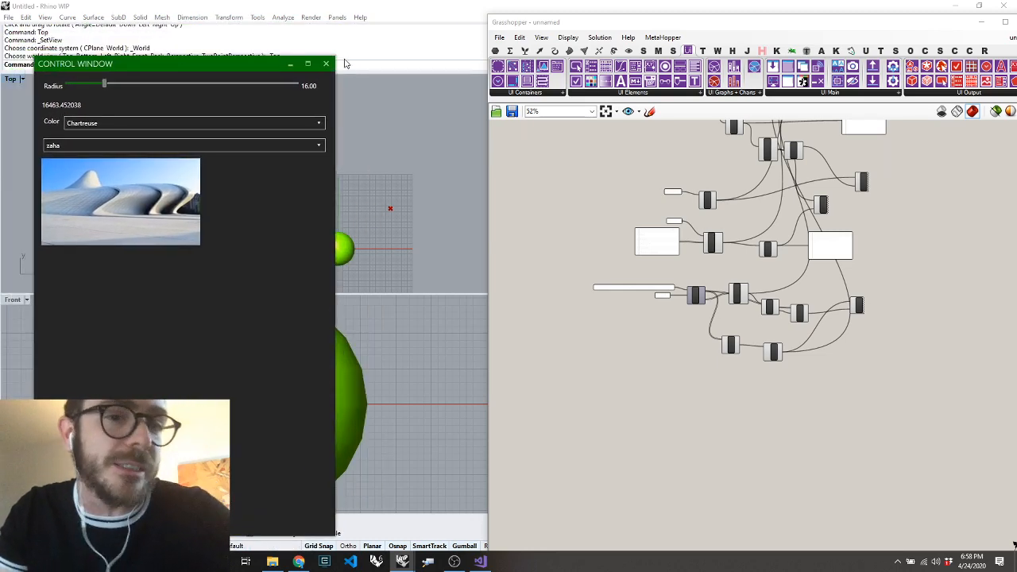
drag(335, 57, 319, 77)
drag(247, 75, 230, 79)
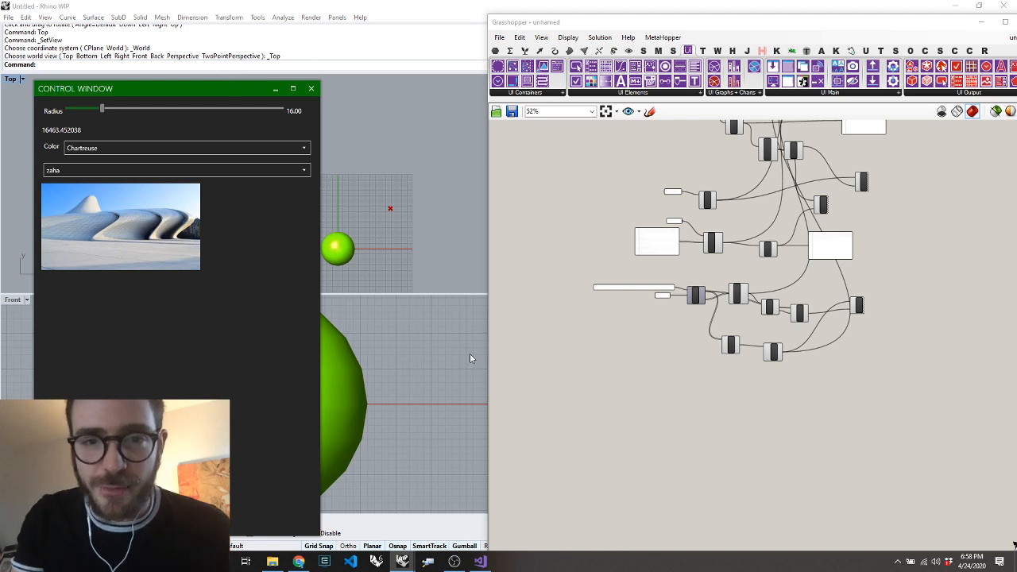
click(610, 401)
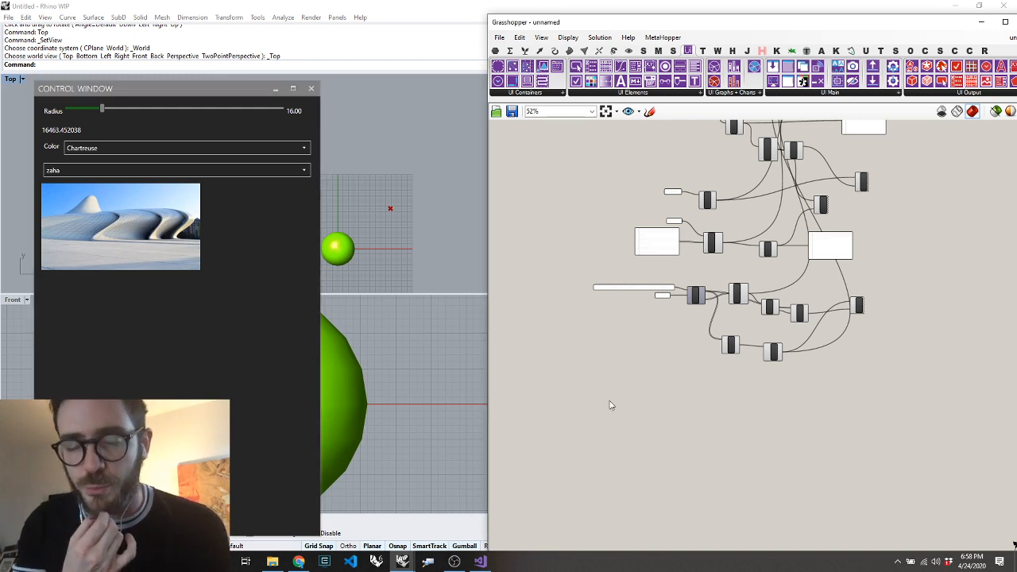
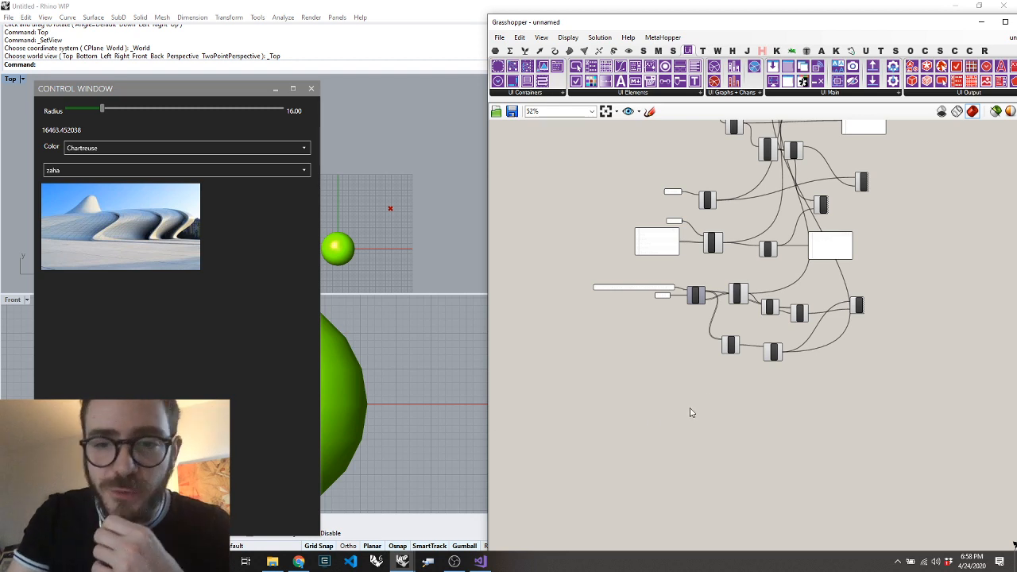
Place a Human UI Create Browser component on the canvas below the existing definition
click(660, 93)
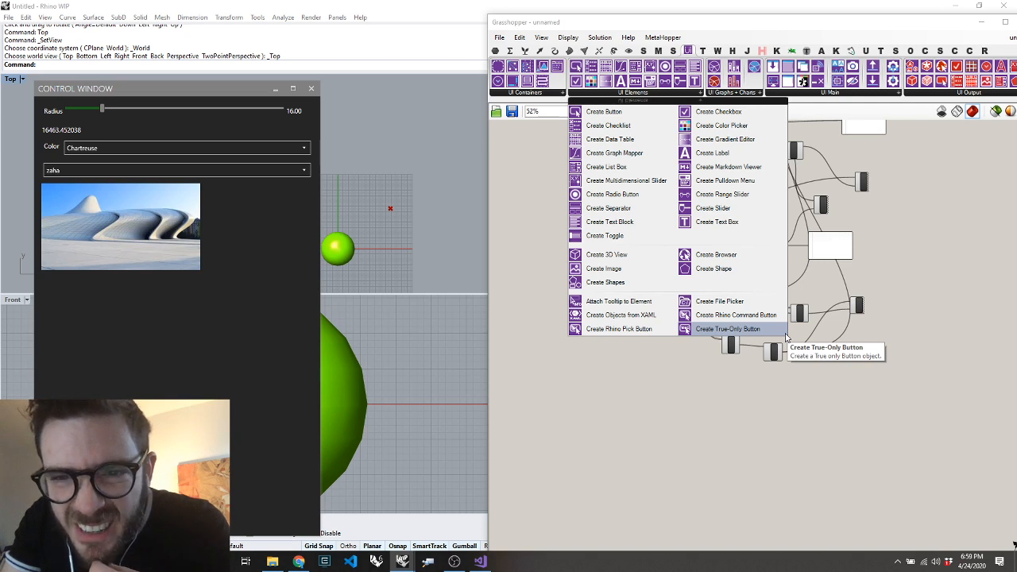
double_click(720, 389)
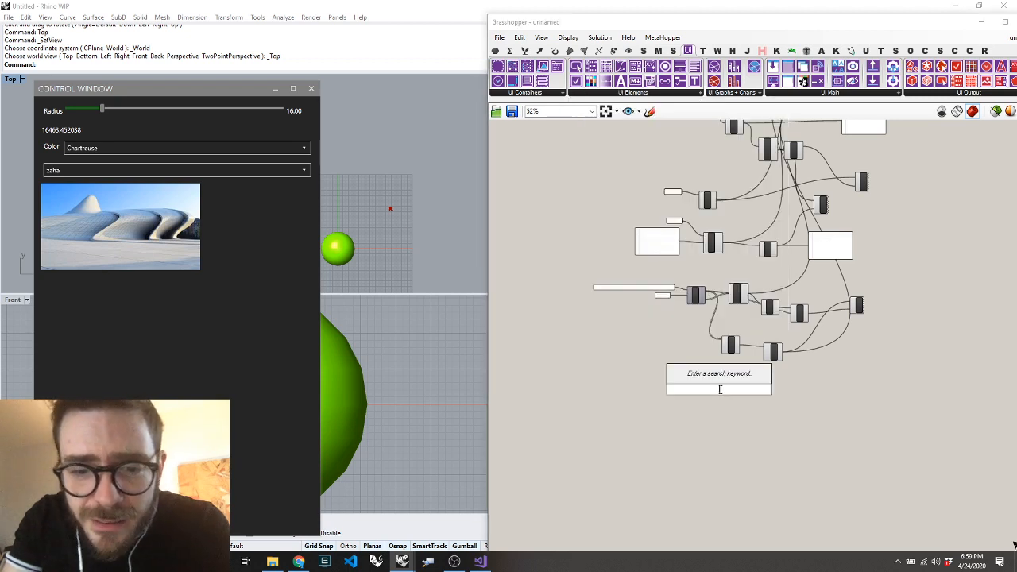
click(677, 93)
click(703, 256)
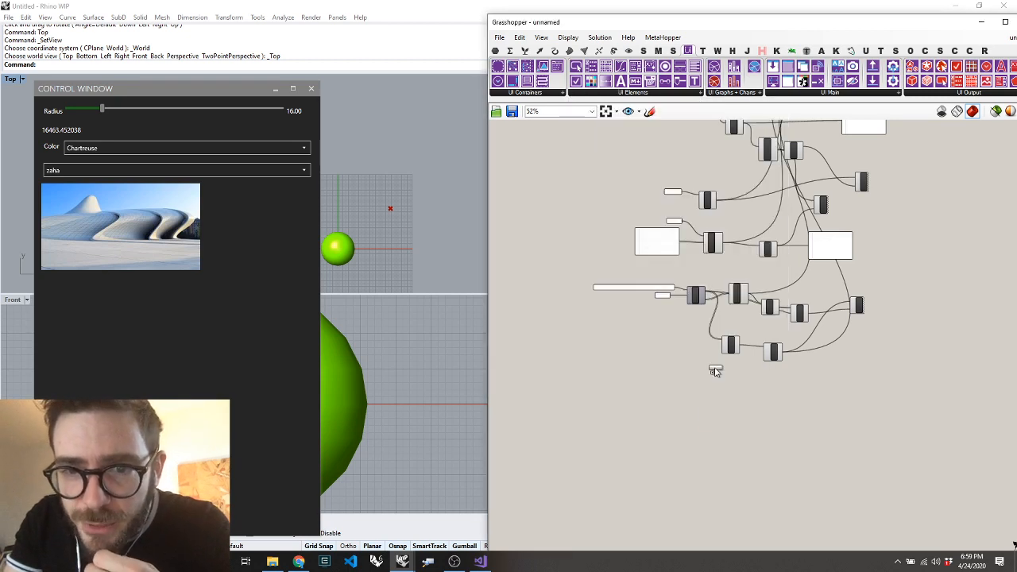
click(715, 413)
Feed the Browser's URL input from a panel holding the author's website address, and wire its output into the component adding elements to the window
scroll(716, 413, up, 5)
double_click(539, 378)
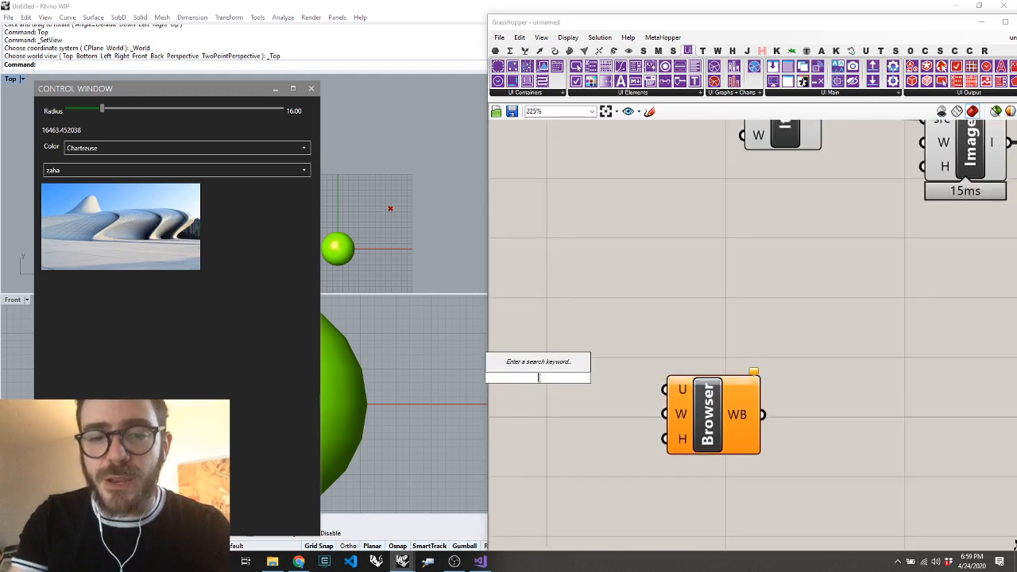
text(panel)
key(Return)
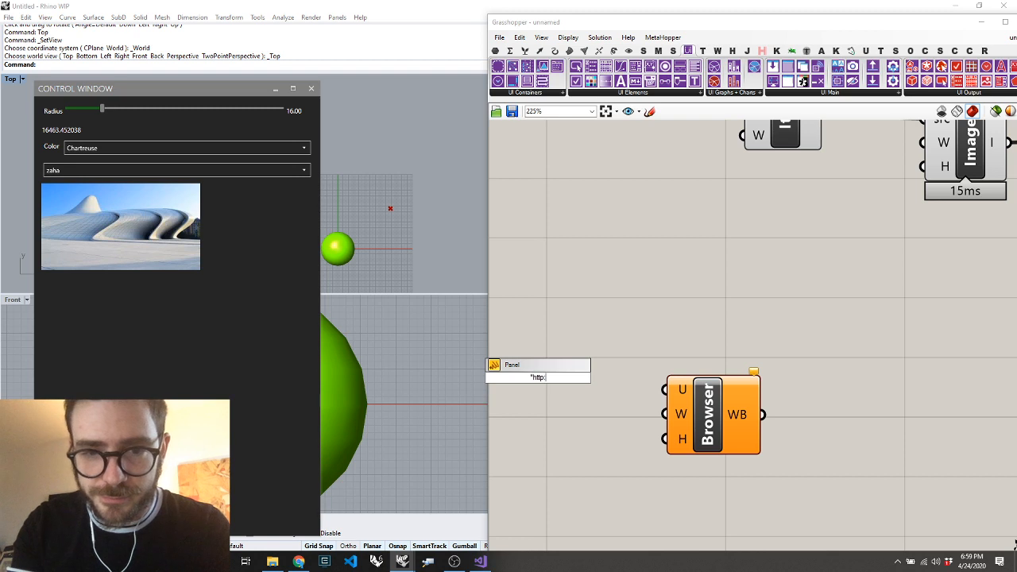
text("http://andrewheu)
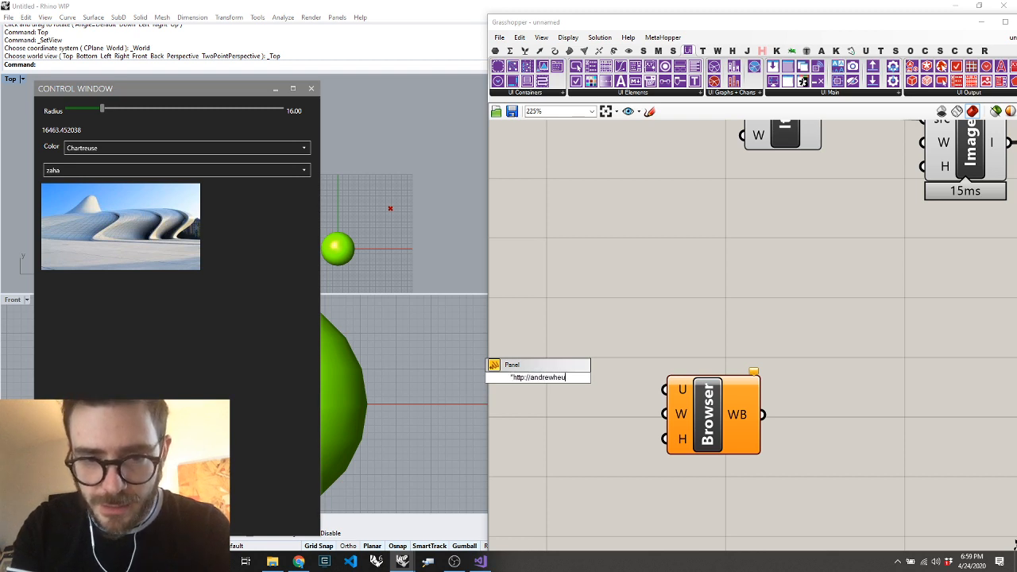
text(mann.com)
click(640, 402)
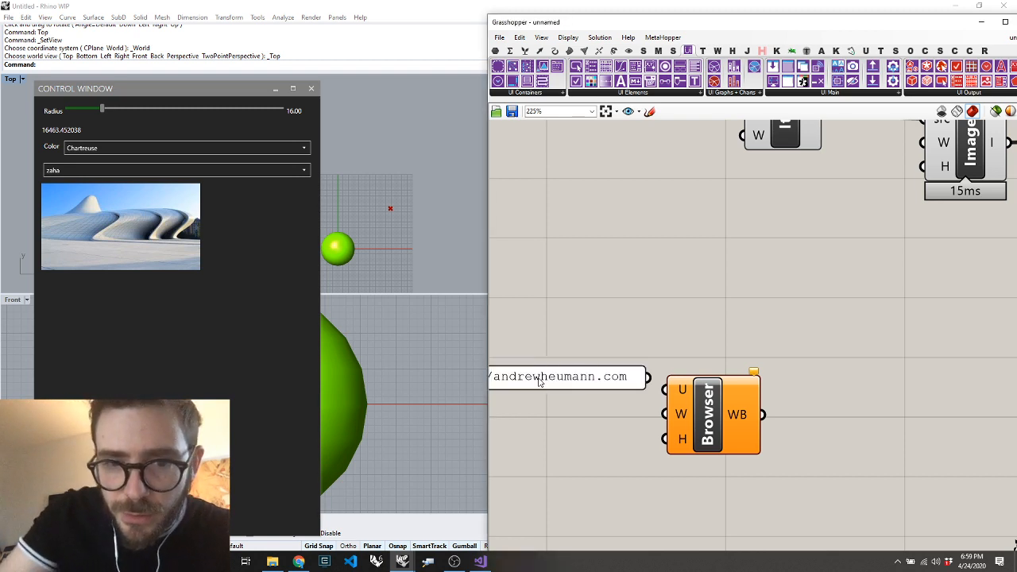
scroll(643, 398, down, 5)
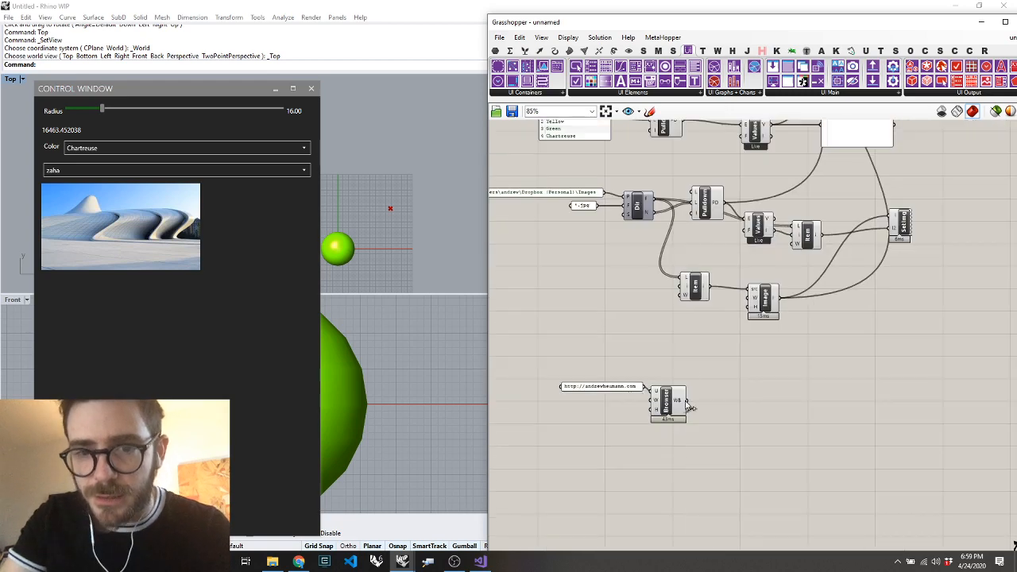
drag(686, 400, 876, 251)
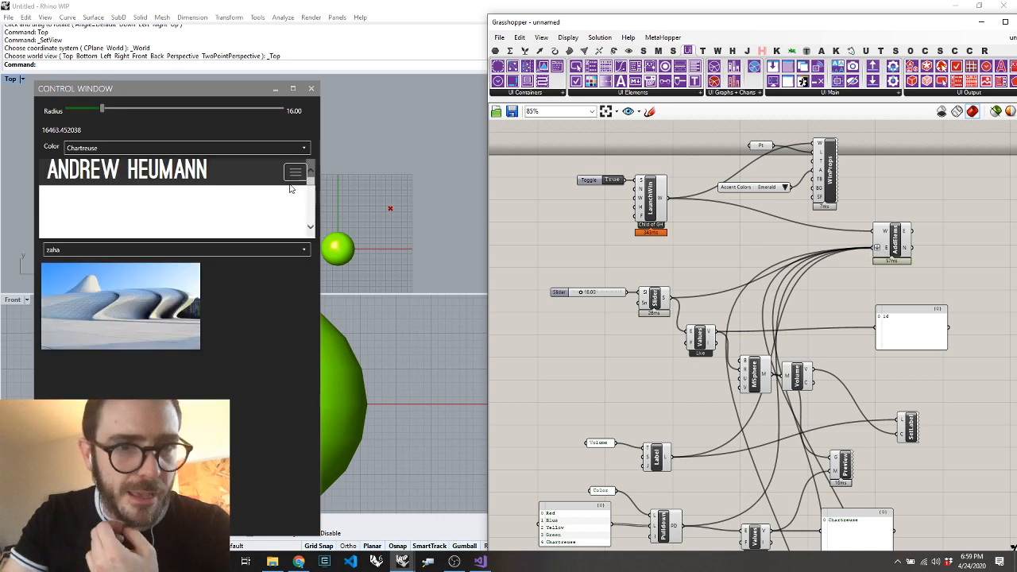
Widen the control window and scroll through the embedded web page to check its layout
click(312, 186)
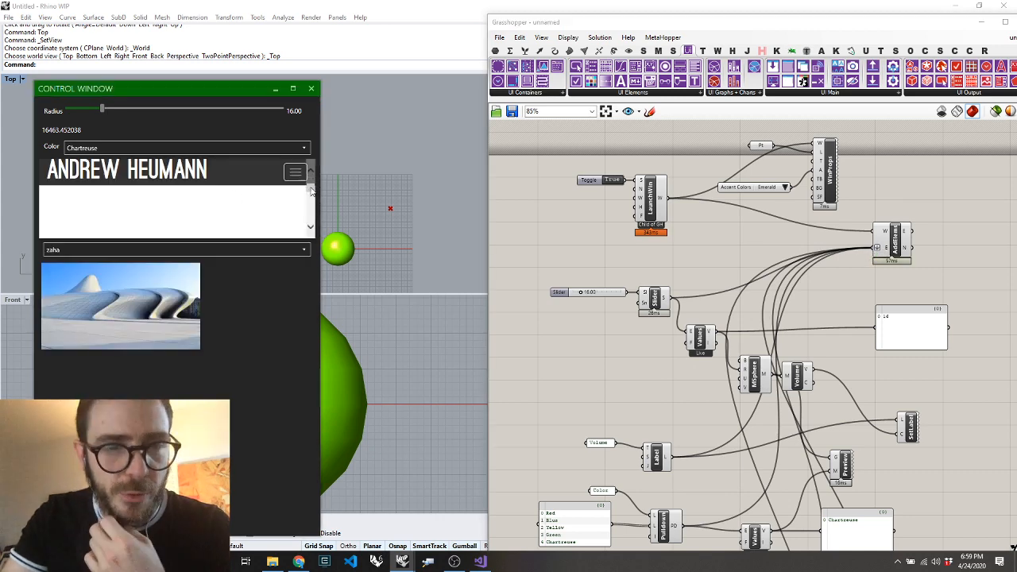
scroll(636, 286, down, 6)
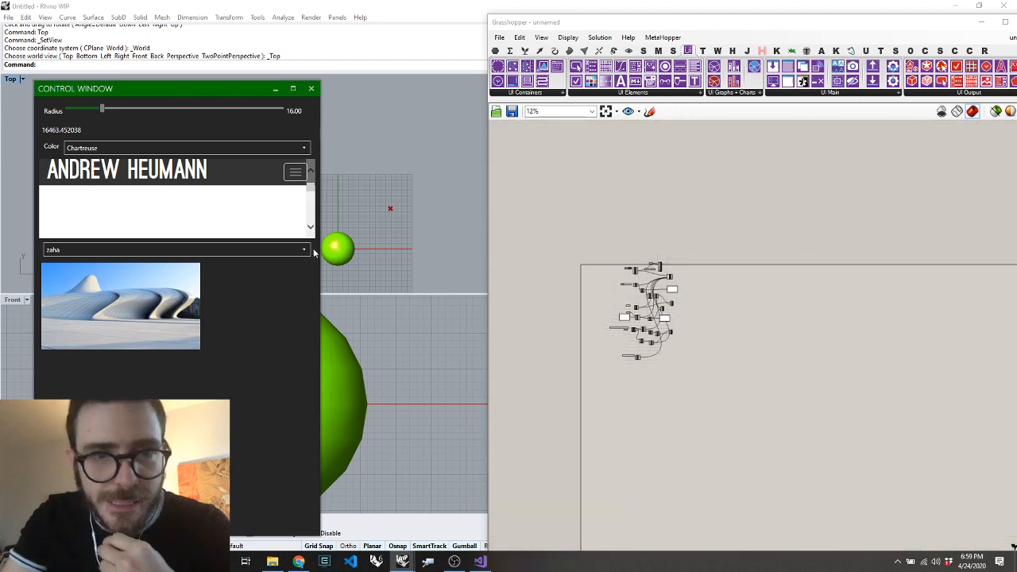
drag(320, 255, 724, 234)
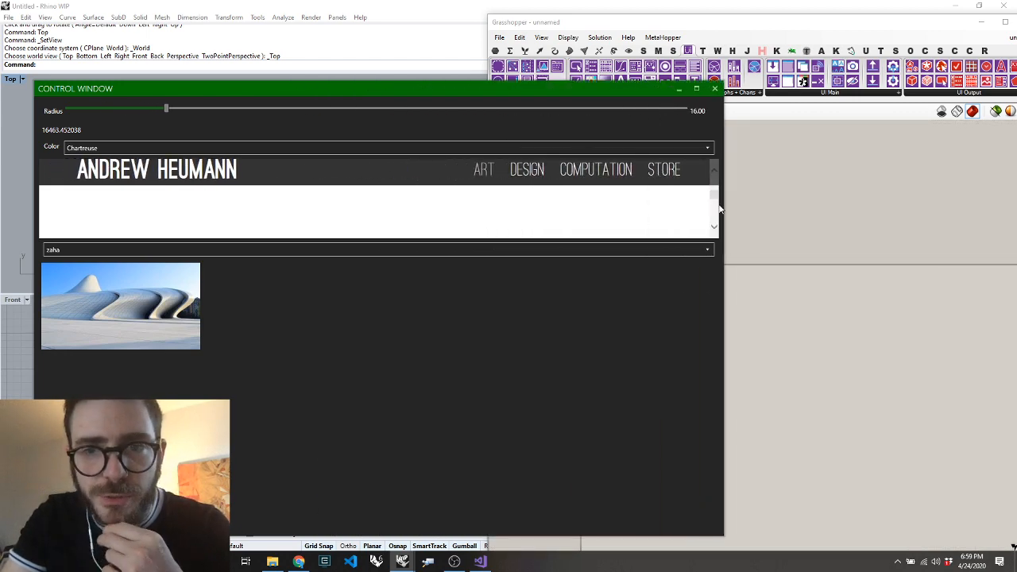
scroll(625, 212, up, 5)
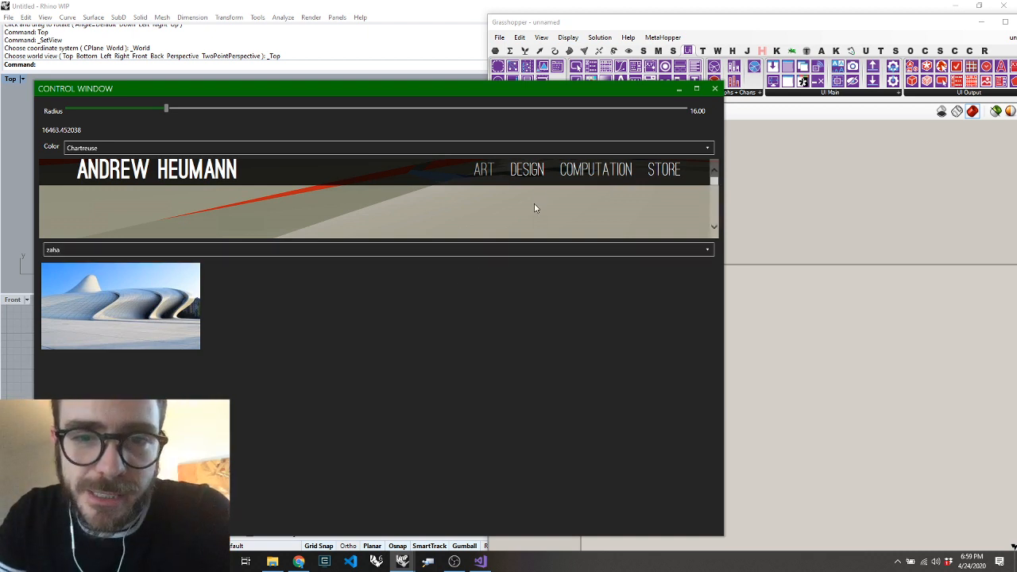
Move the Grasshopper editor clear of the control window, connect a slider set to 500 to the Browser's Height input, and scroll the embedded page
click(812, 291)
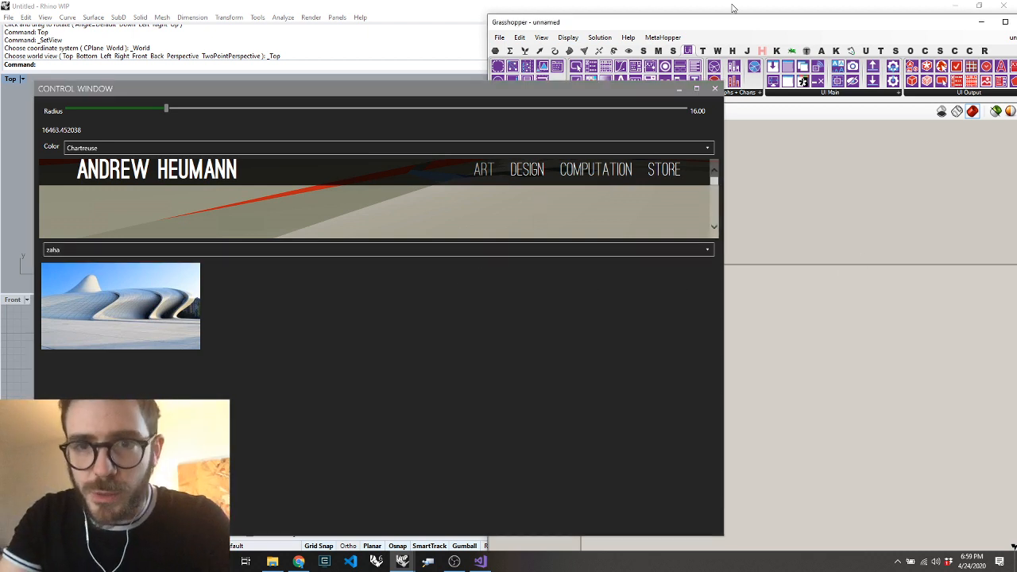
drag(724, 32, 964, 34)
scroll(882, 350, up, 10)
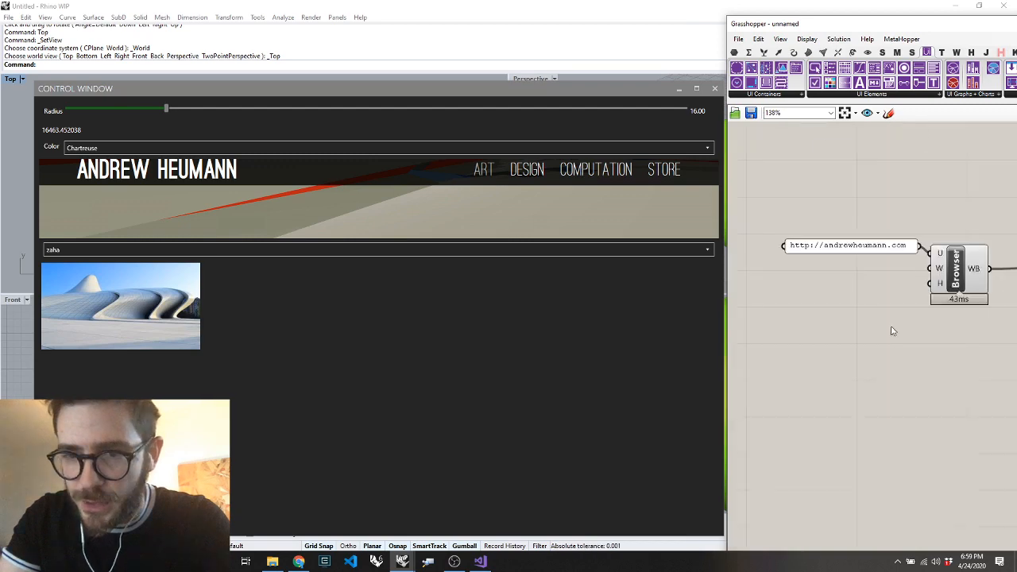
double_click(857, 321)
text(5)
key(Return)
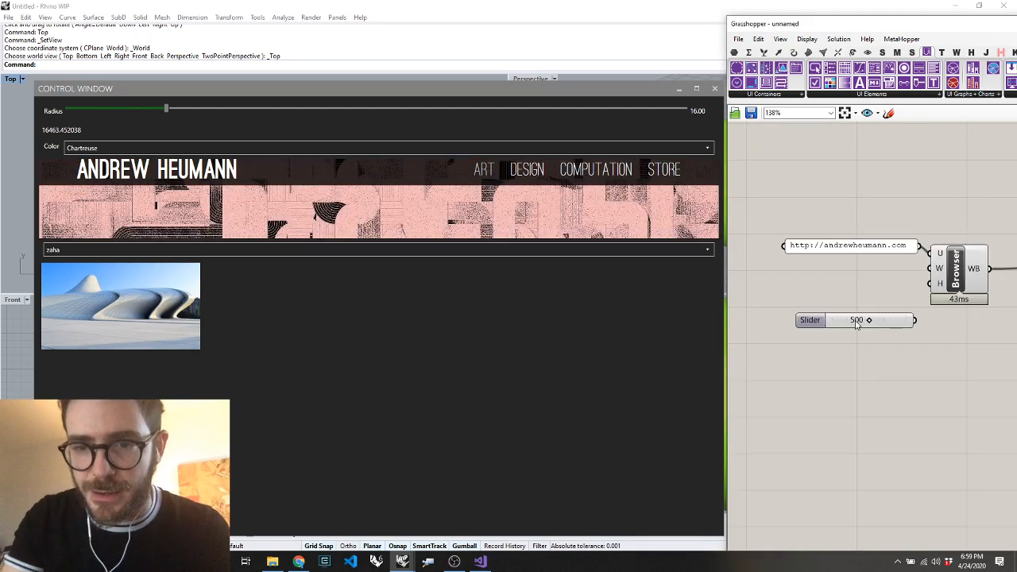
drag(921, 283, 918, 319)
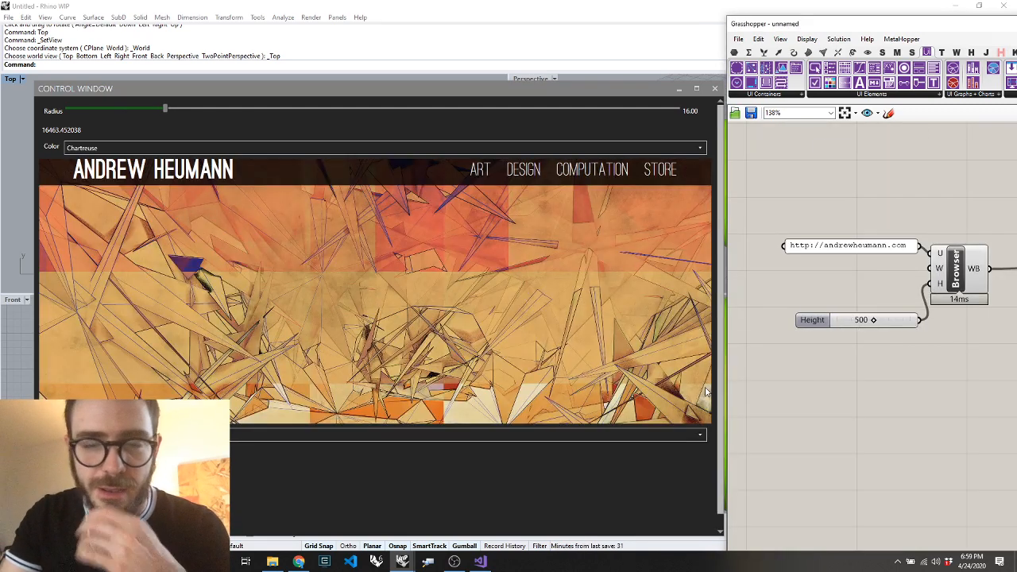
drag(707, 196, 694, 156)
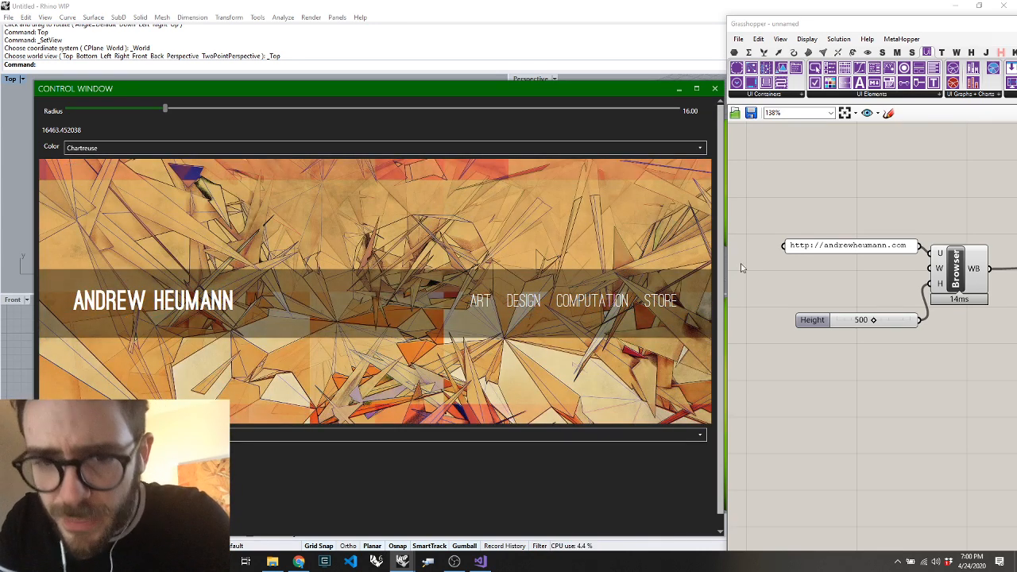
Delete the Browser component together with its URL panel and Height slider
click(813, 286)
scroll(889, 256, down, 5)
drag(890, 257, 817, 308)
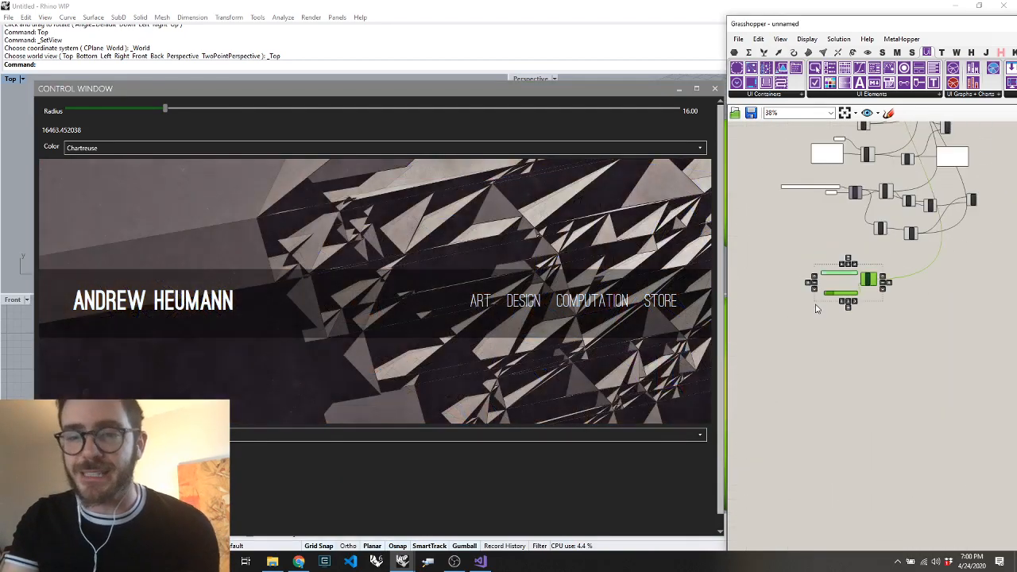
key(Delete)
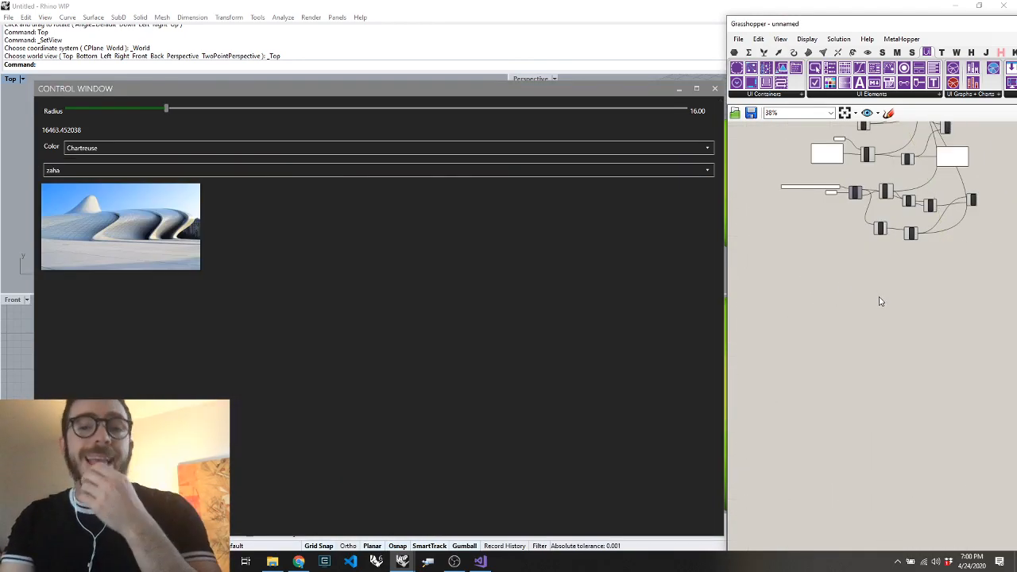
Start a new blank Grasshopper definition and move the editor back so its full component ribbon fits beside Rhino's Top viewport
scroll(880, 301, down, 1)
scroll(914, 304, up, 3)
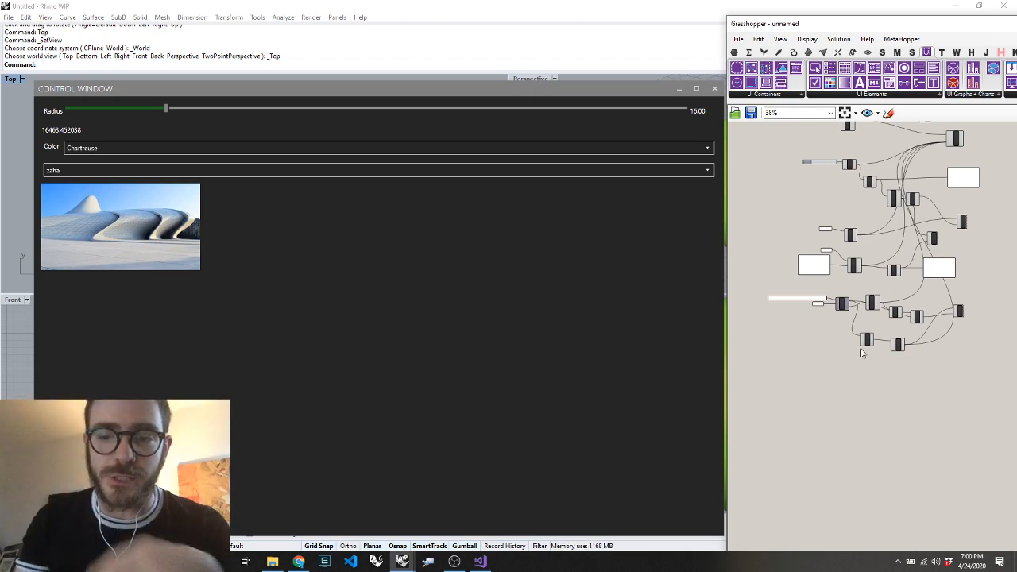
key(ctrl+n)
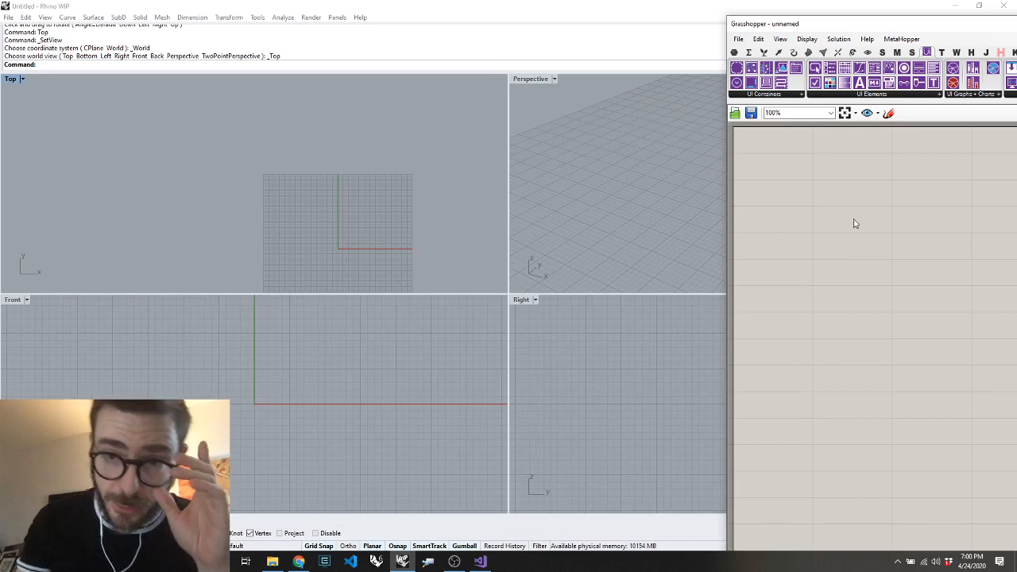
drag(788, 27, 542, 45)
Place a Center Box component on the empty canvas, leaving room beside it for input sliders
double_click(604, 327)
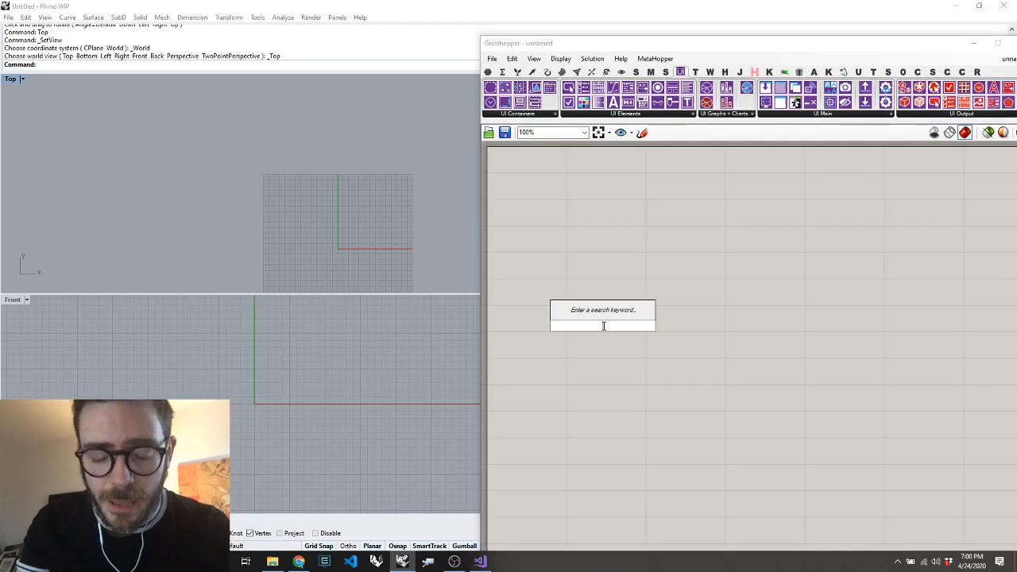
text(bo)
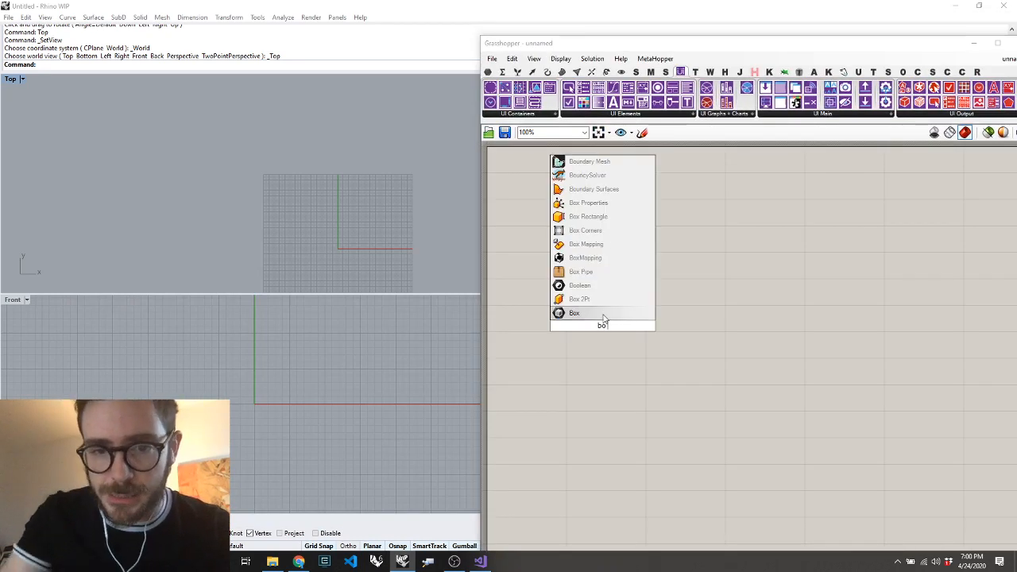
key(BackSpace)
key(BackSpace)
text(center box)
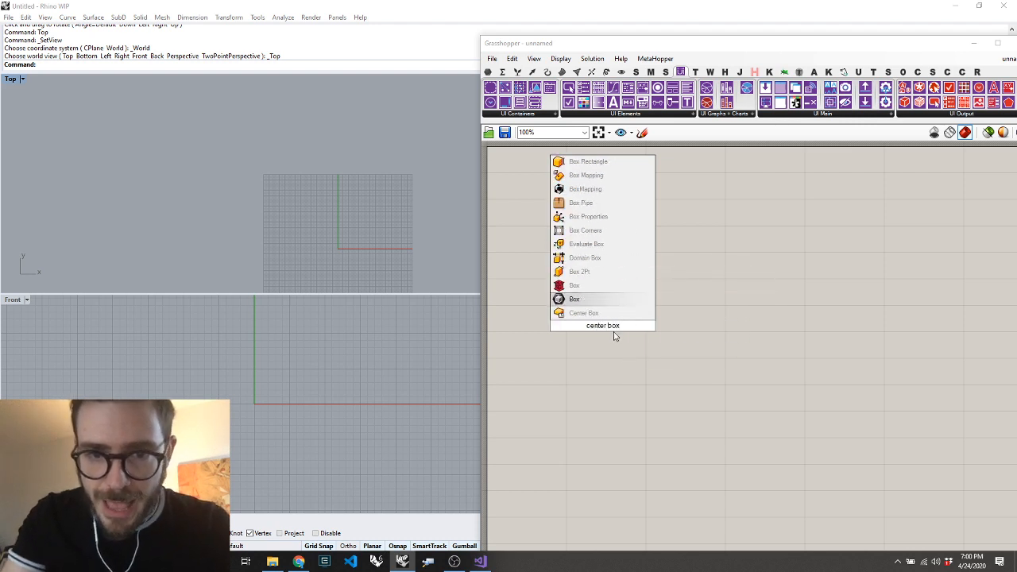
key(Return)
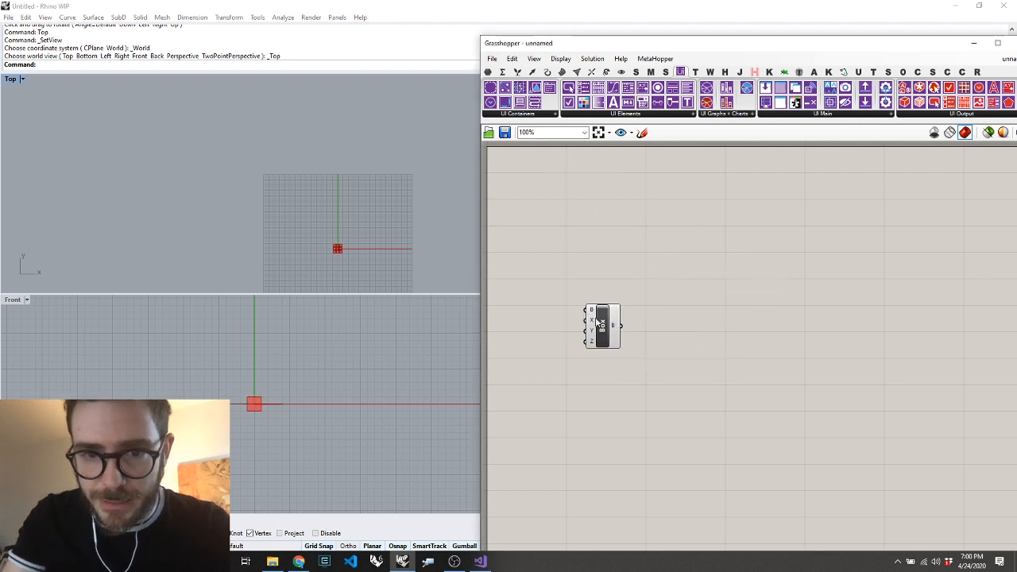
drag(598, 320, 850, 227)
Create three number sliders ranging from 0 to 100 and connect them to the box's X, Y and Z inputs
double_click(697, 230)
text(0<)
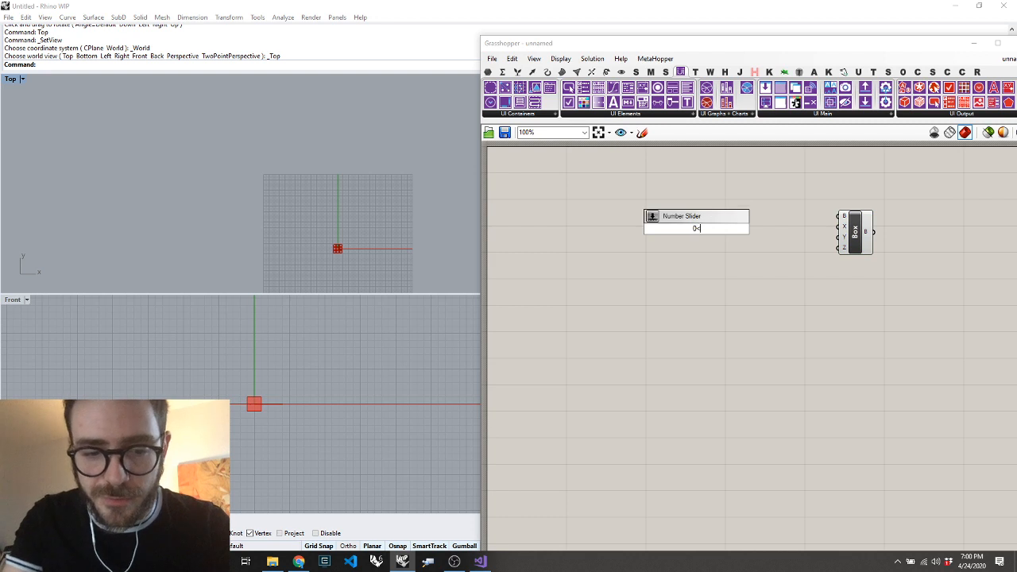
text(100)
key(Return)
drag(718, 239, 727, 270)
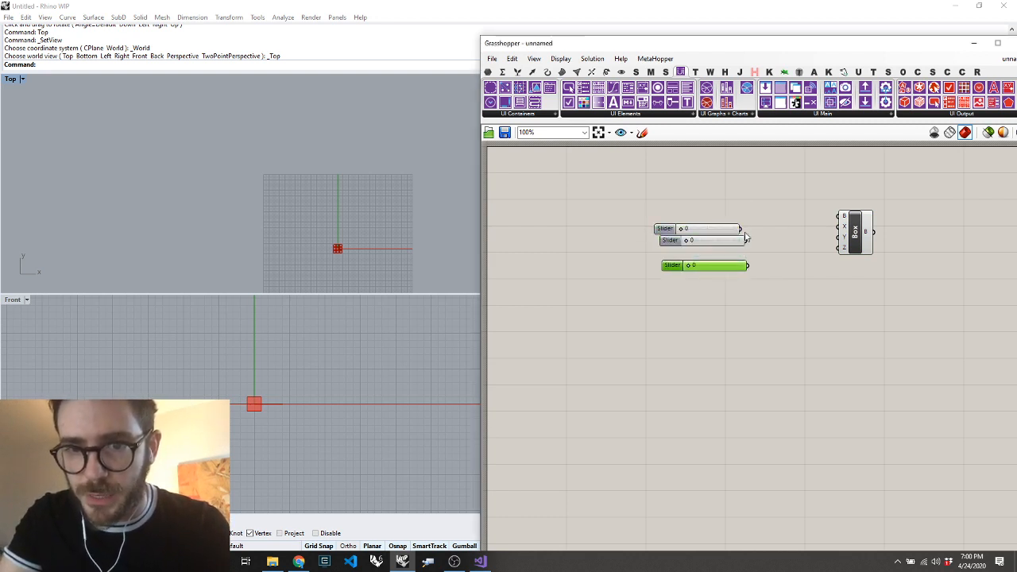
mouse_move(742, 230)
mouse_down()
mouse_move(851, 224)
mouse_move(751, 241)
mouse_move(849, 249)
mouse_up()
drag(855, 234, 820, 234)
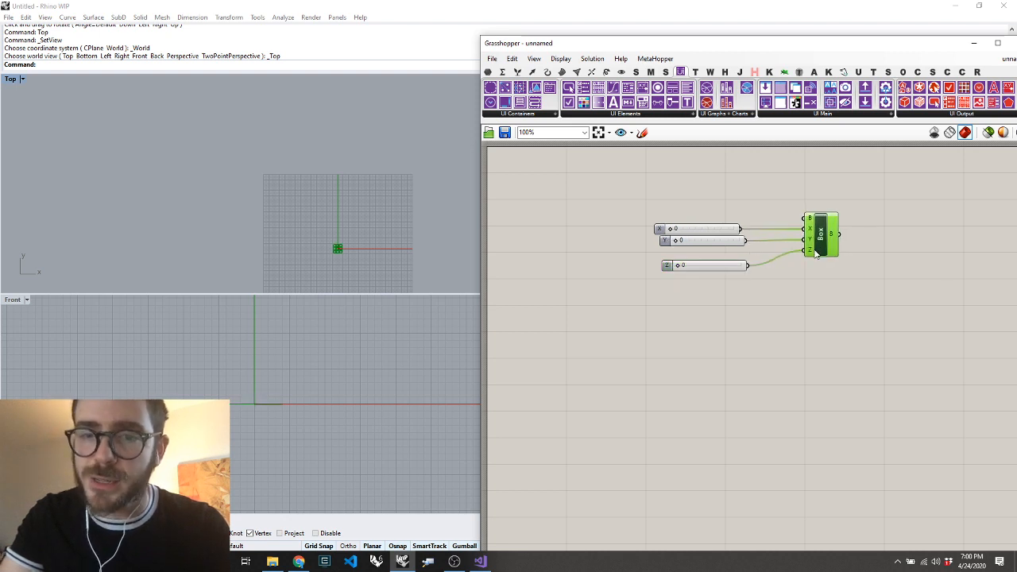
Rotate Rhino's Top viewport to an angled 3D view of the box
click(708, 341)
click(372, 244)
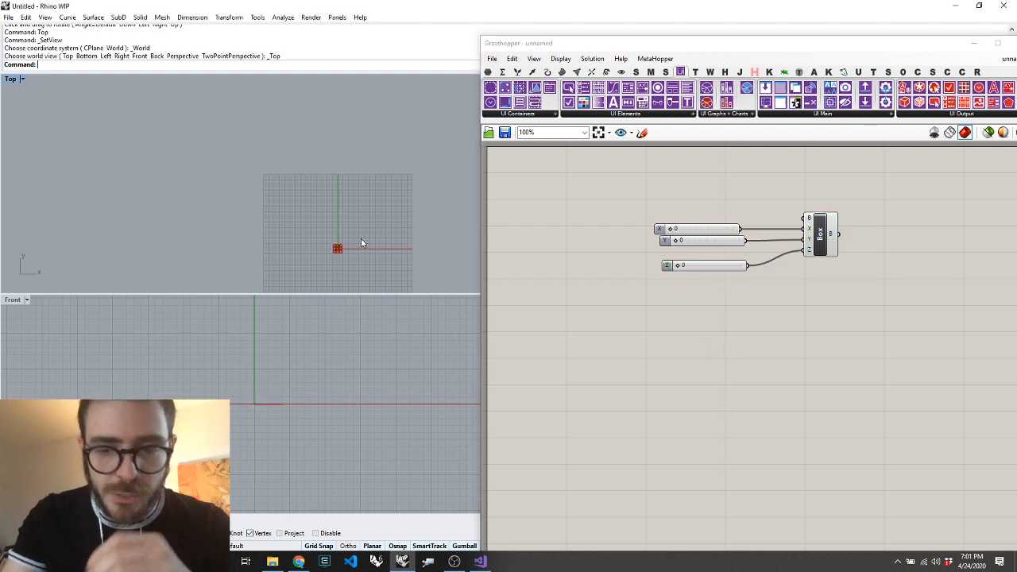
text(o)
key(Return)
drag(407, 202, 374, 254)
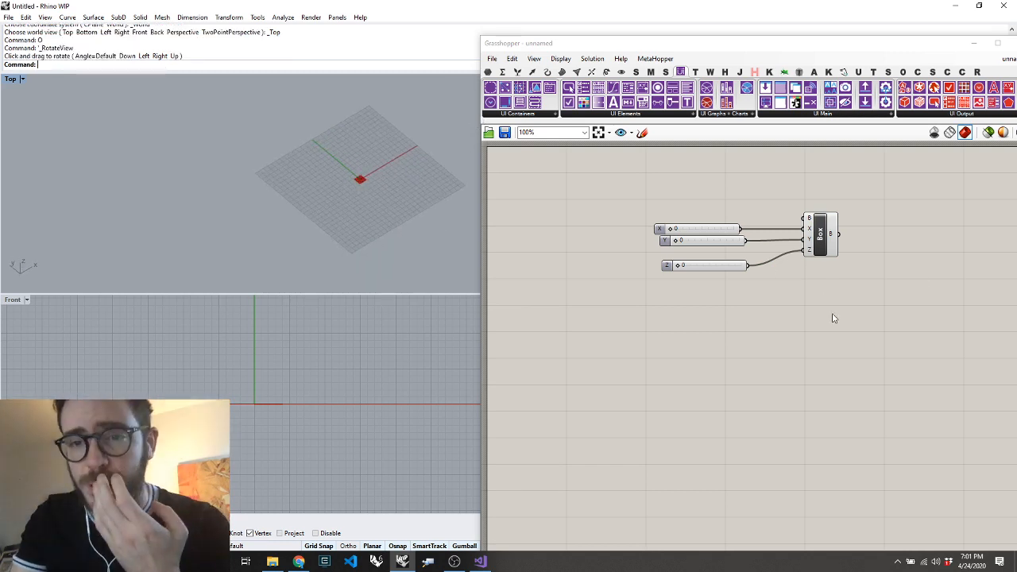
Insert the Setup HUI group and position it below the box definition
double_click(866, 412)
text(setup)
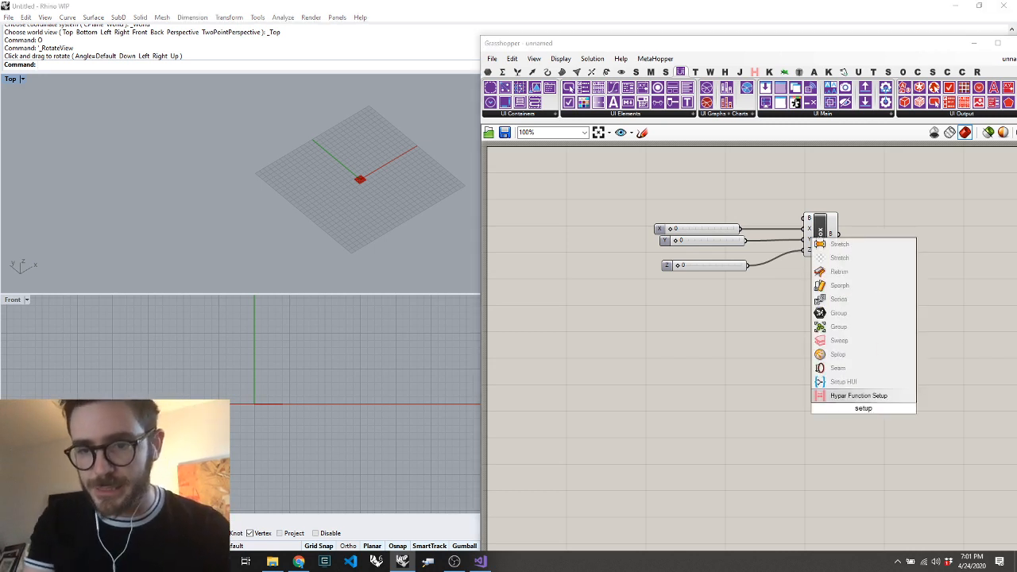
key(Up)
key(Return)
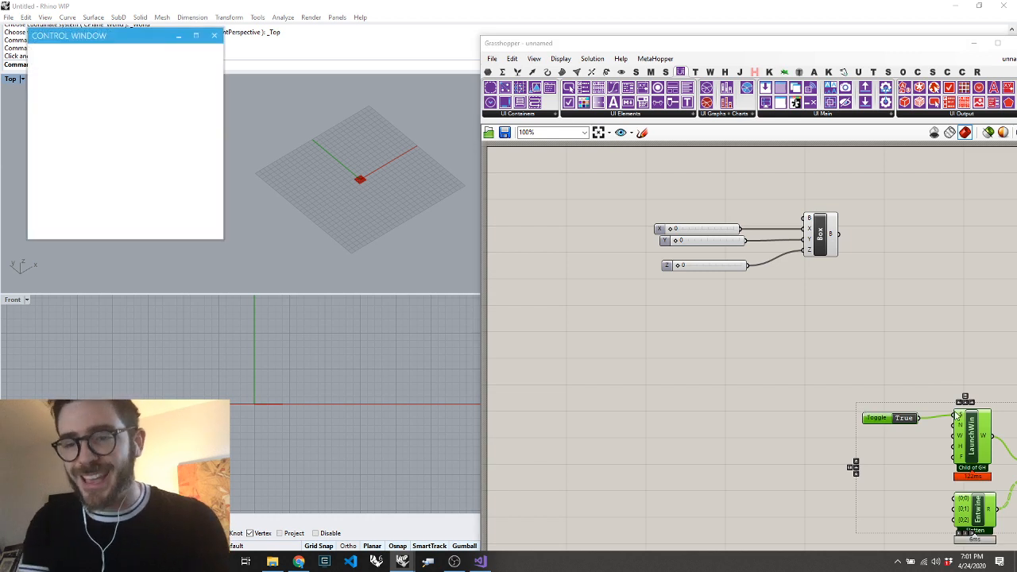
drag(959, 415, 813, 367)
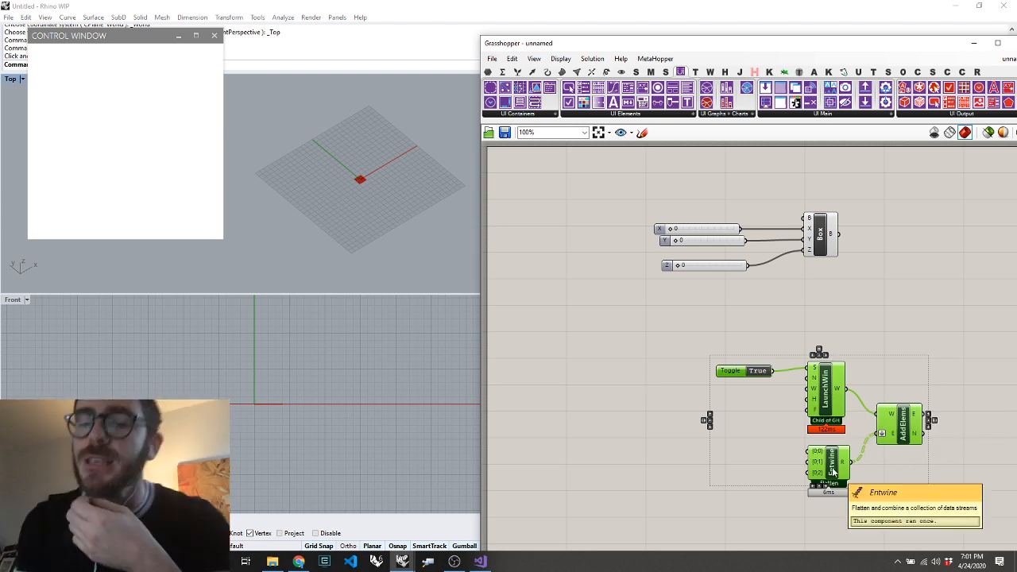
click(865, 279)
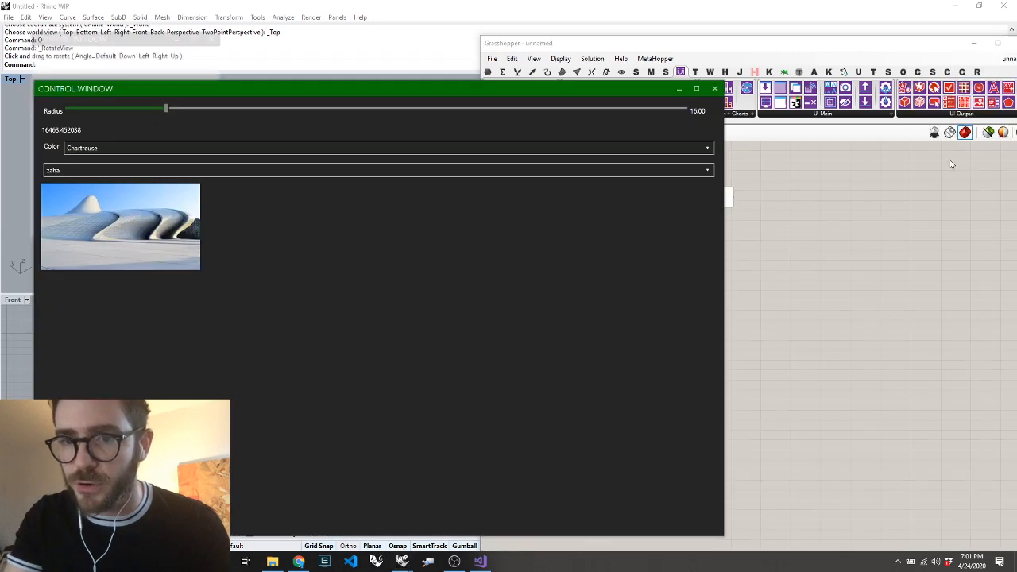
drag(725, 145, 559, 169)
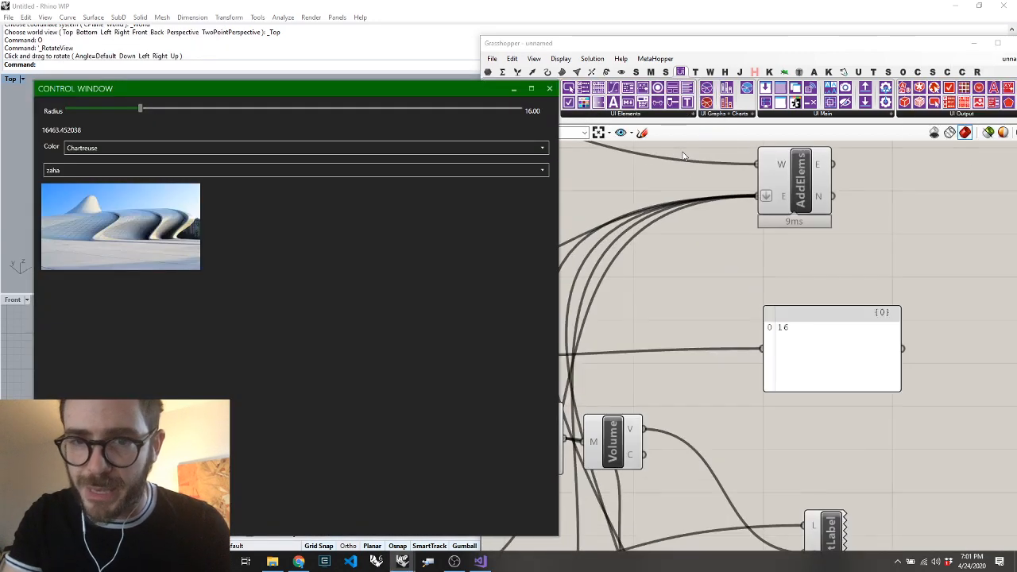
scroll(683, 155, up, 5)
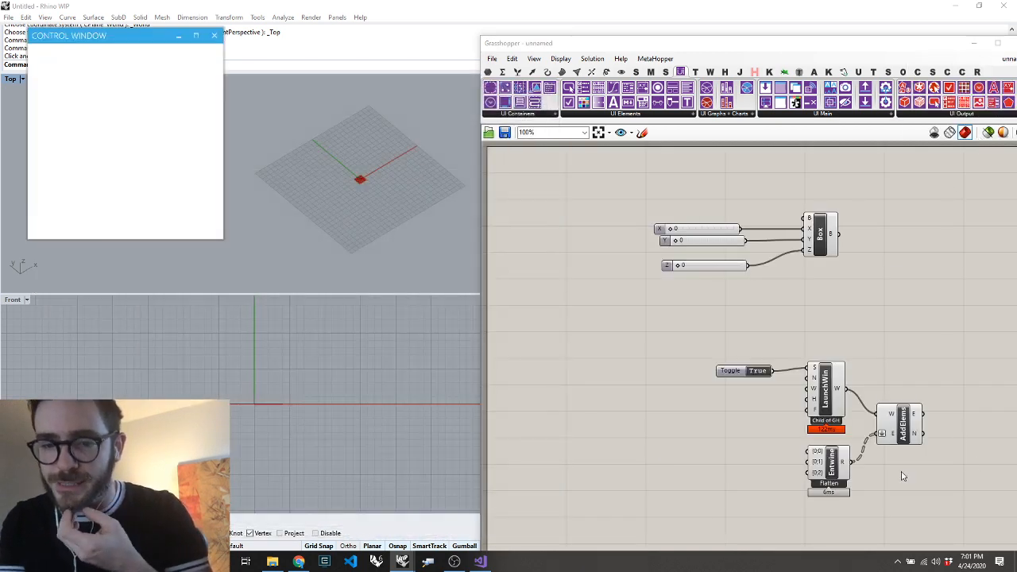
scroll(901, 477, up, 4)
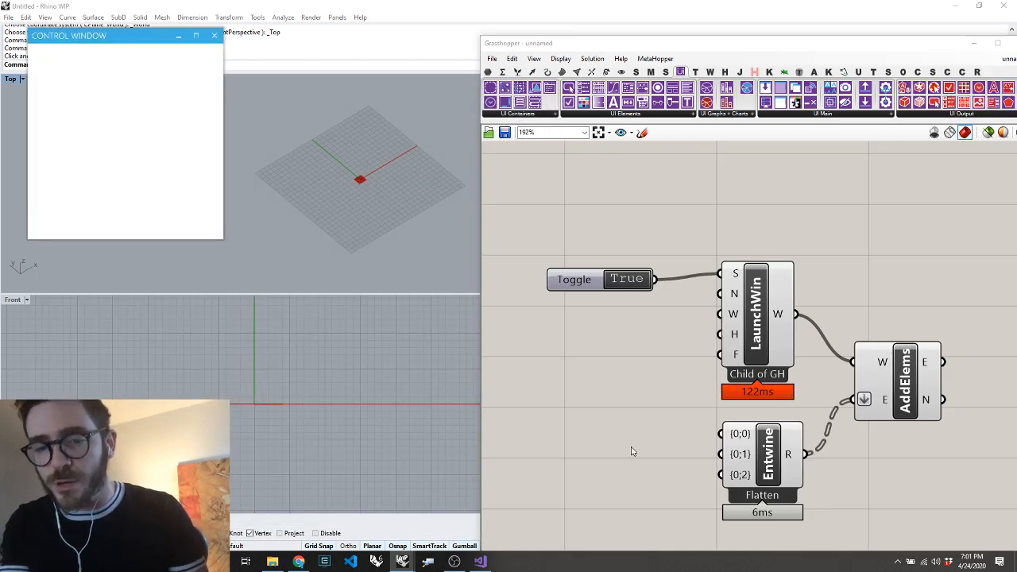
scroll(882, 326, down, 6)
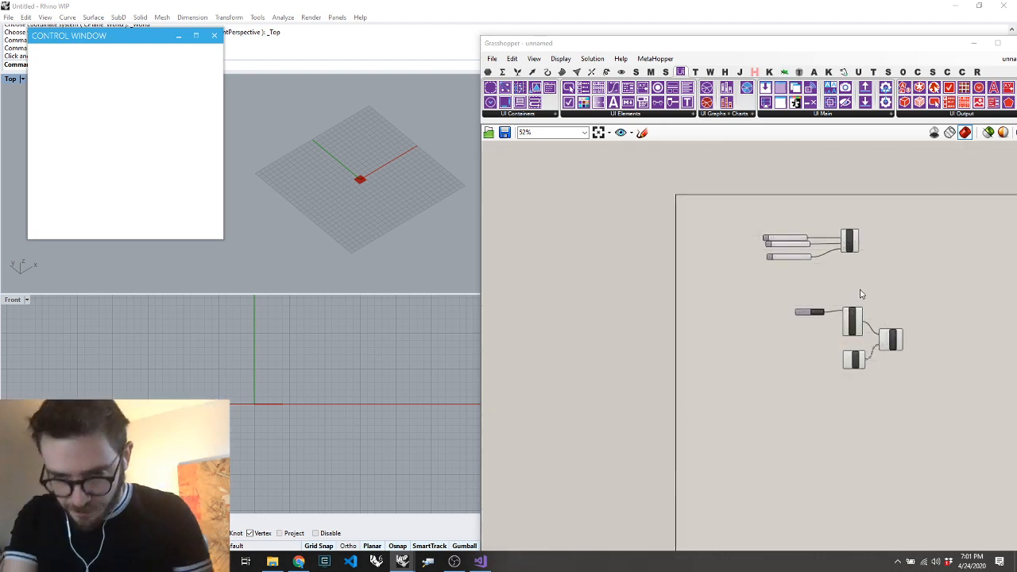
Move the box definition away from the window-setup components and align its X, Y and Z sliders in a tidy column
scroll(827, 218, up, 3)
drag(863, 226, 670, 310)
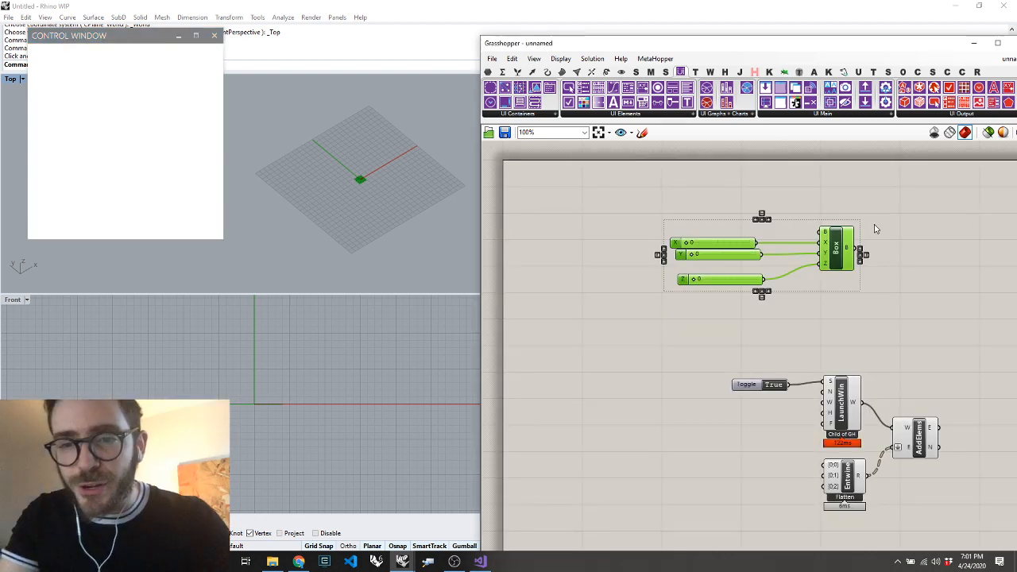
drag(783, 258, 662, 266)
click(702, 345)
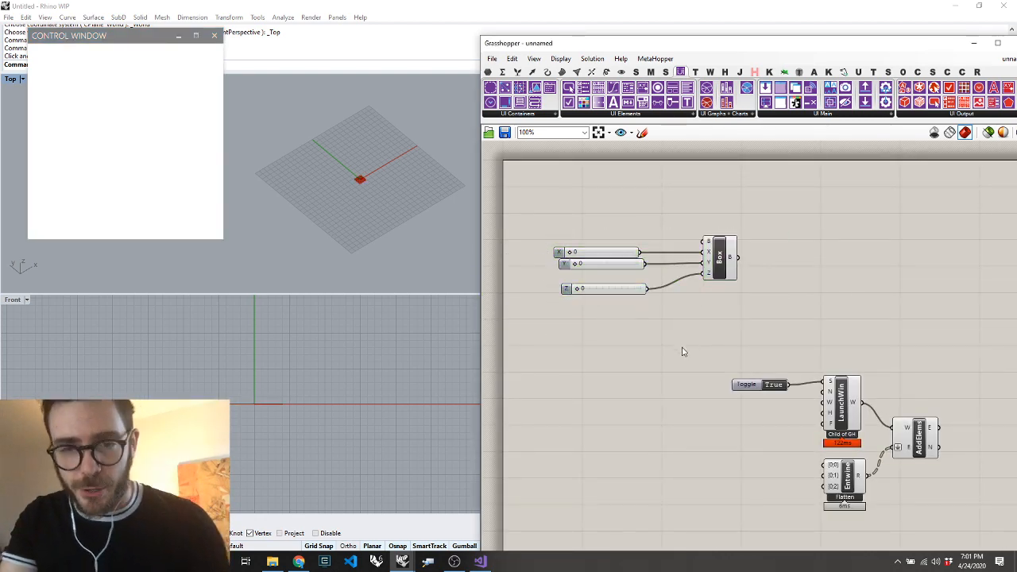
drag(614, 293, 609, 281)
click(620, 188)
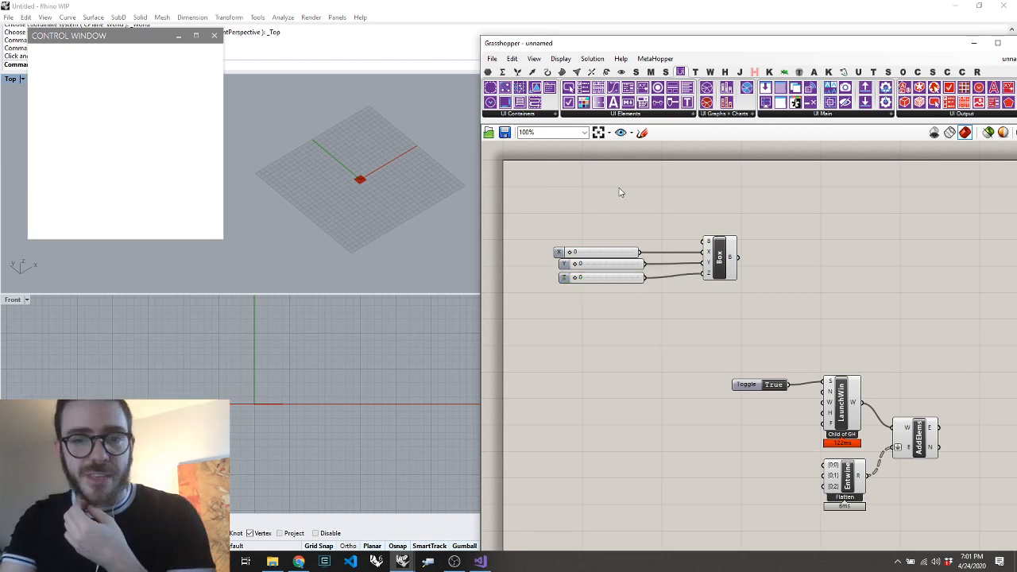
drag(620, 188, 531, 297)
double_click(593, 403)
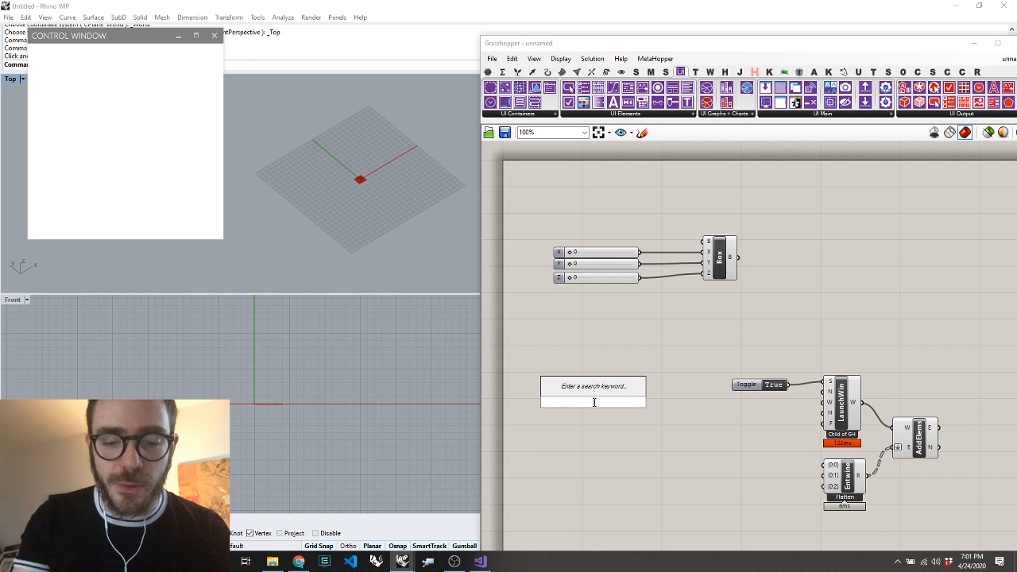
text(get se)
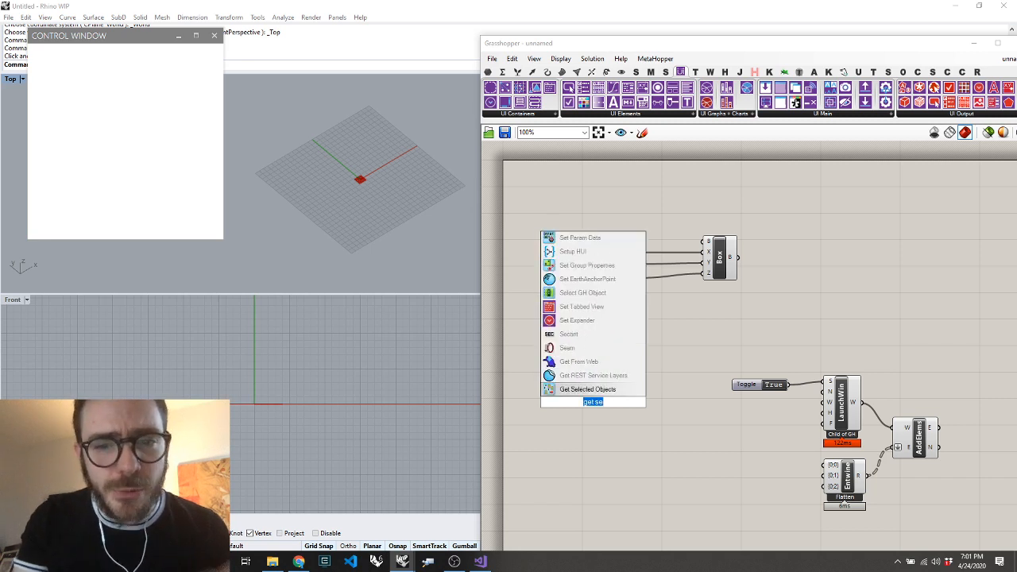
click(584, 429)
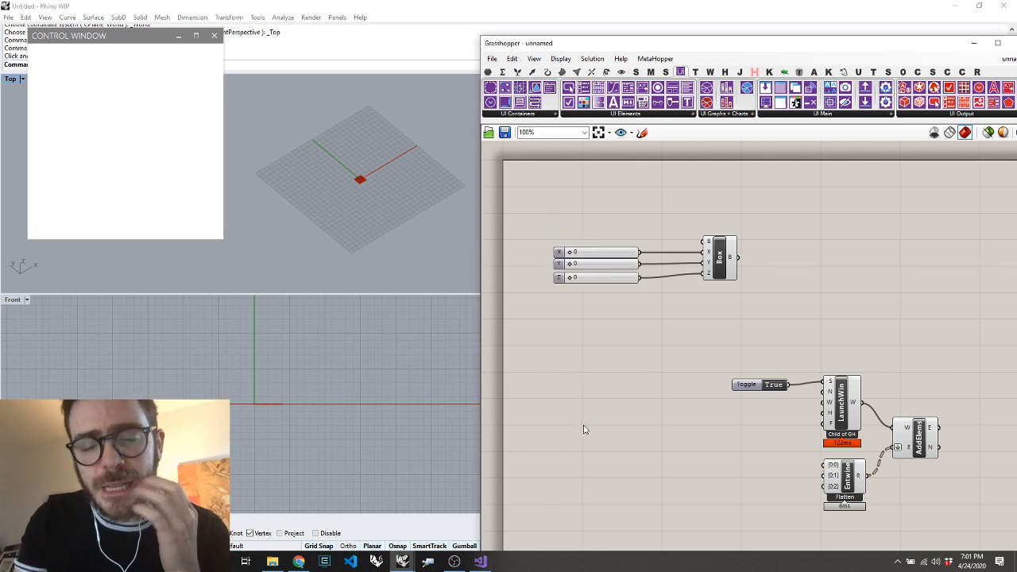
Place a Get Selected Objects component below the box definition and load the X, Y and Z sliders into it
double_click(584, 429)
text(get selecte)
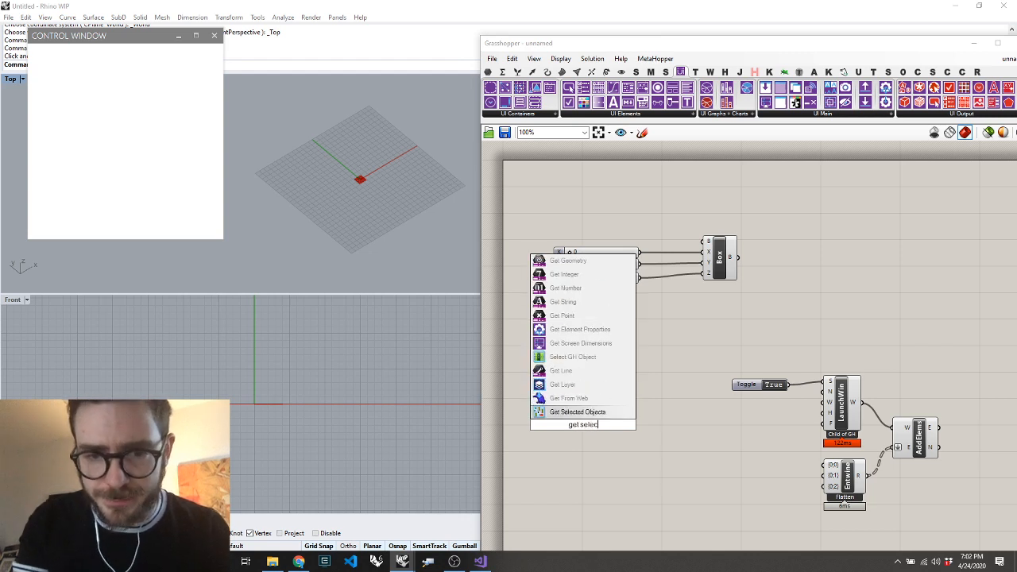
click(573, 411)
drag(576, 422, 565, 427)
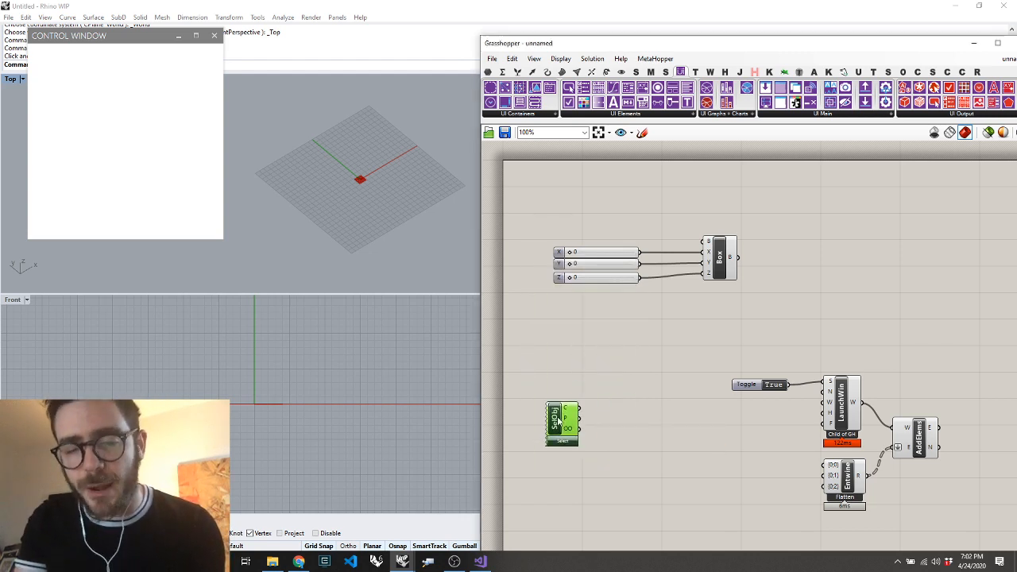
drag(602, 200, 537, 317)
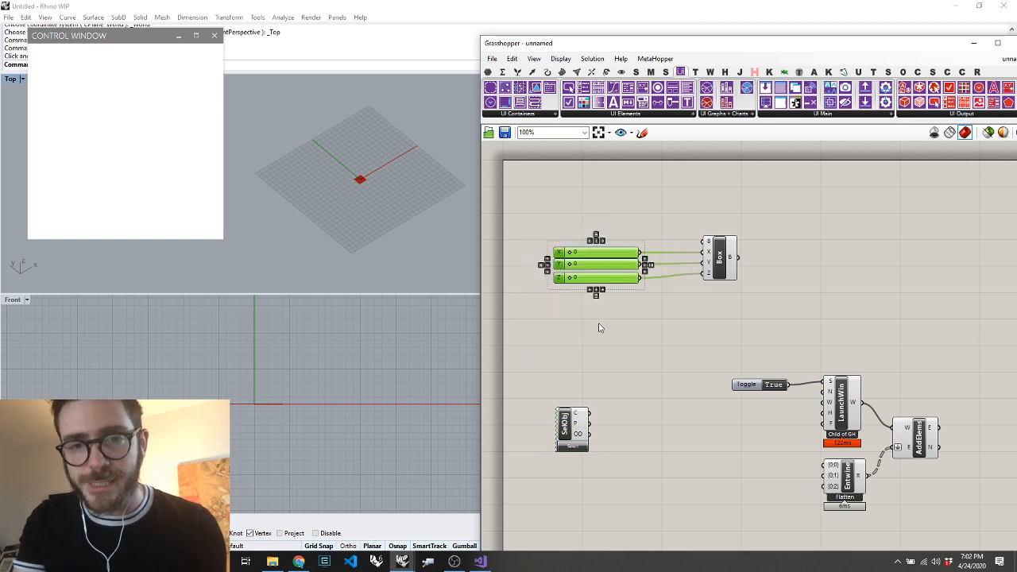
click(574, 447)
Inspect the Get Selected Objects component's P output with a temporary panel and delete the panel
double_click(665, 417)
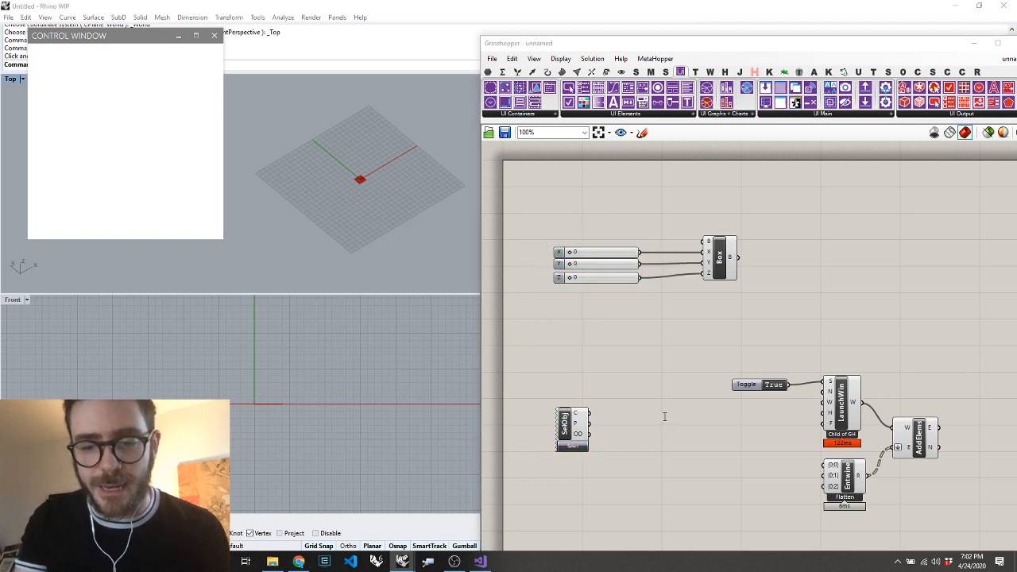
text(")
key(Return)
drag(589, 426, 763, 451)
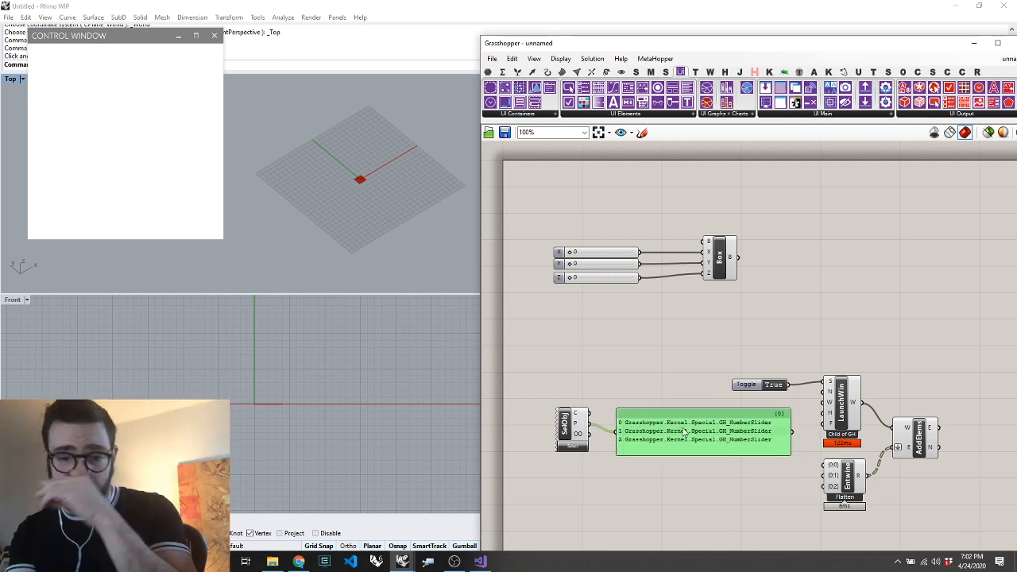
scroll(737, 437, up, 3)
scroll(726, 438, down, 3)
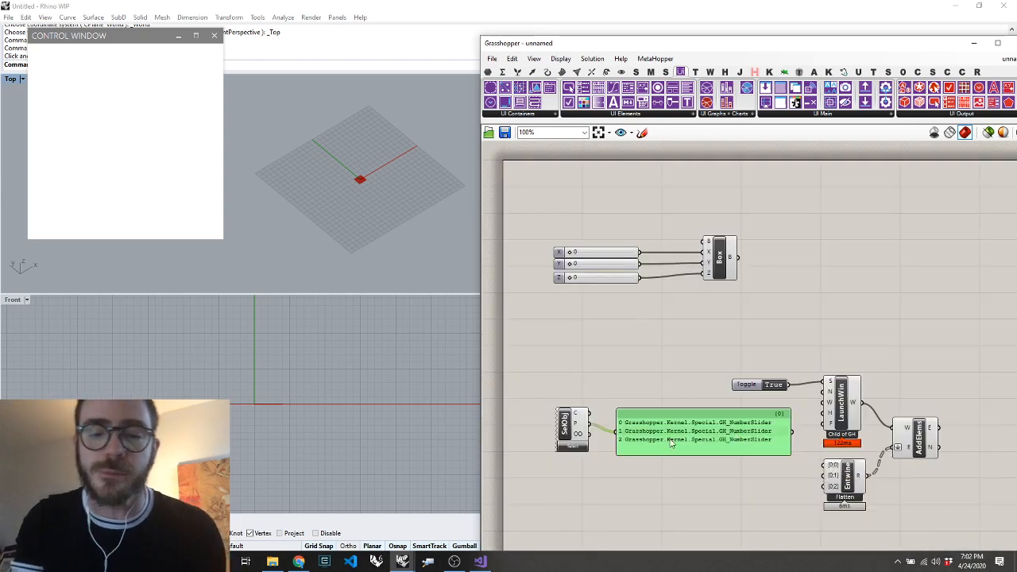
key(Delete)
Add a Create Slider component, feed it from Get Selected Objects' P output, and wire its output to Entwine's first input
text(create slider)
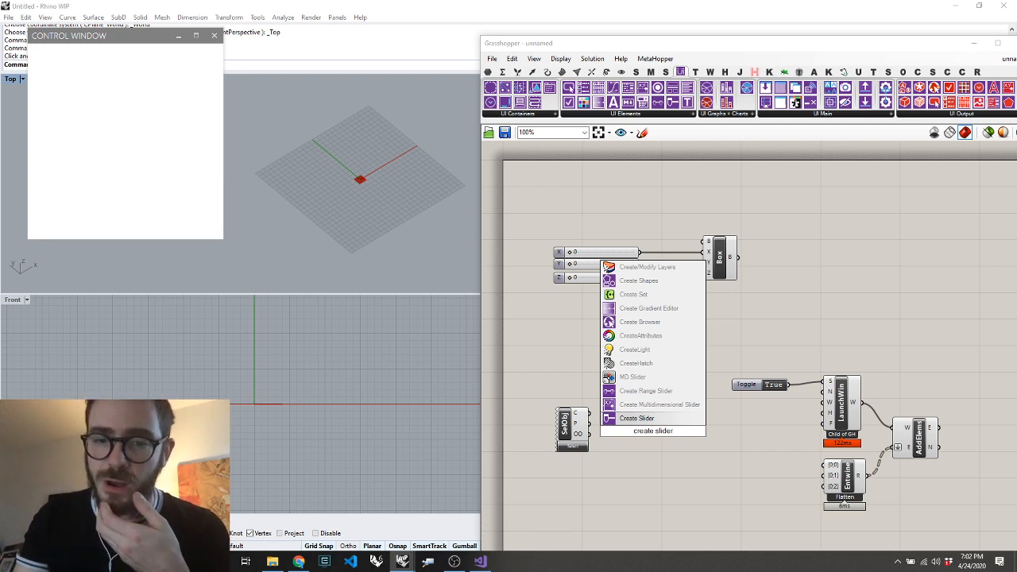
key(Return)
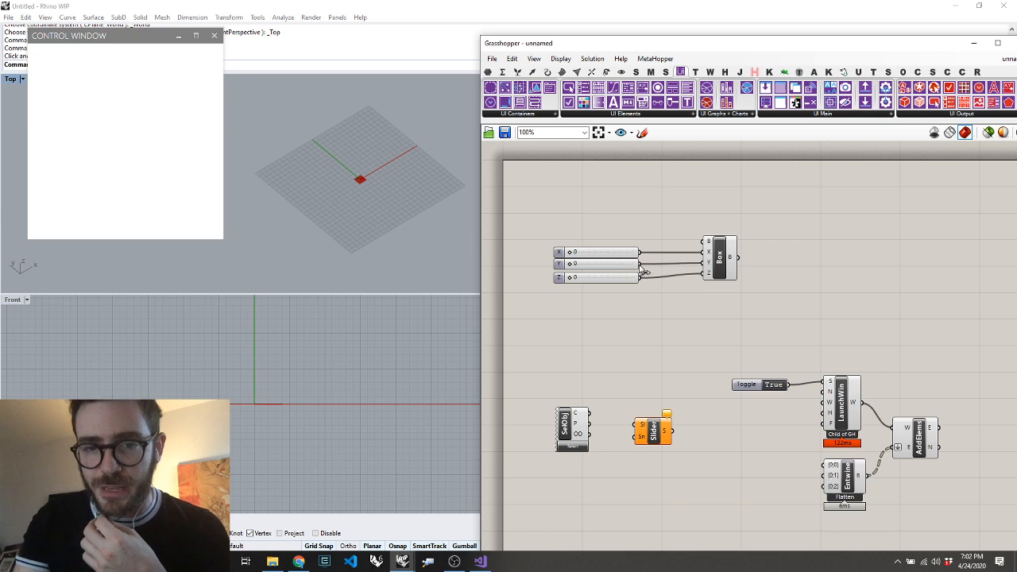
drag(640, 276, 637, 428)
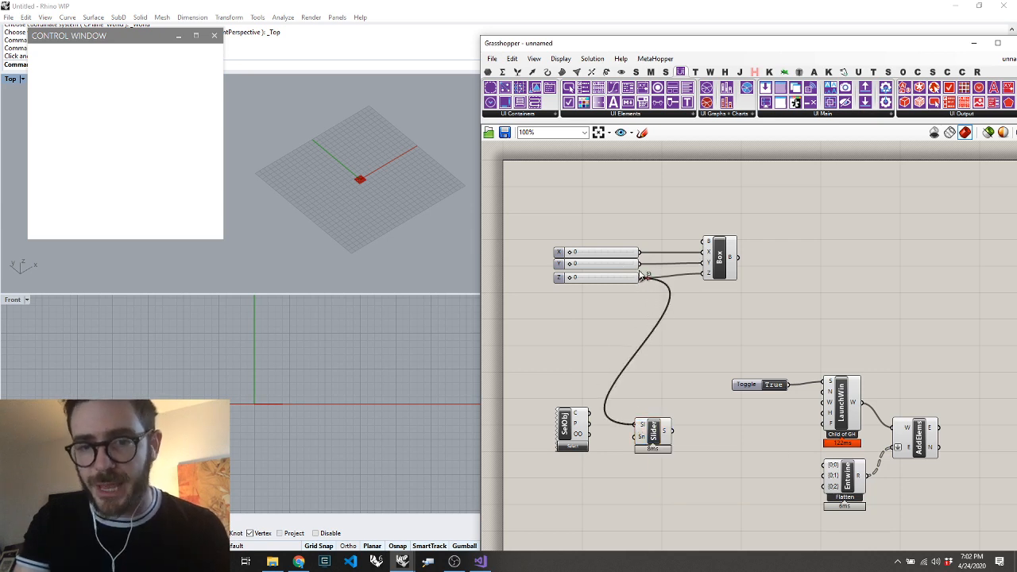
ctrl+drag(642, 278, 828, 464)
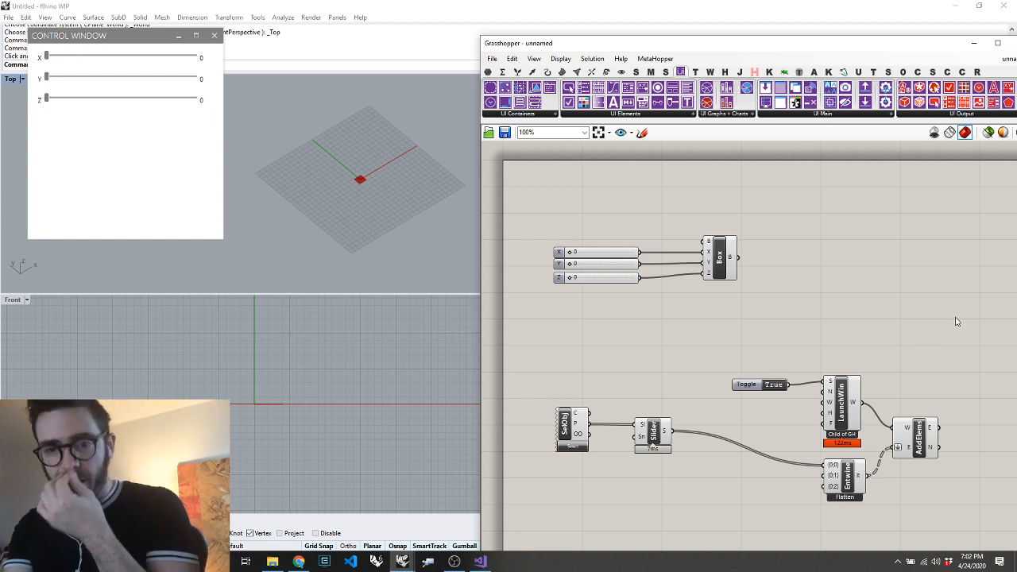
Move the box and its three sliders farther up the canvas, leaving more space above the Human UI components
drag(955, 318, 763, 488)
click(752, 234)
drag(754, 237, 511, 382)
drag(734, 252, 742, 194)
click(785, 281)
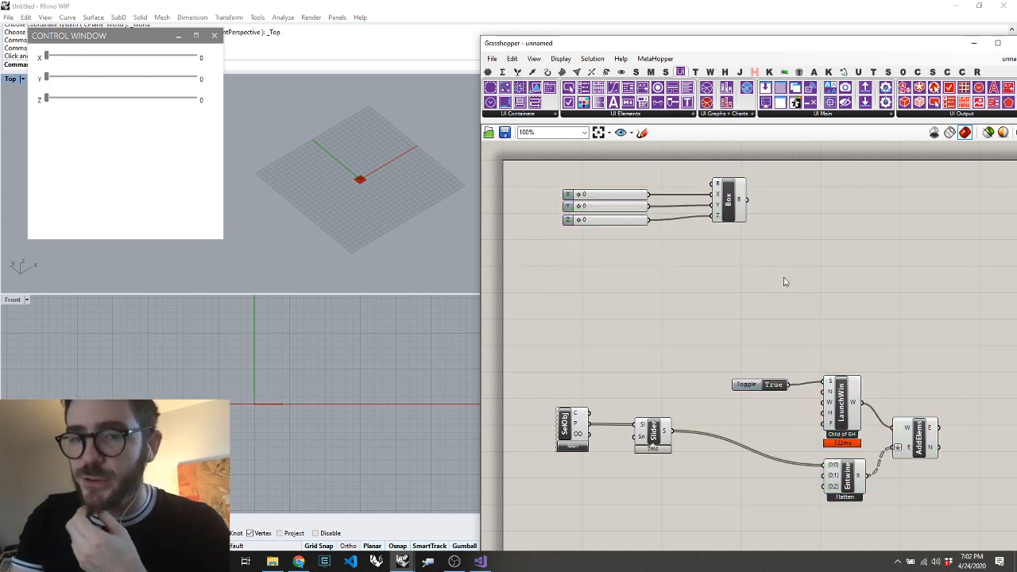
click(648, 430)
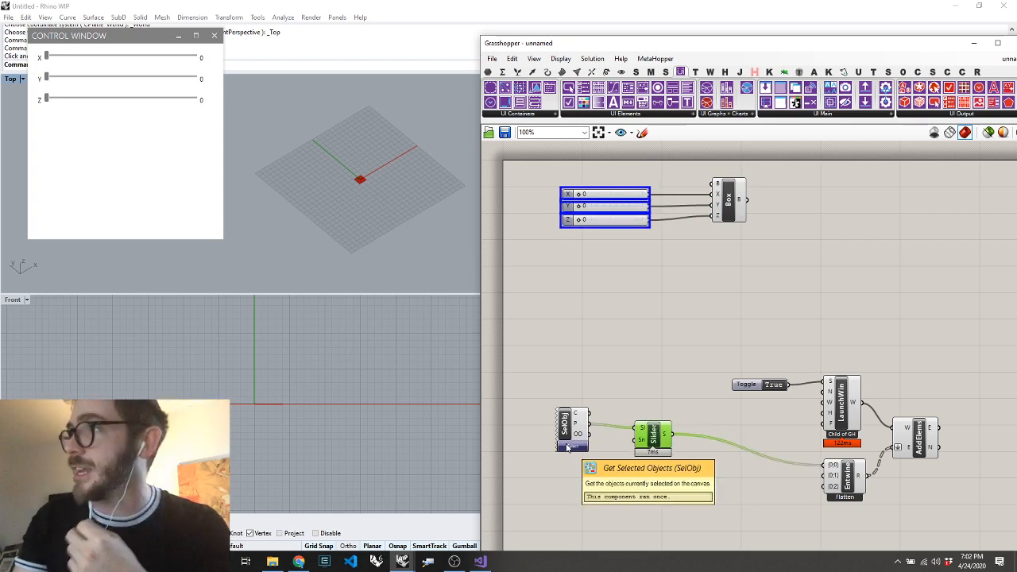
click(645, 485)
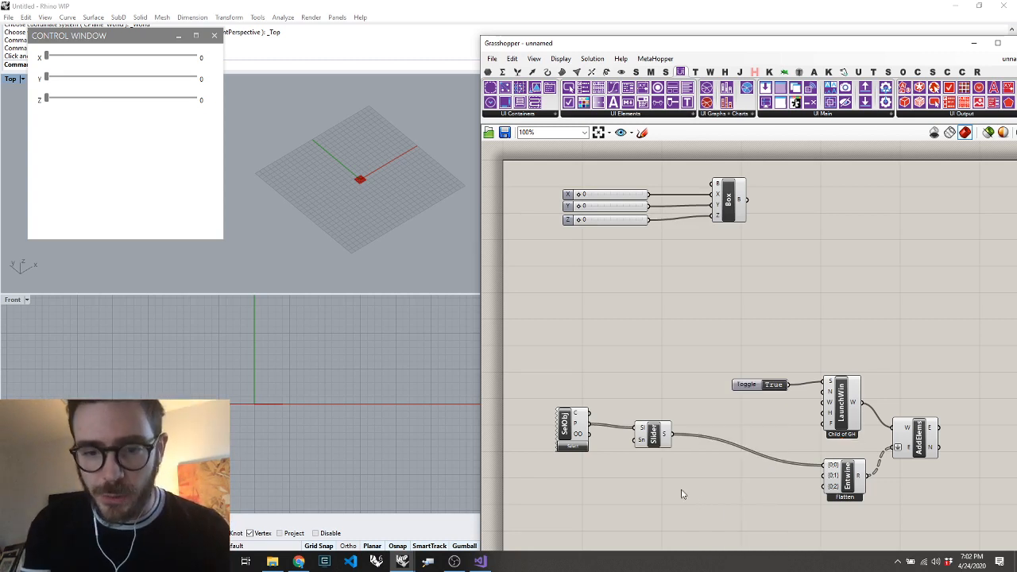
right_click(682, 491)
click(683, 492)
right_click(669, 489)
click(670, 490)
Place a Set Object Value component and a Value Listener component below the Create Slider component
double_click(613, 483)
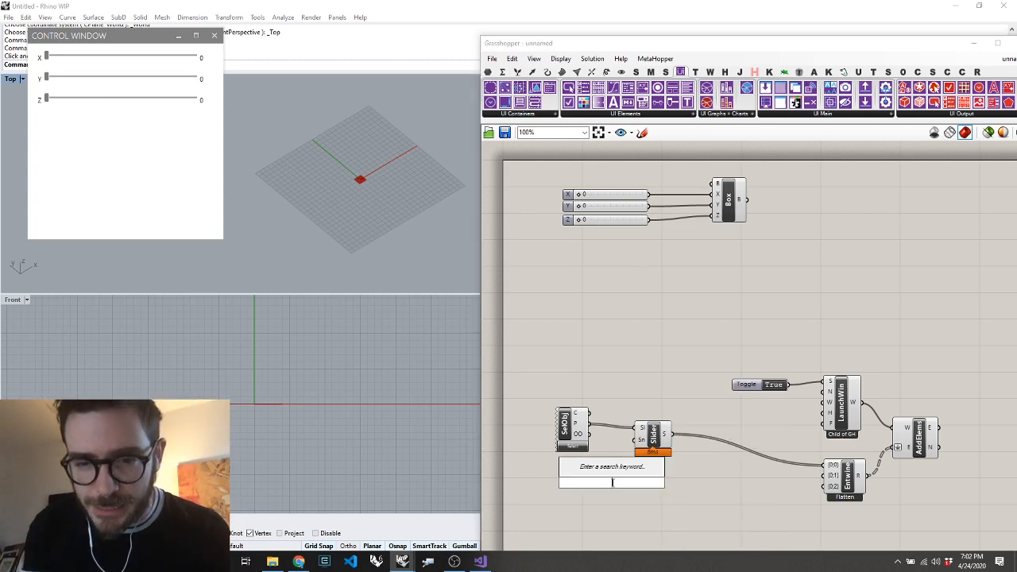
text(set object)
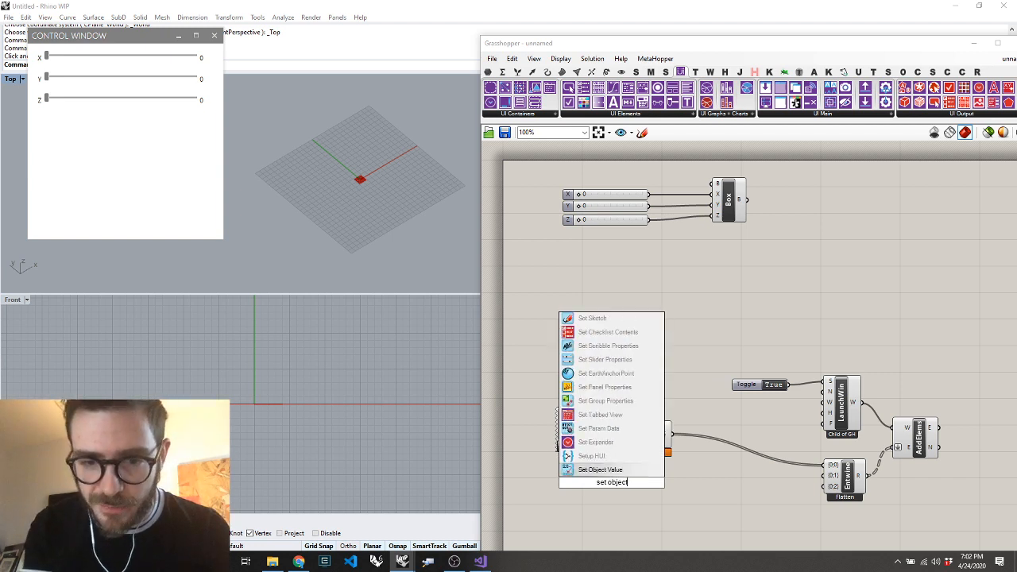
key(Return)
double_click(720, 479)
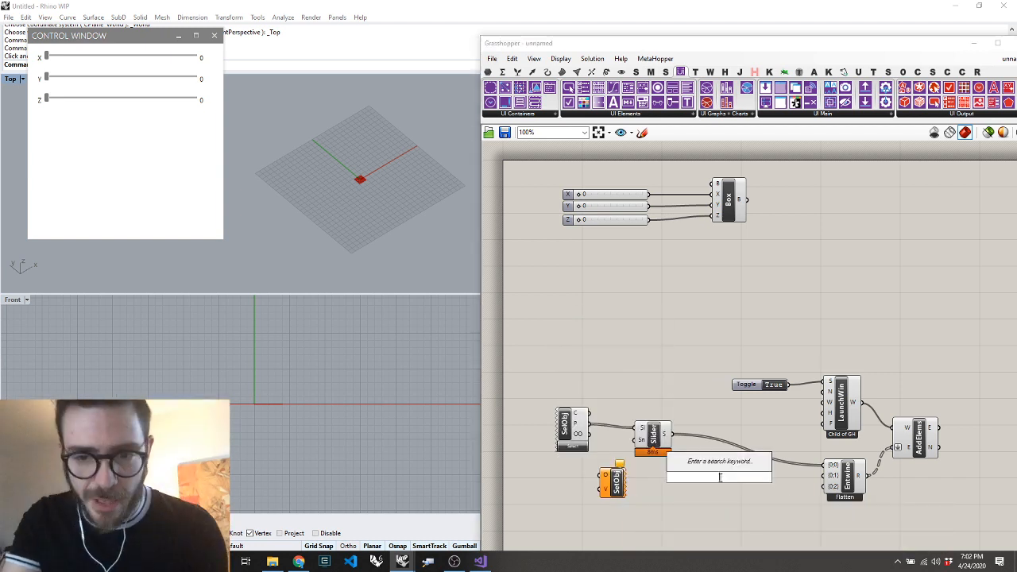
text(val)
key(Return)
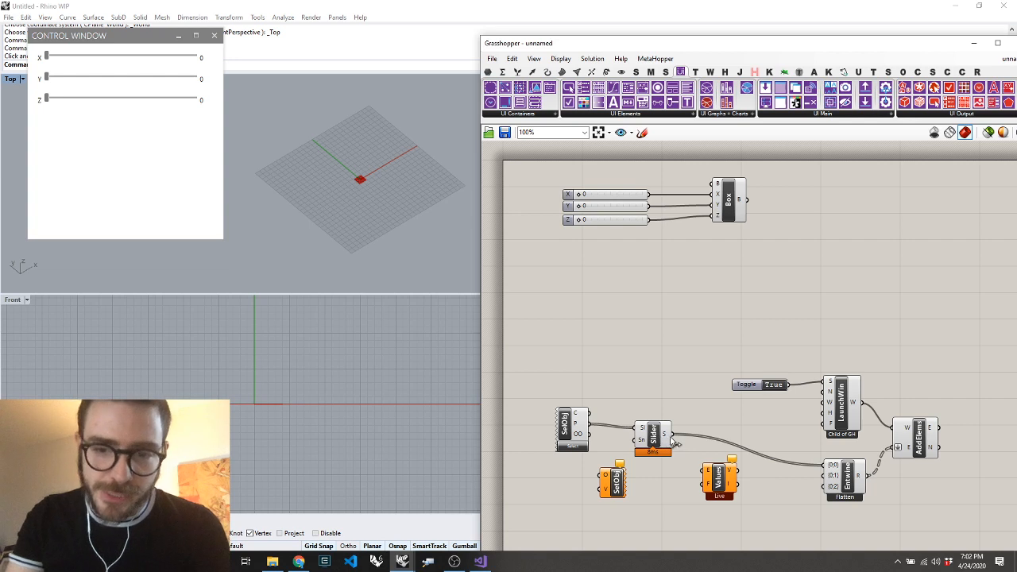
Connect Create Slider's output to the Value Listener's E input and place Set Object Value on the listener's output side
drag(673, 437, 706, 470)
drag(624, 491, 780, 516)
drag(718, 486, 700, 484)
click(690, 530)
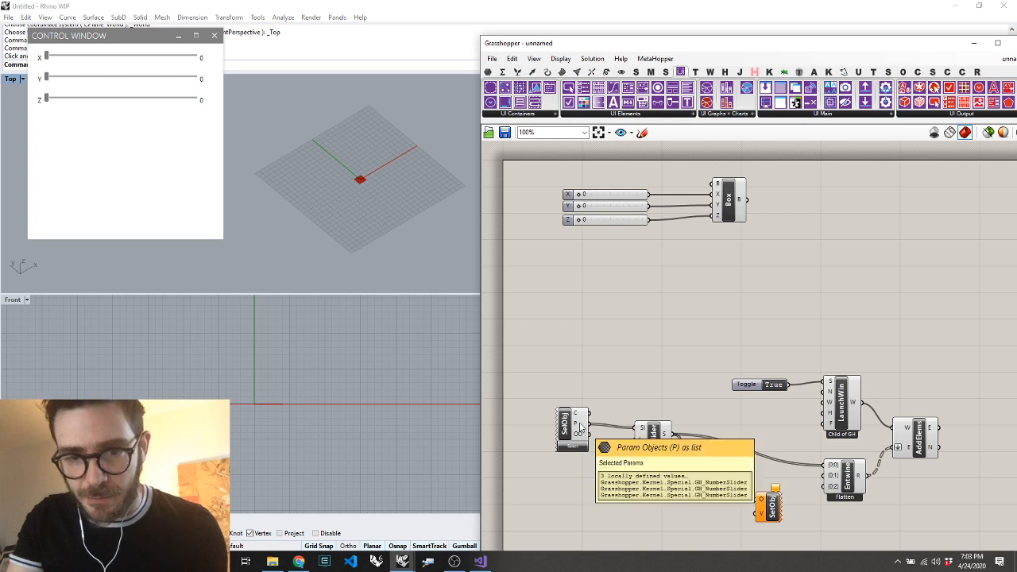
Wire Get Selected Objects' P output to Set Object Value's O input, graft that input, and connect the listener's V output to its V input
drag(589, 424, 764, 503)
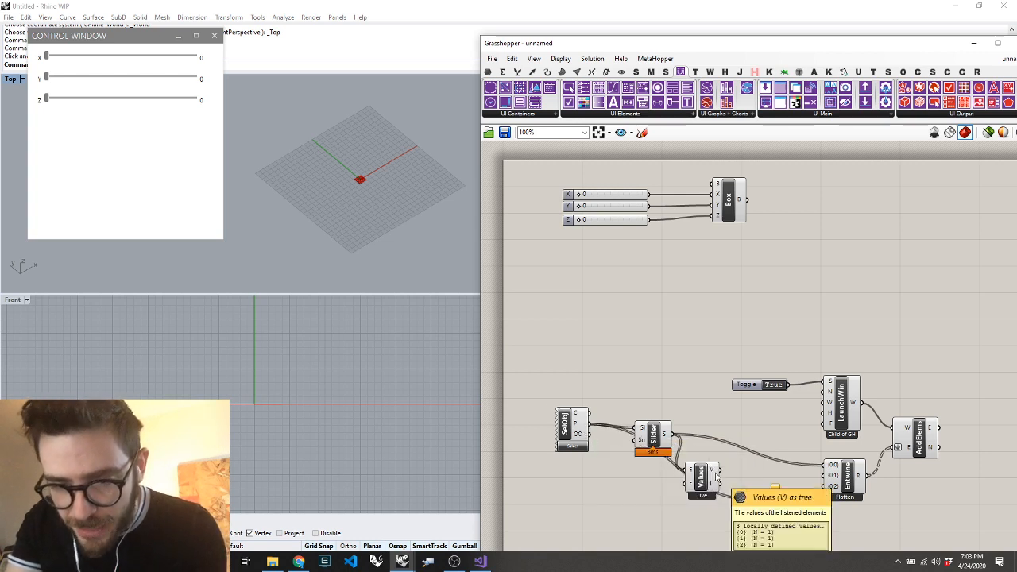
drag(778, 511, 762, 477)
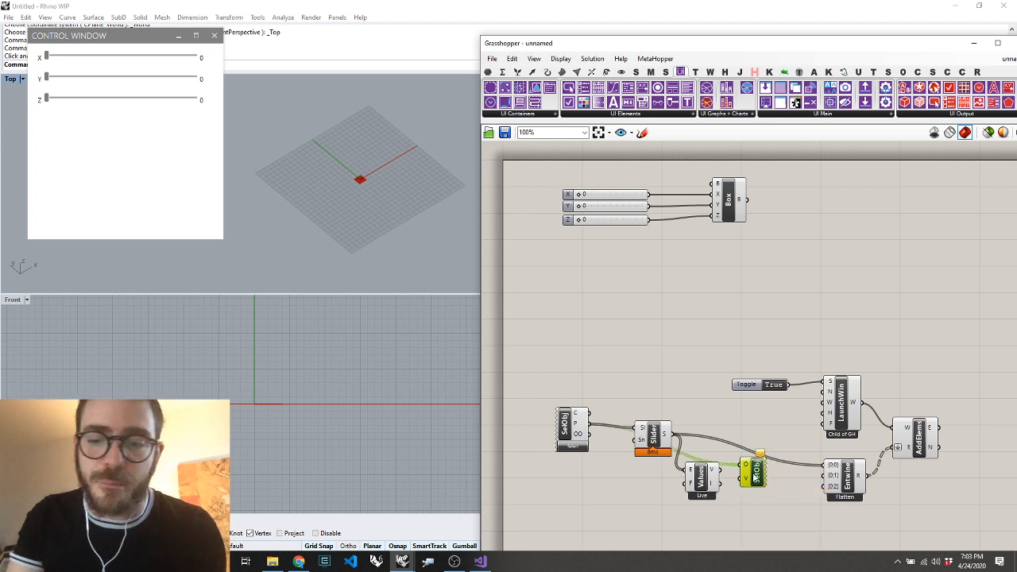
scroll(755, 477, up, 3)
right_click(734, 459)
click(757, 441)
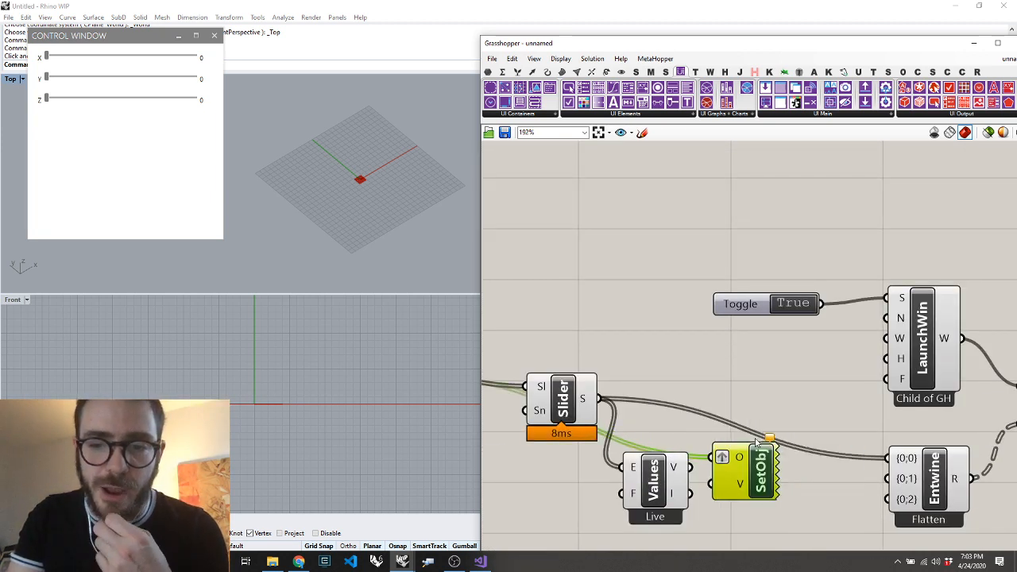
drag(683, 477, 712, 485)
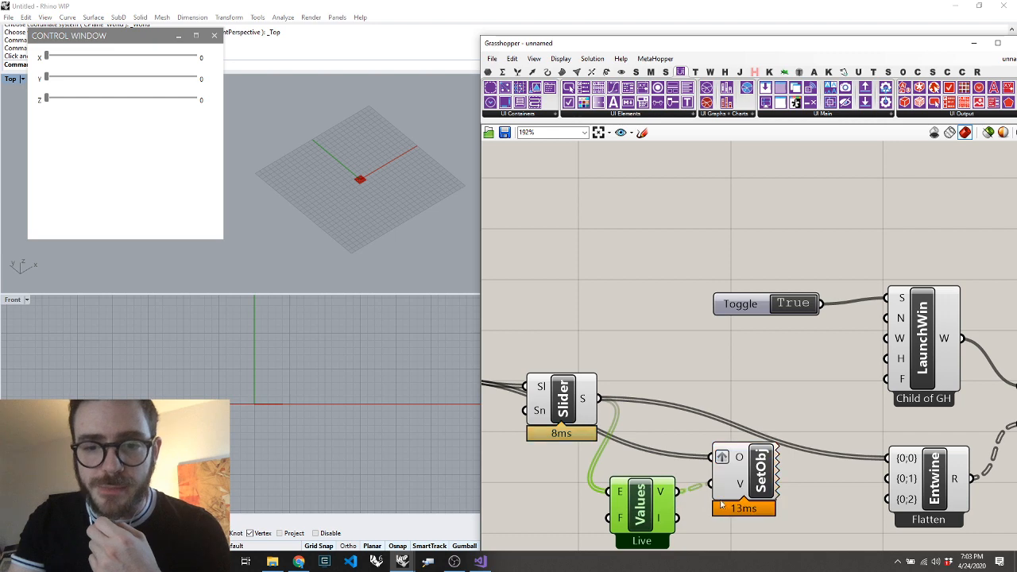
click(672, 221)
scroll(731, 391, down, 6)
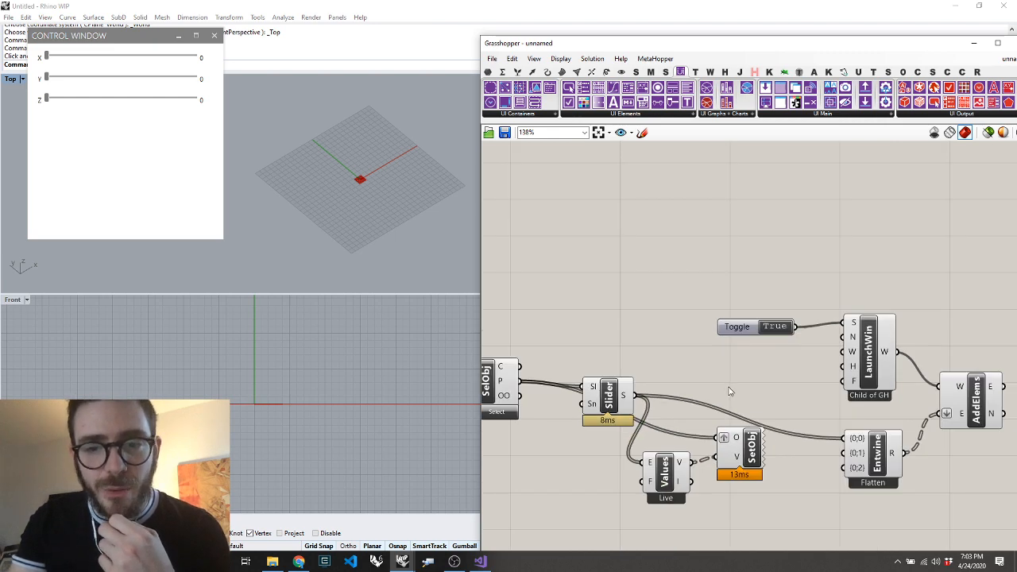
scroll(554, 217, up, 1)
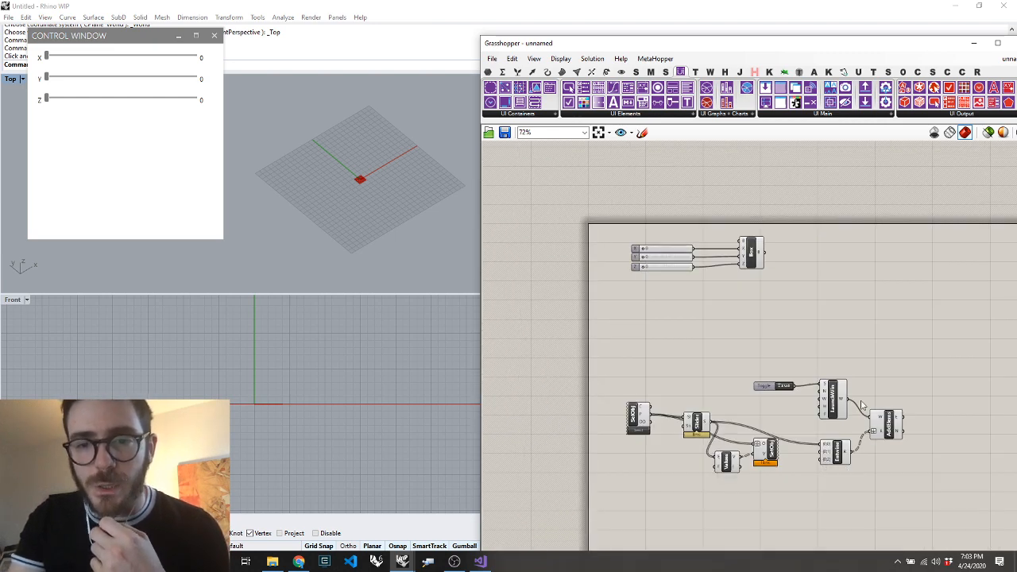
right_click(932, 383)
click(843, 347)
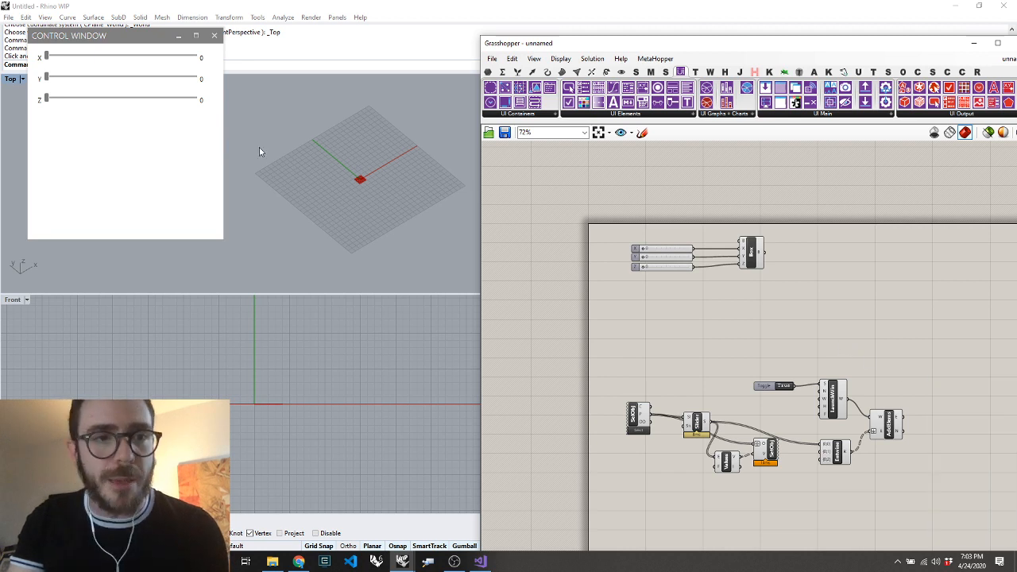
Set the control window's X slider to 51, Y to 62 and Z to 36 to drive the box
drag(48, 58, 123, 81)
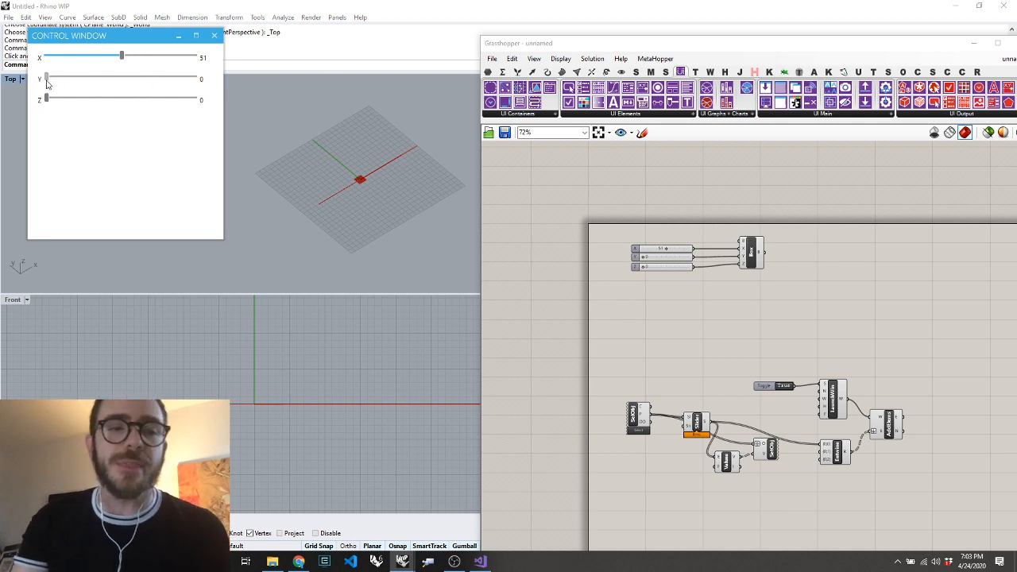
drag(48, 80, 140, 79)
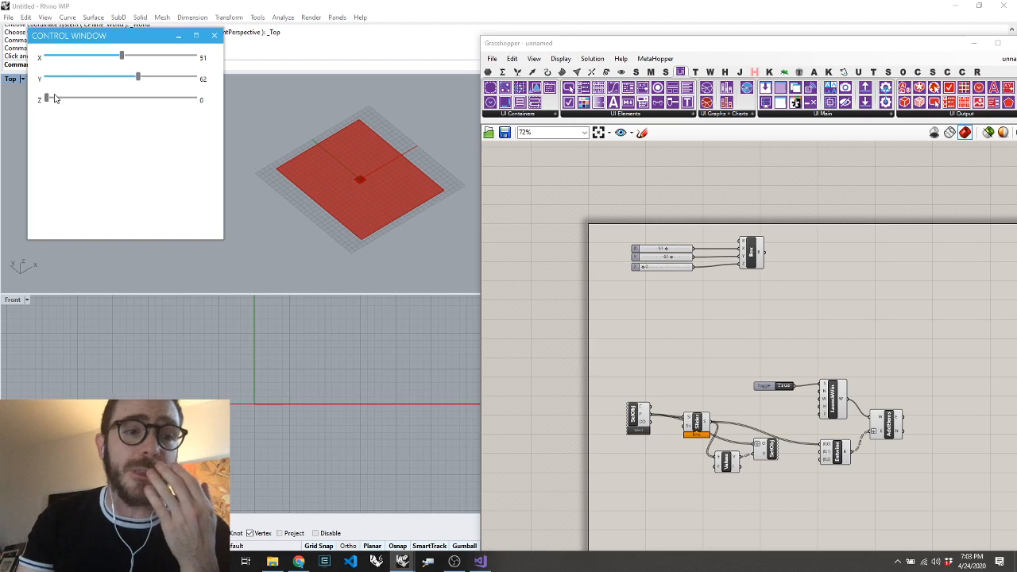
drag(48, 102, 100, 101)
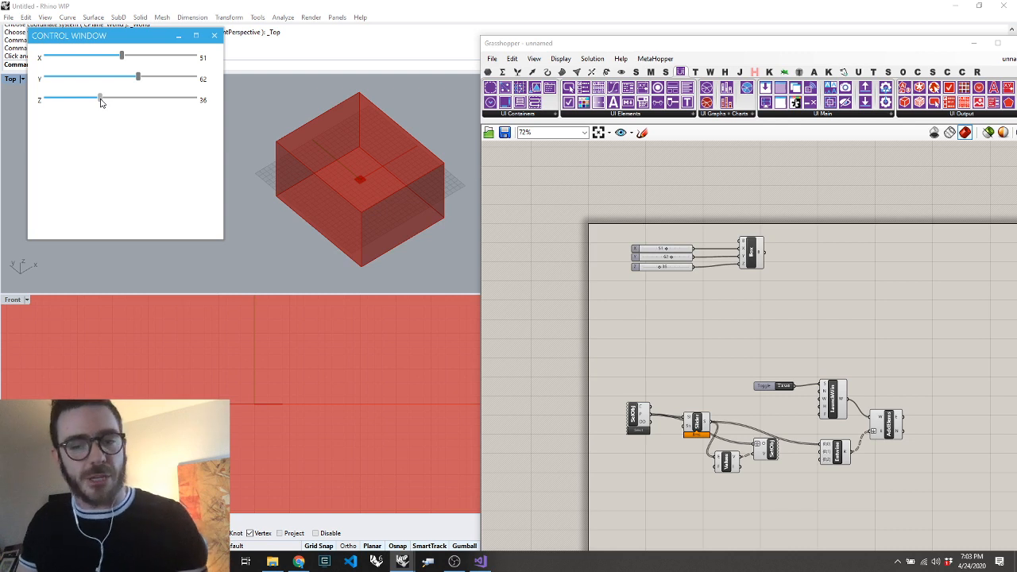
Shift the box component and its three sliders slightly on the Grasshopper canvas
drag(778, 189, 520, 301)
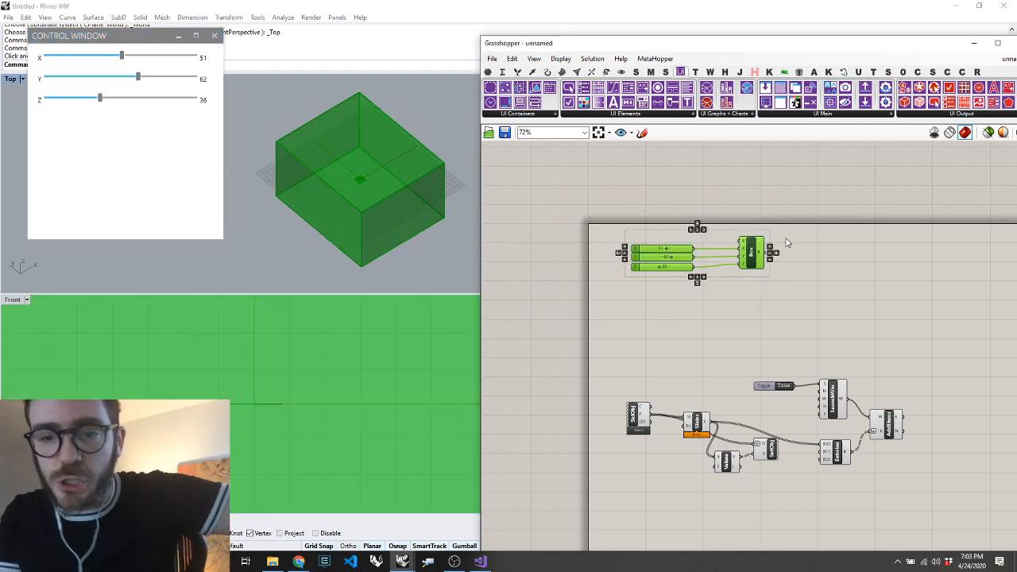
mouse_move(757, 266)
mouse_down()
mouse_move(760, 222)
mouse_move(760, 266)
mouse_up()
click(792, 264)
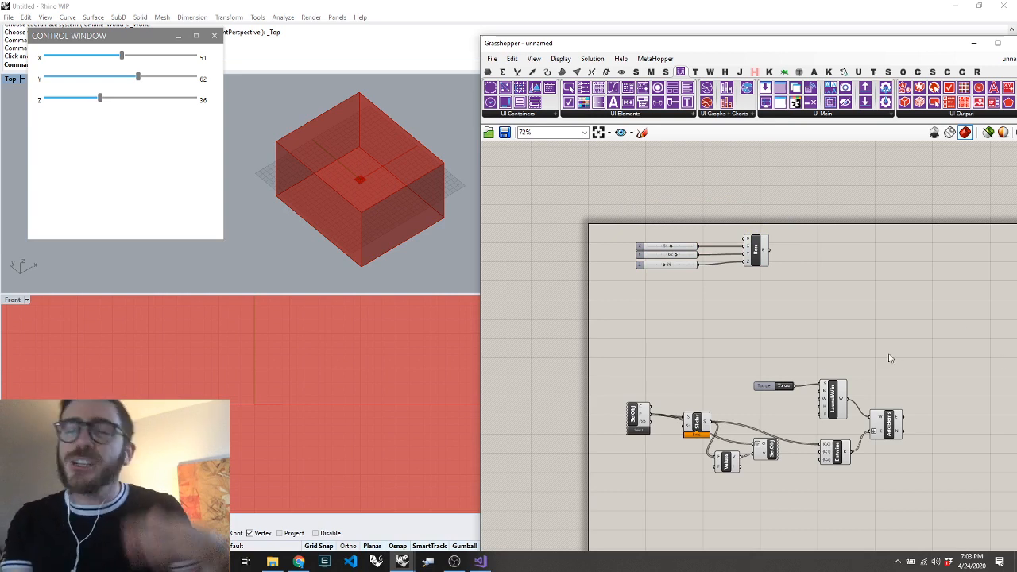
Set the control window's Y slider to 56
scroll(695, 242, up, 5)
mouse_move(645, 282)
mouse_down()
mouse_move(693, 284)
mouse_move(619, 287)
mouse_move(649, 281)
mouse_up()
drag(138, 79, 130, 80)
scroll(715, 232, down, 5)
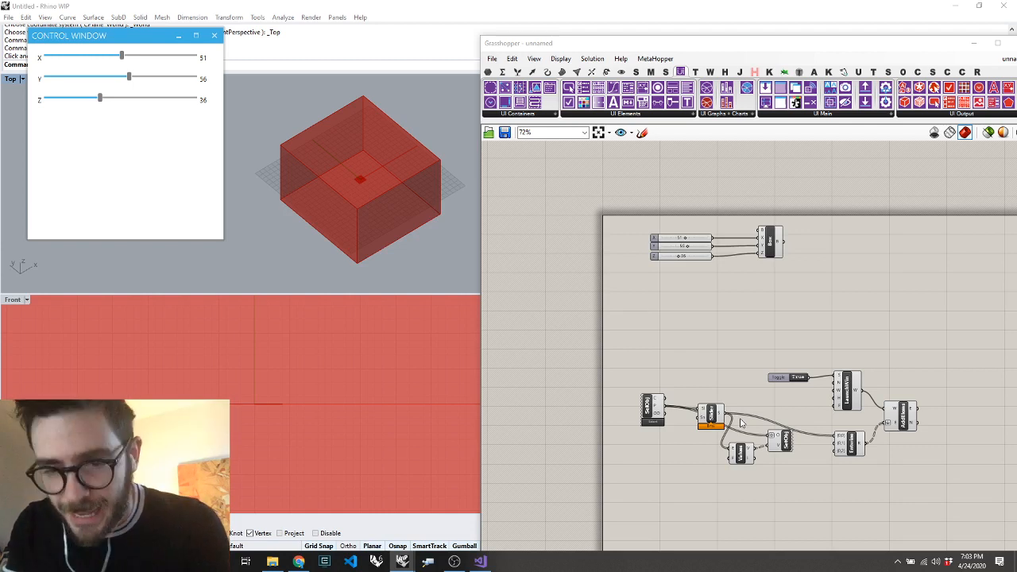
drag(900, 347, 838, 221)
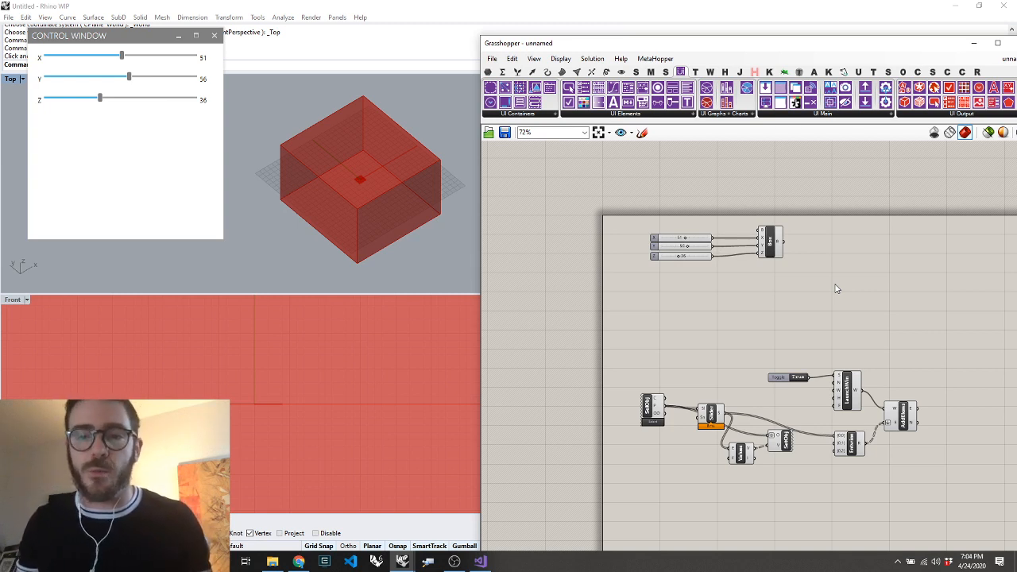
drag(767, 215, 581, 311)
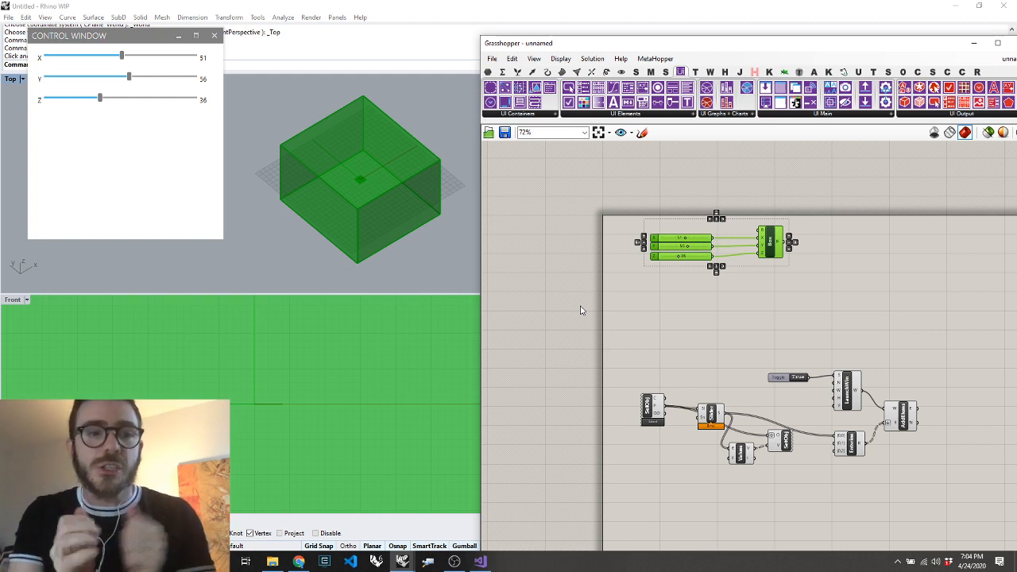
double_click(710, 297)
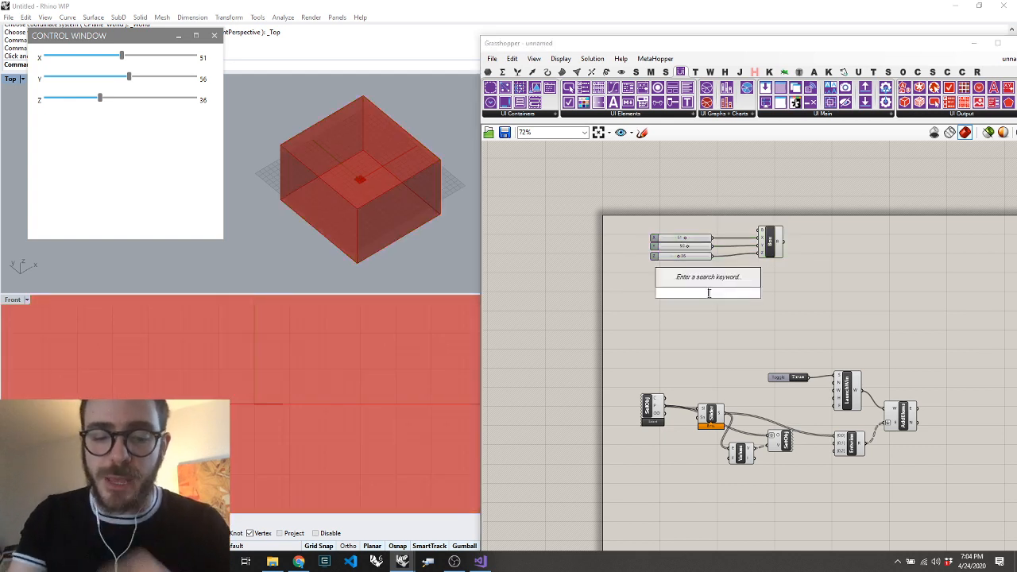
text(val)
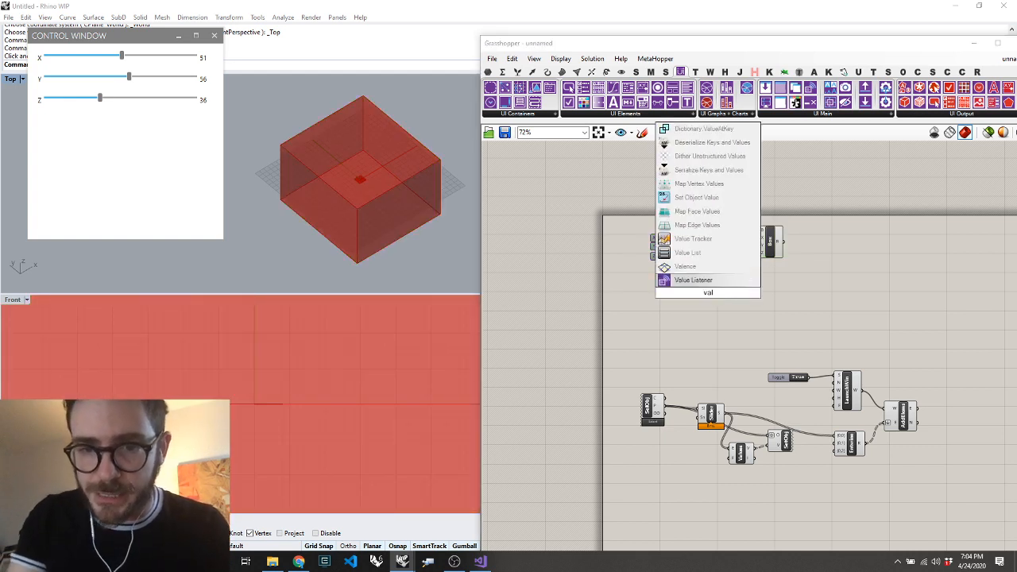
click(696, 254)
scroll(700, 305, up, 2)
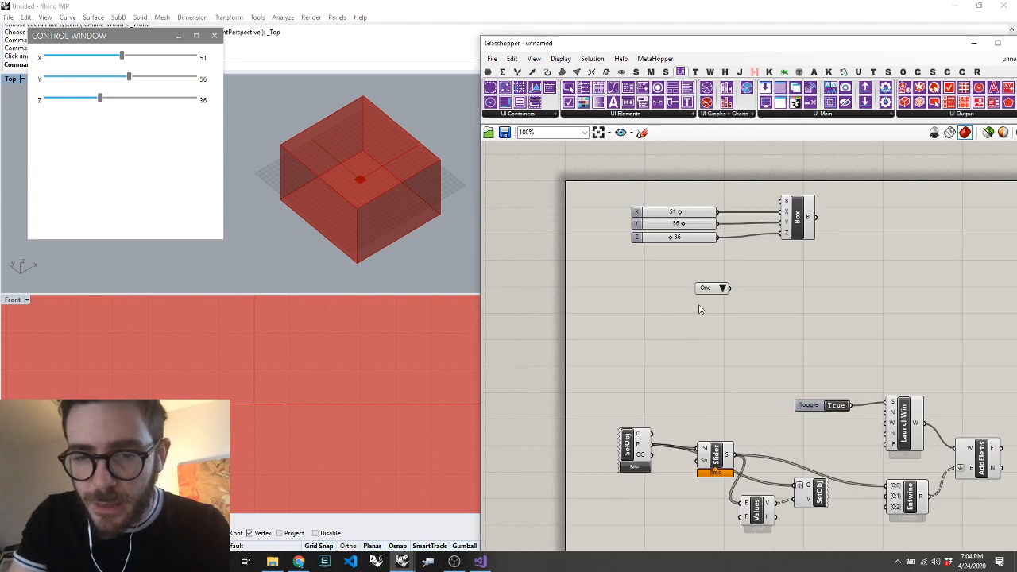
click(713, 289)
key(Delete)
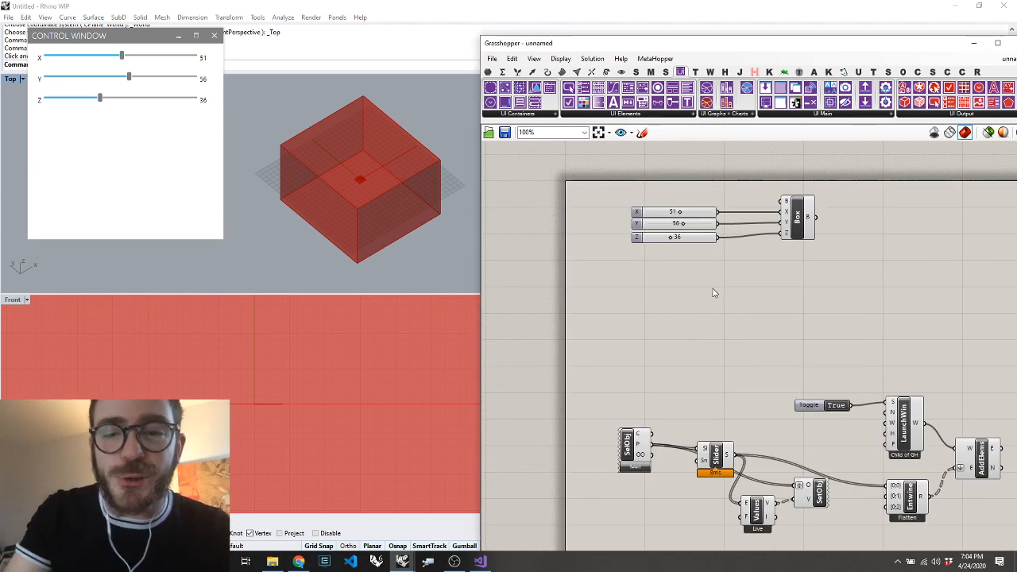
Copy the Images folder's path from File Explorer and place it in a text panel on the Grasshopper canvas
click(272, 561)
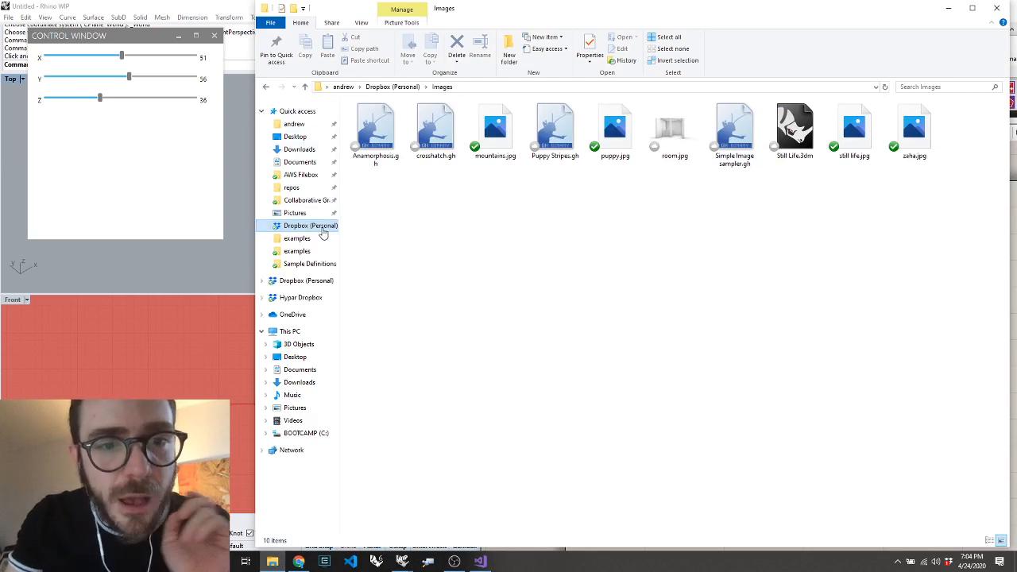
click(476, 86)
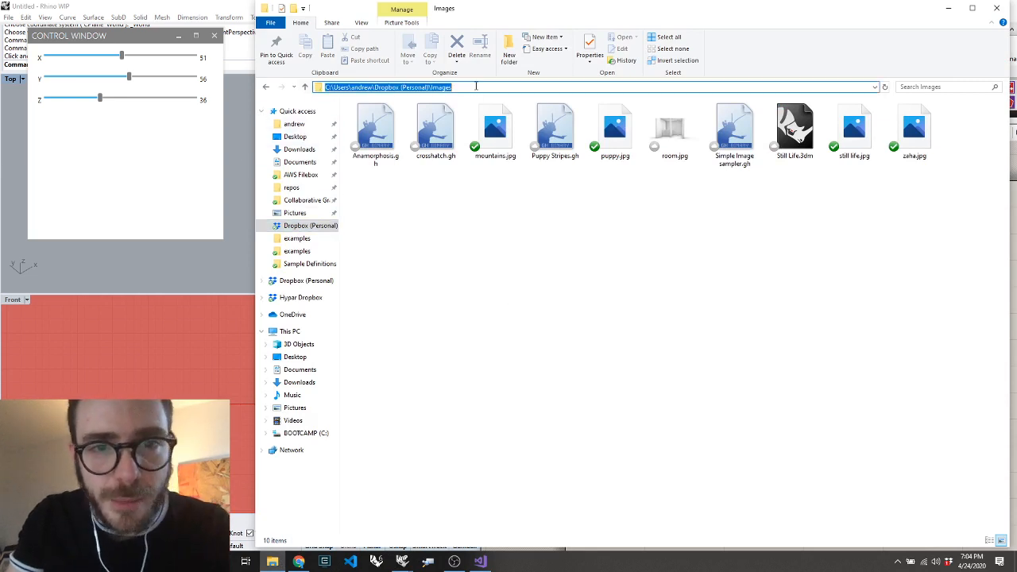
key(ctrl+c)
click(187, 274)
double_click(545, 300)
key(ctrl+v)
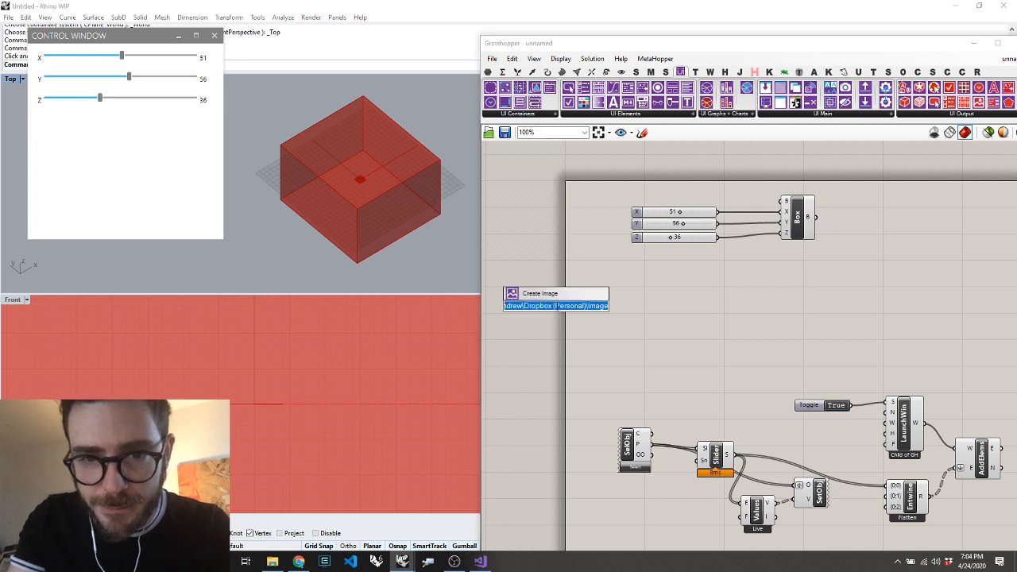
text(")
key(ctrl+v)
key(Return)
Place a Dir component beside the path panel and wire the panel to its P input
double_click(680, 307)
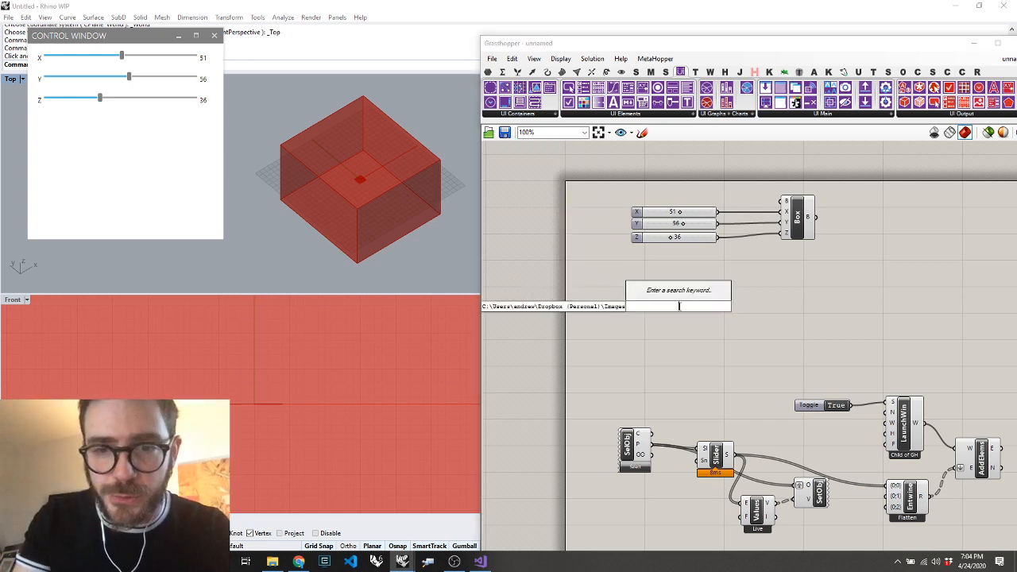
text(ite)
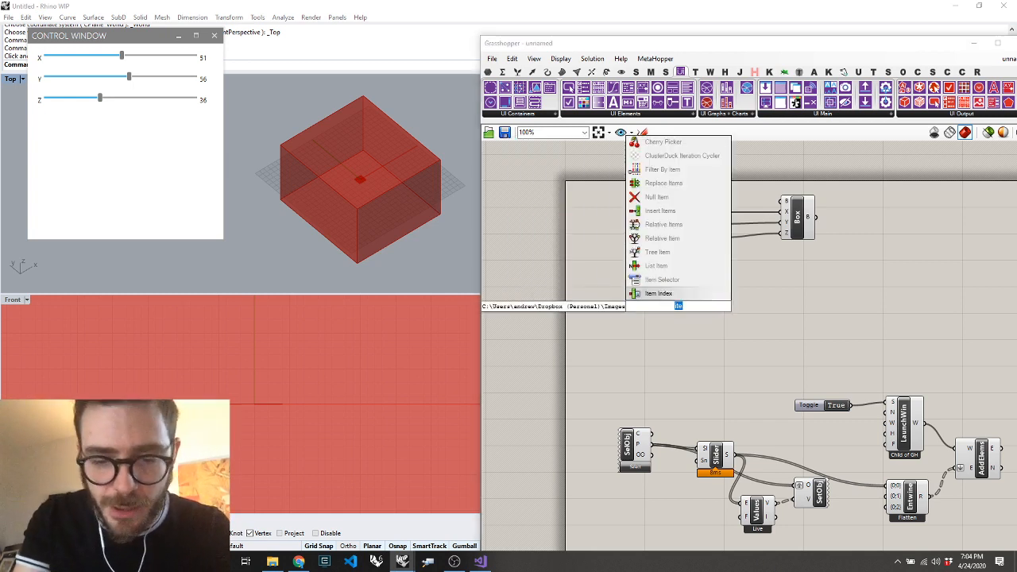
text(dir)
key(Return)
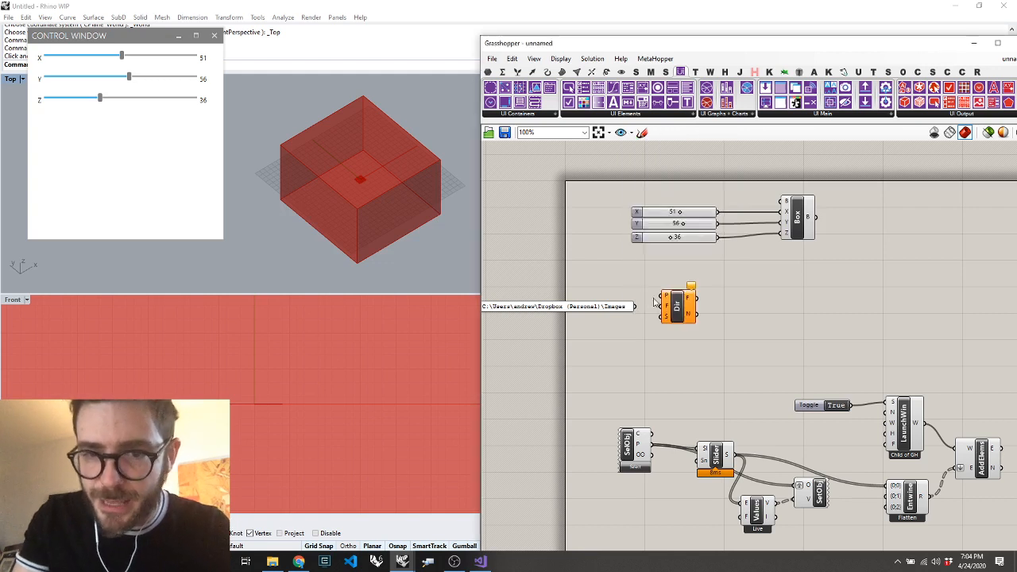
drag(635, 306, 668, 295)
Create a panel containing *.jpg below the path panel and connect it to the Dir component's F input
double_click(597, 339)
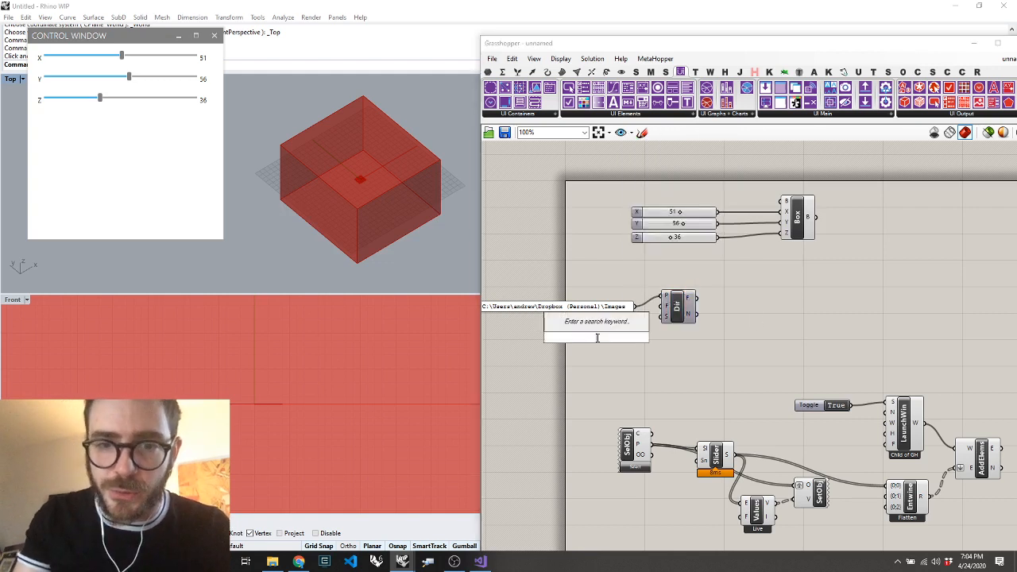
text("*()
key(BackSpace)
key(BackSpace)
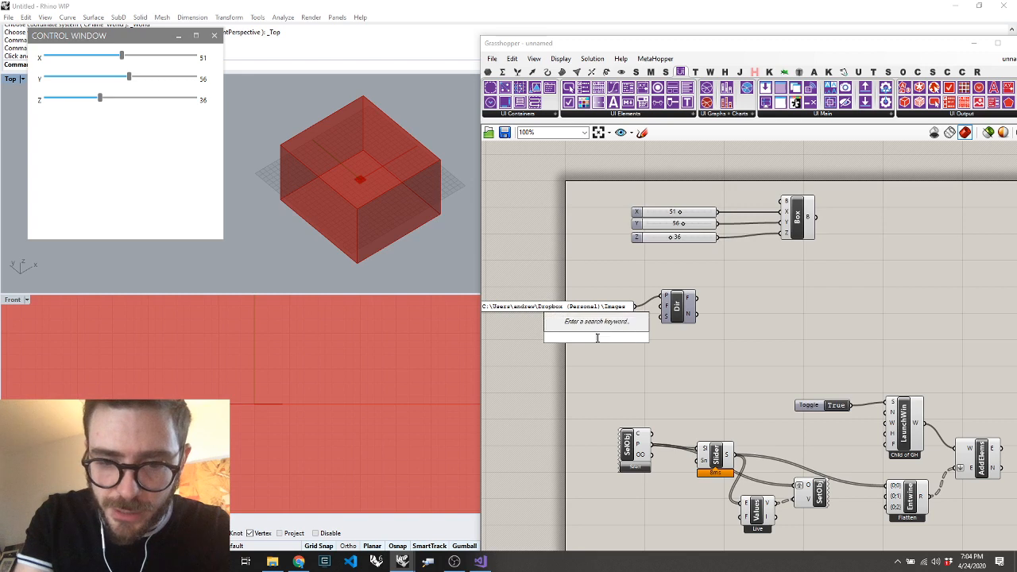
text(")
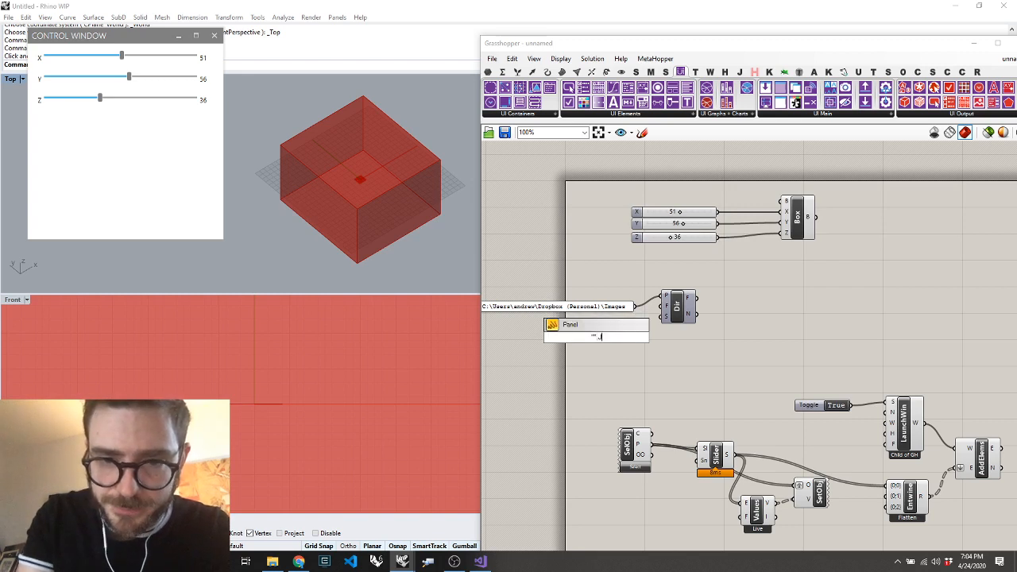
text(*.jpg)
key(Return)
drag(665, 311, 611, 337)
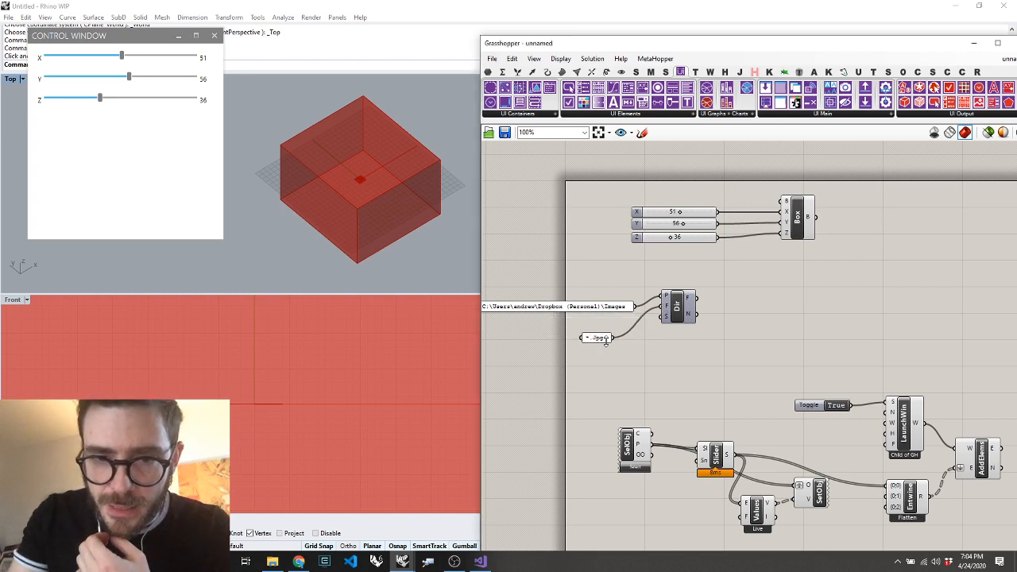
Place an Item Selector next to the Dir component and feed it from Dir's N output
double_click(738, 340)
text(ite)
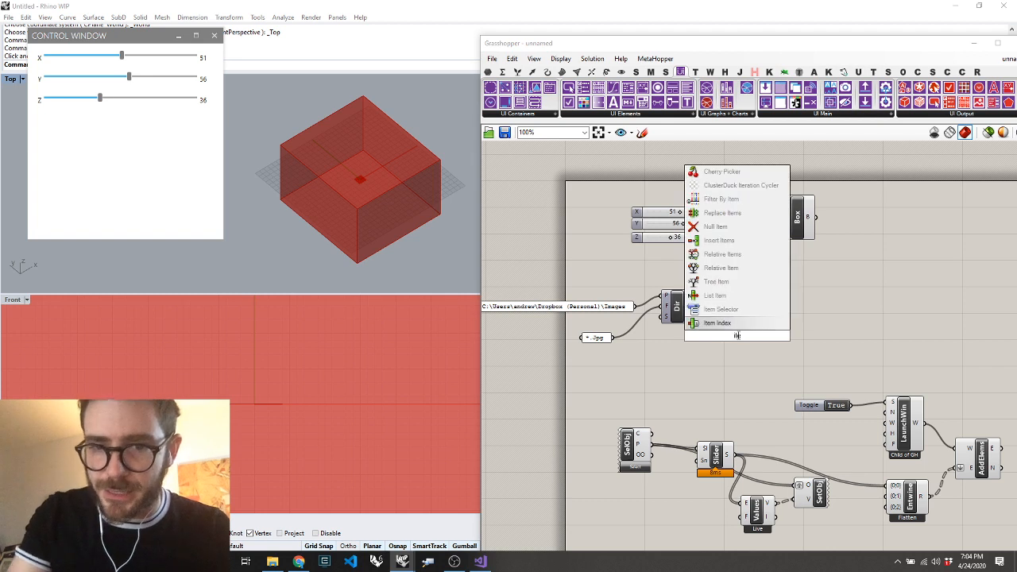
click(720, 309)
drag(694, 316, 725, 335)
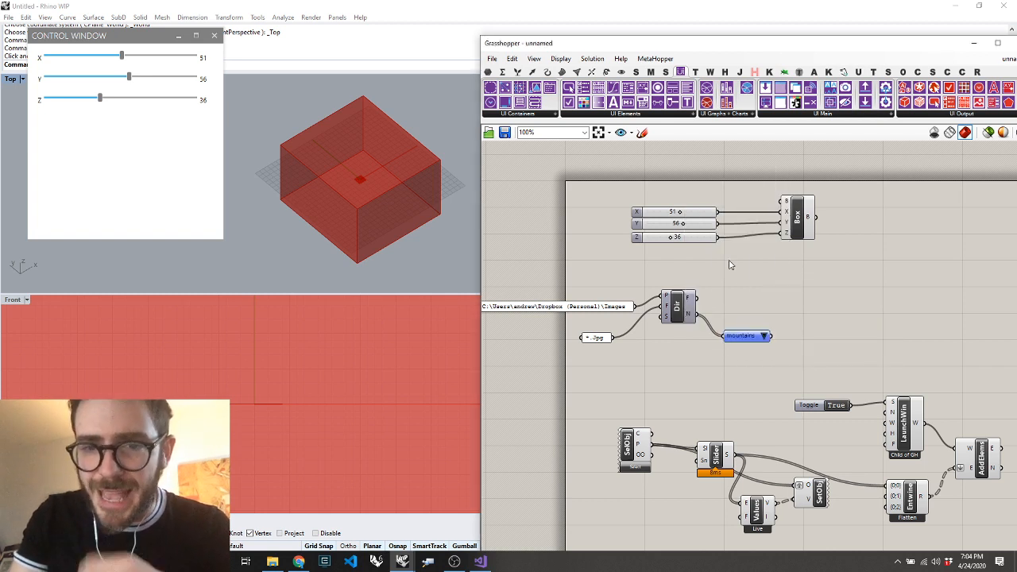
Place a Value List between the sliders and the Dir component, and nudge the Item Selector up slightly
double_click(731, 265)
text(val)
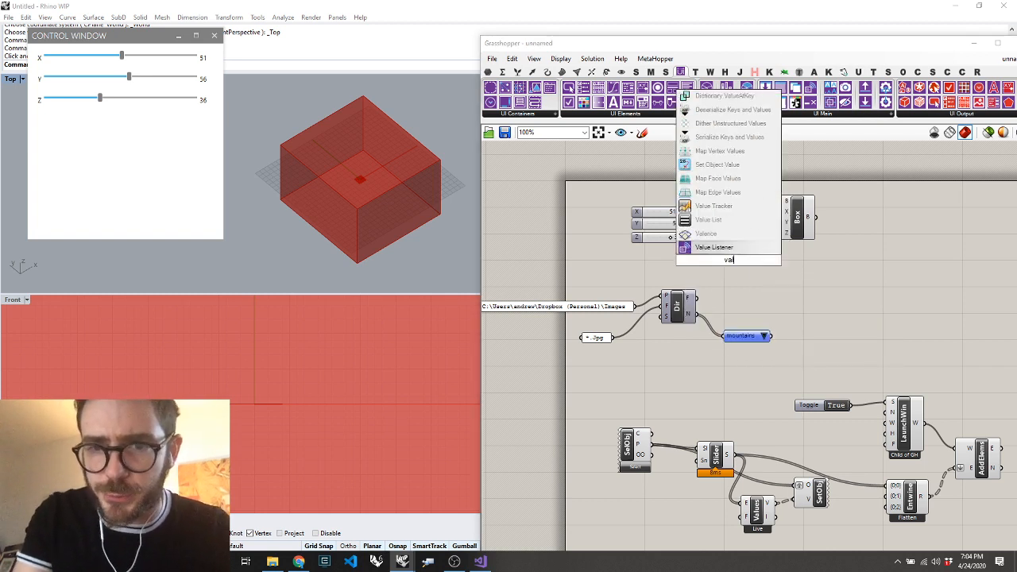
click(701, 222)
drag(726, 263, 690, 266)
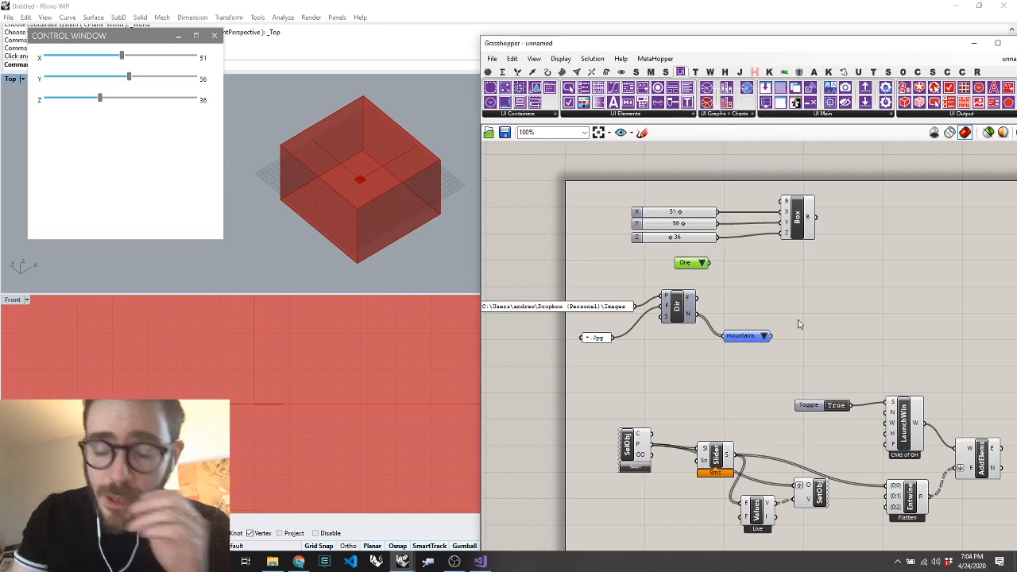
drag(751, 335, 746, 324)
Place a Filter By Item component and connect Dir's N output to its G input and the Item Selector to S
double_click(801, 322)
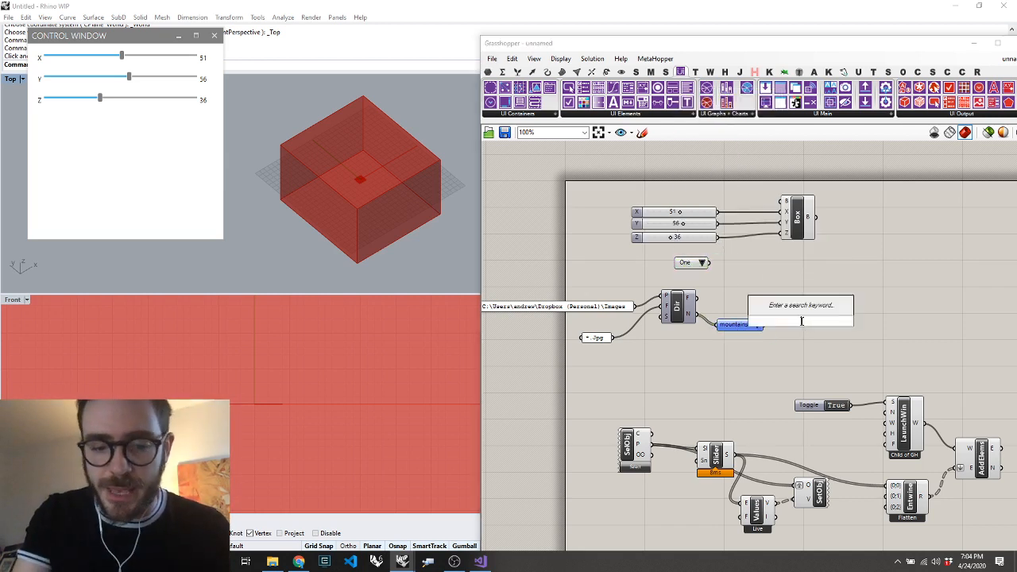
text(filter)
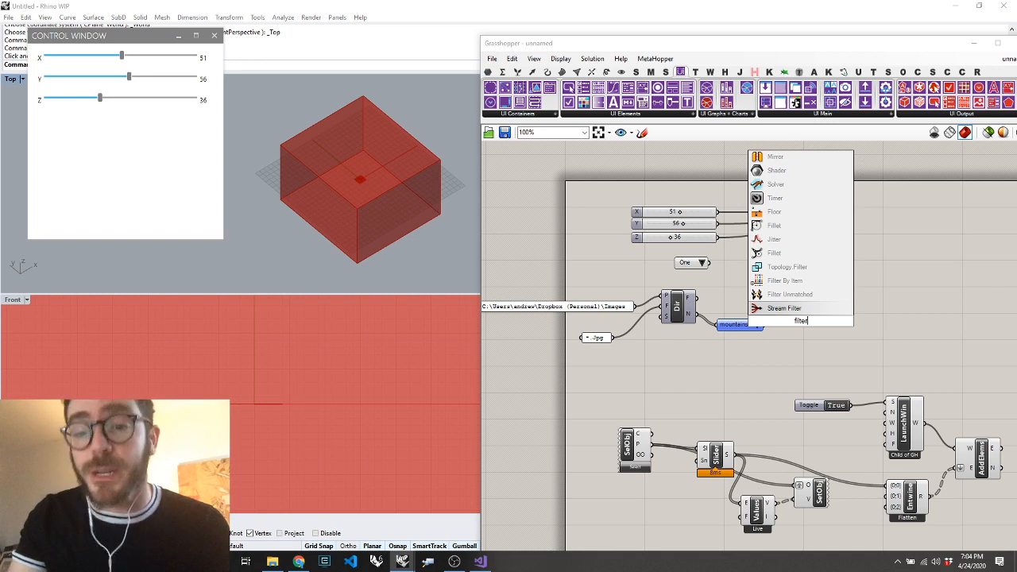
key(Up)
key(Up)
key(Return)
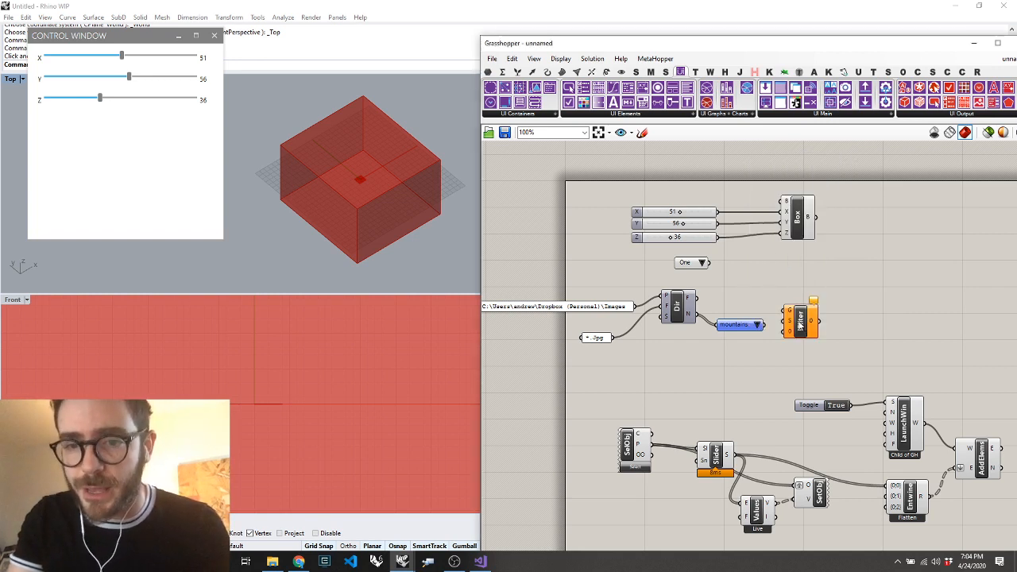
drag(787, 314, 694, 314)
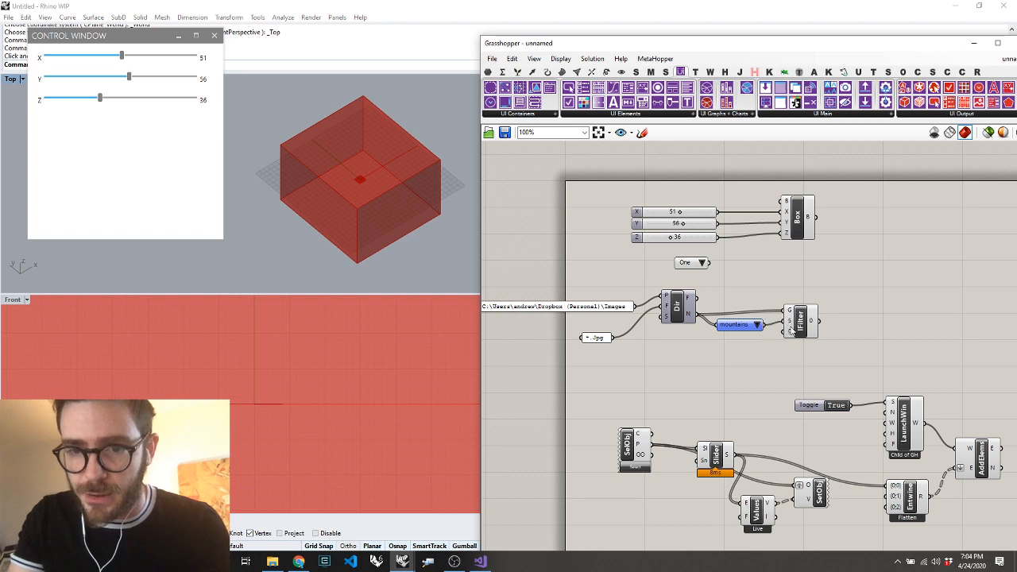
Add extra inputs 1 and 2 to the Filter By Item component and remove them again
scroll(792, 332, up, 10)
click(790, 389)
click(793, 439)
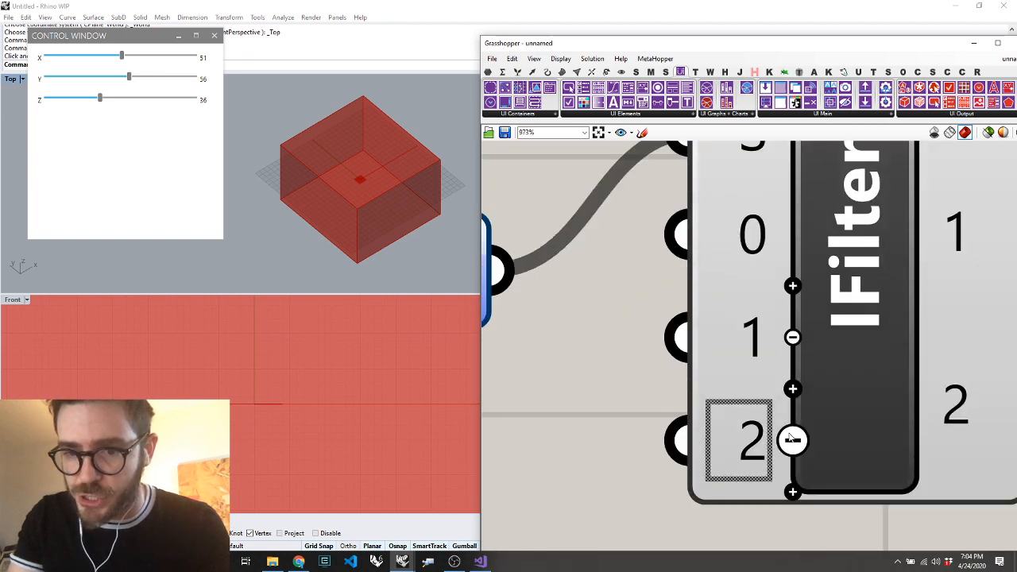
click(792, 439)
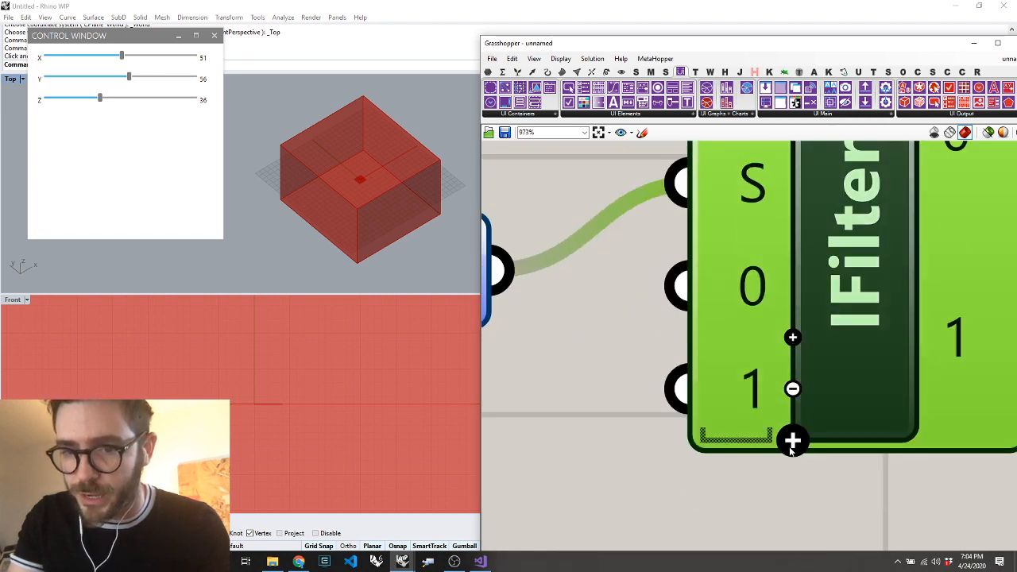
click(792, 403)
scroll(794, 405, down, 9)
Connect Dir's F output to Filter By Item's 0 input, and move the filter component up in line with Dir
drag(718, 388, 710, 384)
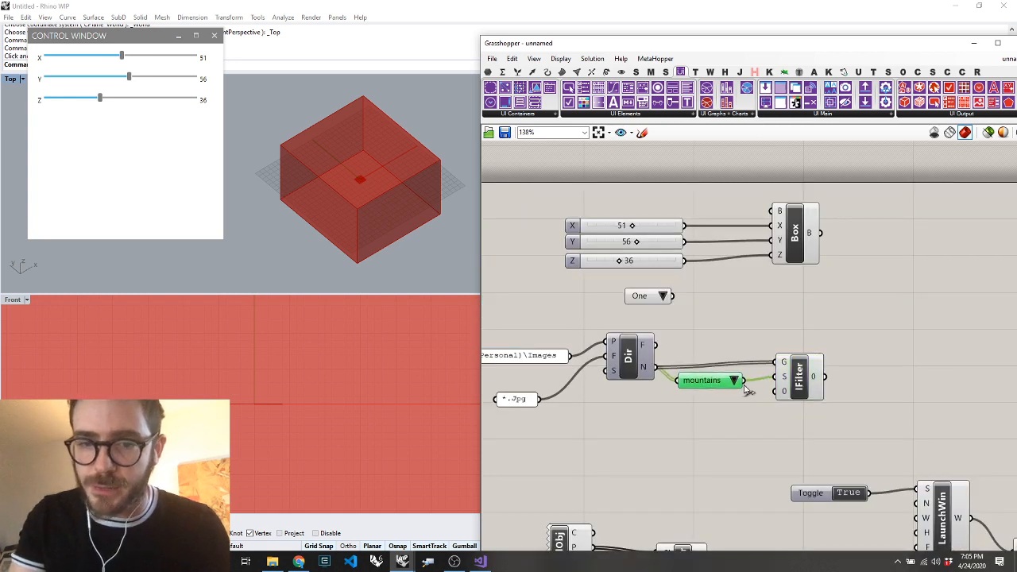
drag(656, 346, 808, 355)
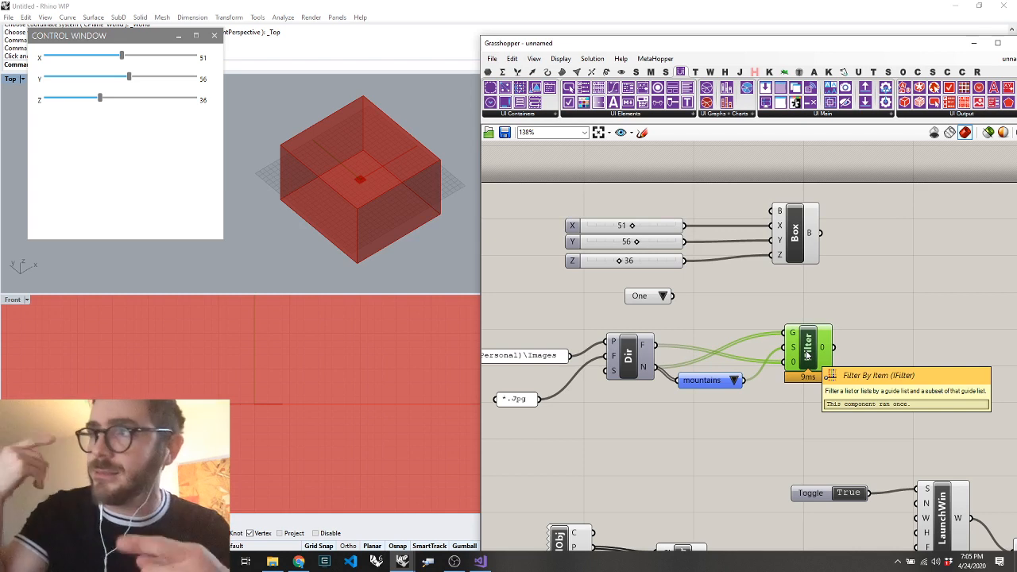
double_click(881, 342)
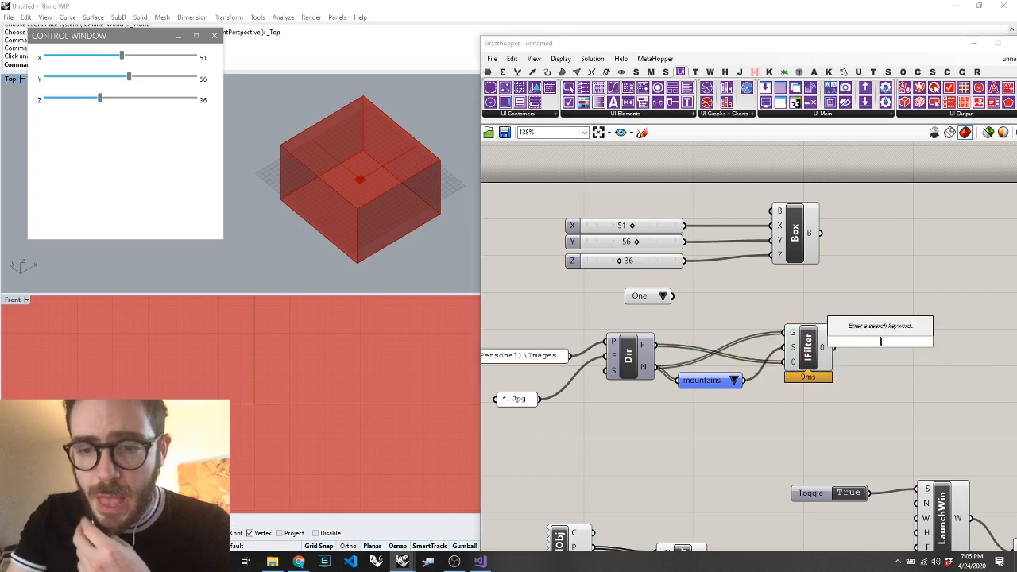
click(846, 378)
mouse_move(823, 360)
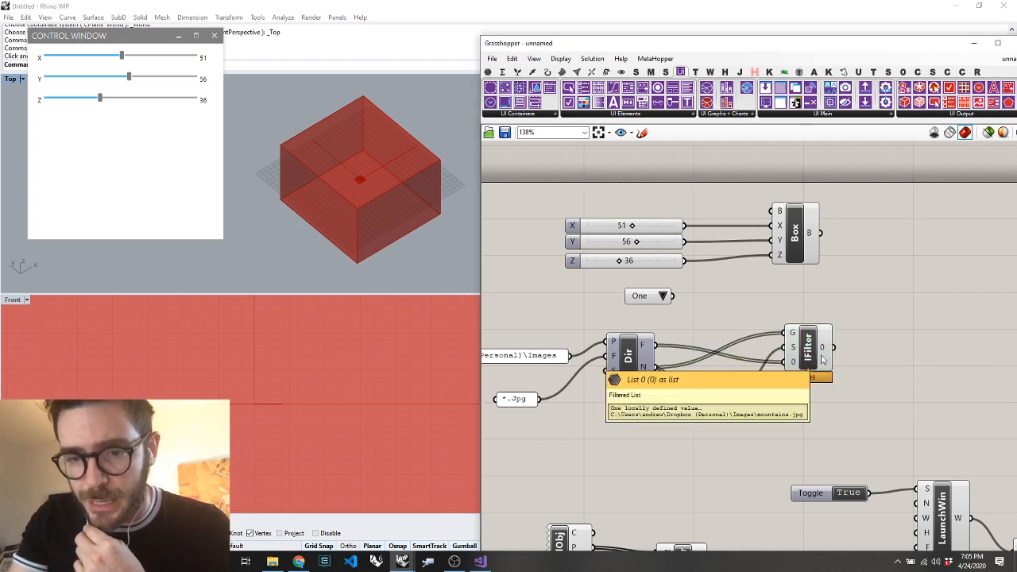
scroll(688, 279, down, 5)
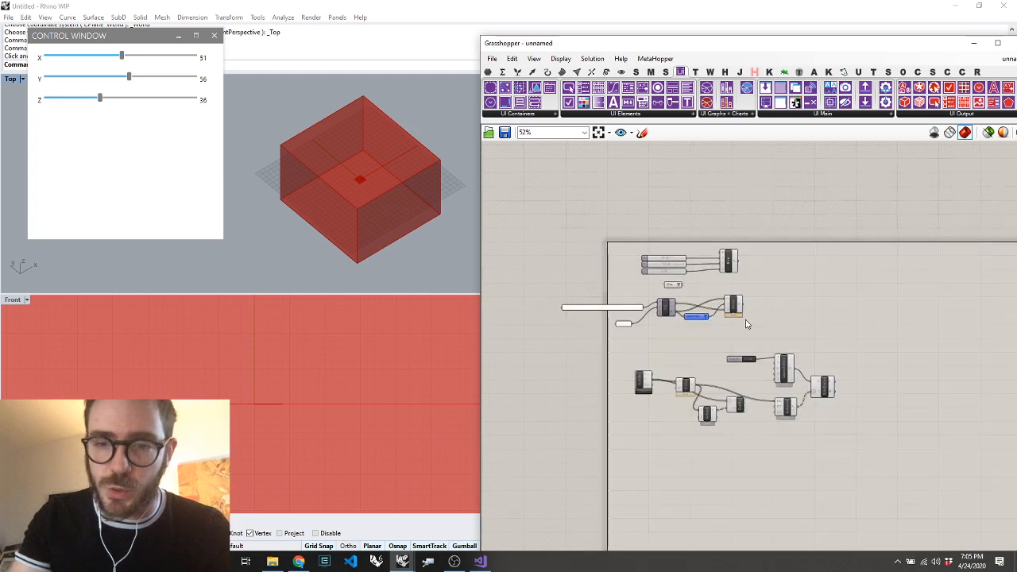
scroll(703, 445, up, 3)
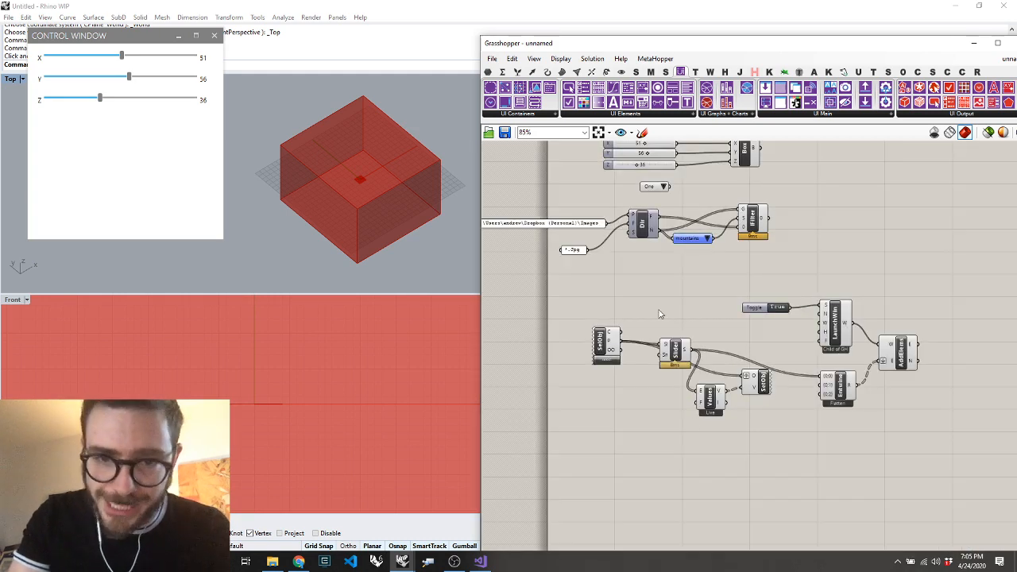
Place a List Item component below Dir and connect Dir to its L input
double_click(661, 481)
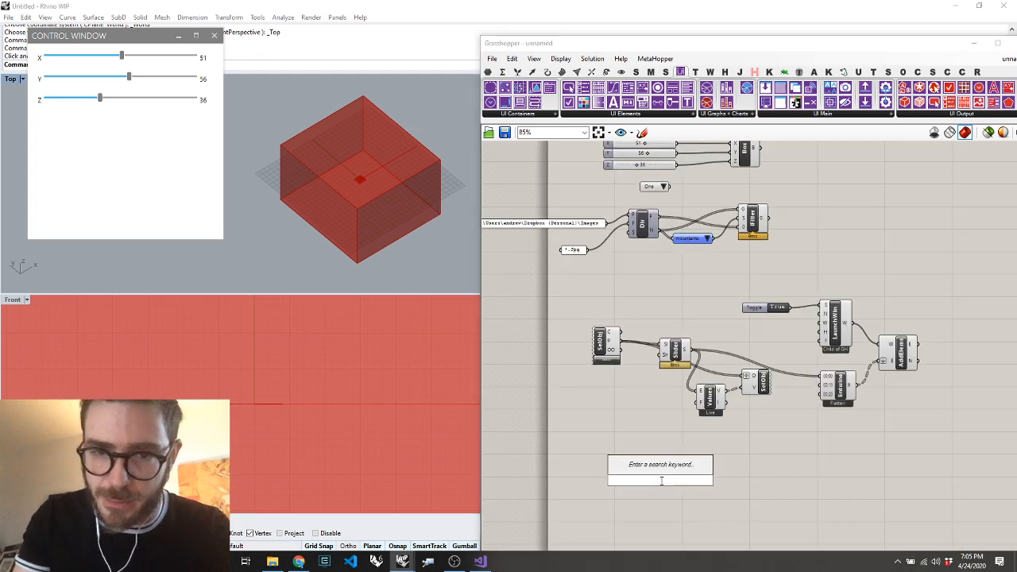
double_click(664, 269)
text(it)
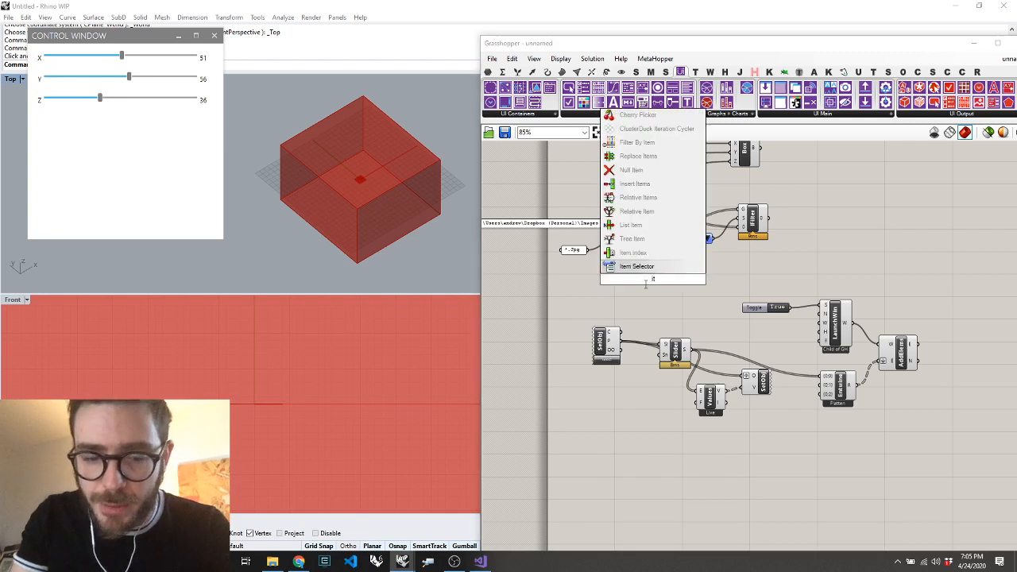
key(BackSpace)
text(dai)
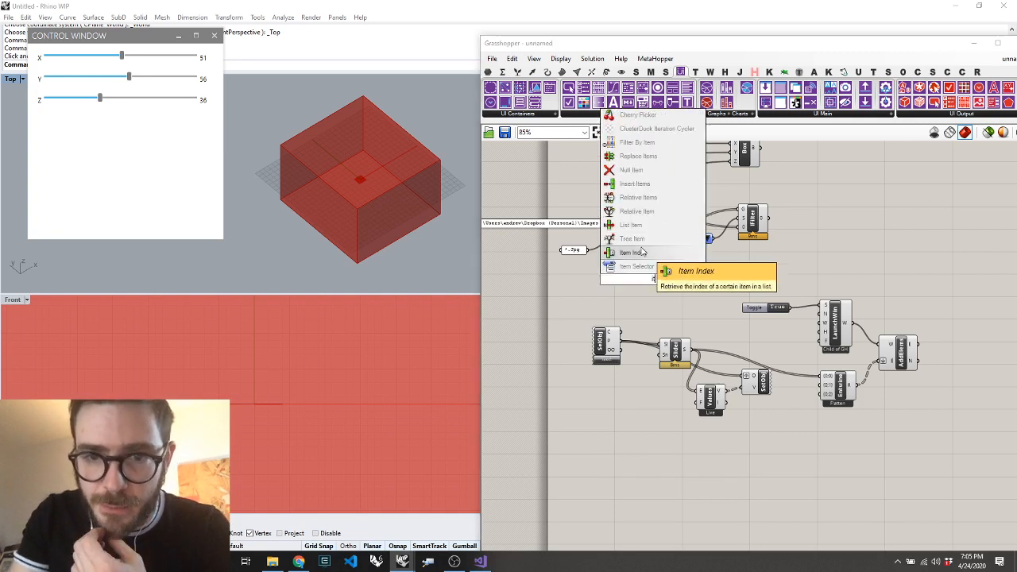
click(639, 224)
drag(657, 216, 699, 283)
Place a Data parameter beside the List Item component, fed by Filter By Item's output through a hidden wire
double_click(706, 283)
text(da)
key(Return)
right_click(705, 283)
click(745, 462)
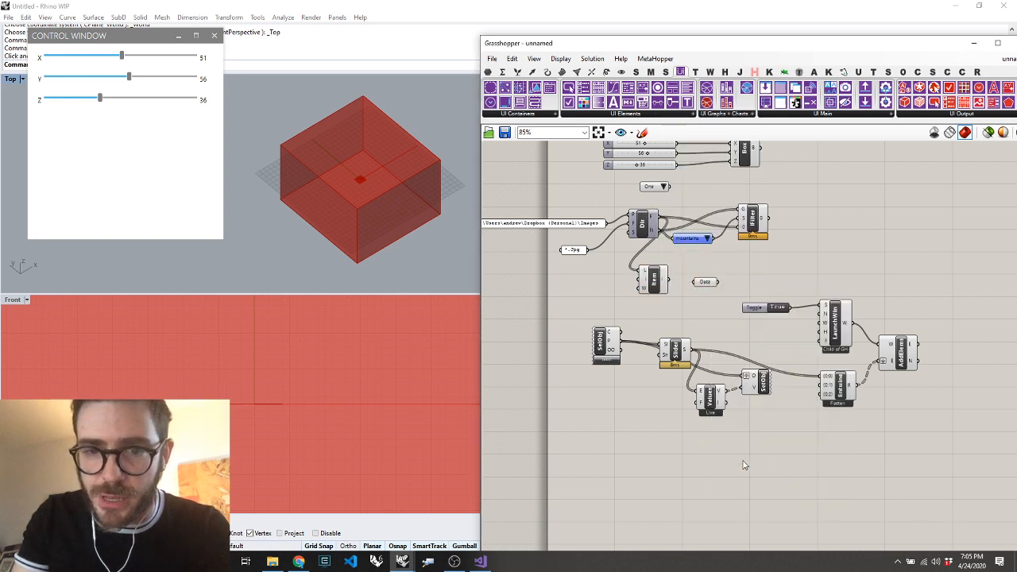
Delete the List Item component and move the Data parameter down below the slider control components
click(655, 282)
key(Delete)
drag(710, 281, 642, 453)
double_click(702, 451)
text(create light)
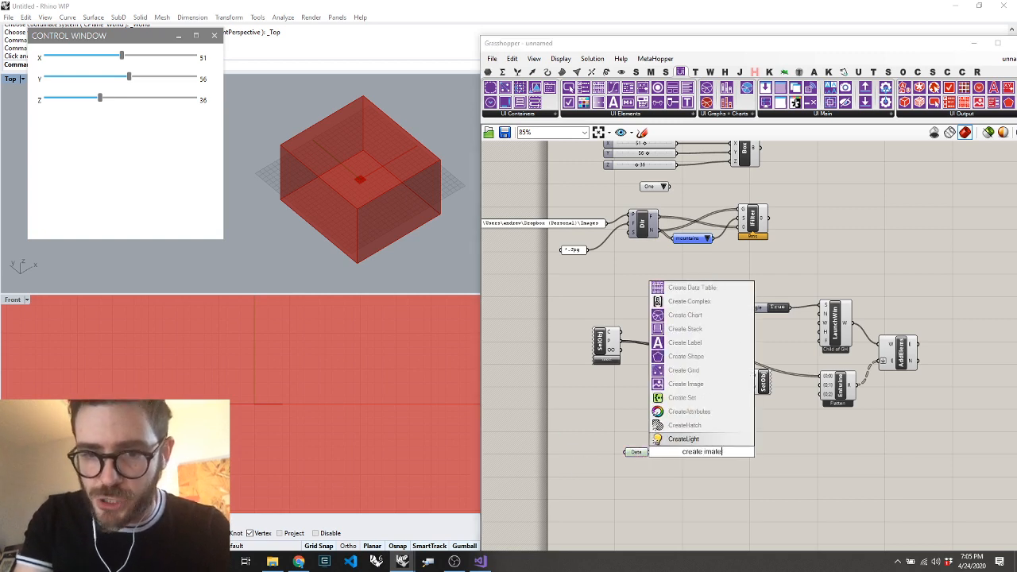
key(Return)
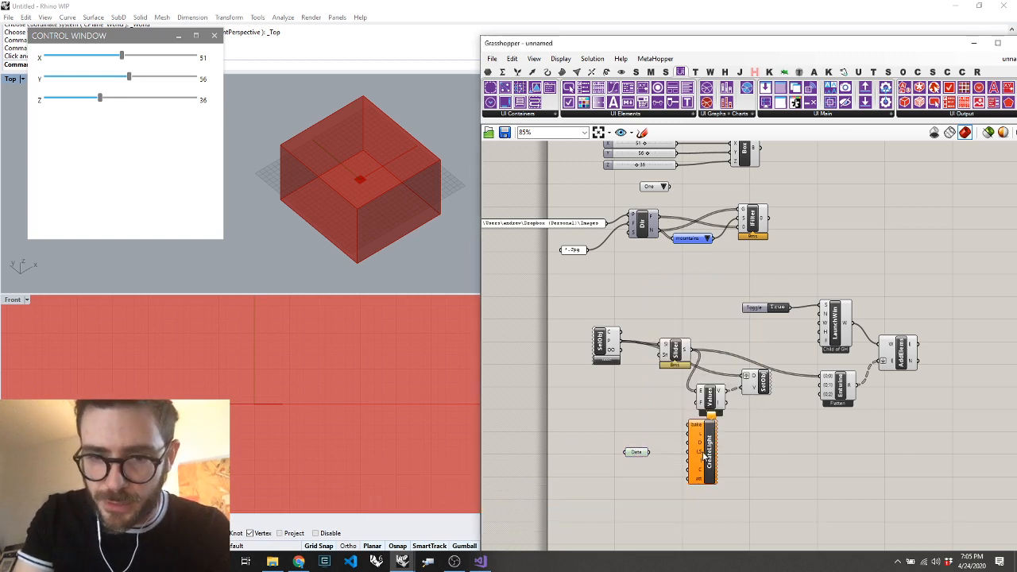
click(704, 457)
key(Delete)
Place a Create Image component beside the Data parameter
double_click(711, 453)
text(cer)
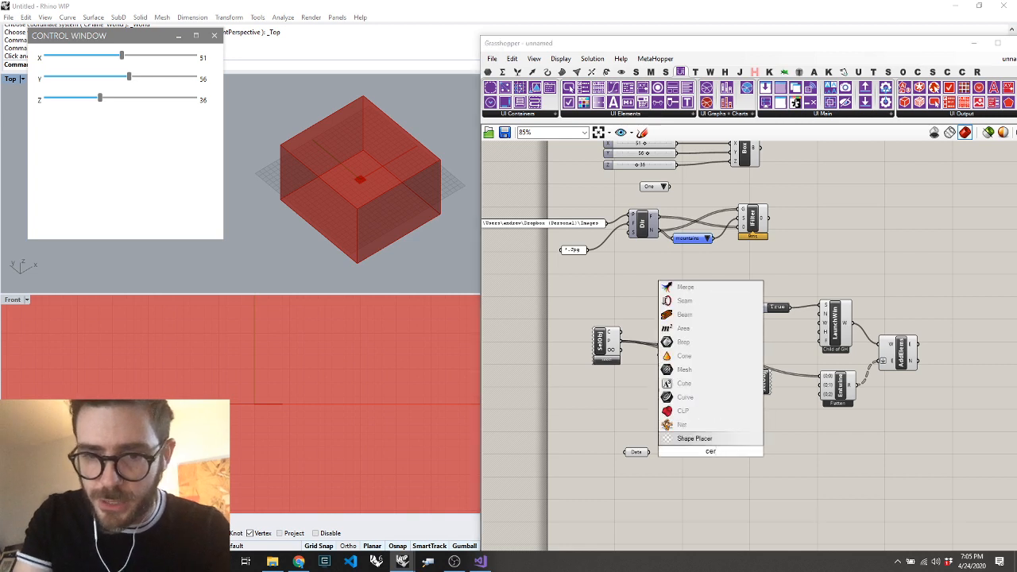
key(BackSpace)
key(BackSpace)
text(reate im)
key(Return)
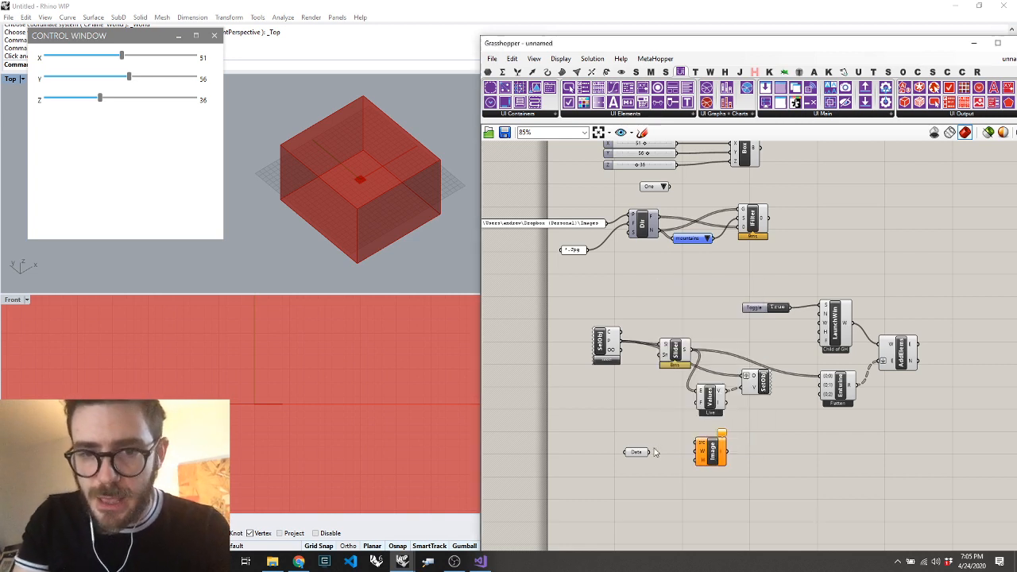
Connect the Data parameter to Create Image's src input and the image output to Entwine's {0;1} input
drag(650, 452, 701, 447)
drag(728, 453, 824, 388)
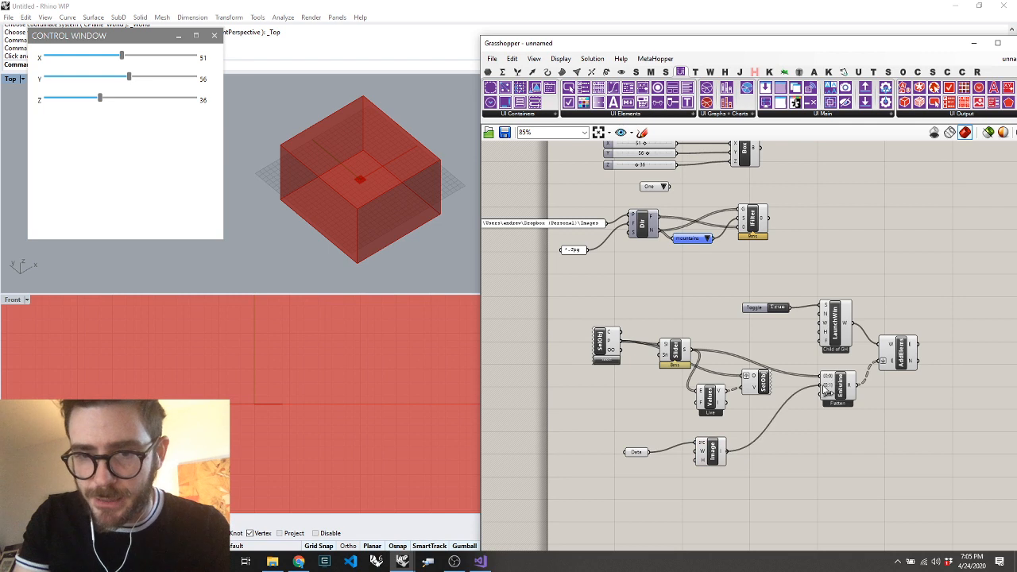
double_click(800, 470)
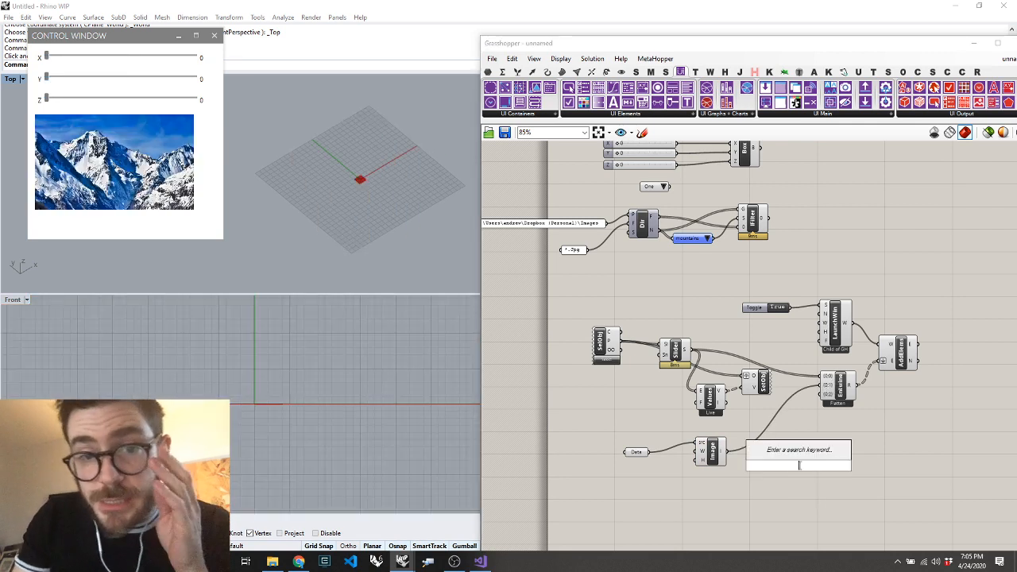
Nudge the Item Selector slightly and place a Select GH Object component below the Data parameter
drag(692, 246, 701, 247)
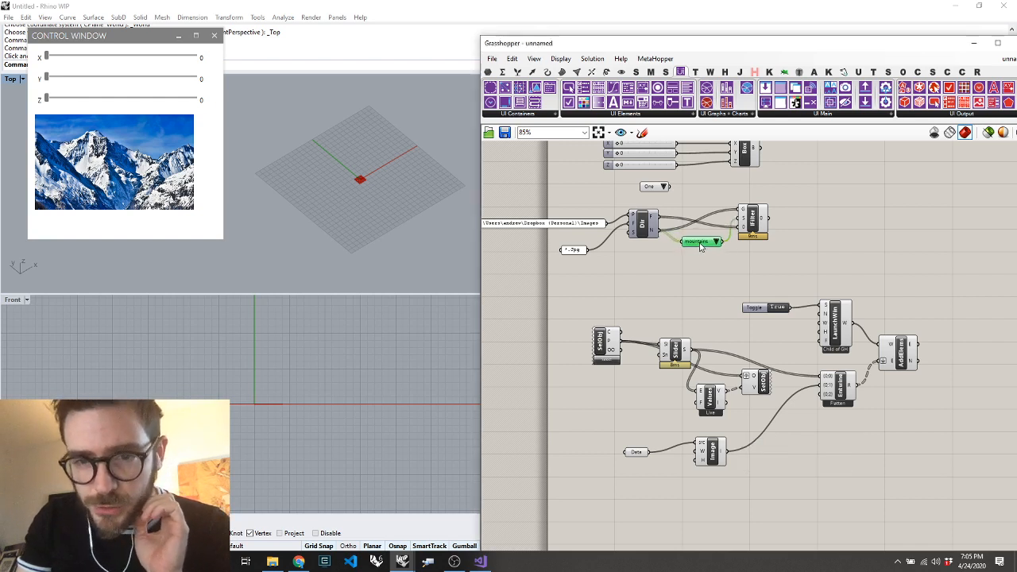
double_click(711, 510)
text(seleb)
key(BackSpace)
text(c)
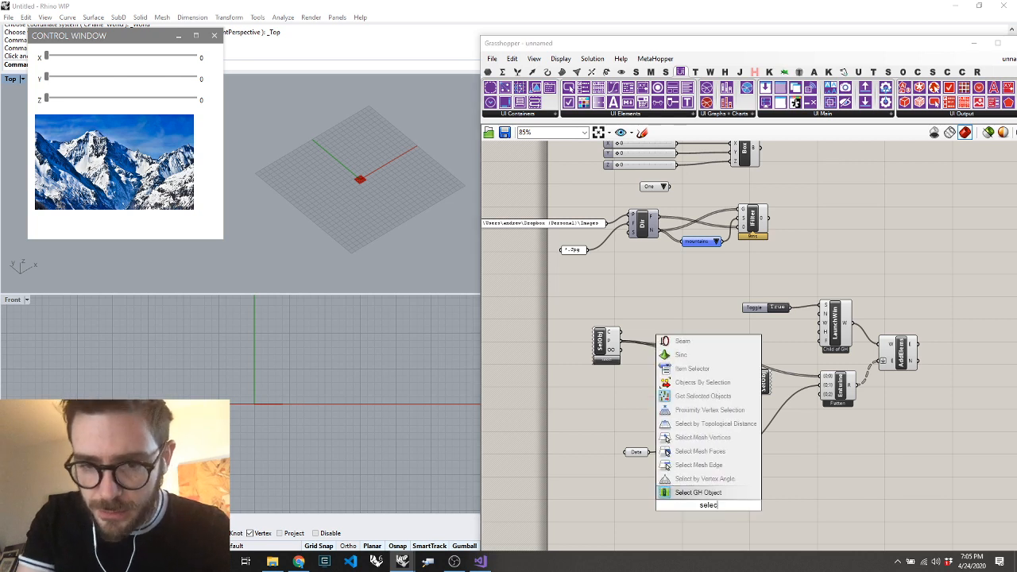
click(703, 396)
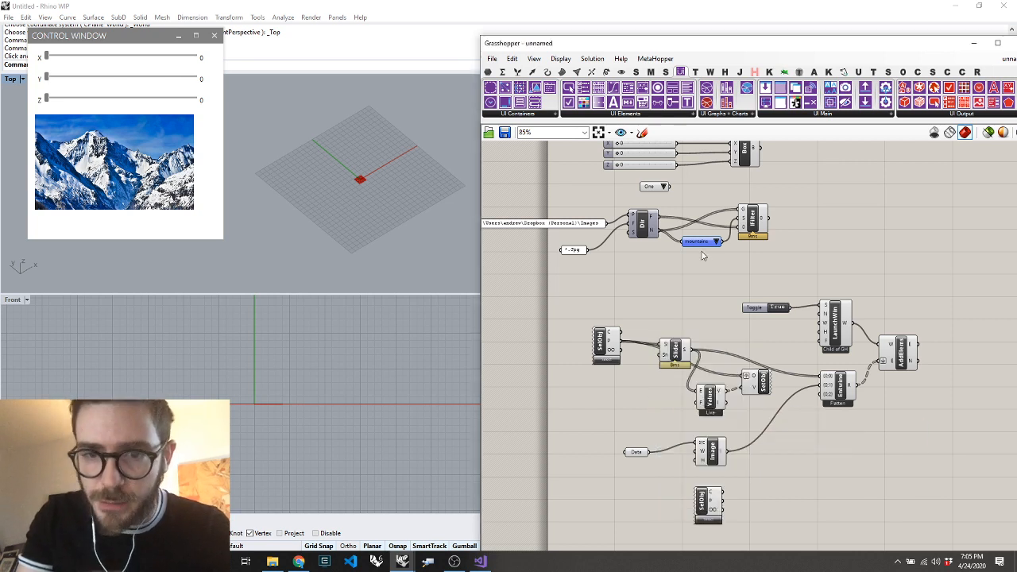
click(708, 517)
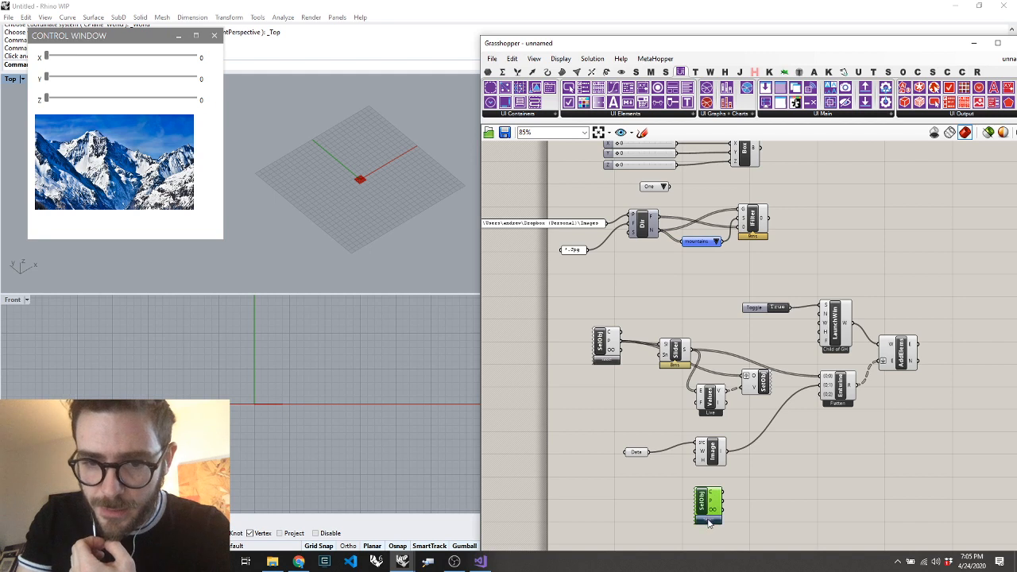
drag(710, 496, 654, 496)
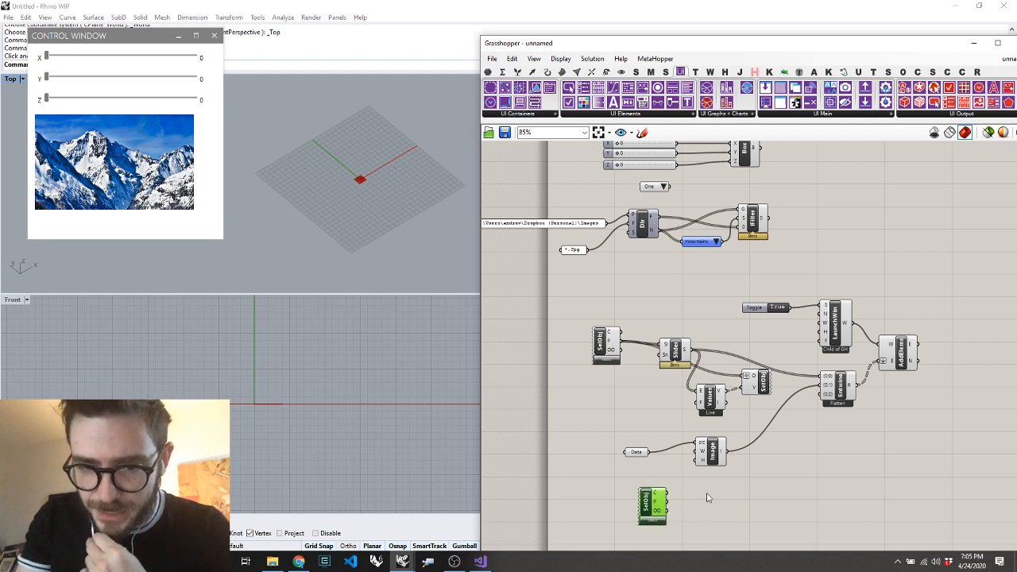
Place a Get List Data component beside the new Select GH Object component
double_click(707, 493)
text(lis)
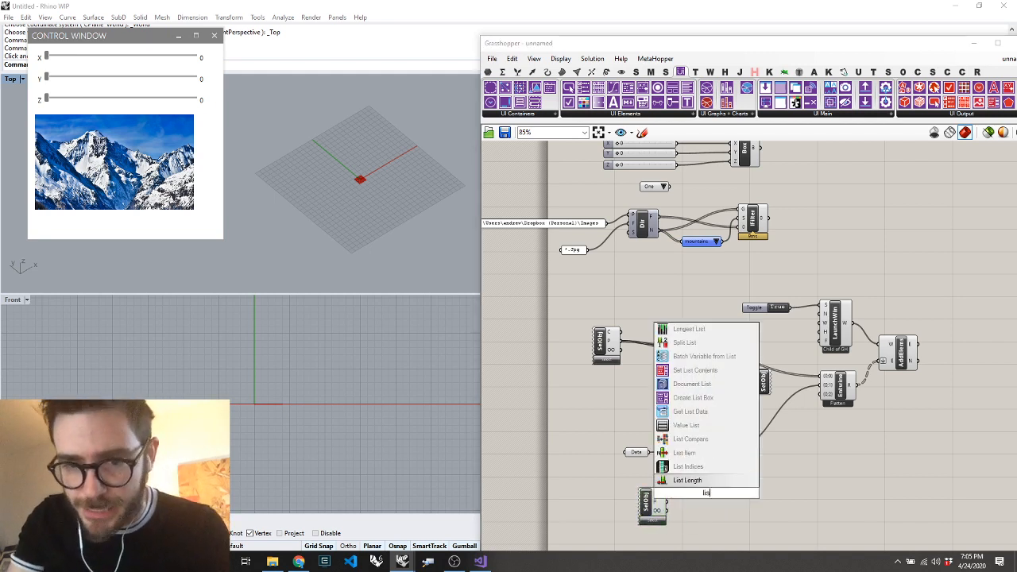
click(686, 412)
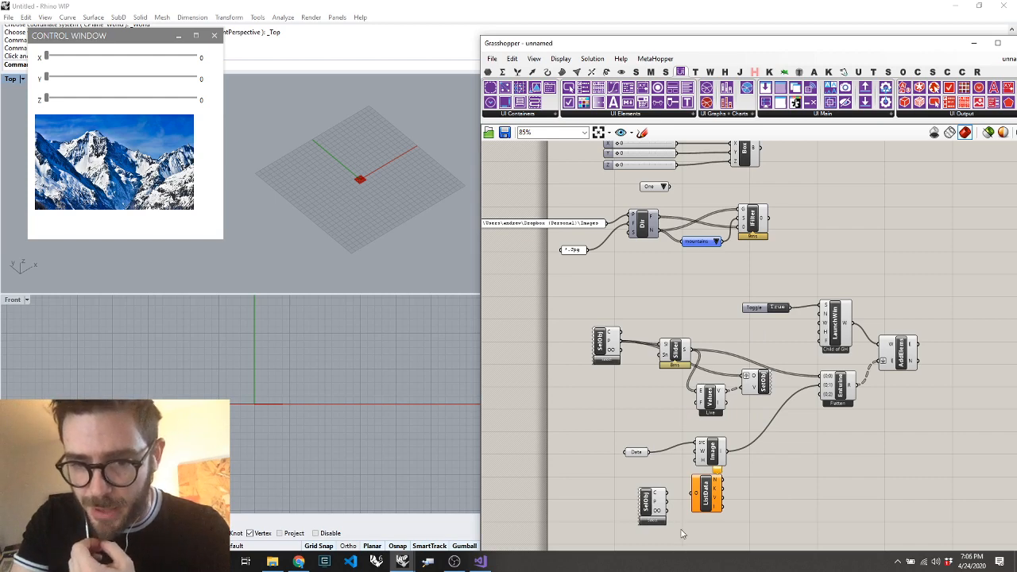
Assign the Item Selector to the new Select GH Object component and connect its P output to ListData's O input
scroll(681, 534, up, 2)
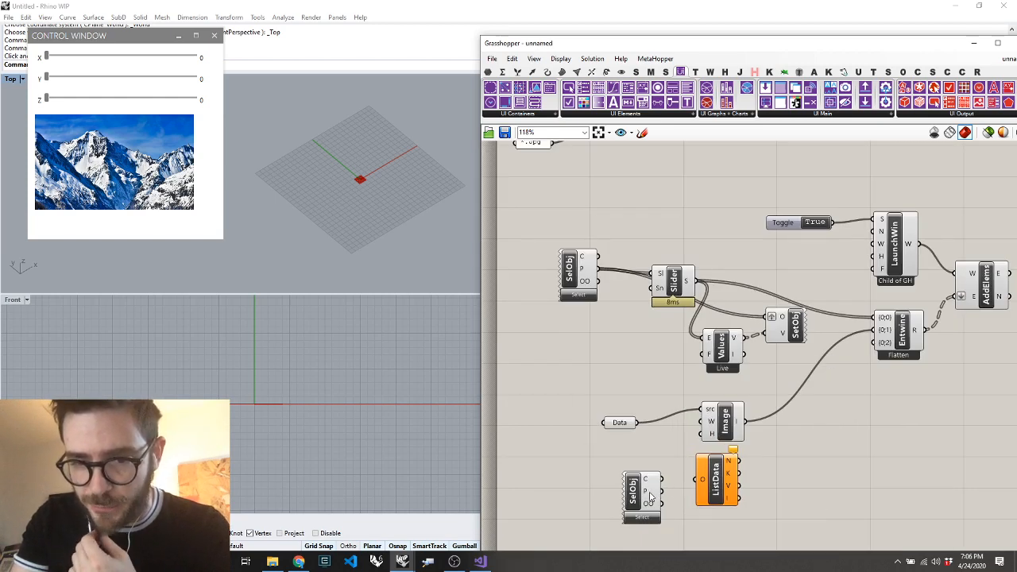
scroll(652, 497, down, 2)
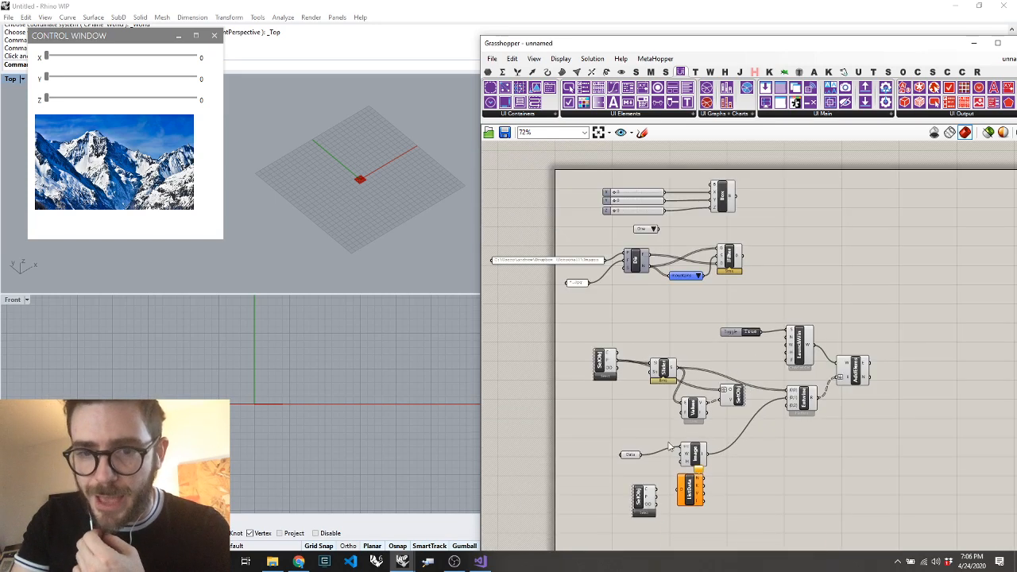
click(689, 279)
click(642, 513)
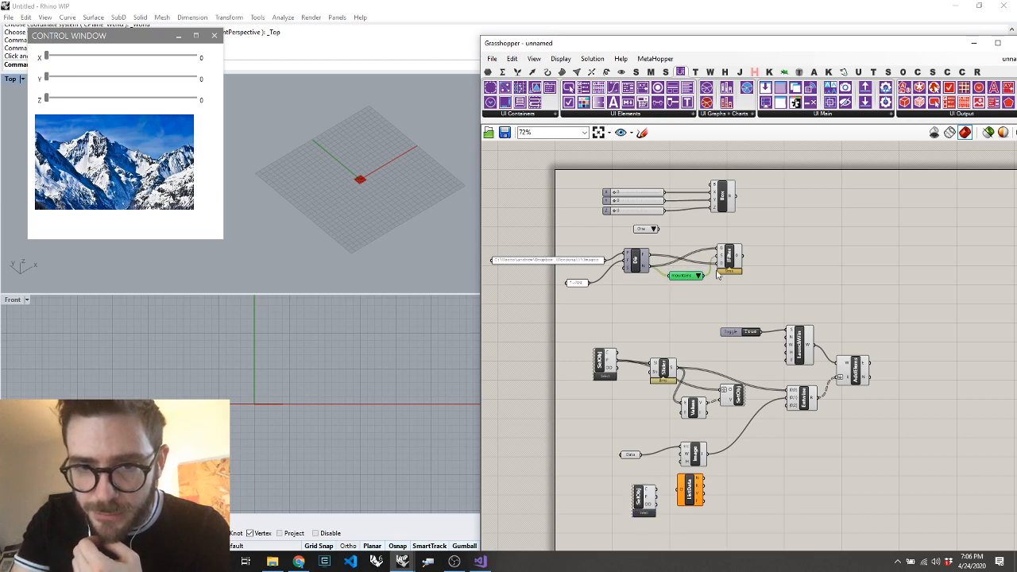
scroll(648, 481, up, 4)
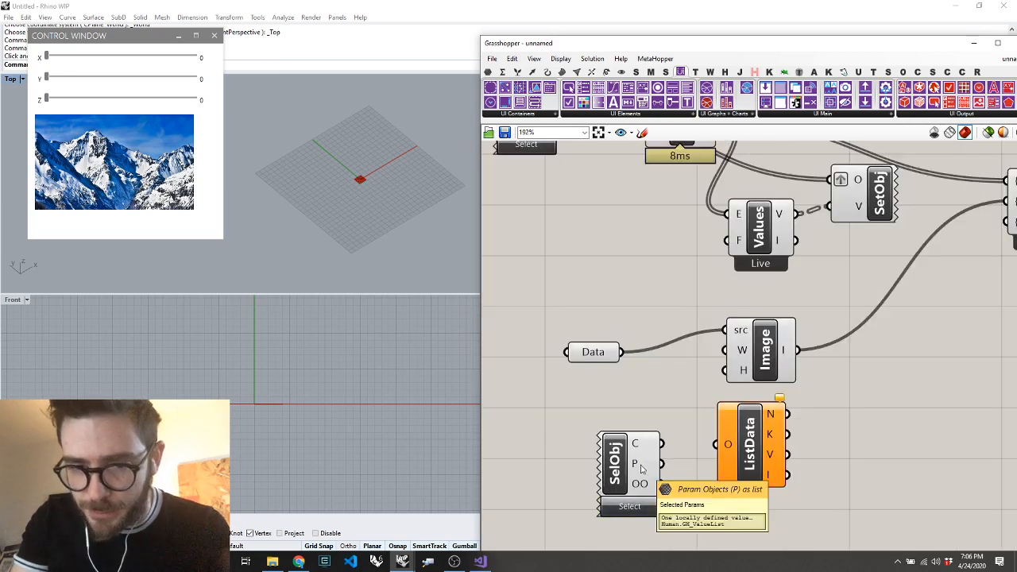
drag(661, 463, 748, 474)
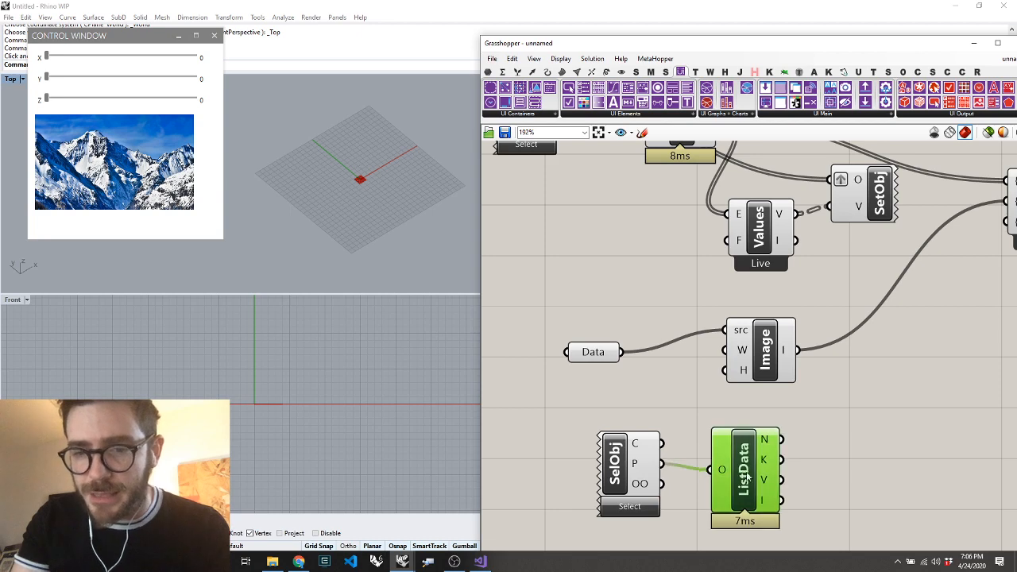
Place a Create Pulldown Menu component beside ListData and connect ListData's V output to its second L input
scroll(768, 487, down, 5)
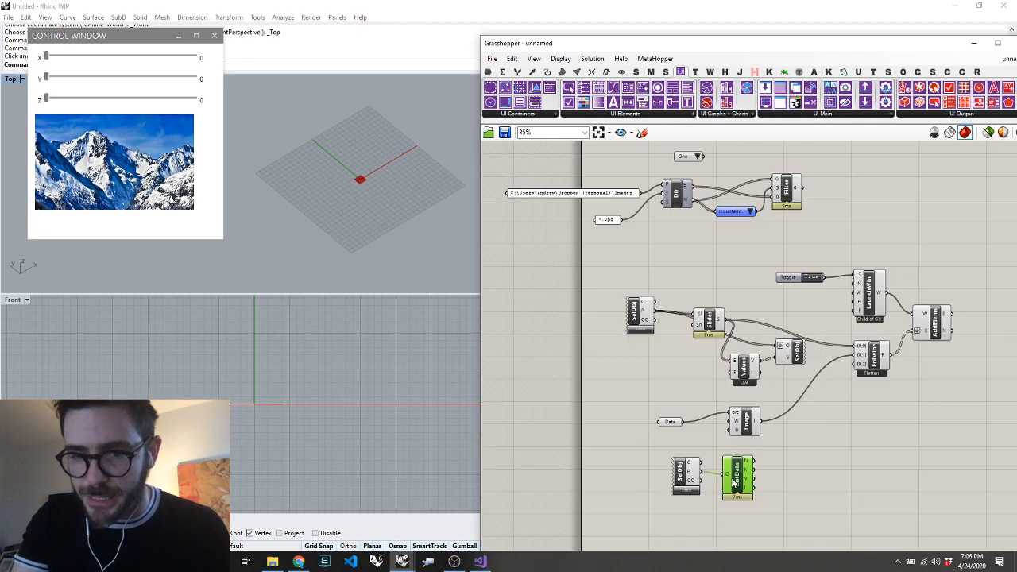
click(807, 469)
double_click(807, 469)
text(pull)
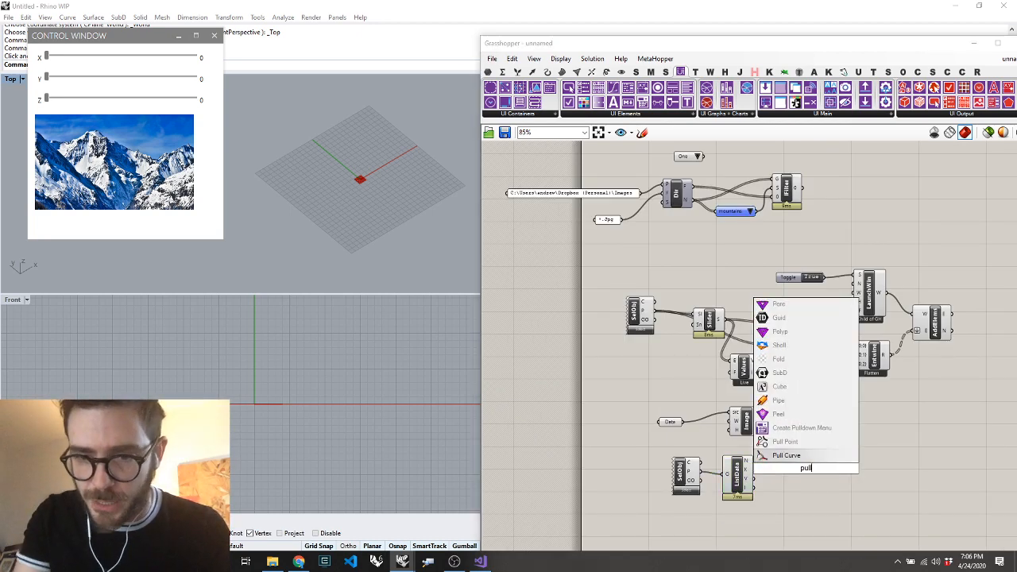
click(775, 428)
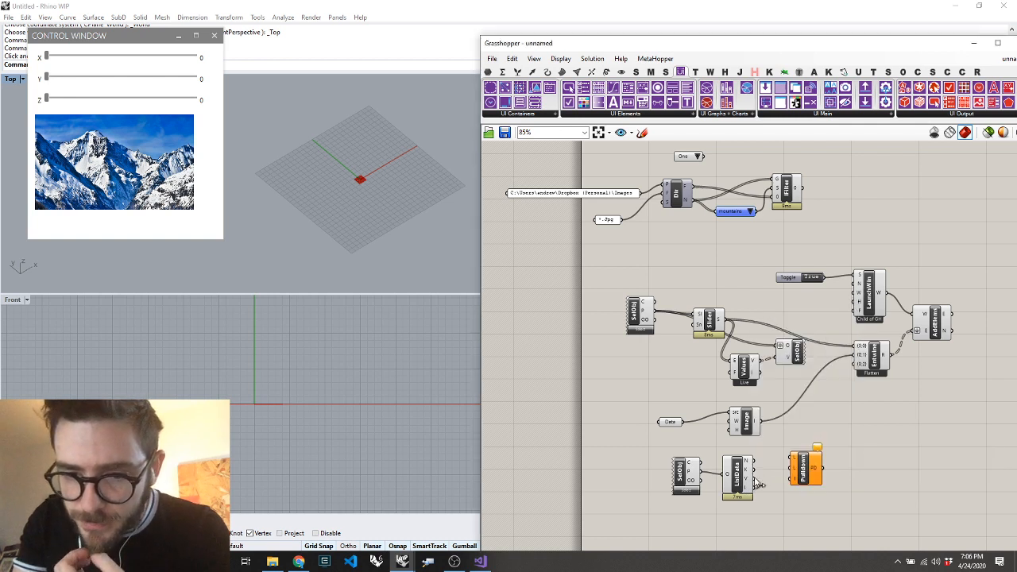
drag(759, 483, 793, 468)
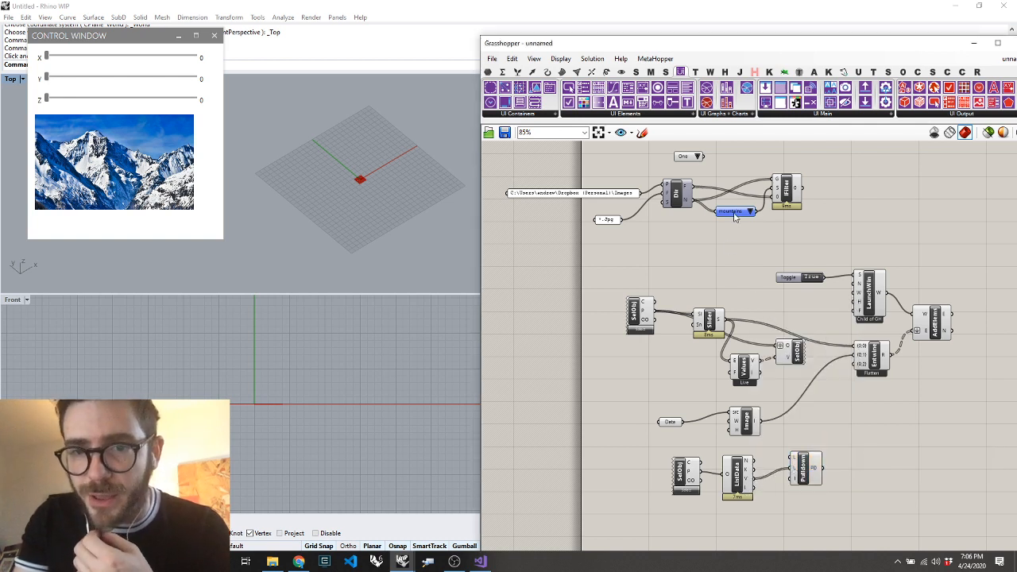
Name the Item Selector "Image", nudge it into place, and refresh the ListData component
right_click(736, 218)
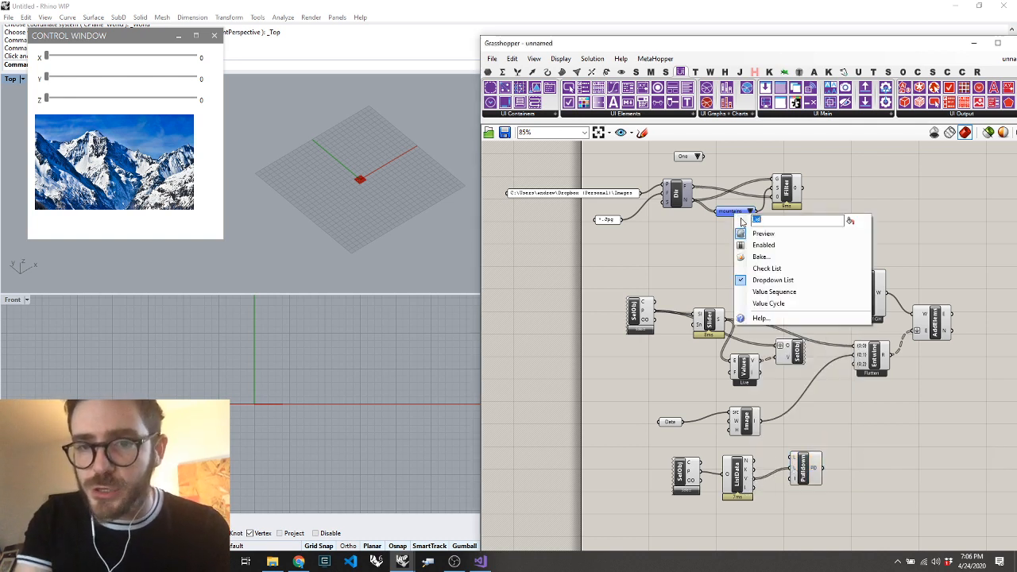
text(Image)
key(Return)
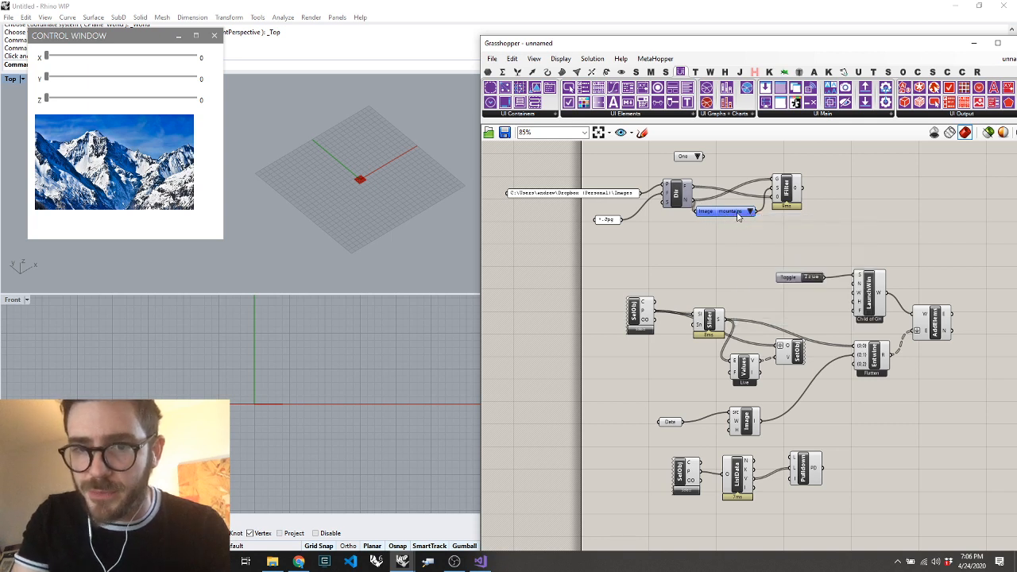
drag(738, 216, 743, 217)
click(742, 480)
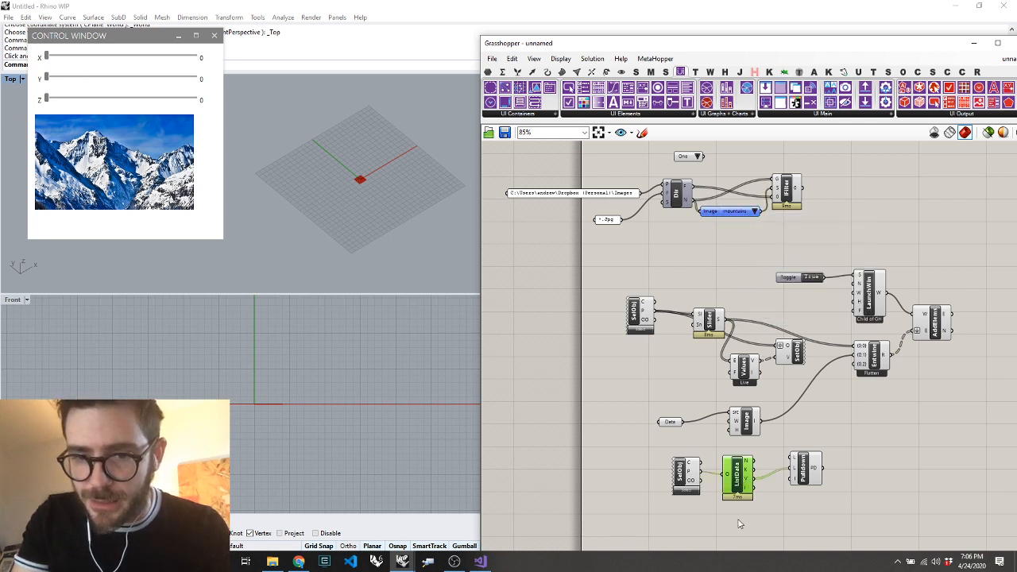
right_click(739, 521)
click(761, 416)
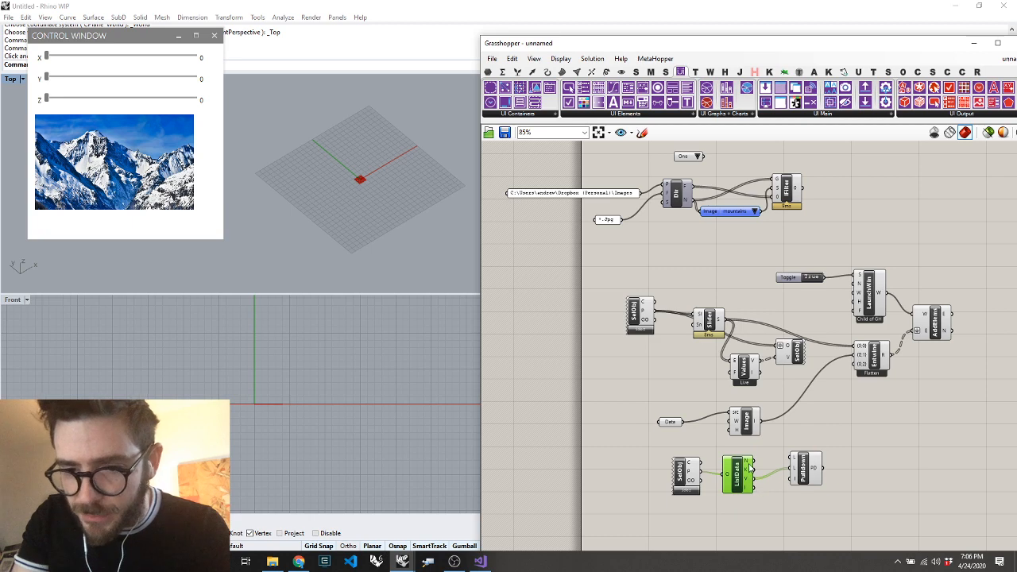
Connect ListData's N output to the Pulldown's first L input and the Pulldown's PD output to Entwine's {0;2} input
scroll(793, 482, up, 2)
mouse_move(740, 454)
mouse_down()
mouse_move(787, 451)
mouse_move(836, 322)
mouse_up()
scroll(767, 453, down, 3)
scroll(826, 454, up, 3)
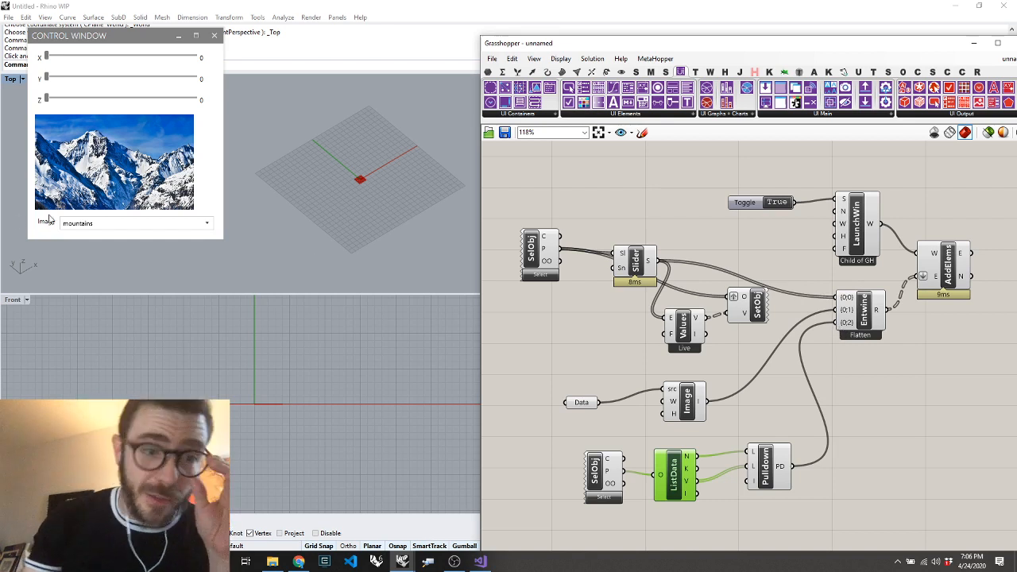
Place a Value Listener component beside the Pulldown and connect the Pulldown's PD output to its E input
double_click(871, 486)
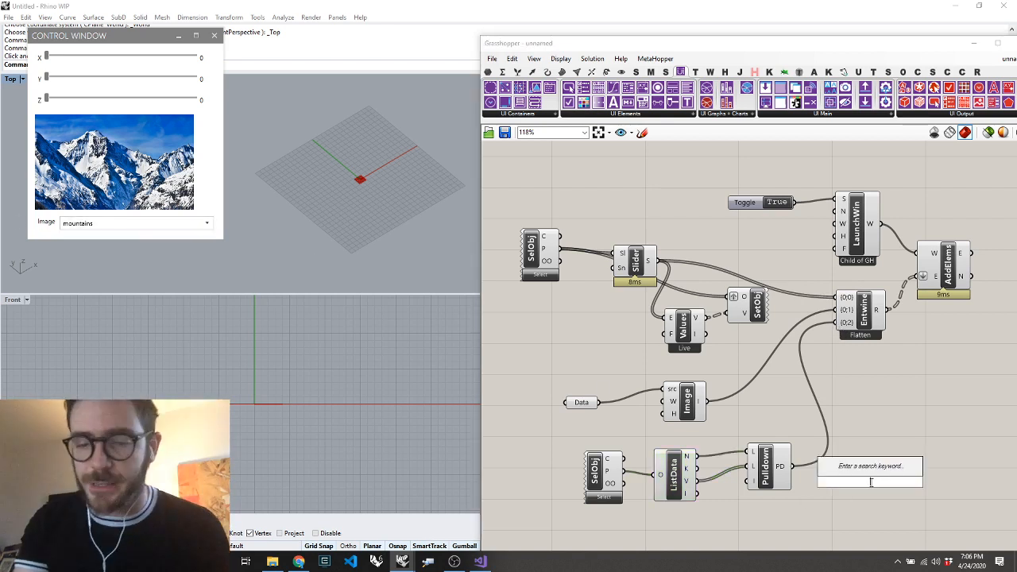
text(value)
key(Return)
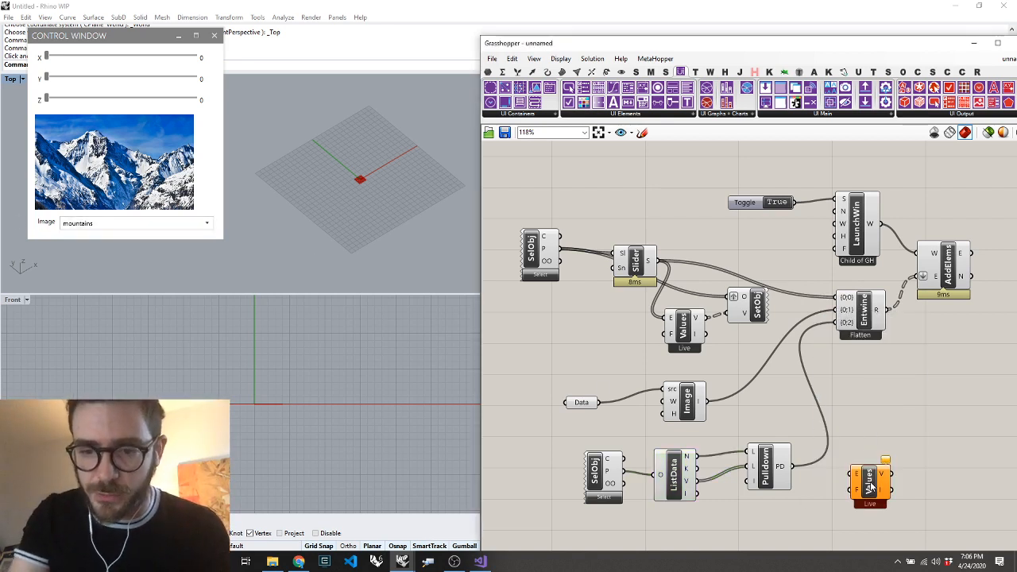
drag(795, 469, 855, 474)
Add a Set Object Value component, connecting the new Values component's V output to V and the Item Selector SelObj's P output to O
double_click(947, 468)
text(setobj)
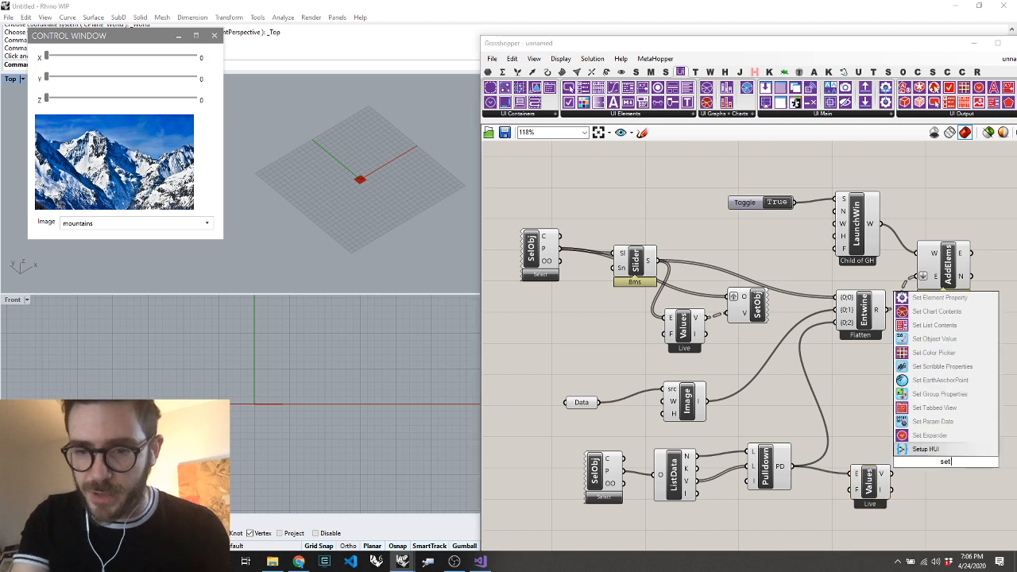
key(Return)
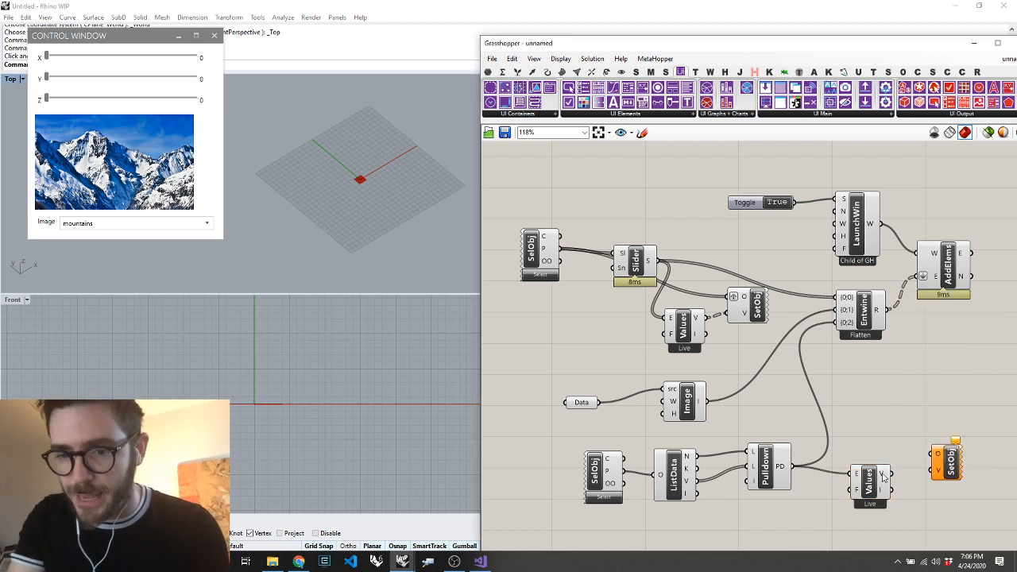
drag(892, 474, 935, 469)
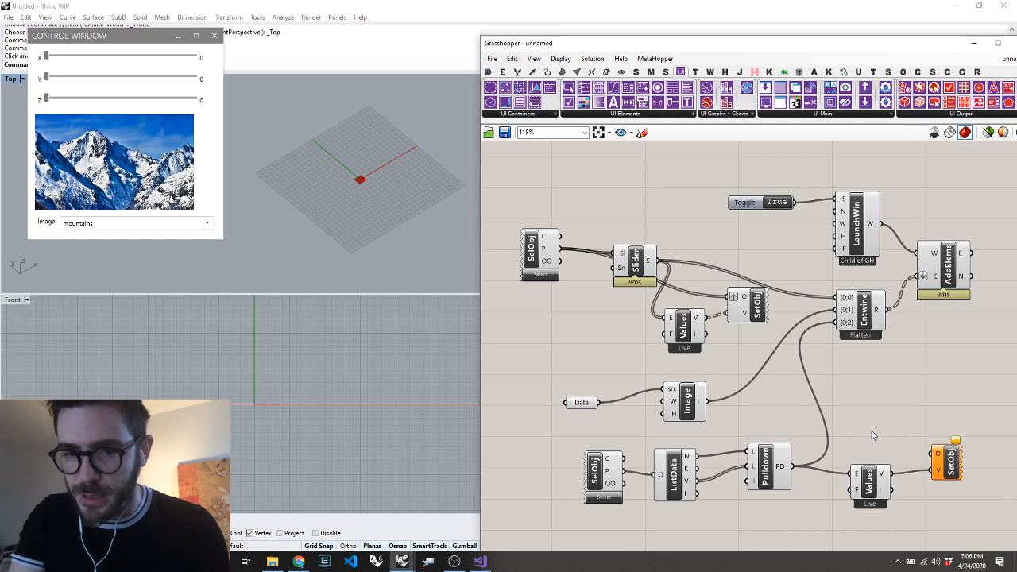
drag(634, 472, 935, 454)
Test the link to the Item Selector by choosing "room" in the control window's Image pulldown
scroll(617, 435, down, 5)
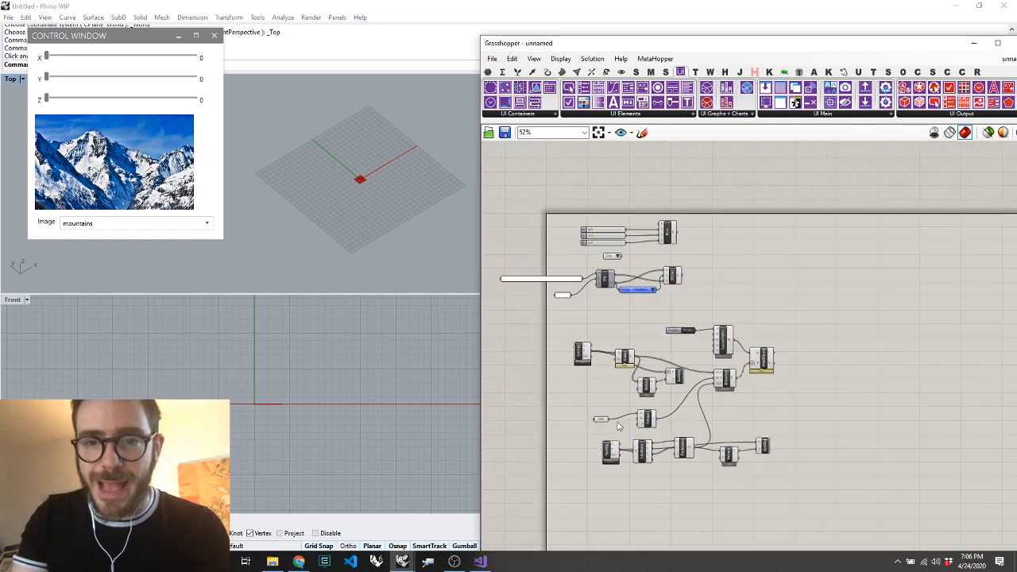
scroll(623, 323, up, 5)
click(162, 227)
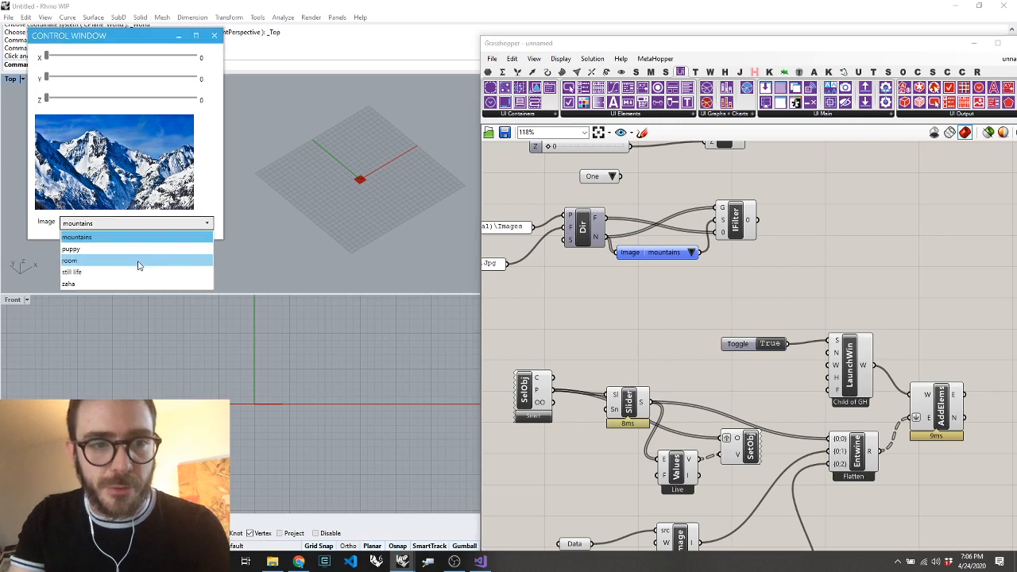
click(136, 264)
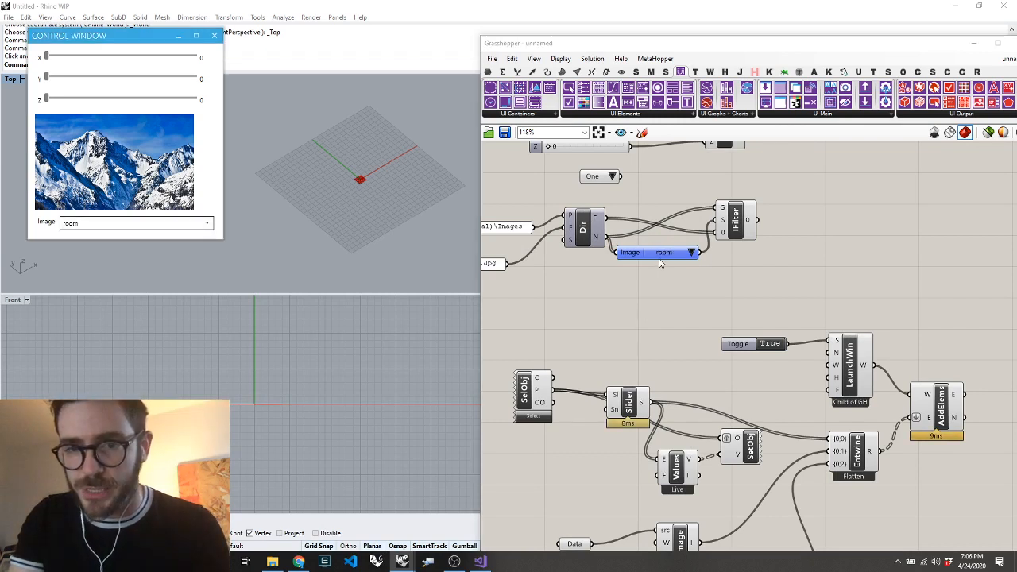
Place a Data parameter beside the item filter component and connect the filter's O output to it
click(819, 222)
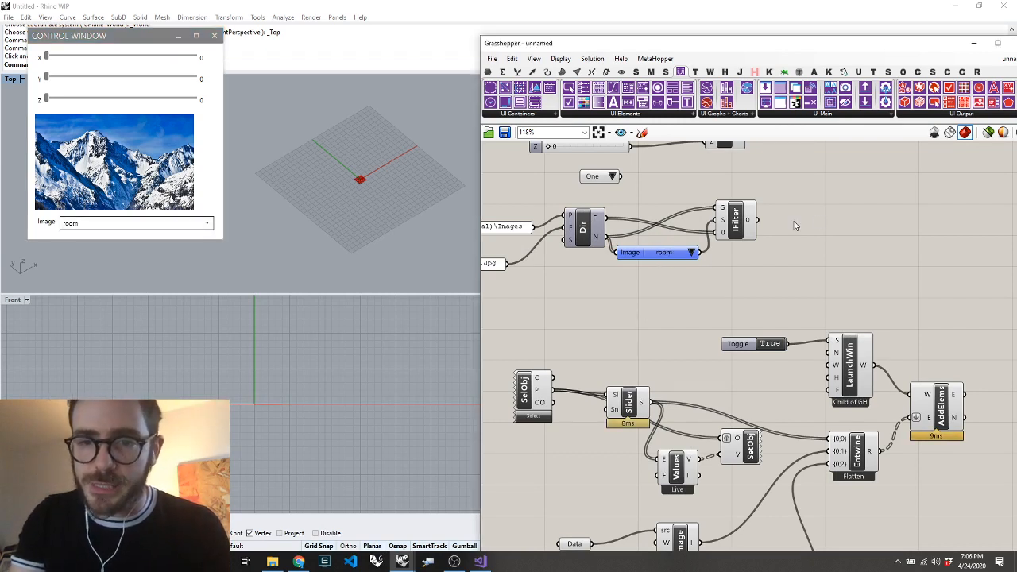
double_click(794, 221)
text(data)
key(Return)
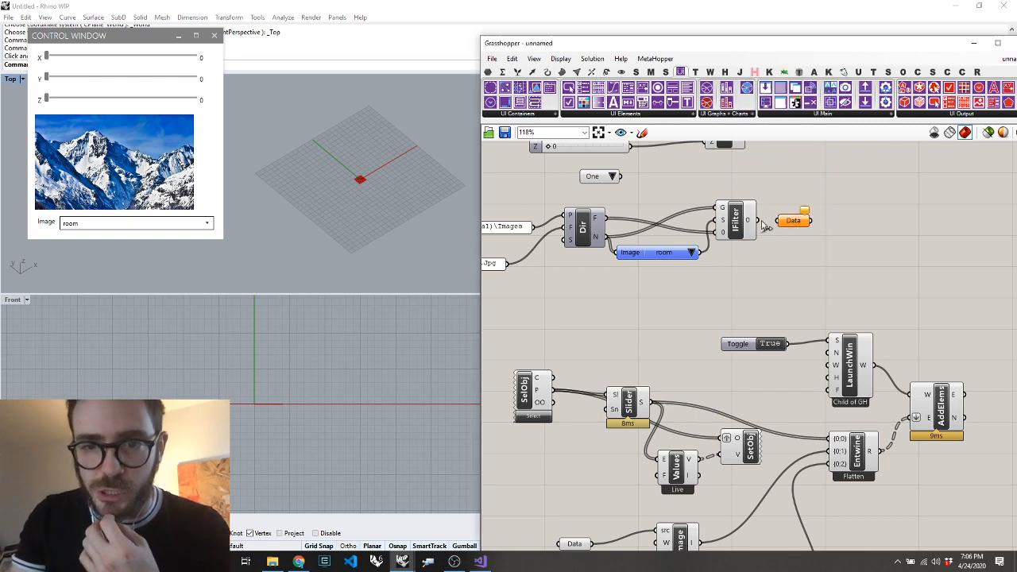
drag(763, 222, 779, 221)
scroll(793, 222, down, 5)
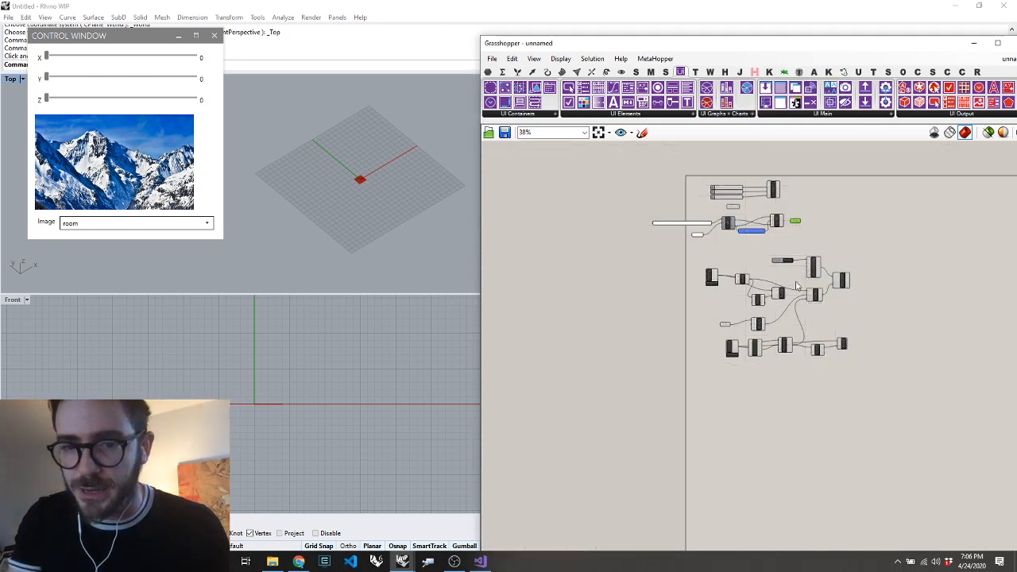
Place a Set Image component near the Image component and connect Image's I output to its first input
scroll(797, 286, up, 5)
click(710, 403)
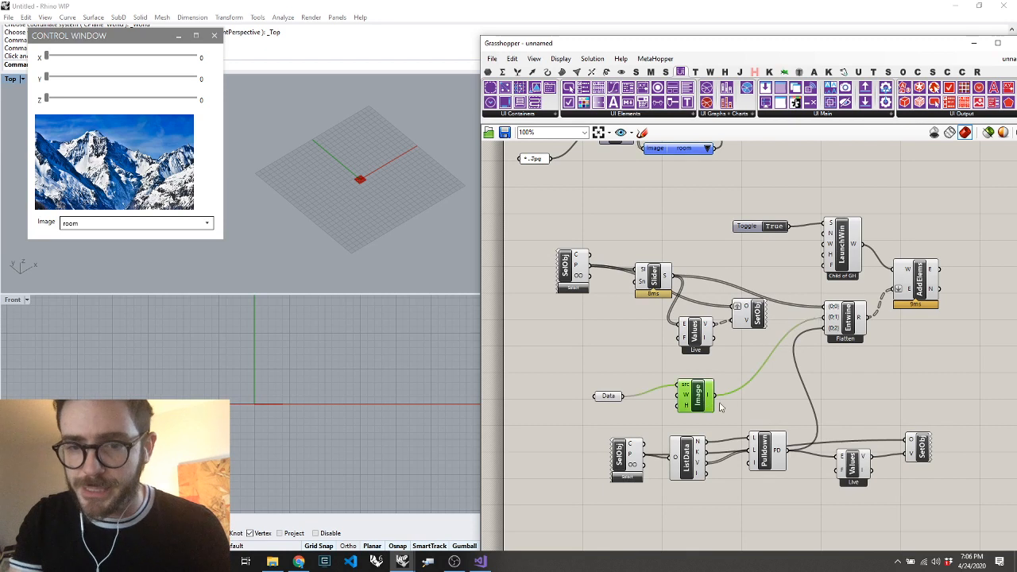
double_click(886, 405)
text(set)
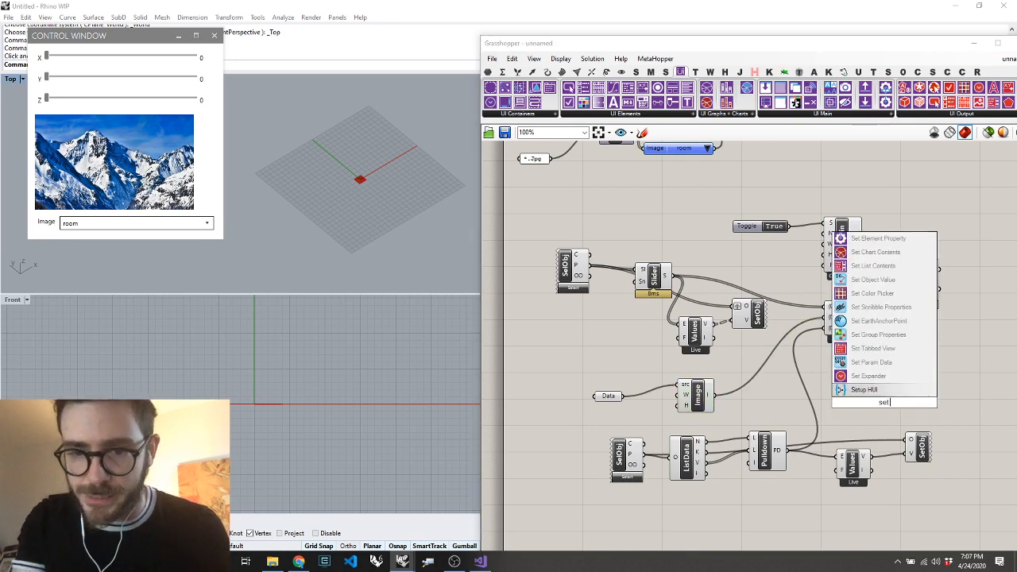
text( ima)
key(Return)
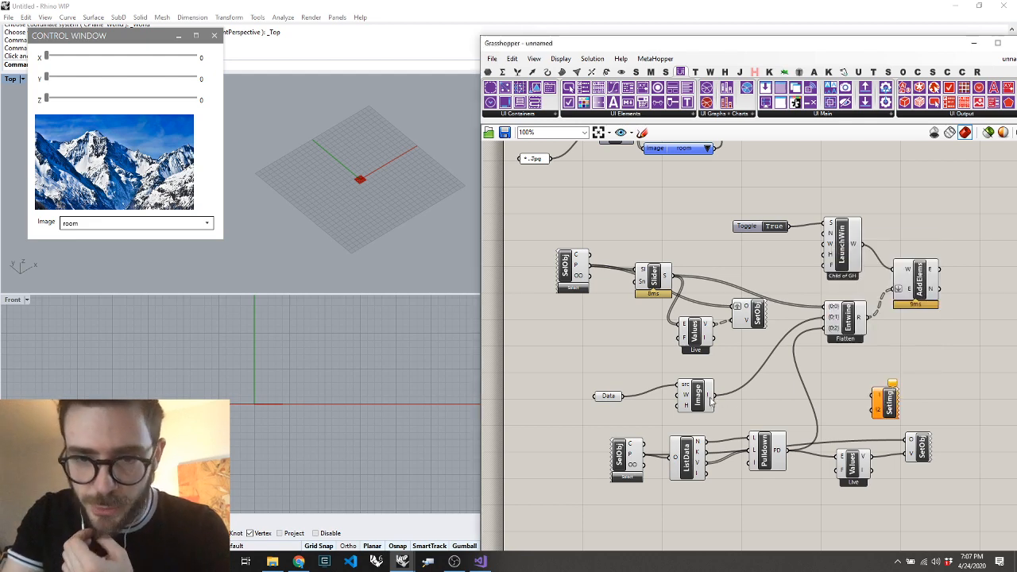
drag(713, 395, 928, 373)
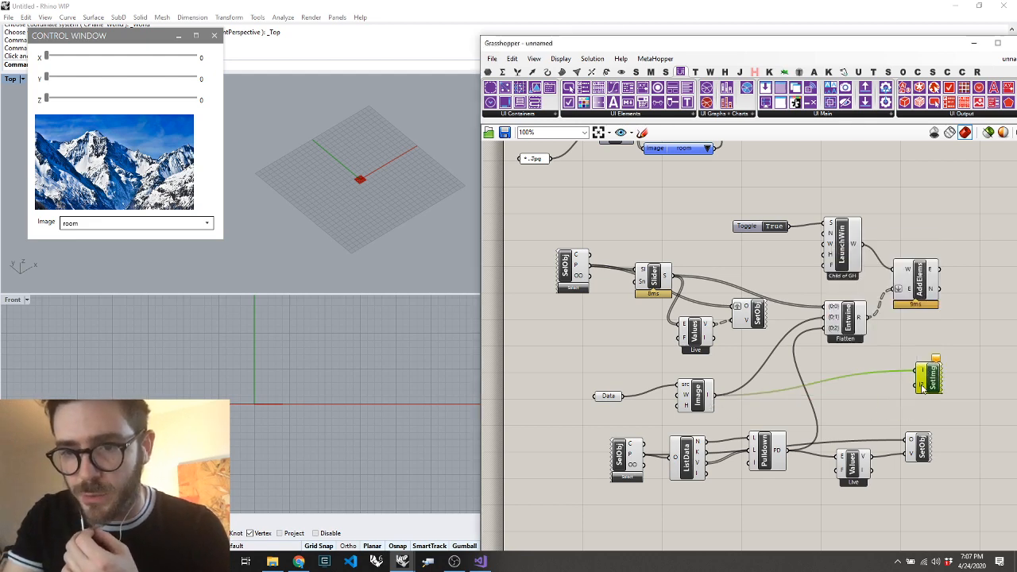
Connect the Data parameter after the item filter to the Set Image component's I2 input
scroll(920, 387, down, 5)
scroll(811, 238, up, 3)
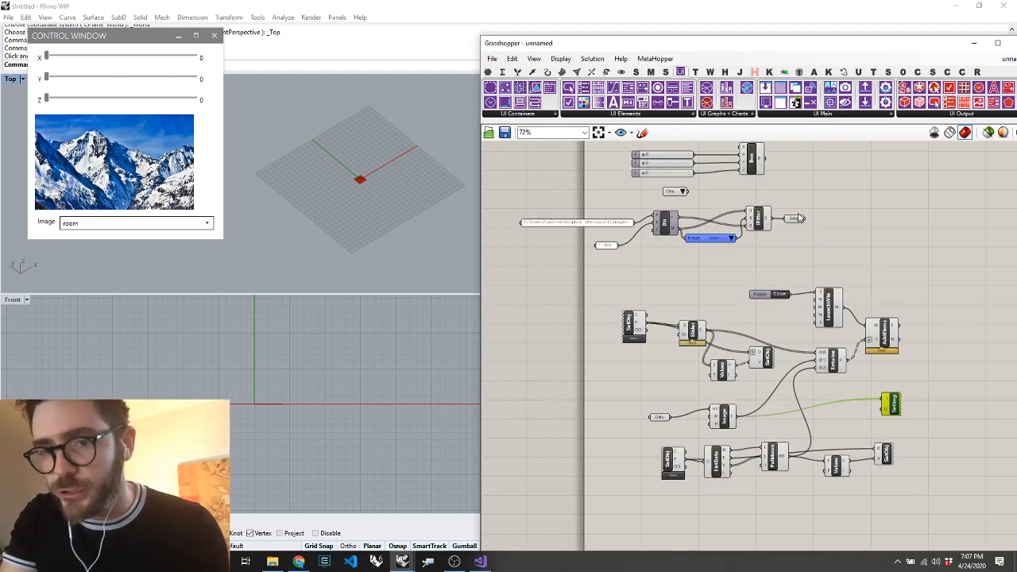
drag(855, 304, 805, 225)
key(ctrl+z)
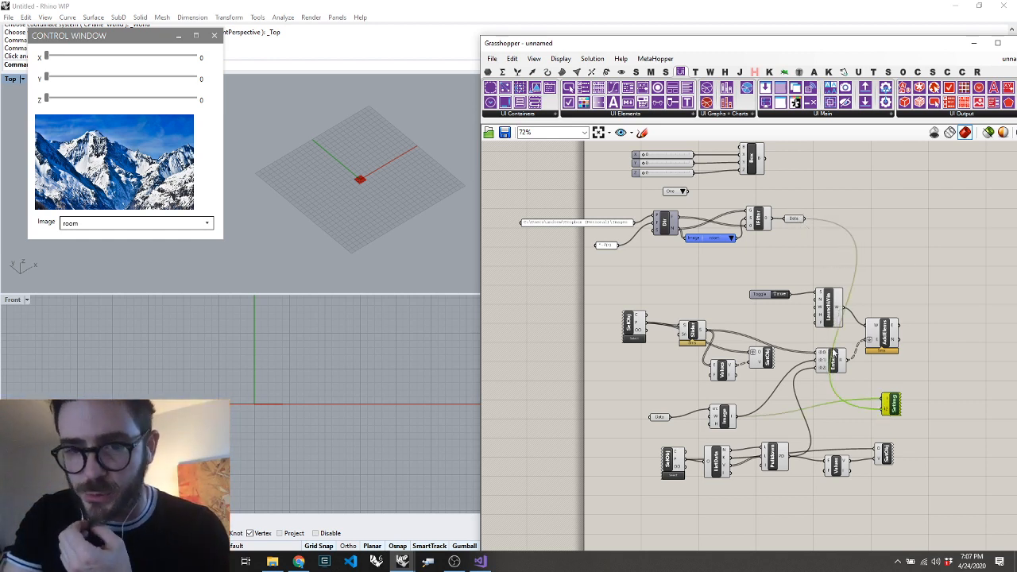
Move the whole group of Human UI components slightly down and to the right, away from the image filter definition
drag(572, 497, 906, 306)
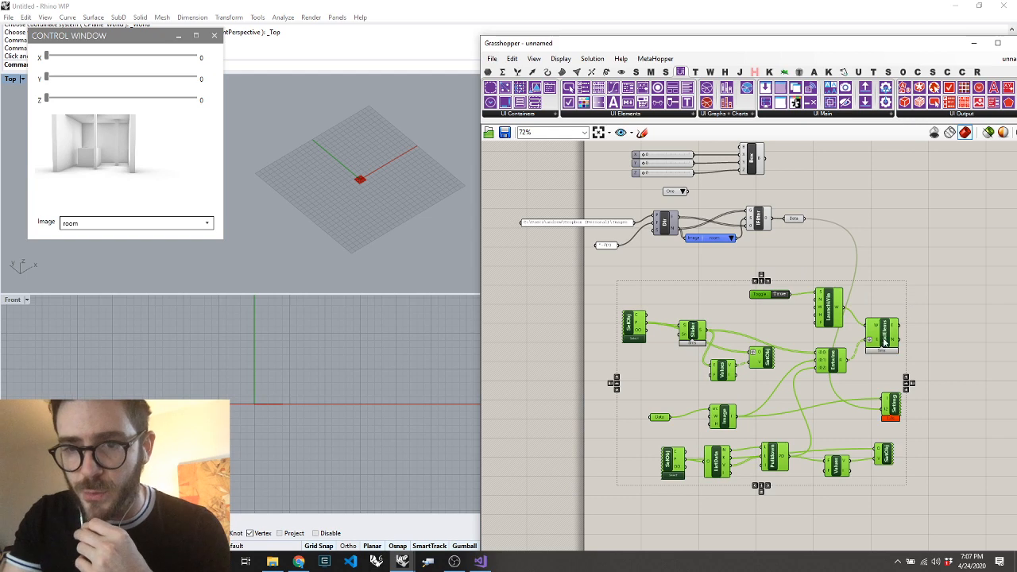
drag(884, 342, 895, 357)
click(926, 430)
drag(944, 286, 516, 551)
click(714, 278)
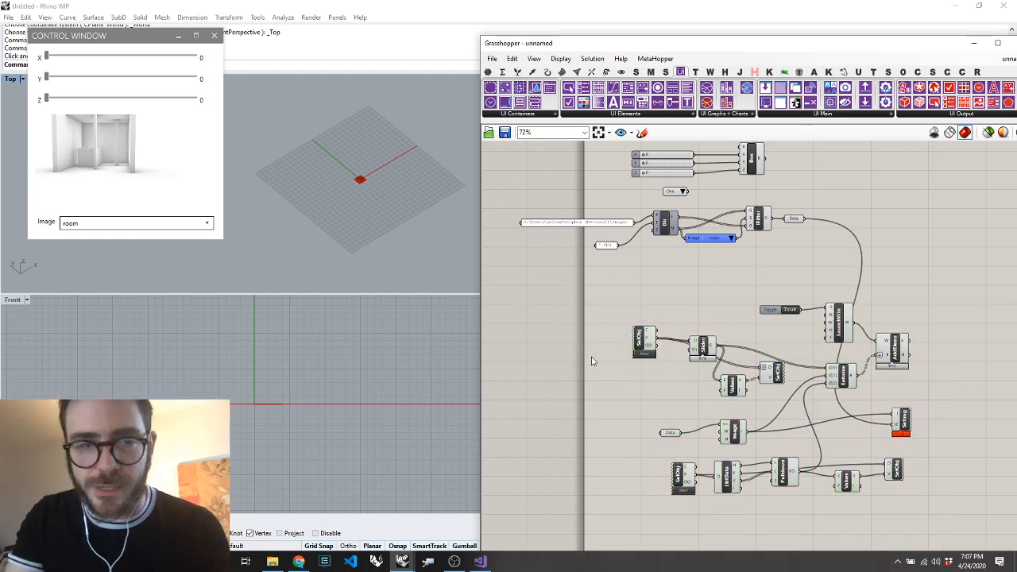
Choose "puppy" in the control window's Image pulldown and enlarge the control window
click(89, 223)
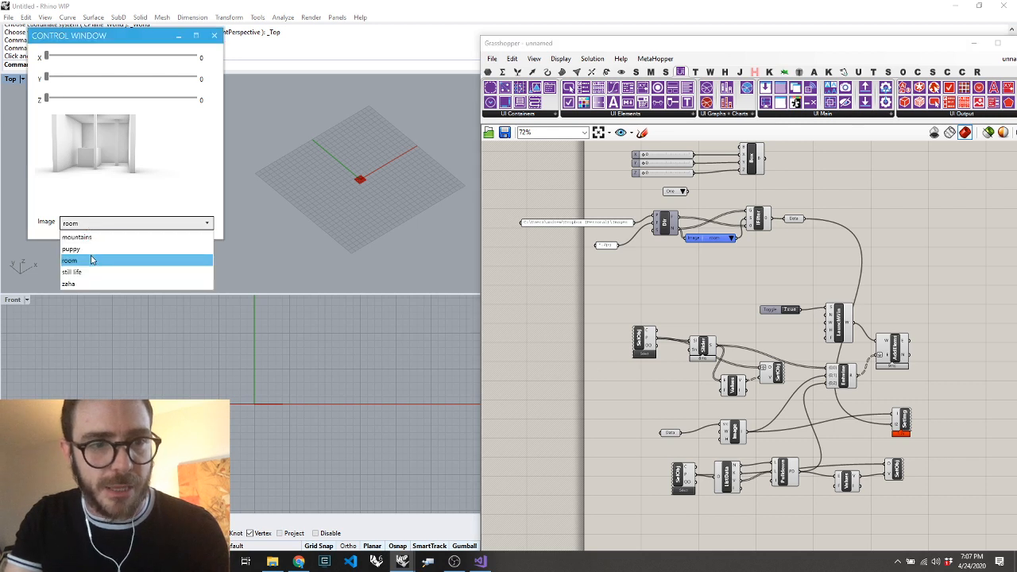
click(90, 253)
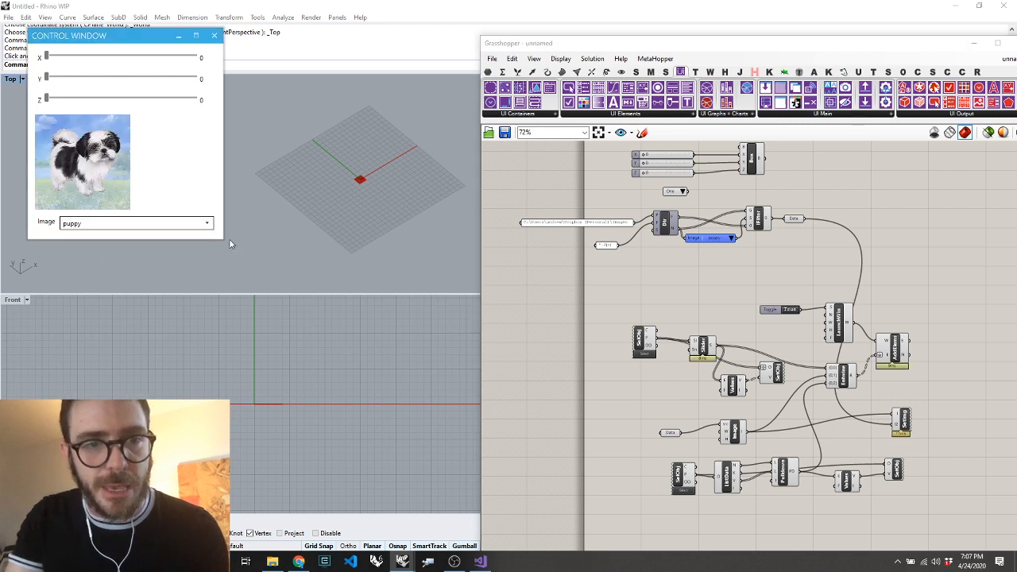
drag(224, 239, 293, 327)
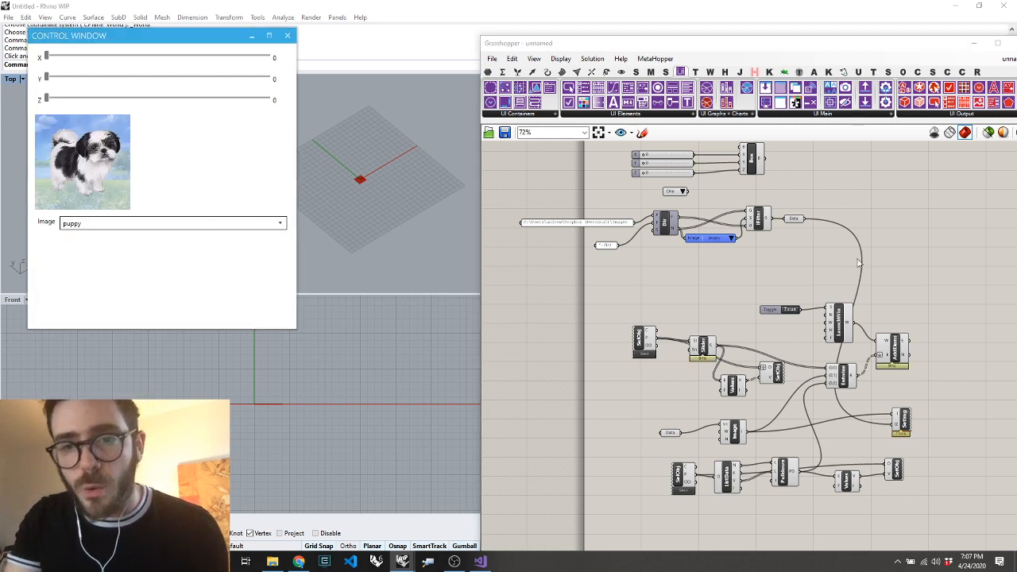
Rename the Data parameter after the item filter to "Image Url"
click(793, 220)
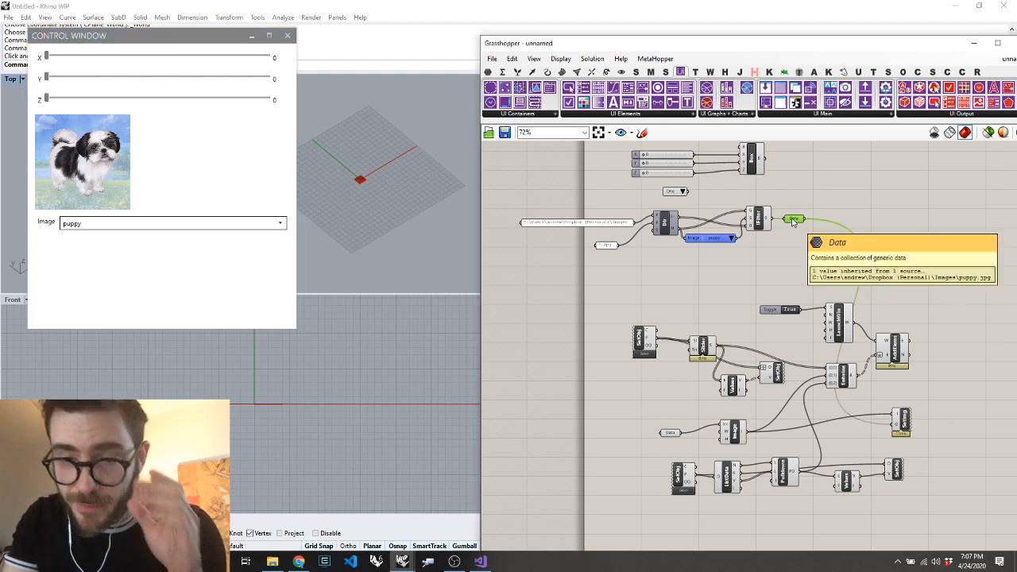
right_click(792, 223)
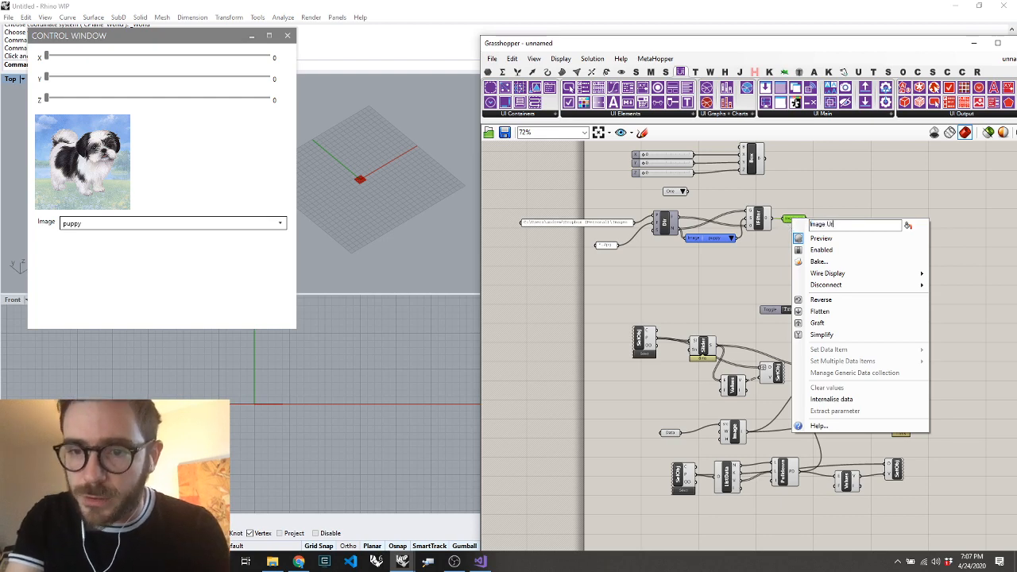
text(Image path)
key(Return)
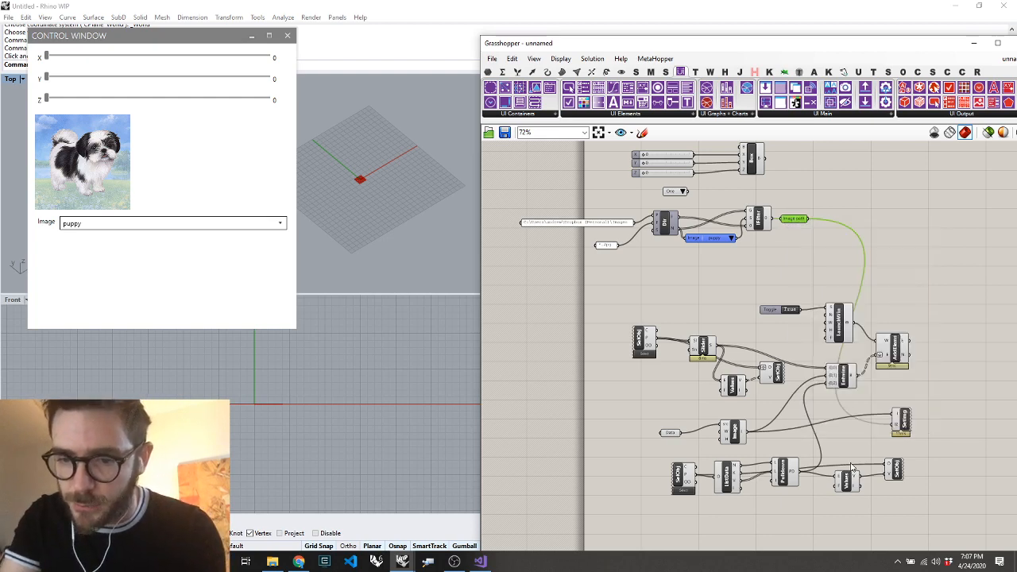
Place a panel containing "Image Url" below the Pulldown component
scroll(853, 463, up, 6)
double_click(826, 418)
click(829, 475)
scroll(829, 447, down, 8)
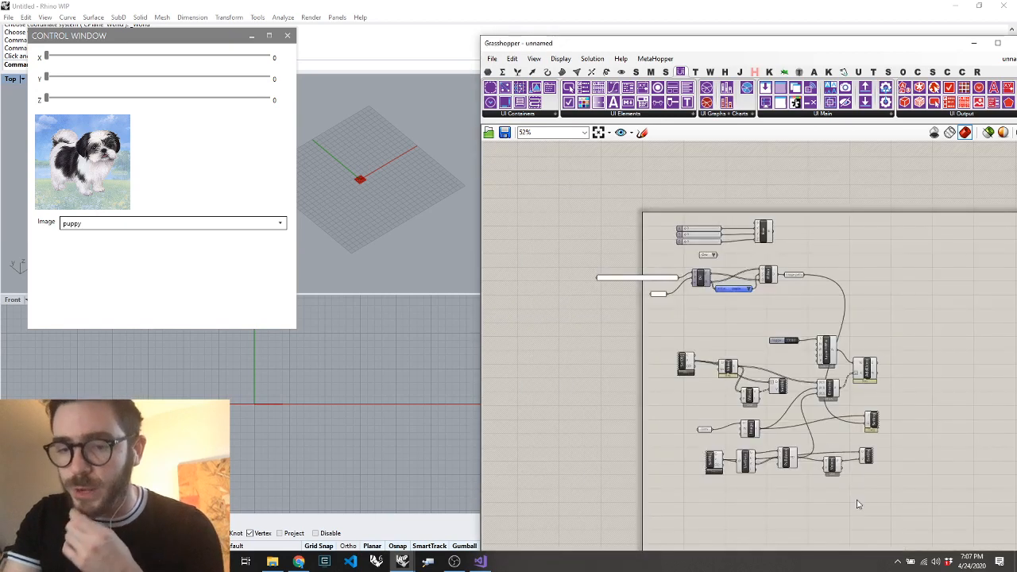
scroll(858, 504, up, 4)
double_click(782, 515)
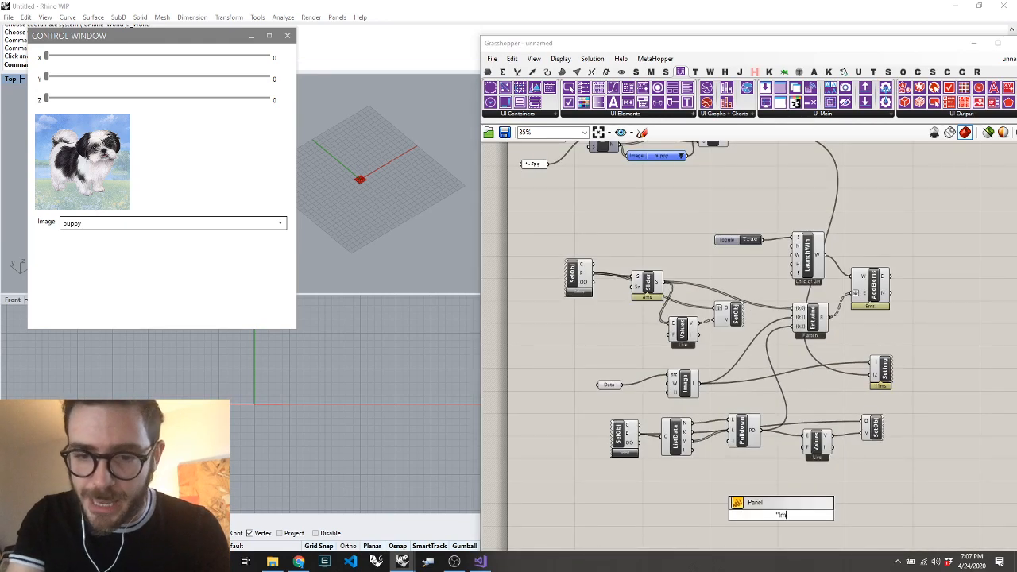
text("Image Url)
key(Return)
scroll(794, 537, up, 6)
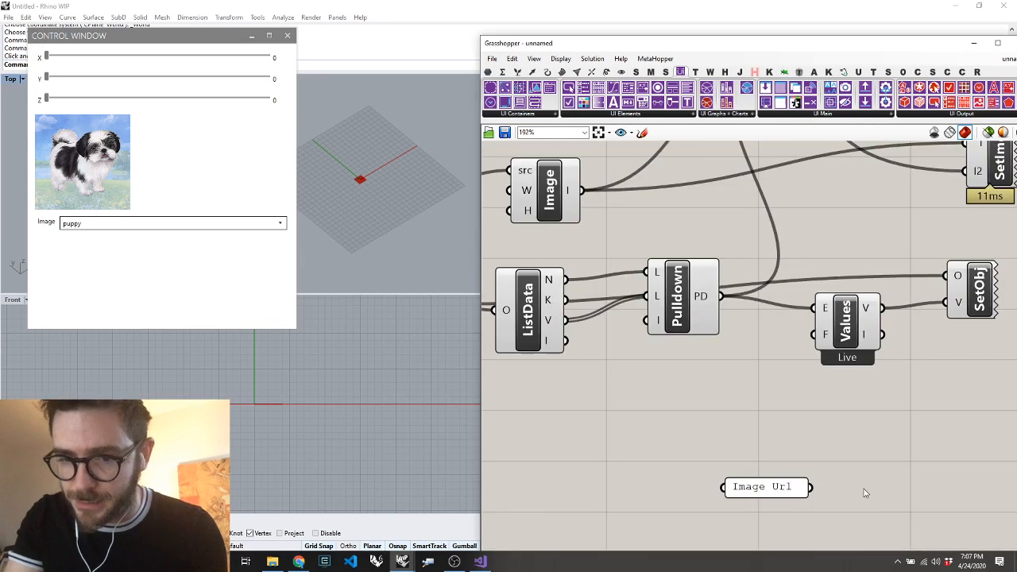
Place an ObjByNN component beside the "Image Url" panel and connect the panel to its N input
double_click(864, 489)
text(nn)
key(Return)
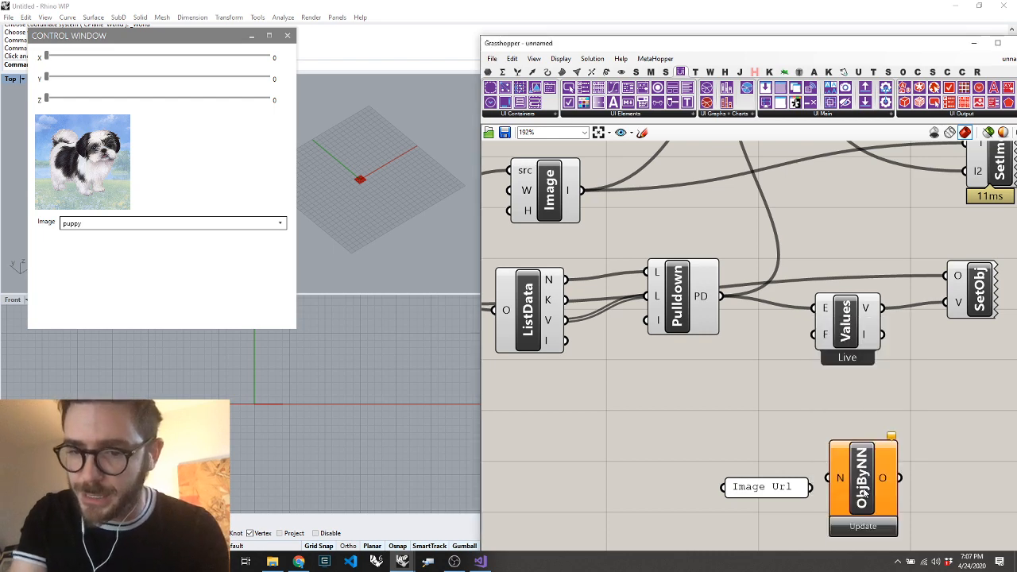
scroll(816, 487, down, 4)
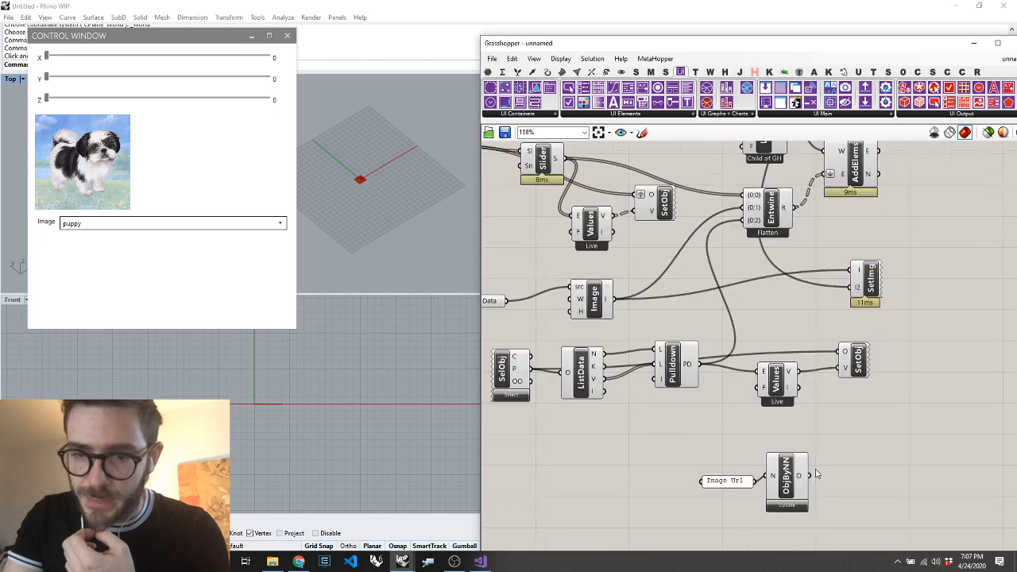
Place a Get Param Data component beside ObjByNN, connect ObjByNN's O output to its P input, and align it
double_click(835, 471)
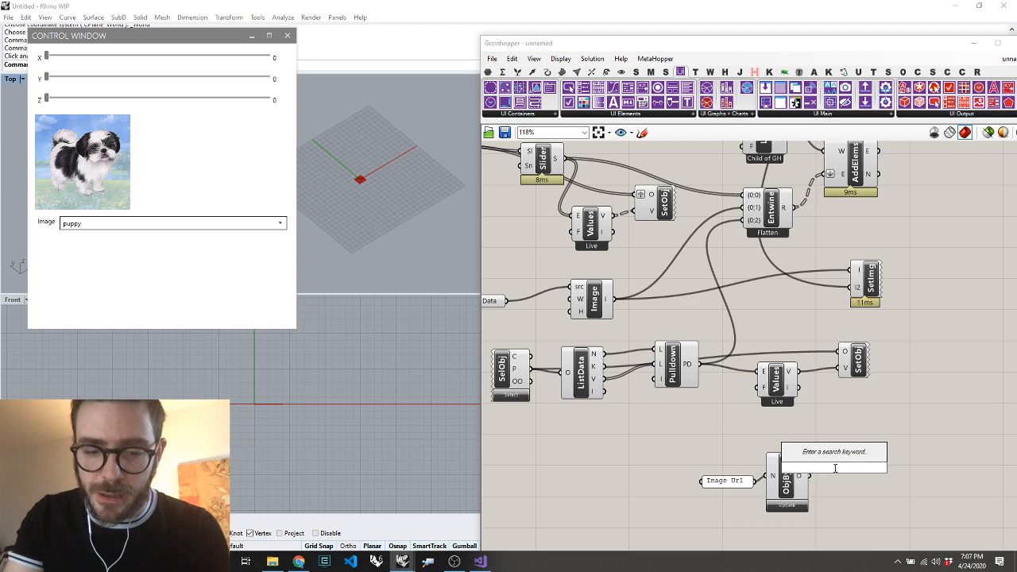
text(para)
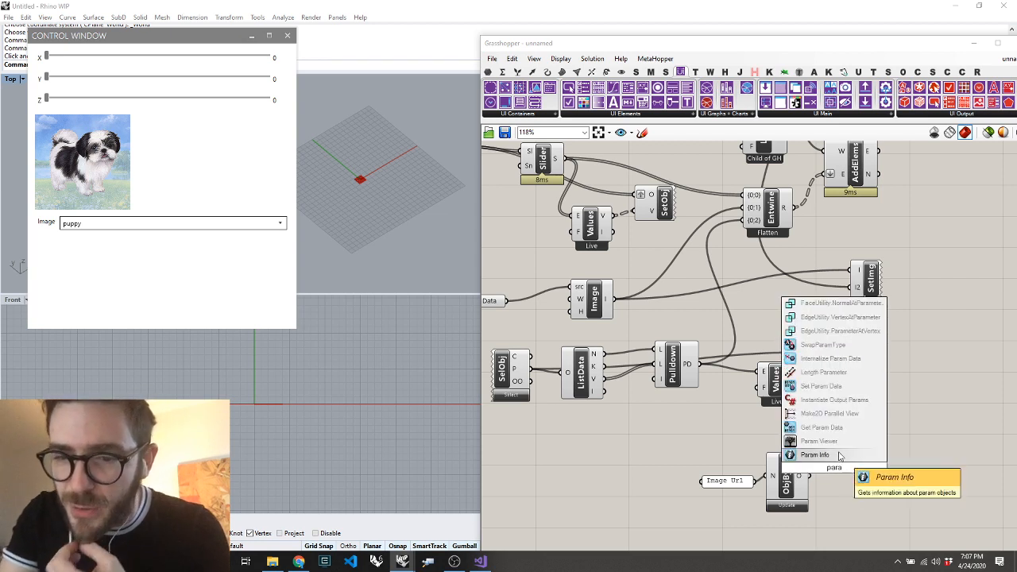
click(819, 427)
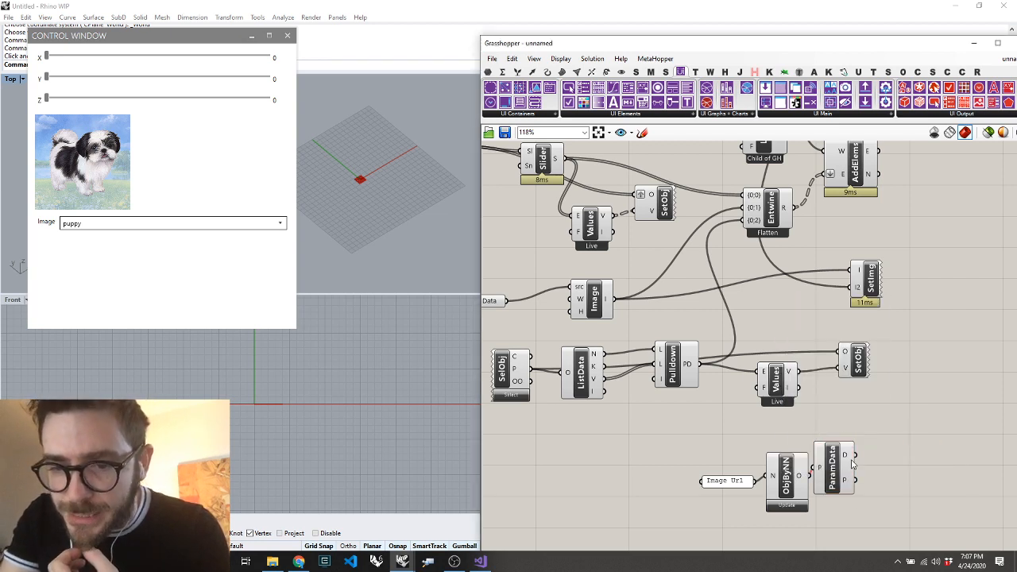
drag(820, 470, 824, 478)
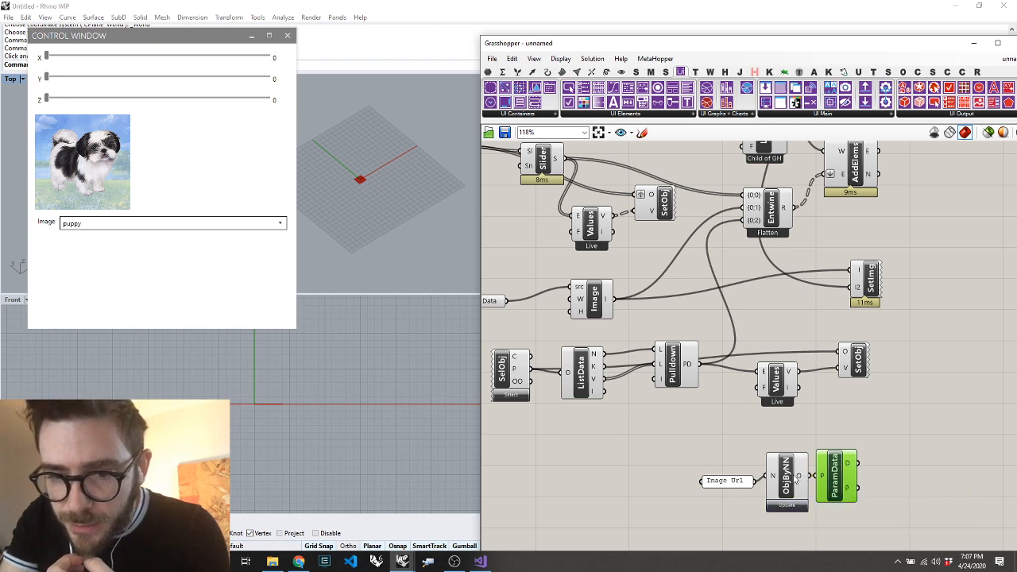
scroll(803, 477, down, 5)
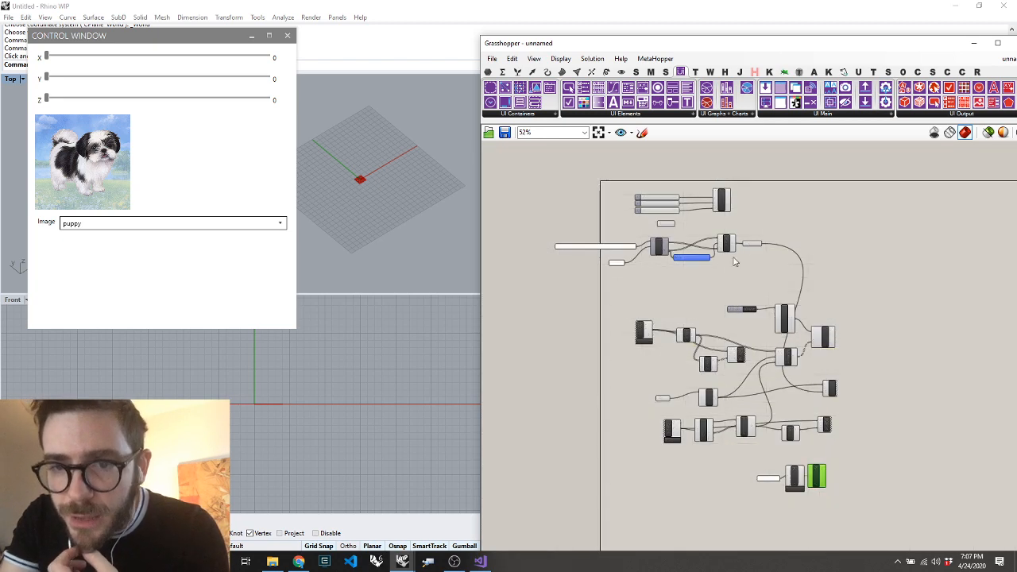
Change the text of the panel feeding the ObjByNN component to "Image path"
scroll(728, 268, up, 8)
scroll(728, 269, down, 8)
scroll(756, 425, up, 7)
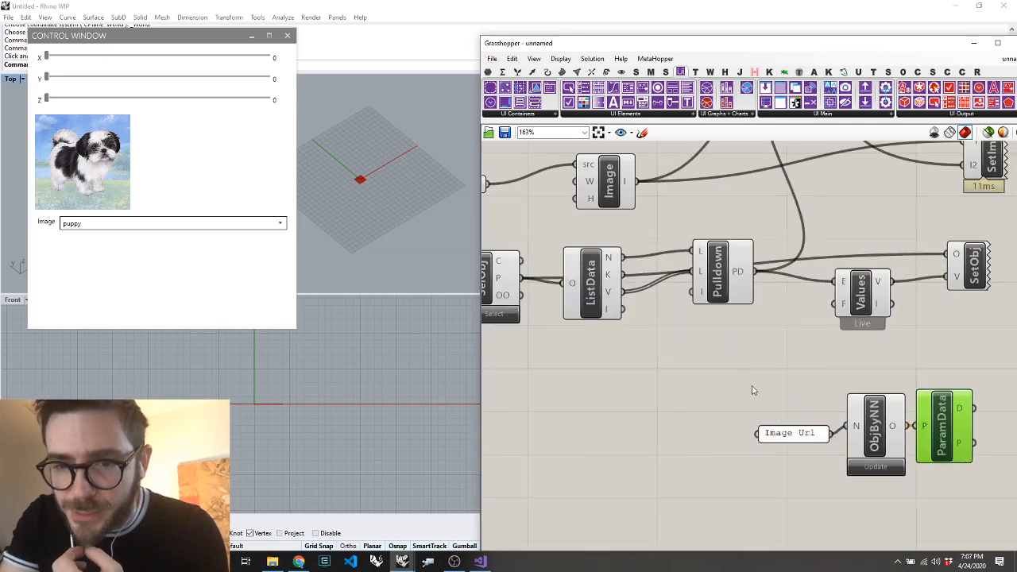
double_click(795, 434)
double_click(754, 378)
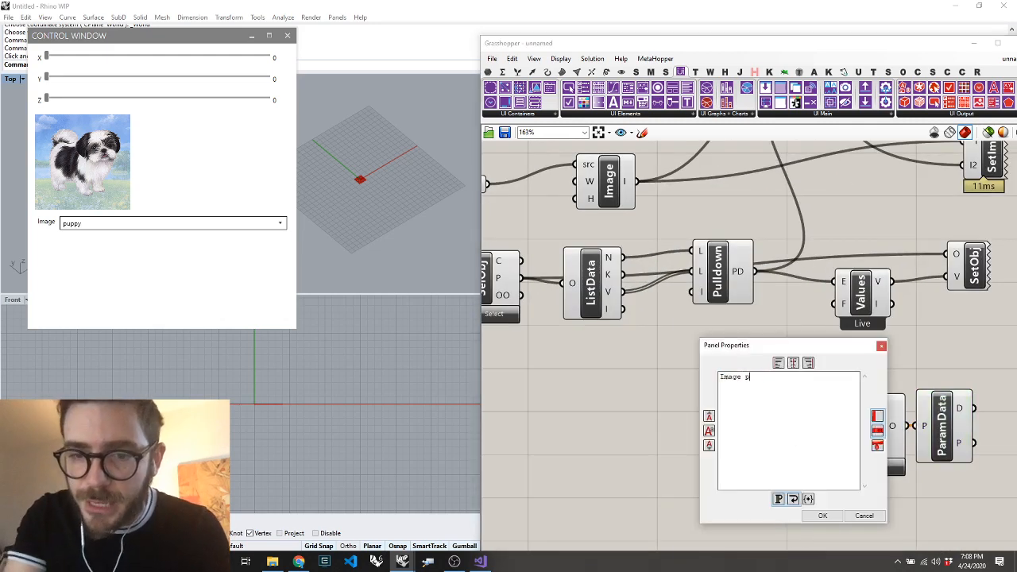
click(823, 516)
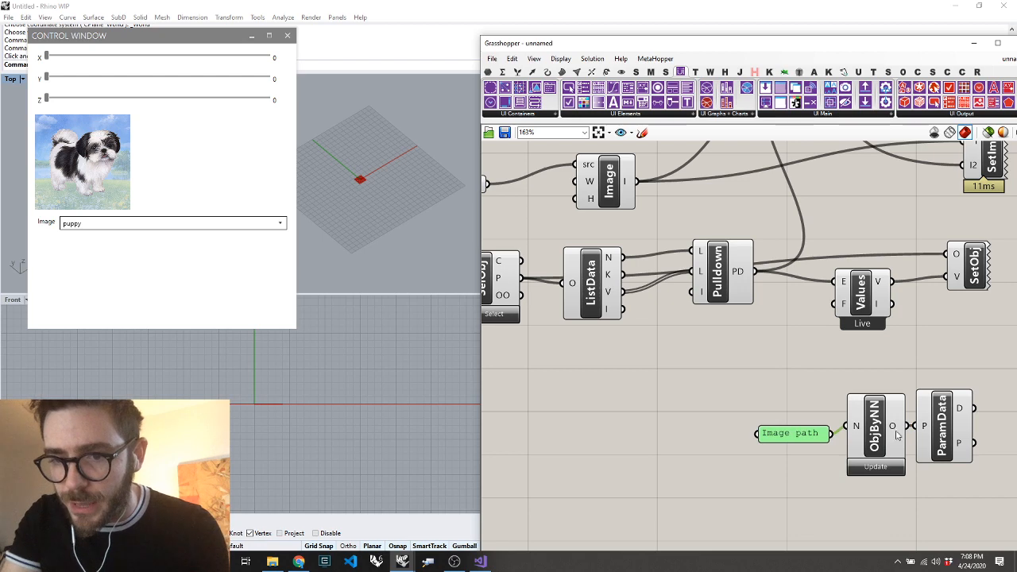
Delete the "Image path" panel together with the ObjByNN and ParamData components below the Pulldown
scroll(890, 428, down, 4)
scroll(914, 423, up, 2)
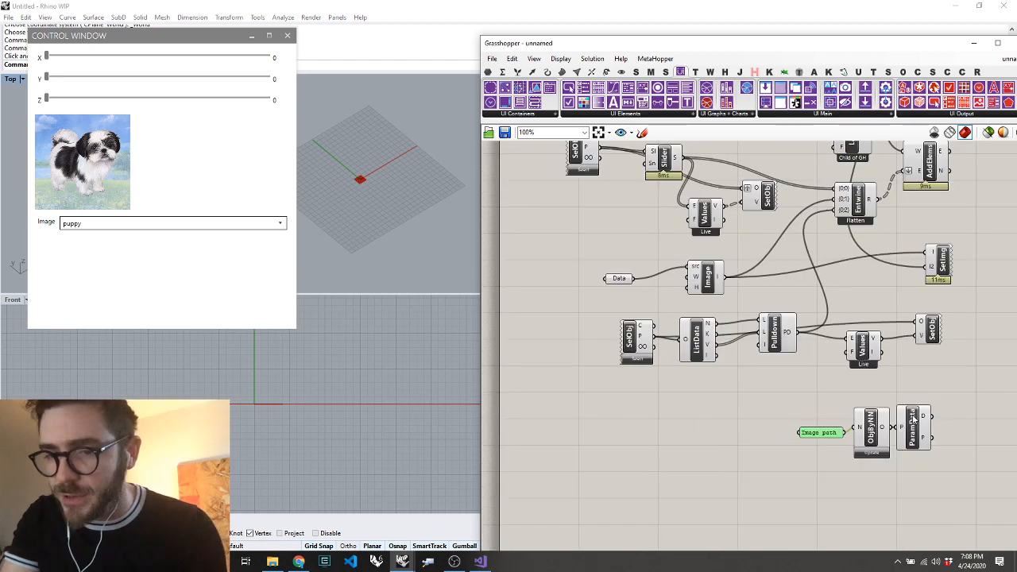
scroll(924, 419, down, 5)
scroll(955, 408, up, 3)
drag(934, 412, 777, 472)
scroll(777, 475, down, 4)
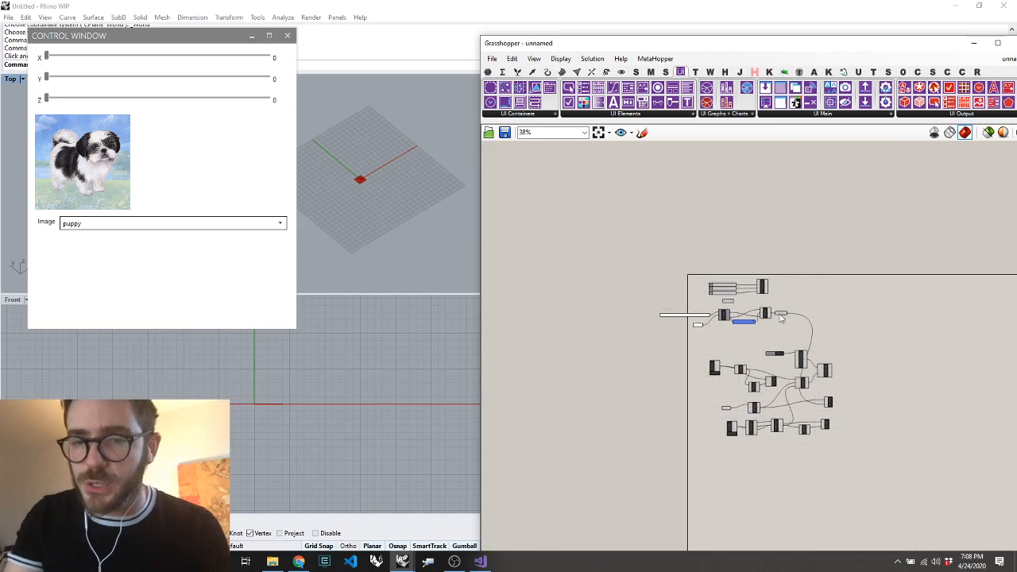
Place a Remote Sender named "Image Path" beside the item filter's Image path parameter and connect that parameter to it
scroll(781, 317, up, 8)
double_click(849, 260)
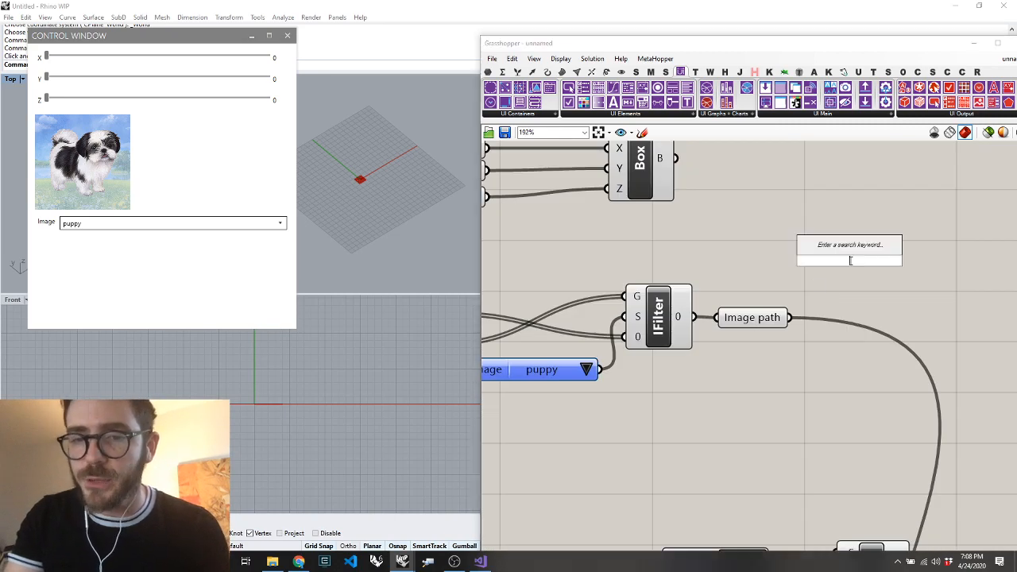
text(send)
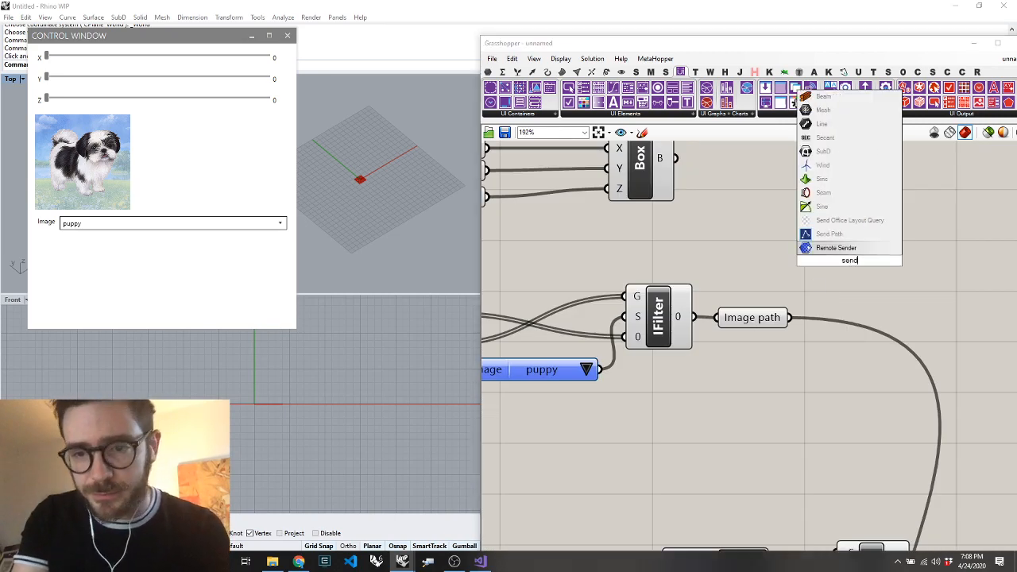
text(-Imag)
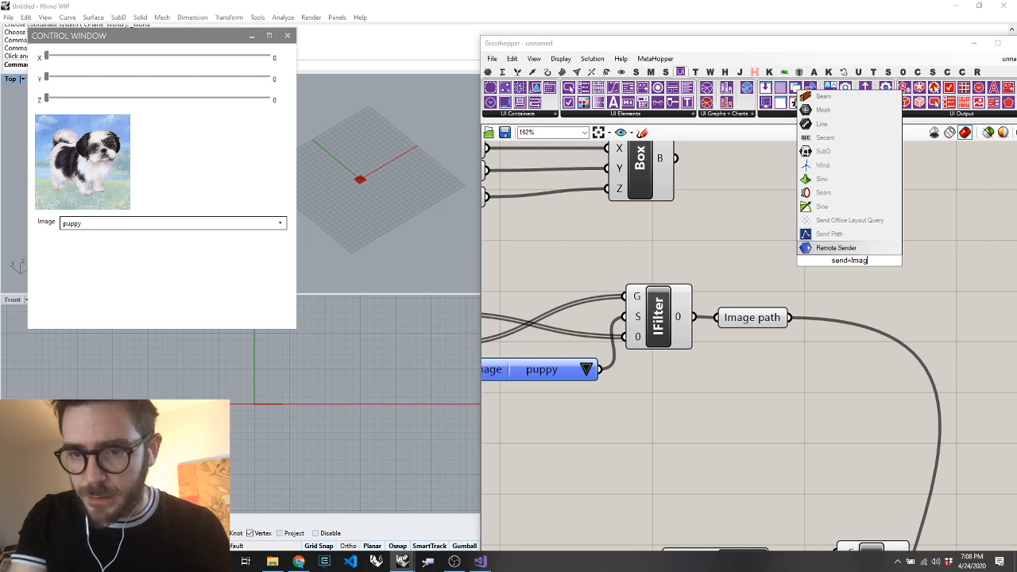
text(e Path)
key(Return)
drag(789, 318, 835, 292)
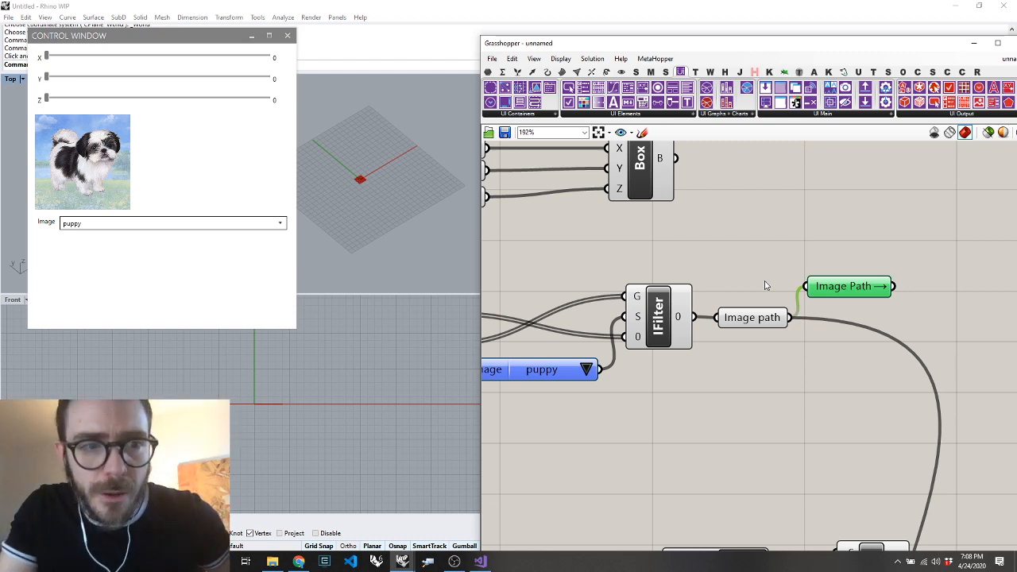
Place a Remote Receiver for "Image Path" between the SetImg and SetObj components
scroll(766, 286, down, 3)
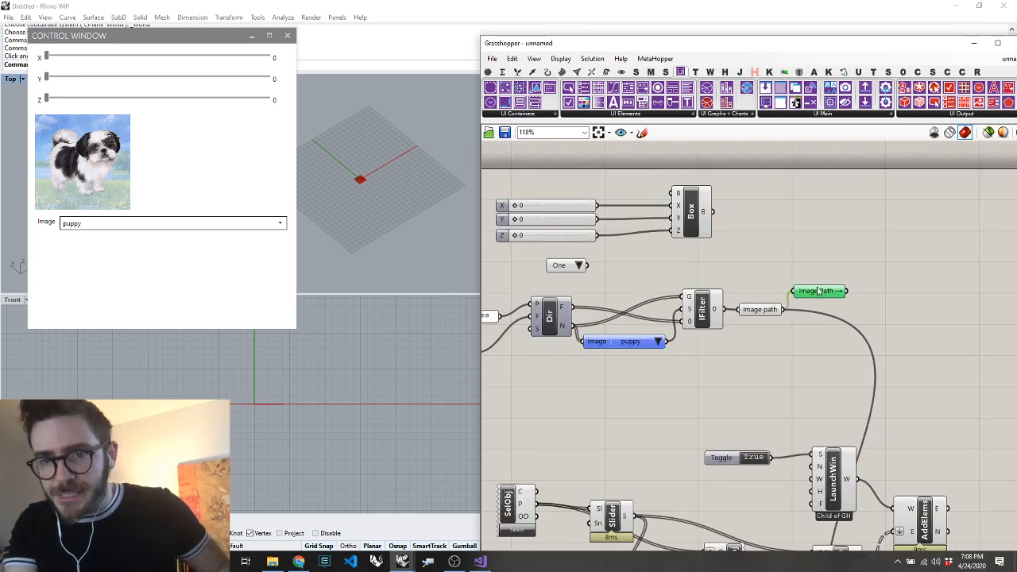
scroll(819, 291, down, 5)
scroll(848, 460, up, 5)
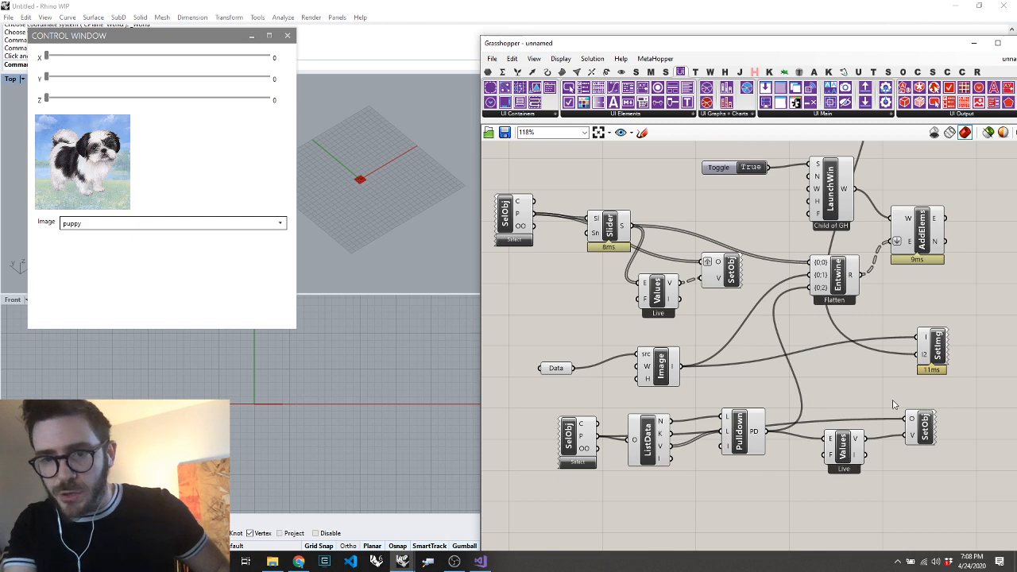
double_click(857, 385)
text(rect)
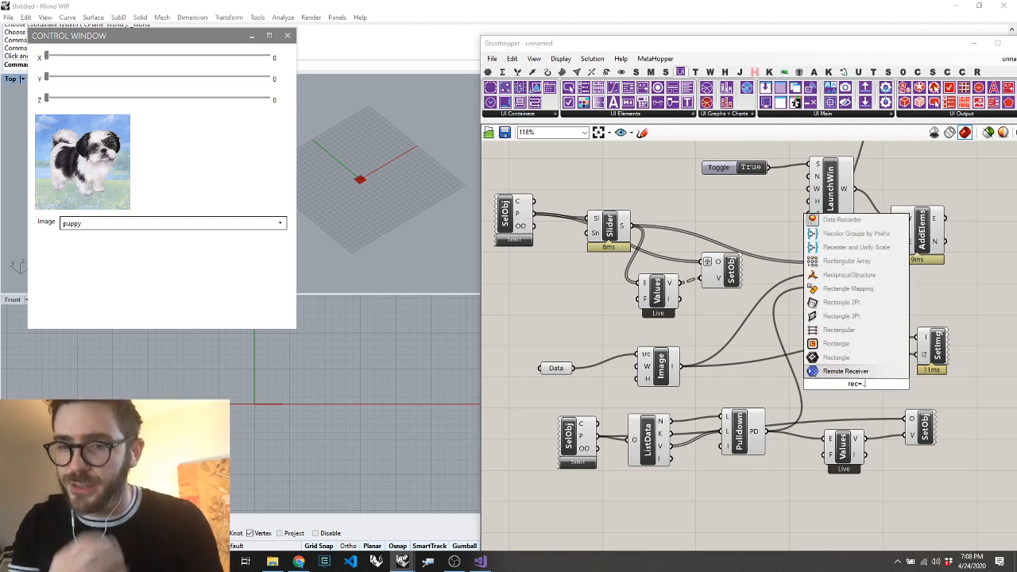
key(Return)
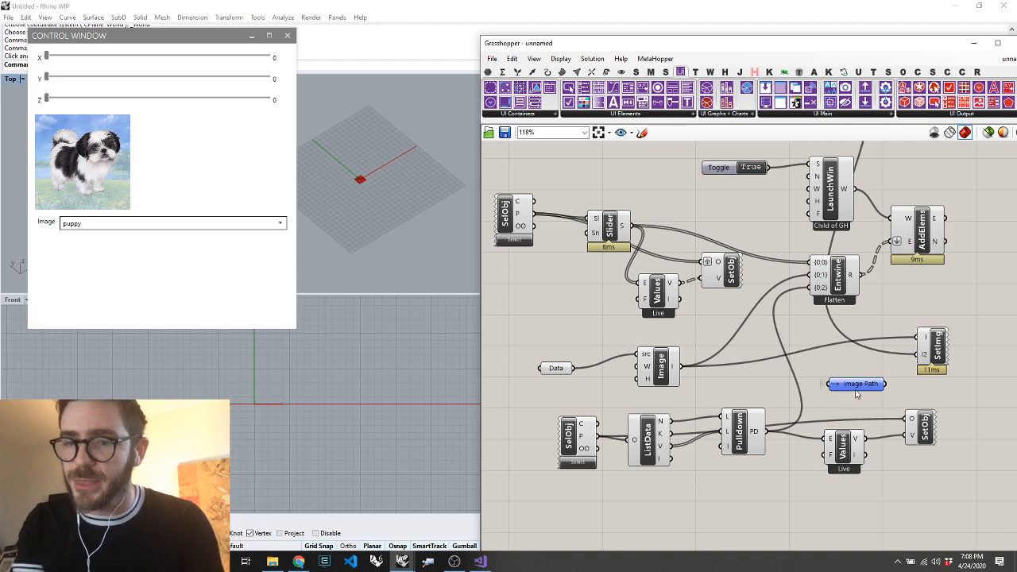
click(856, 387)
Place a second Remote Receiver up beside the Image Path sender and set its key to Image Path
scroll(857, 390, down, 7)
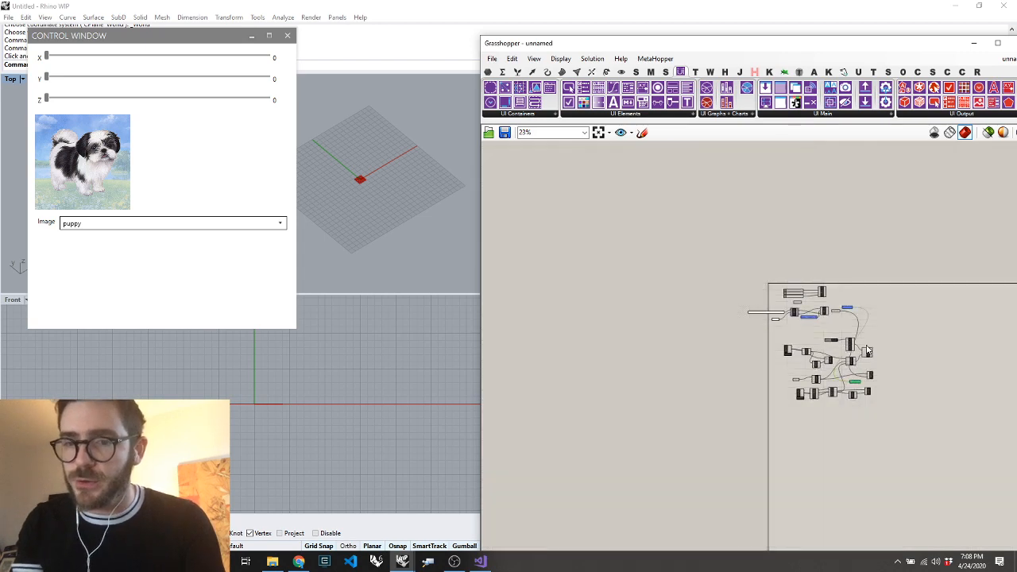
scroll(898, 266, up, 7)
double_click(882, 244)
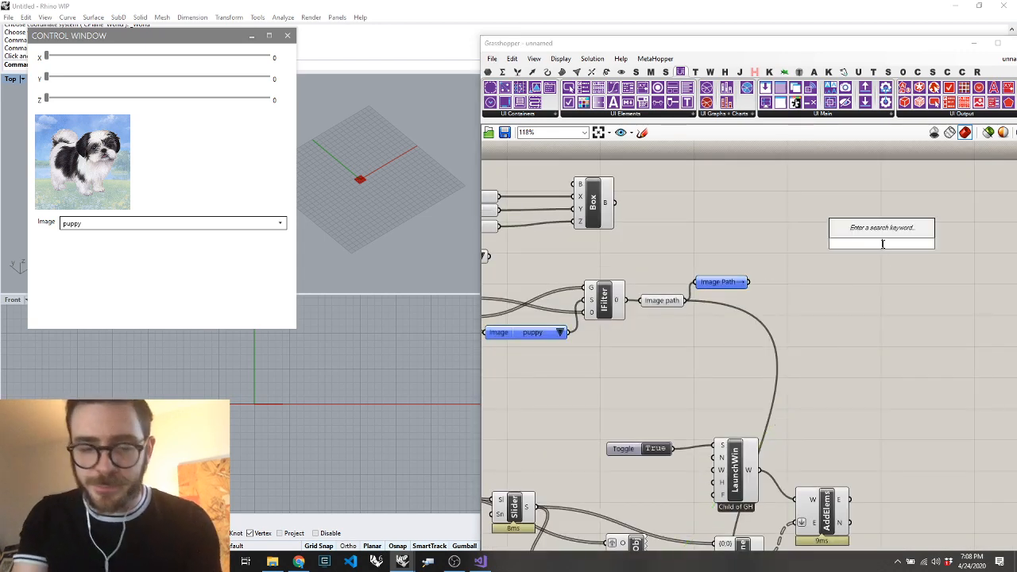
text(rem)
key(Return)
mouse_move(878, 247)
mouse_down()
mouse_move(910, 259)
mouse_move(887, 259)
mouse_up()
right_click(880, 251)
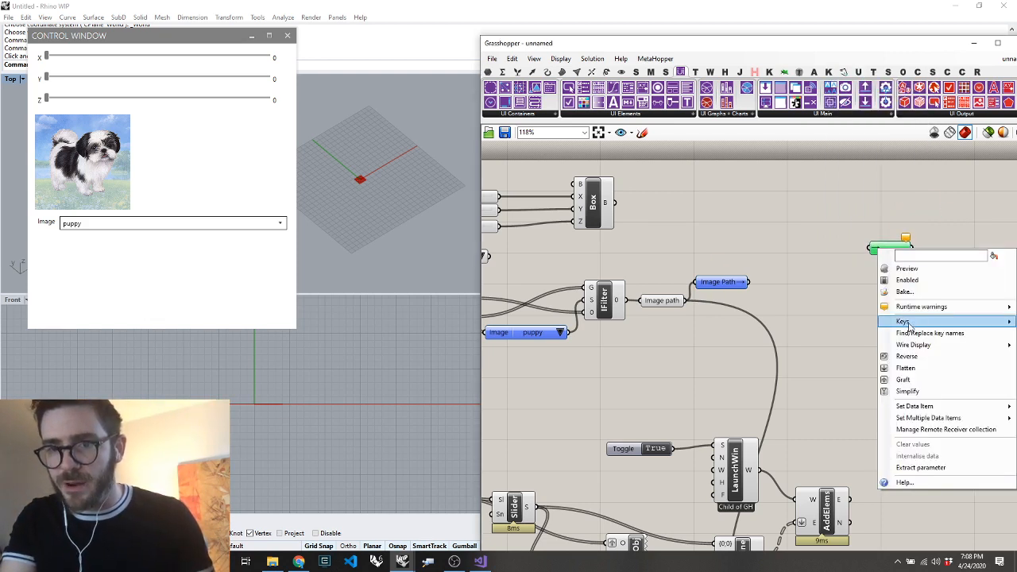
mouse_move(909, 324)
click(856, 327)
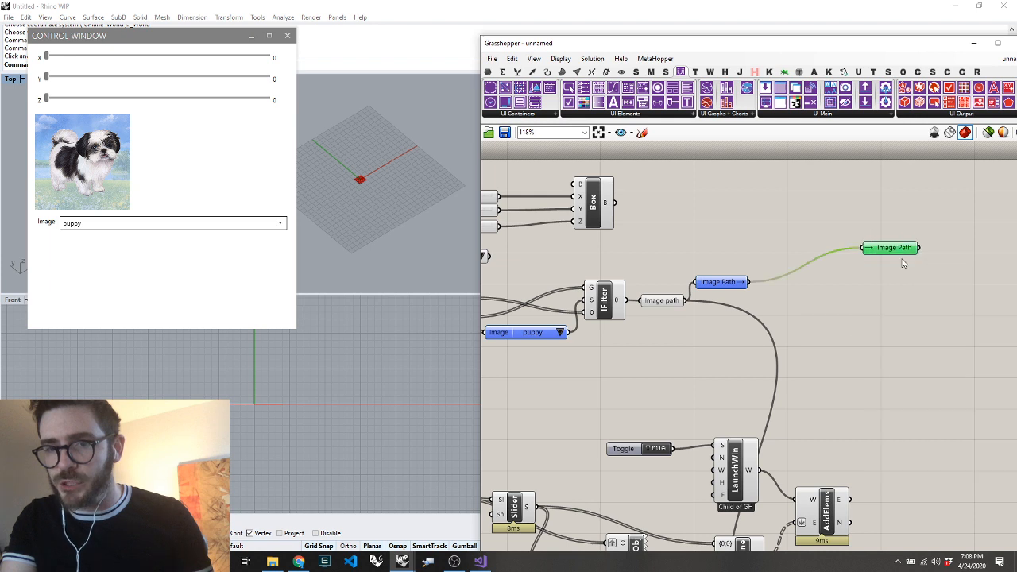
mouse_move(892, 248)
mouse_down()
mouse_move(903, 220)
mouse_move(885, 230)
mouse_up()
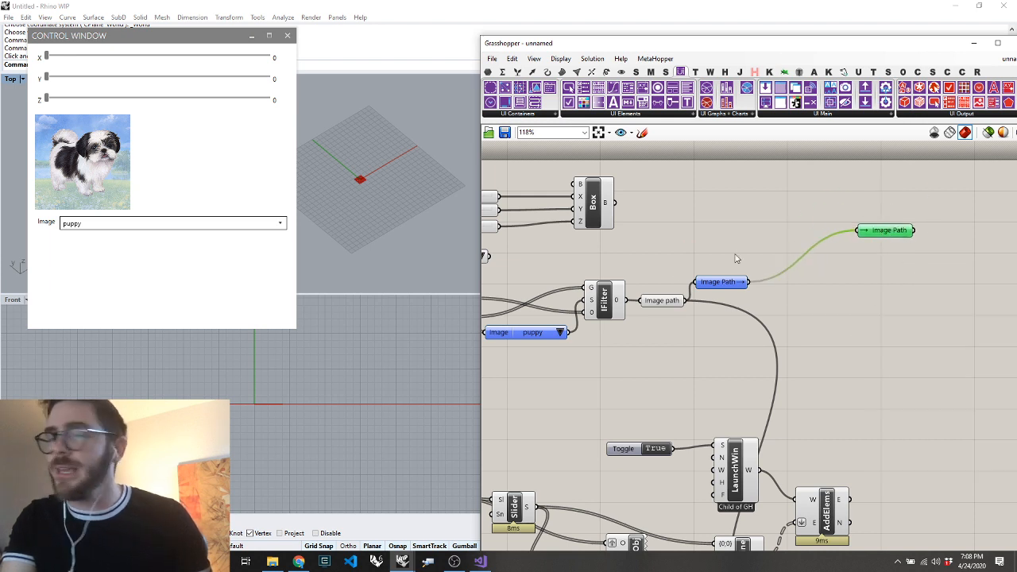
Delete the extra Image Path receiver placed beside the sender
click(890, 230)
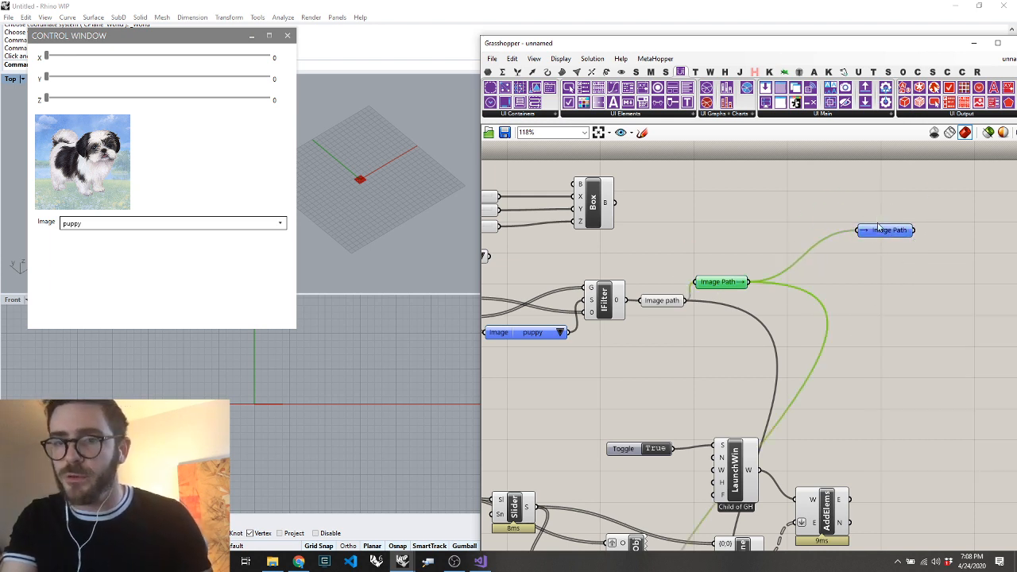
drag(879, 228, 922, 210)
key(Delete)
Move the remaining Image Path receiver next to SetImg and connect its output to the I2 input
scroll(920, 213, down, 3)
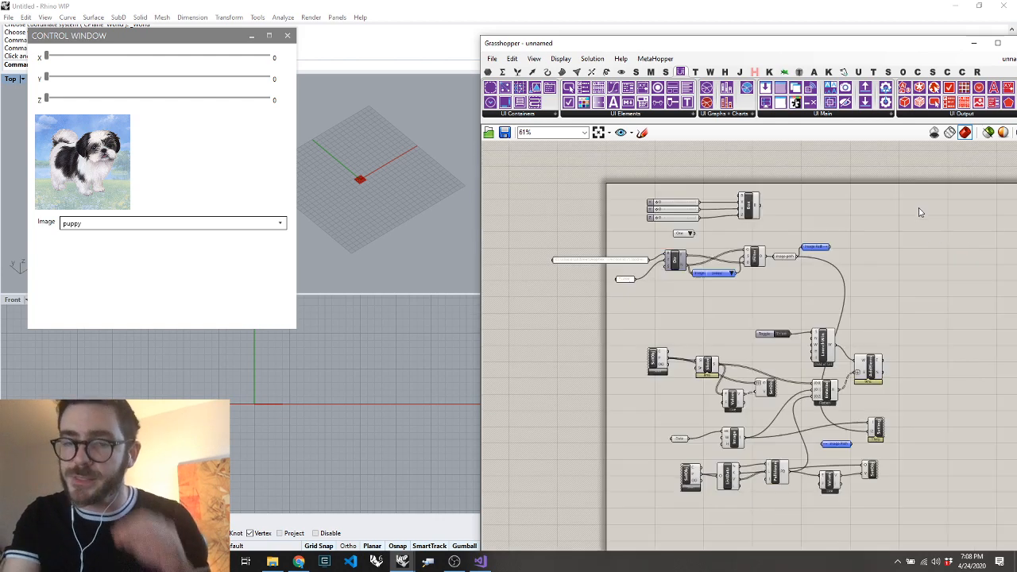
scroll(856, 432, up, 5)
mouse_move(856, 424)
mouse_down()
mouse_move(865, 401)
mouse_move(845, 413)
mouse_up()
drag(927, 402, 943, 388)
click(946, 430)
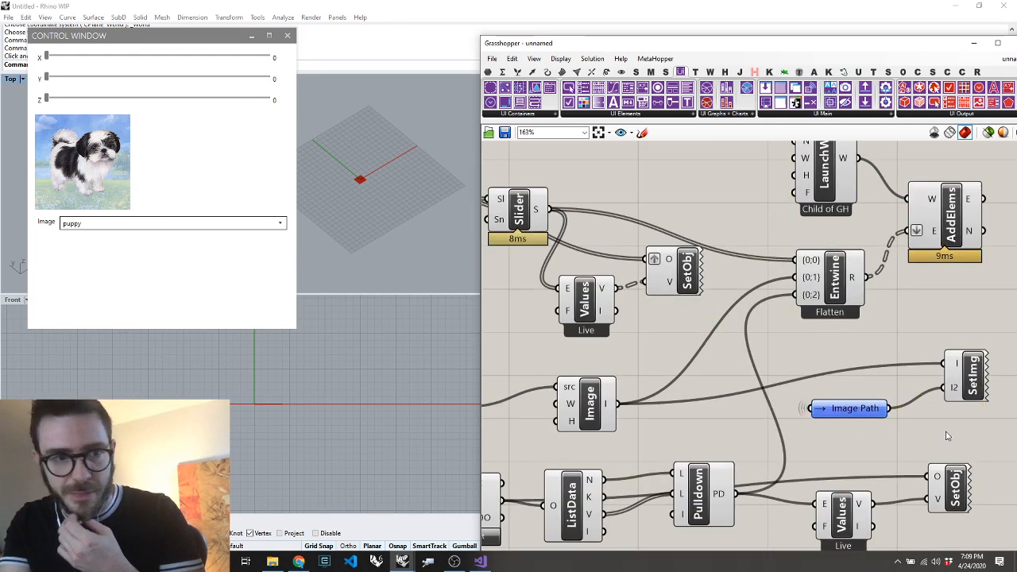
Test the control window's Image pulldown by choosing still life, zaha and mountains in turn
click(255, 219)
click(222, 225)
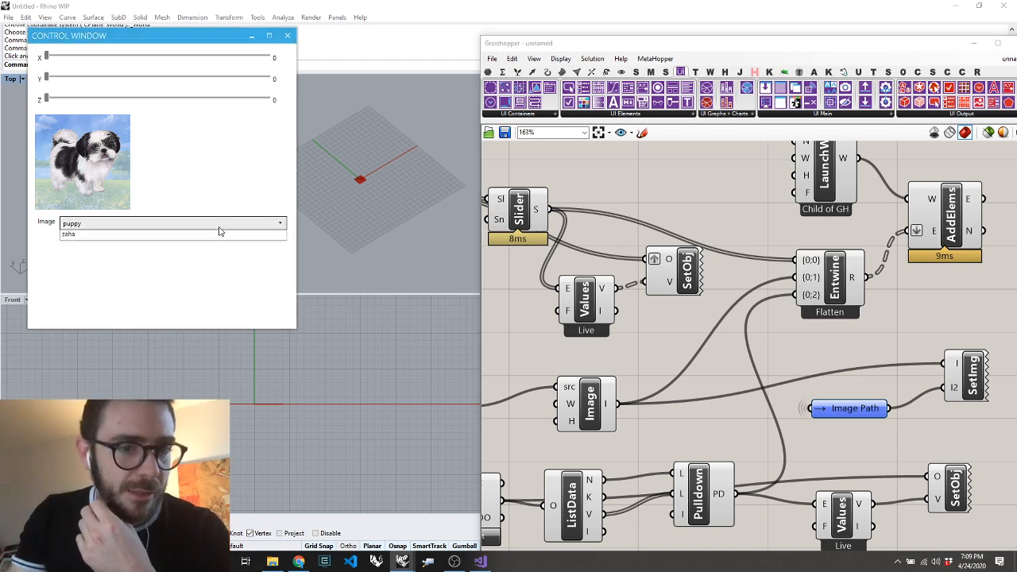
click(173, 282)
click(171, 223)
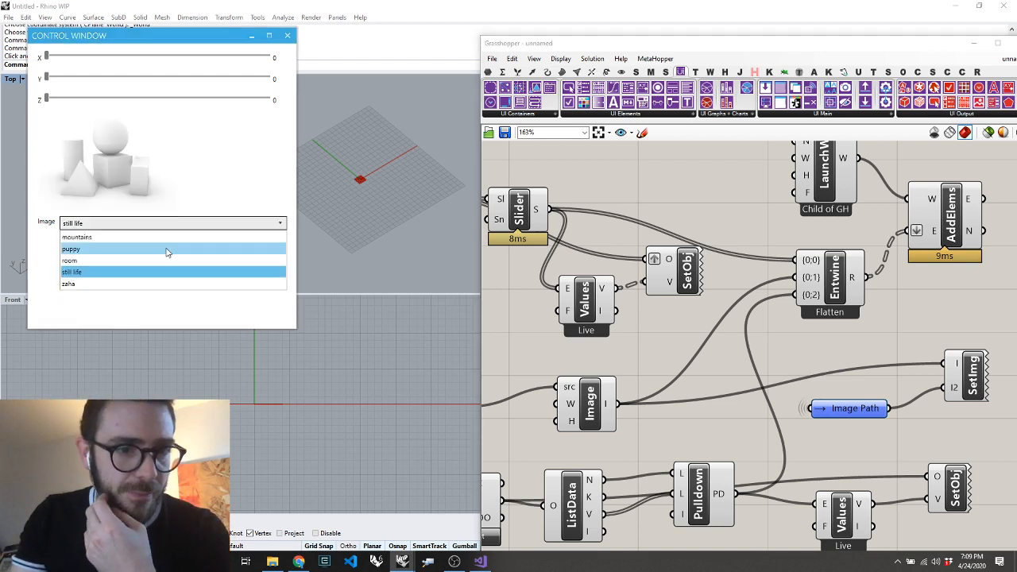
click(151, 284)
click(155, 227)
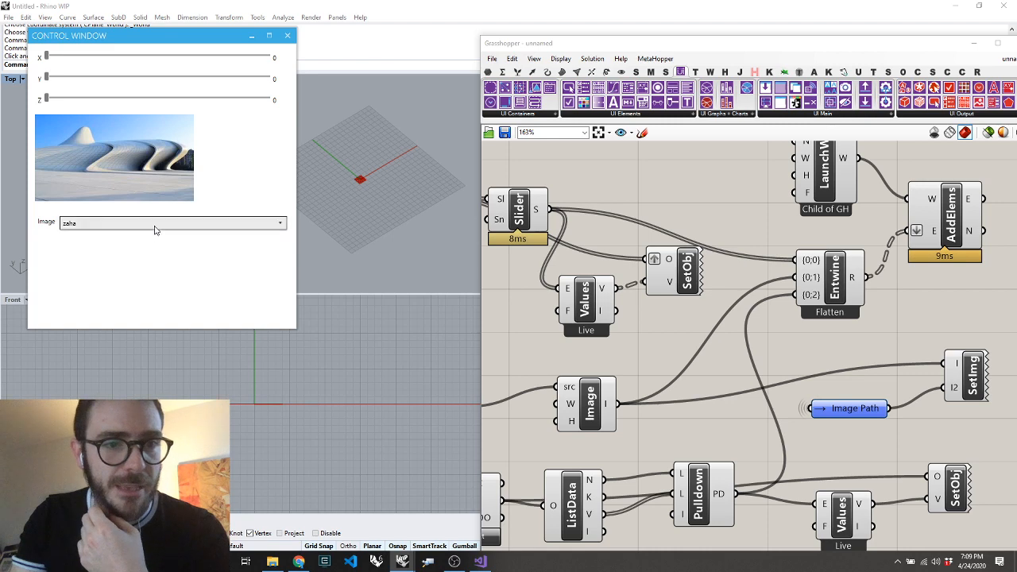
click(152, 238)
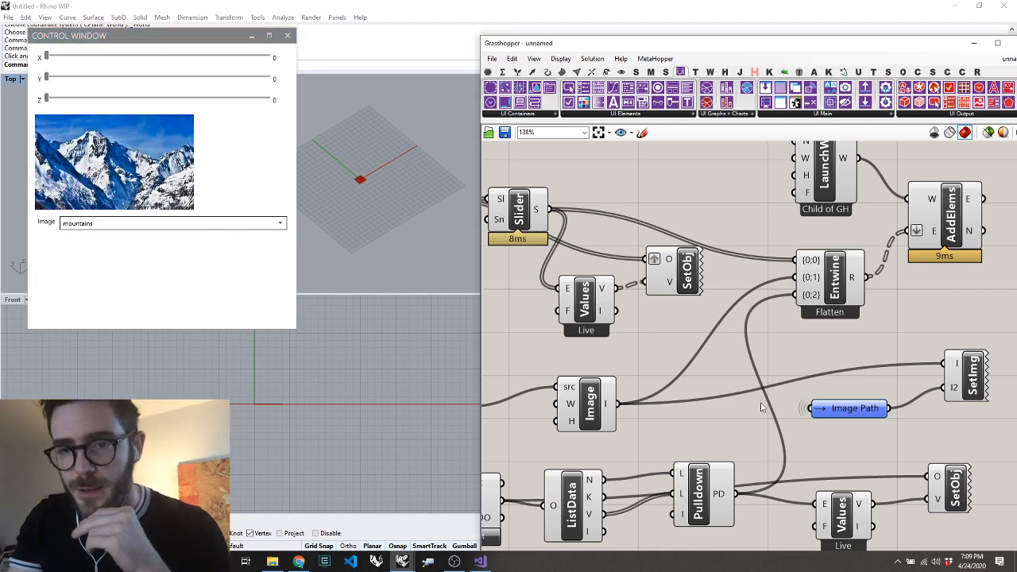
Move all the control window components as a block further below the item filter section
scroll(763, 402, down, 6)
drag(858, 310, 542, 499)
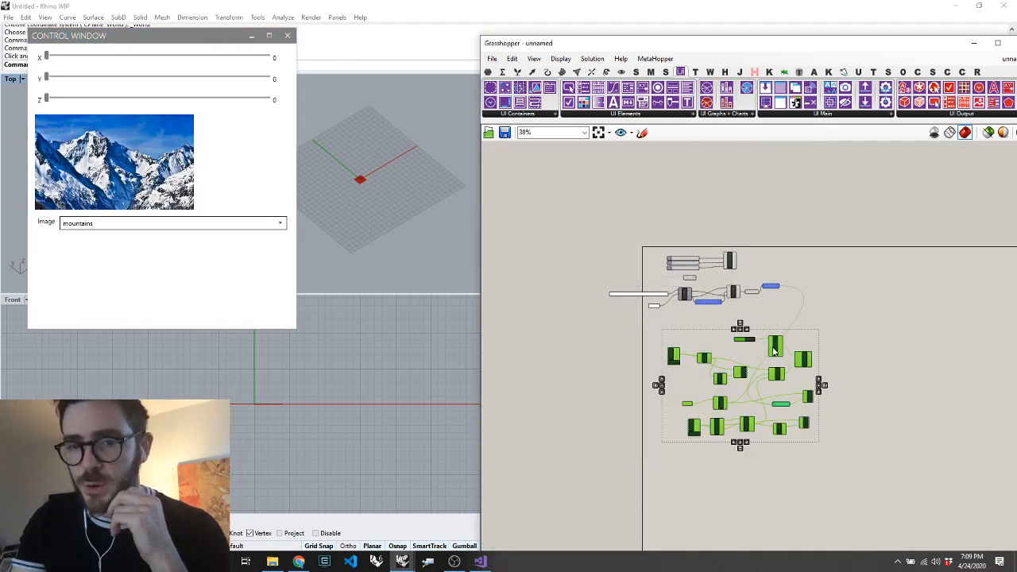
drag(775, 352, 770, 387)
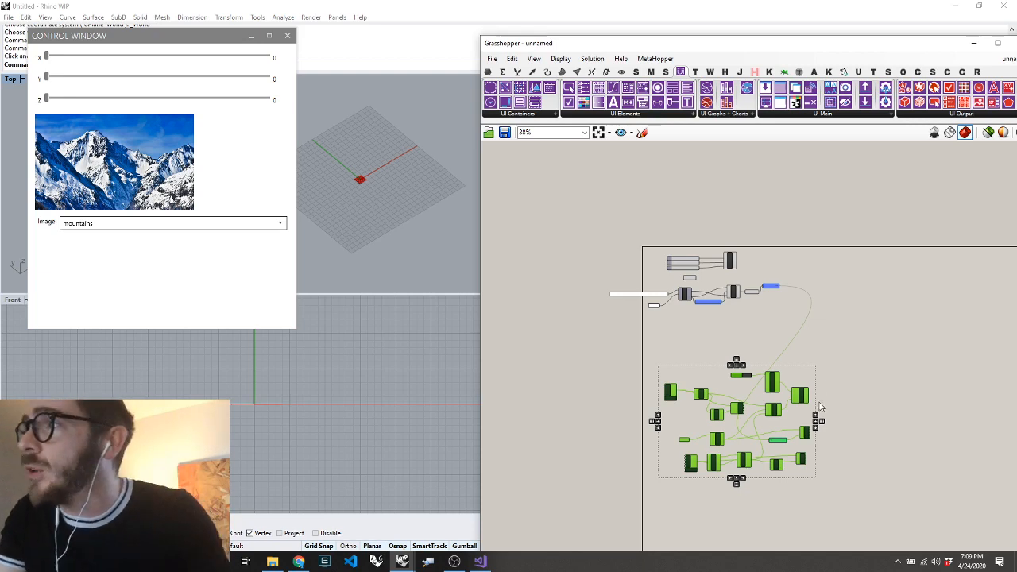
scroll(772, 483, up, 4)
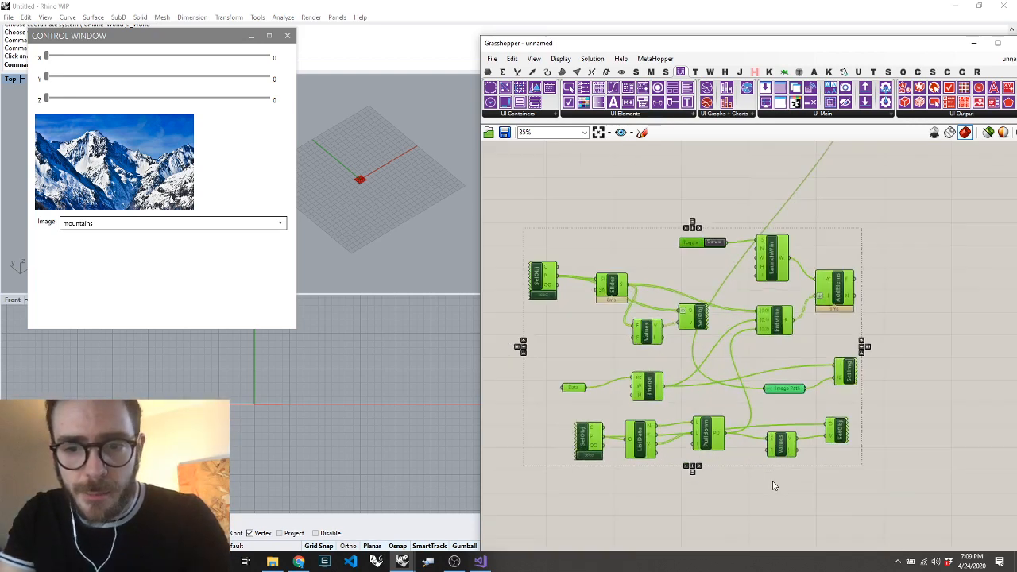
click(773, 485)
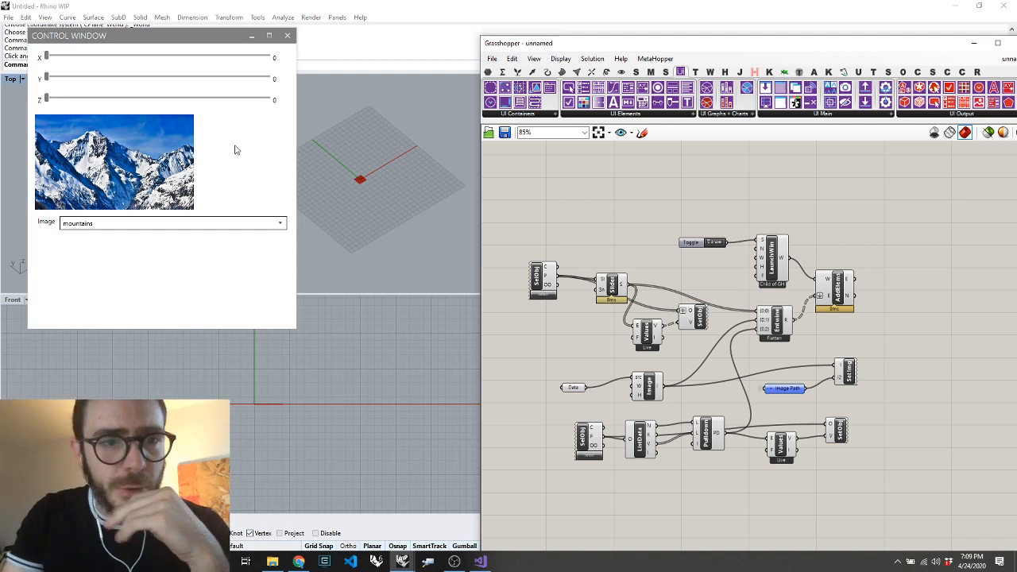
Set the box sliders in the control window to Y 50, Z 61 and X 46
drag(54, 77, 157, 80)
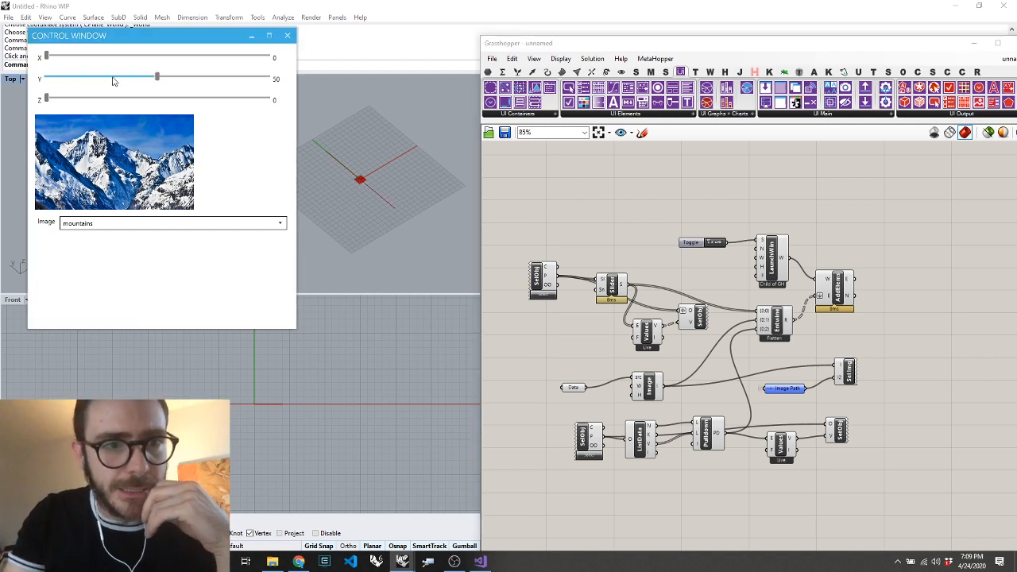
drag(47, 99, 182, 99)
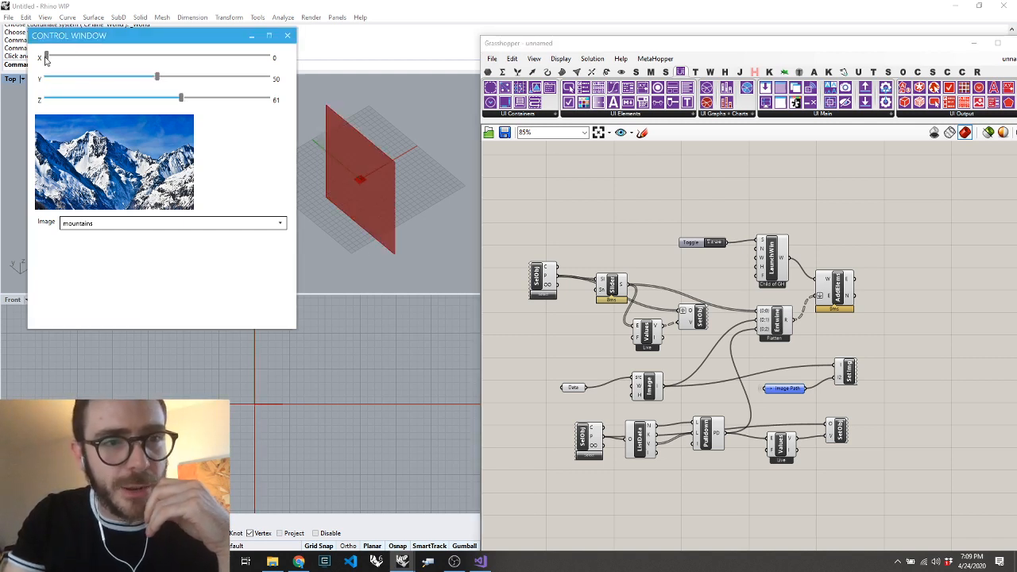
drag(45, 58, 148, 57)
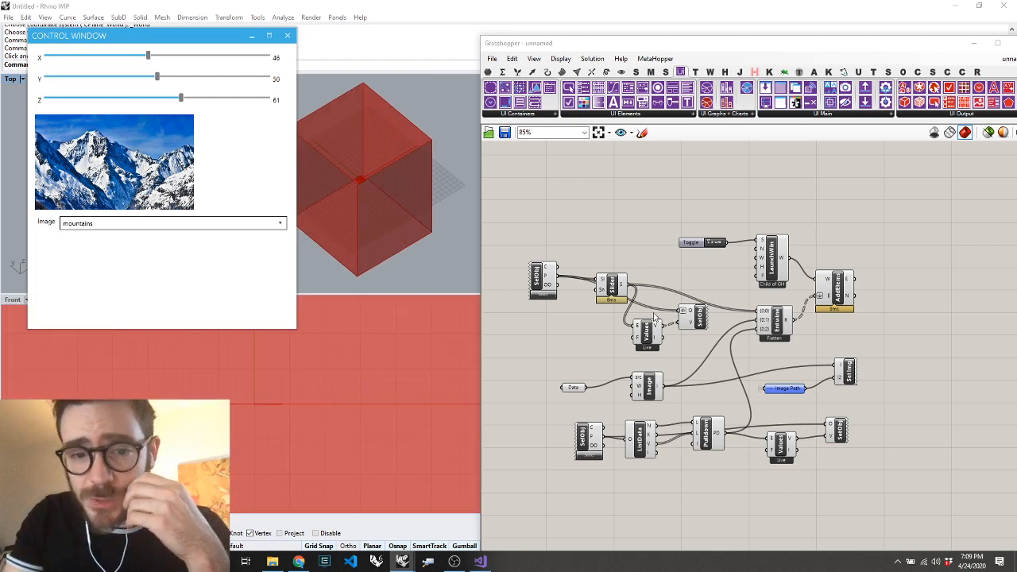
Add a Mesh Brep component beyond the Box component and feed the box output into its B input
scroll(622, 279, down, 6)
scroll(644, 192, up, 7)
click(603, 295)
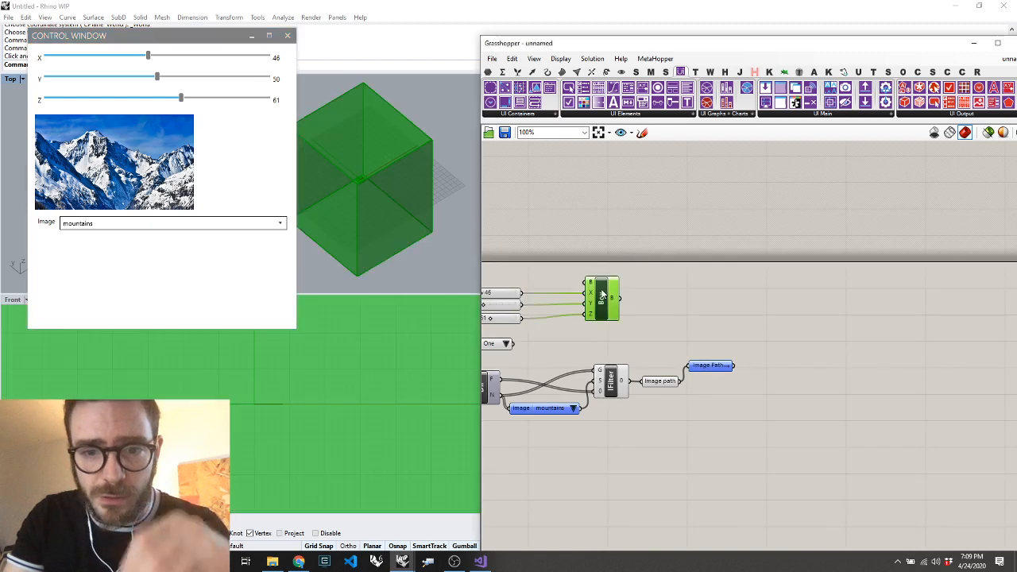
double_click(688, 293)
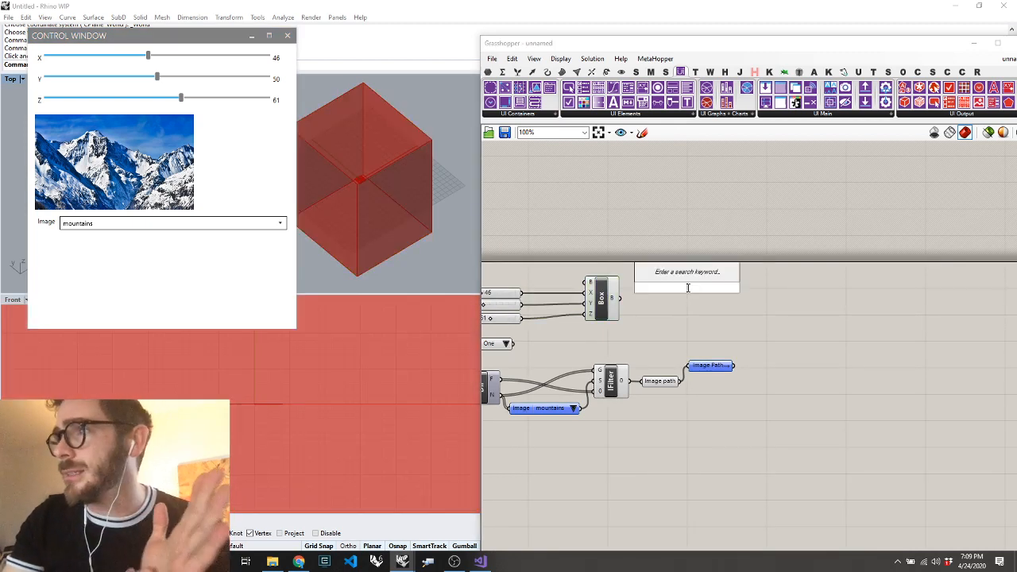
text(mes)
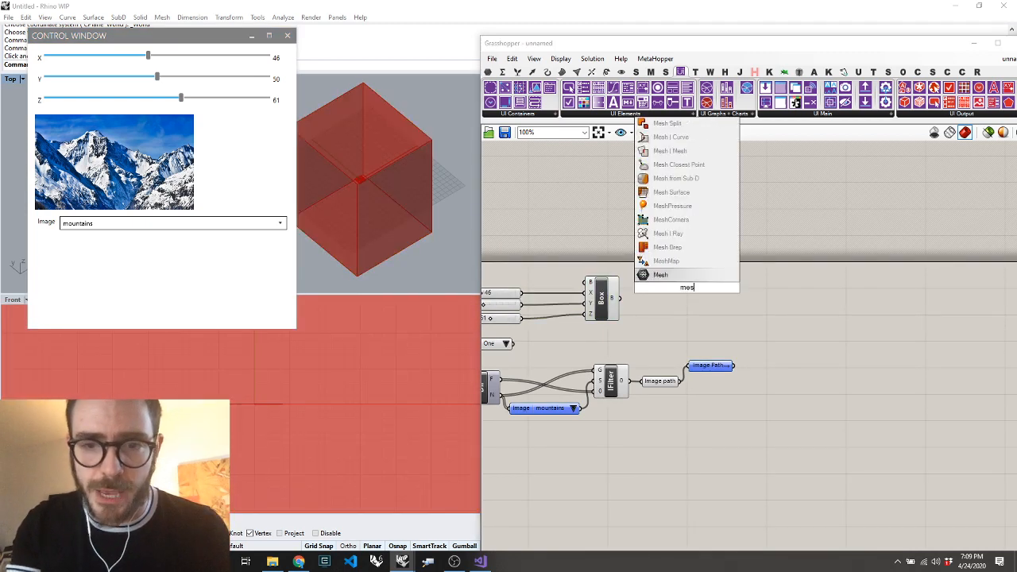
text(h brep)
key(Return)
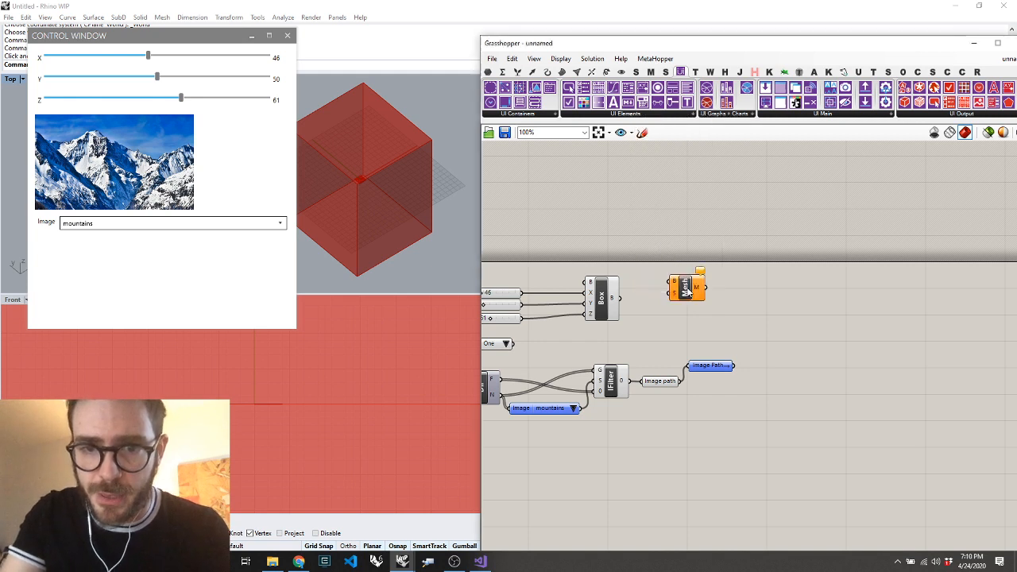
drag(685, 290, 808, 265)
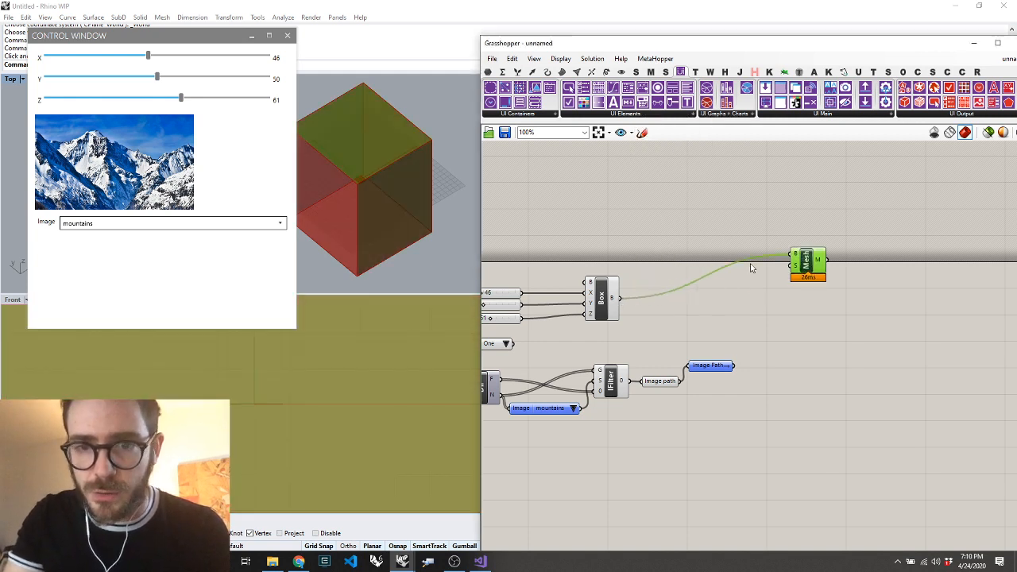
Add a Custom Mesh Settings component and connect its output to the S input of Mesh Brep
double_click(738, 272)
text(mesh)
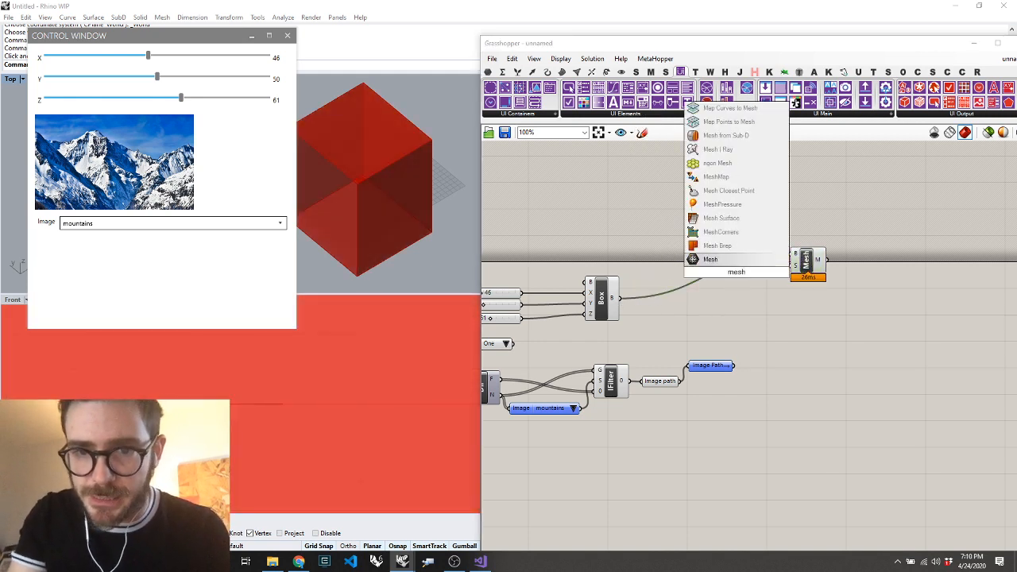
text( sett)
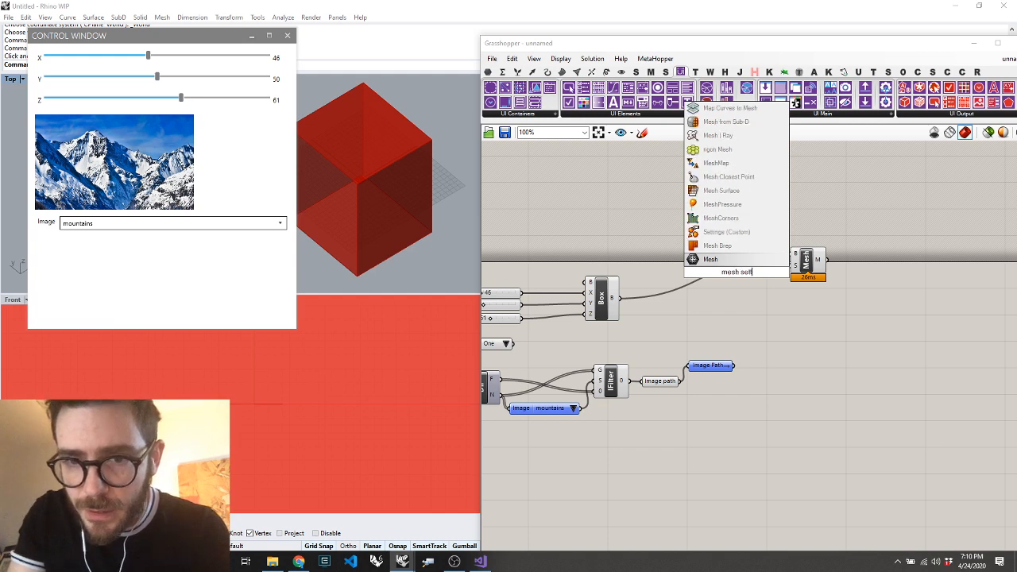
click(713, 235)
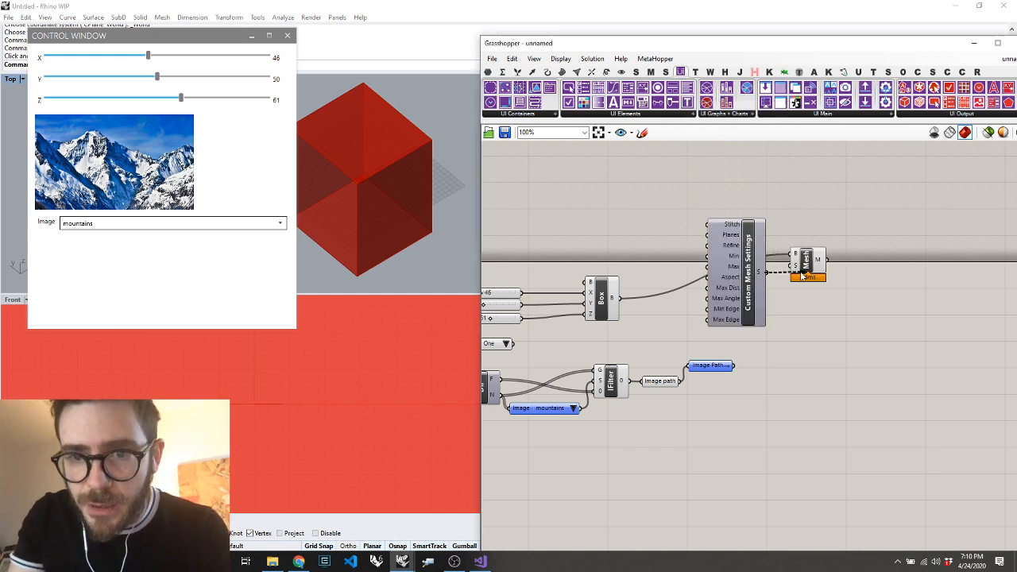
drag(793, 269, 795, 265)
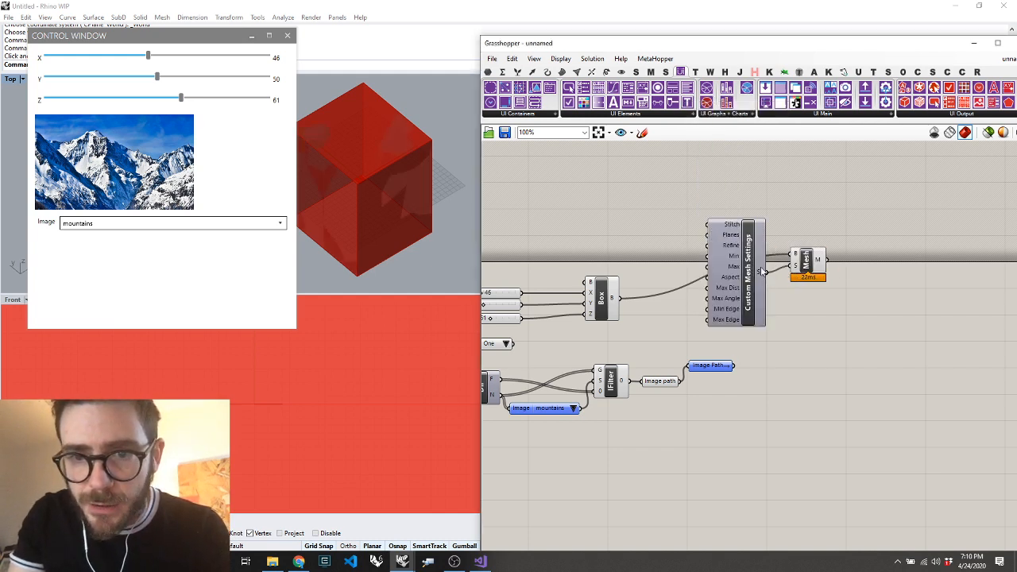
Add a number slider with value 8 and connect it to the Max Edge input of the mesh settings
double_click(671, 247)
text(8)
key(Return)
drag(707, 320, 714, 241)
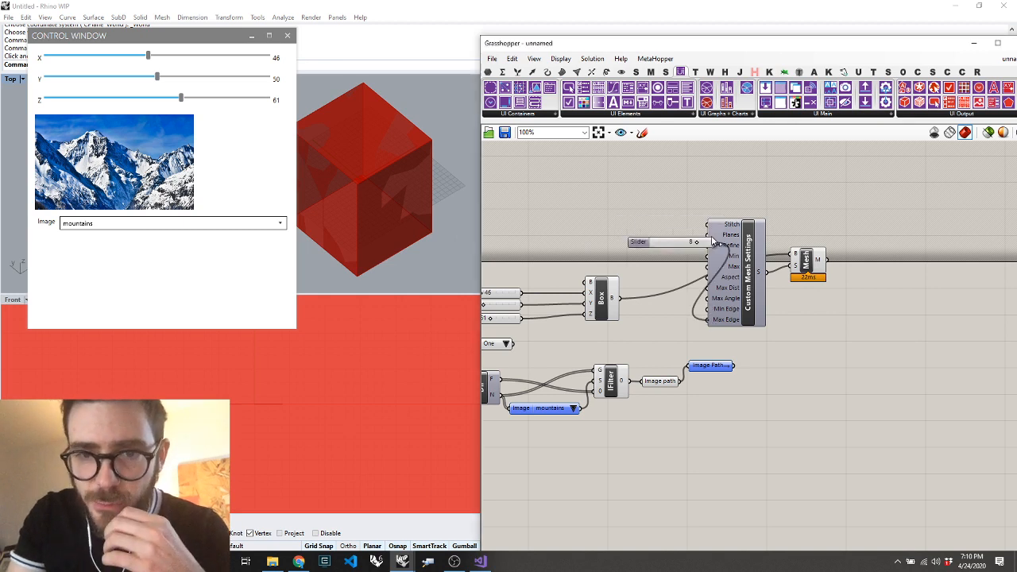
Add a Deconstruct Mesh component after Mesh Brep and connect the mesh output to it
double_click(808, 283)
text(dec)
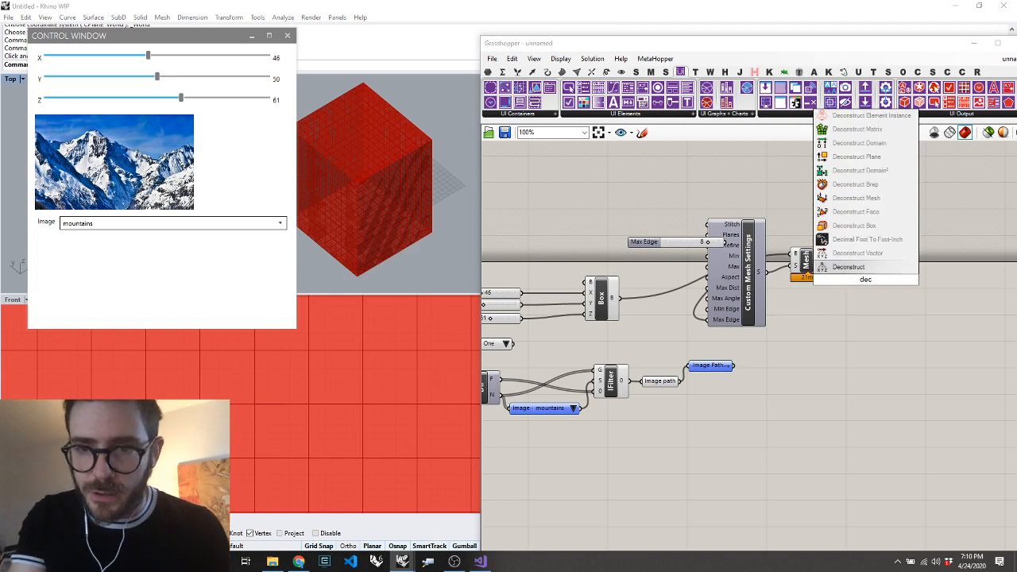
key(BackSpace)
text(m)
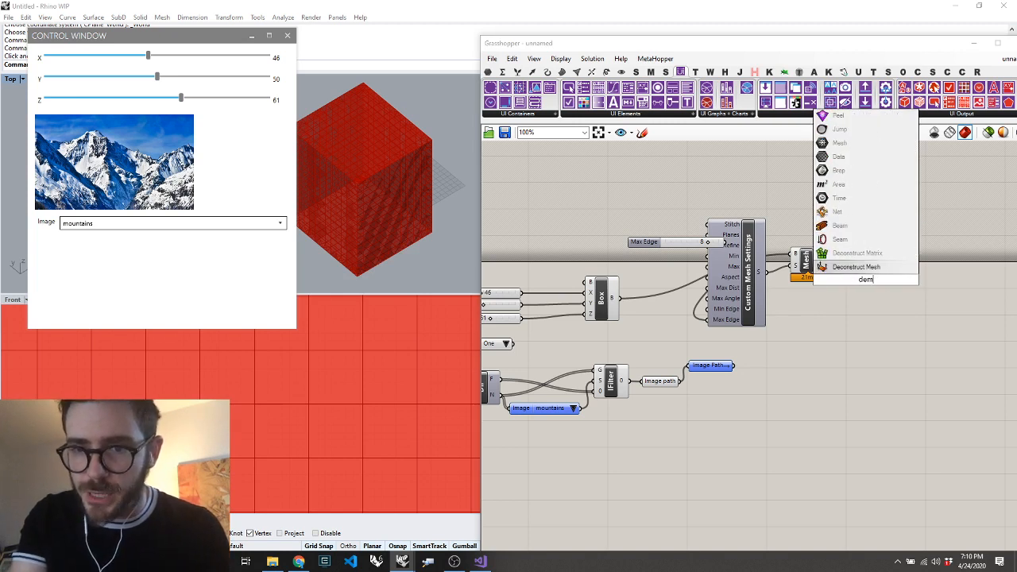
key(Return)
drag(818, 260, 851, 277)
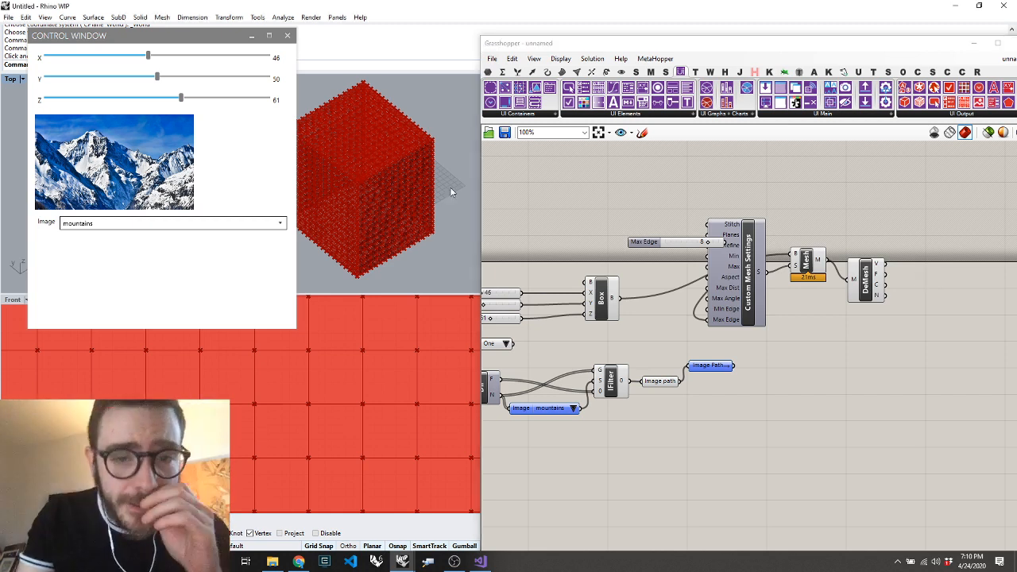
Place a point object in empty space beside the box in the Top viewport
scroll(428, 199, down, 4)
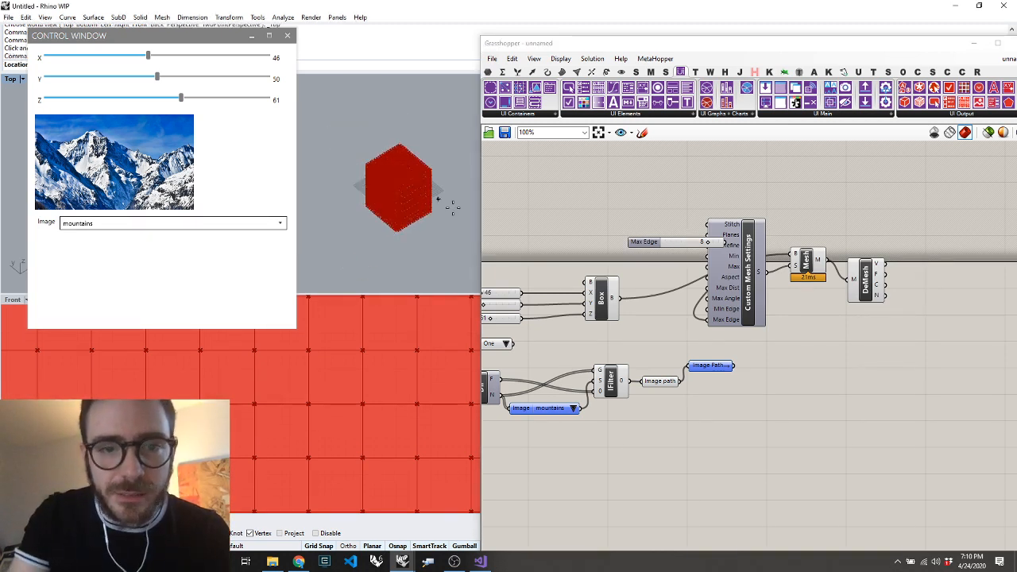
scroll(447, 205, up, 5)
click(421, 166)
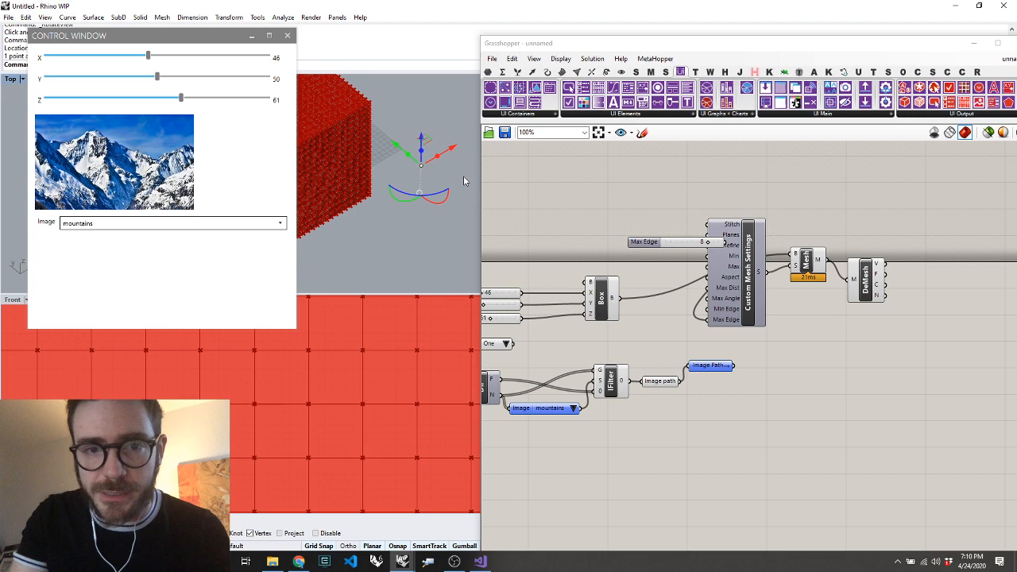
Add a Point parameter below Deconstruct Mesh and reference the Rhino point beside the box in it
double_click(881, 345)
text(point)
key(Return)
right_click(879, 345)
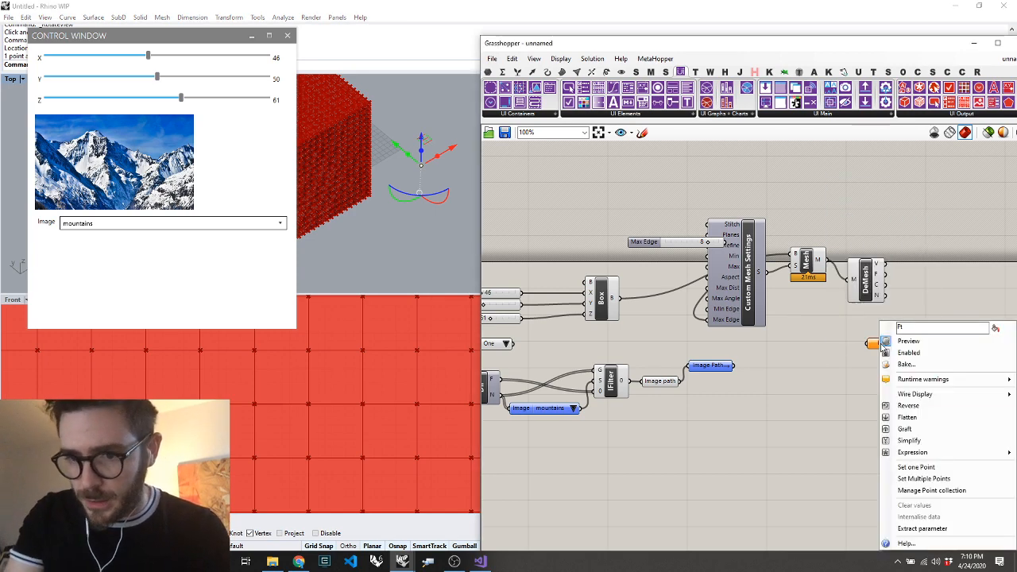
click(917, 467)
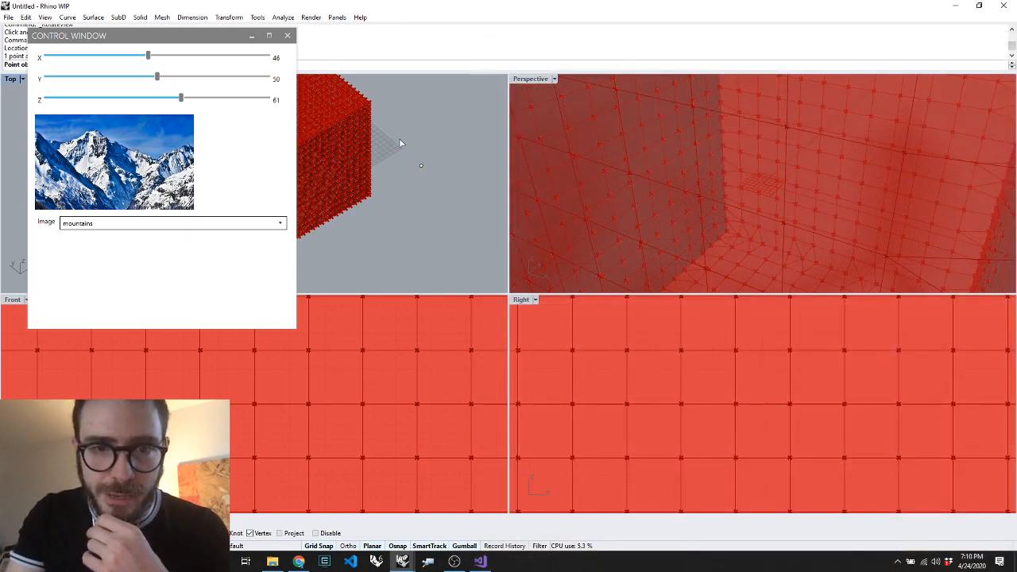
click(421, 165)
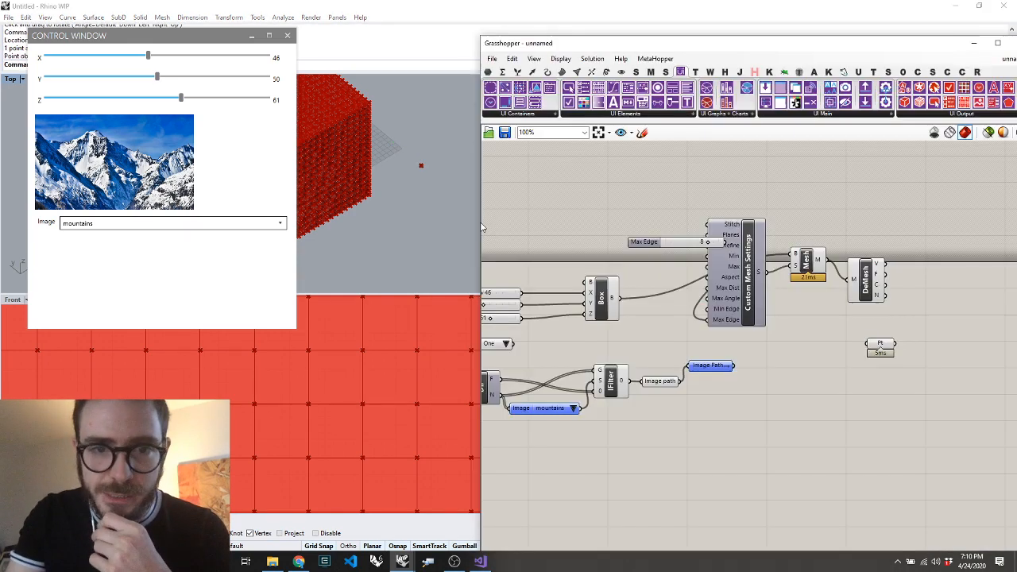
Add a Distance component with the mesh vertices connected to A and the referenced point to B
double_click(964, 329)
text(dist)
key(Return)
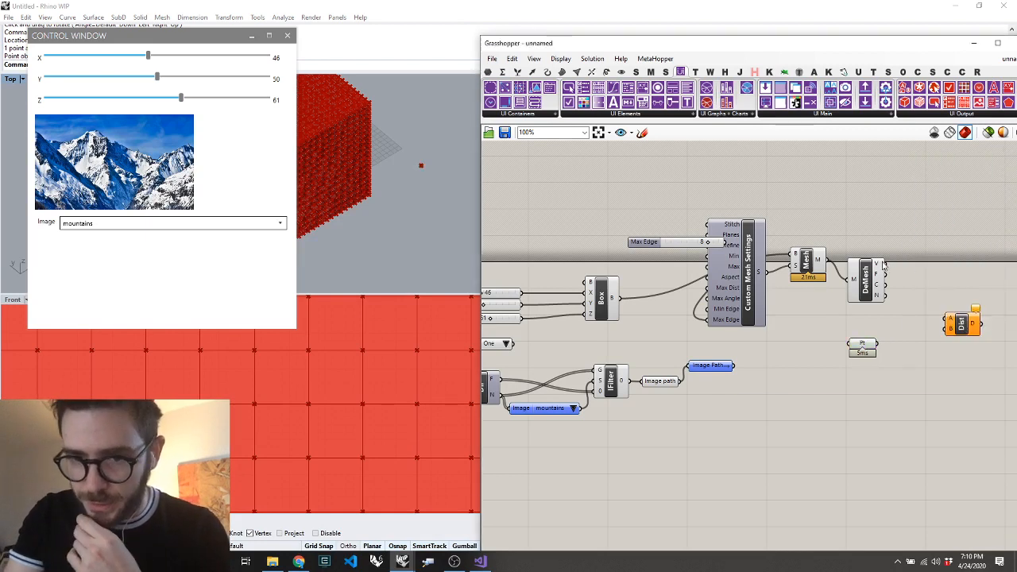
drag(884, 263, 948, 327)
drag(896, 357, 879, 357)
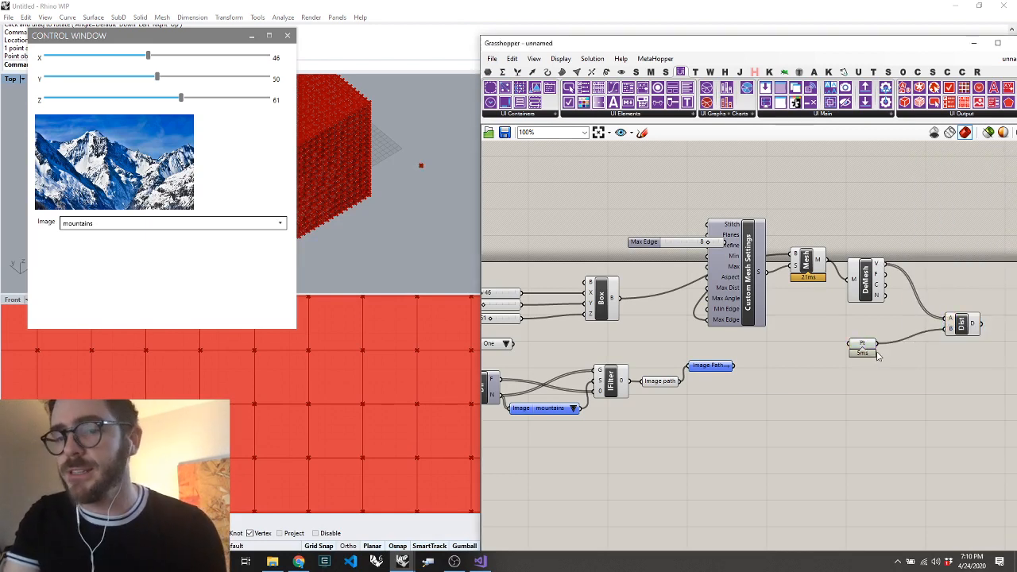
Add a Bounds component and connect the Distance output to its N input
double_click(938, 381)
text(bounds)
key(Return)
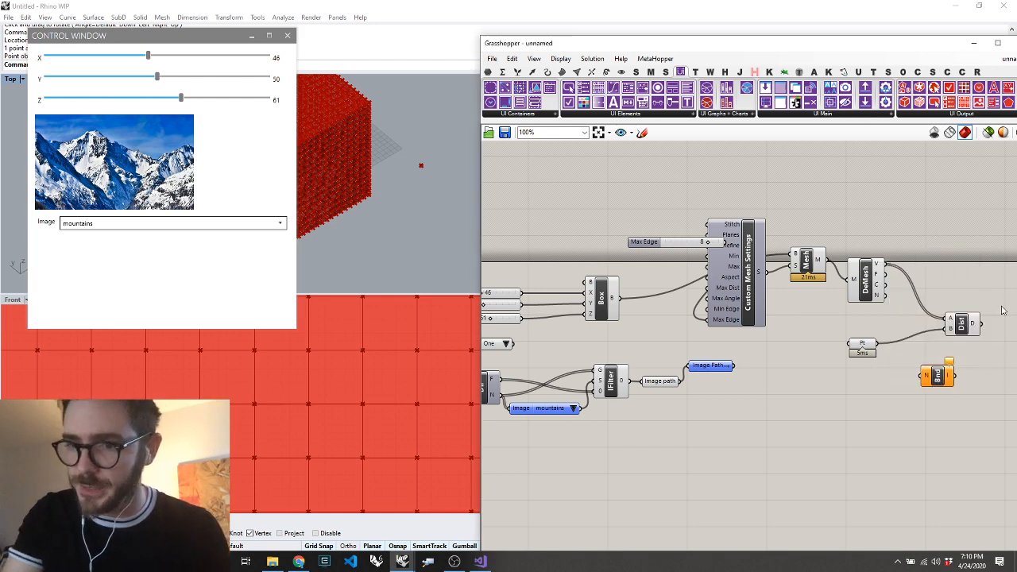
drag(981, 326, 965, 341)
Add a Remap Numbers component with the distances as values and the bounds as source domain, placed beside Bounds
scroll(892, 366, down, 4)
scroll(931, 358, up, 4)
scroll(893, 347, down, 4)
scroll(951, 336, up, 4)
double_click(933, 335)
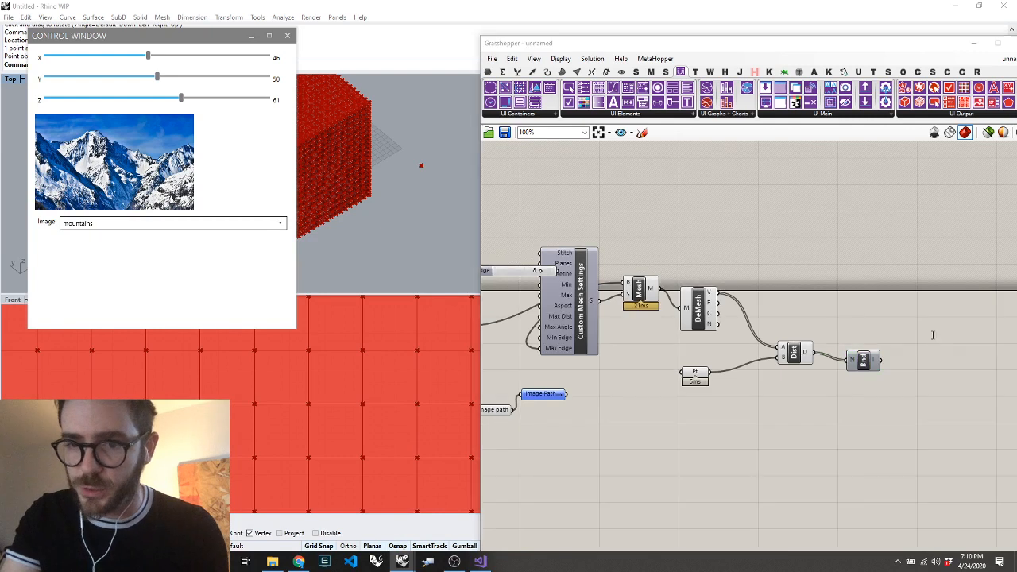
text(remap)
key(Return)
drag(811, 354, 916, 326)
drag(878, 378, 878, 365)
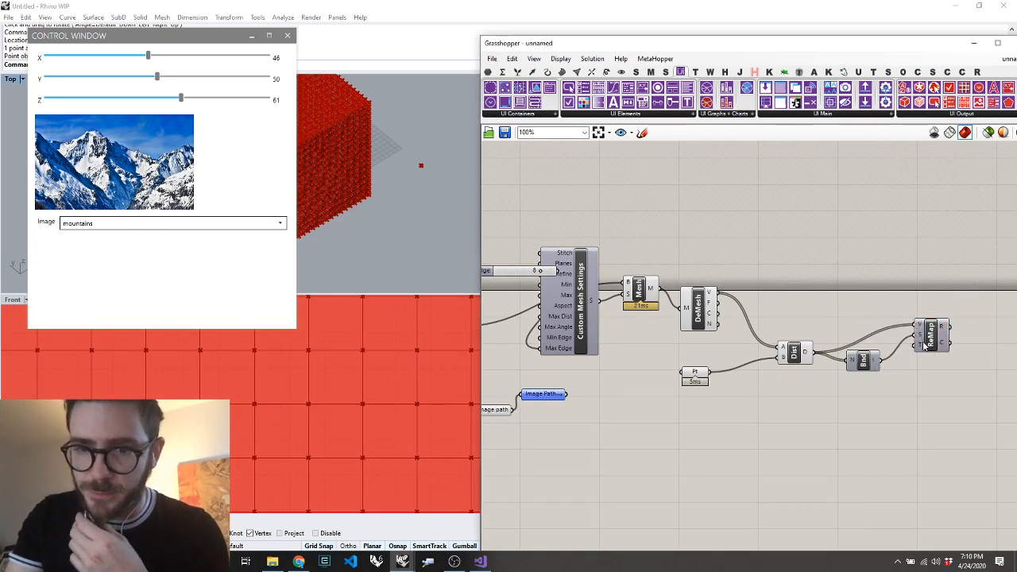
drag(924, 343, 907, 360)
mouse_move(928, 347)
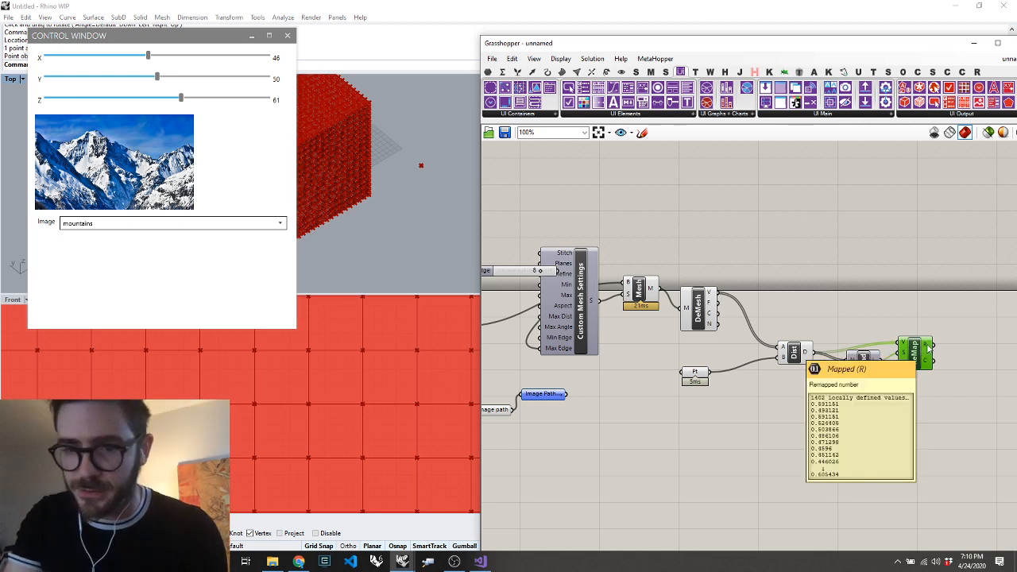
Add a Gradient component and apply the red, yellow and blue colour preset
double_click(981, 291)
text(grad)
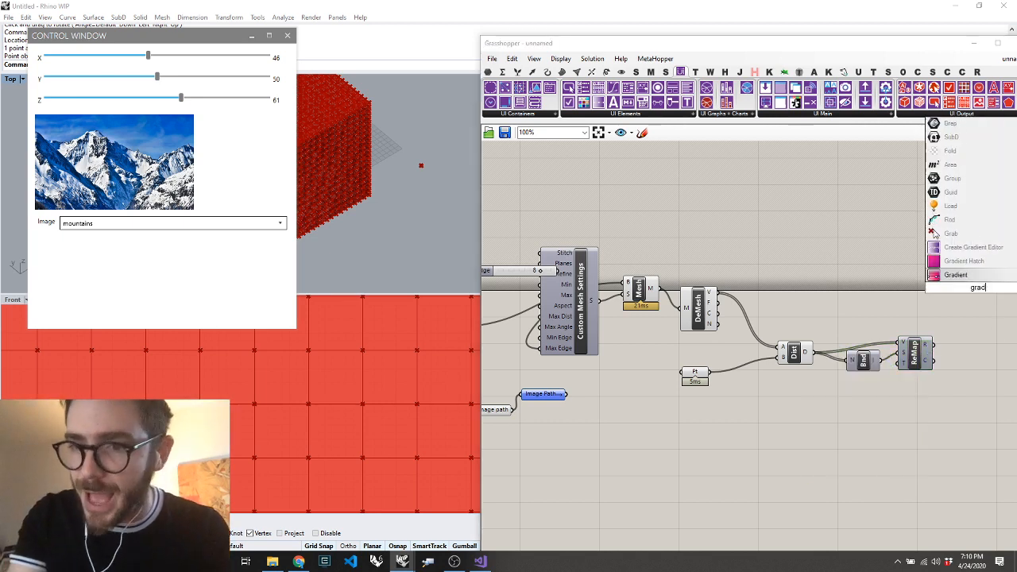
key(Return)
right_click(925, 288)
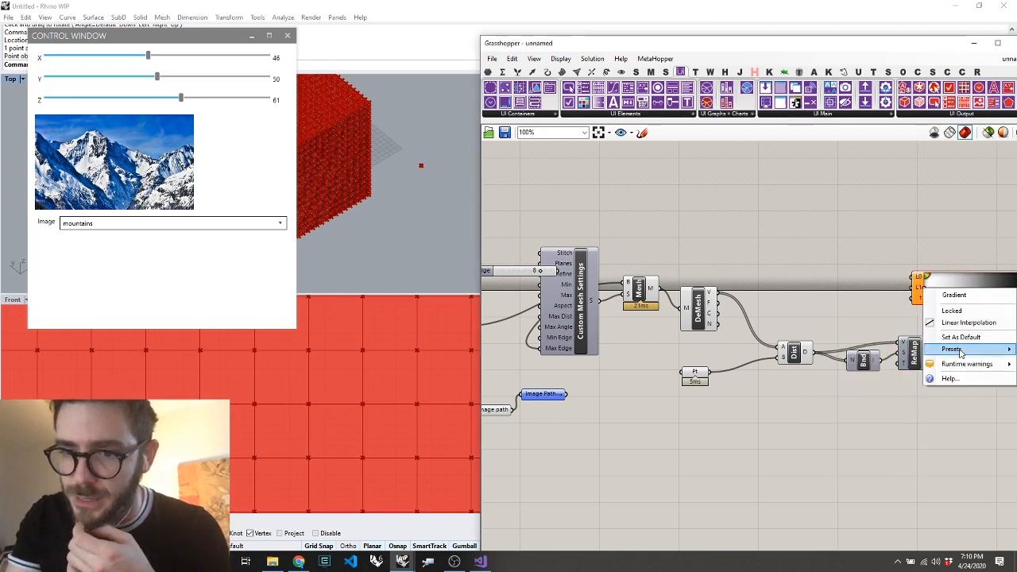
mouse_move(961, 354)
click(888, 415)
Move the gradient next to ReMap and connect the remapped numbers to its t input
scroll(888, 415, down, 6)
scroll(970, 388, up, 5)
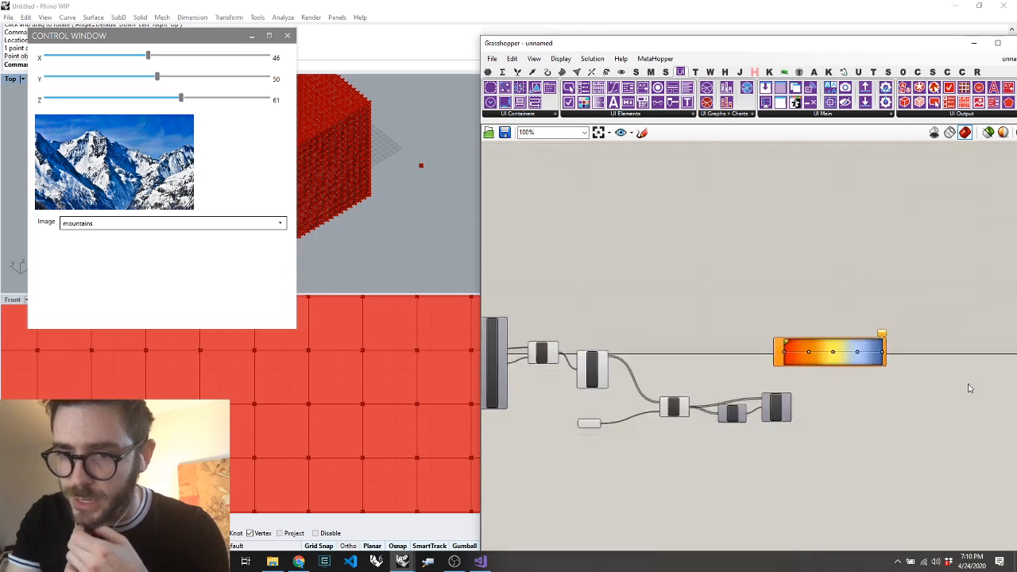
scroll(970, 388, up, 1)
drag(763, 403, 835, 401)
click(802, 361)
Add a Mesh Colours component with the gradient colours connected to C and the Mesh Brep output to M
double_click(965, 368)
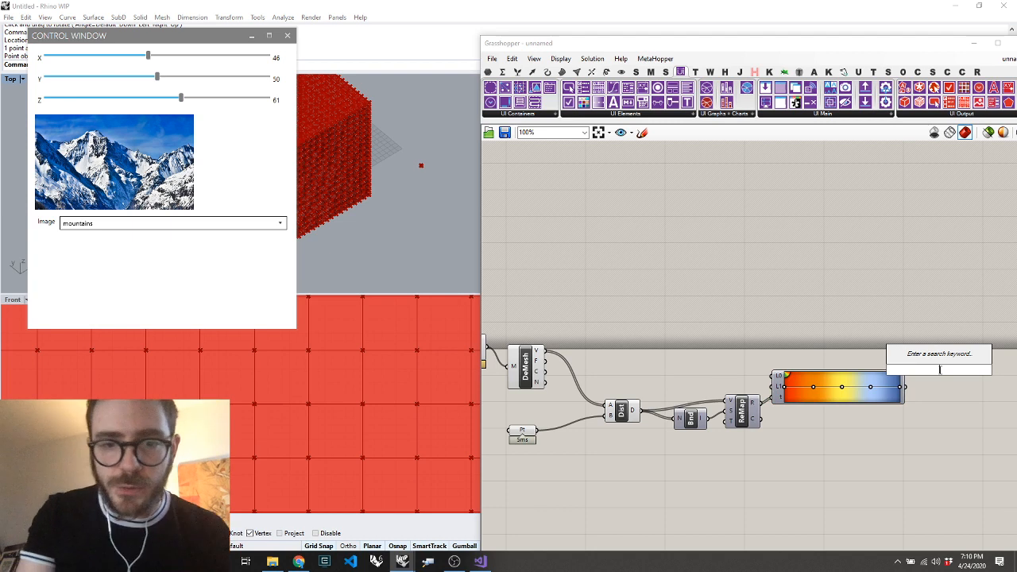
text(mesh colo)
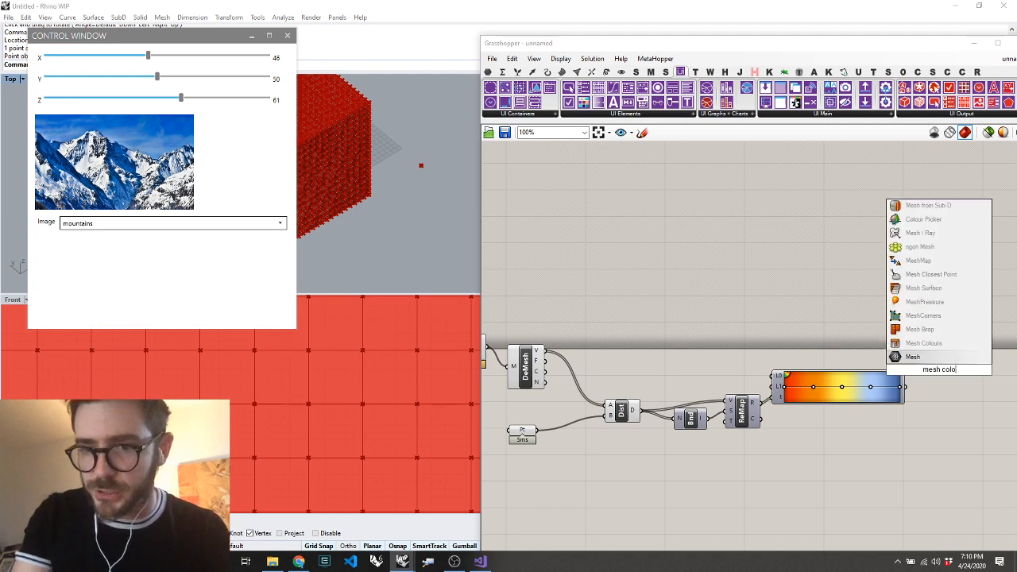
click(915, 344)
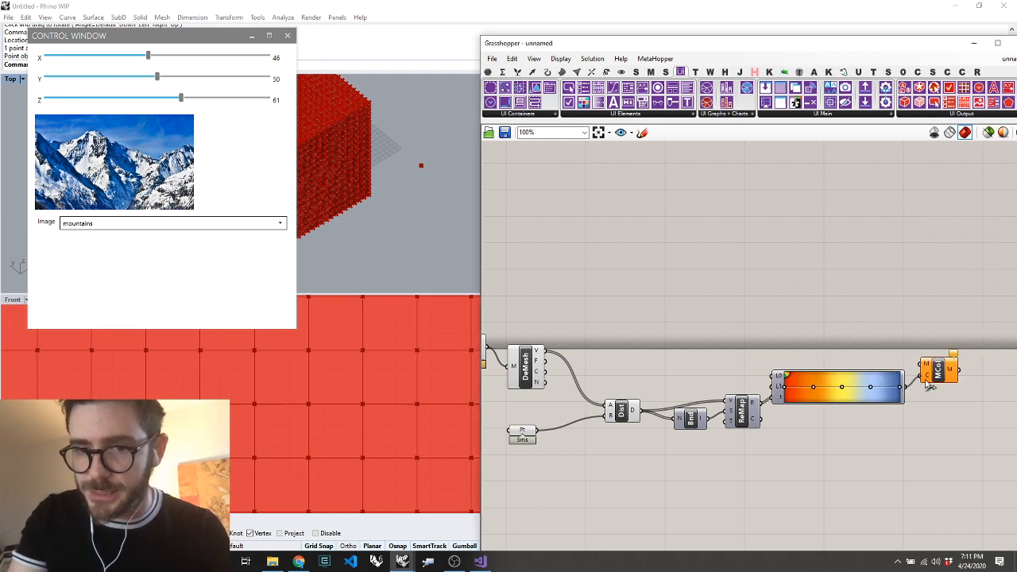
drag(938, 372, 492, 338)
Turn off the preview of the components from Mesh Brep through the gradient, leaving Mesh Colours previewed
scroll(580, 349, down, 4)
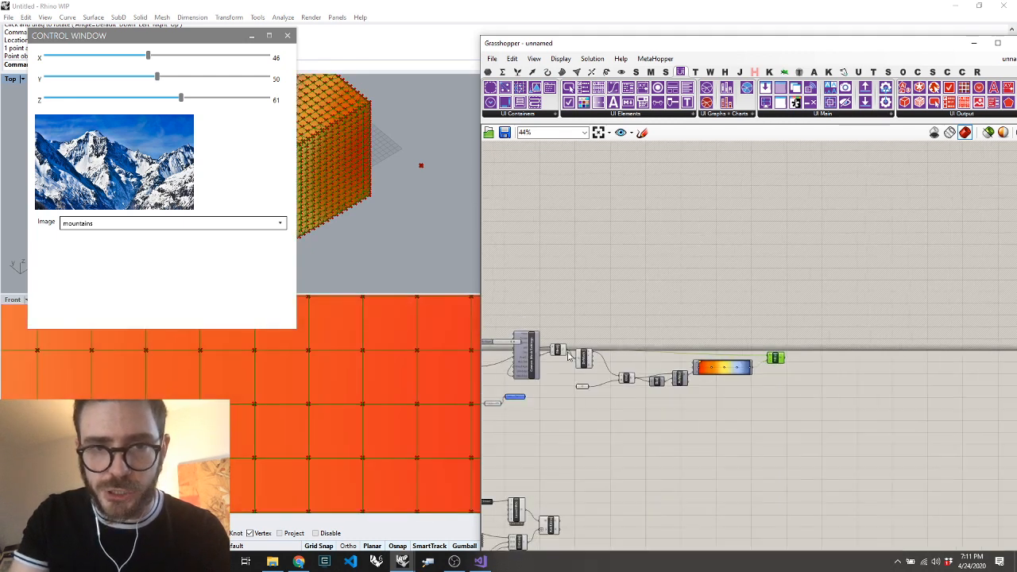
drag(739, 318, 556, 443)
right_click(559, 386)
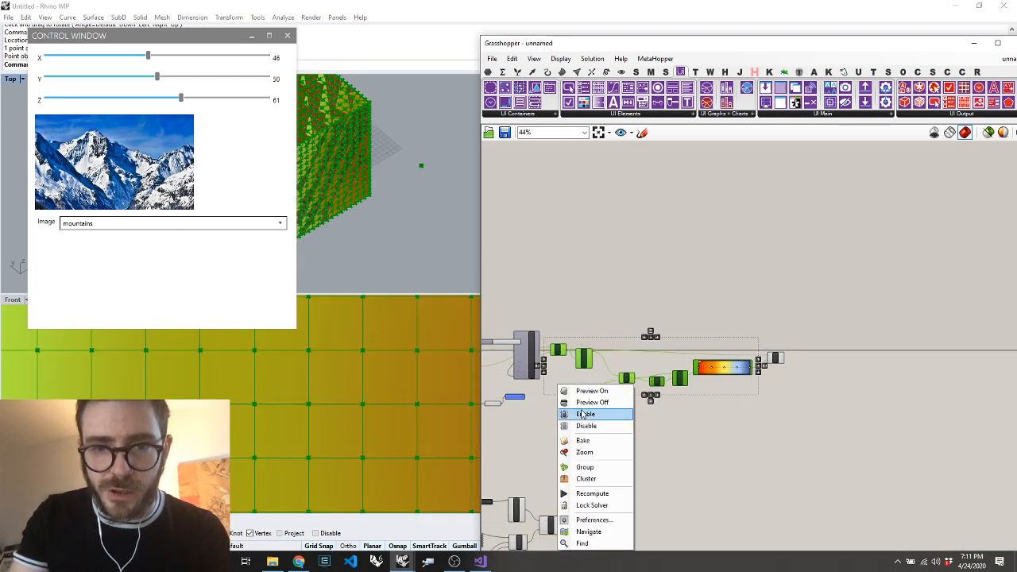
click(583, 409)
click(659, 423)
Move the referenced point to the near side of the box in the Top viewport and narrow the Grasshopper window
click(423, 183)
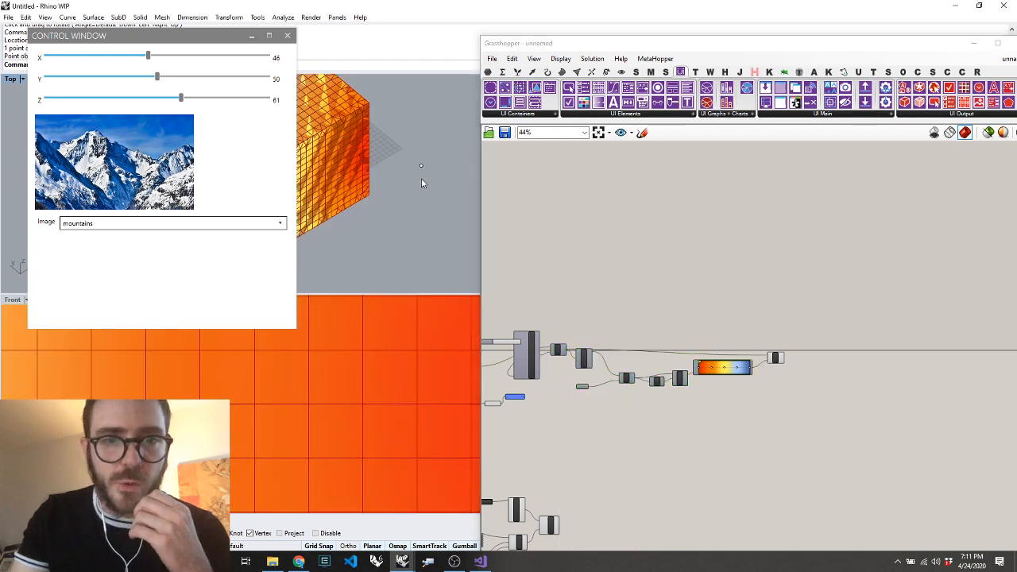
scroll(446, 194, down, 3)
drag(482, 171, 388, 210)
scroll(413, 216, up, 4)
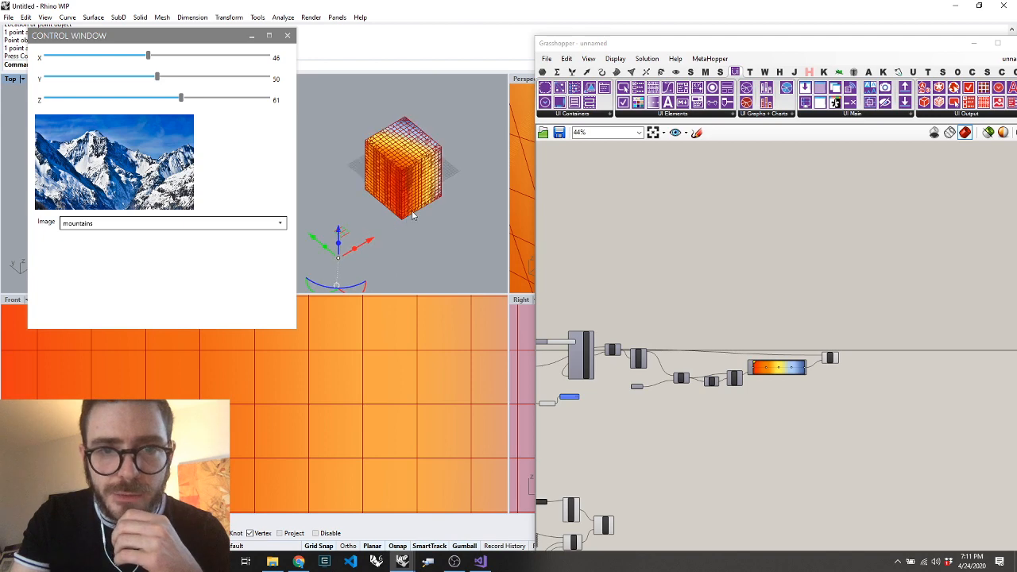
Turn off the preview of all components upstream of Mesh Colours, including the box
scroll(819, 373, up, 4)
scroll(847, 383, down, 7)
drag(806, 316, 572, 448)
right_click(745, 441)
click(764, 405)
click(763, 446)
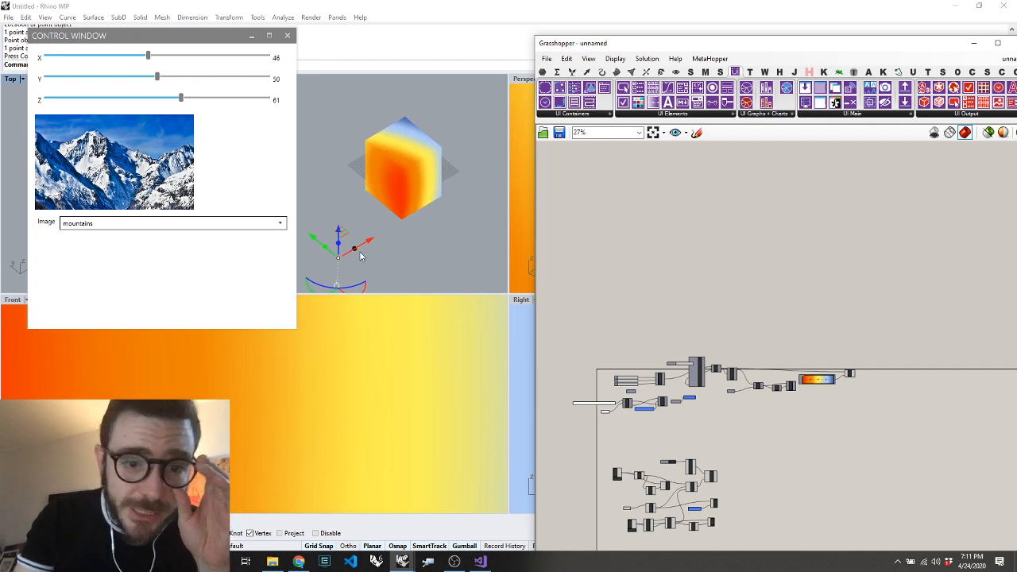
Move the referenced point around to the near right side of the box in the Top viewport
drag(360, 255, 411, 203)
click(722, 277)
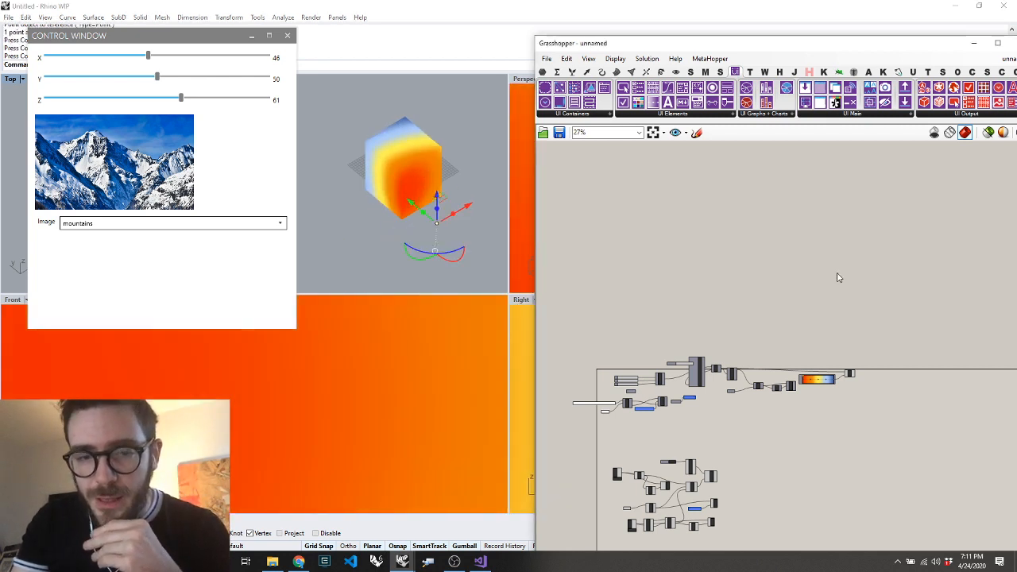
Add a Create Gradient Editor component below the pulldown components of the Human UI definition
scroll(839, 278, down, 4)
scroll(743, 396, up, 7)
scroll(926, 240, down, 5)
scroll(980, 193, up, 3)
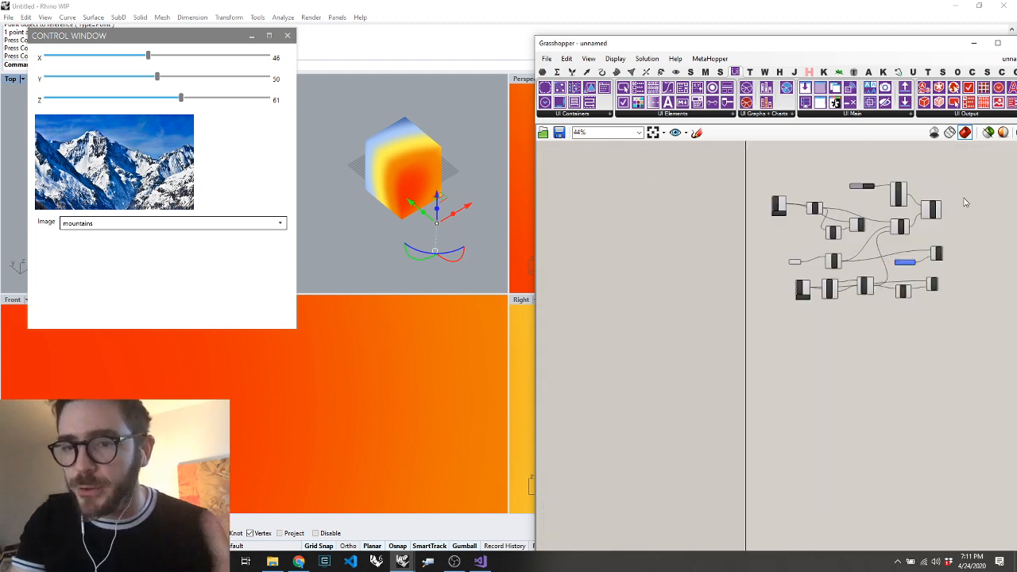
scroll(966, 202, up, 4)
double_click(614, 485)
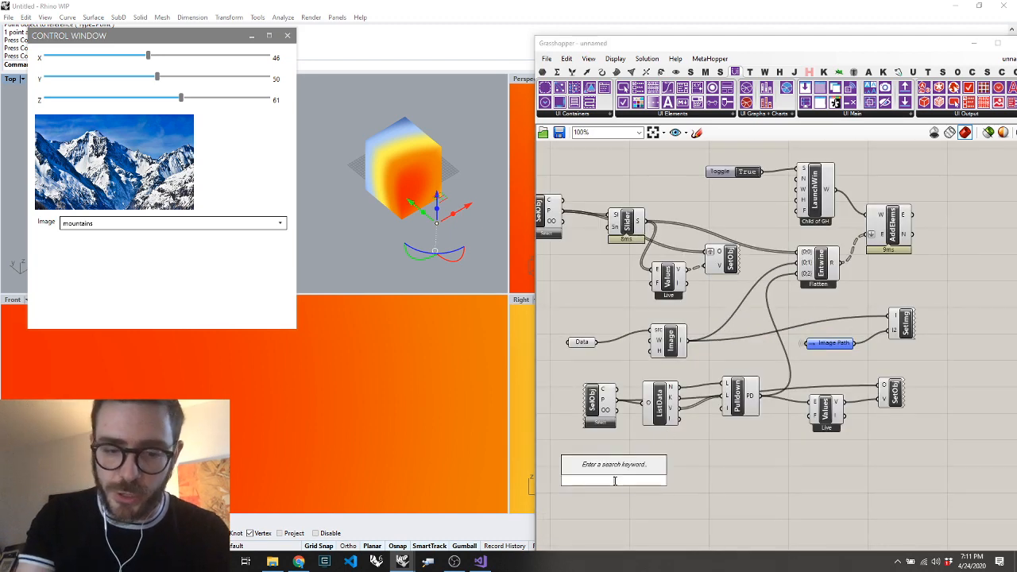
text(gradi)
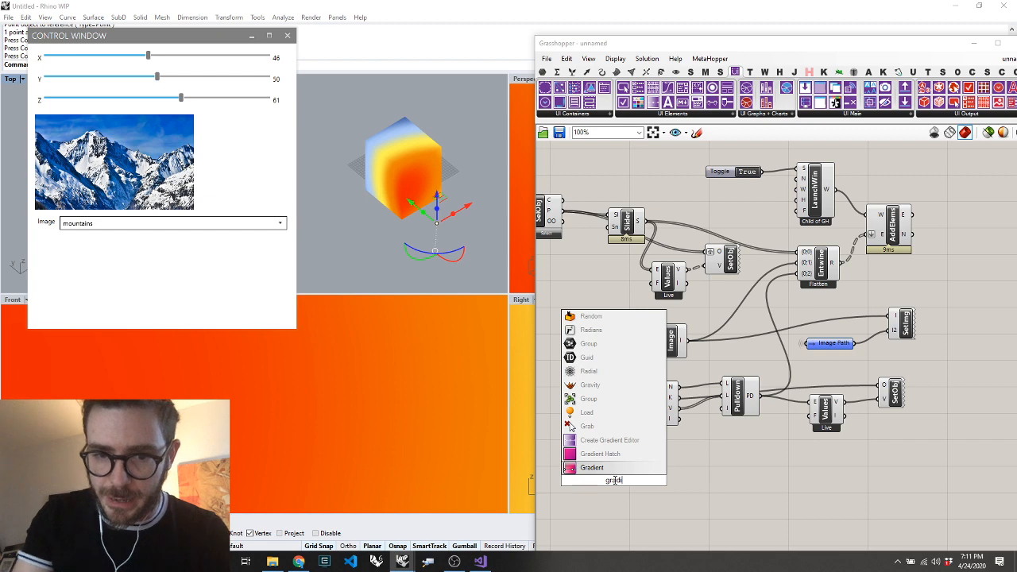
click(610, 441)
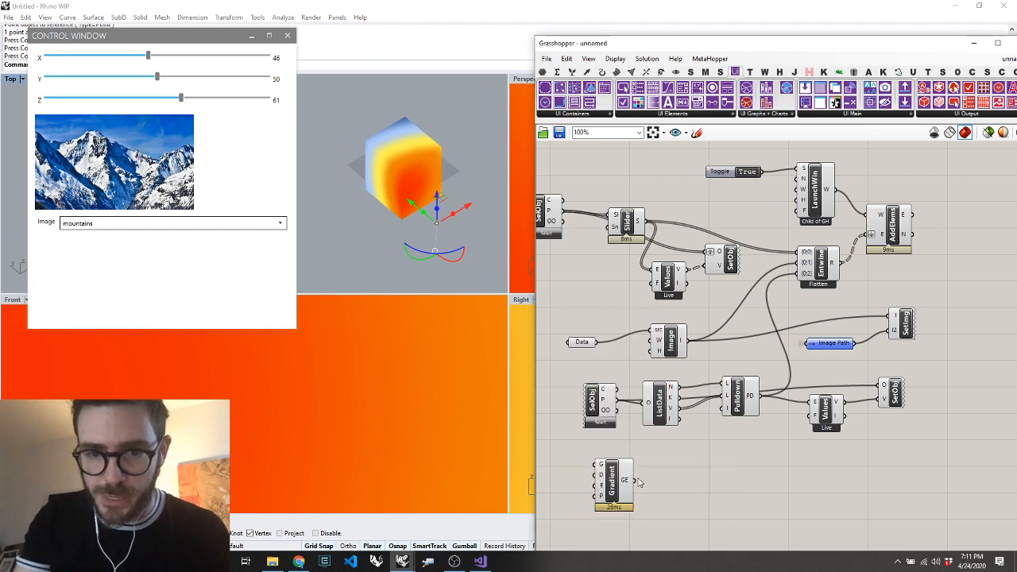
Add a fourth input to Entwine and connect the gradient editor's GE output to it
scroll(815, 276, up, 8)
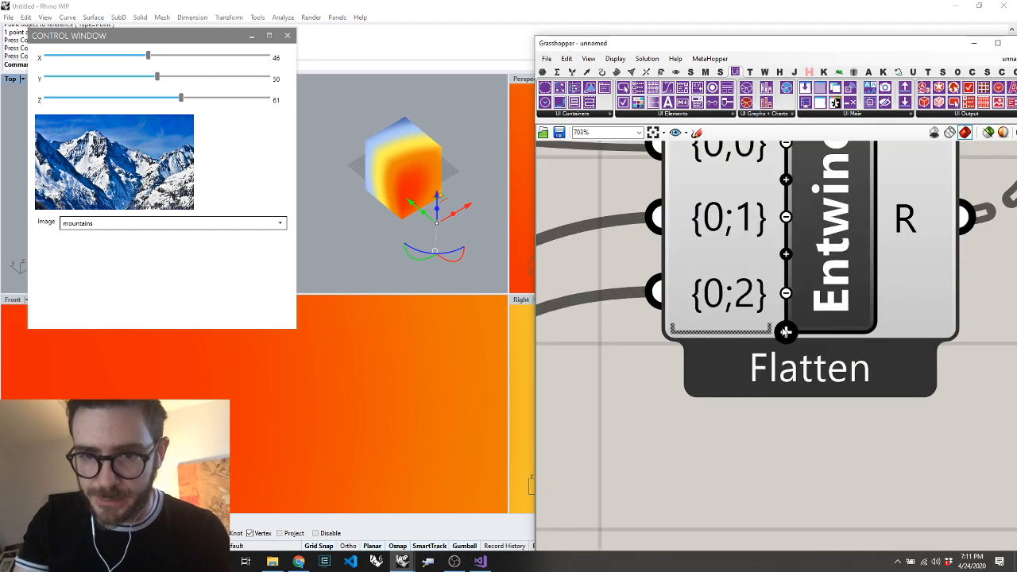
click(786, 332)
scroll(785, 332, down, 10)
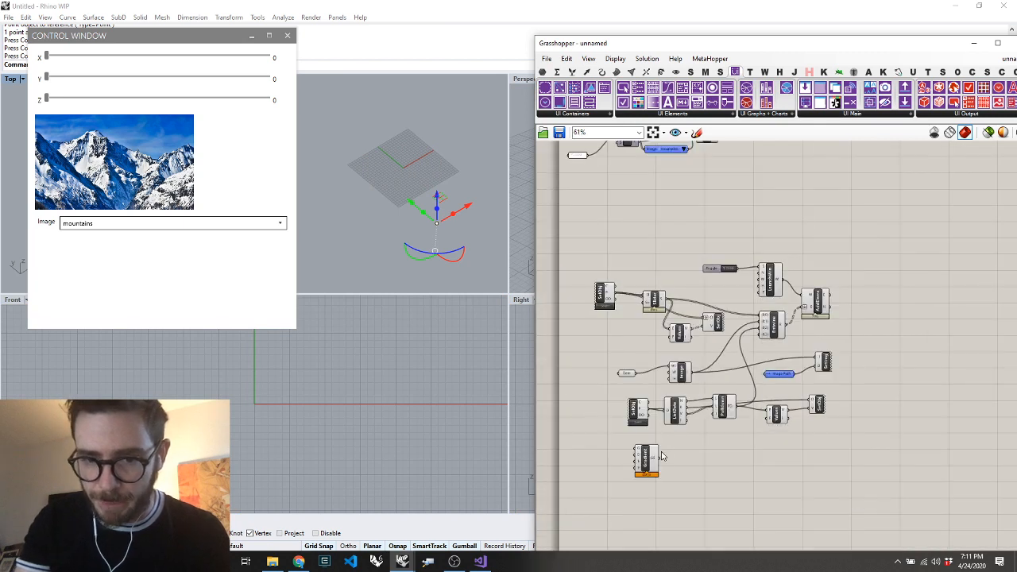
drag(660, 459, 764, 337)
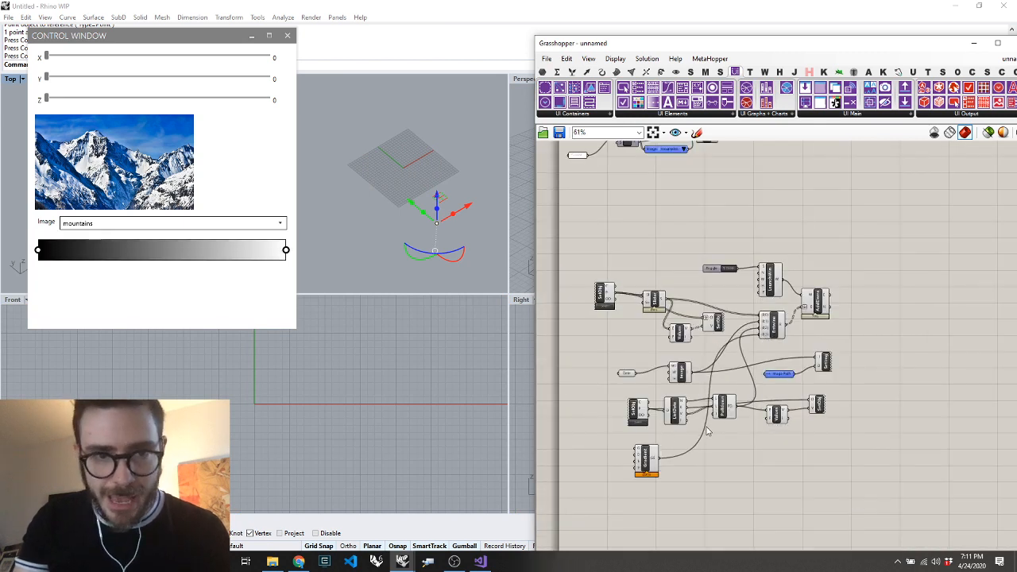
Examine the gradient editor in the control window and the G input of the Create Gradient Editor component
click(211, 251)
drag(211, 251, 205, 330)
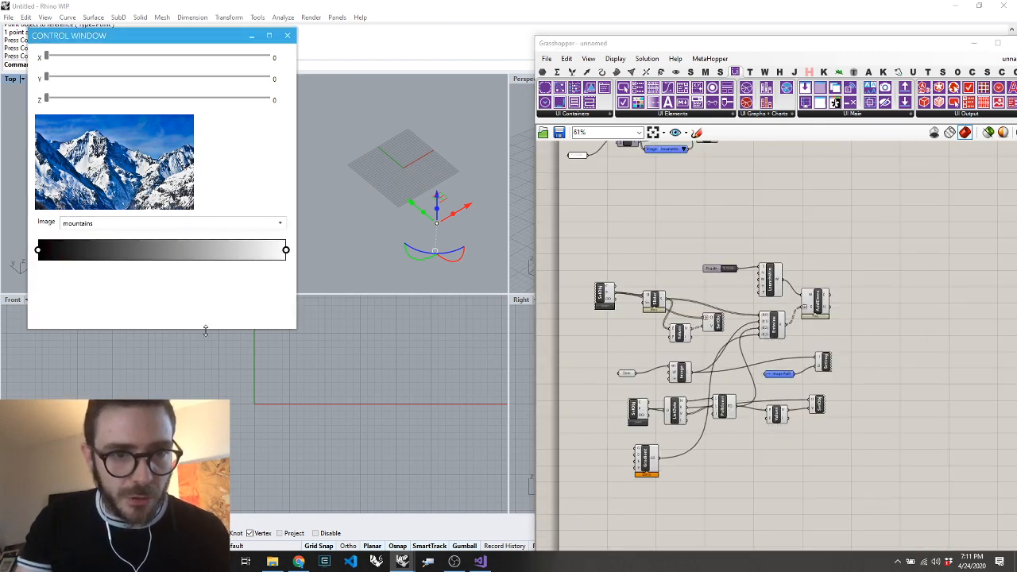
scroll(625, 518, up, 5)
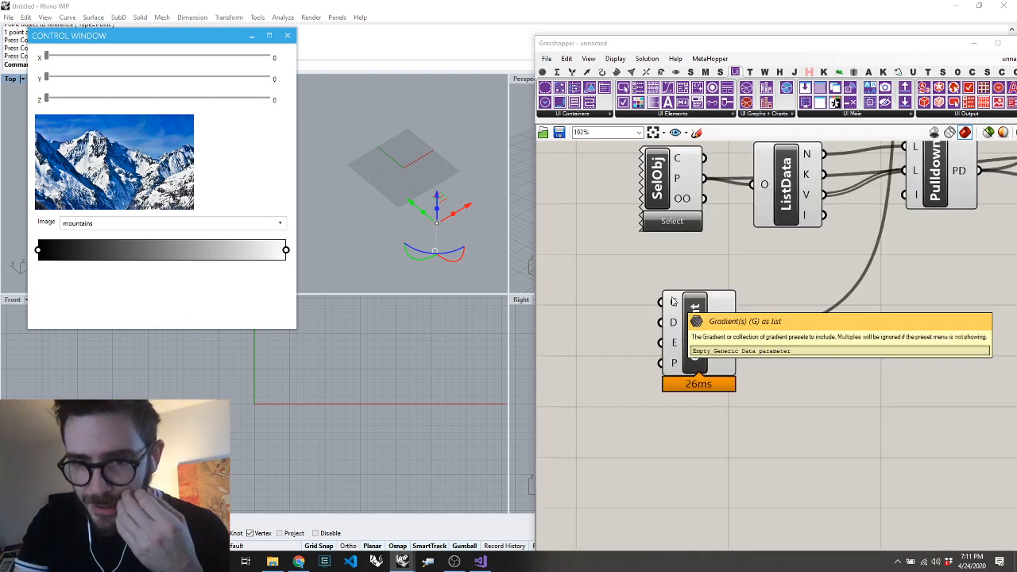
click(690, 334)
scroll(679, 387, down, 4)
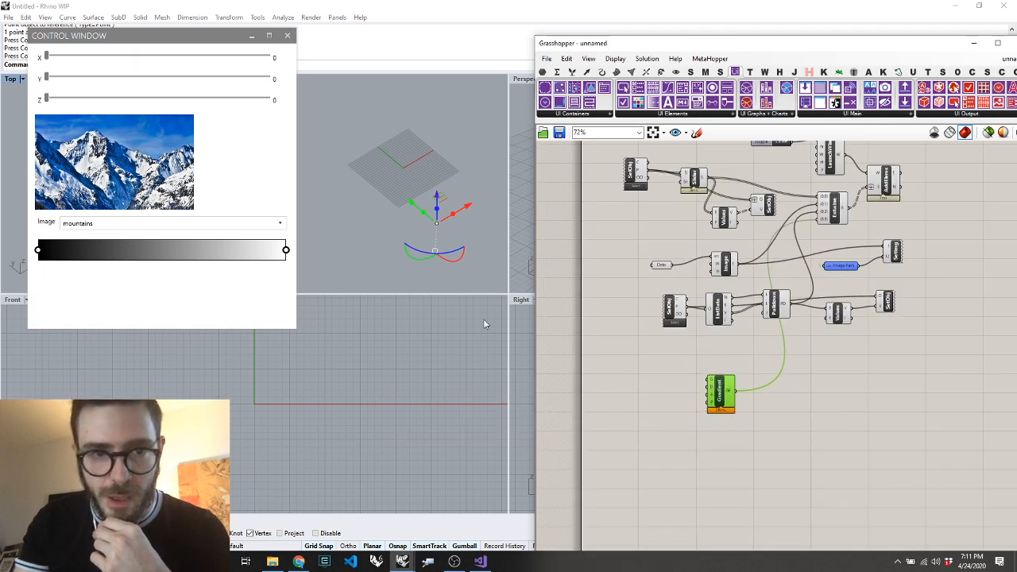
scroll(706, 395, up, 3)
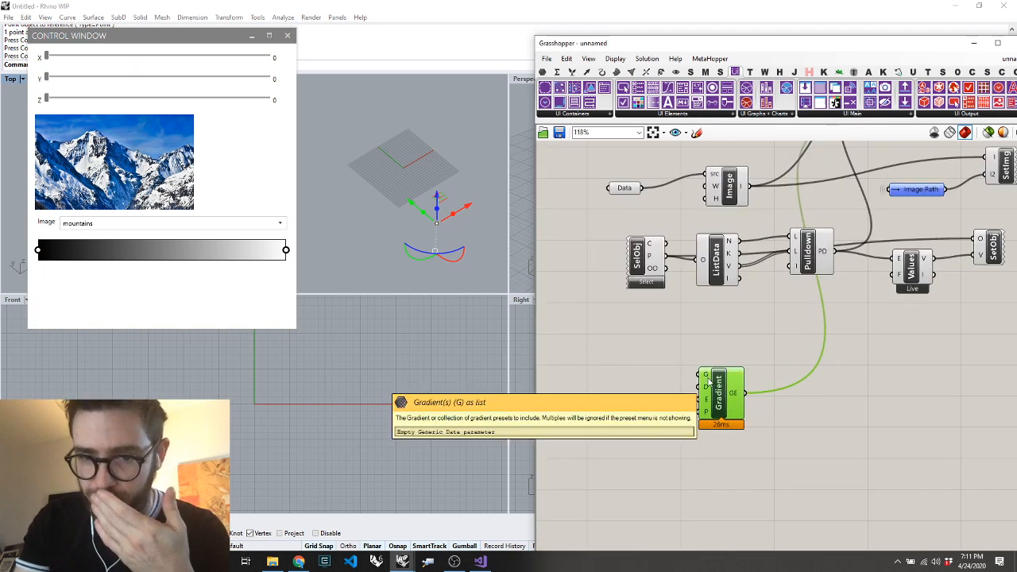
scroll(705, 384, down, 6)
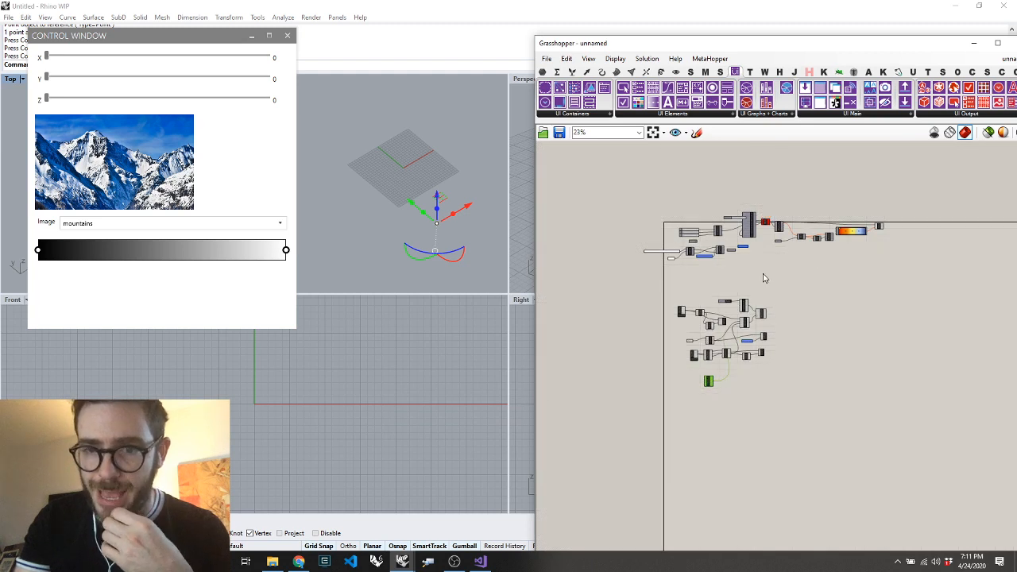
Insert a Brep parameter between the Box output and the B input of Mesh Brep
scroll(787, 228, up, 5)
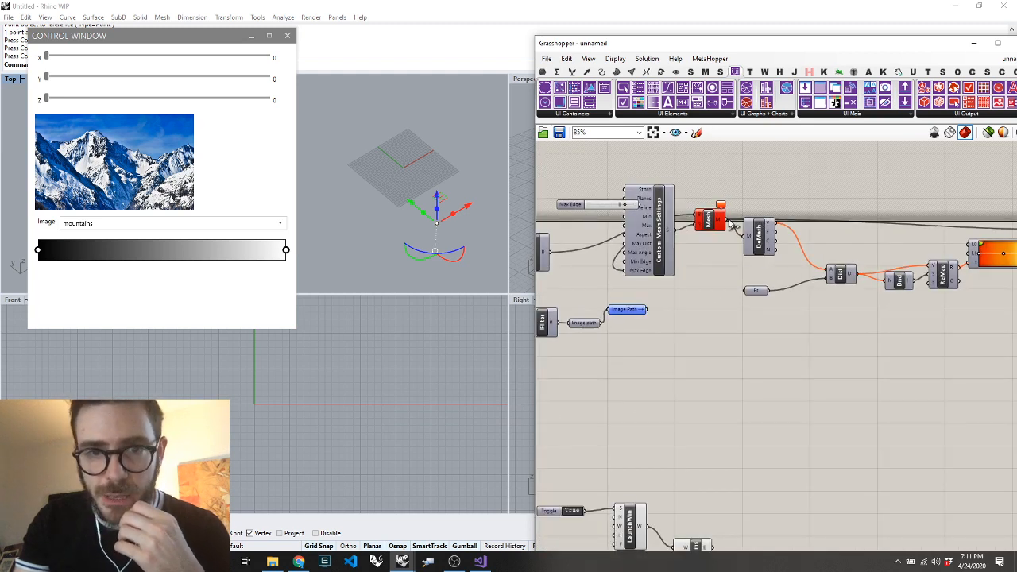
click(704, 223)
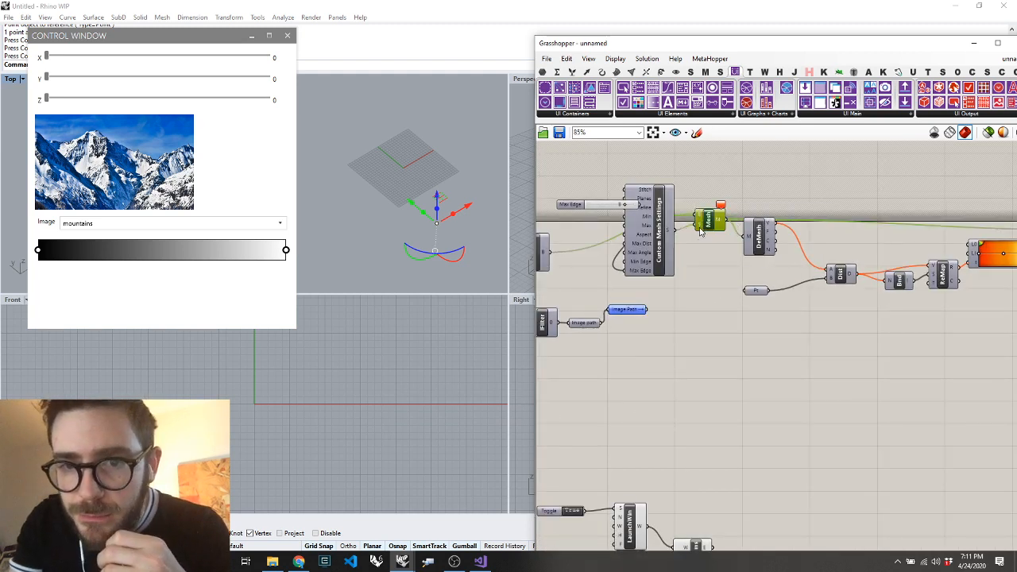
scroll(636, 249, down, 3)
scroll(636, 249, up, 4)
double_click(655, 251)
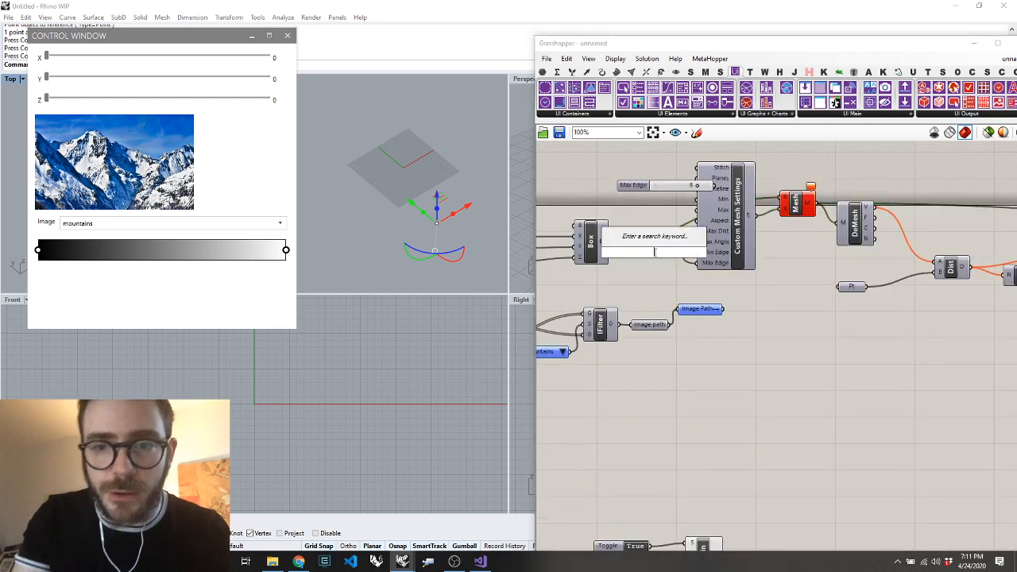
text(brep)
key(Return)
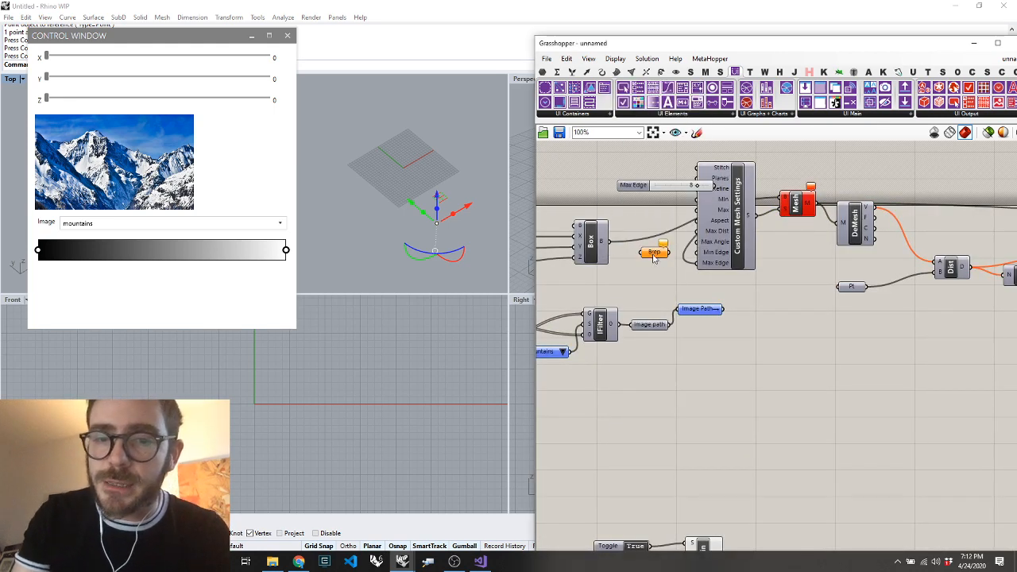
drag(695, 228, 780, 196)
drag(650, 254, 662, 227)
click(797, 200)
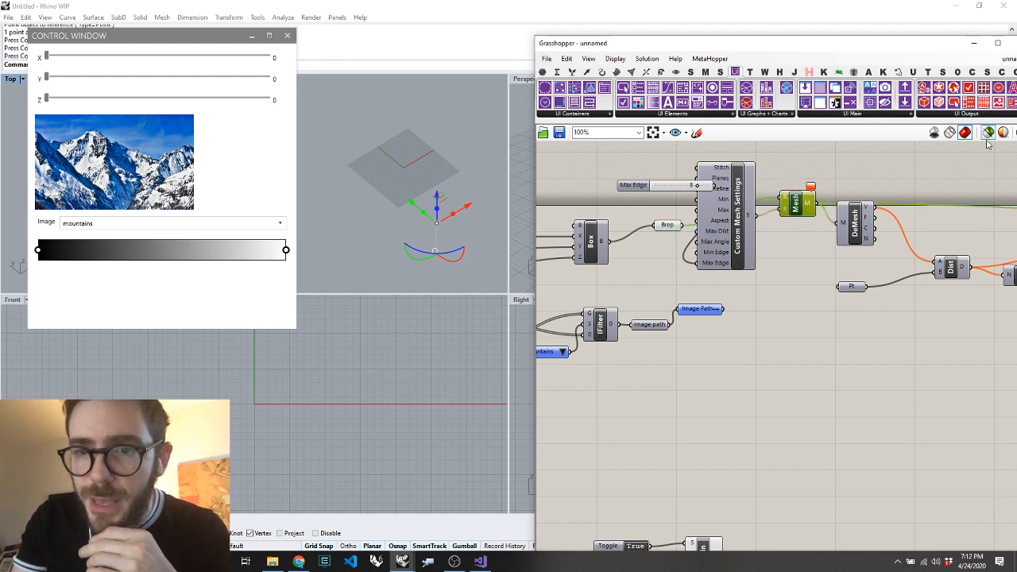
Set the control window sliders to X 42, Y 39 and Z 55
scroll(940, 177, down, 1)
scroll(668, 240, down, 3)
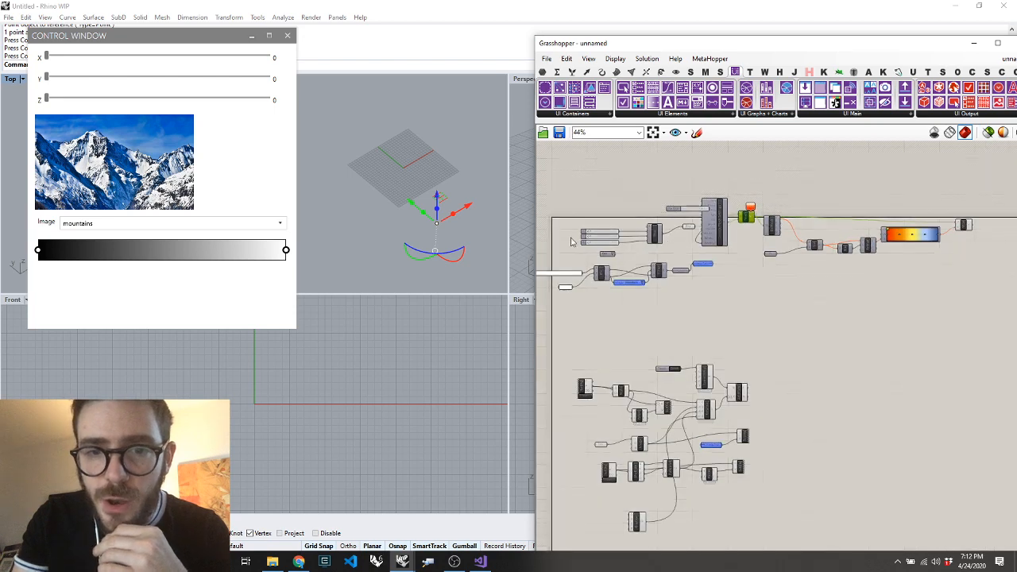
scroll(648, 226, up, 5)
drag(46, 97, 169, 105)
drag(46, 77, 133, 77)
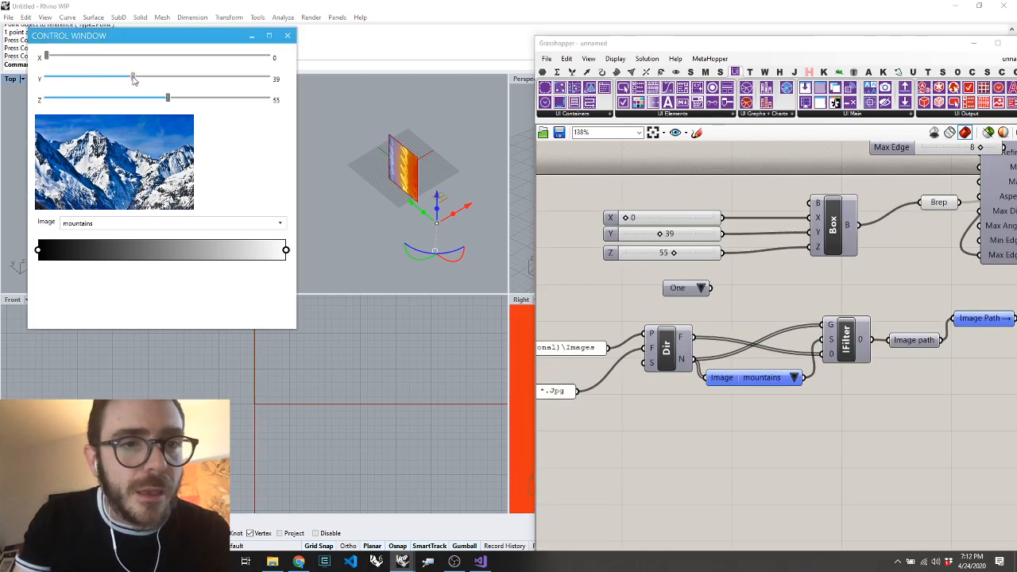
drag(46, 56, 139, 56)
Turn off the preview of the Brep parameter after the Box component
drag(962, 185, 851, 272)
right_click(854, 282)
click(866, 301)
click(866, 300)
scroll(862, 254, down, 8)
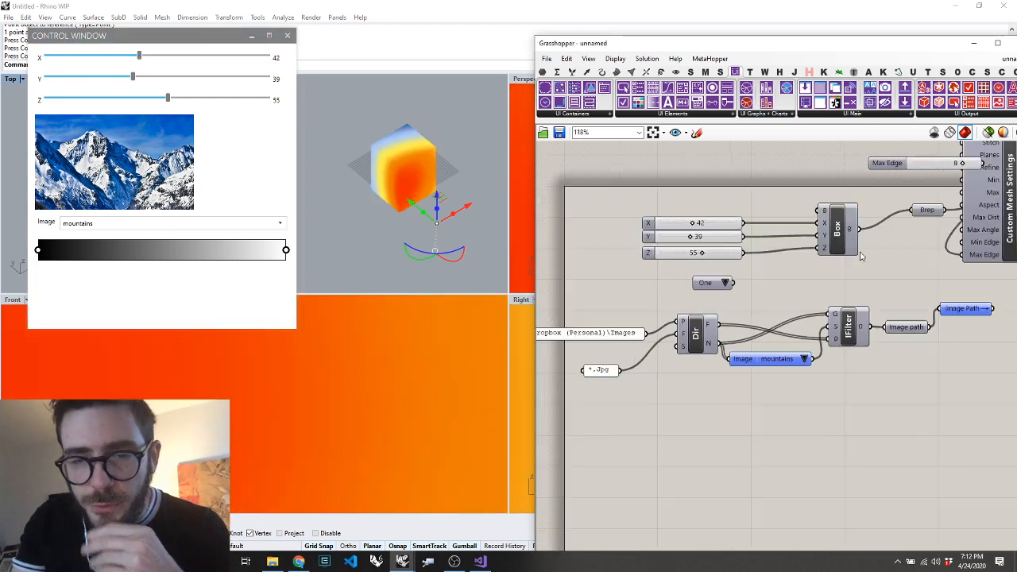
Group the Gradient component on its own and name the group Gradient Control
scroll(853, 430, up, 8)
scroll(701, 339, down, 5)
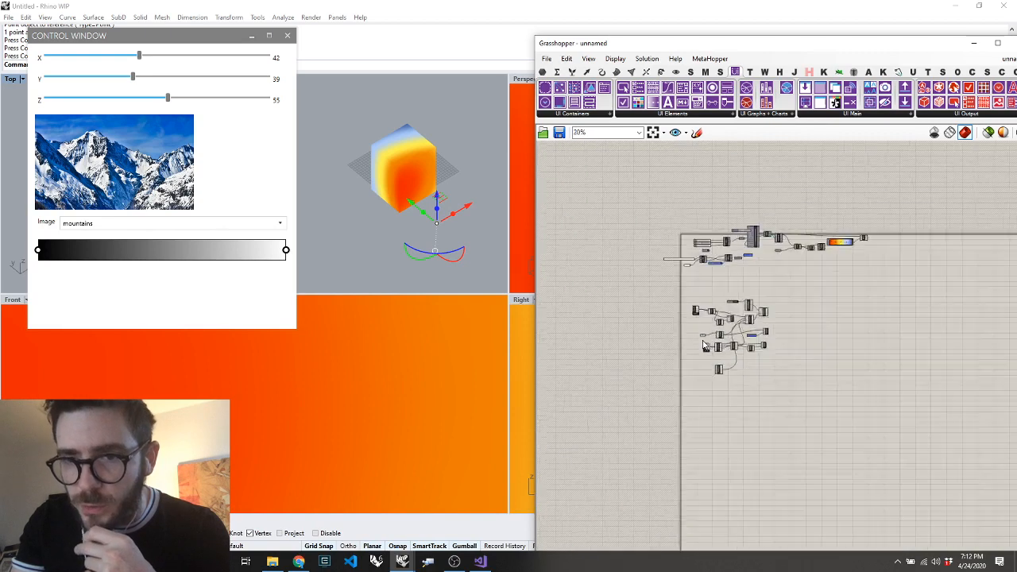
scroll(854, 237, up, 4)
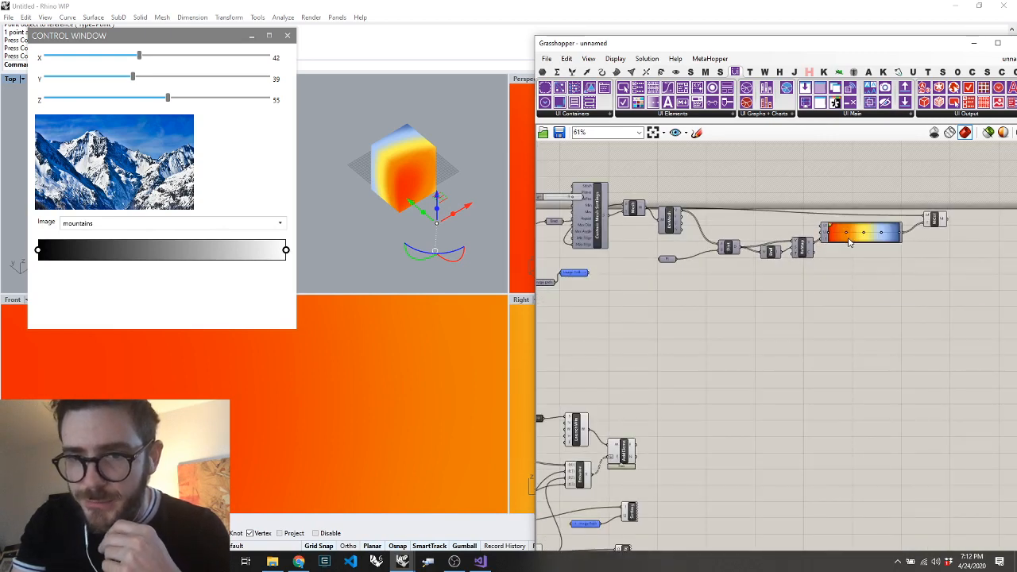
scroll(850, 242, up, 5)
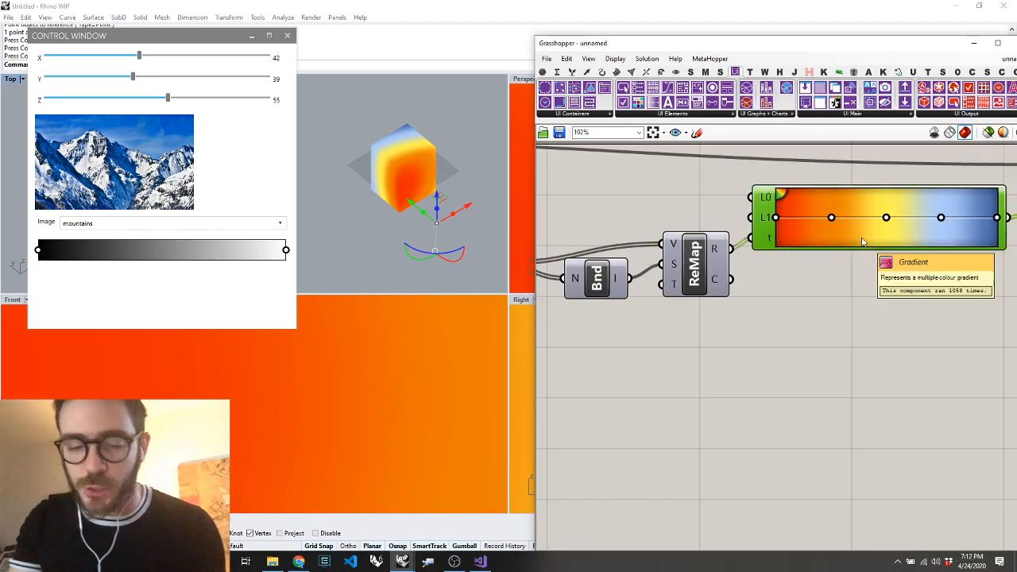
key(ctrl+g)
click(819, 180)
scroll(773, 395, down, 3)
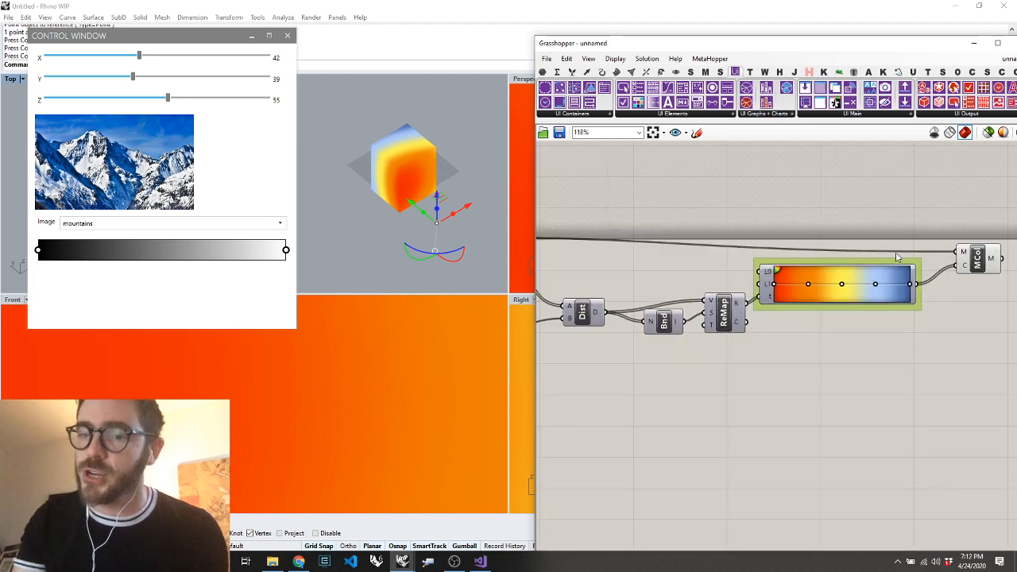
scroll(931, 252, up, 4)
right_click(803, 287)
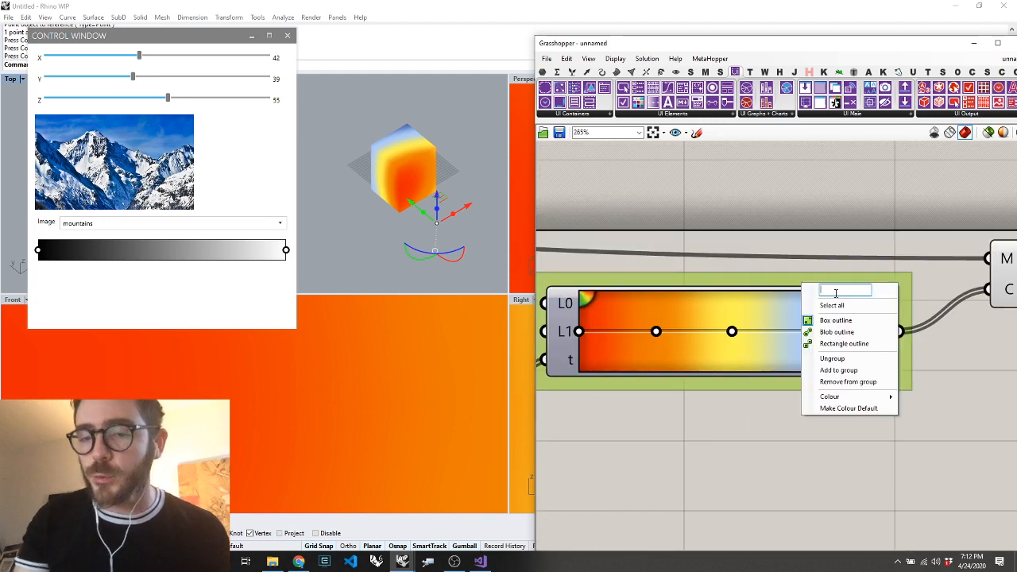
text(Grad)
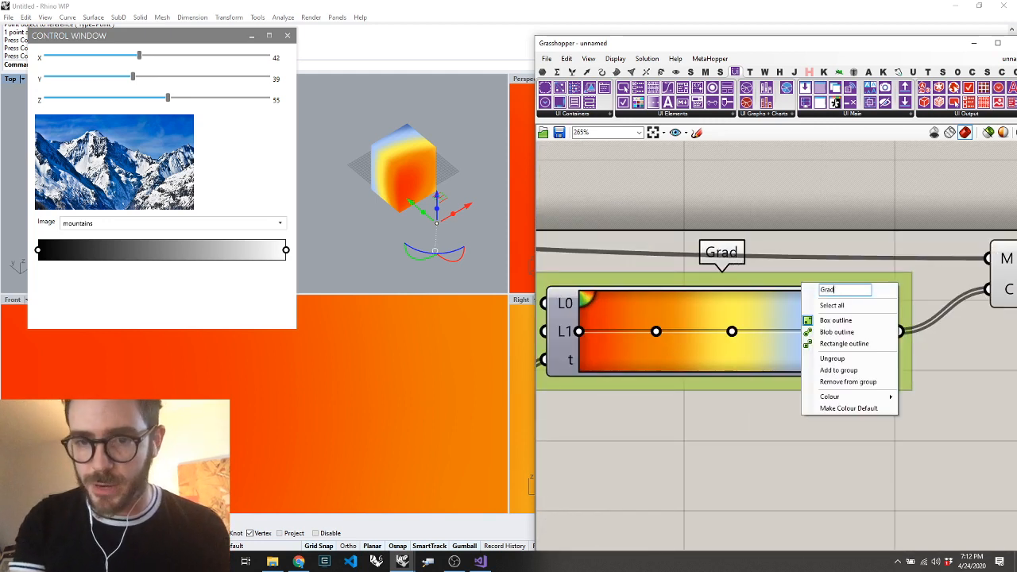
text(ient Control)
key(Return)
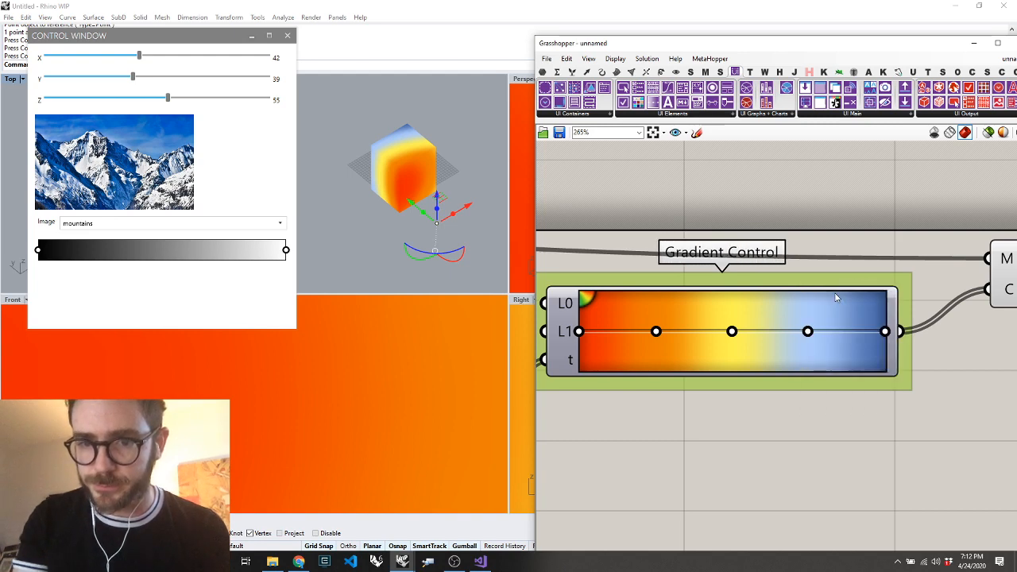
Add a Get Object By Nickname component below the Create Gradient Editor component
scroll(779, 289, down, 5)
scroll(682, 382, down, 3)
scroll(740, 355, up, 5)
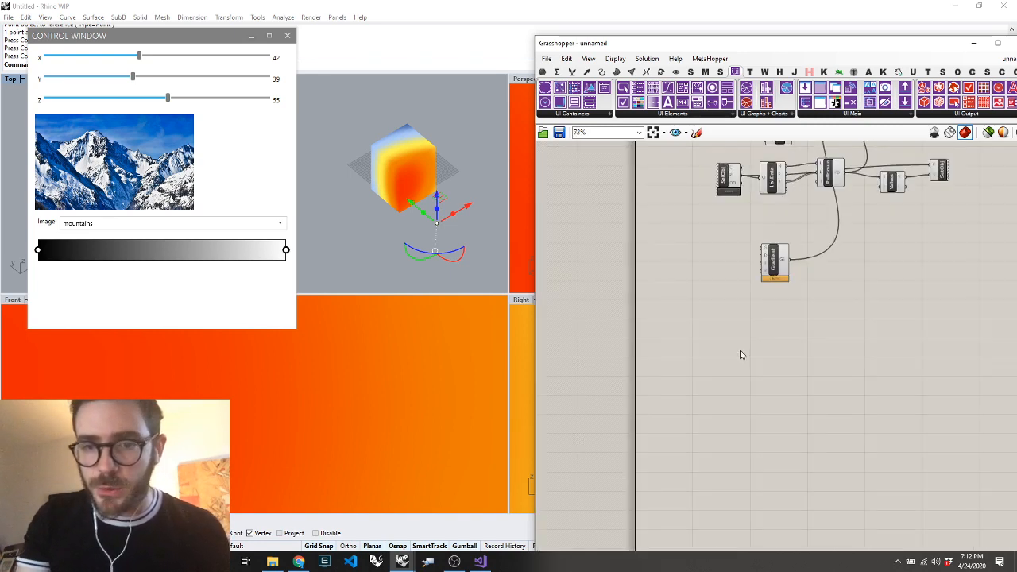
double_click(727, 332)
text(obj)
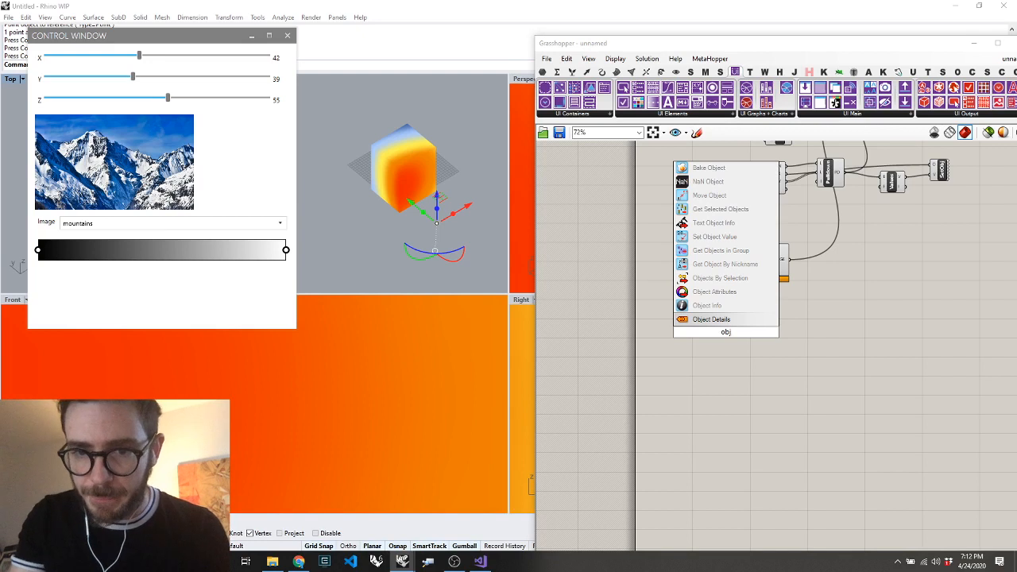
text(ects by nic)
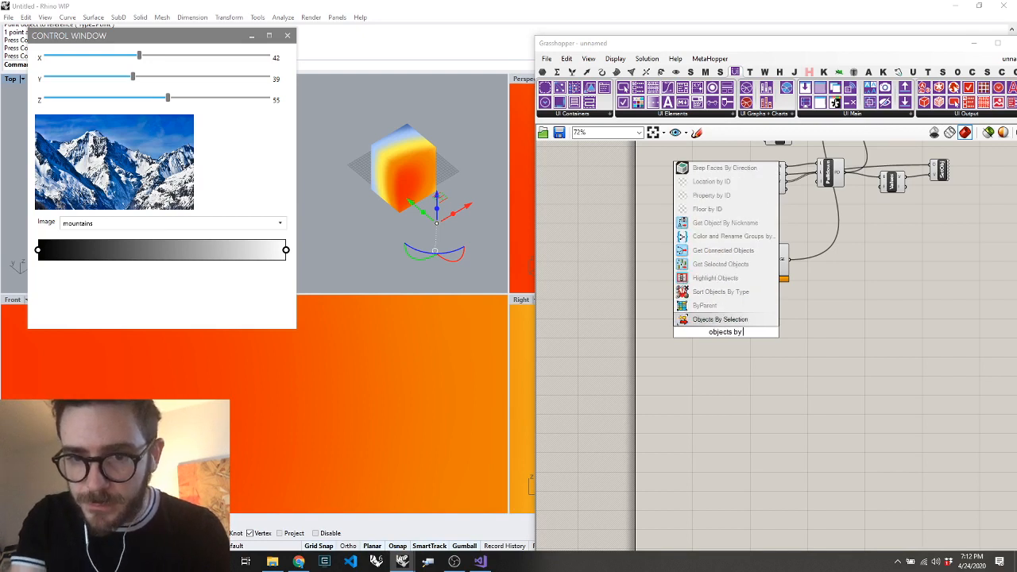
click(714, 293)
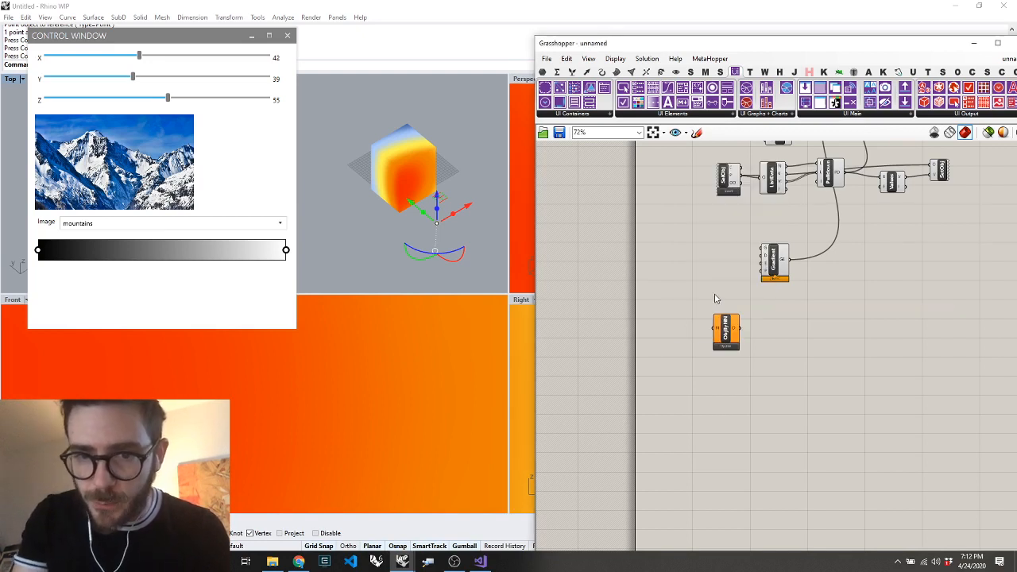
Add a panel containing Gradient Control and connect it to the N input of Get Object By Nickname
double_click(645, 315)
text(')
key(BackSpace)
text(")
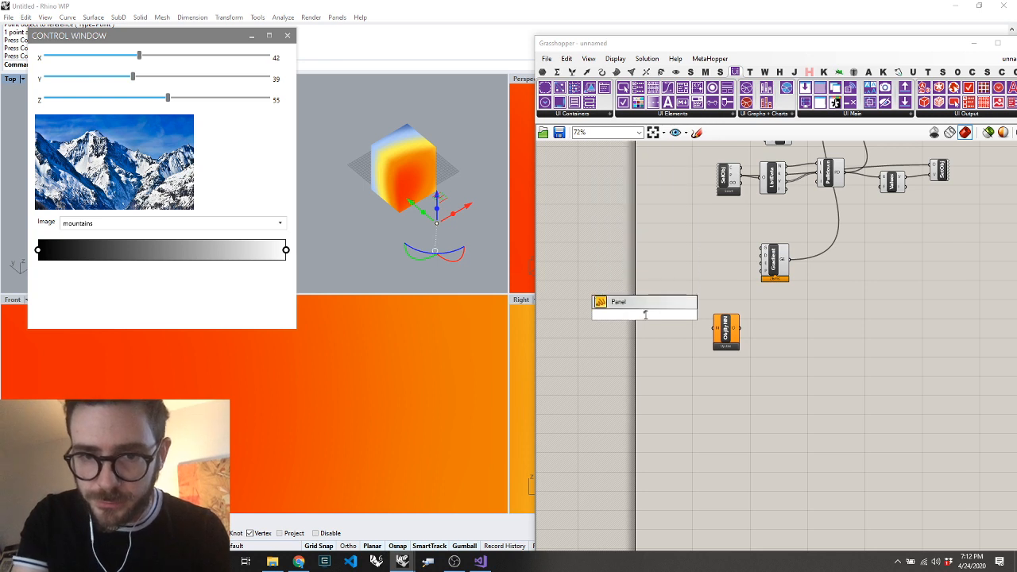
text(Gradient Control)
key(Return)
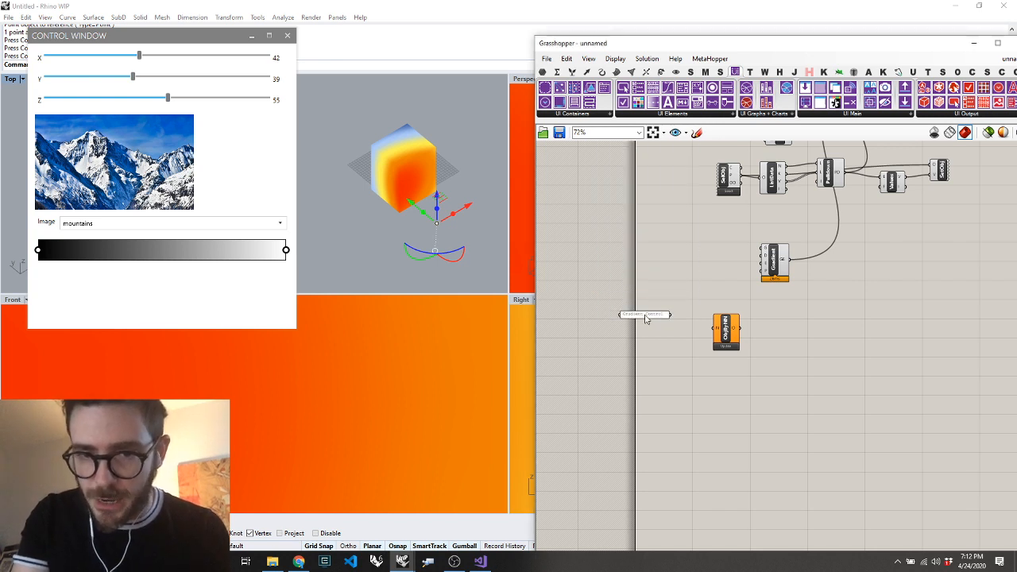
Add an ObjFromGroup component fed by Get Object By Nickname and connect its output to the G input of Create Gradient Editor
double_click(798, 337)
text(objects in group)
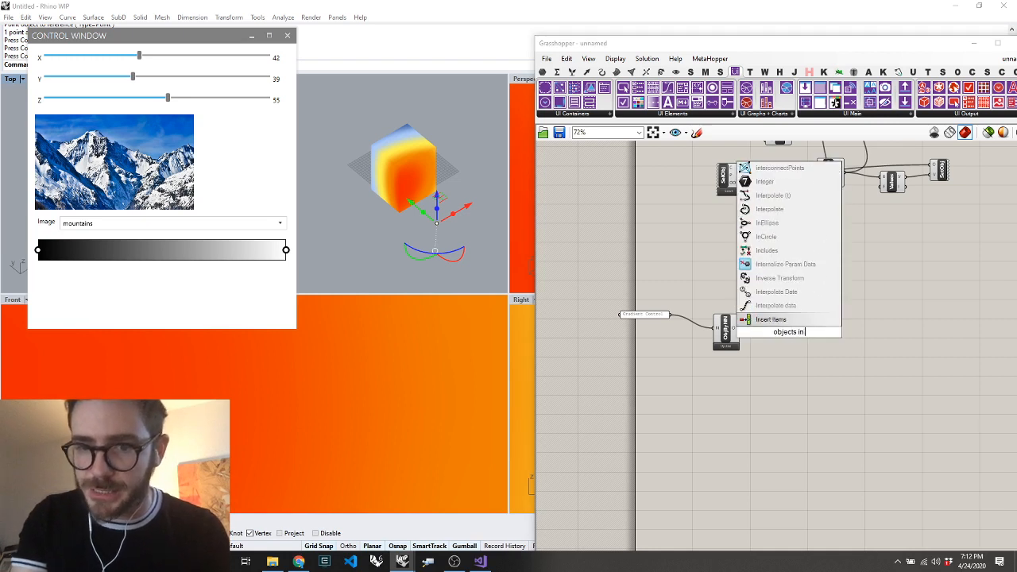
key(Return)
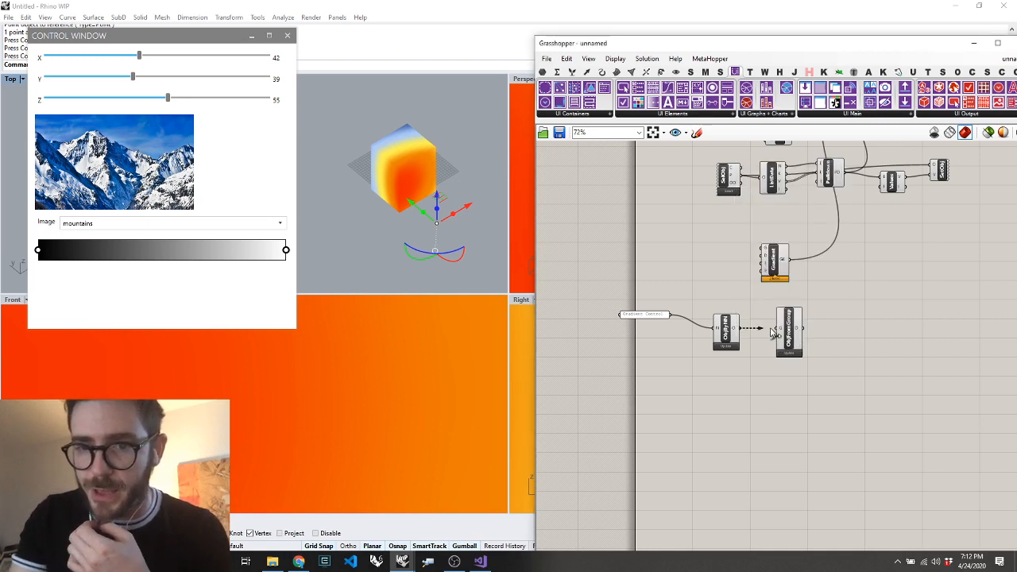
drag(773, 332, 852, 291)
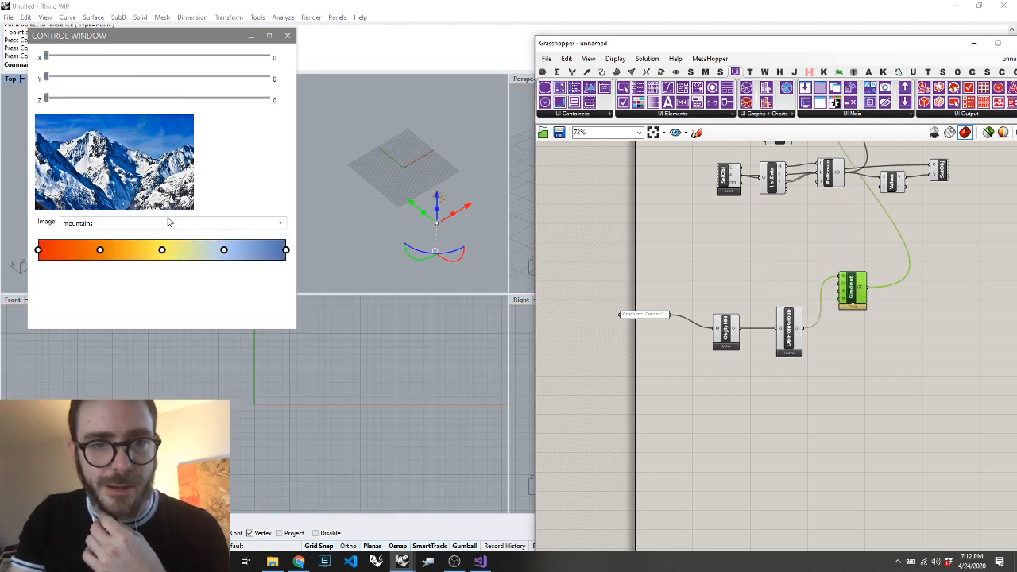
Set the control window's sliders to X 58, Y 34 and Z 42
click(52, 100)
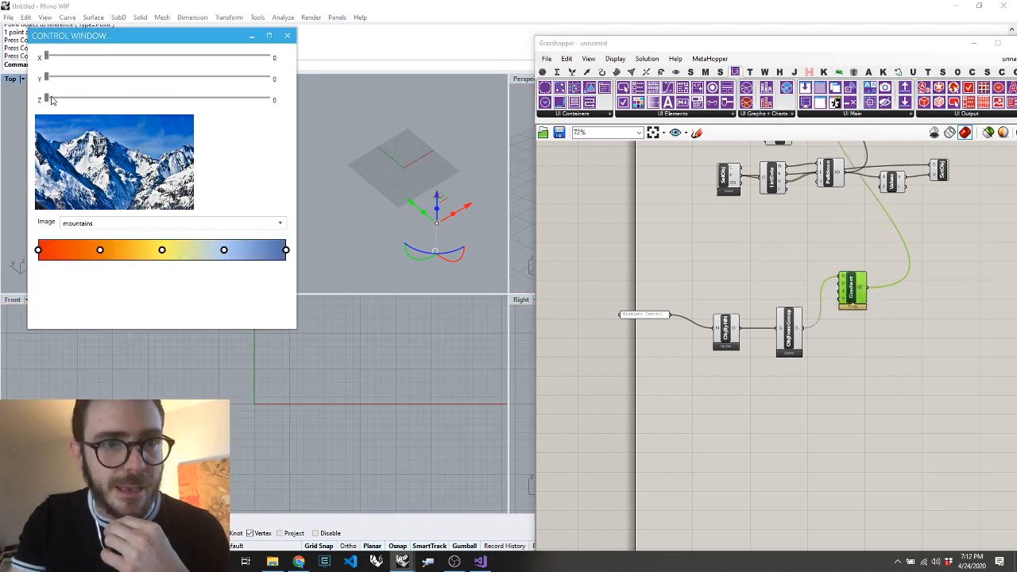
drag(106, 79, 121, 78)
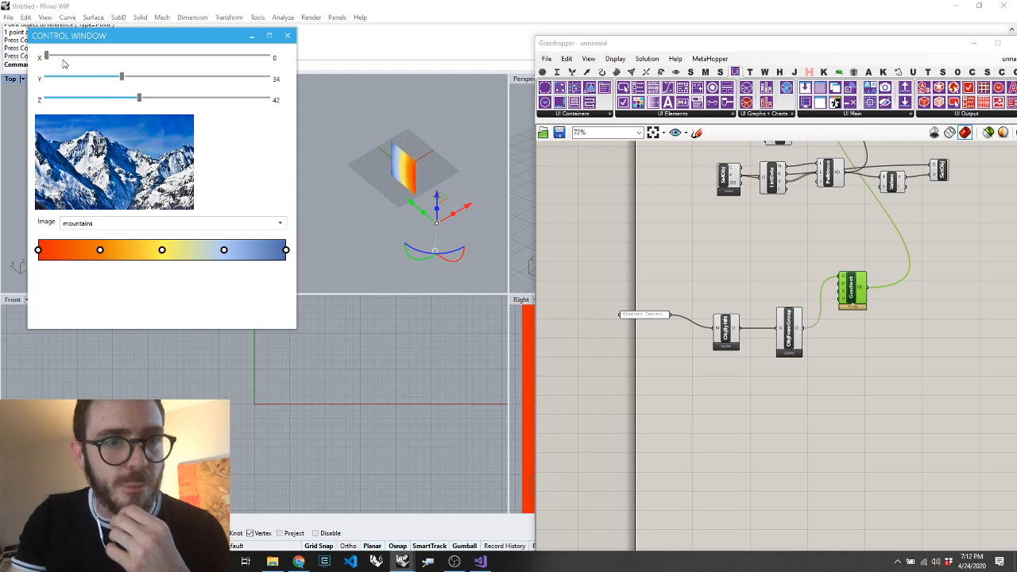
drag(46, 58, 175, 57)
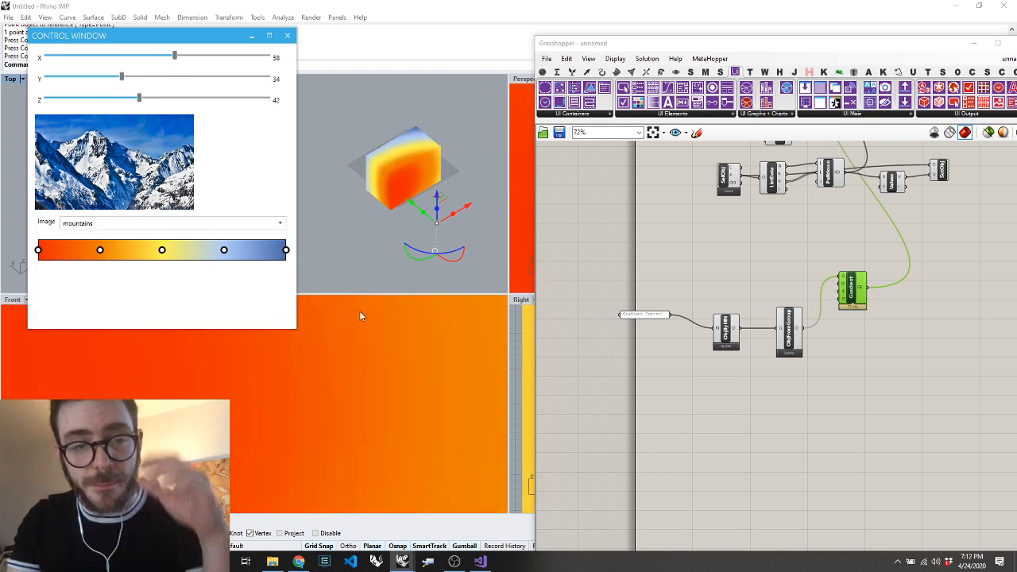
Move the Create Gradient Editor component down so it lines up beside the ObjFromGroup component
scroll(825, 308, up, 4)
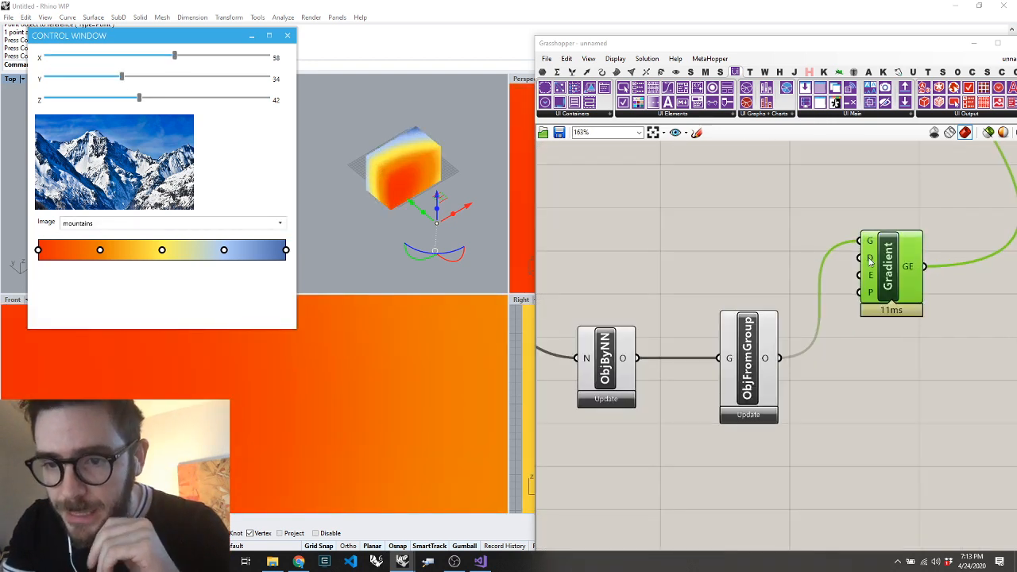
drag(896, 264, 916, 339)
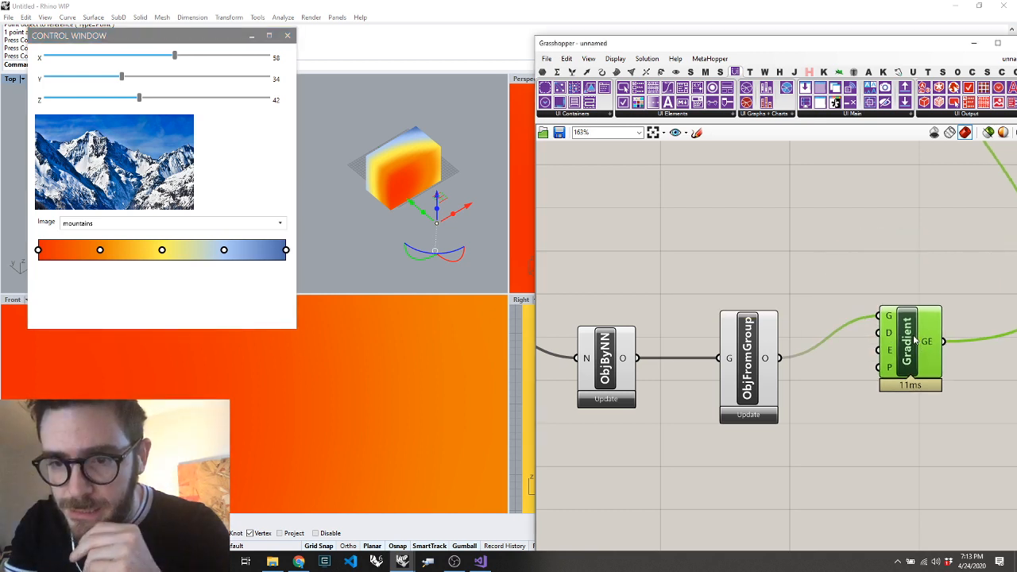
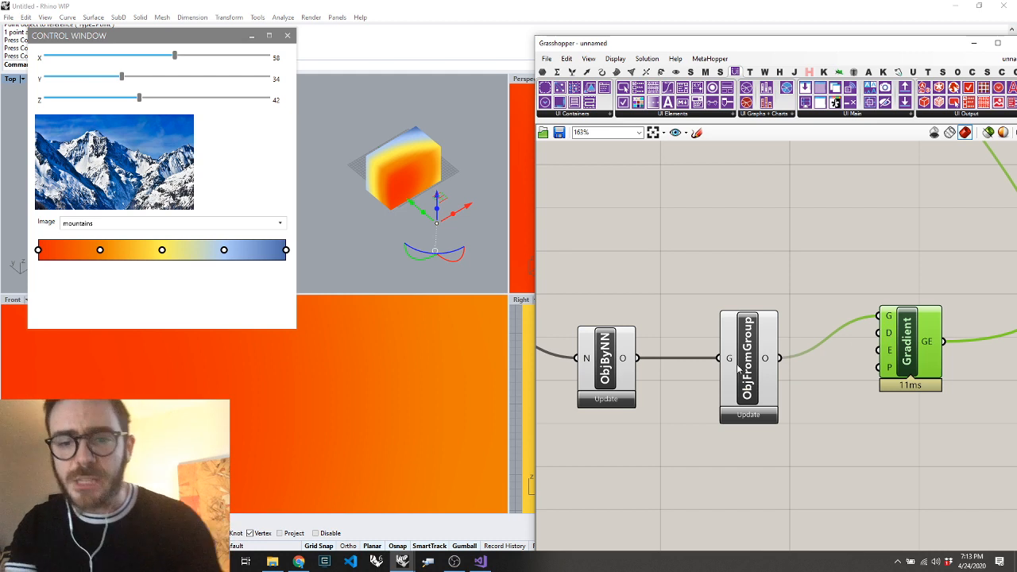
Nudge the ObjFromGroup component upward and add a Gradient component above it
mouse_move(738, 367)
mouse_down()
mouse_move(724, 332)
mouse_move(724, 353)
mouse_up()
double_click(748, 254)
text(grap)
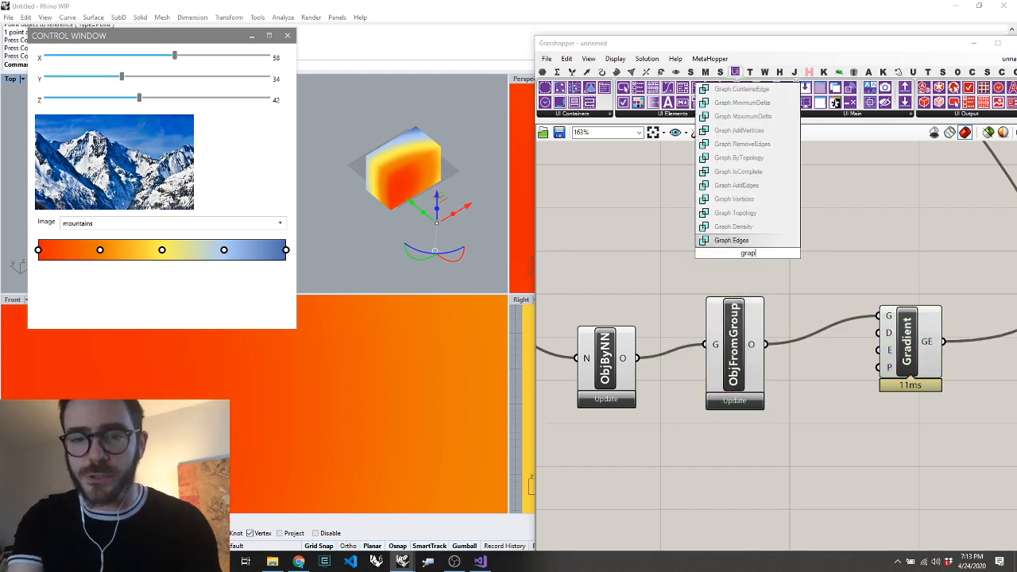
key(BackSpace)
key(Up)
key(Up)
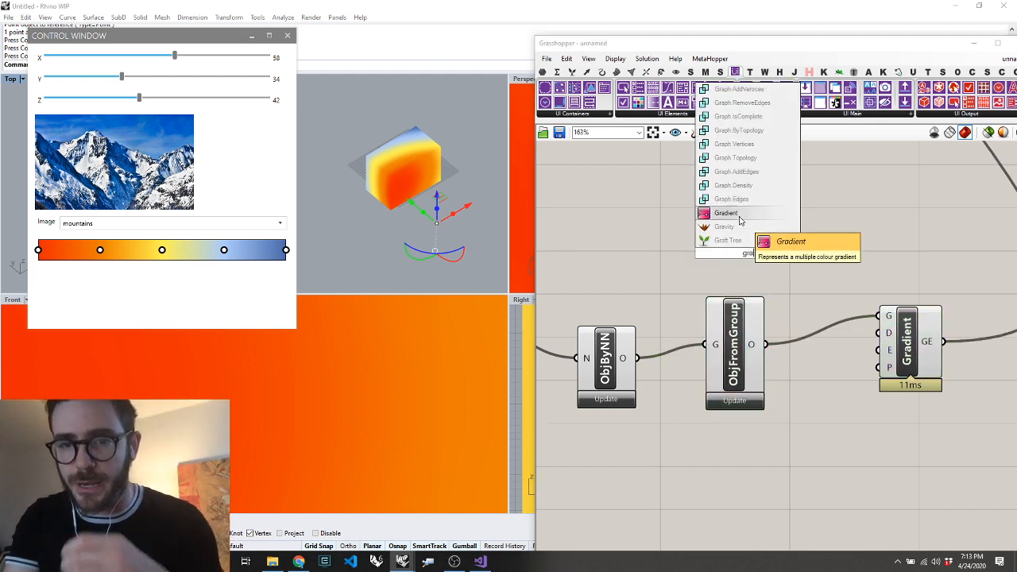
key(Return)
Duplicate the Gradient component just below the original and apply the red-yellow-blue preset to the copy
alt+drag(704, 174, 730, 259)
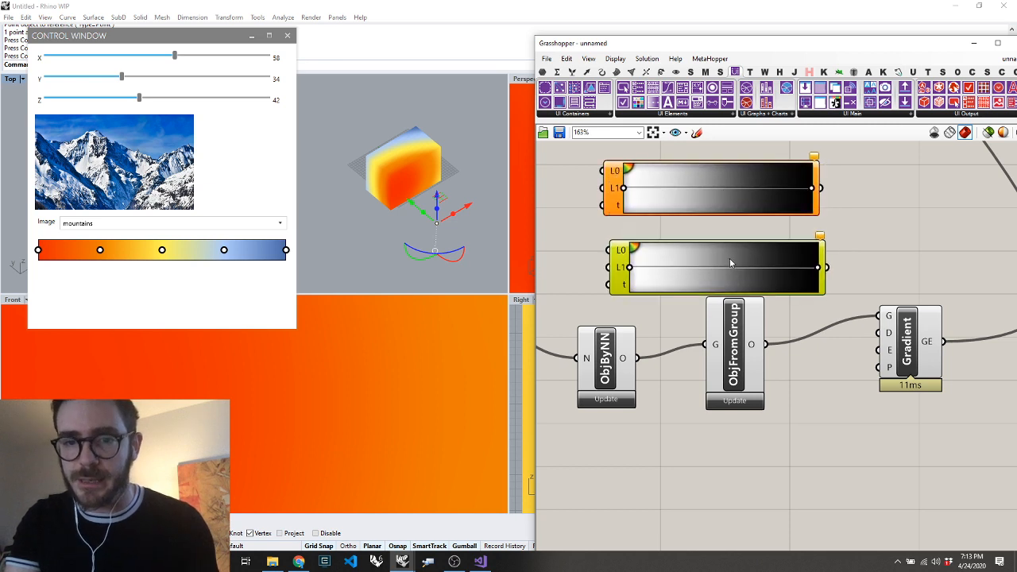
right_click(731, 260)
mouse_move(781, 321)
click(873, 390)
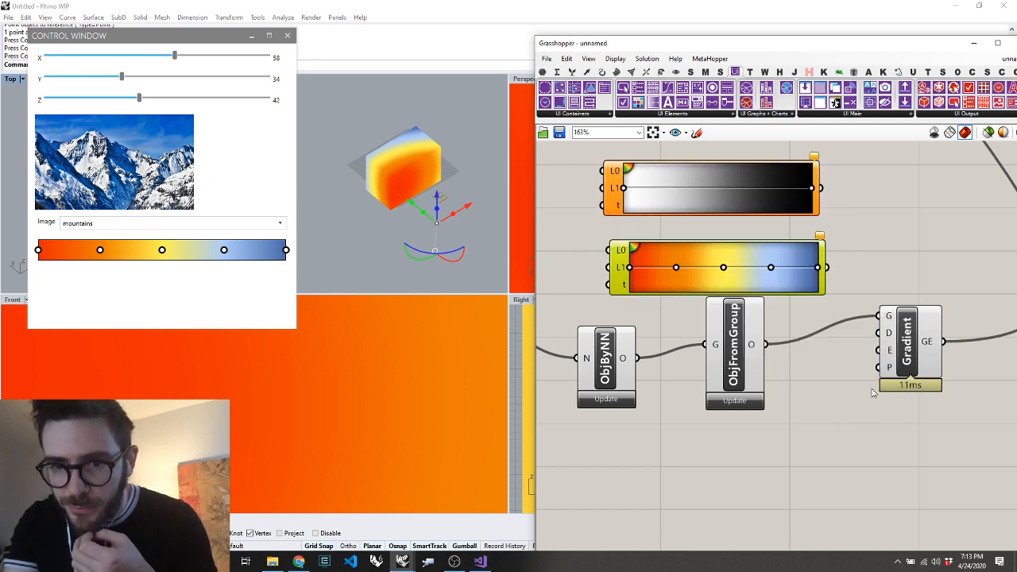
Duplicate the red-yellow-blue gradient further down and apply the rainbow spectrum preset to the copy
right_click(778, 253)
click(770, 231)
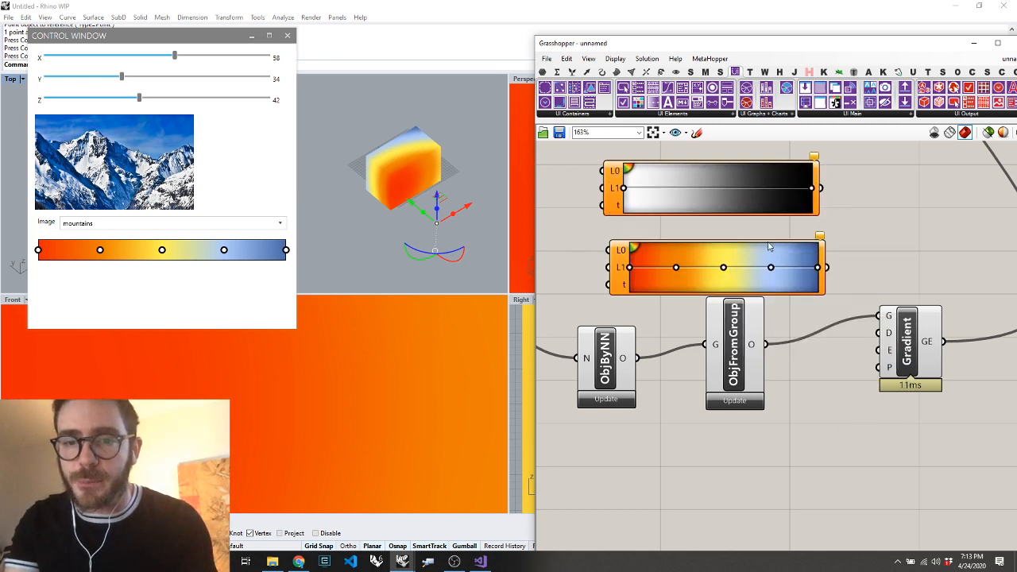
alt+drag(769, 247, 769, 358)
right_click(763, 370)
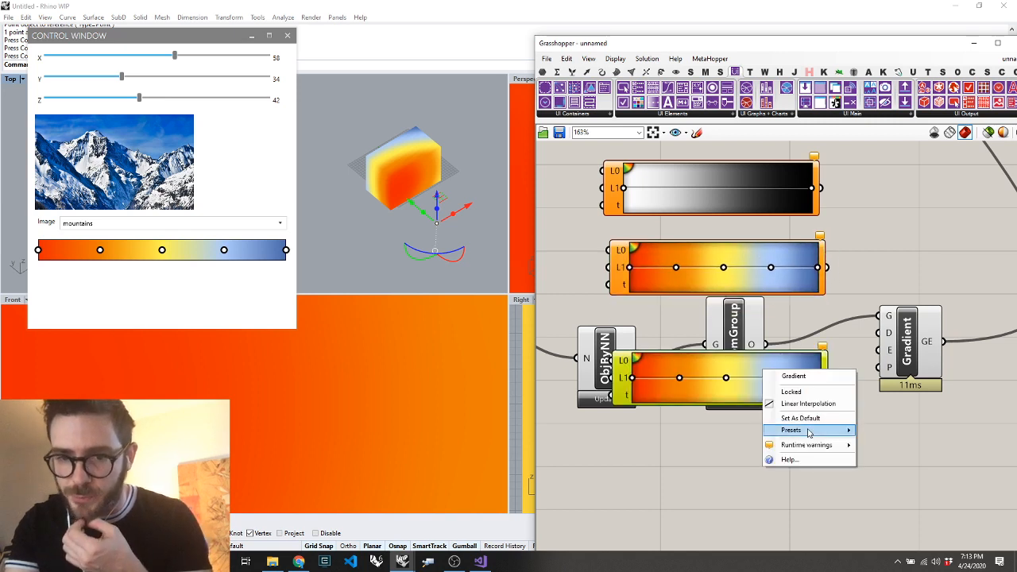
mouse_move(809, 431)
click(907, 509)
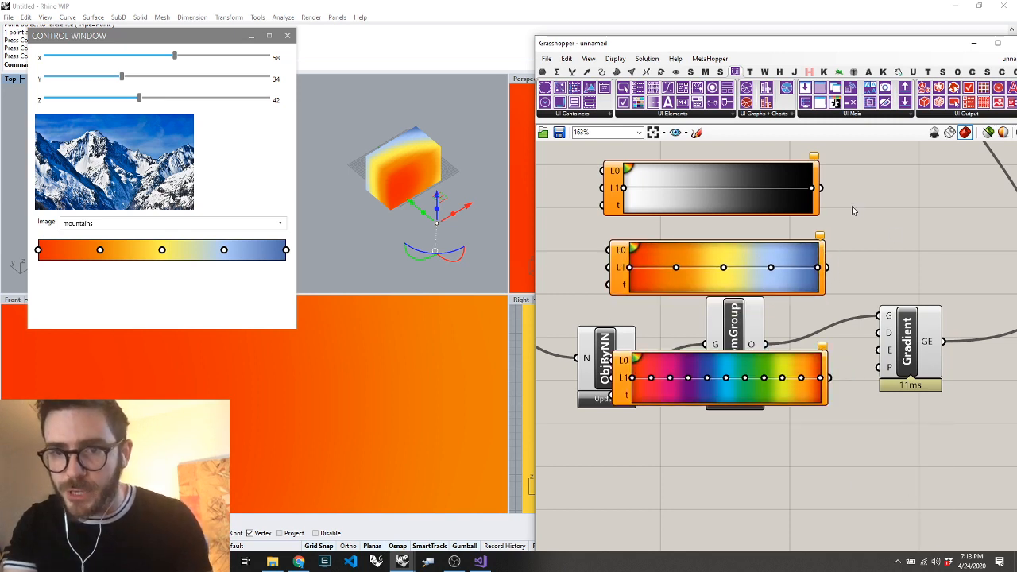
Connect all three gradients to the G input of Create Gradient Editor and set its Show Presets input to true
drag(821, 189, 881, 317)
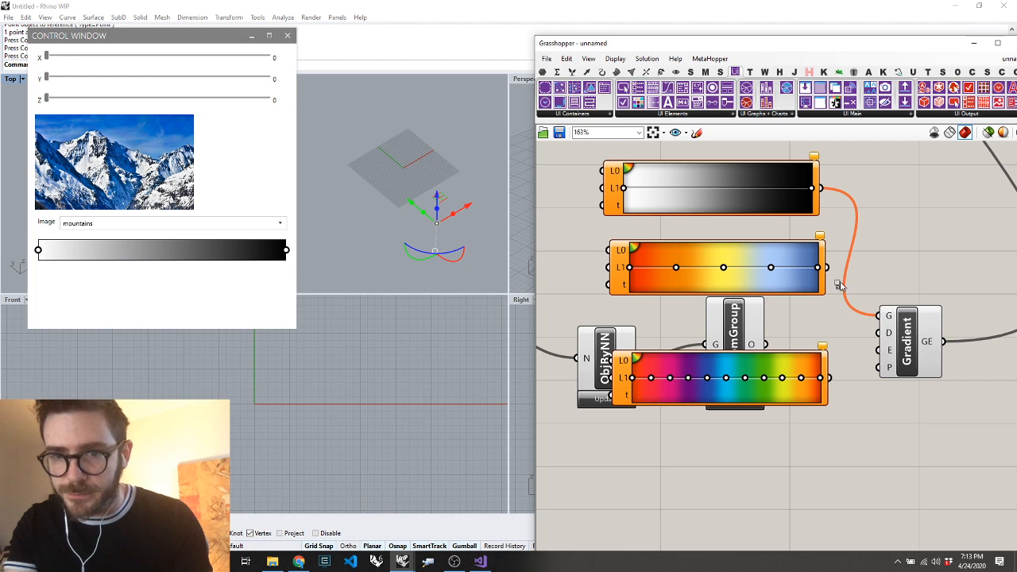
shift+drag(828, 268, 829, 378)
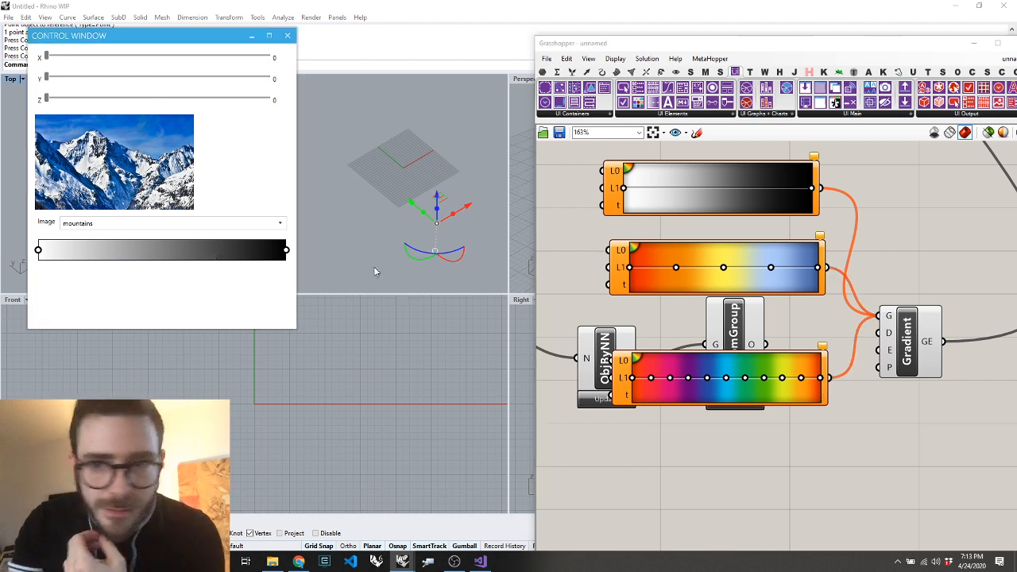
right_click(890, 368)
click(922, 457)
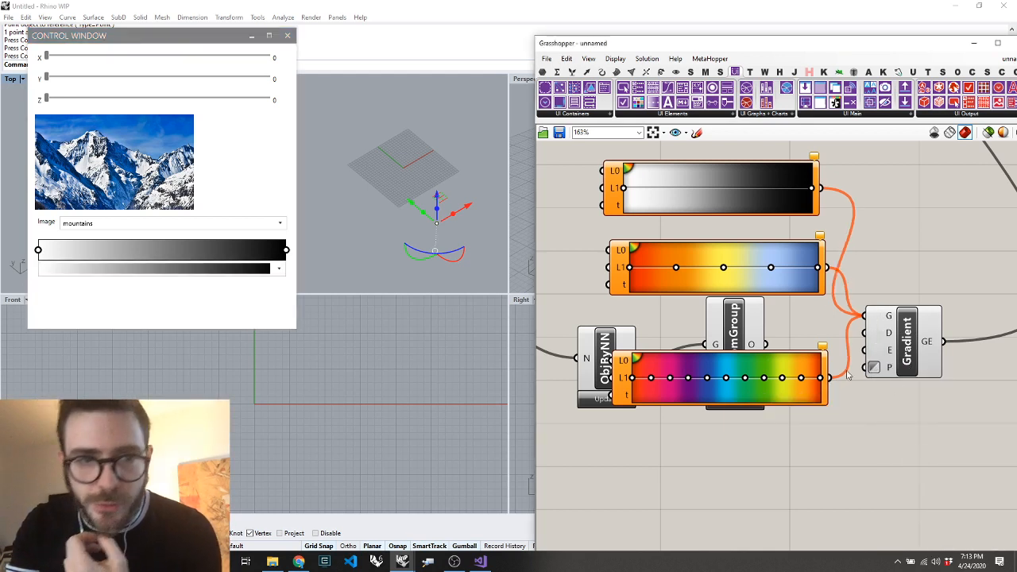
Try the red-yellow-blue preset and the rainbow preset in the control window's gradient editor
click(270, 270)
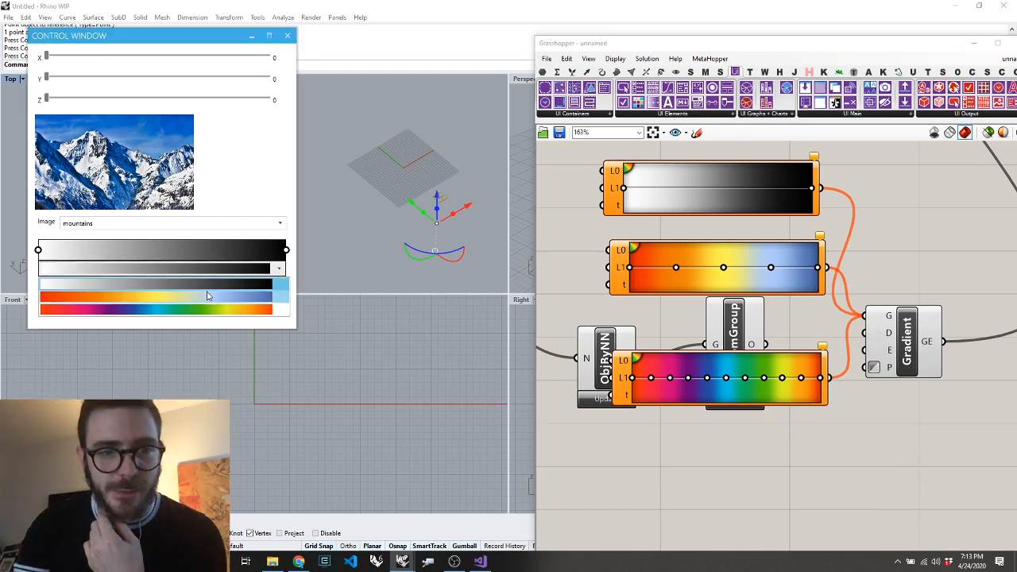
click(208, 296)
click(254, 269)
click(240, 310)
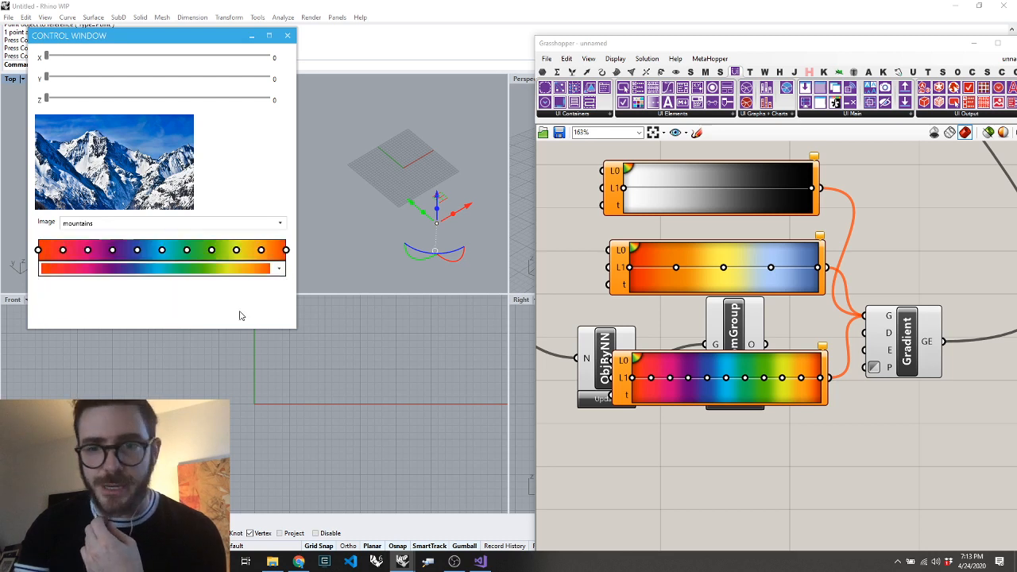
Move the Gradient Control panel, Get Object By Nickname and ObjFromGroup together to free space below the three gradients
click(736, 331)
scroll(730, 333, down, 4)
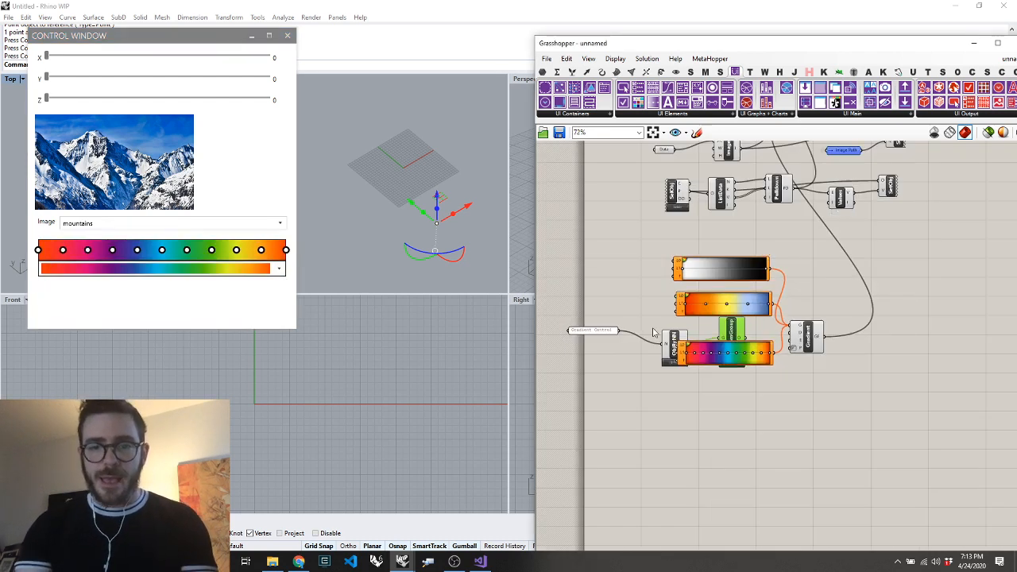
shift+click(670, 336)
shift+drag(635, 329, 569, 350)
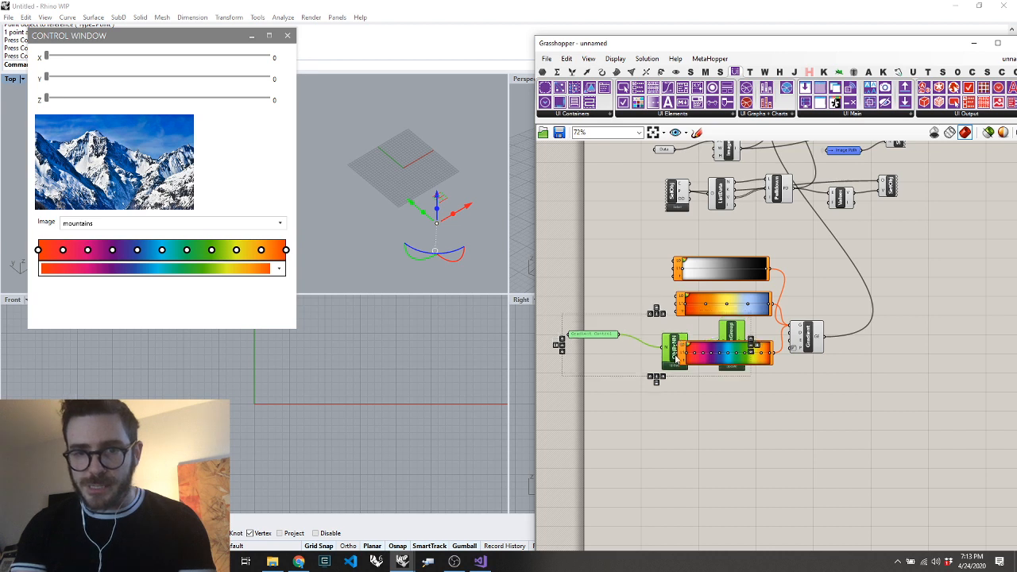
drag(675, 344, 736, 405)
Add a Value Listener component and connect the gradient editor's GE output to its E input
double_click(875, 362)
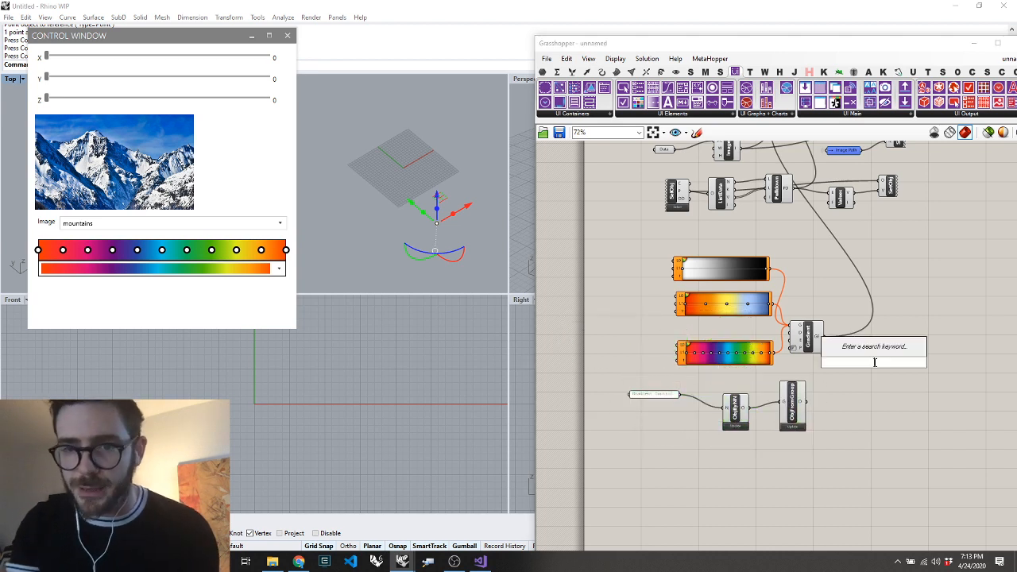
text(values)
key(Return)
scroll(875, 367, up, 3)
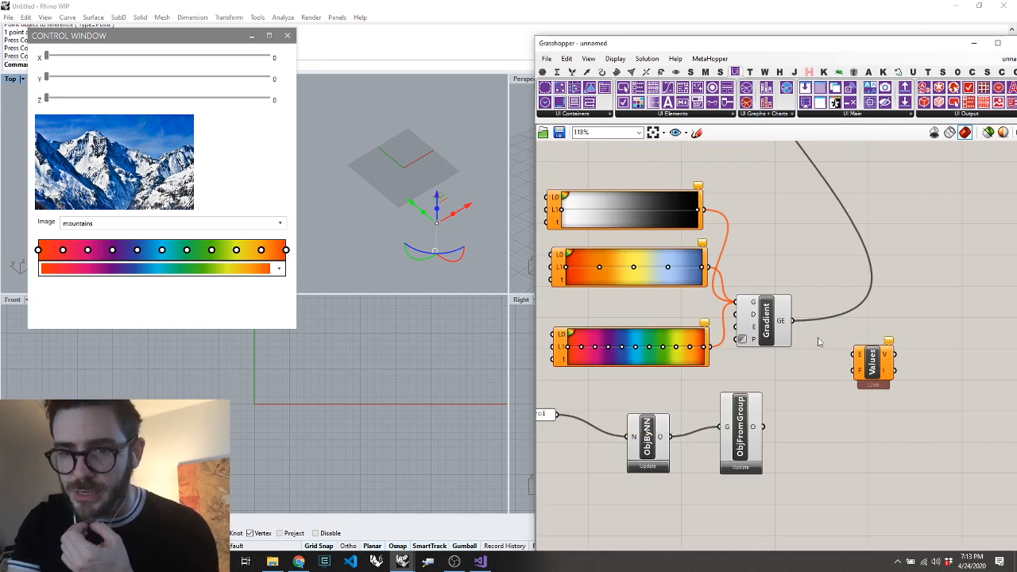
Add a SetObj component, connecting ObjFromGroup's output to its O input and the Value Listener's V output to its V input
double_click(922, 421)
text(sec)
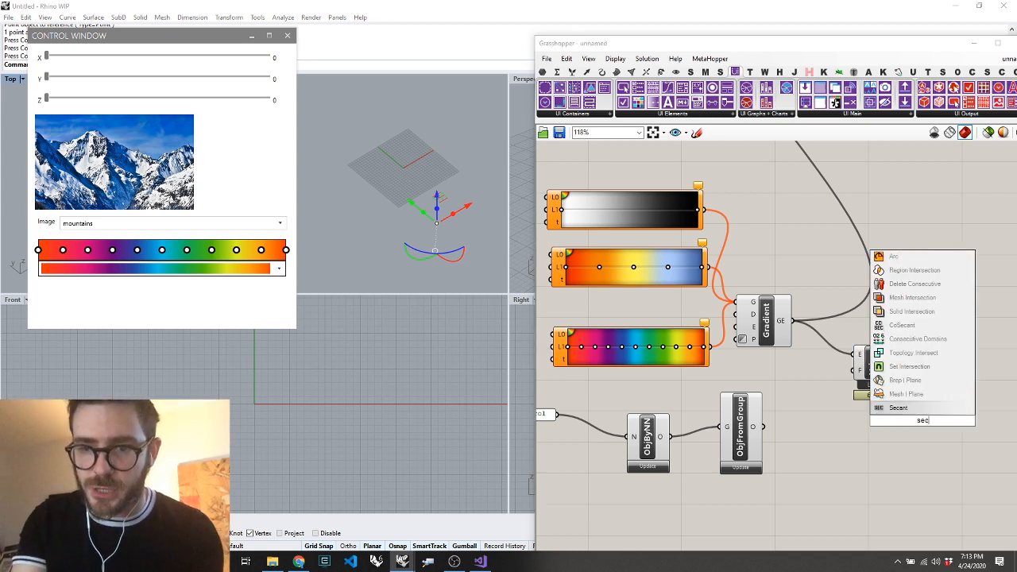
key(BackSpace)
text(t ob)
key(Return)
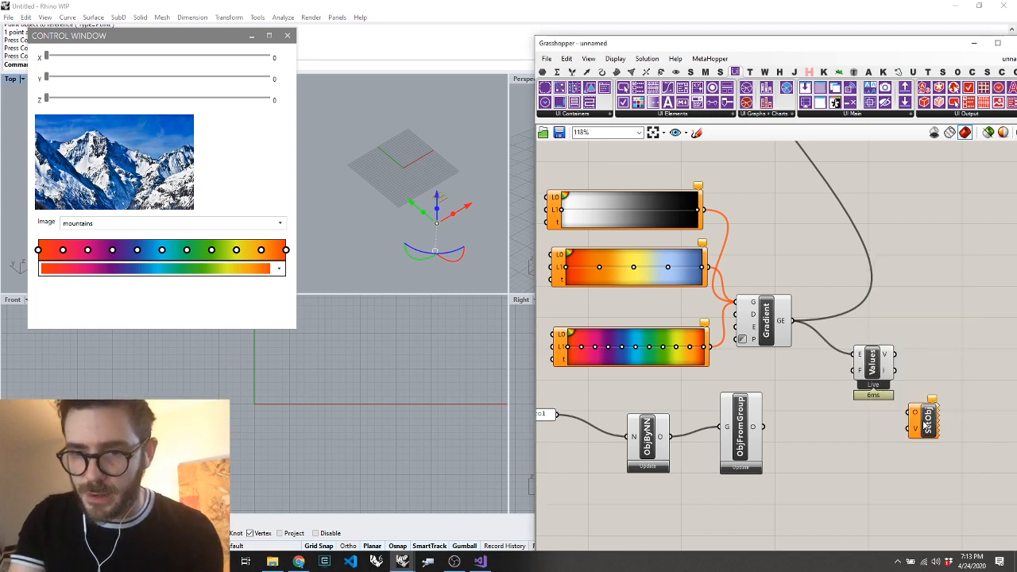
drag(763, 427, 913, 415)
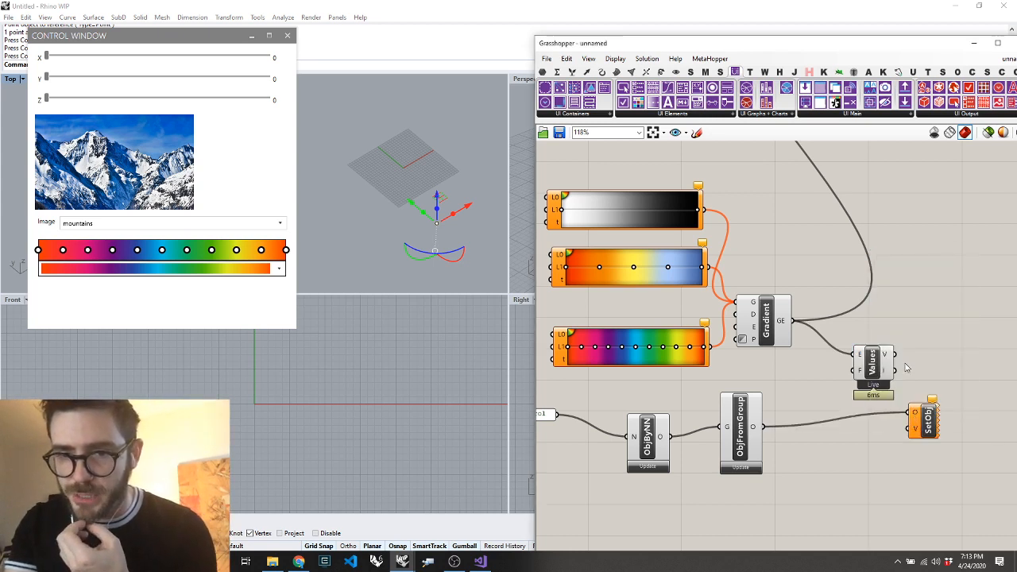
drag(895, 354, 913, 429)
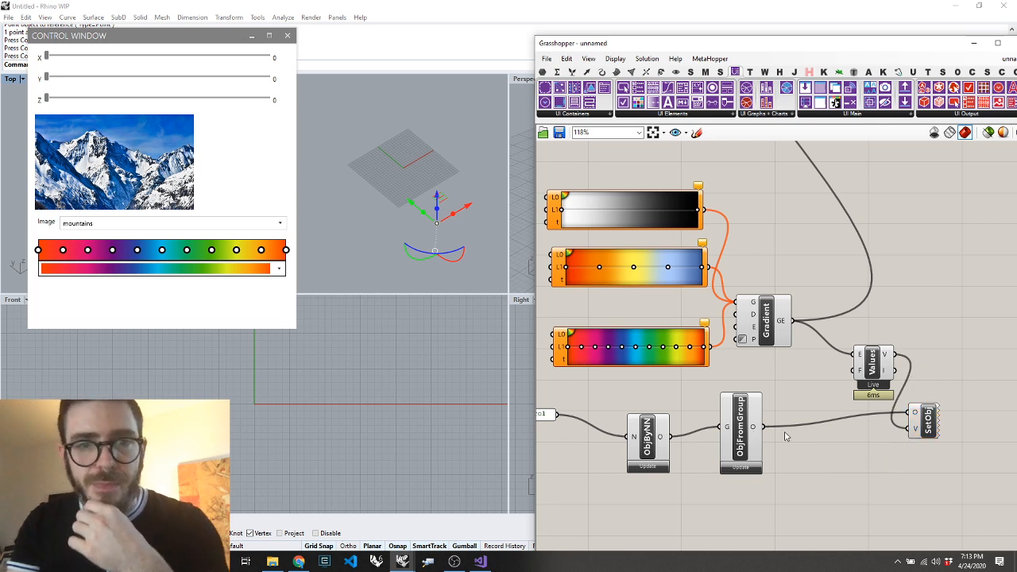
Set the control window's sliders to Z 30, Y 45 and X 53
drag(46, 99, 112, 100)
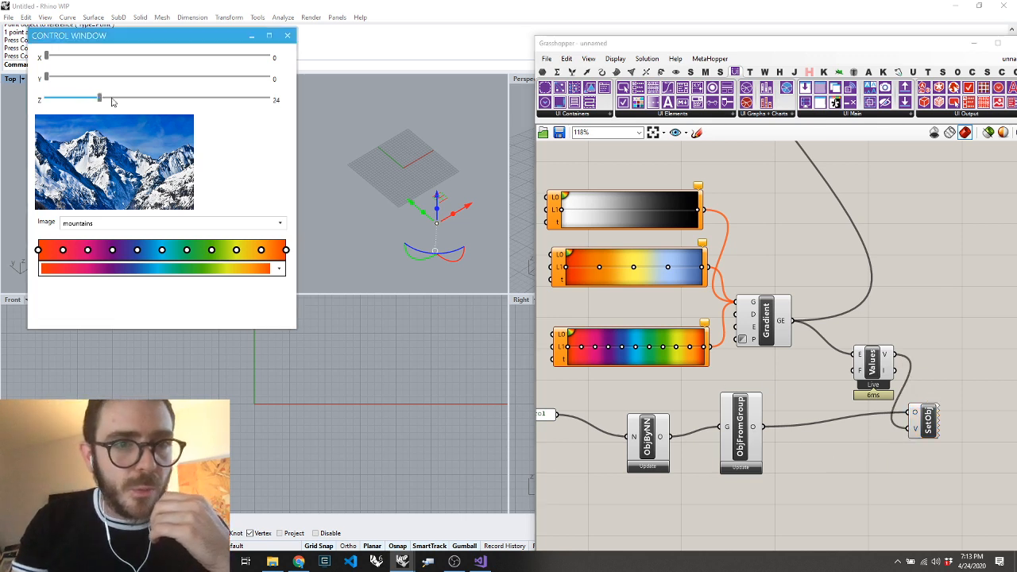
drag(47, 77, 145, 77)
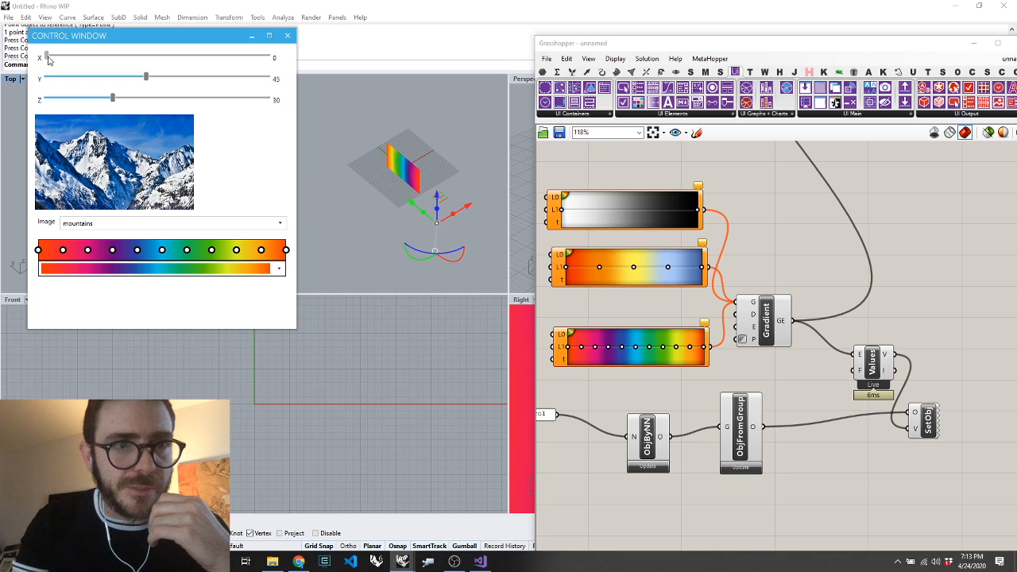
drag(47, 58, 164, 58)
Recolour the box with the red-yellow-blue preset and the white-to-black preset in the control window
click(279, 269)
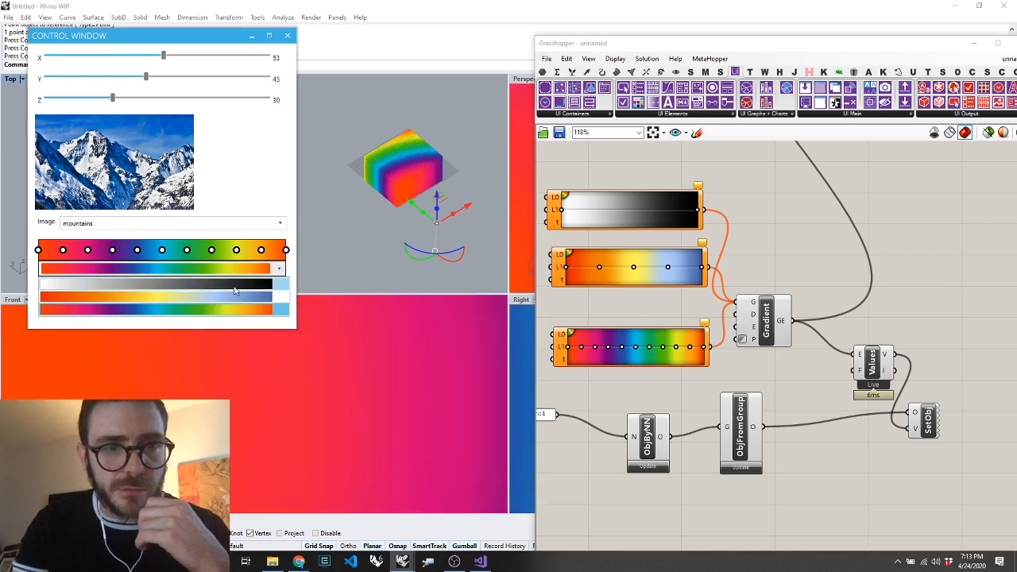
click(233, 294)
click(279, 268)
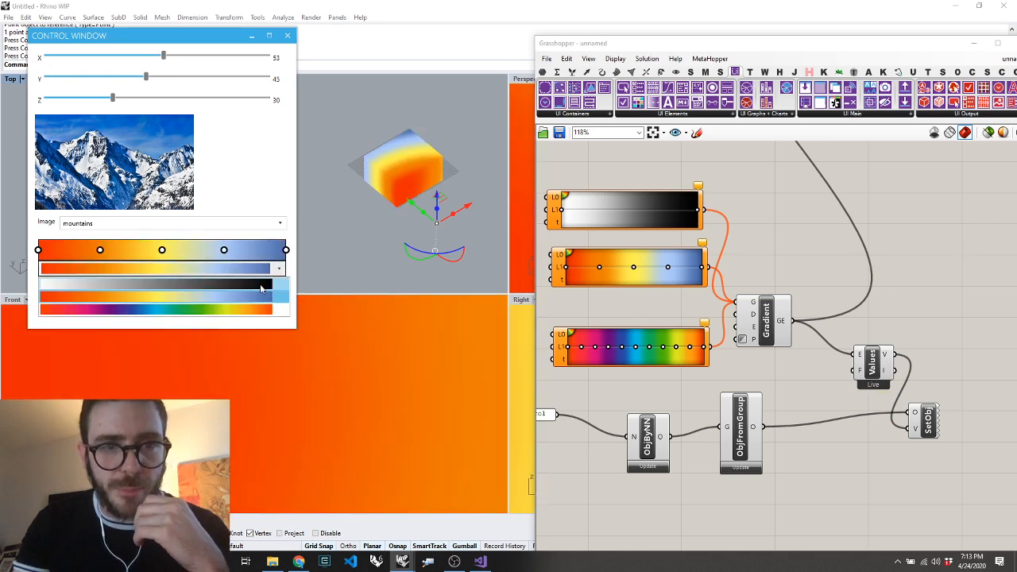
click(261, 287)
With the Gradient Control group in view, switch the editor to the rainbow preset and then the red-yellow-blue preset
scroll(847, 210, down, 7)
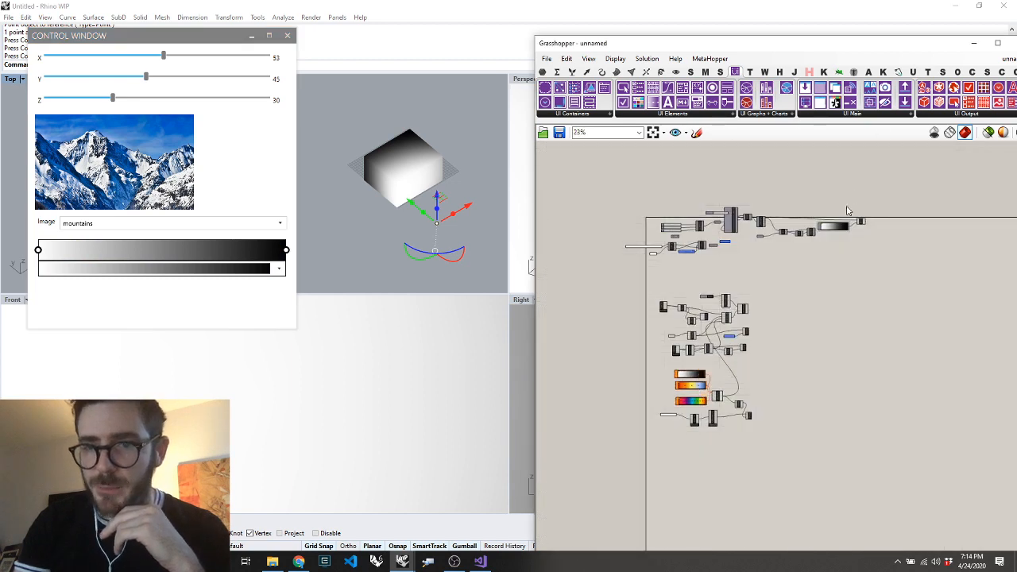
scroll(843, 218, up, 10)
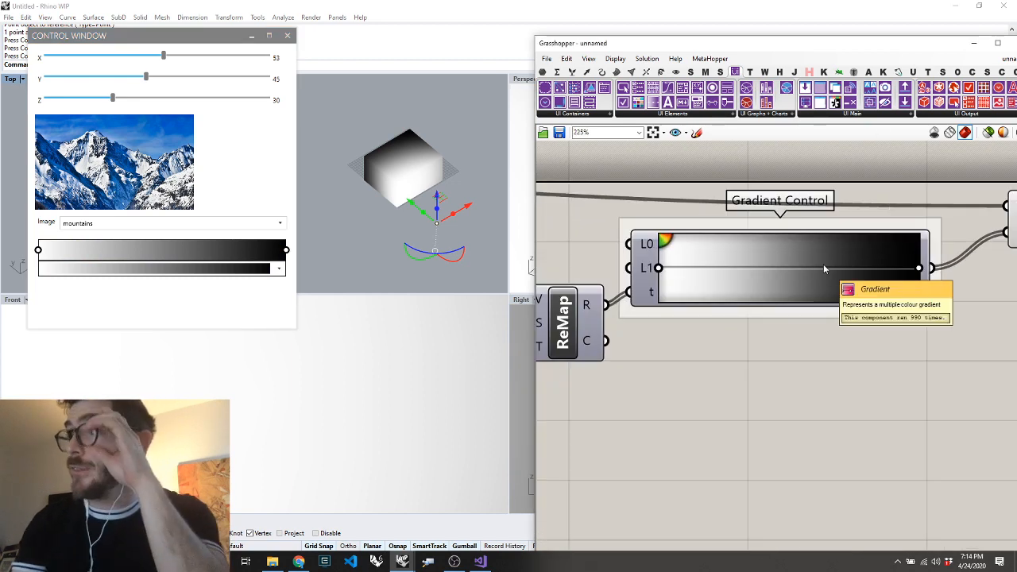
click(246, 271)
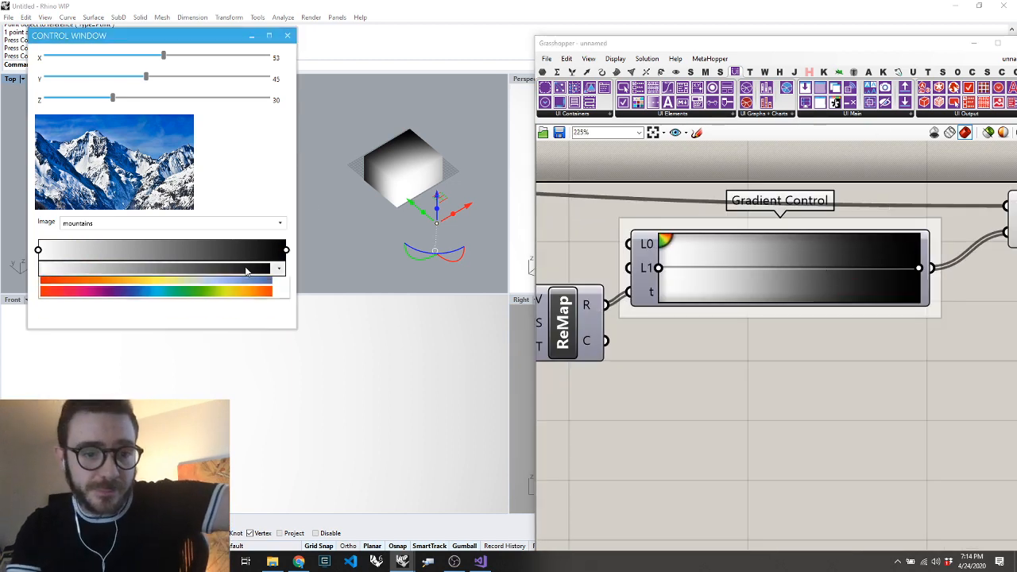
click(211, 310)
click(244, 272)
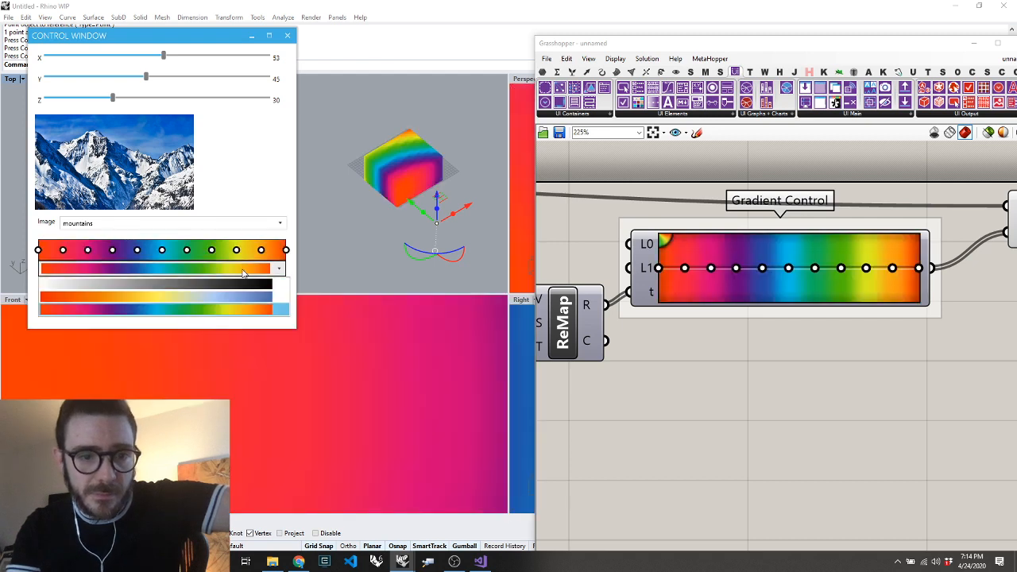
click(239, 296)
Shift the light-blue stop of the control window's gradient slightly toward the dark-blue end
click(249, 272)
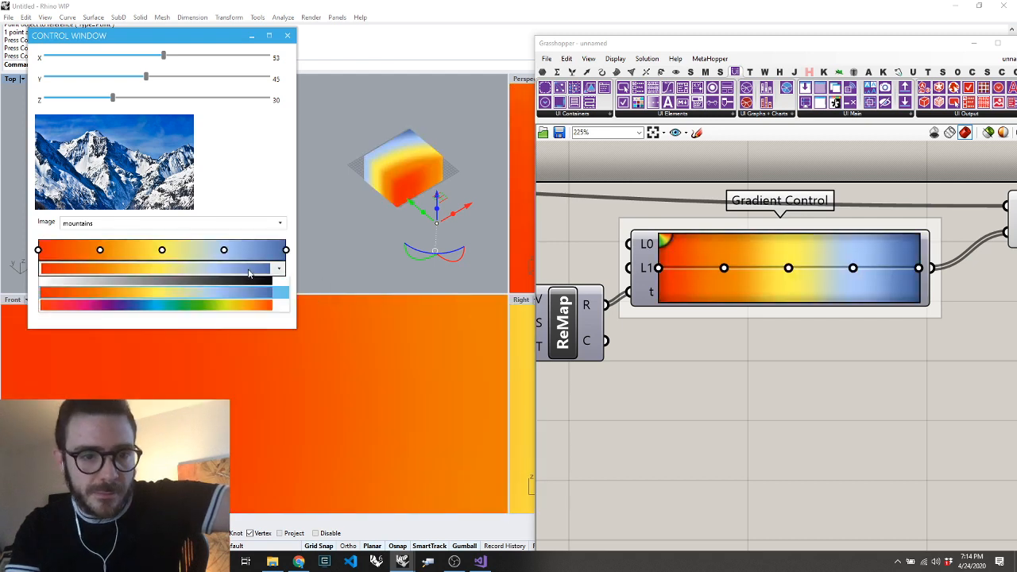
click(249, 272)
mouse_move(224, 250)
mouse_down()
mouse_move(238, 250)
mouse_move(75, 252)
mouse_move(200, 241)
mouse_move(237, 251)
mouse_move(179, 251)
mouse_move(235, 260)
mouse_move(262, 251)
mouse_move(230, 253)
mouse_up()
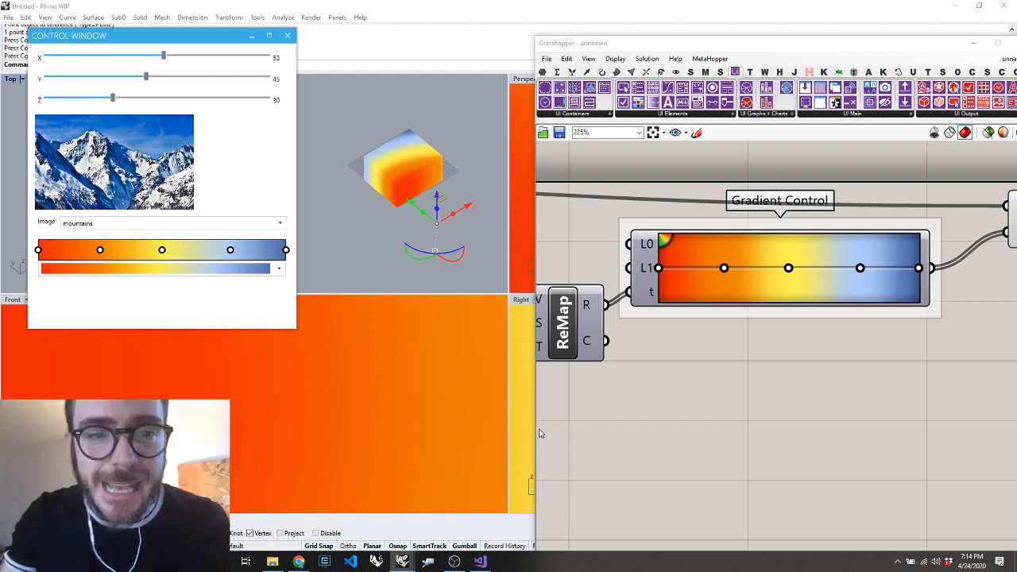
Deselect the reference point in Rhino and review the coloured box together with the whole Grasshopper definition
click(729, 345)
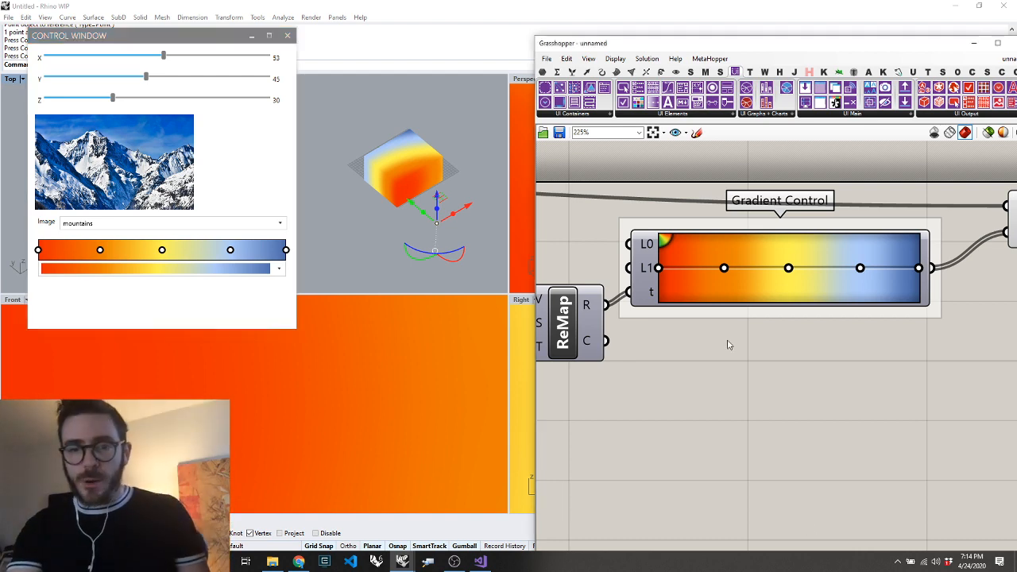
scroll(747, 237, down, 10)
scroll(618, 329, up, 5)
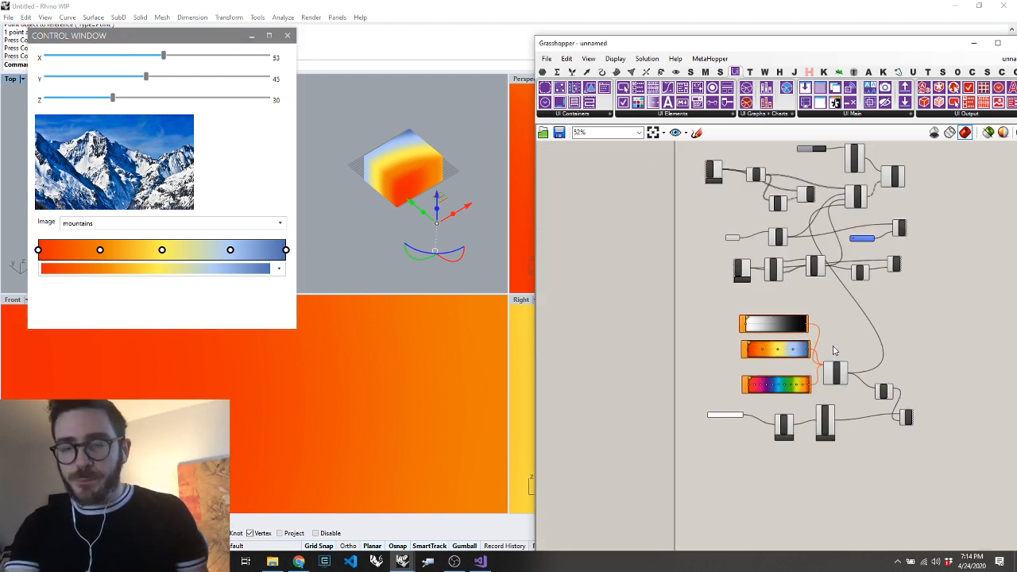
click(481, 215)
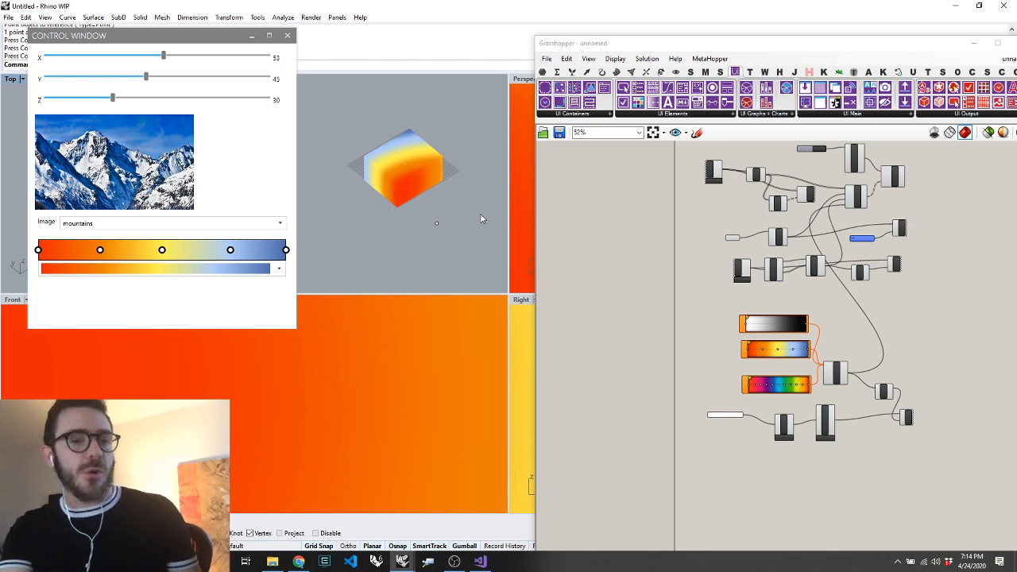
right_click(480, 214)
drag(442, 178, 433, 206)
scroll(813, 450, down, 2)
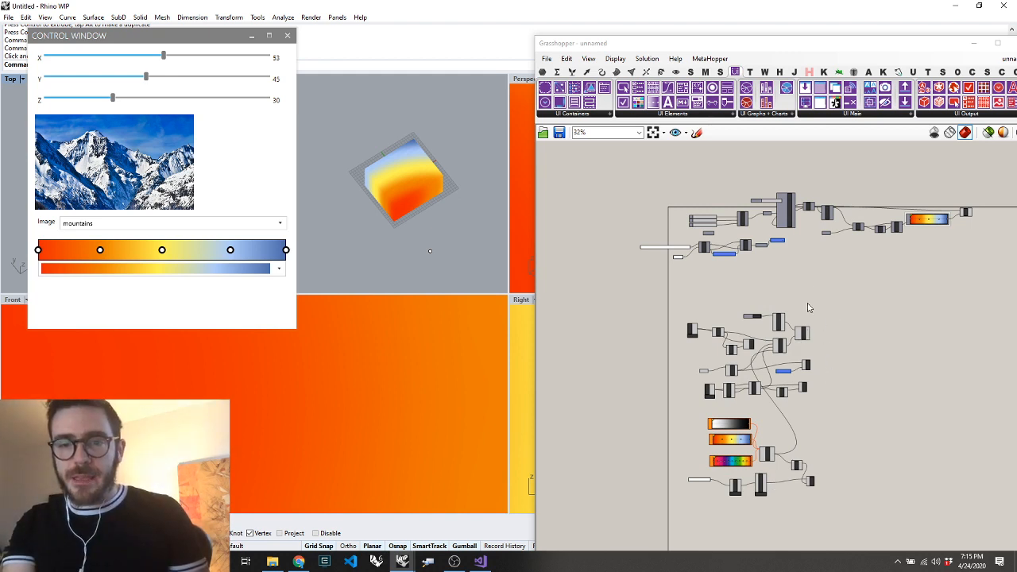
click(853, 318)
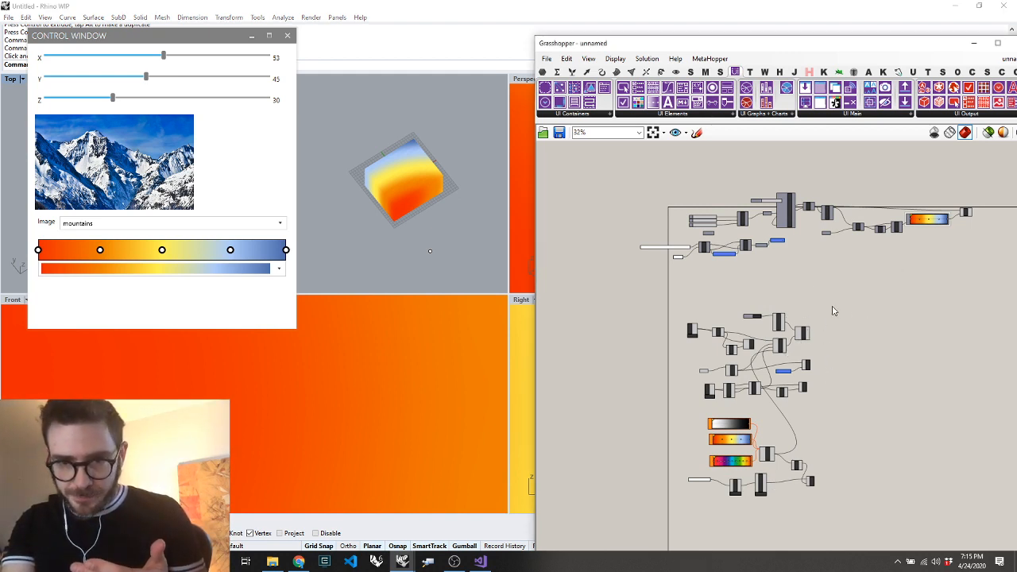
Add a Create 3D View component on the empty canvas below the Entwine component
drag(827, 295, 895, 360)
scroll(895, 362, up, 4)
scroll(874, 356, down, 3)
scroll(850, 351, up, 3)
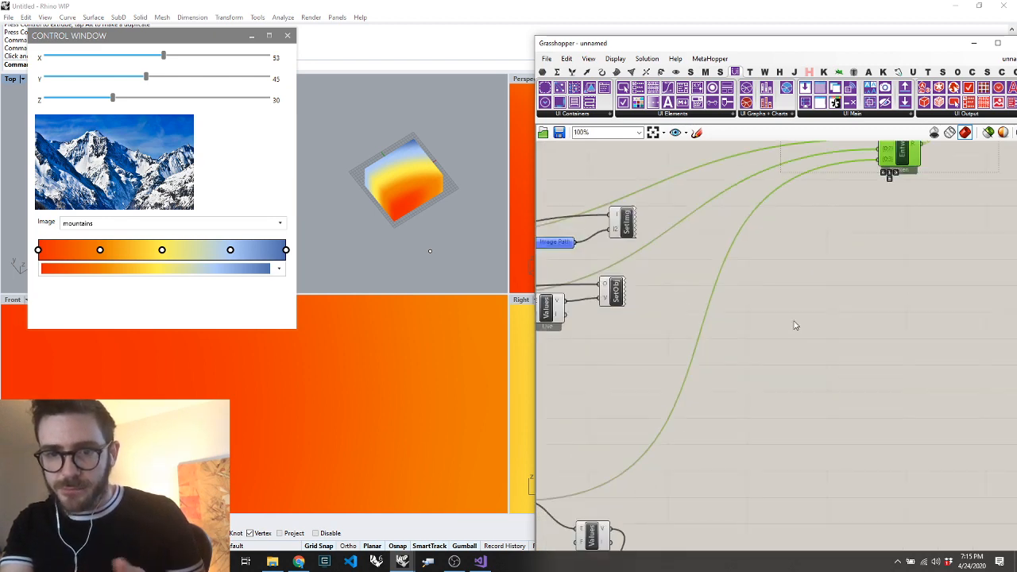
double_click(793, 312)
text(create 3d)
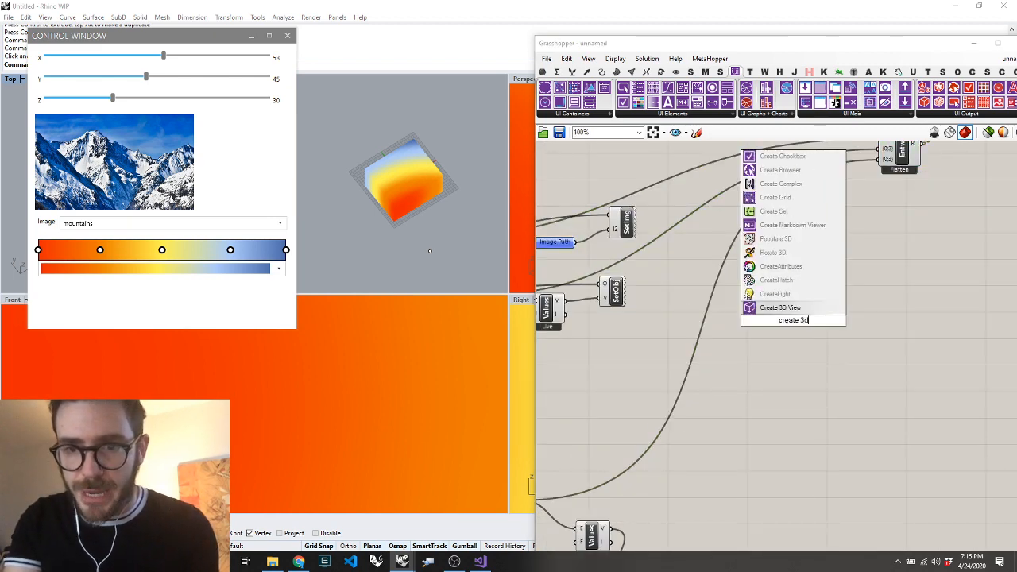
key(Return)
drag(806, 329, 878, 329)
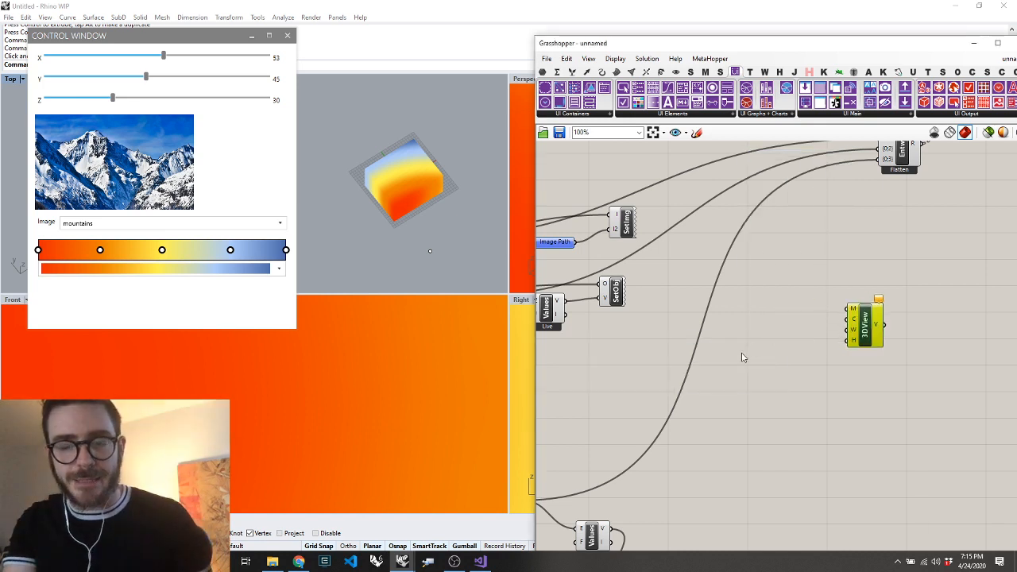
Add a Mesh Box component and connect its mesh output to the 3D View's M input
double_click(767, 350)
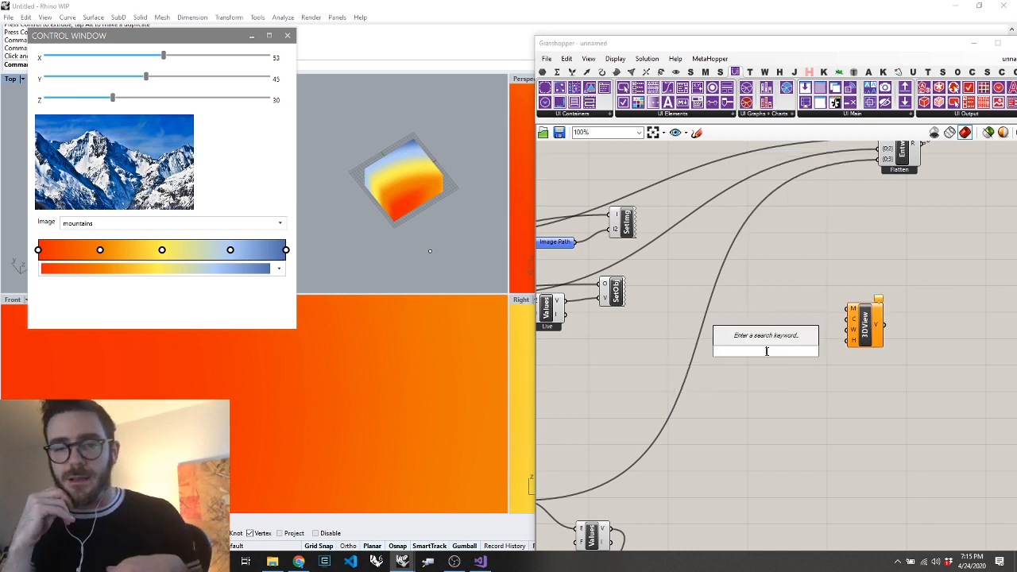
text(mesh sp)
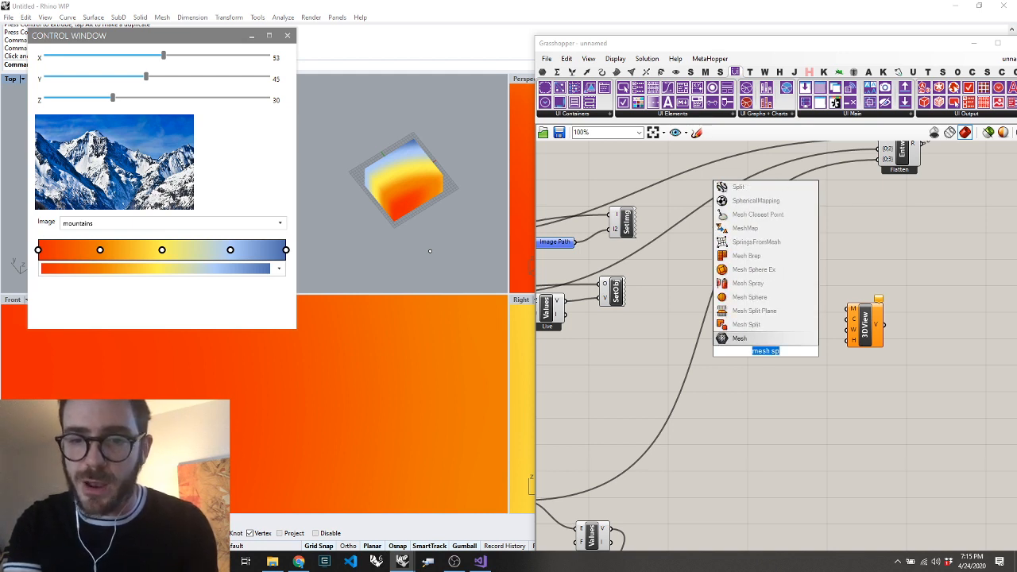
text(mesh box)
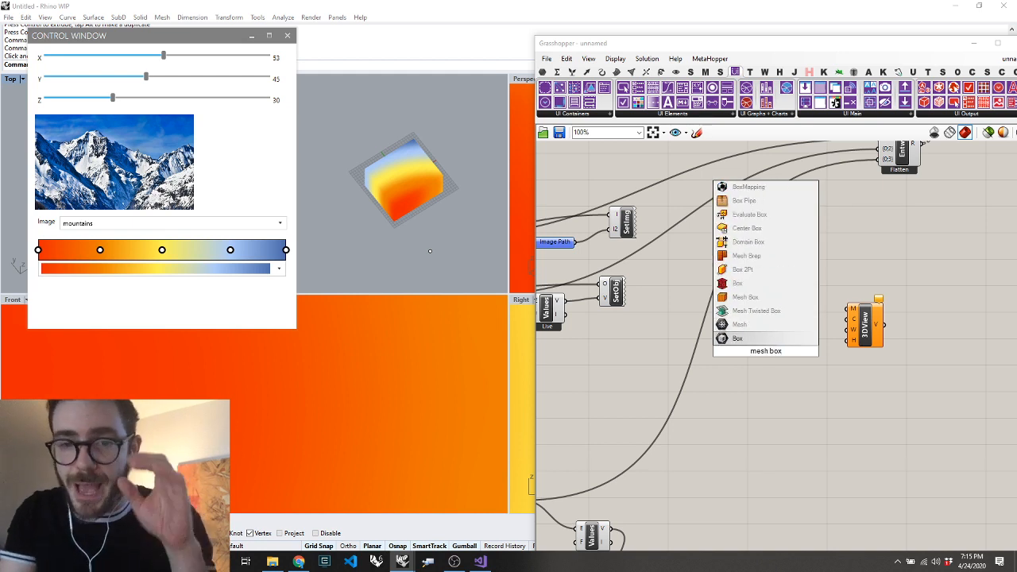
click(758, 298)
drag(785, 351, 849, 308)
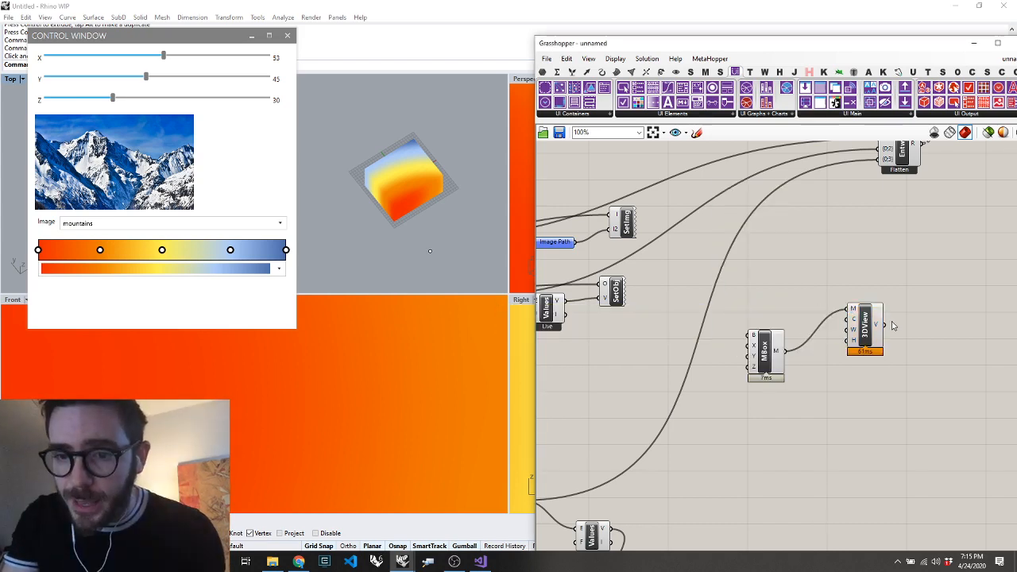
Add a {0;4} input to the Entwine component and connect the 3D View's output to it
scroll(907, 159, up, 5)
click(874, 210)
scroll(874, 222, down, 5)
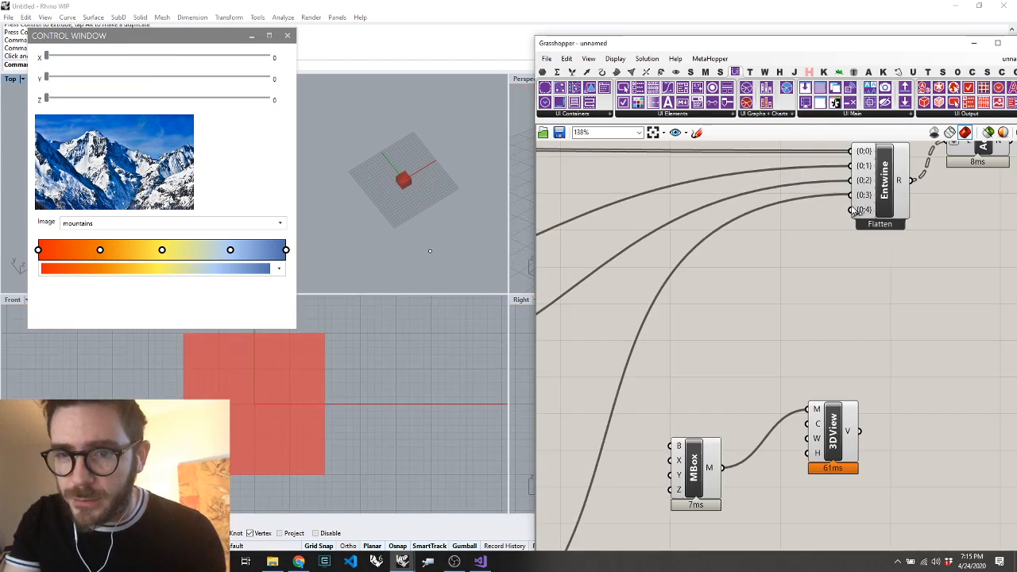
right_click(877, 350)
drag(859, 431, 856, 211)
scroll(765, 445, down, 10)
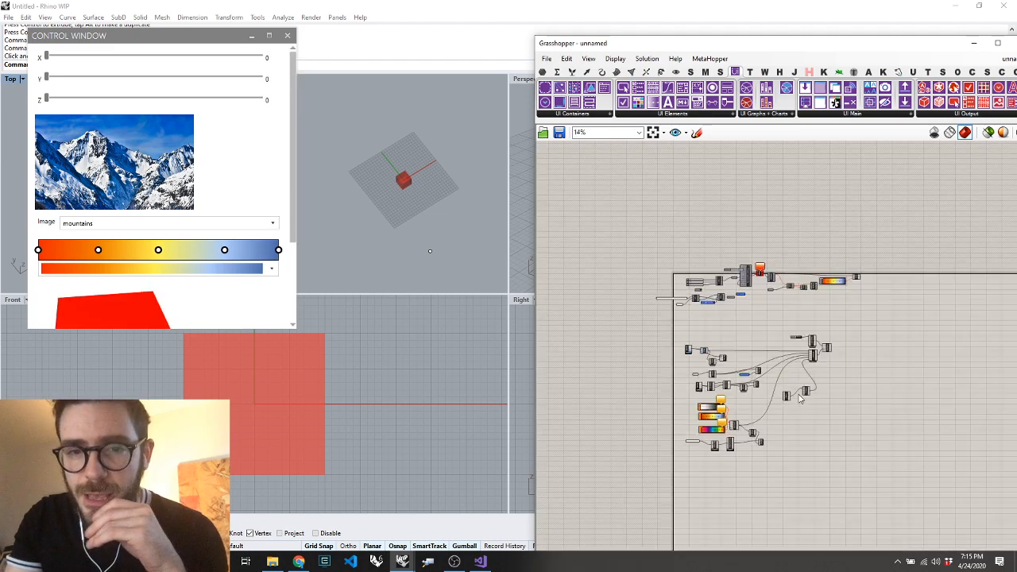
Add a Set Slider component above the slider chain and connect the selected-object component's P output to its S input
scroll(733, 364, up, 10)
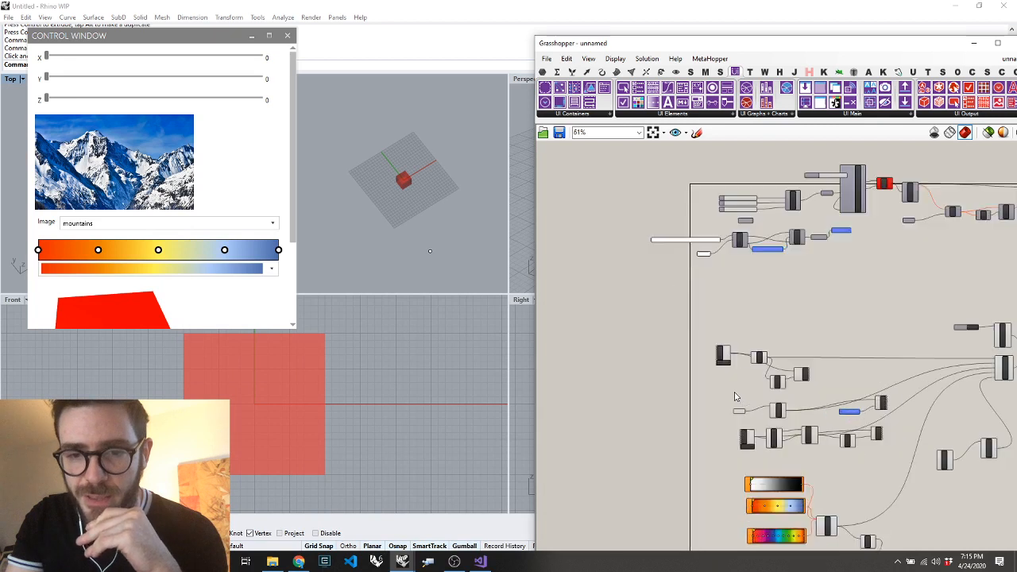
drag(704, 311, 666, 310)
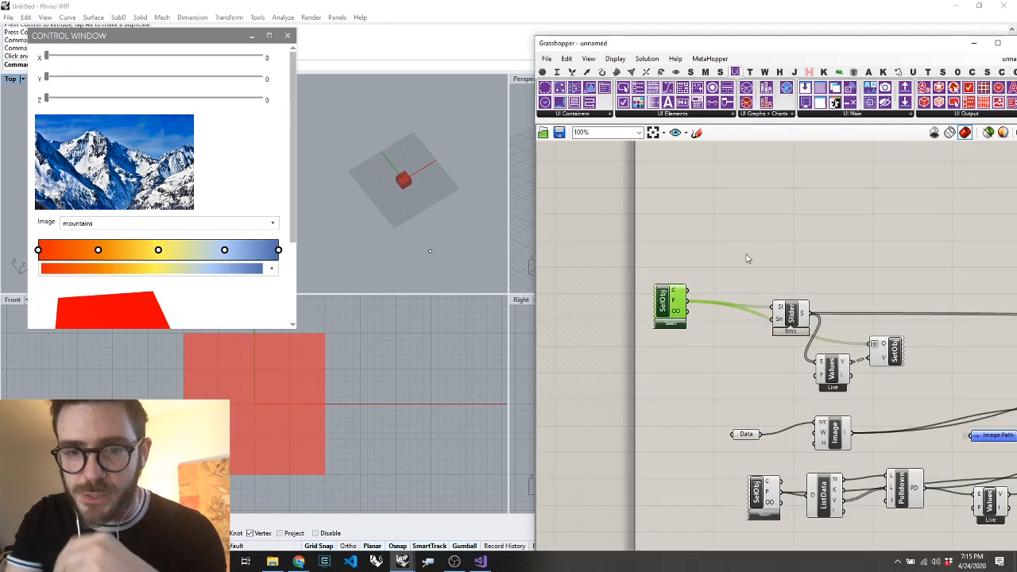
double_click(767, 234)
text(set slider)
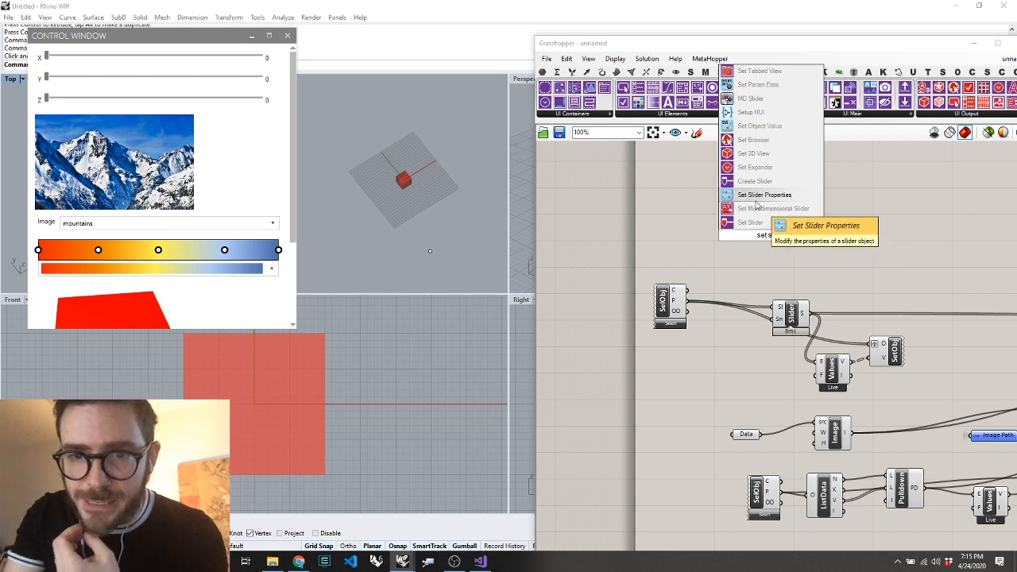
click(751, 222)
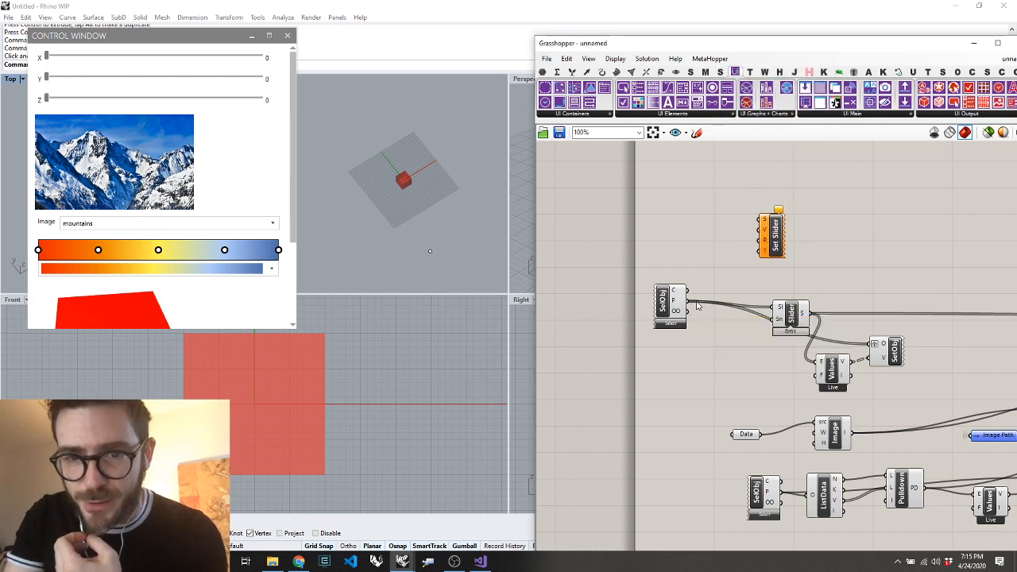
drag(690, 307, 760, 222)
Create a panel containing "1 to 100" and feed it into the Set Slider's range input
double_click(675, 217)
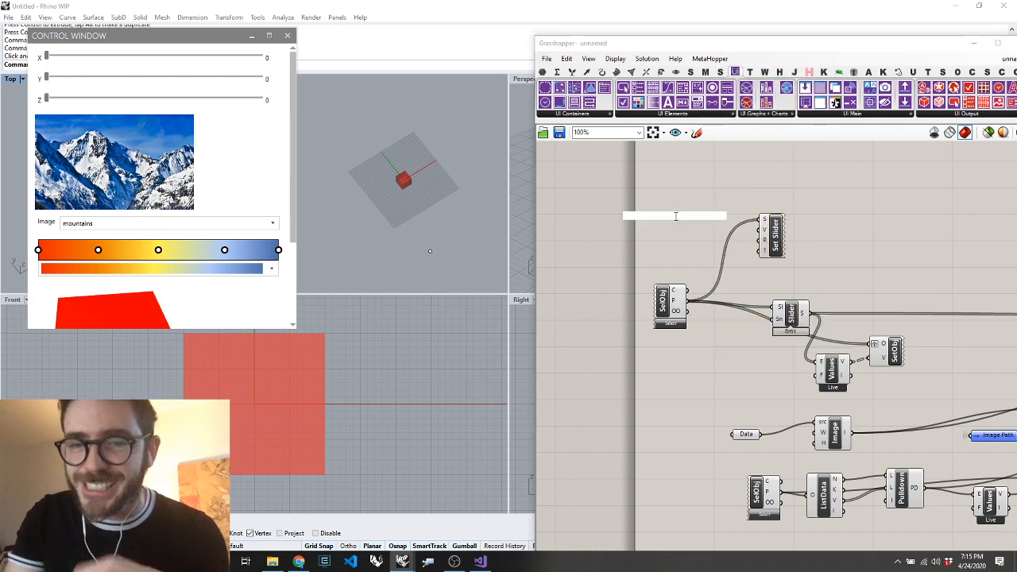
text(")
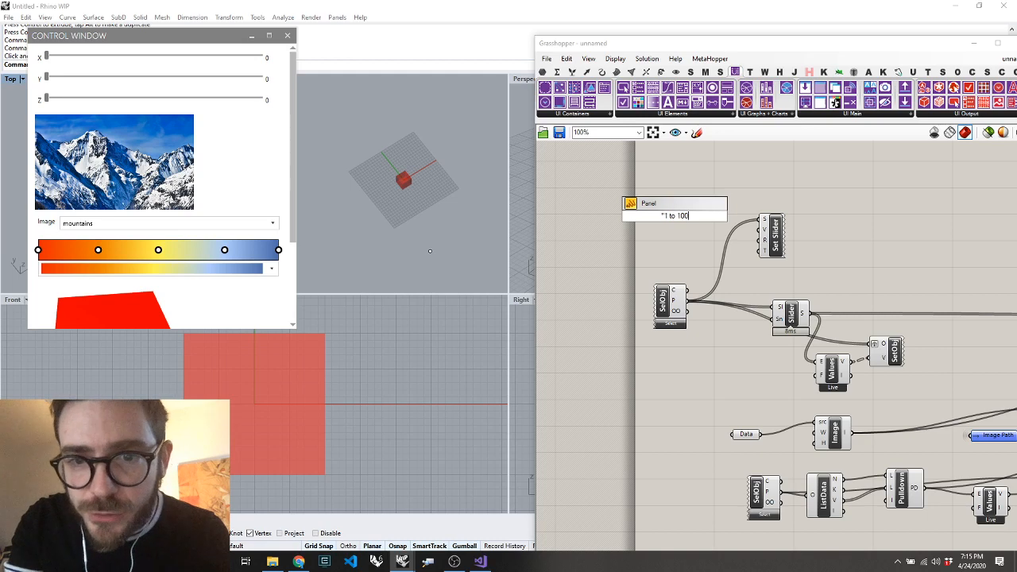
text(1 to 100)
key(Return)
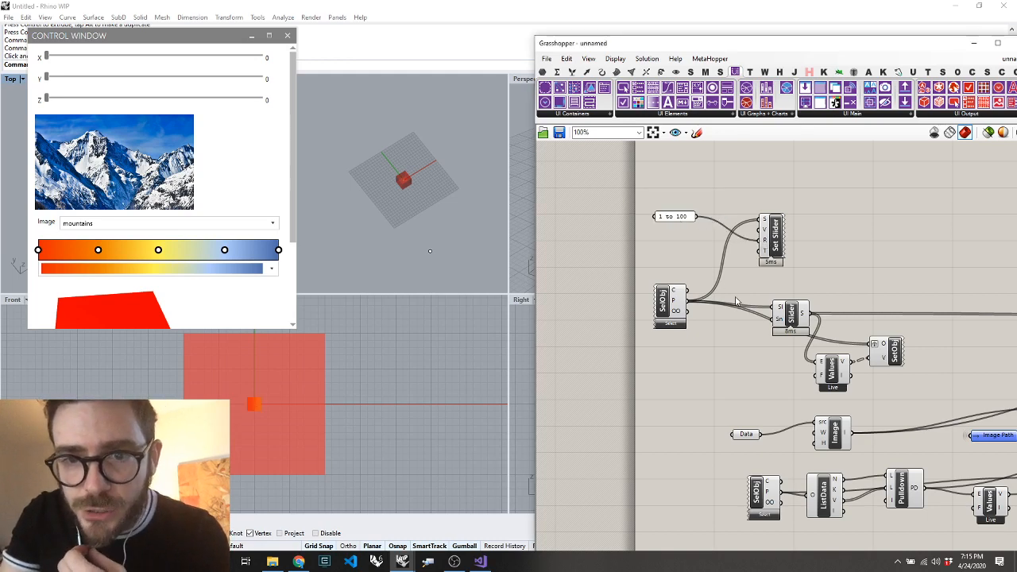
Refresh the selected-object component feeding the sliders and test the control window's X slider at its minimum
scroll(740, 290, down, 5)
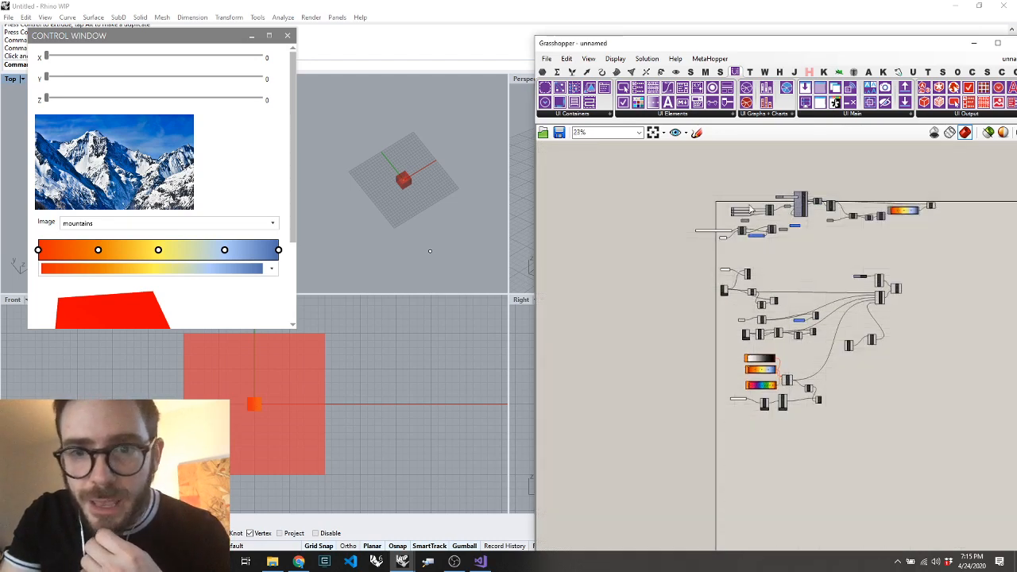
scroll(751, 210, up, 7)
scroll(751, 209, down, 5)
scroll(705, 354, up, 4)
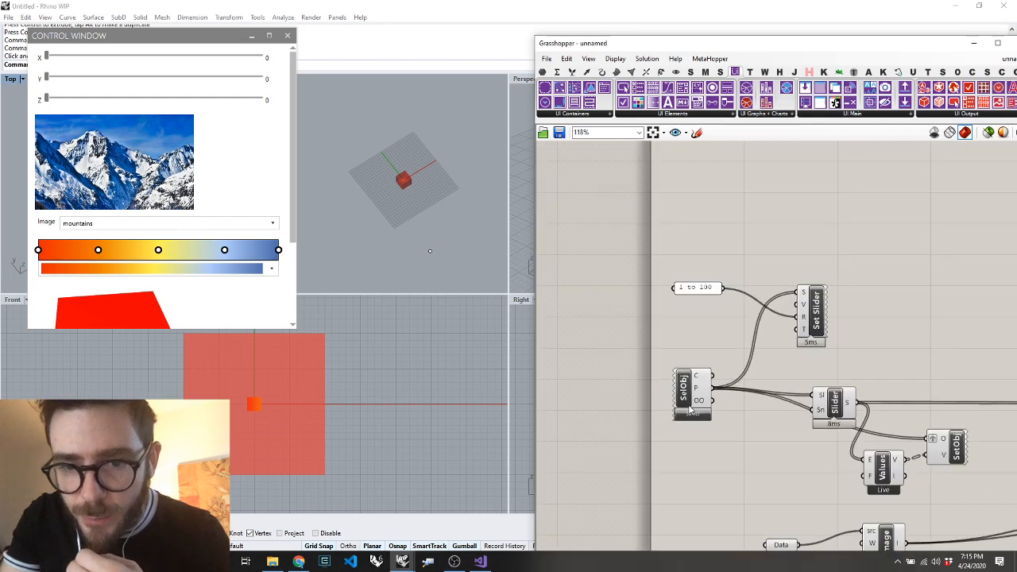
click(691, 401)
right_click(762, 384)
click(795, 414)
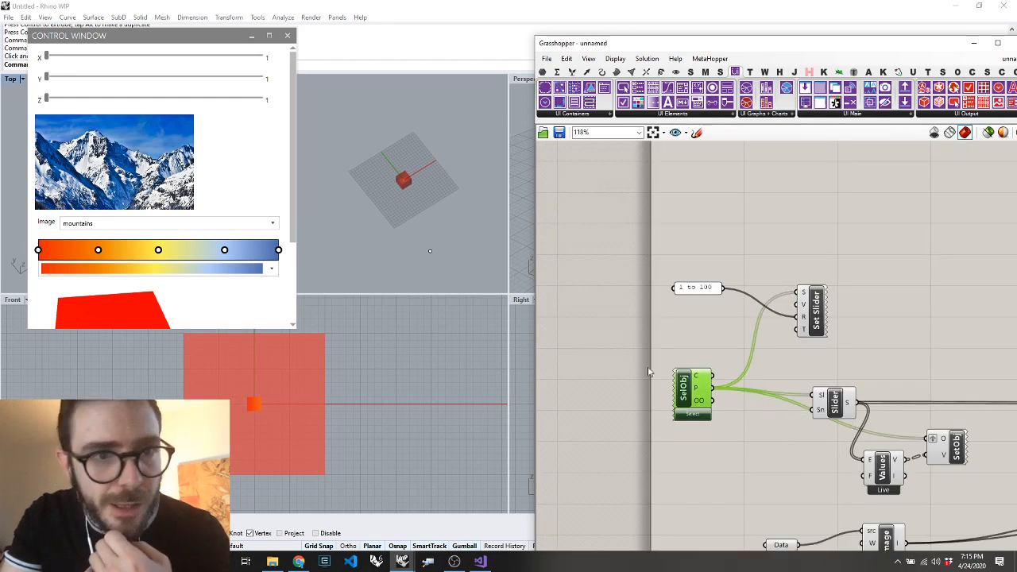
drag(51, 51, 3, 58)
Delete the Set Slider component and its "1 to 100" panel
scroll(824, 347, down, 5)
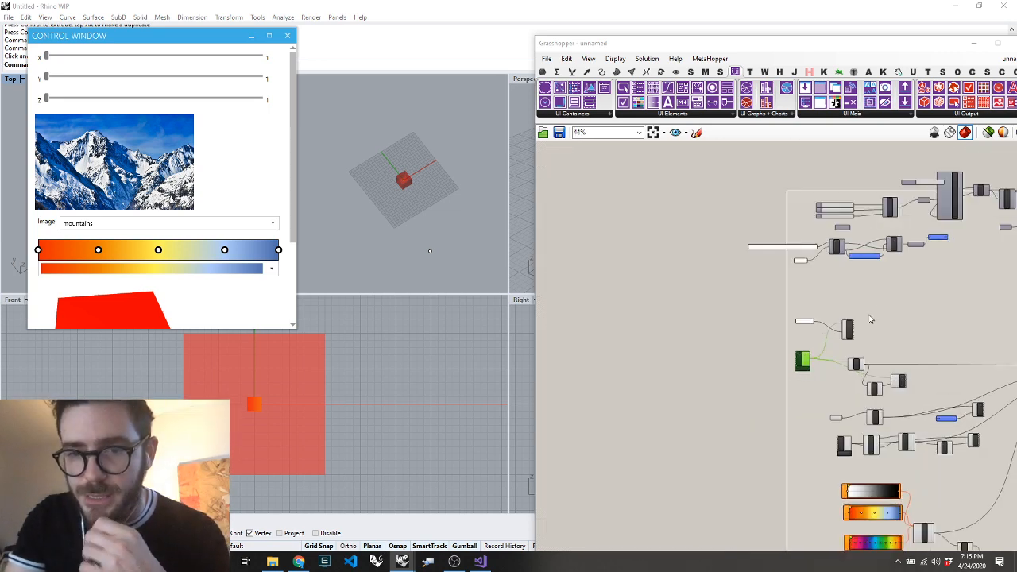
scroll(863, 297, up, 6)
drag(863, 297, 581, 364)
key(Delete)
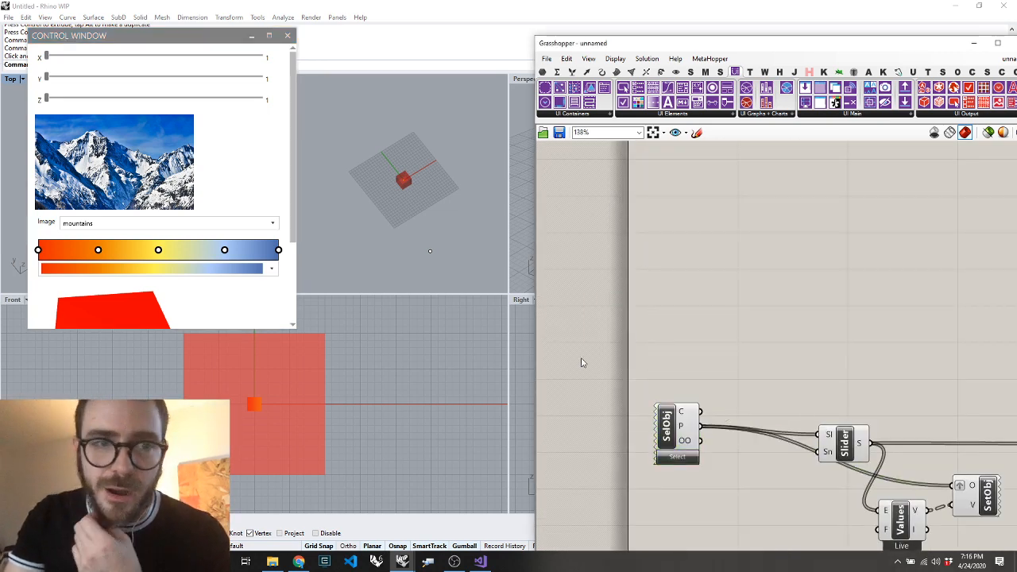
Turn off the Rhino preview of the Mesh Box and 3D View components
scroll(820, 303, down, 6)
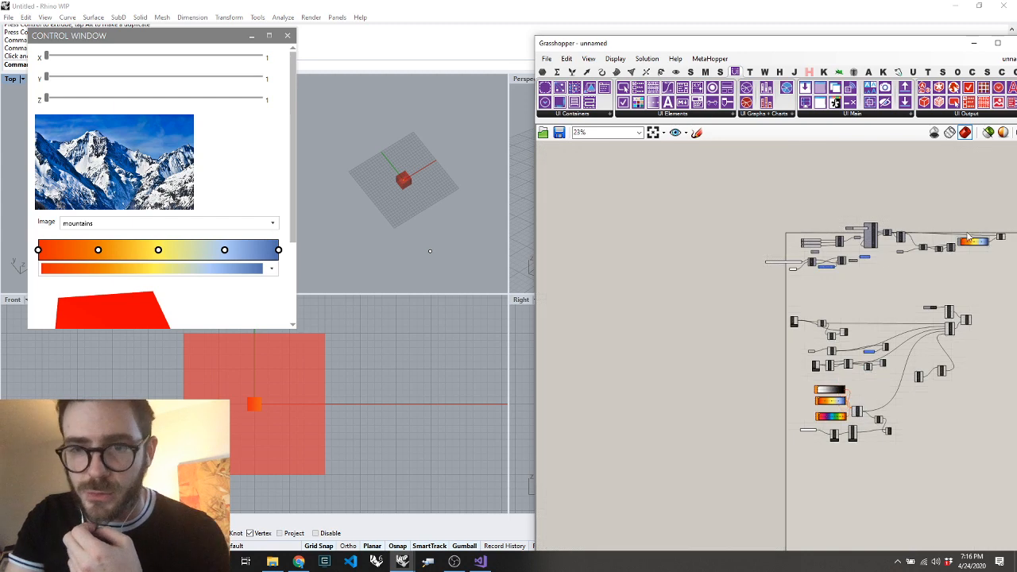
scroll(902, 256, up, 3)
scroll(726, 244, down, 6)
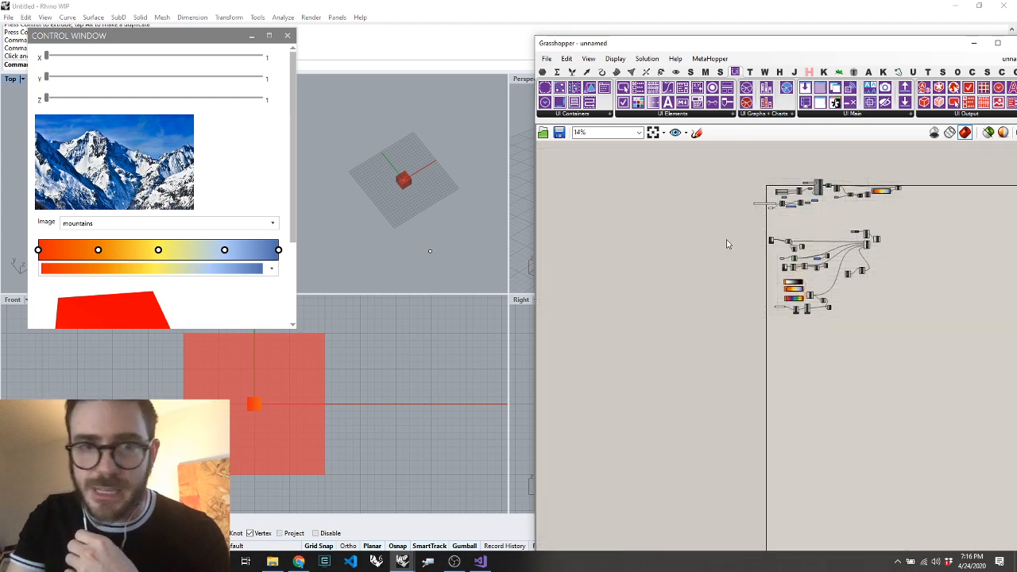
scroll(901, 229, up, 3)
scroll(840, 270, up, 3)
drag(844, 311, 699, 450)
right_click(796, 340)
click(817, 356)
click(857, 344)
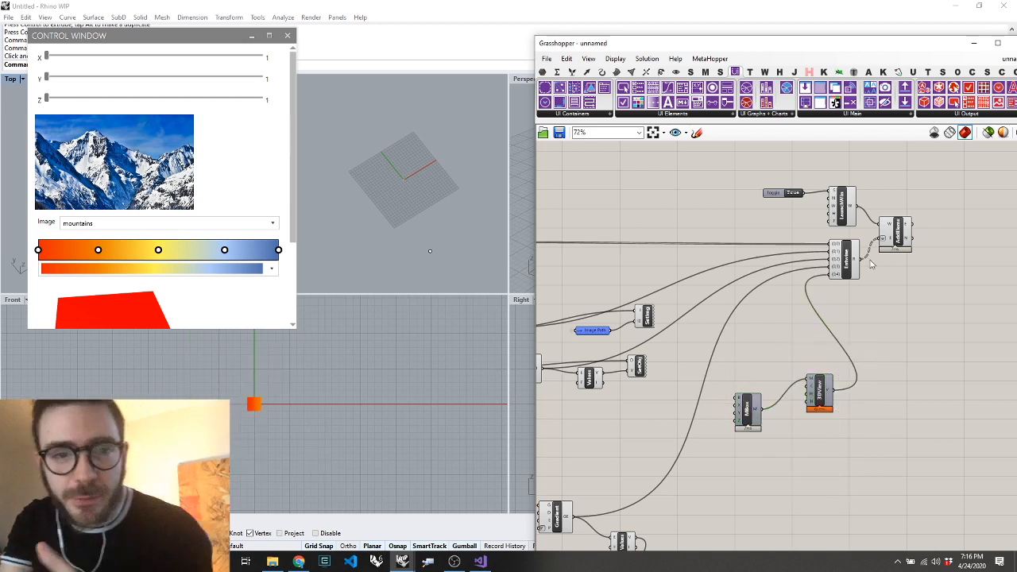
Set the control window's sliders to Z 69, Y 67 and X 86
drag(46, 97, 193, 98)
drag(49, 79, 189, 77)
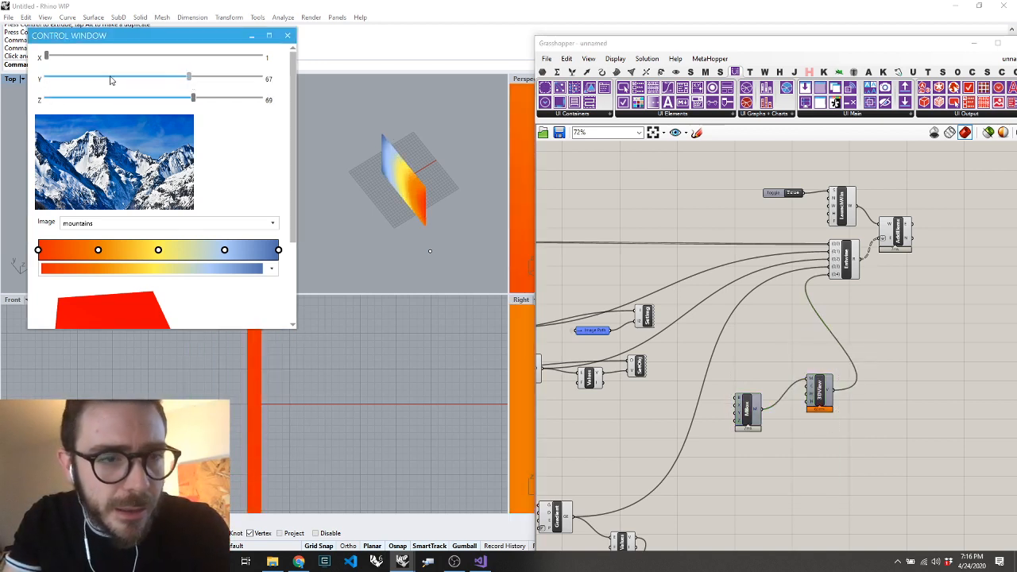
drag(46, 57, 230, 57)
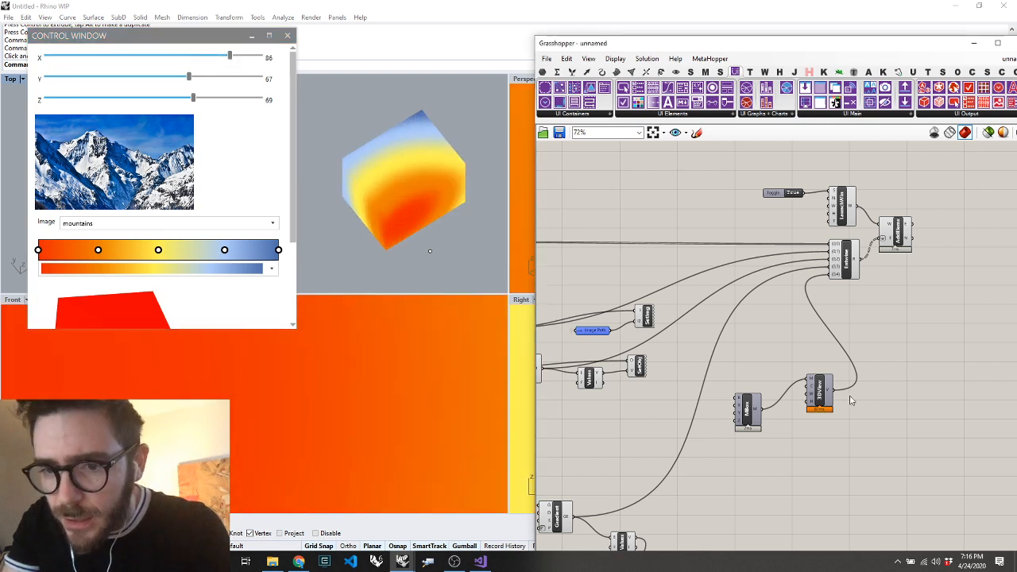
Add a Set 3D View component and connect the 3D View's output to it
double_click(881, 427)
text(set 3d)
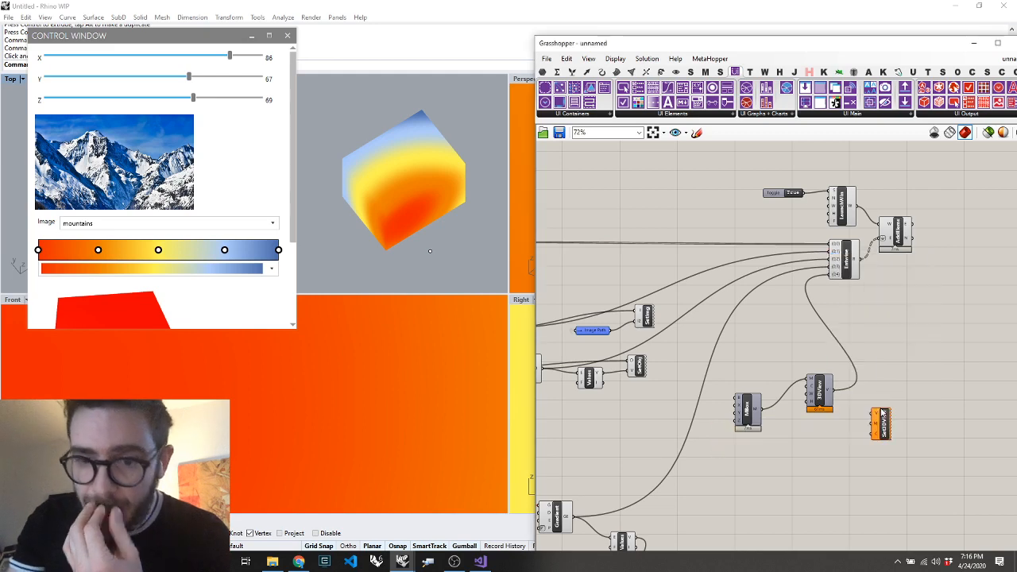
key(Return)
drag(865, 407, 973, 350)
scroll(767, 374, down, 5)
scroll(763, 357, up, 3)
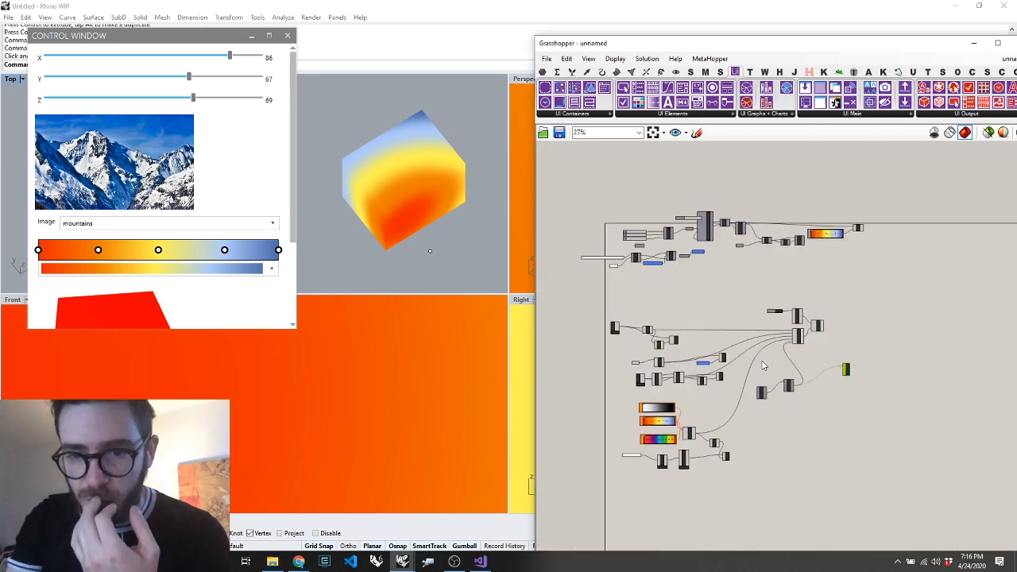
Move the Image Path sender slightly lower and shift the box's Mesh component slightly away from DeMesh
scroll(694, 181, up, 6)
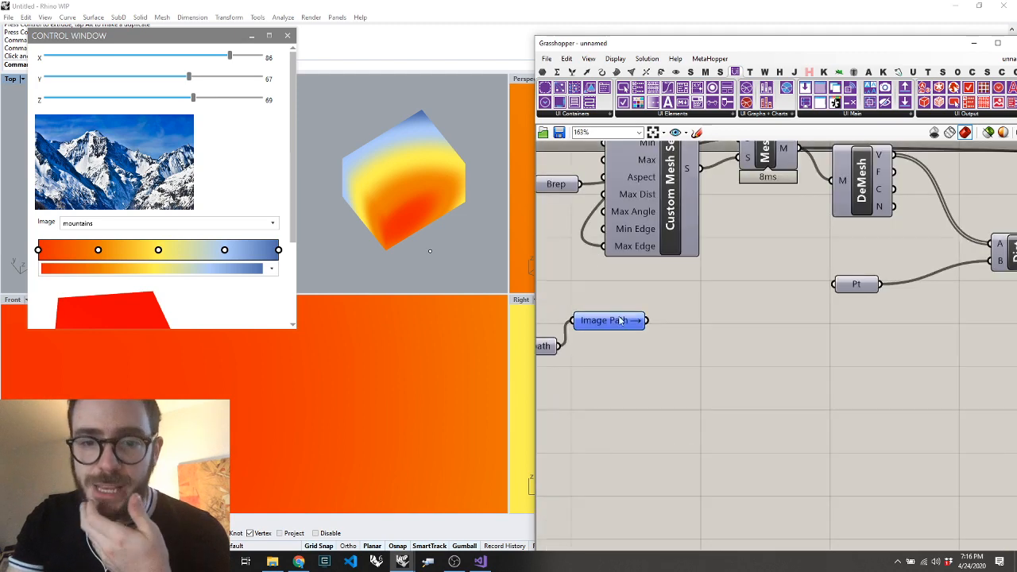
drag(620, 321, 627, 350)
scroll(626, 347, down, 3)
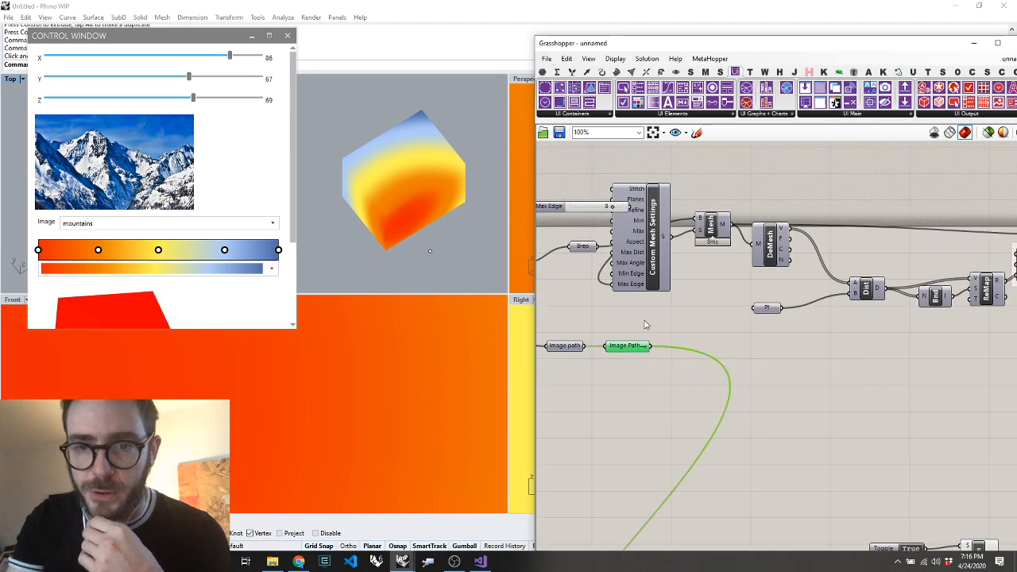
click(732, 324)
drag(712, 226, 702, 227)
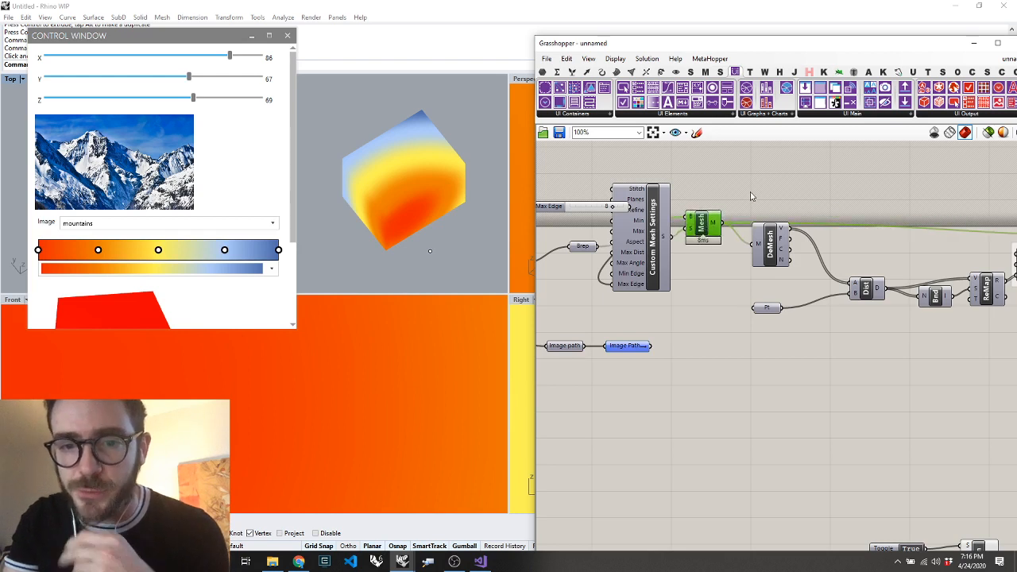
Add a remote sender named "Box Mesh" above the Mesh component and connect the mesh output to it
double_click(743, 187)
text(set)
key(BackSpace)
text(n)
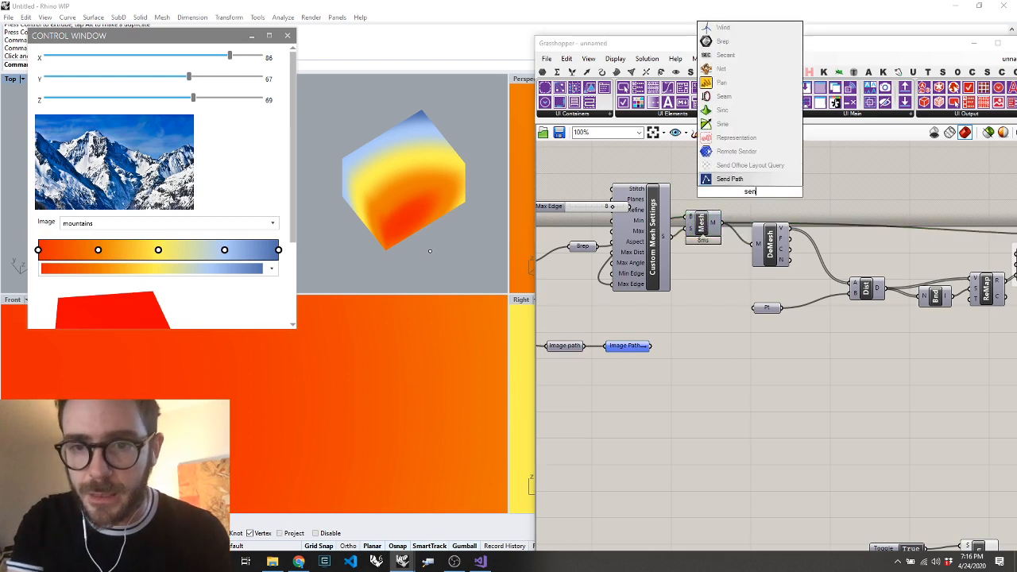
text(d=Box Mes)
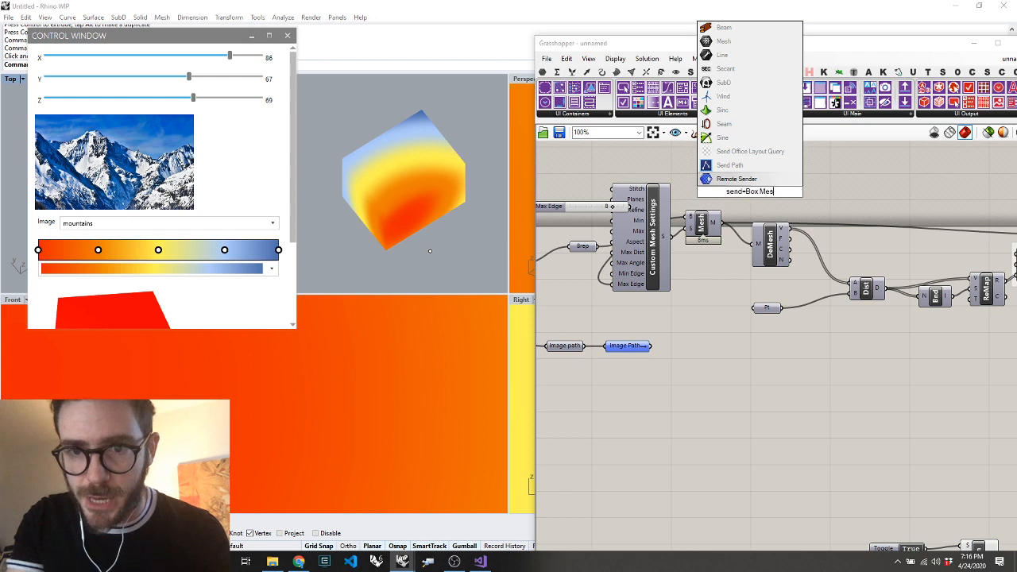
text(h)
key(Return)
drag(744, 180, 733, 190)
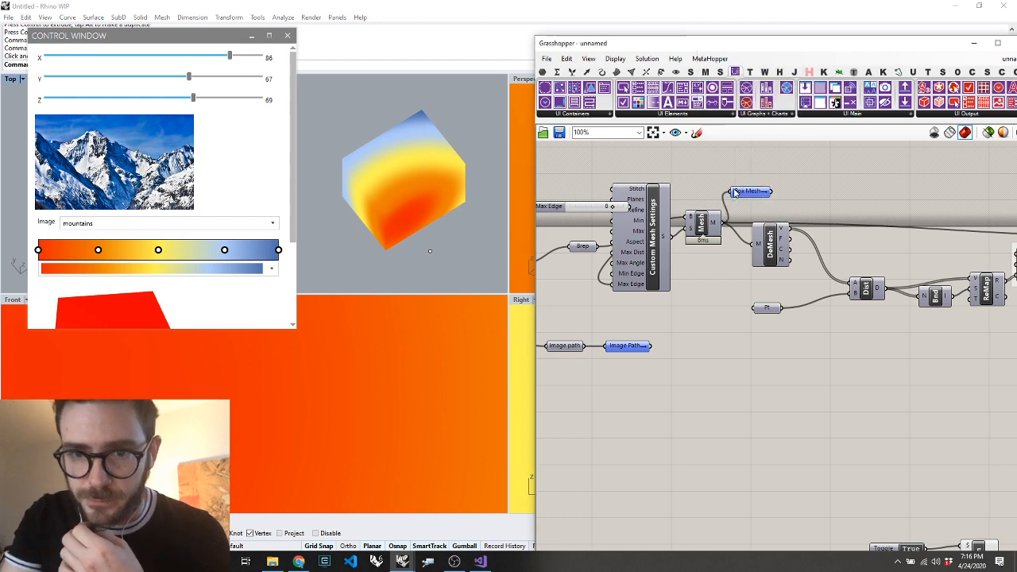
Add a remote receiver for the Box Mesh key between the 3D View and Set 3D View components
scroll(732, 189, down, 8)
scroll(824, 363, up, 6)
double_click(692, 189)
text(rec)
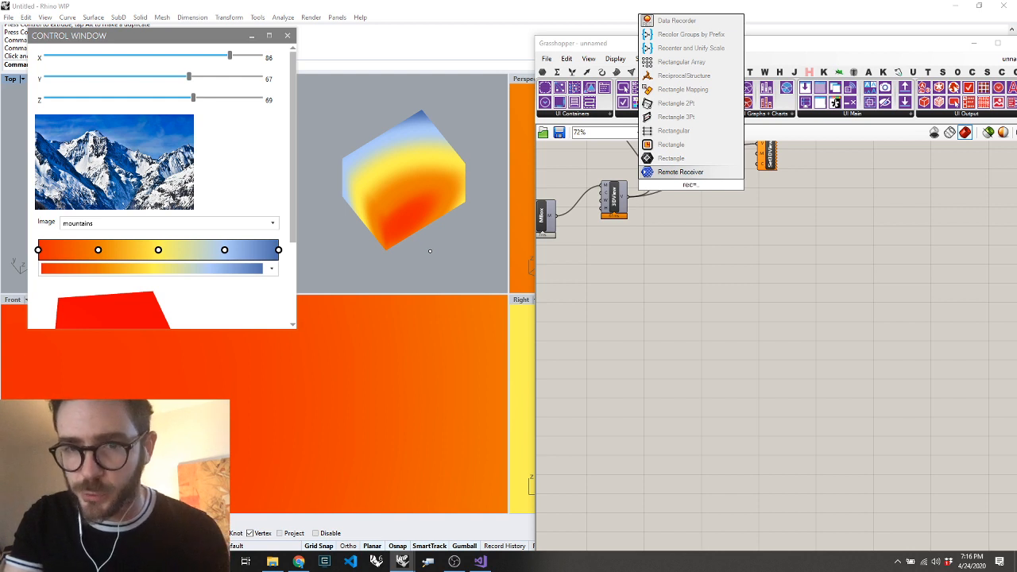
click(687, 172)
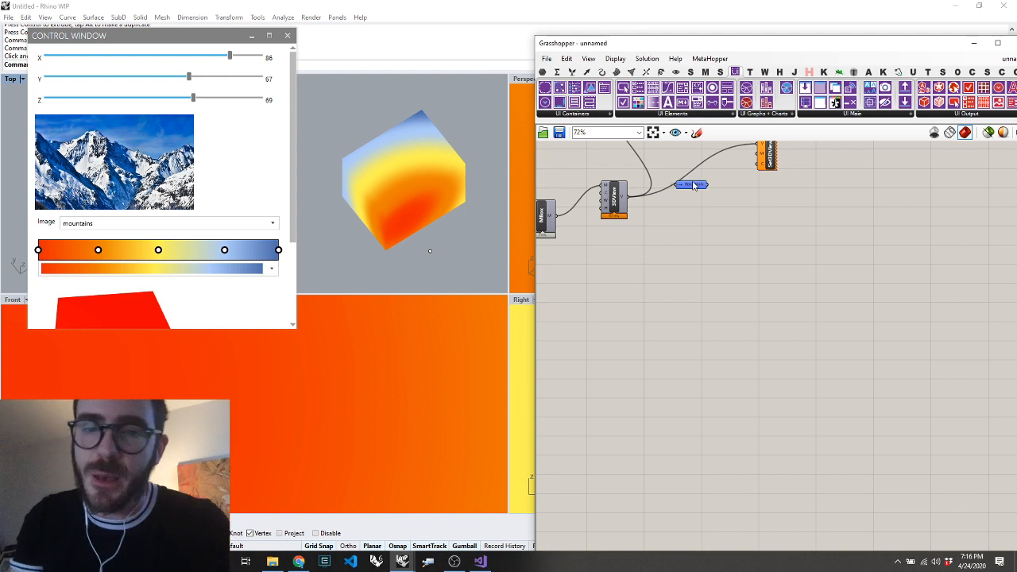
double_click(686, 230)
text(rem)
key(Return)
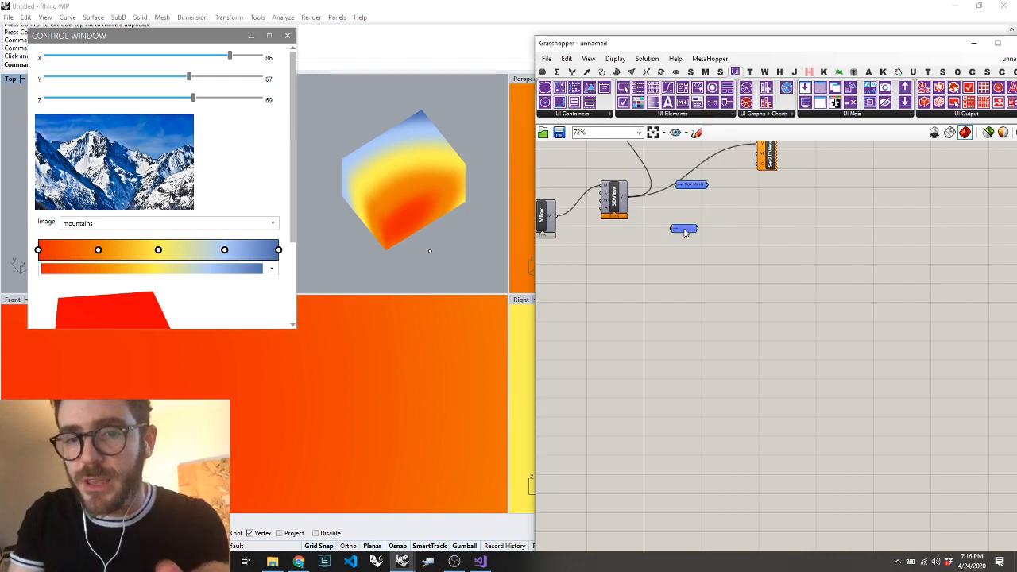
right_click(685, 229)
mouse_move(795, 306)
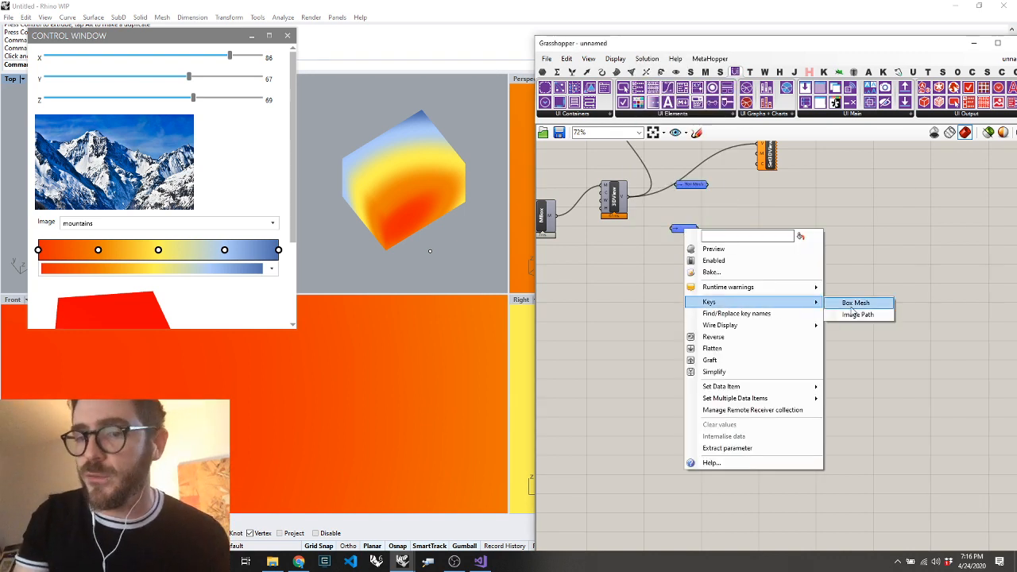
click(852, 308)
drag(697, 231, 706, 204)
key(Delete)
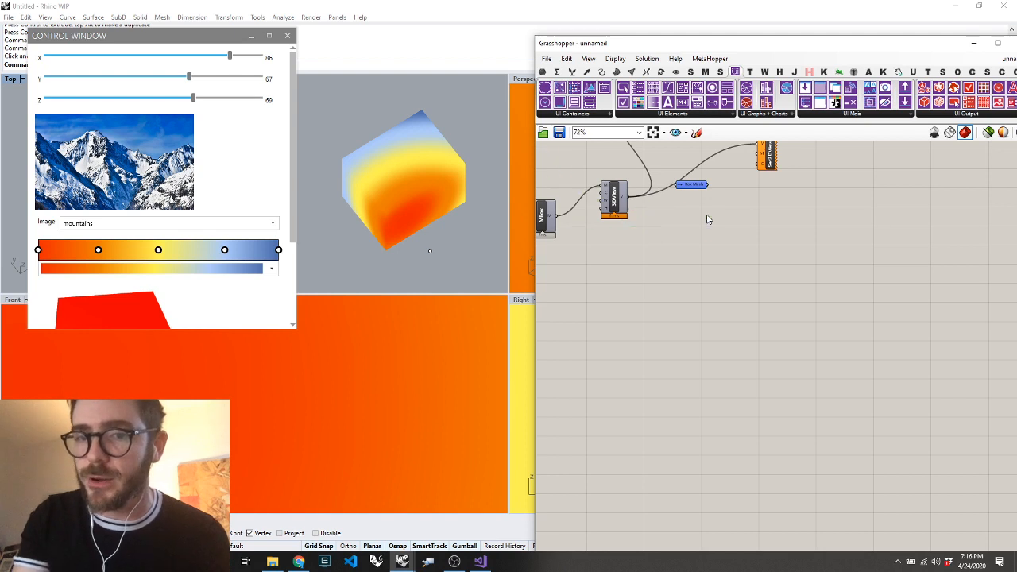
Move Set 3D View beside the Box Mesh receiver and connect the receiver to its M input
click(693, 184)
drag(755, 163, 752, 185)
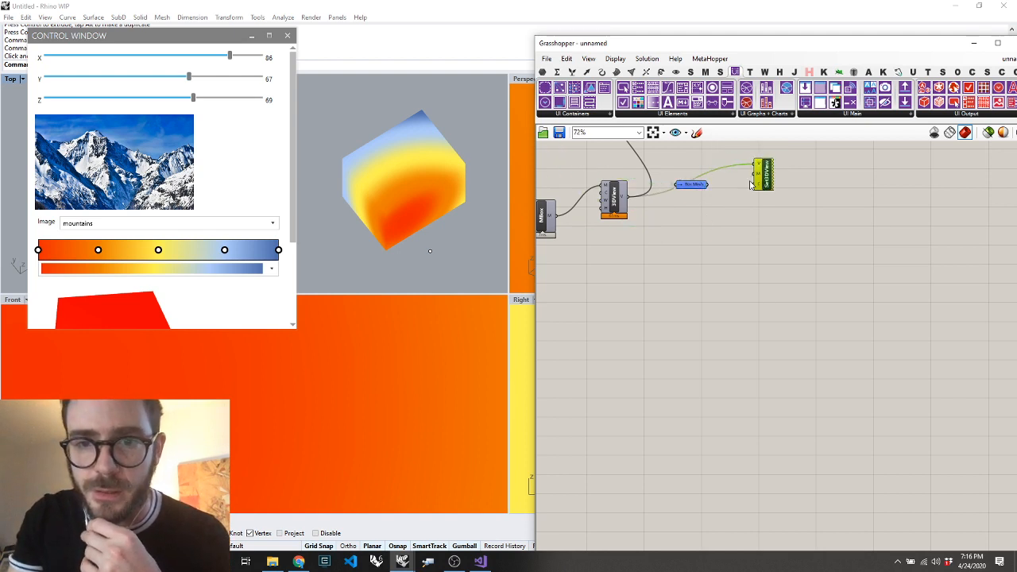
click(707, 229)
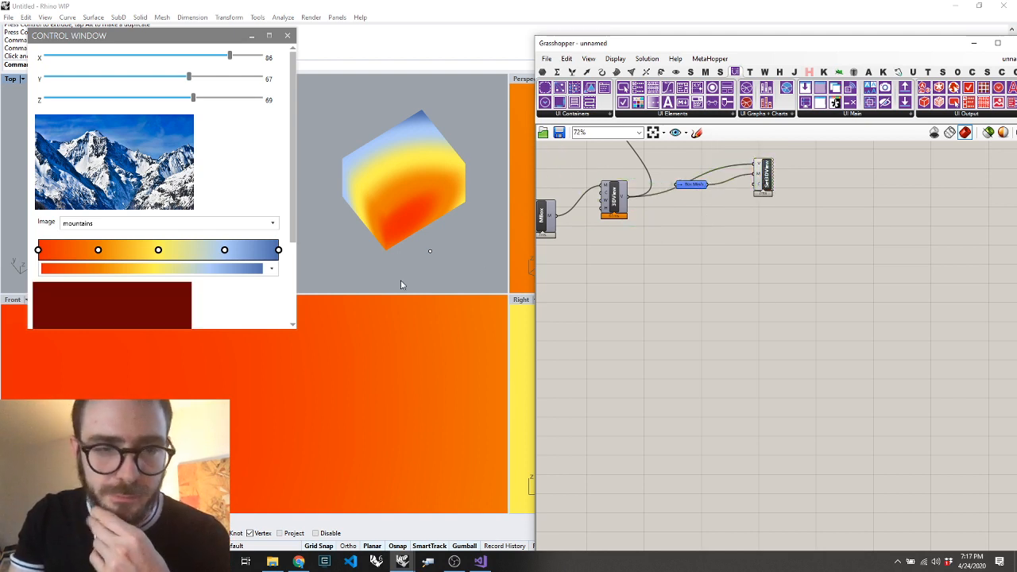
Enlarge the control window to reveal the whole 3D view and set the Y slider to 77
click(295, 323)
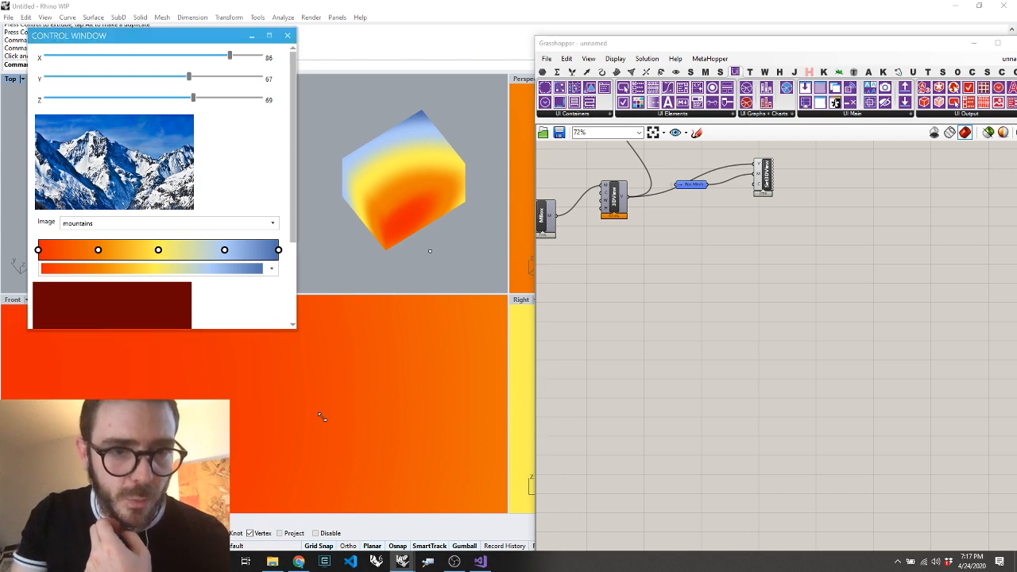
drag(294, 321, 321, 418)
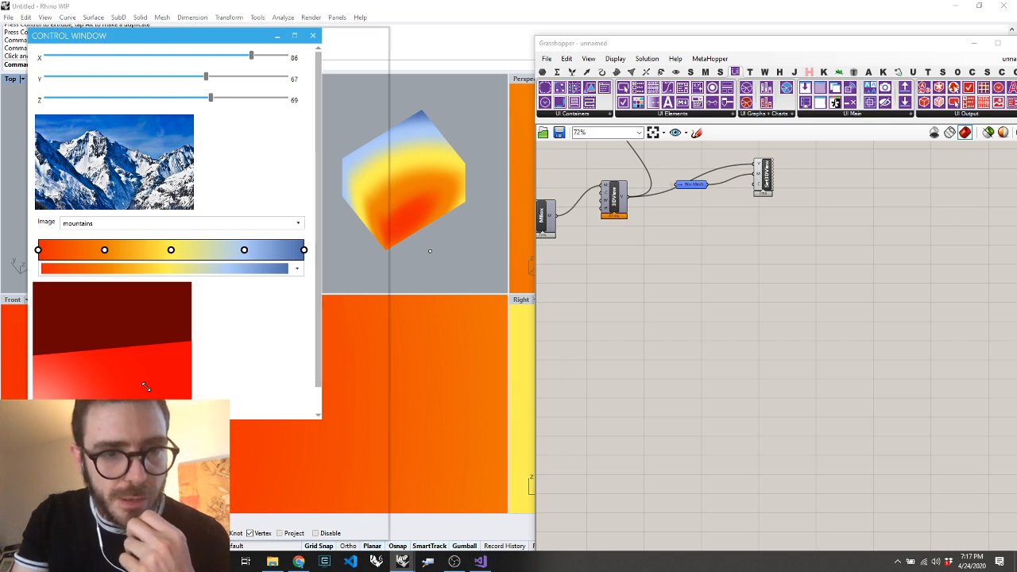
right_drag(116, 378, 168, 368)
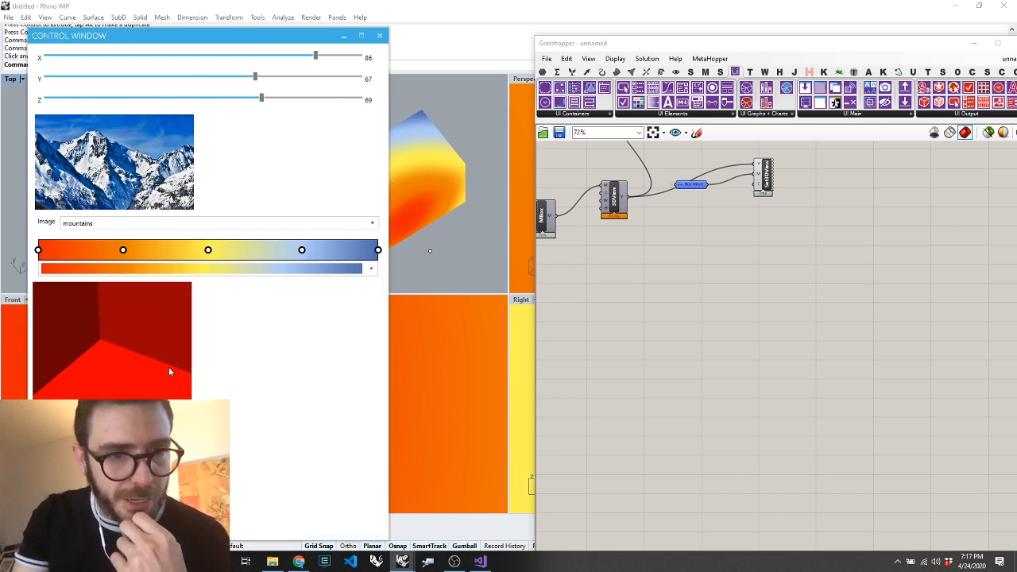
scroll(168, 368, down, 5)
scroll(145, 382, up, 3)
scroll(146, 381, up, 5)
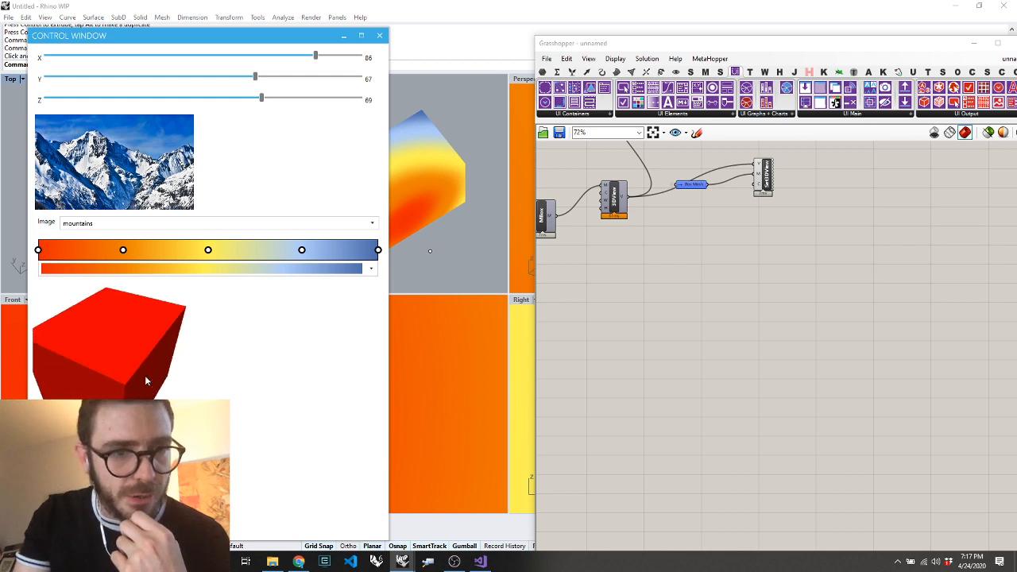
scroll(146, 382, down, 1)
drag(255, 79, 288, 104)
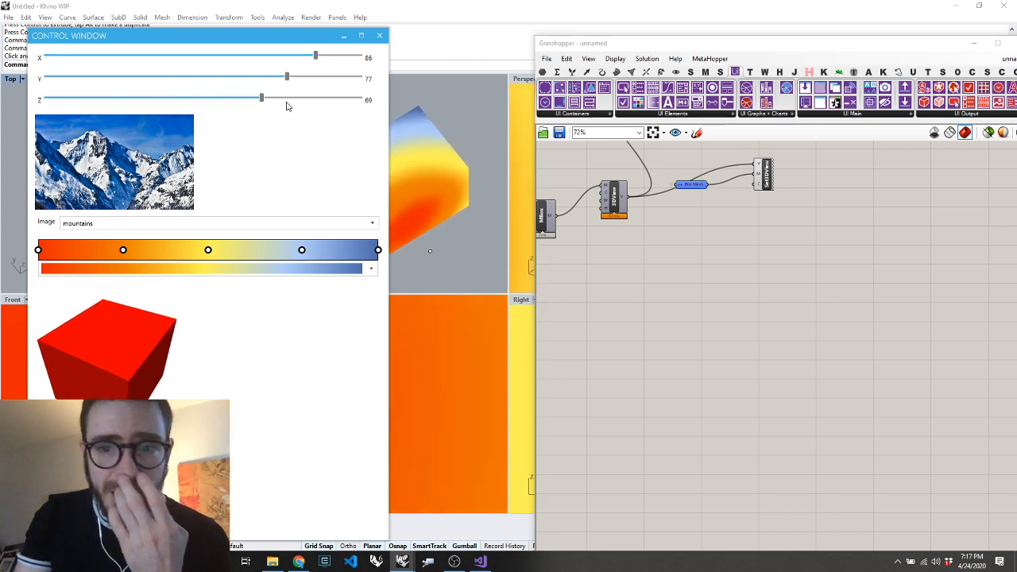
Try to move the Box Mesh sender next to the mesh colouring component and feed it from that component's output
scroll(683, 417, down, 9)
scroll(682, 383, up, 2)
scroll(672, 330, up, 2)
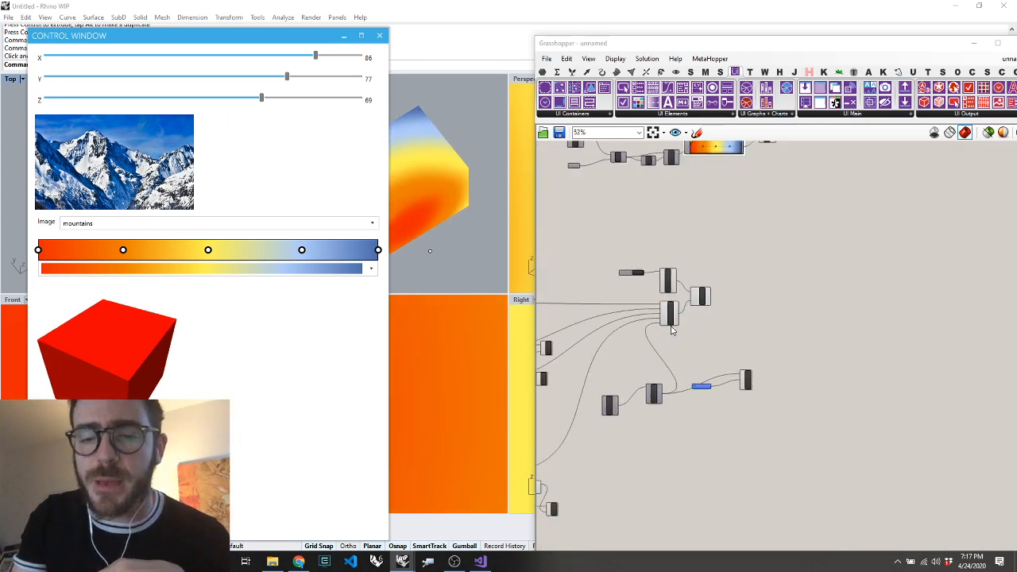
scroll(716, 258, up, 1)
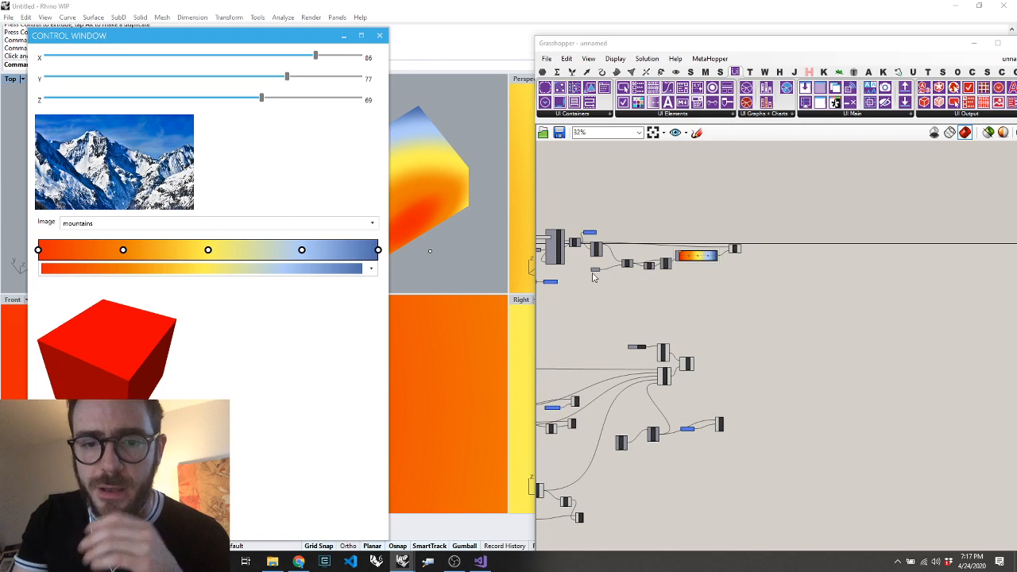
scroll(588, 239, up, 3)
scroll(588, 237, down, 3)
drag(587, 233, 736, 248)
scroll(758, 242, up, 6)
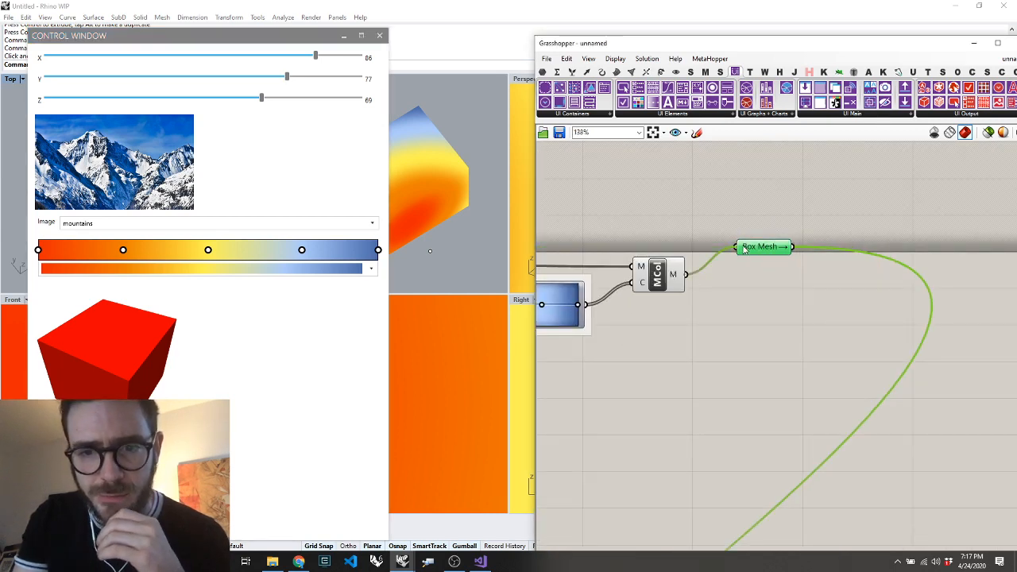
scroll(735, 271, down, 3)
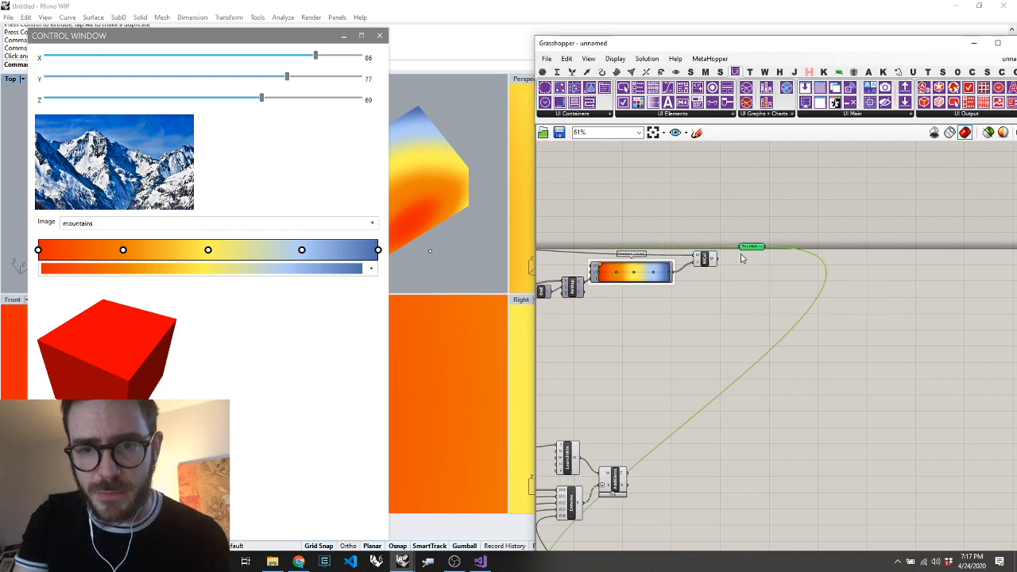
mouse_move(749, 248)
mouse_down()
mouse_move(504, 233)
mouse_move(403, 247)
mouse_move(705, 213)
mouse_move(745, 235)
mouse_up()
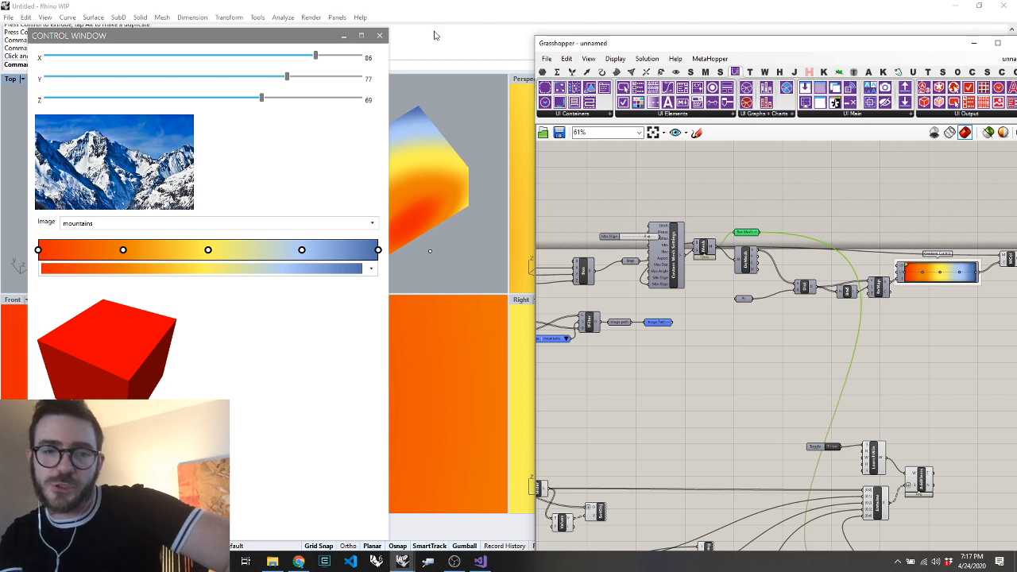
Choose the multicolour spectrum preset for the gradient in the control window
scroll(454, 170, up, 2)
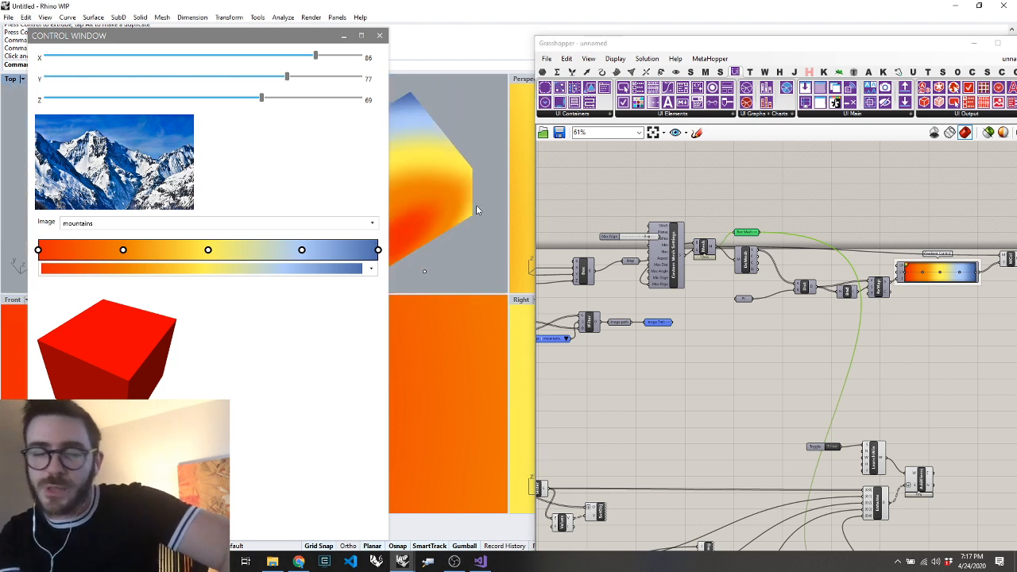
click(340, 271)
click(292, 311)
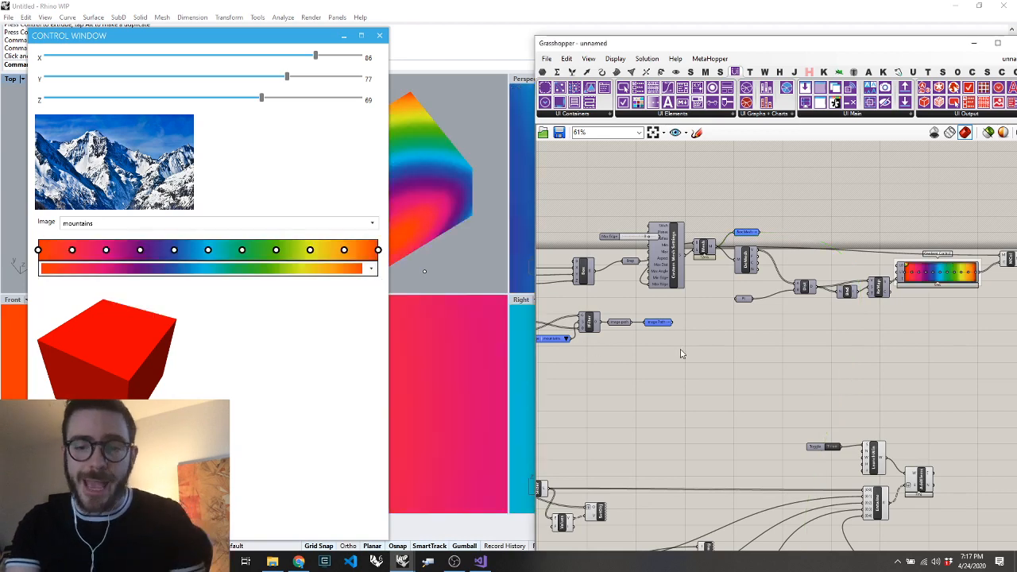
Add a Create Color Picker component below the gradient components
scroll(772, 230, down, 3)
scroll(773, 231, down, 3)
scroll(834, 338, up, 2)
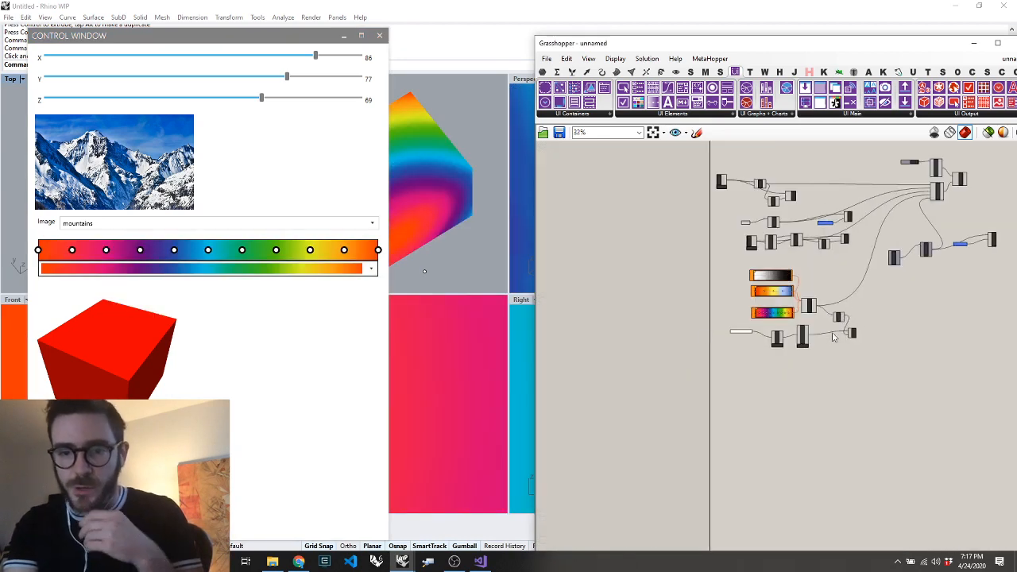
double_click(791, 376)
text(color pick)
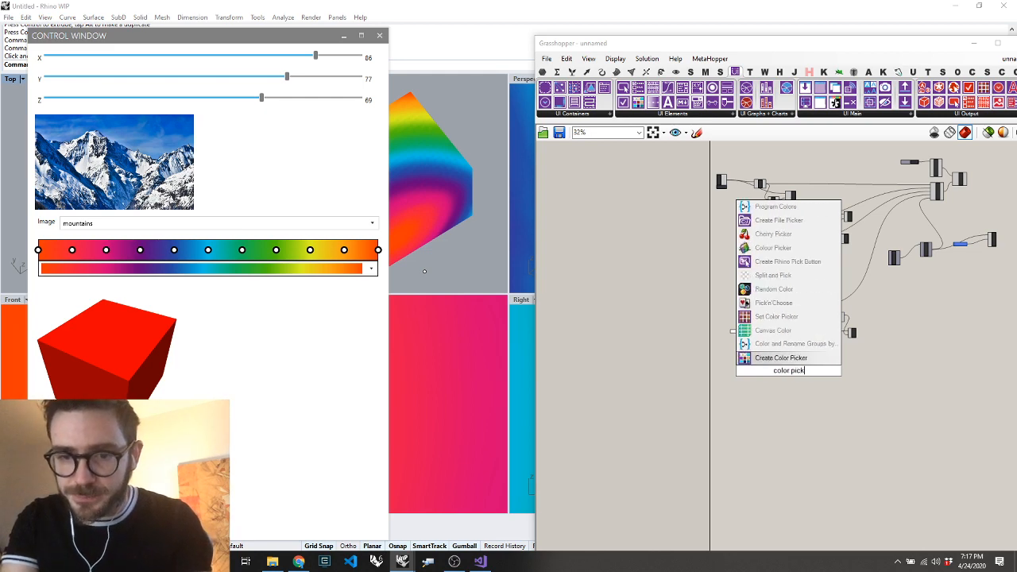
key(Return)
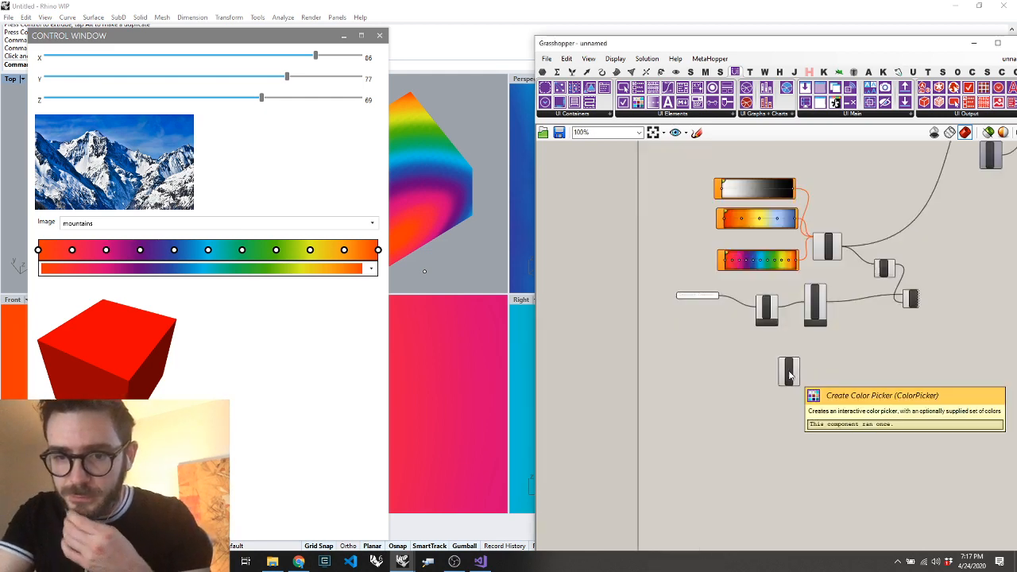
Add a (0;5) input to the flattened Entwine component and connect the color picker's output to it
scroll(787, 373, up, 3)
scroll(828, 367, down, 3)
scroll(922, 225, up, 5)
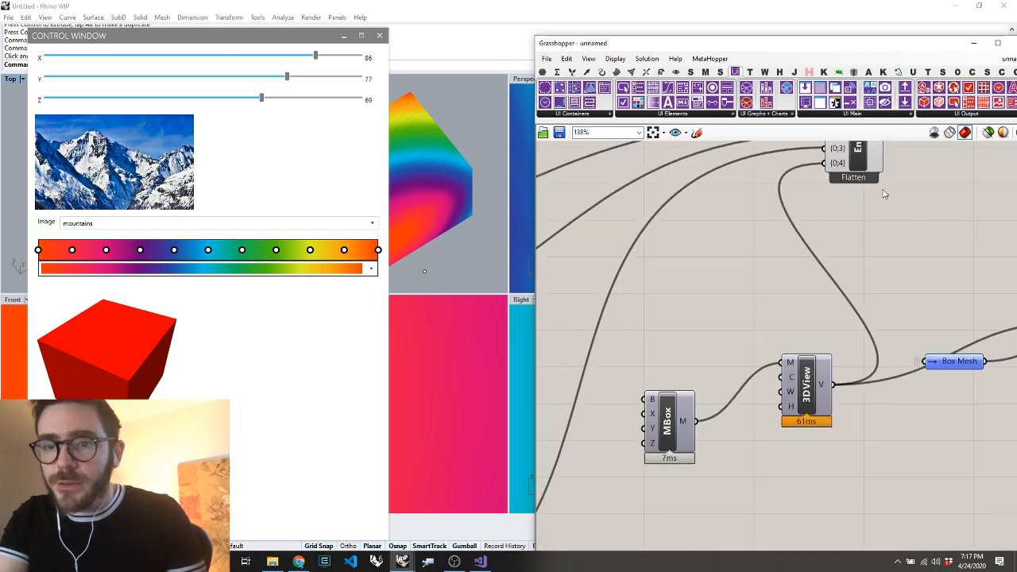
scroll(843, 171, down, 4)
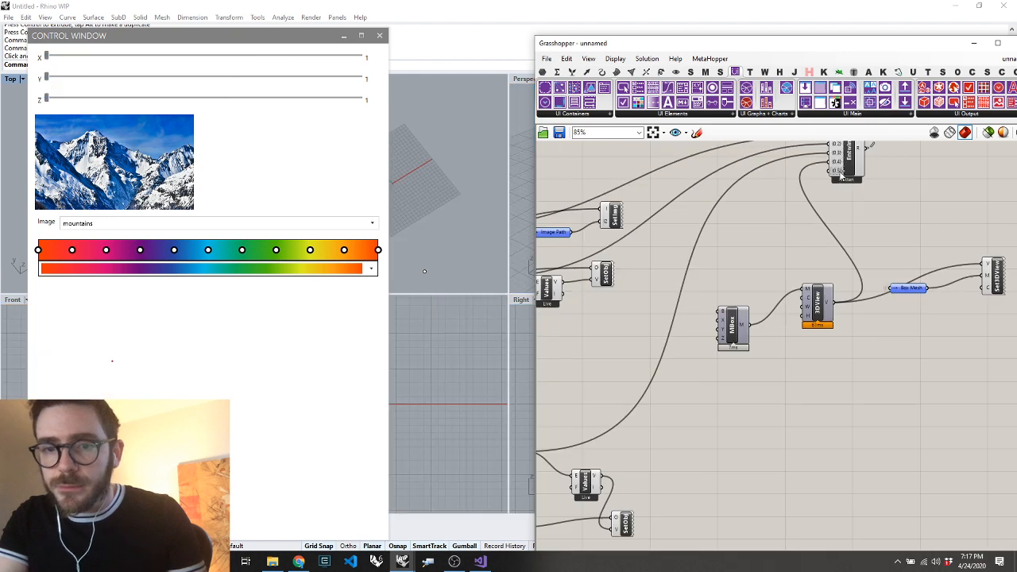
scroll(831, 176, down, 2)
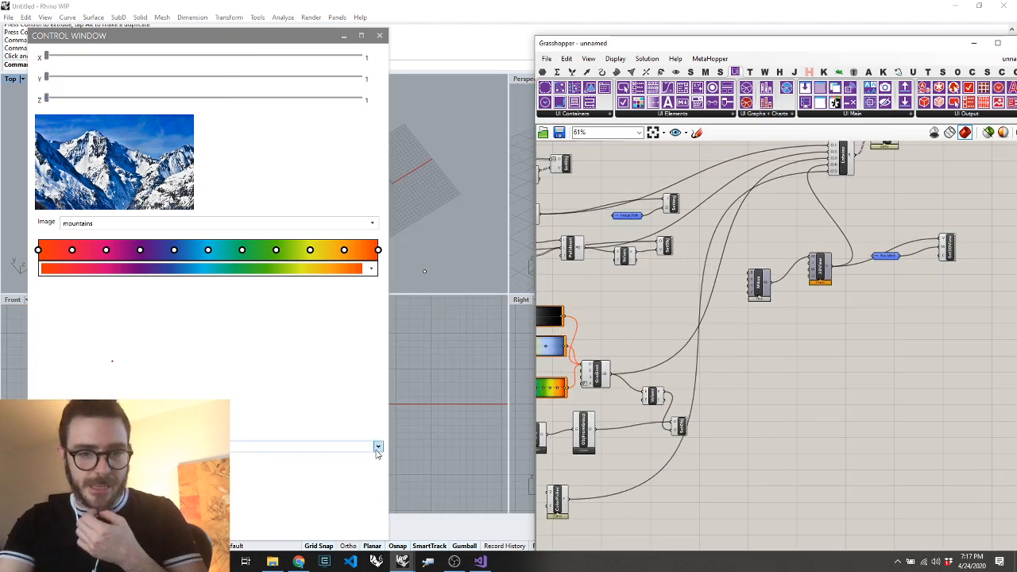
Choose bright green in the control window's color picker and move the Color Picker component above the mesh box component
click(377, 448)
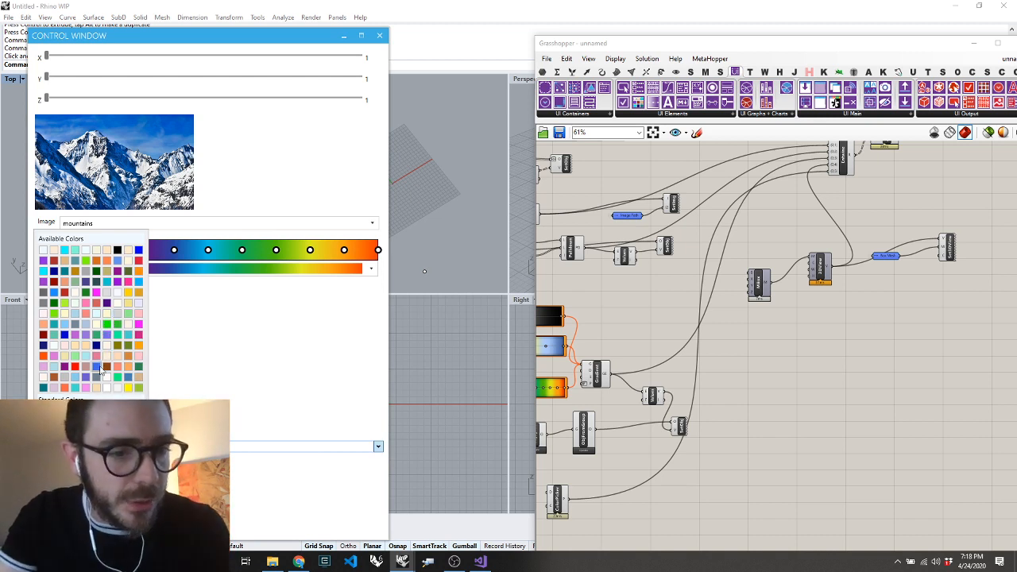
click(108, 338)
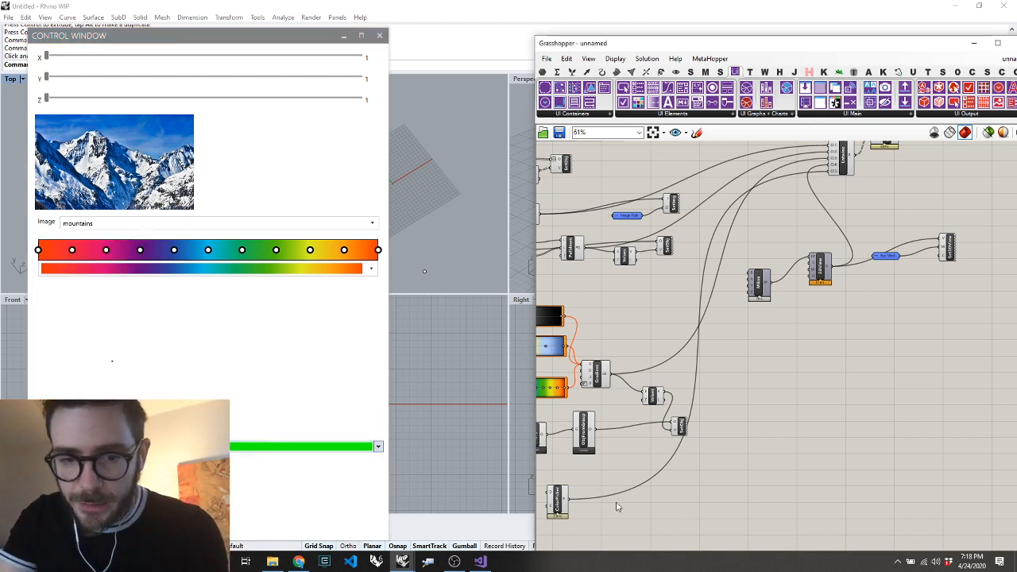
drag(558, 502, 767, 226)
click(874, 294)
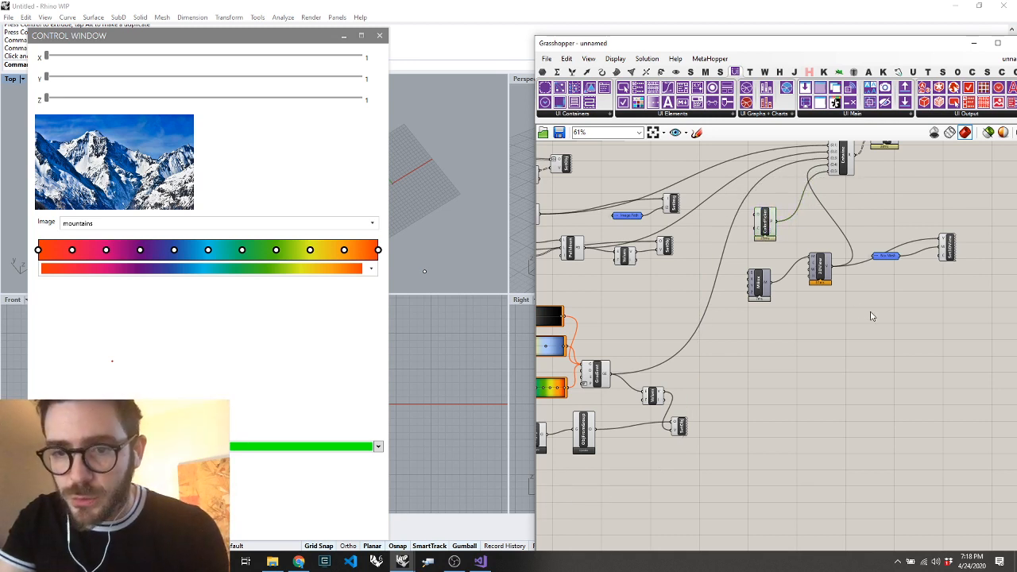
Add a Value Listener between the Color Picker and Set 3D View, wiring the picker through it to the C input
drag(944, 258, 774, 230)
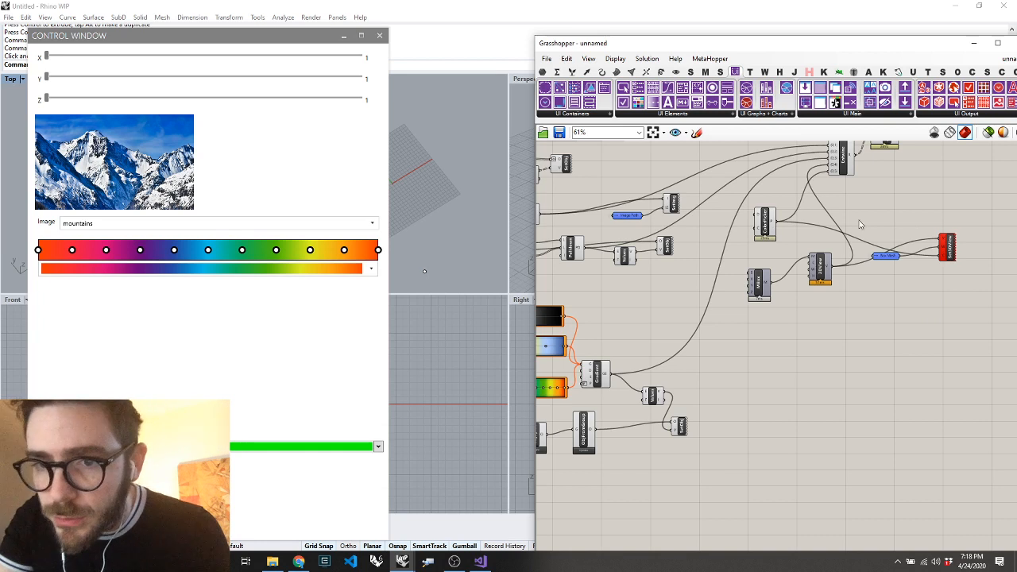
double_click(880, 215)
text(val)
key(Return)
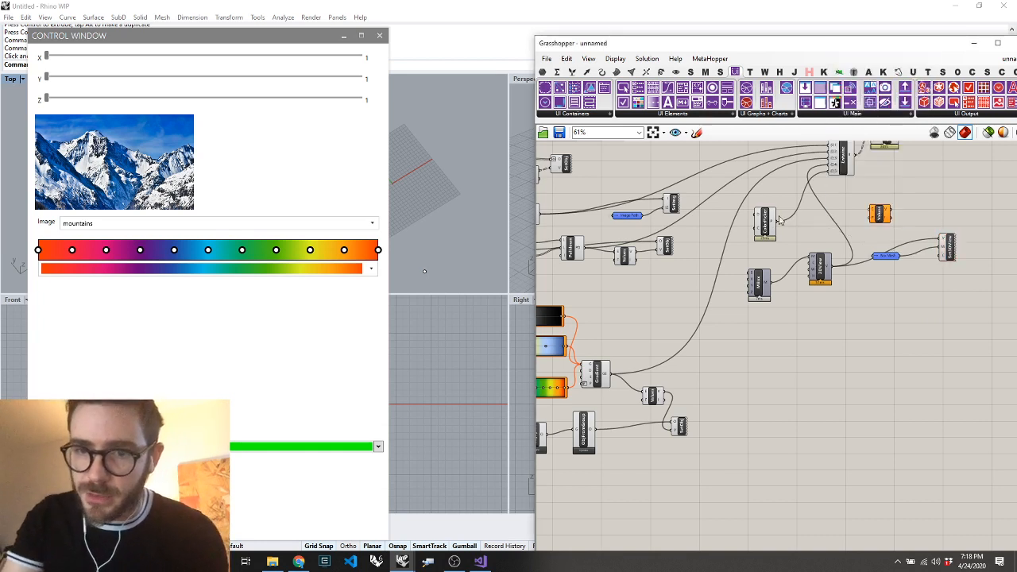
drag(861, 210, 878, 211)
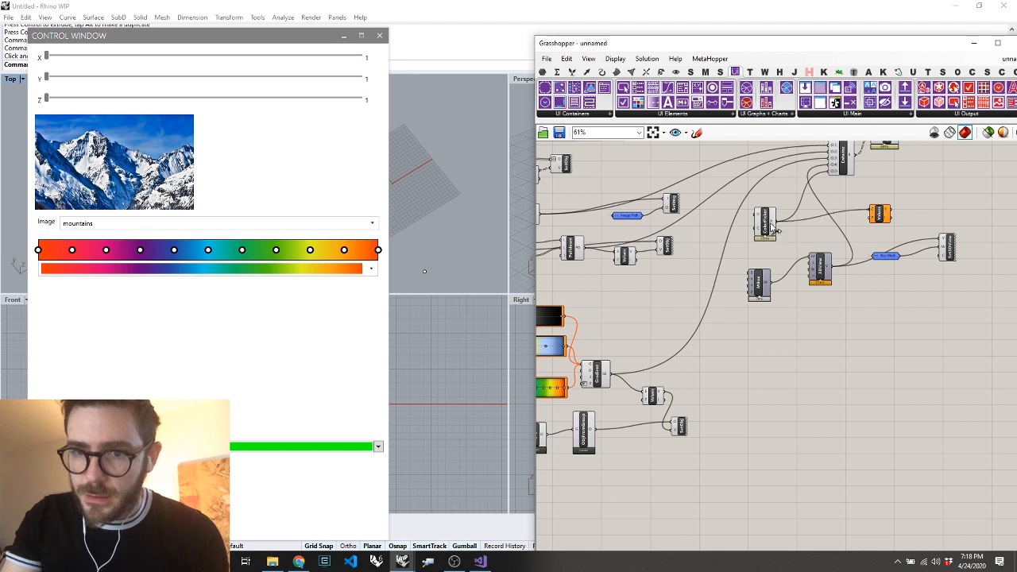
click(944, 253)
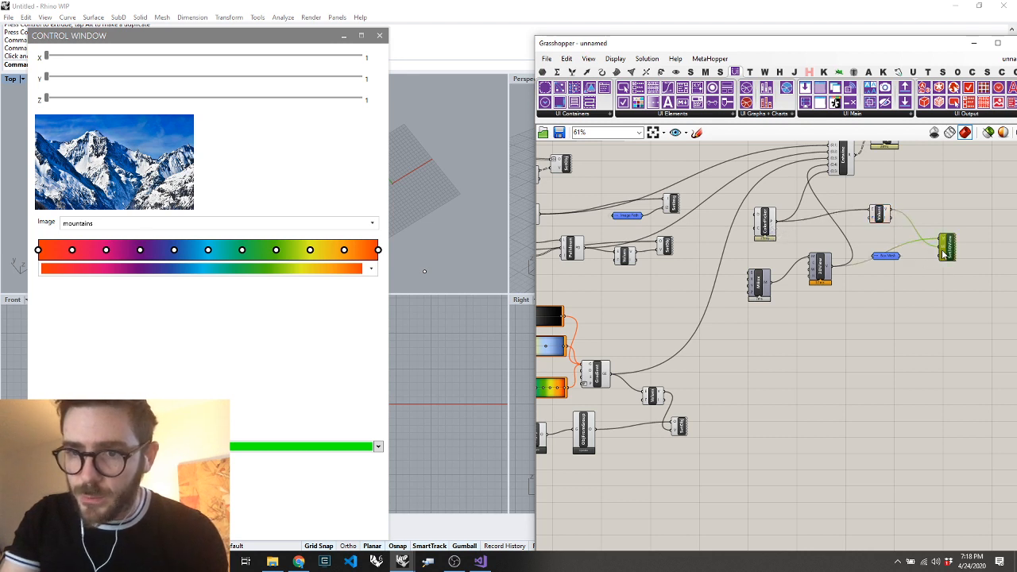
click(875, 217)
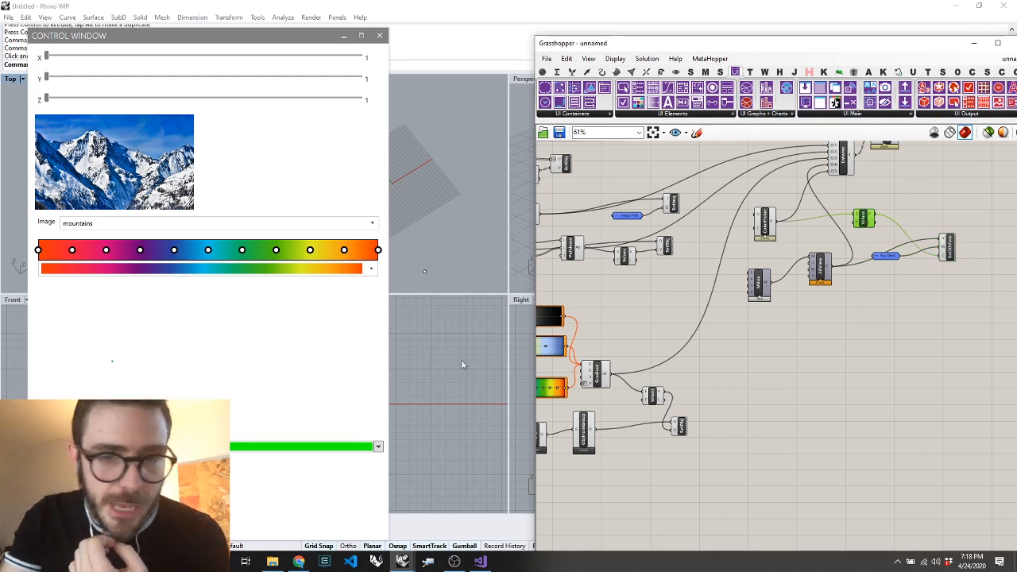
Recolour the control window's 3D box with the color picker, choosing magenta first and purple second
click(154, 367)
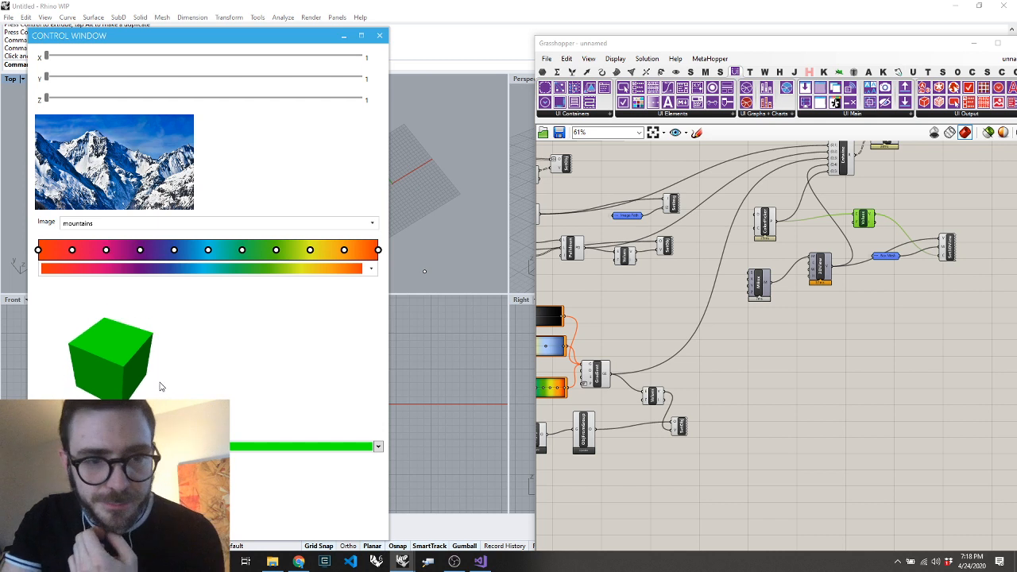
click(326, 447)
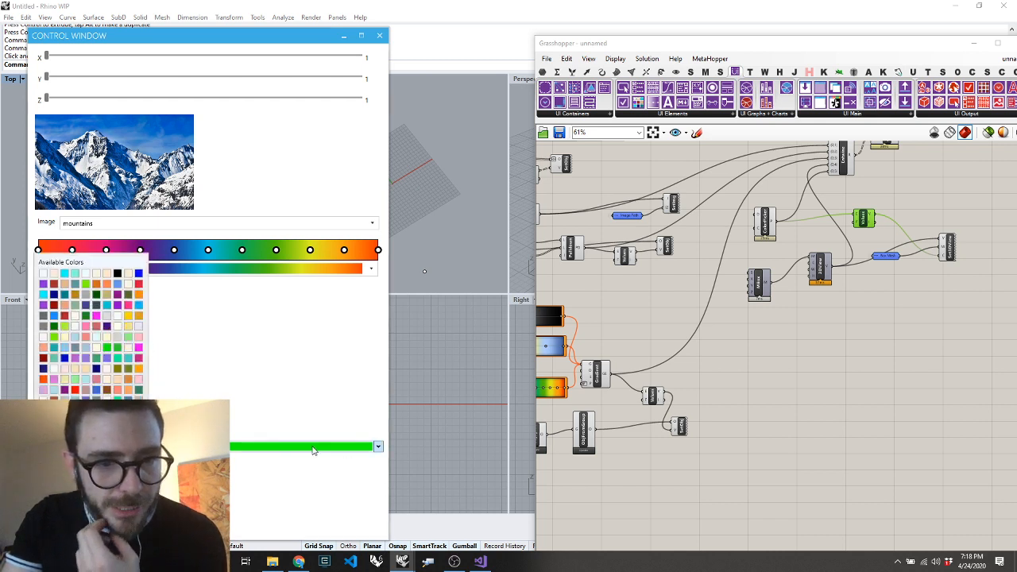
click(96, 295)
click(102, 447)
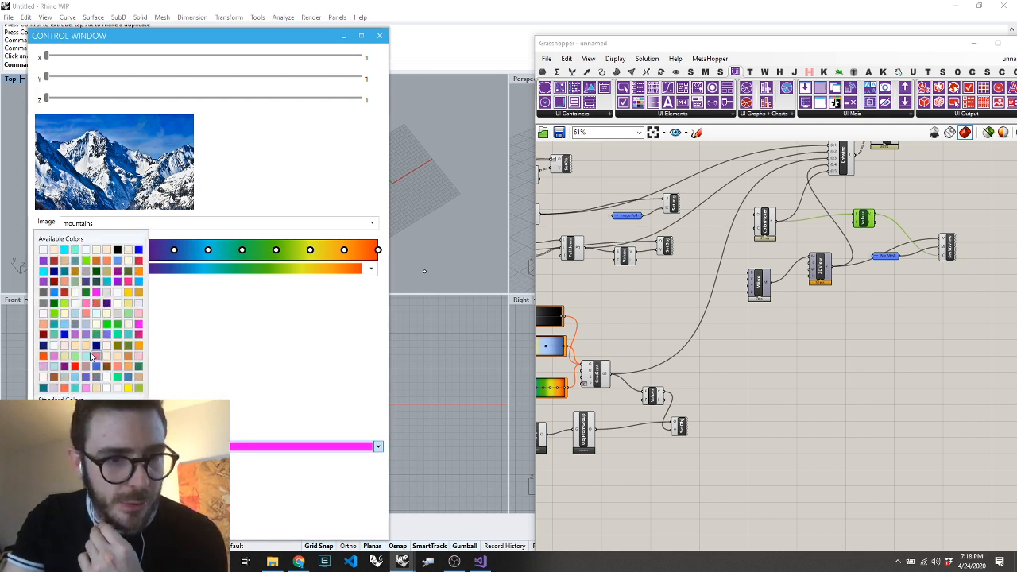
click(68, 366)
click(760, 391)
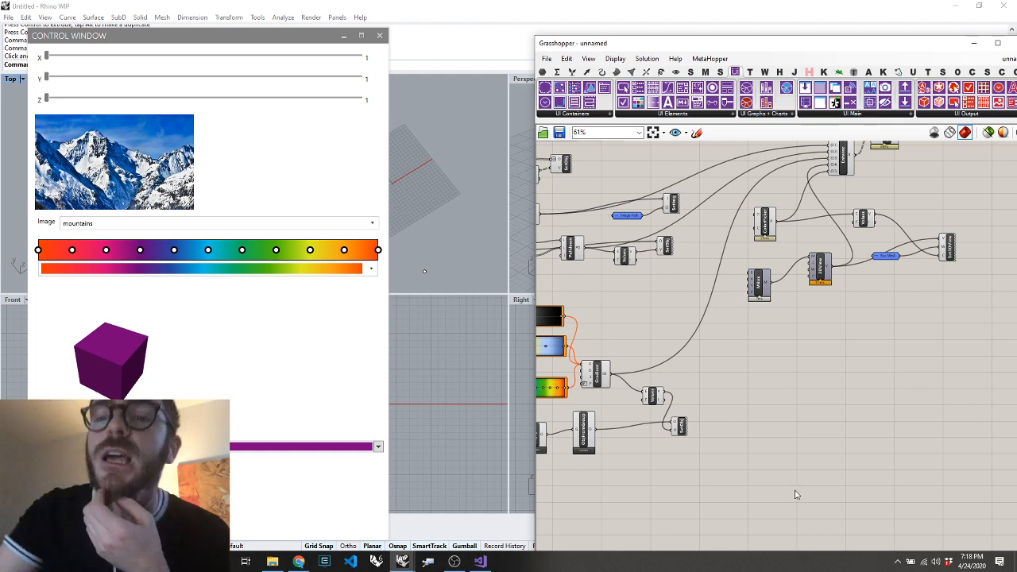
scroll(797, 494, down, 3)
scroll(782, 308, up, 5)
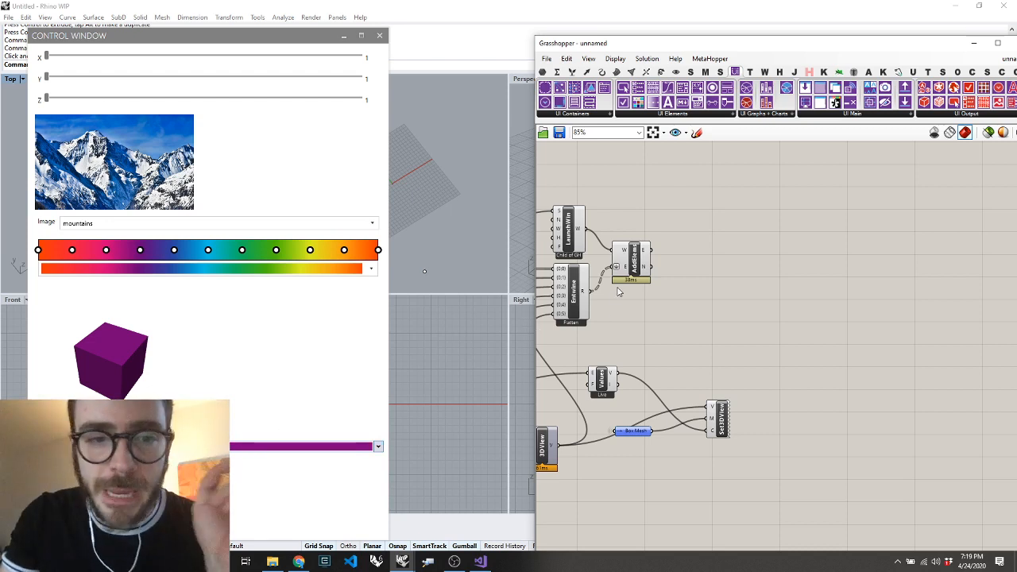
click(672, 114)
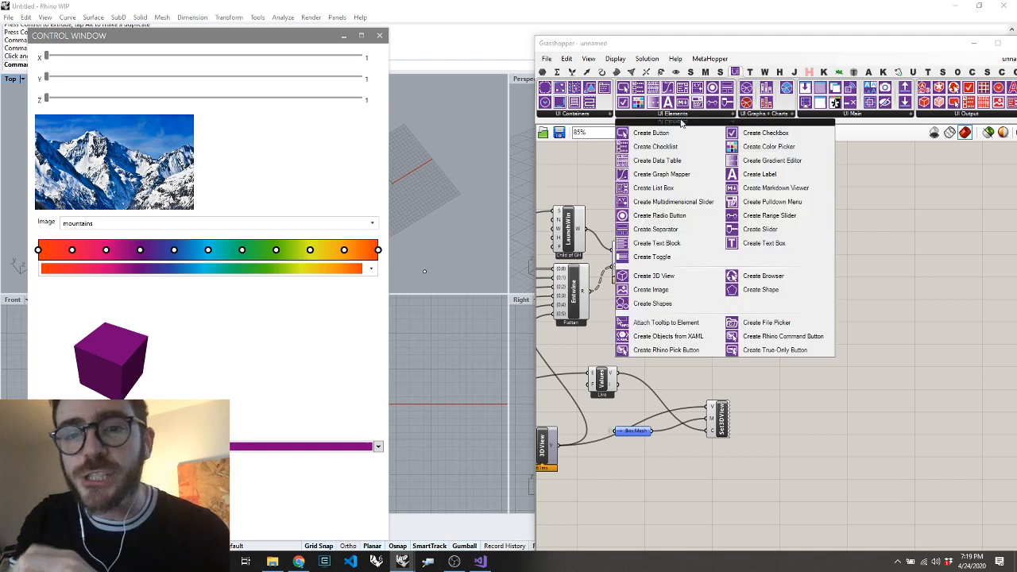
click(593, 118)
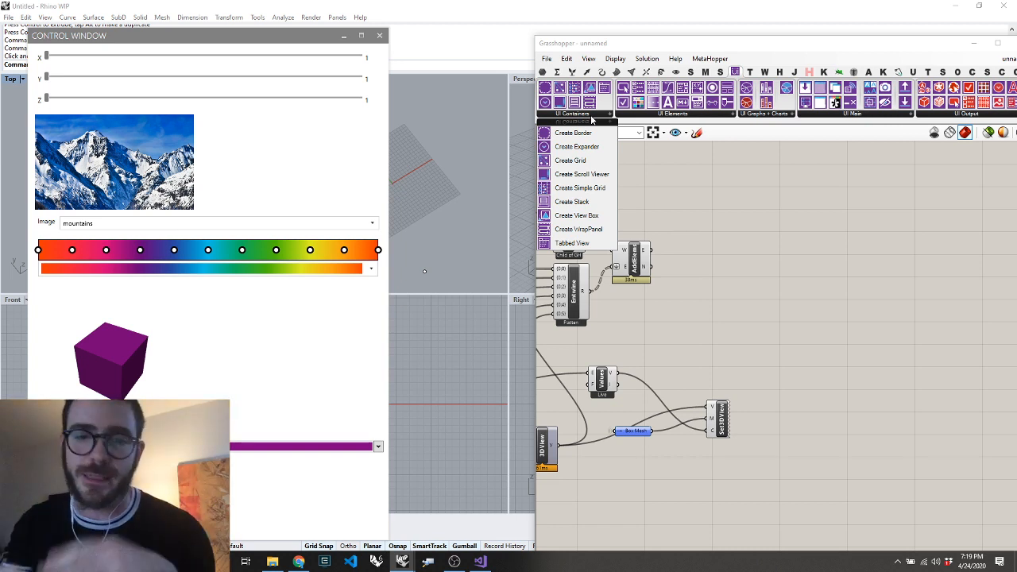
click(768, 280)
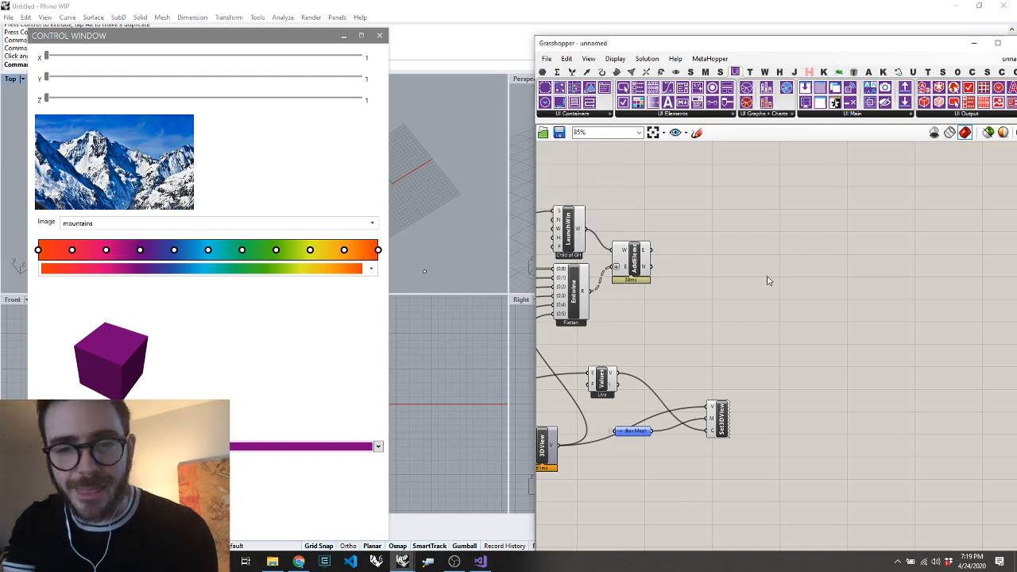
Move the toggle, Launch Window and Add Elements components together to the right, clearing space beside Entwine
scroll(768, 279, down, 4)
scroll(725, 209, up, 3)
scroll(724, 208, up, 1)
drag(750, 217, 516, 317)
drag(674, 326, 847, 310)
click(835, 366)
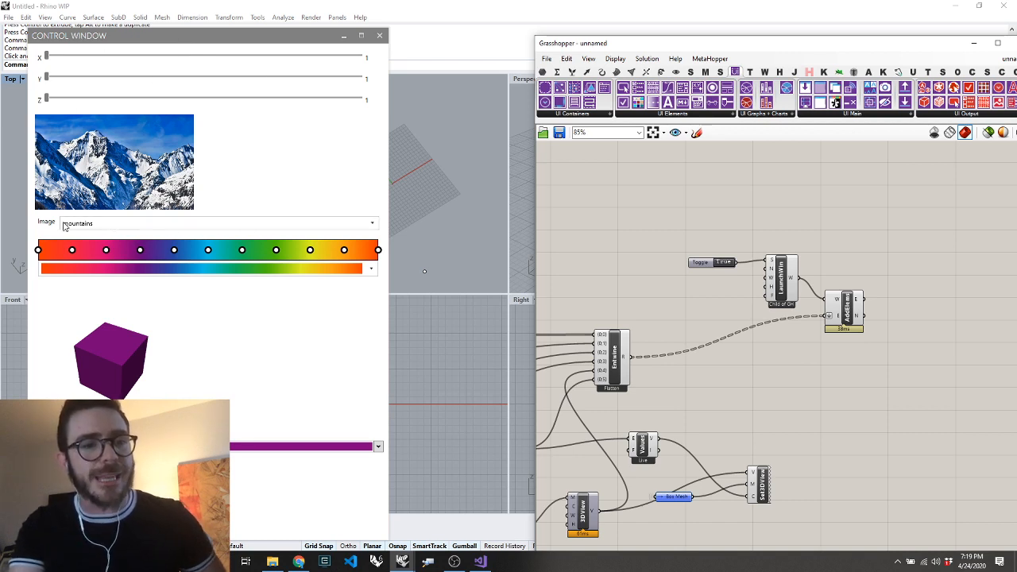
Add a Tabbed View component and place it just above the Entwine component
scroll(806, 299, down, 2)
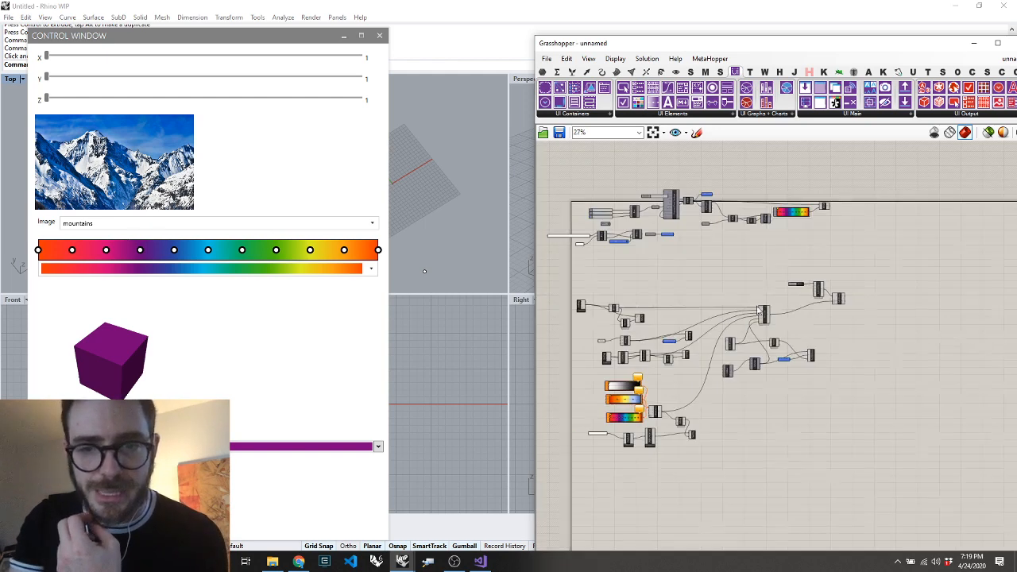
scroll(822, 272, up, 5)
double_click(781, 276)
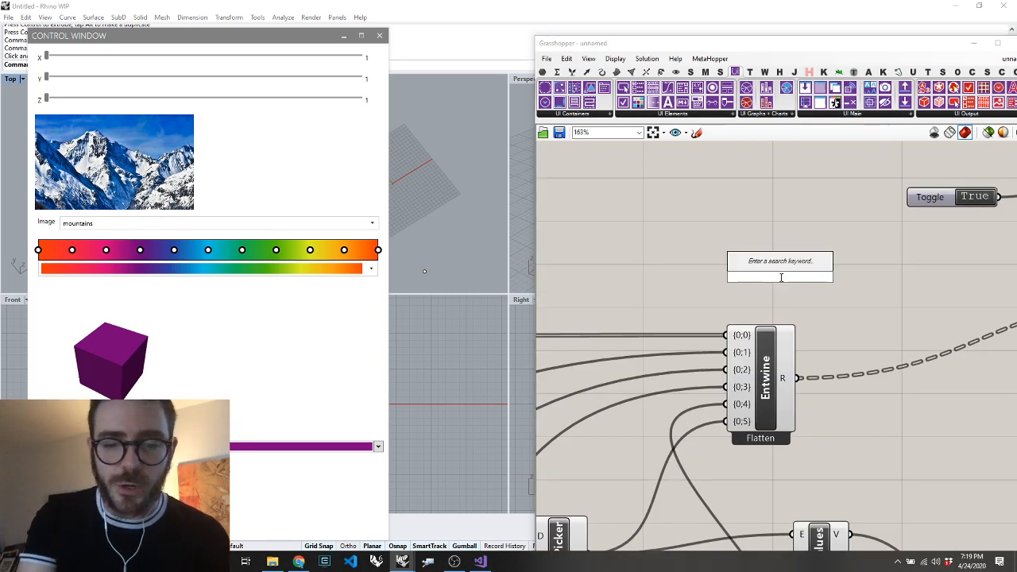
text(tab)
key(Return)
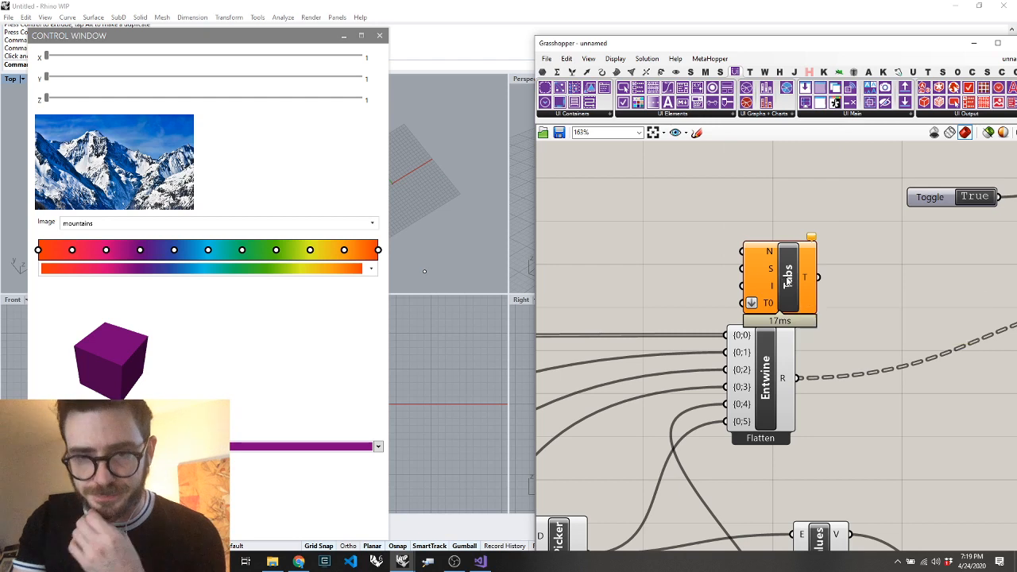
drag(780, 273, 769, 250)
Create a panel listing Box Controls and Image Controls on separate lines and connect it to the N input of Tabs
double_click(632, 225)
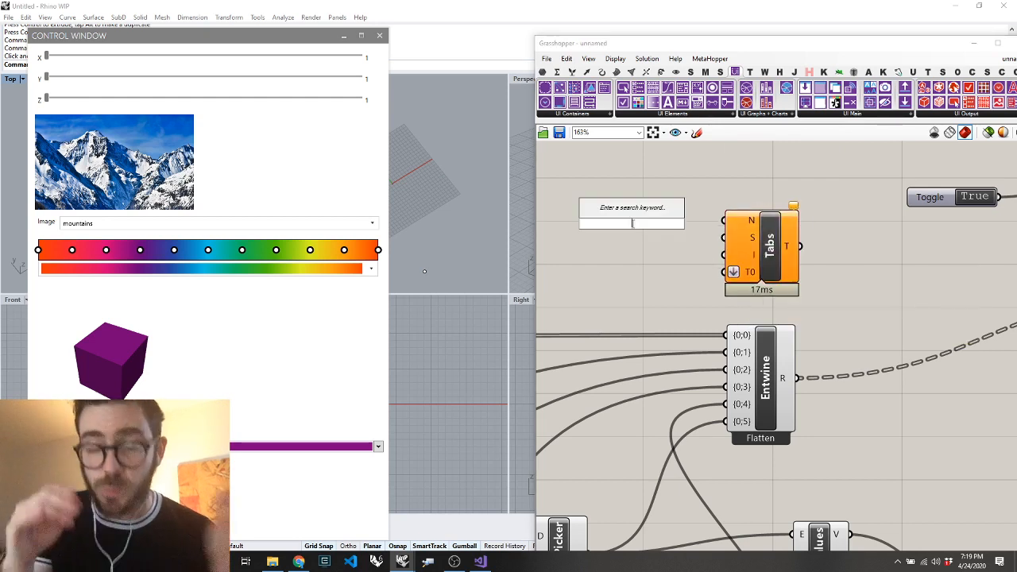
text(")
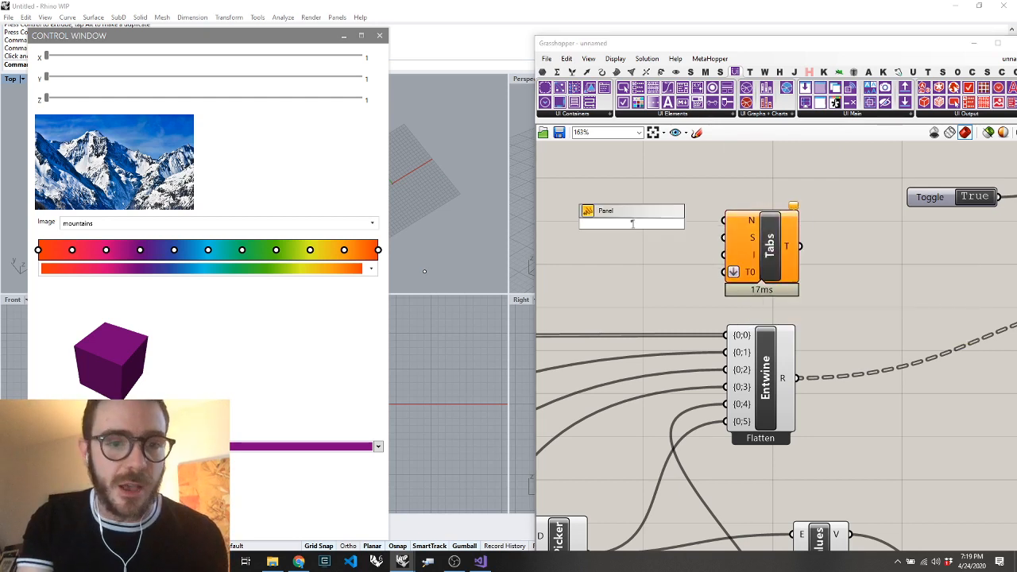
key(BackSpace)
key(BackSpace)
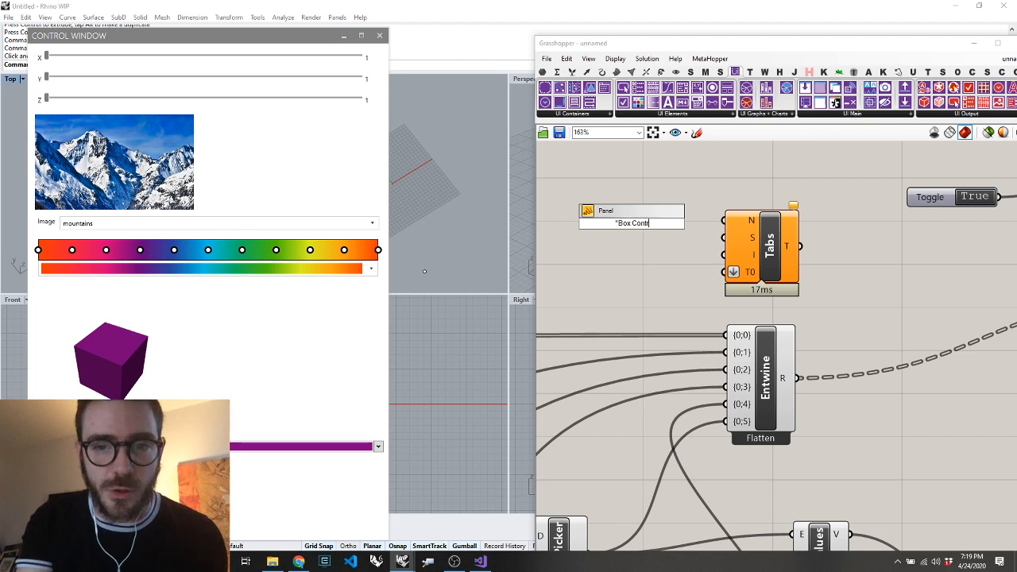
text(Box Controls)
key(Return)
double_click(655, 222)
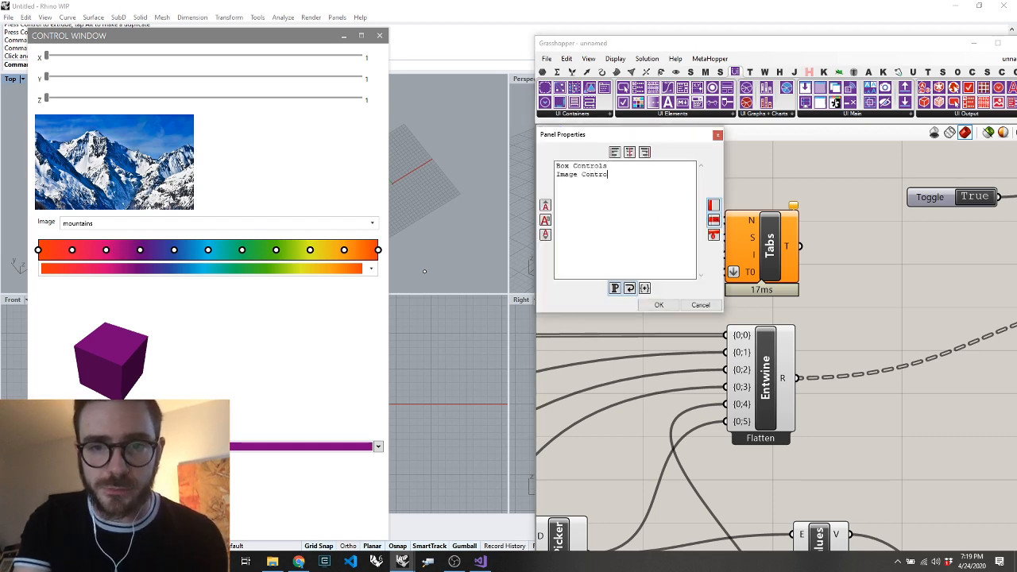
click(658, 305)
drag(657, 231, 597, 215)
drag(725, 220, 629, 224)
Add a T1 input to the Tabs component and move the tab-name panel closer to it
scroll(686, 261, down, 1)
scroll(686, 261, up, 4)
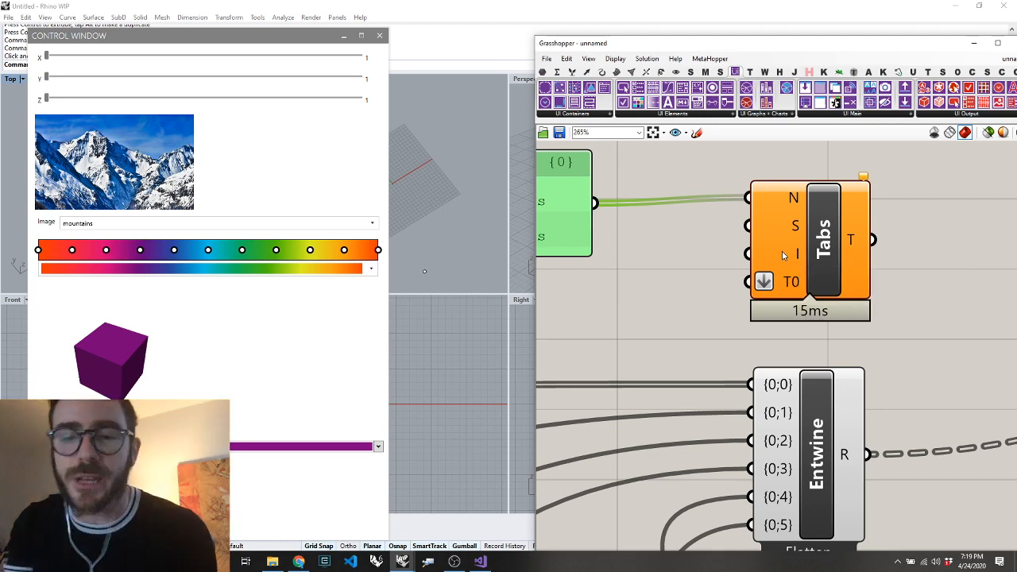
scroll(813, 291, up, 8)
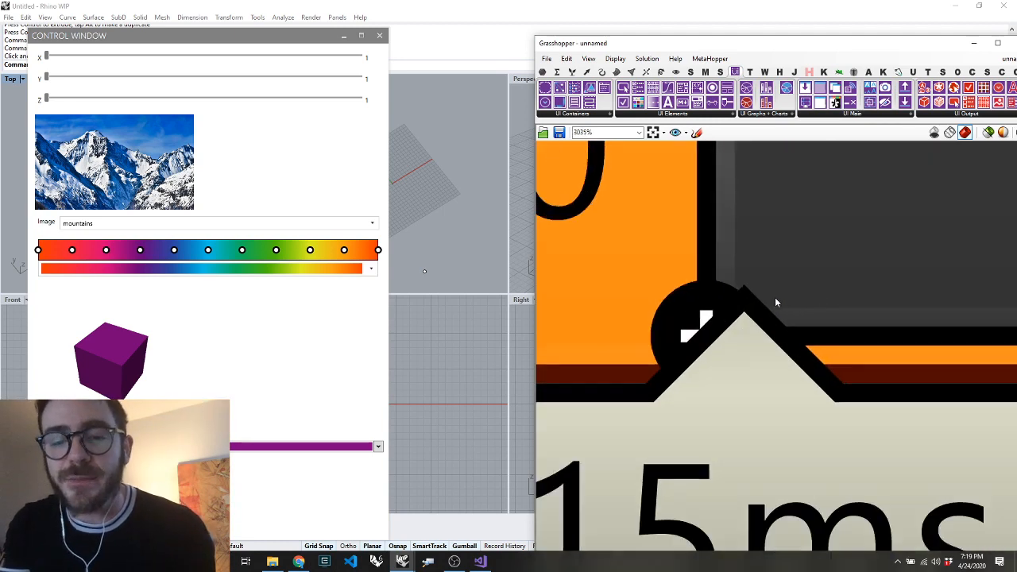
scroll(748, 306, down, 2)
scroll(739, 308, down, 8)
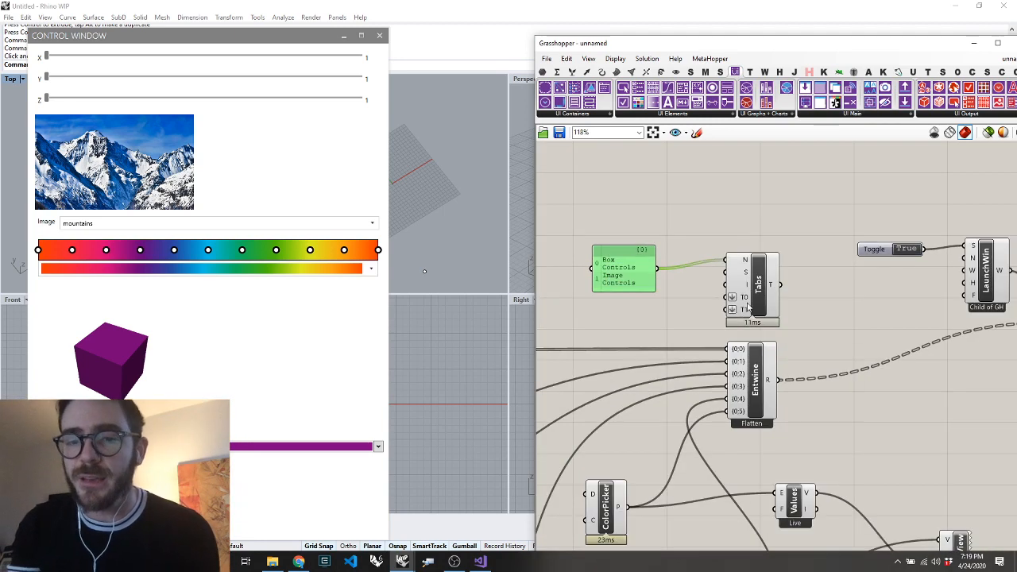
drag(608, 274, 634, 265)
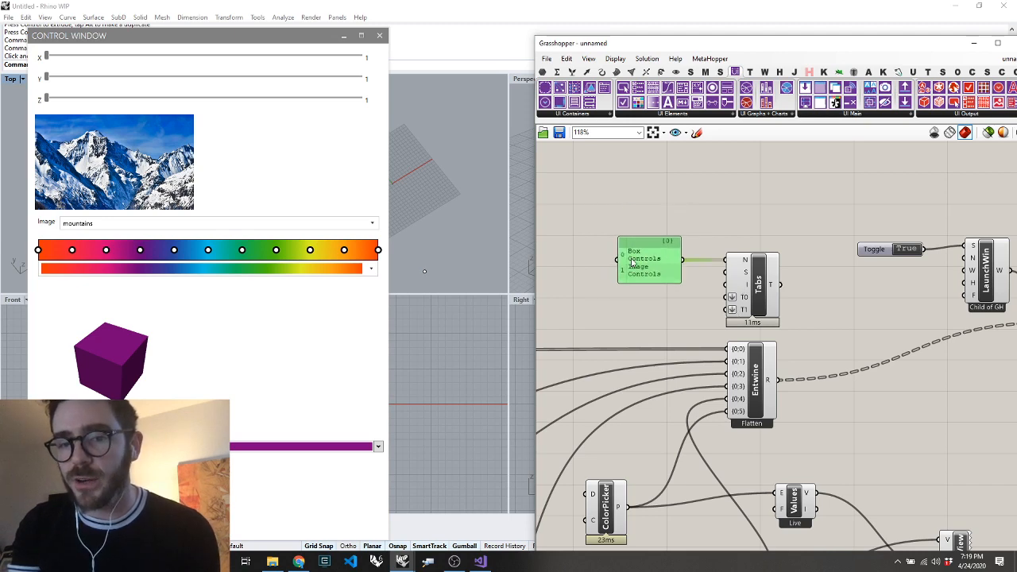
click(809, 405)
Reroute the Entwine output from Add Elements to the T0 input of Tabs, and connect the Tabs output to Add Elements' E input
scroll(834, 396, down, 4)
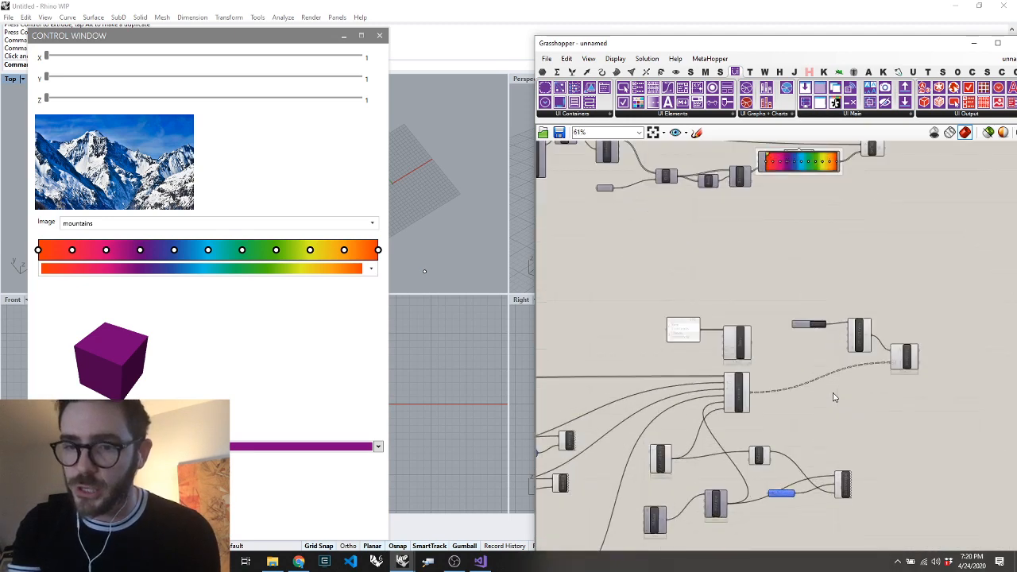
scroll(835, 395, up, 5)
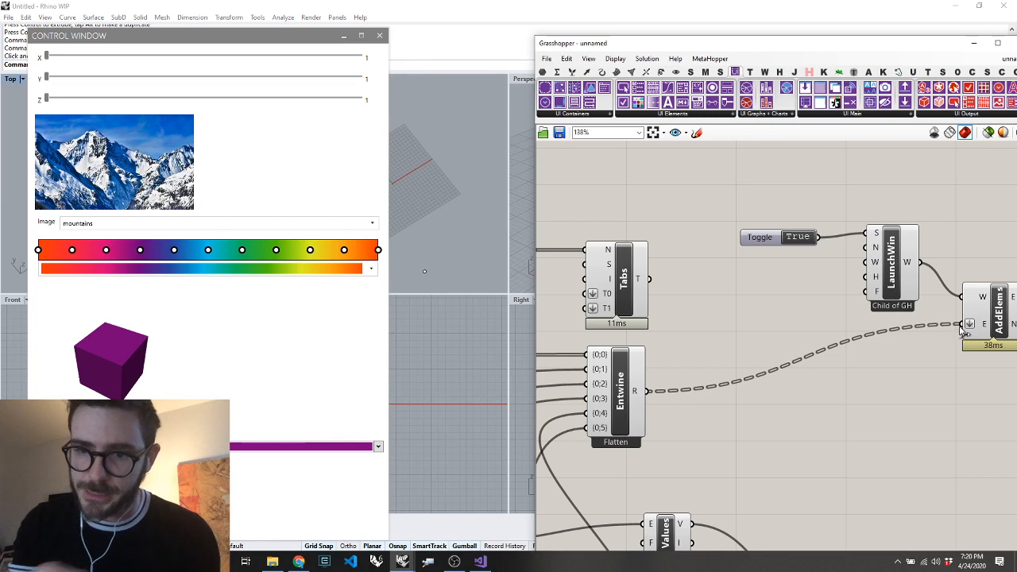
ctrl+drag(962, 327, 650, 396)
drag(617, 289, 695, 292)
drag(646, 390, 671, 311)
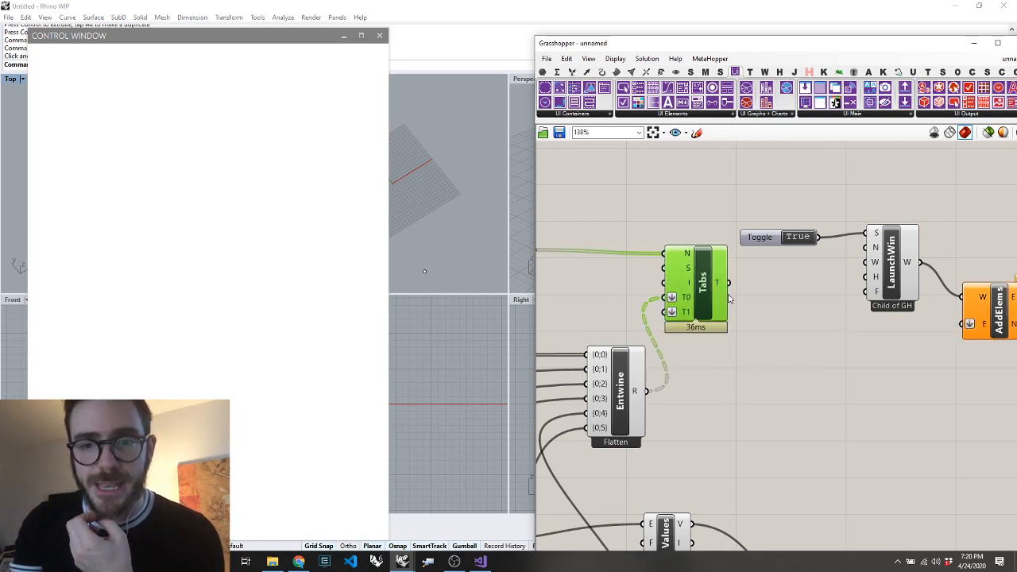
drag(728, 282, 962, 324)
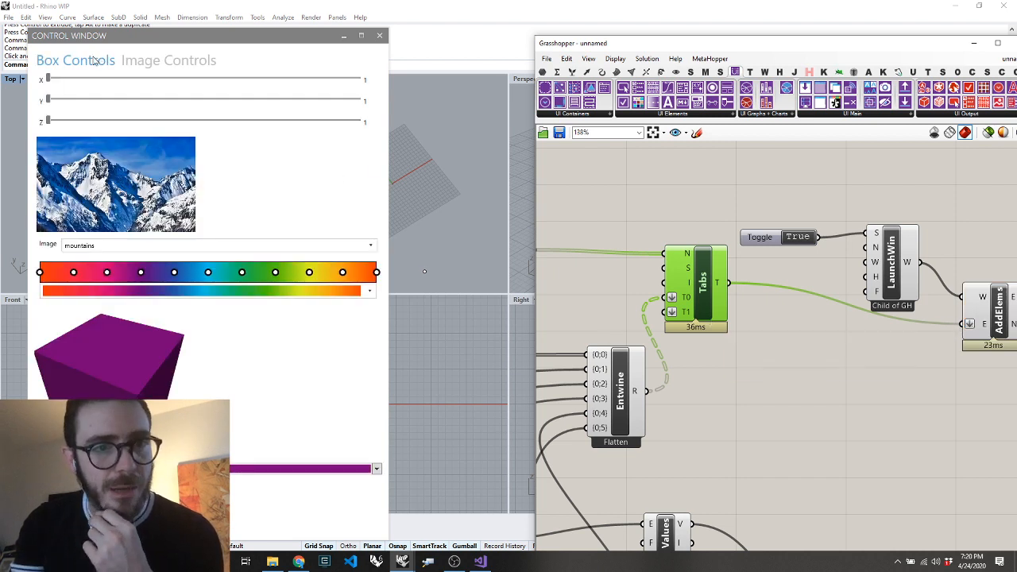
Switch back and forth between the Box Controls and Image Controls tabs in the control window to check their contents
click(155, 66)
click(72, 62)
click(155, 67)
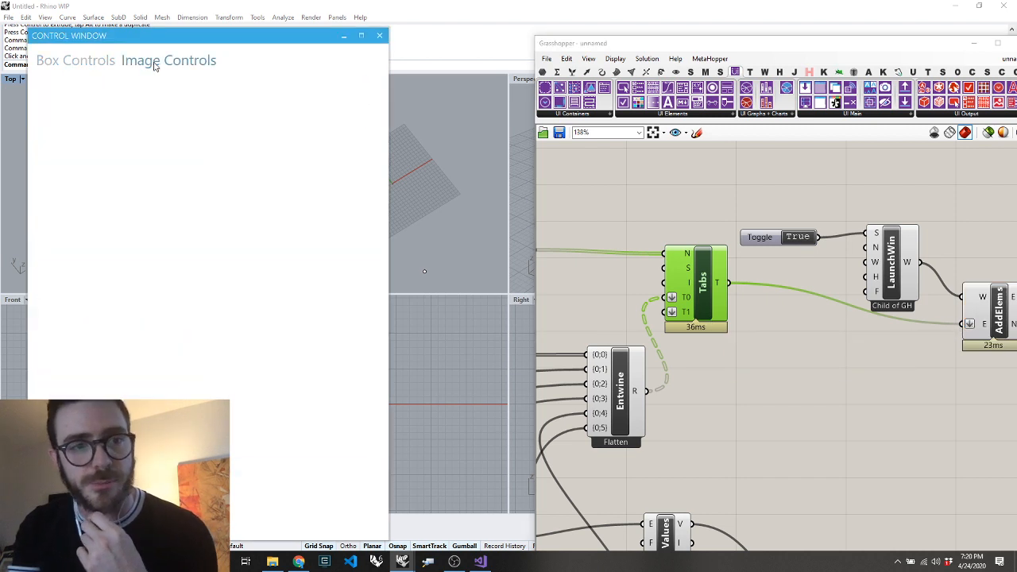
click(59, 65)
click(125, 63)
click(86, 65)
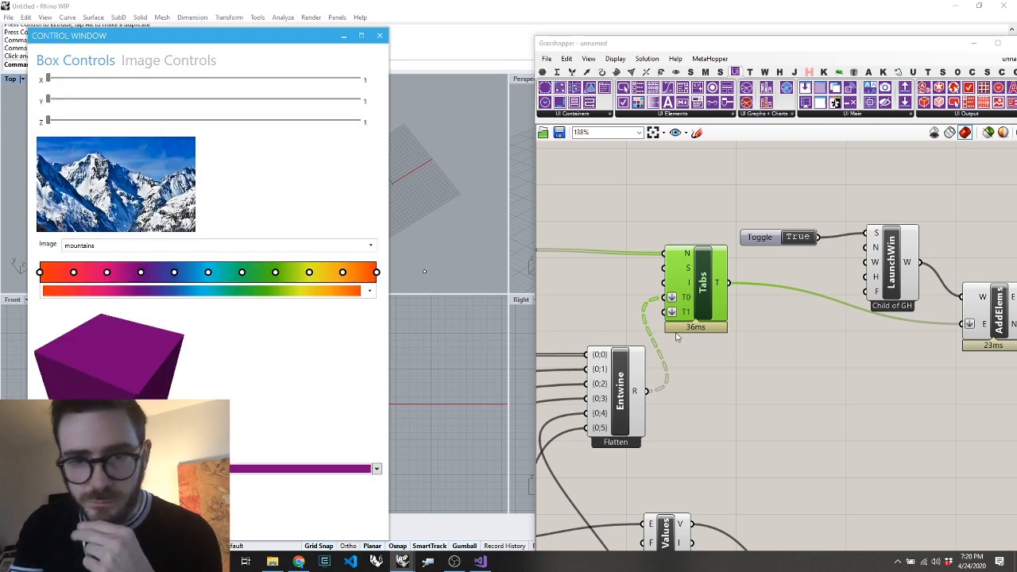
Shift the Tabs component slightly, add a second flattened Entwine component below it and connect its R output to the T1 input
drag(694, 295, 717, 318)
scroll(725, 316, down, 7)
scroll(646, 351, up, 6)
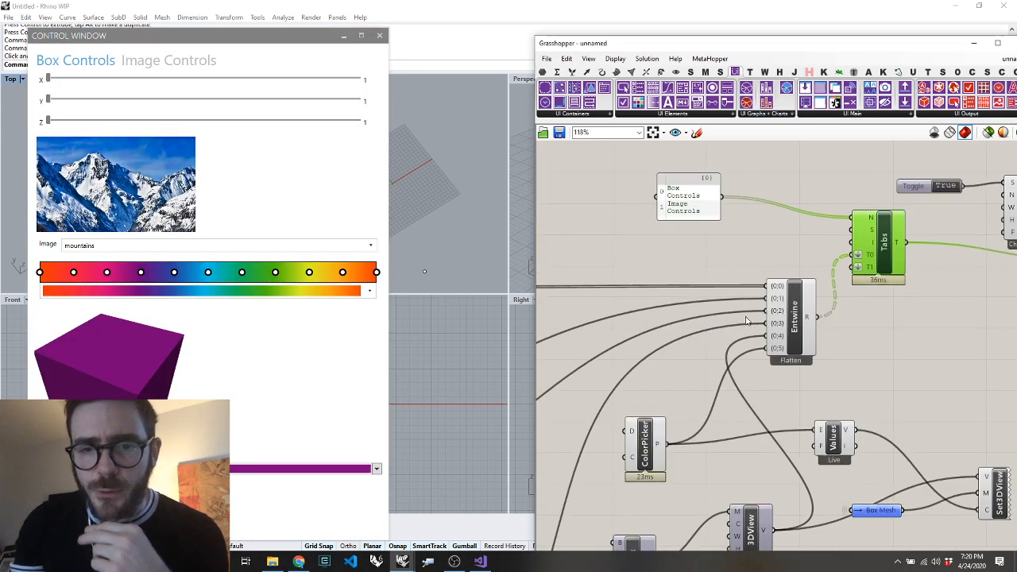
scroll(746, 321, down, 1)
scroll(836, 316, down, 8)
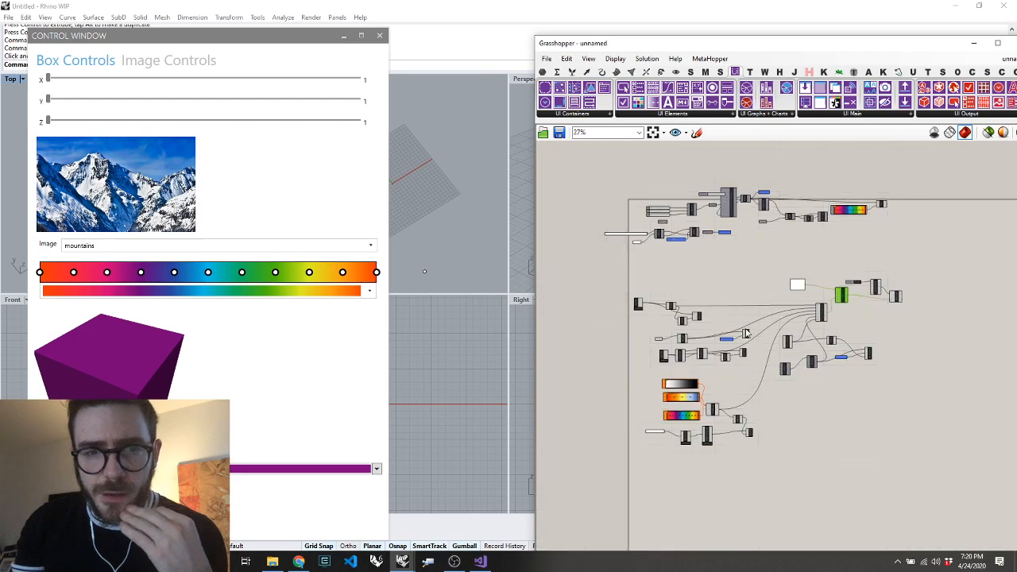
scroll(753, 327, up, 10)
scroll(978, 302, down, 6)
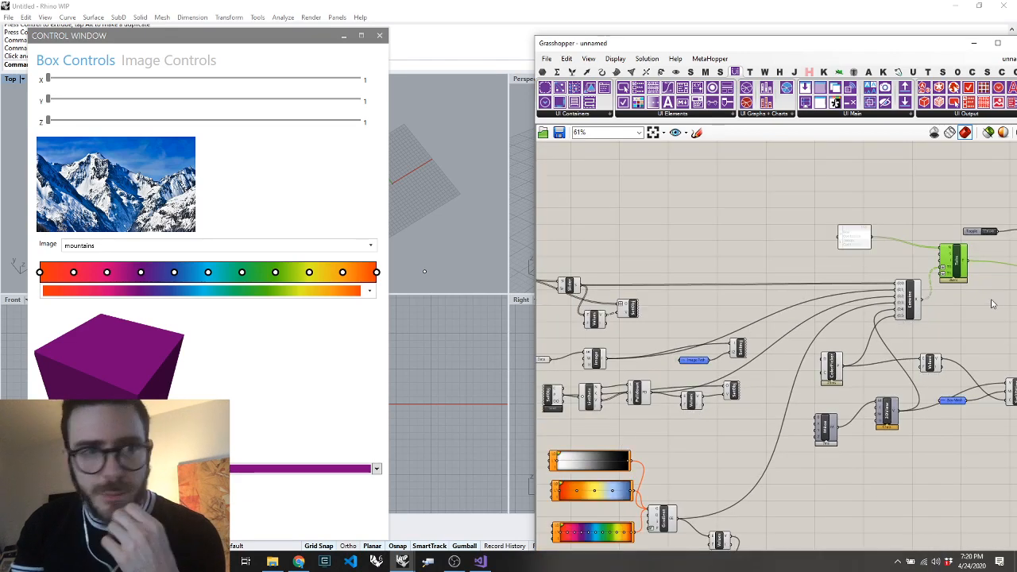
scroll(977, 298, up, 7)
mouse_move(683, 282)
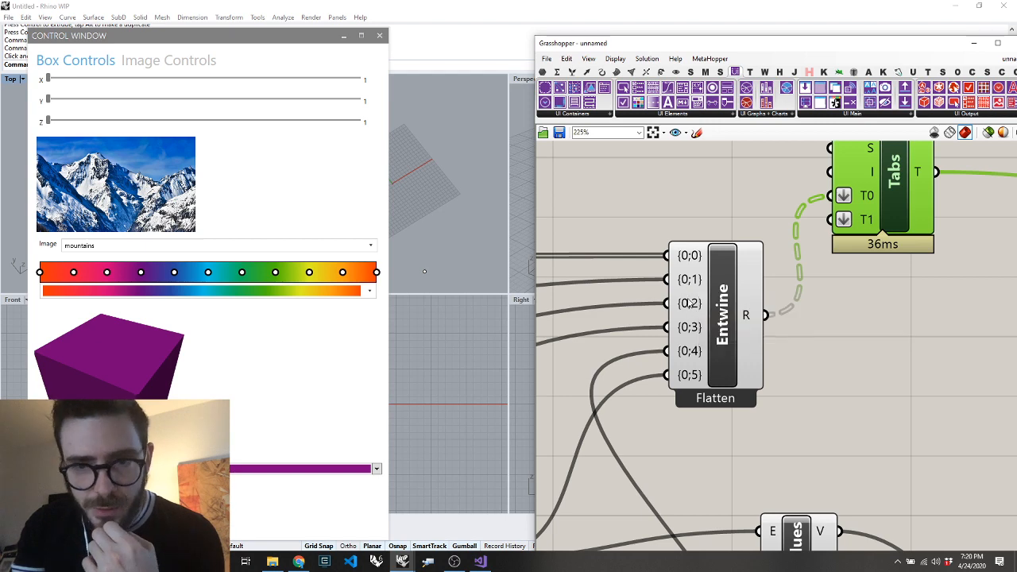
mouse_move(690, 302)
scroll(668, 314, down, 2)
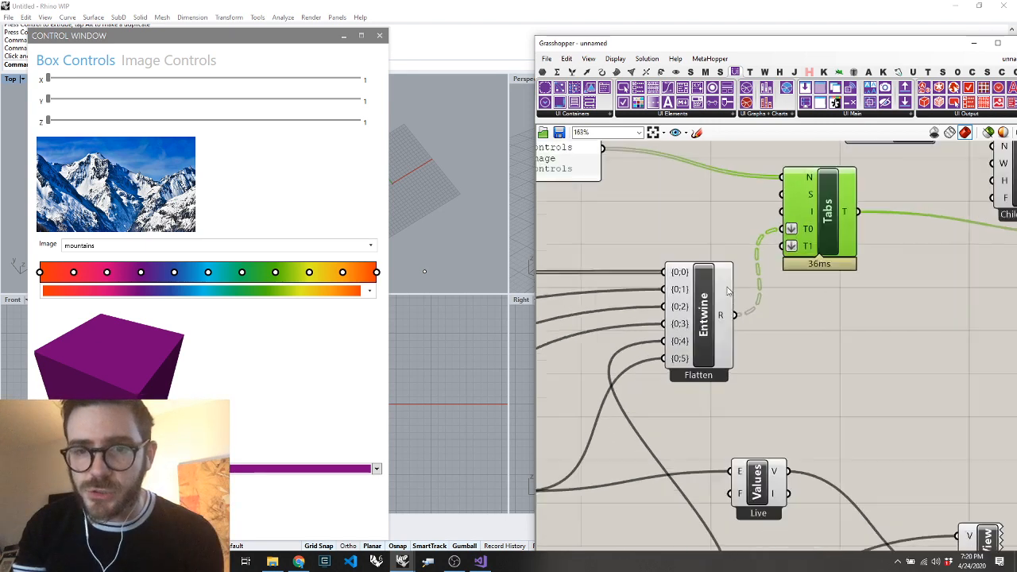
double_click(810, 332)
text(entwine)
key(Return)
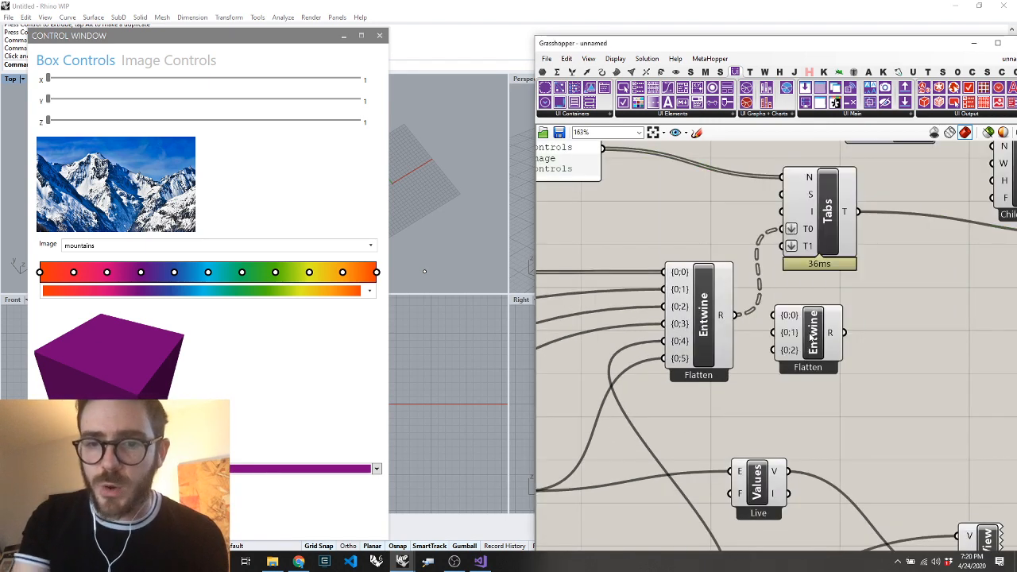
drag(844, 332, 789, 245)
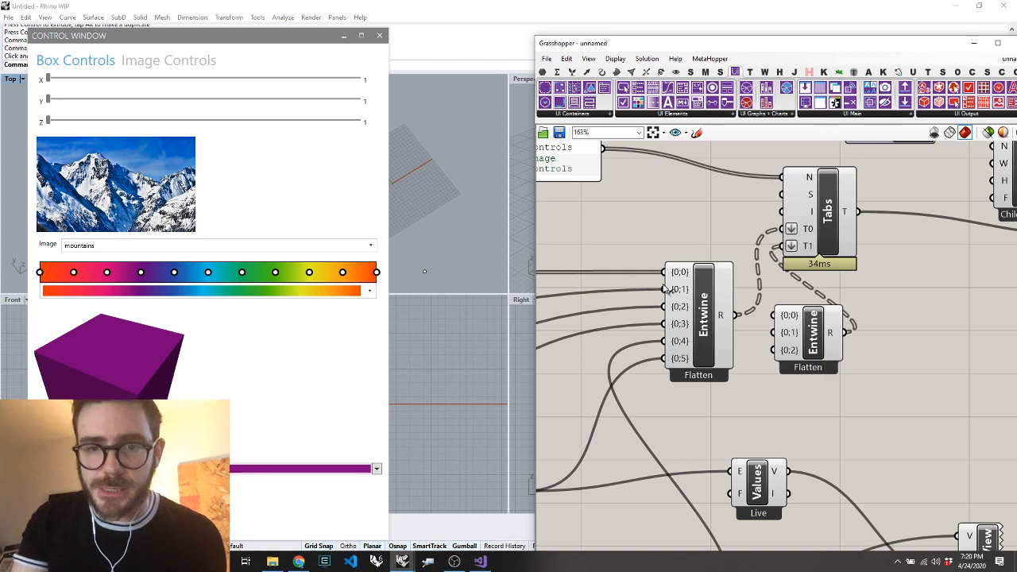
Move the wires at {0;1} and {0;2} of the first Entwine to {0;0} and {0;1} of the second Entwine
ctrl+shift+drag(665, 288, 775, 317)
ctrl+shift+drag(664, 307, 775, 333)
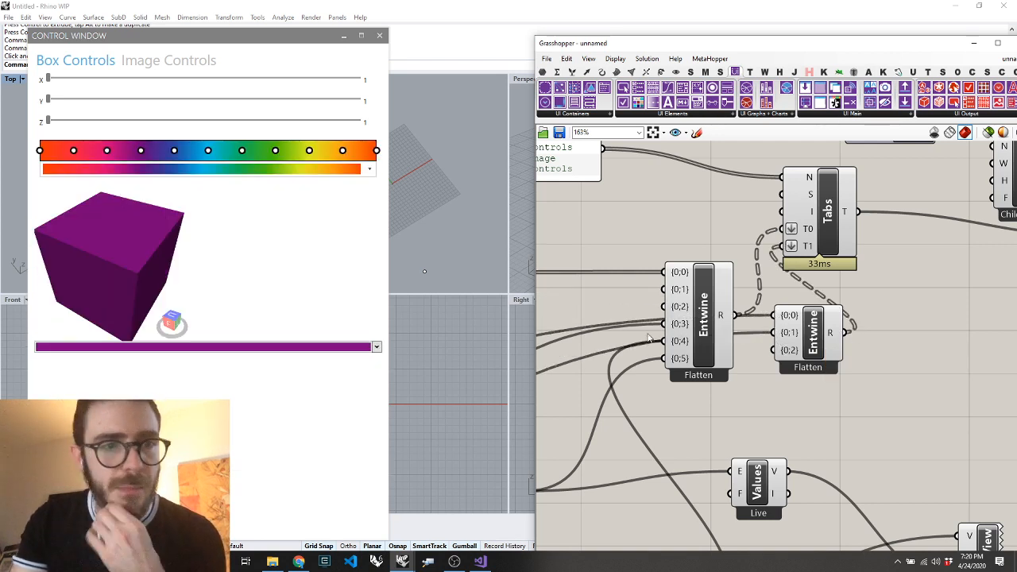
Open the Image Controls tab in the control window and choose room as the image
click(150, 62)
click(203, 182)
click(168, 220)
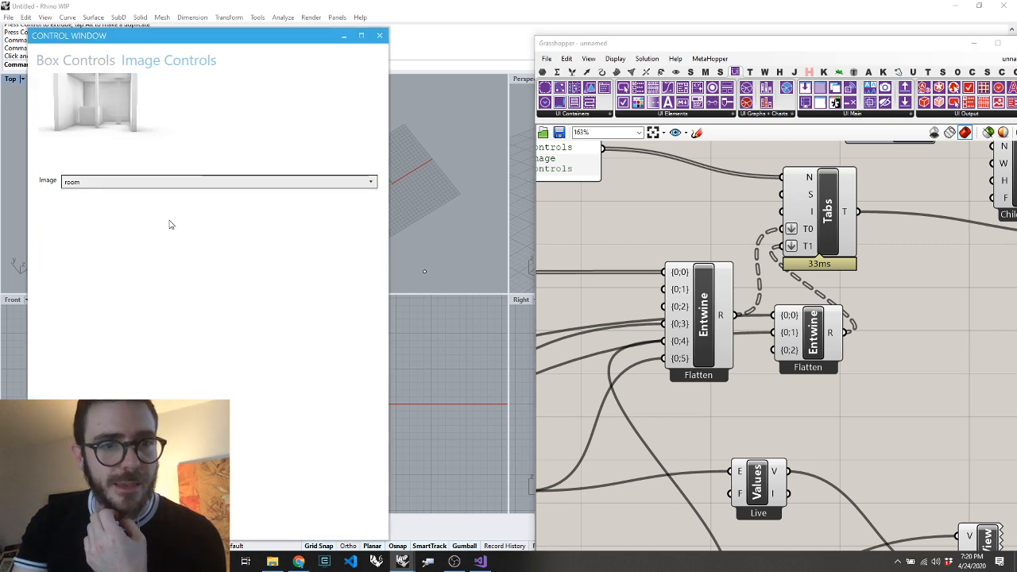
Choose zaha as the image in the control window and return to the Box Controls tab
click(159, 182)
click(141, 243)
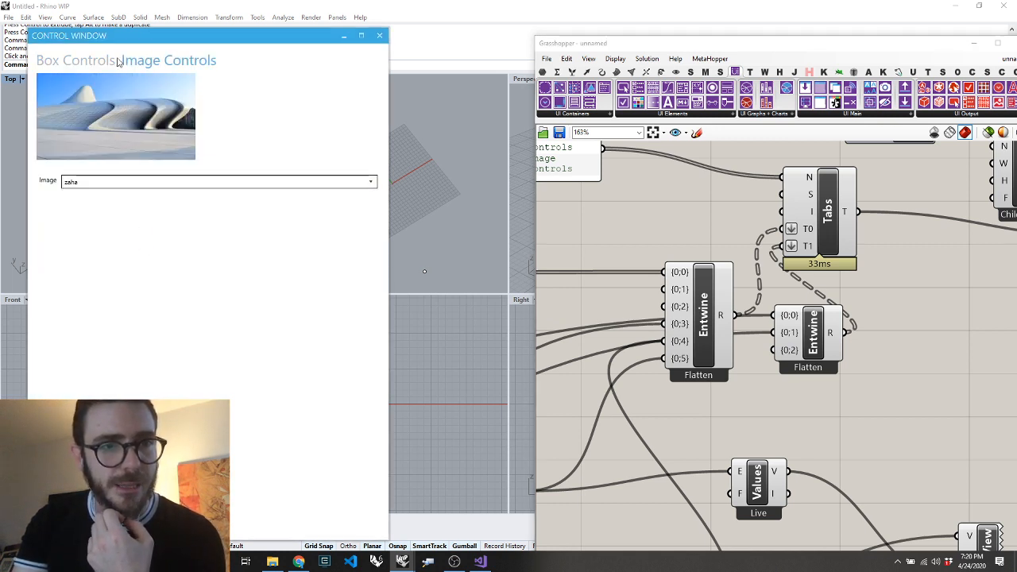
click(84, 60)
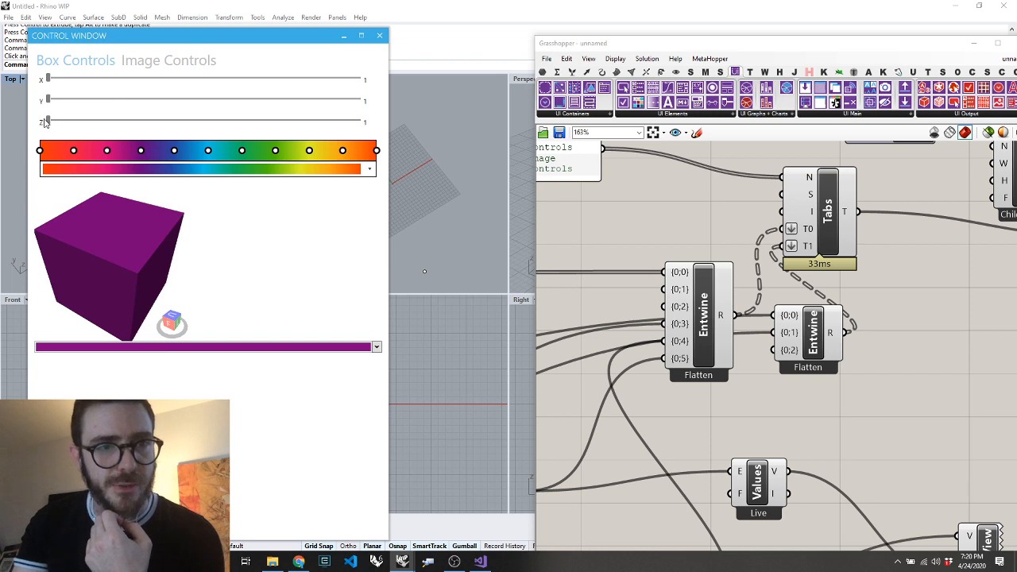
Set the box sliders to Z 36, Y 48 and X 51, moving the control window clear of the Top view's grid
drag(48, 120, 154, 121)
drag(132, 36, 552, 48)
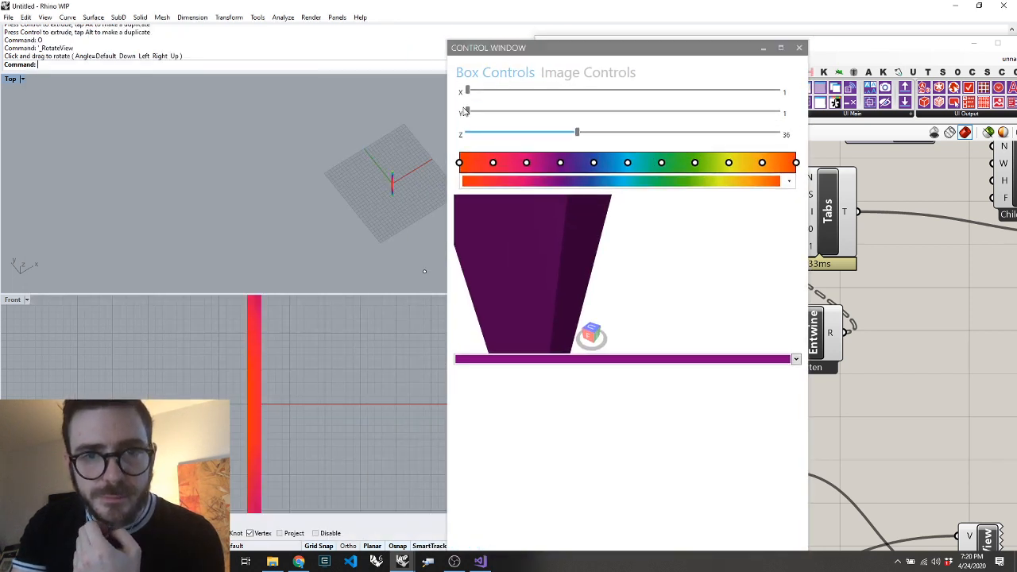
drag(468, 112, 615, 112)
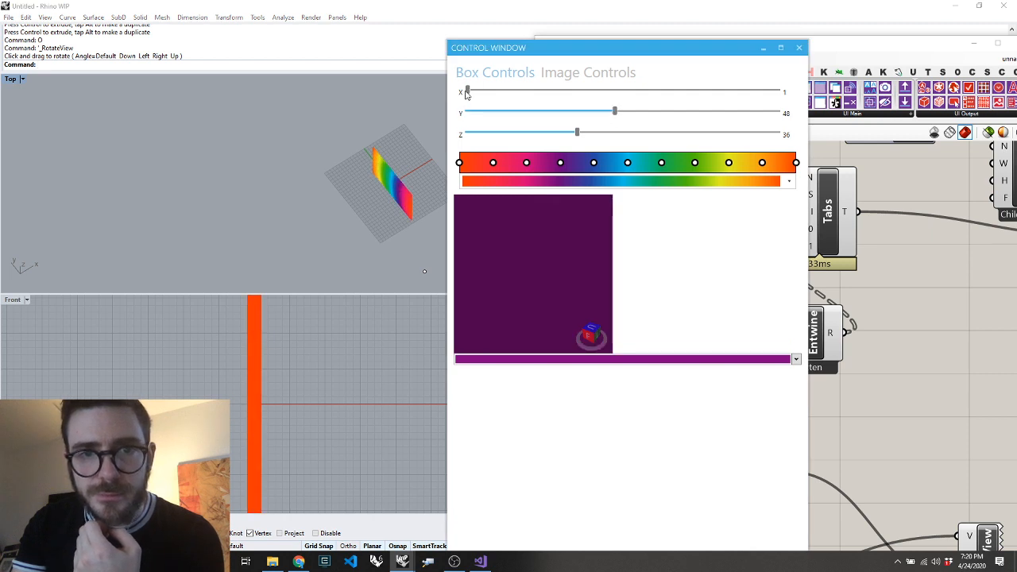
drag(468, 93, 625, 92)
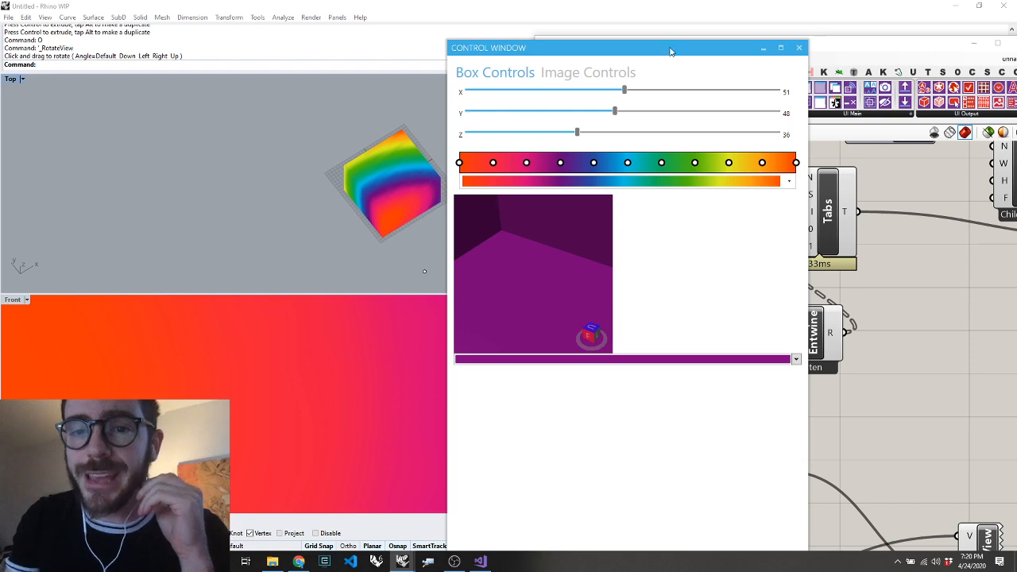
Add a Create Stack component between the first Entwine and Tabs, wiring Entwine's R into E and Stack's S into T0
drag(670, 51, 180, 82)
click(589, 116)
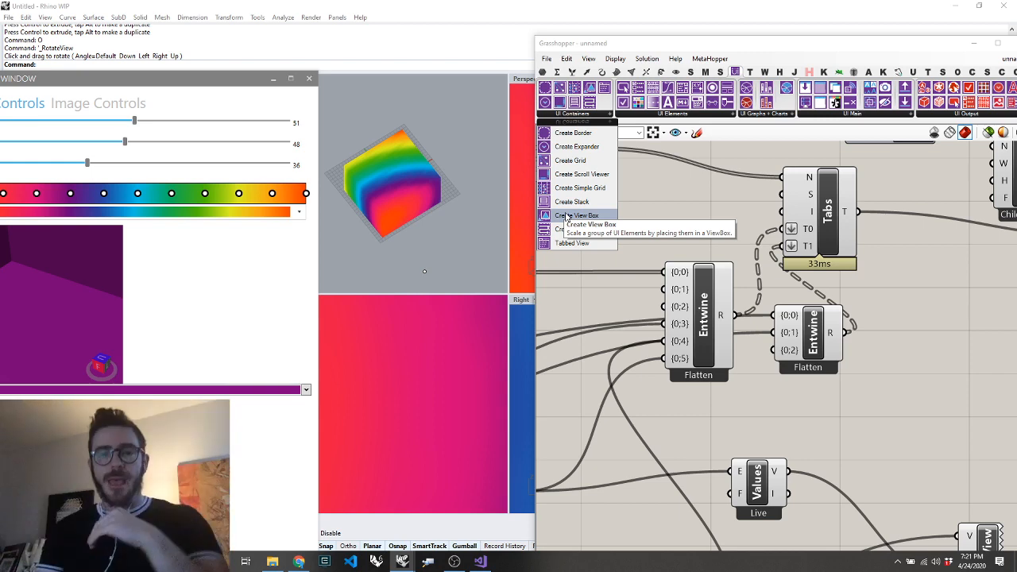
scroll(665, 309, down, 4)
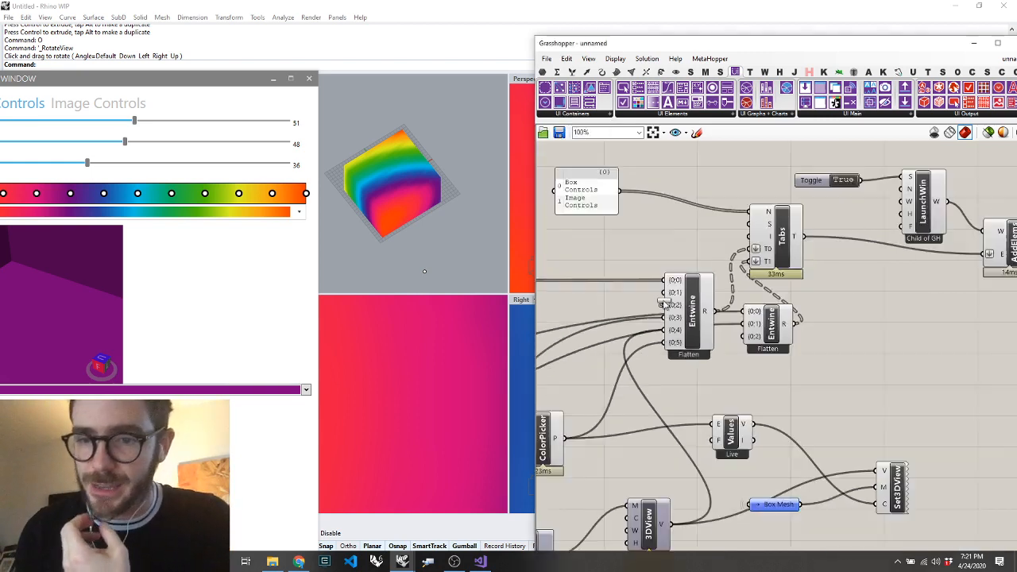
scroll(709, 315, up, 2)
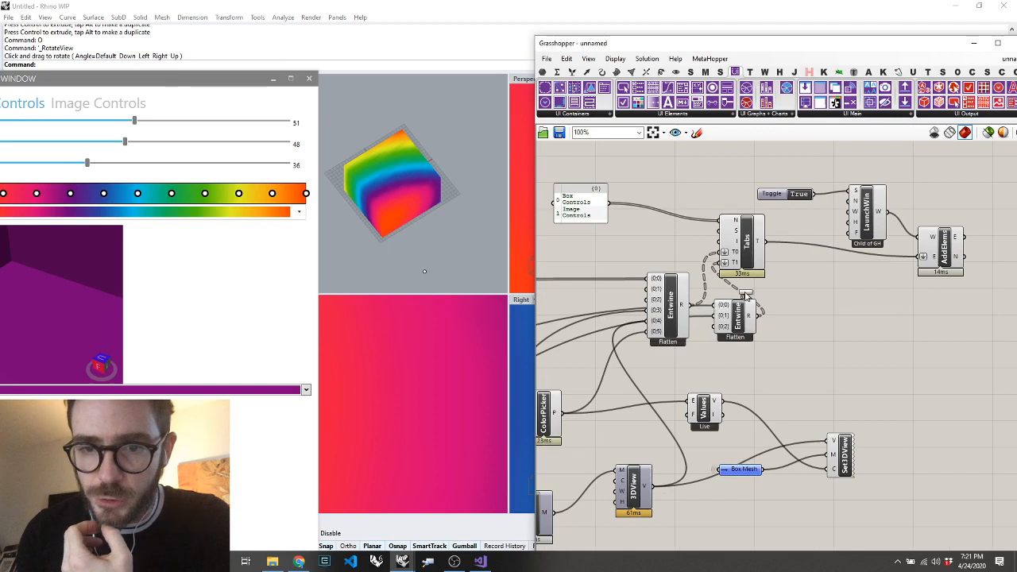
click(665, 235)
drag(670, 307, 614, 305)
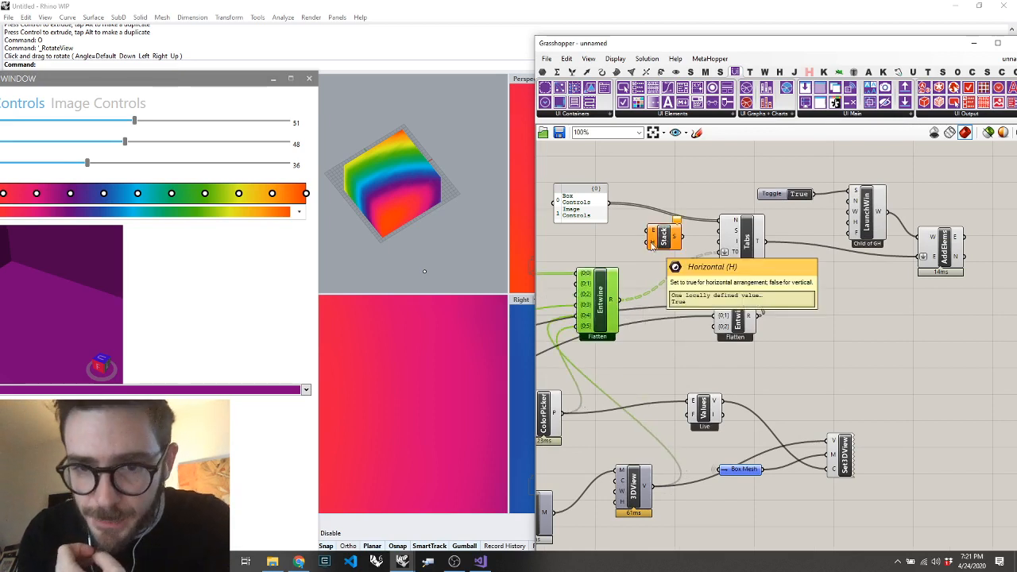
drag(619, 297, 647, 230)
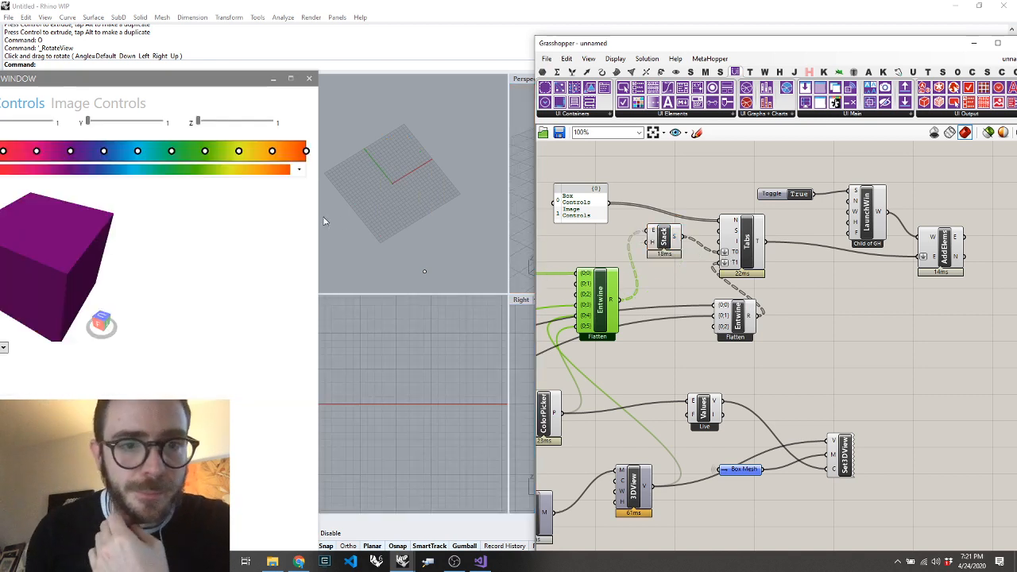
Widen the control window and reposition it to check the layout of the stacked box controls
drag(318, 217, 669, 217)
drag(251, 83, 442, 83)
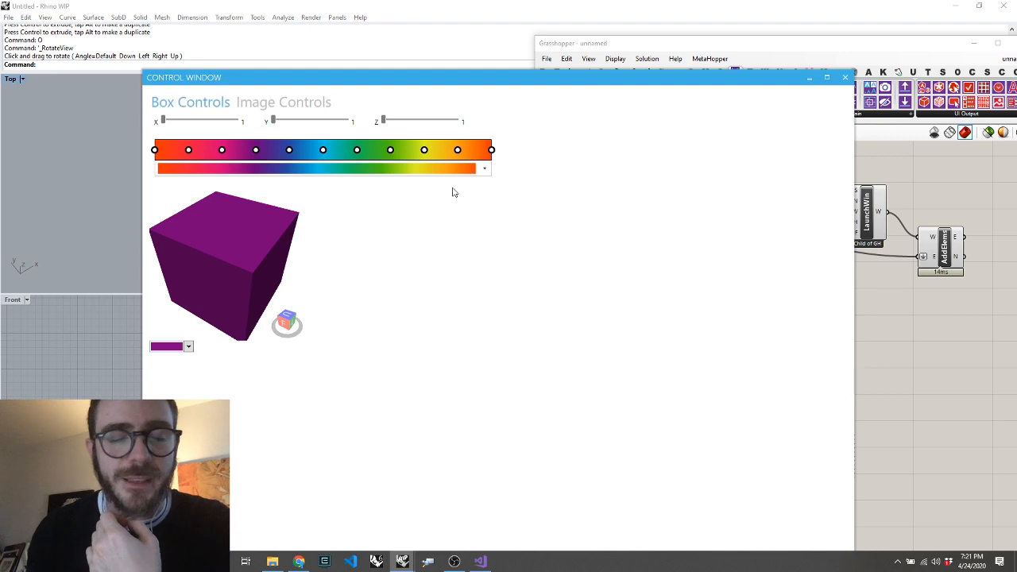
drag(436, 80, 134, 19)
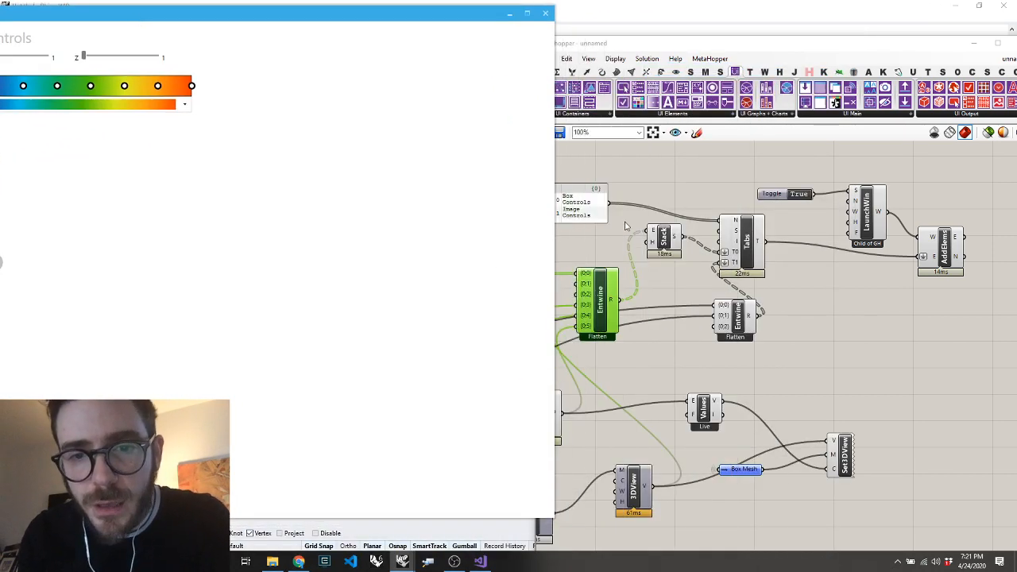
Flatten the Stack component's E input and widen the control window to show the full row of controls
right_click(653, 232)
click(674, 311)
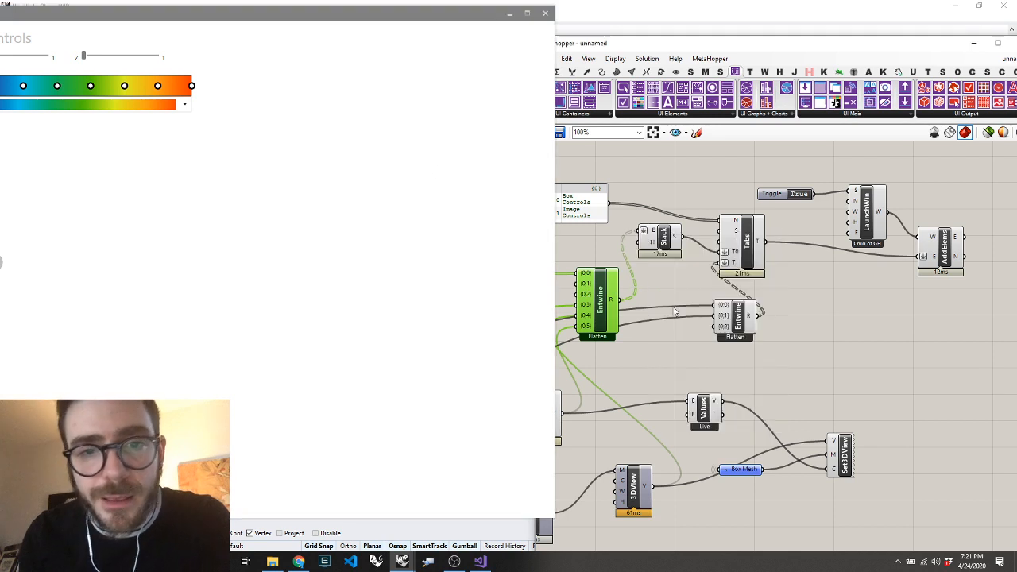
scroll(670, 260, down, 3)
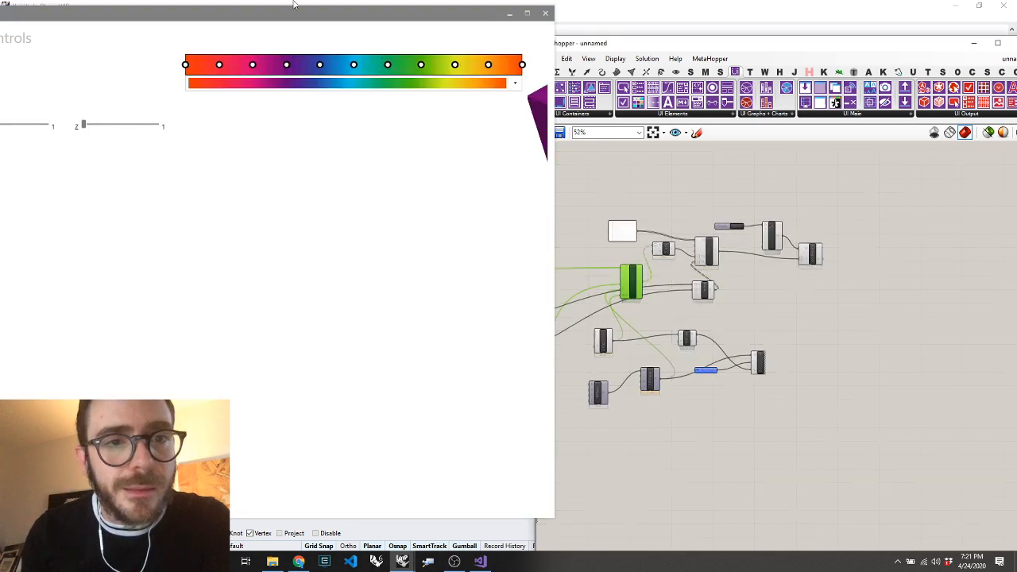
drag(266, 13, 459, 21)
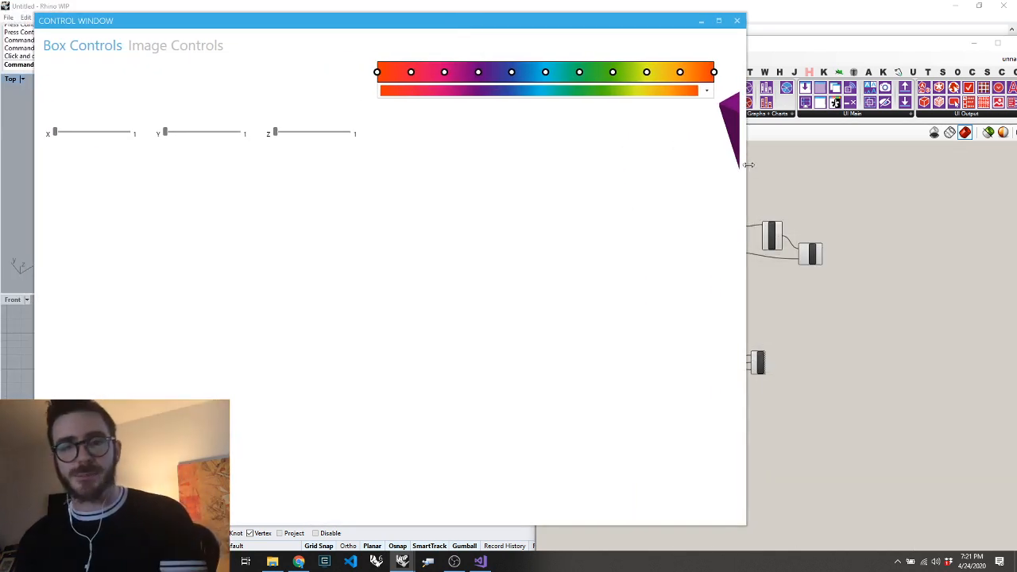
drag(747, 166, 1014, 183)
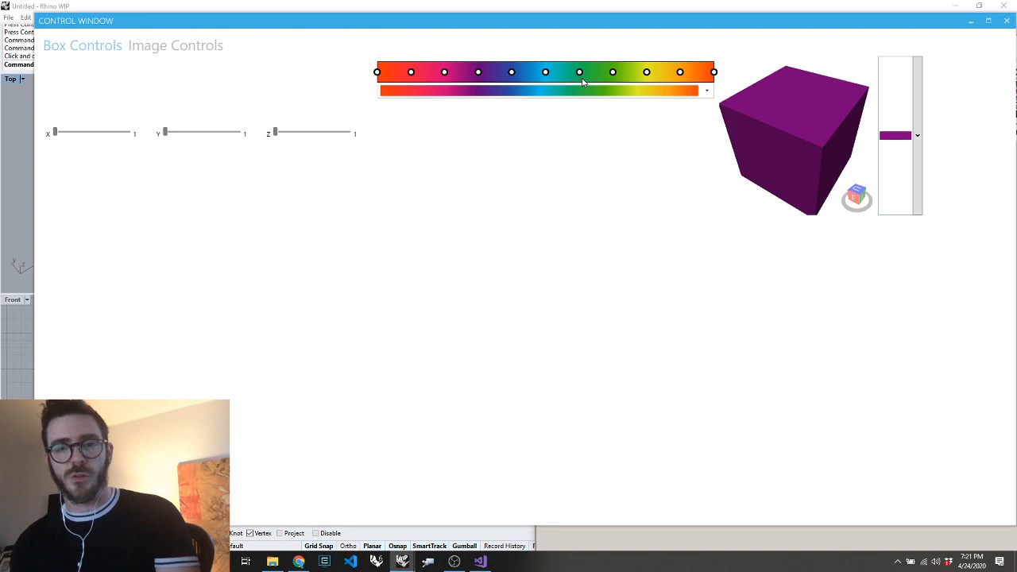
Orbit the box in the control window's 3D view and change its colour to dark teal
drag(740, 155, 750, 127)
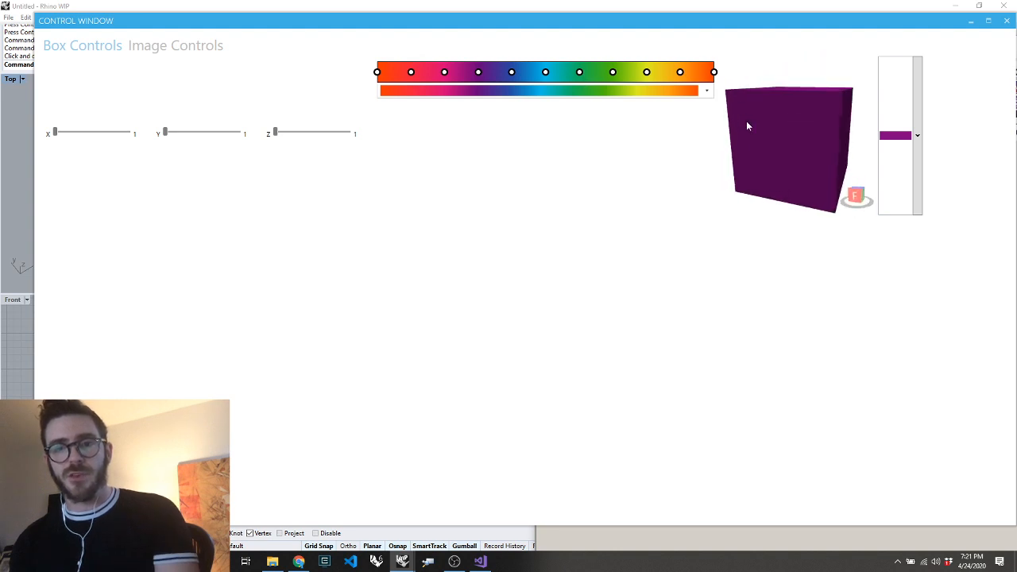
click(917, 137)
click(936, 250)
click(940, 268)
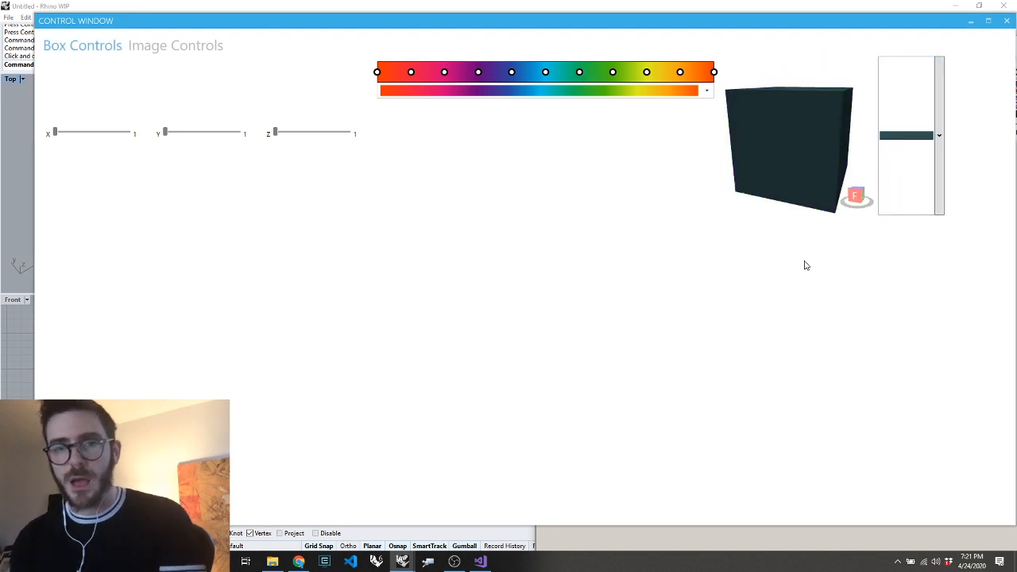
Narrow the control window, remove the flatten from Stack's E input and move the first Entwine up slightly
drag(1012, 81, 407, 80)
scroll(595, 246, up, 5)
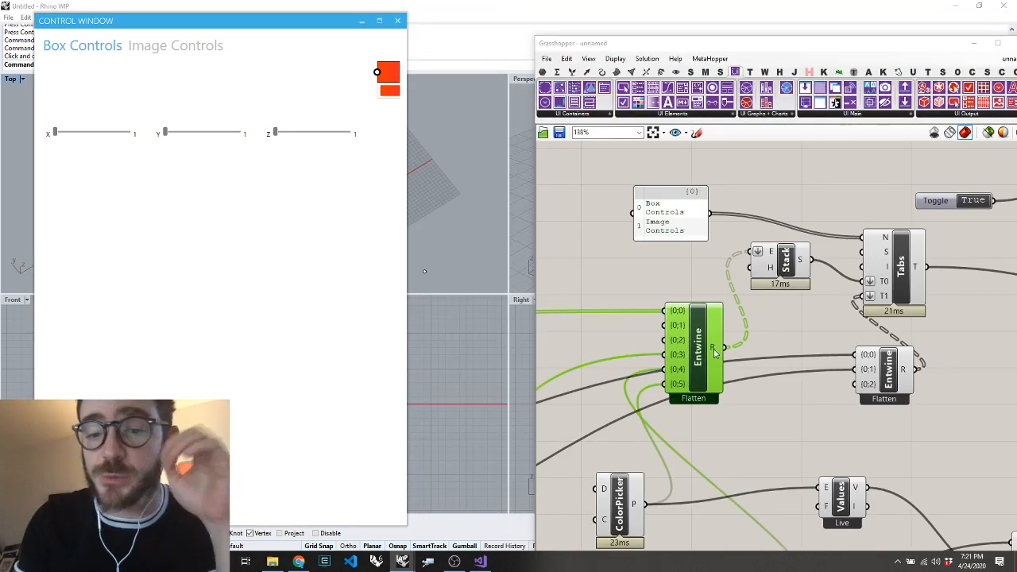
mouse_move(714, 353)
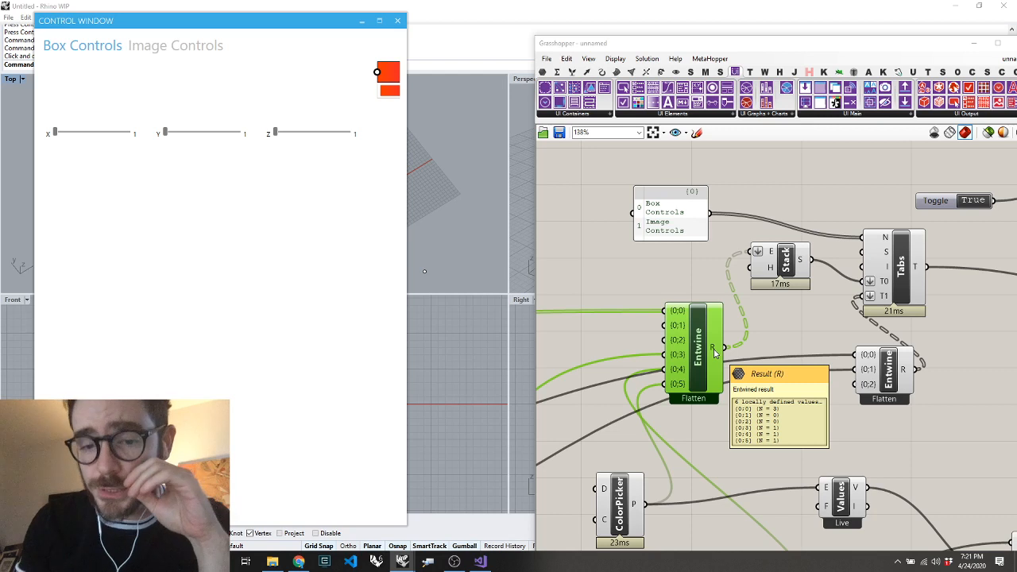
right_click(771, 256)
click(791, 340)
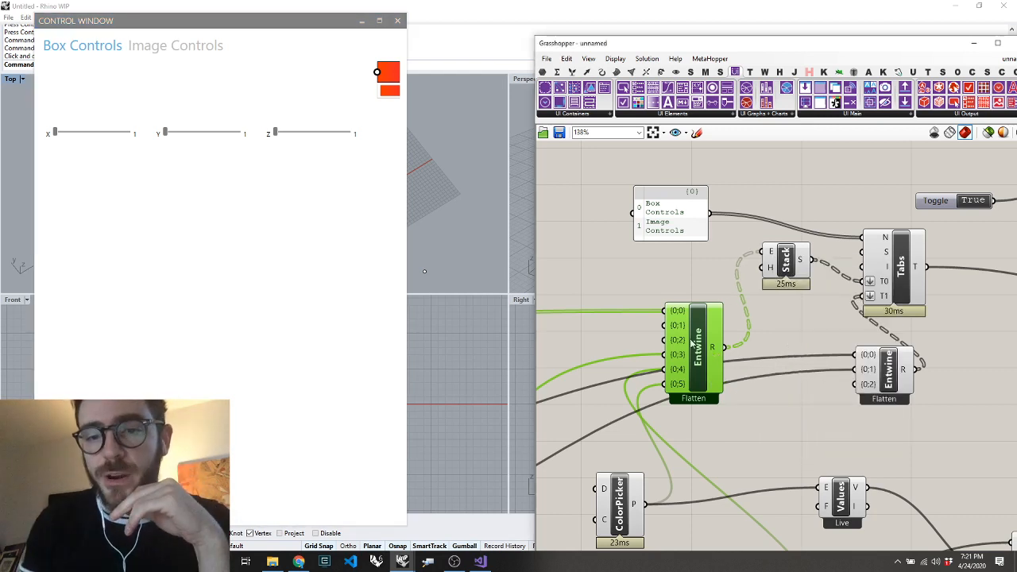
drag(705, 344, 707, 312)
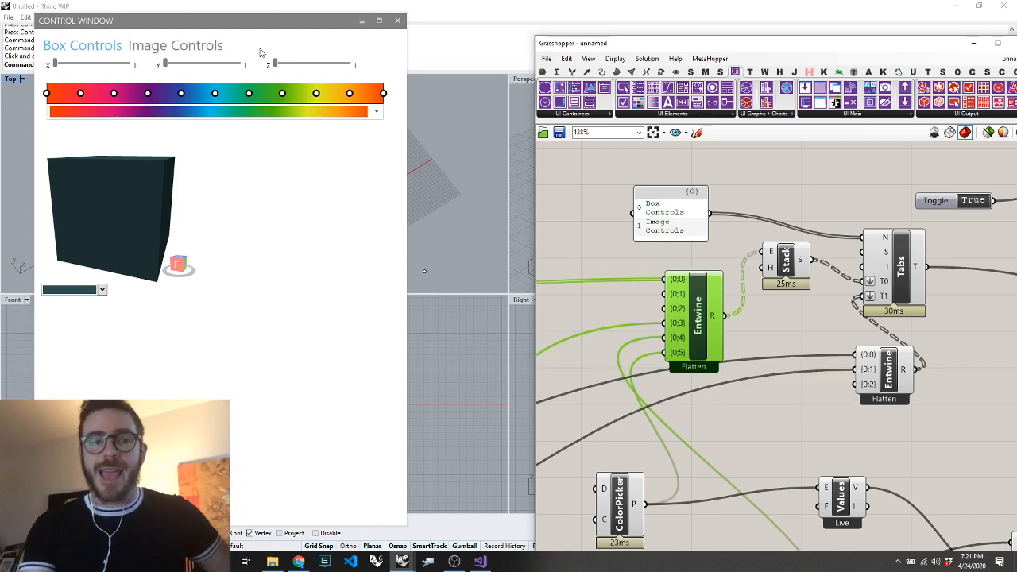
Set the Z slider to 60 and the Y slider to 36 in the control window
drag(275, 63, 320, 73)
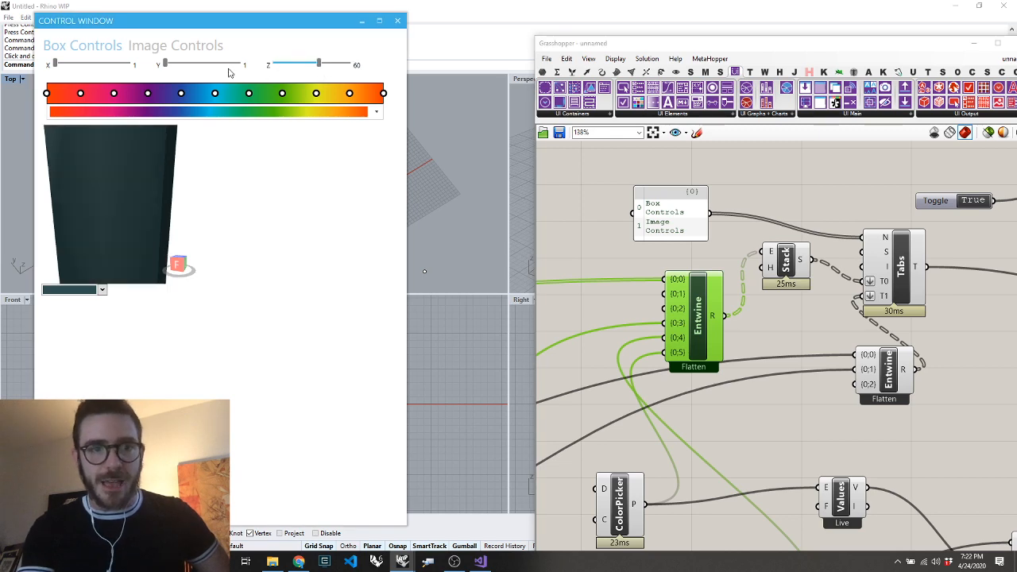
drag(166, 63, 191, 64)
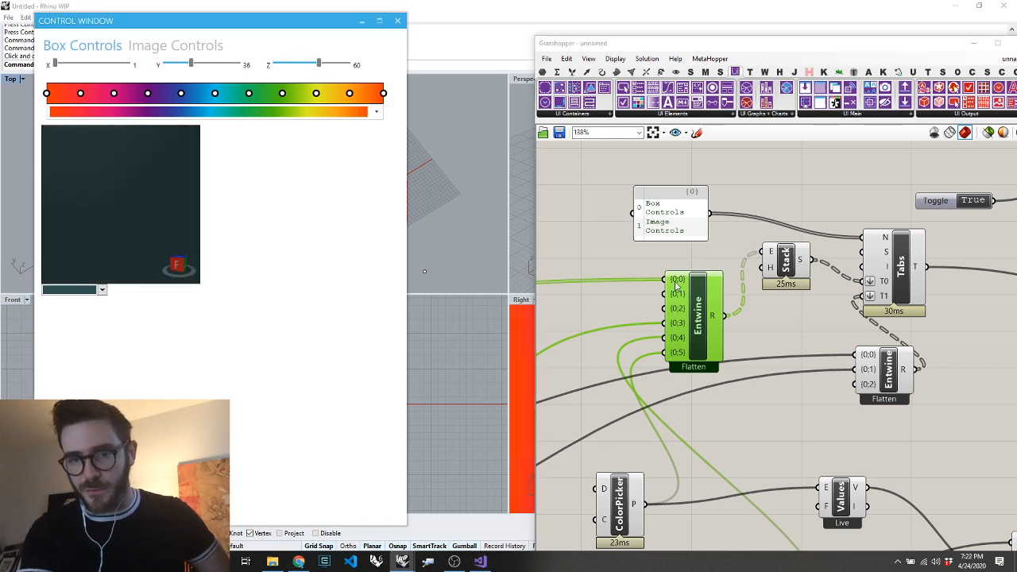
Remove the two unused inputs from the first Entwine and orbit the box in the control window's 3D view
mouse_move(678, 286)
scroll(677, 287, up, 5)
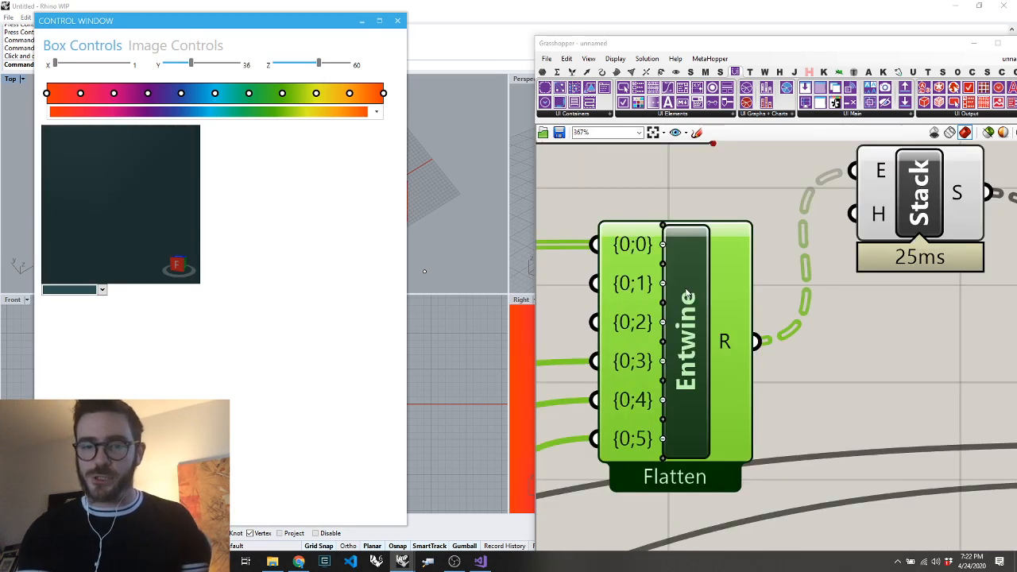
click(663, 303)
click(663, 303)
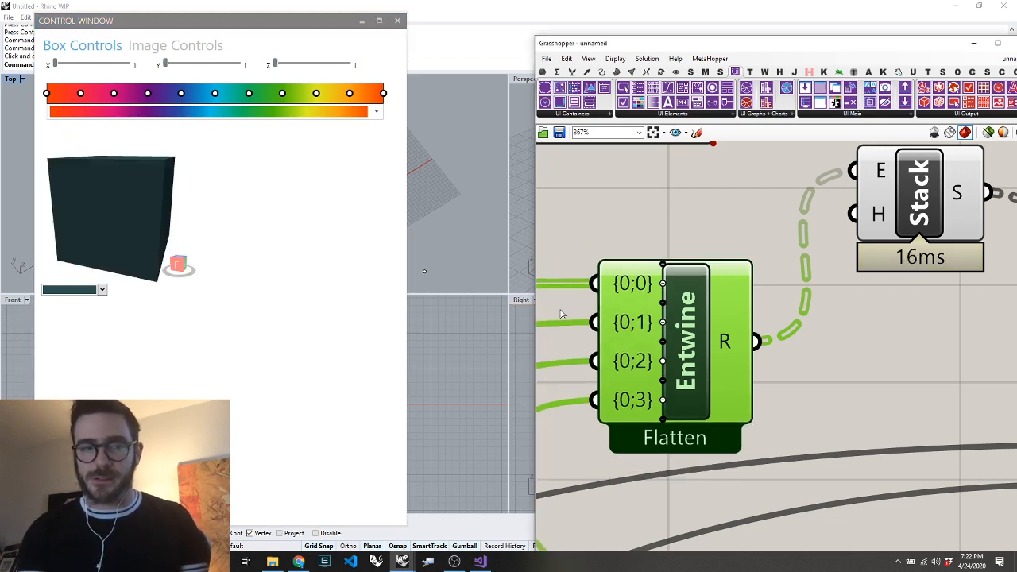
right_drag(121, 166, 100, 225)
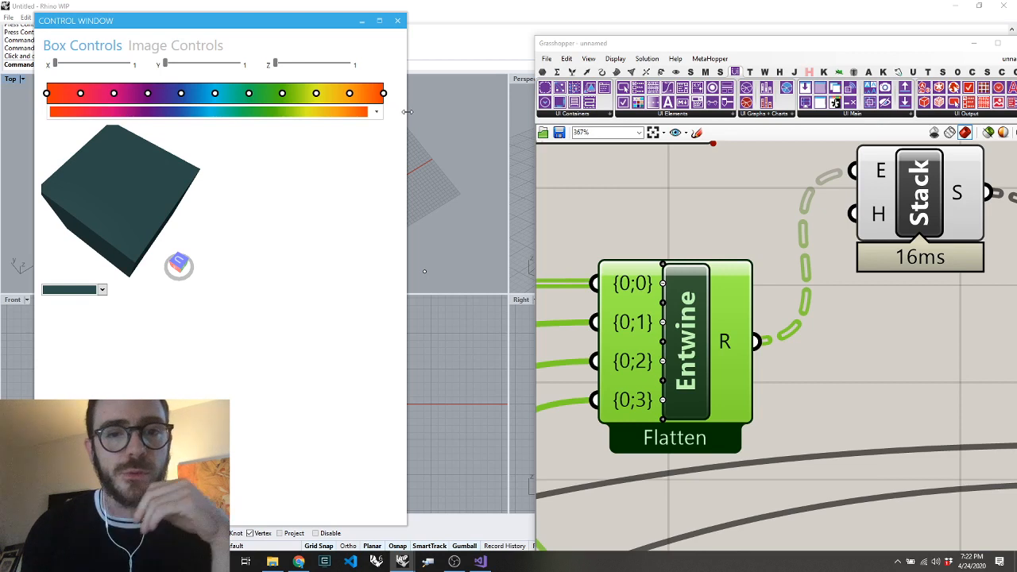
mouse_move(407, 112)
mouse_down()
mouse_move(641, 112)
mouse_move(416, 112)
mouse_up()
Place a Create Simple Grid component below Stack, examine its inputs and delete it
click(590, 117)
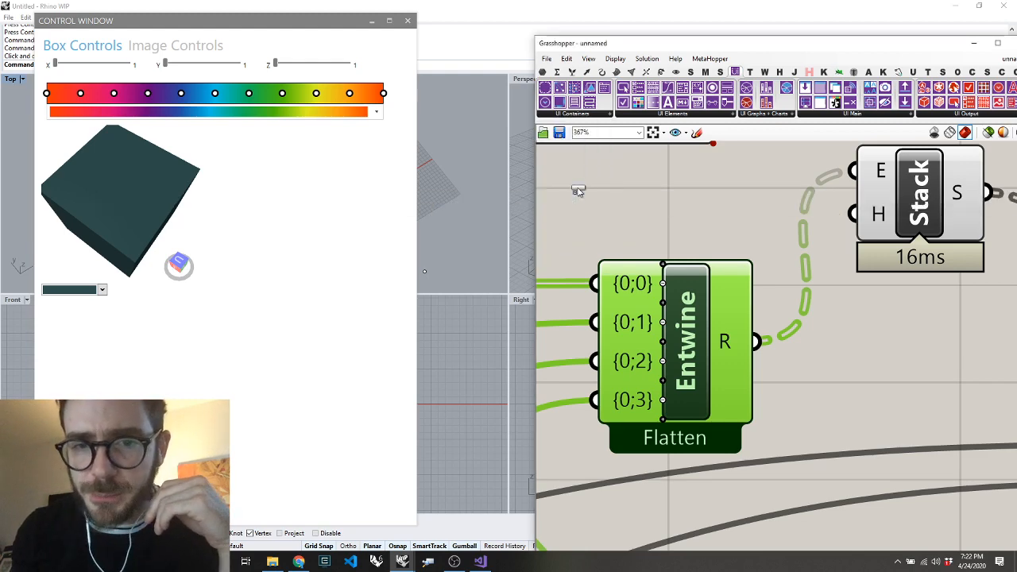
scroll(803, 278, down, 2)
scroll(803, 278, down, 2)
click(862, 377)
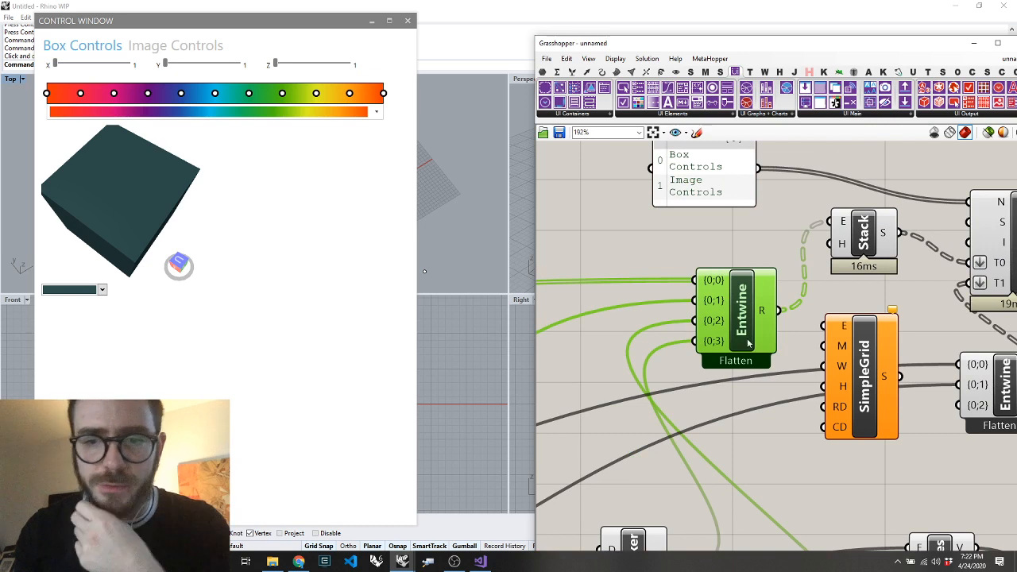
drag(751, 346, 680, 347)
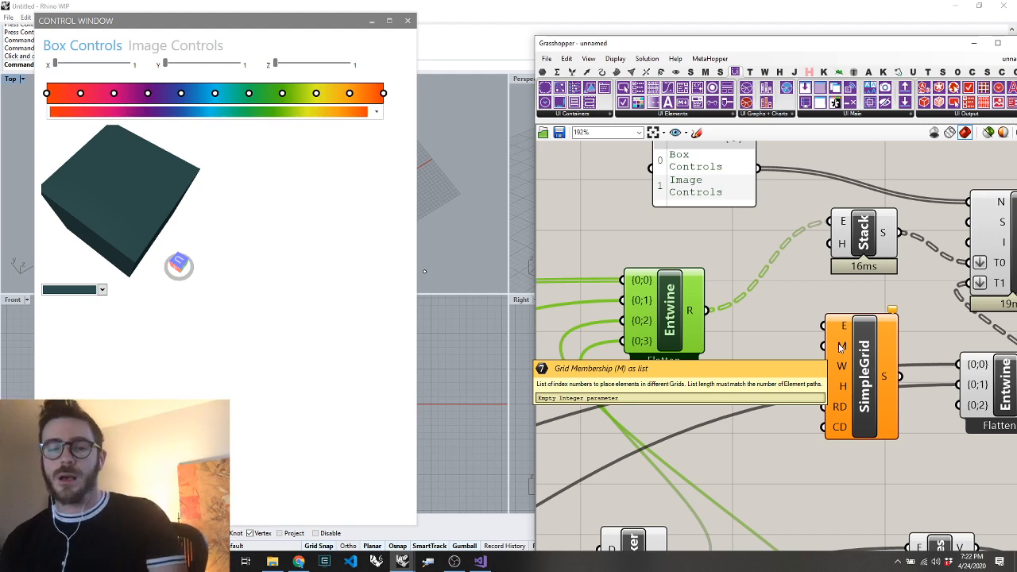
click(849, 393)
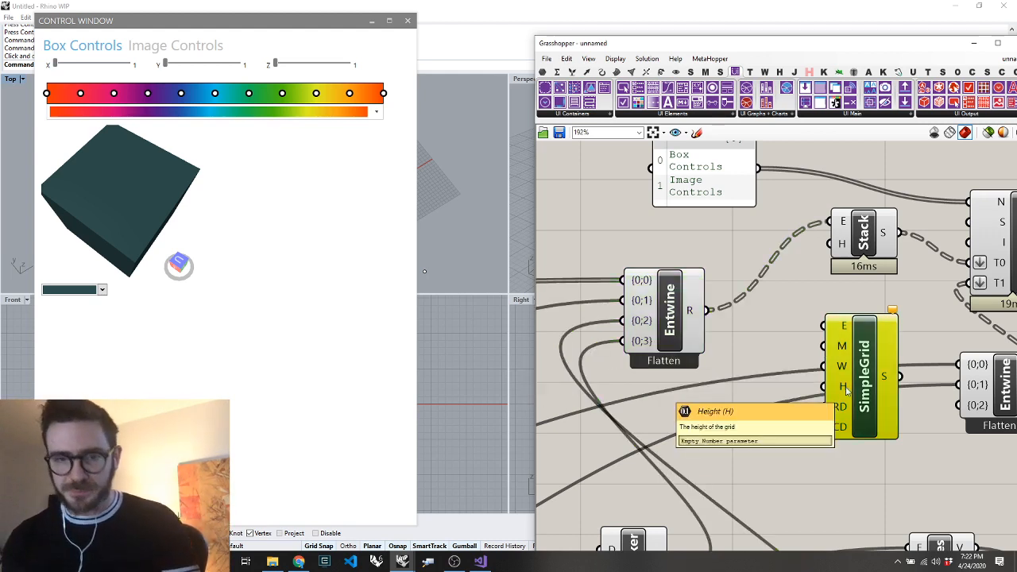
key(Delete)
Place a Create Grid component beside the first Entwine to show its inputs and remove it again
click(581, 113)
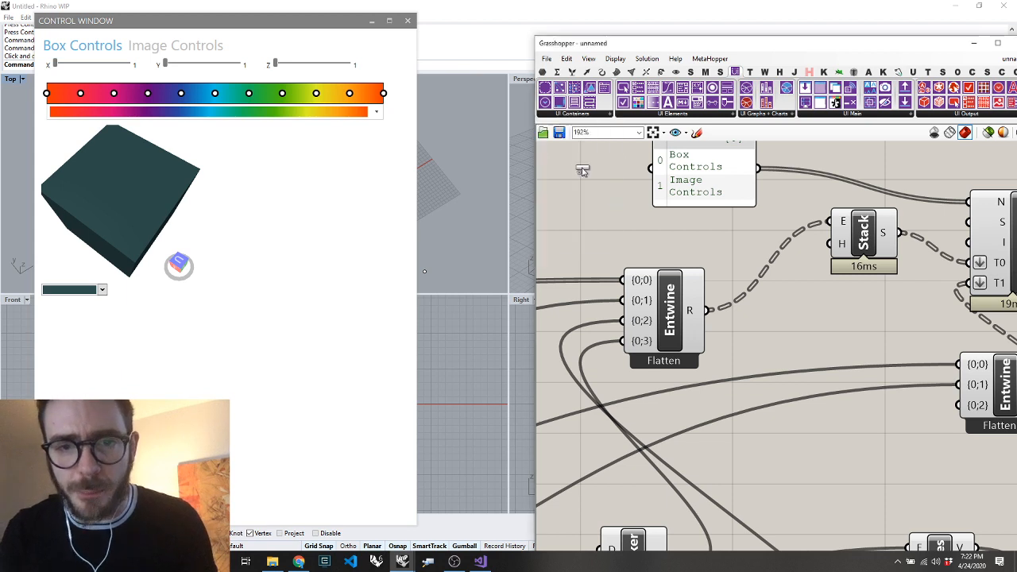
click(582, 115)
click(571, 160)
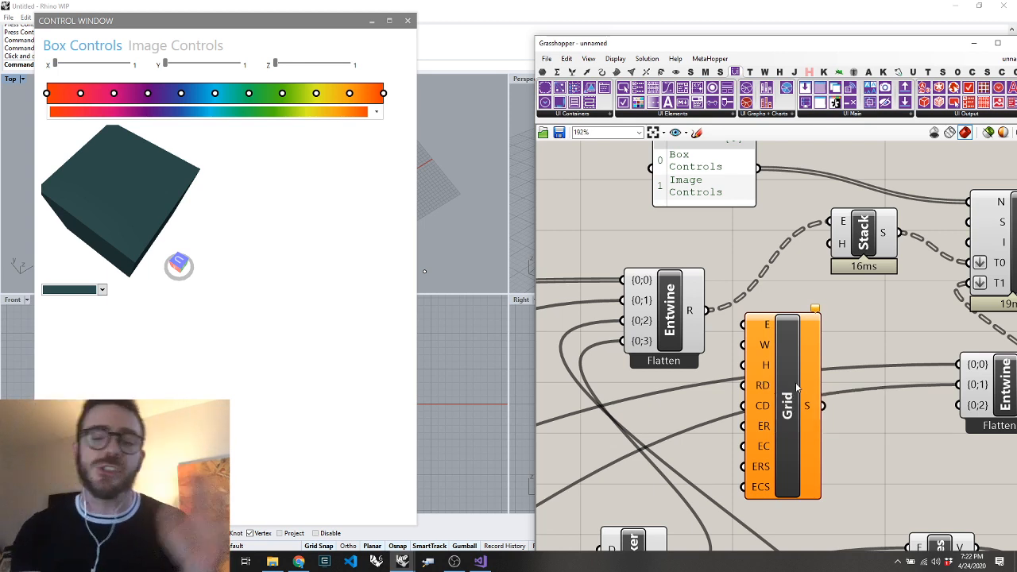
click(796, 387)
key(Delete)
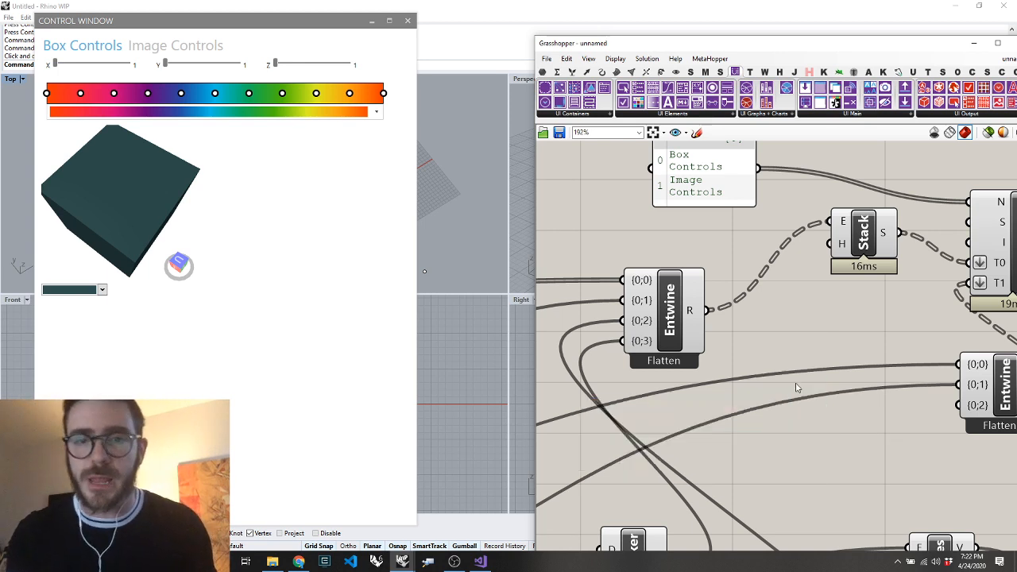
click(572, 116)
scroll(676, 354, down, 3)
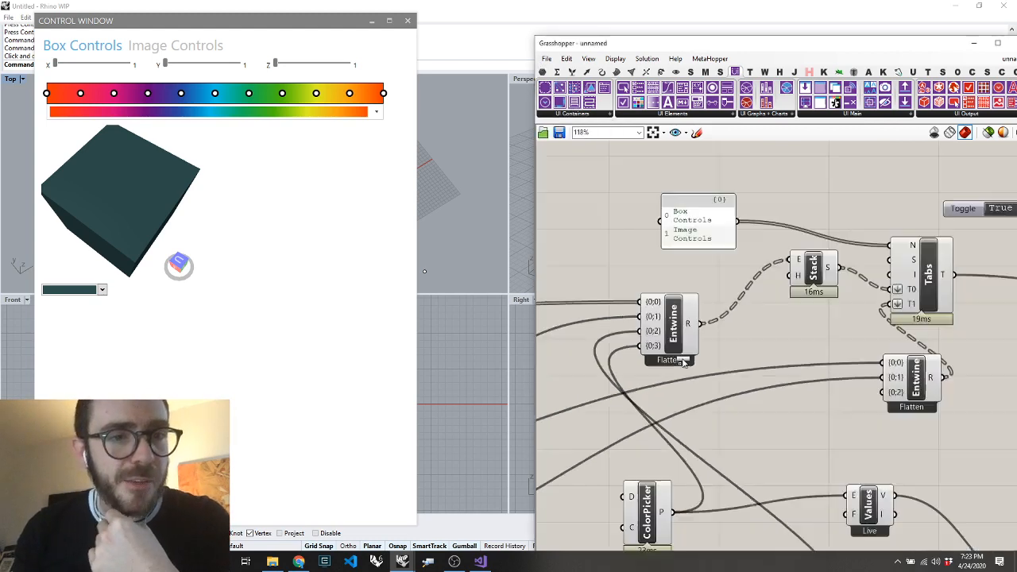
Place a Create Expander component below the first Entwine and add a new Entwine beside it
scroll(682, 362, down, 3)
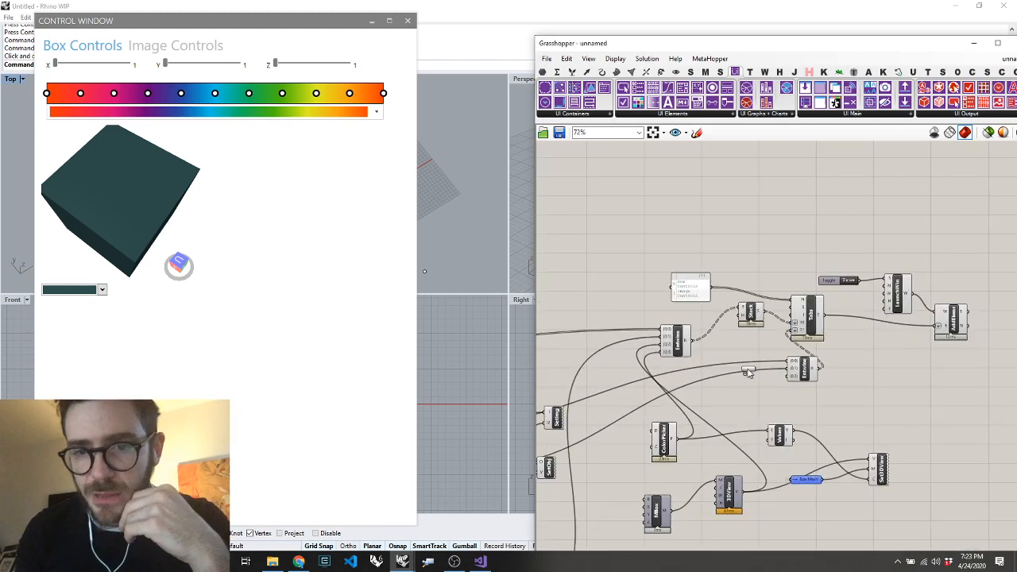
scroll(748, 373, up, 3)
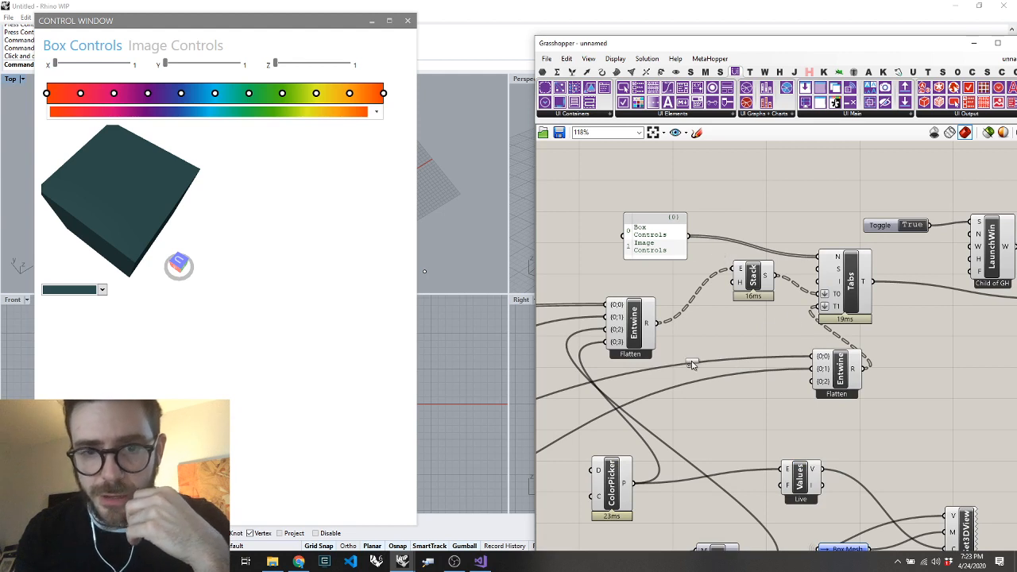
drag(691, 364, 681, 392)
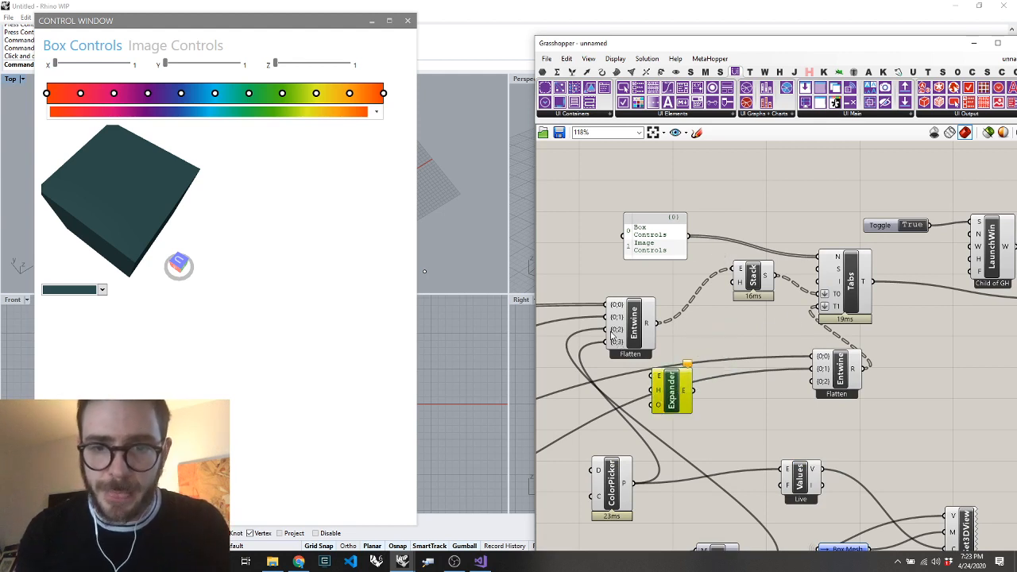
double_click(628, 389)
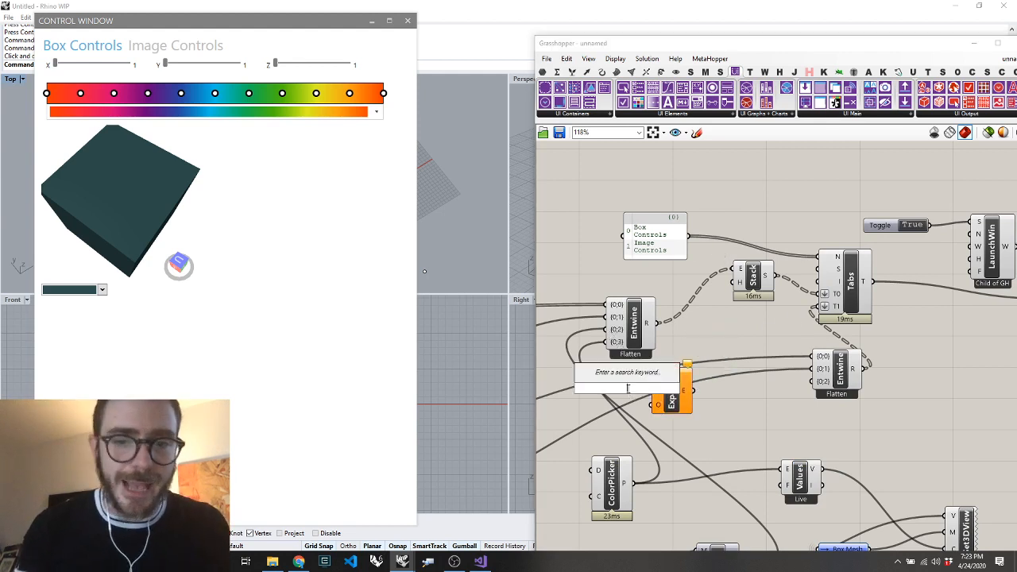
text(entw)
key(Return)
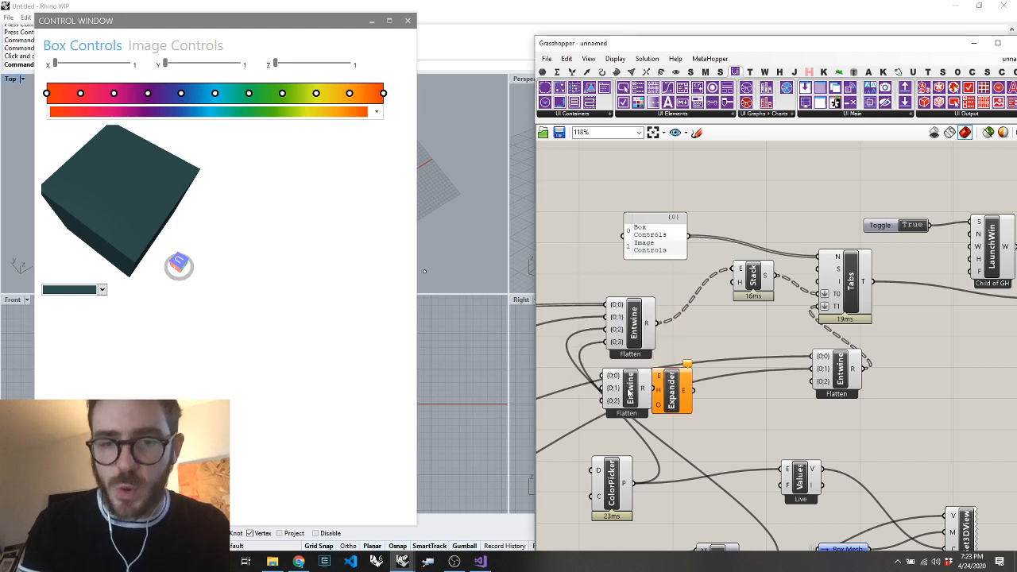
Route the 3D view and colour picker through the new Entwine with flattened output into Expander, and wire Expander to the first Entwine's {0;2} input
ctrl+shift+drag(606, 333, 587, 391)
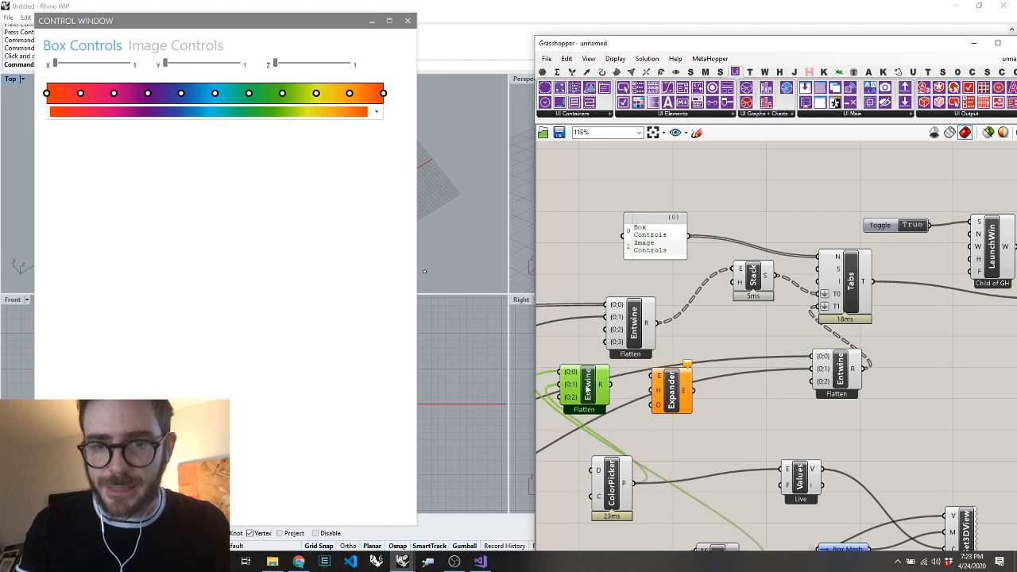
right_click(603, 387)
click(636, 434)
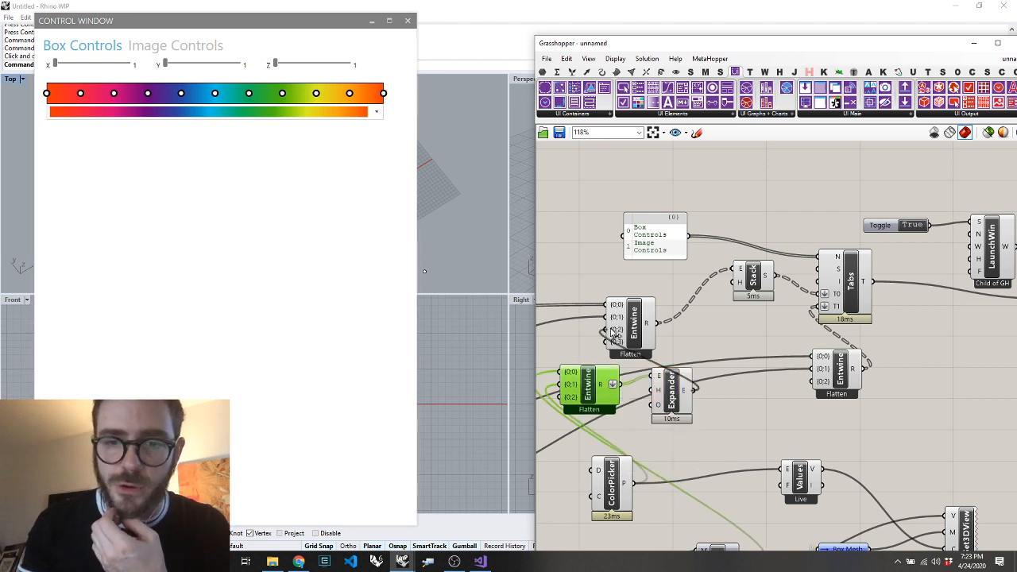
drag(629, 329, 684, 326)
drag(674, 373, 663, 373)
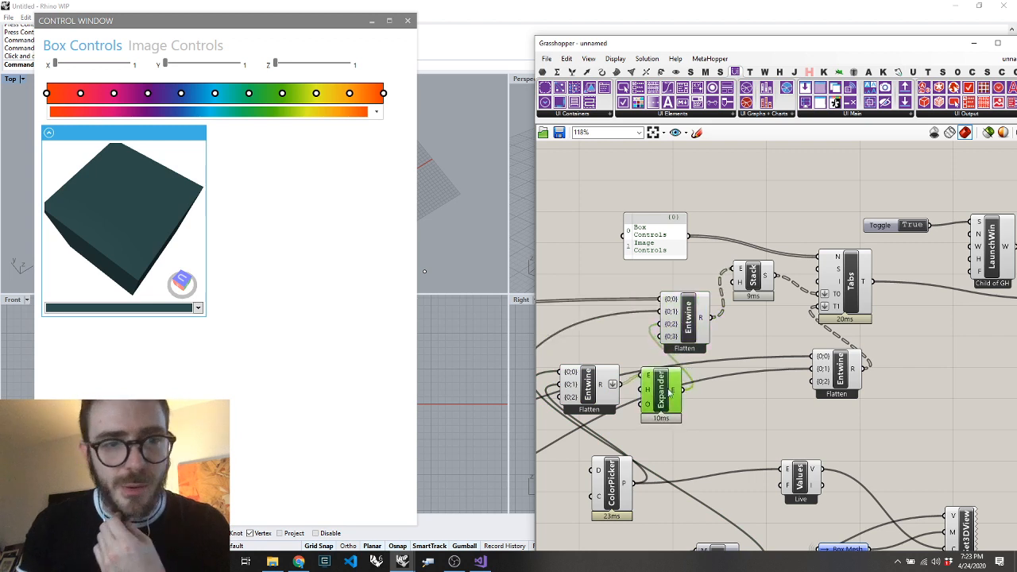
Collapse and expand the box view's expander section in the control window to test it
click(49, 133)
click(49, 132)
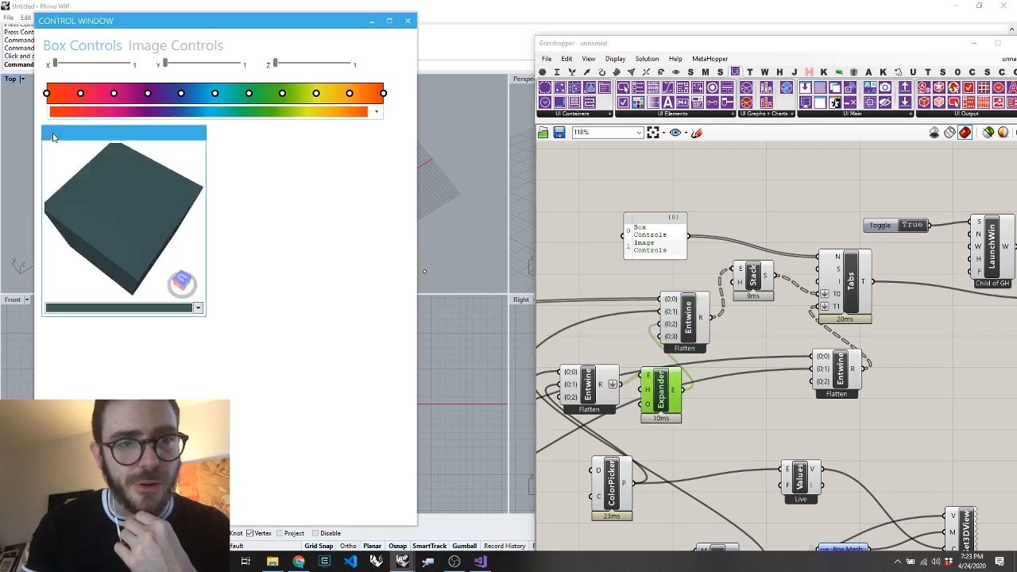
click(49, 133)
click(49, 133)
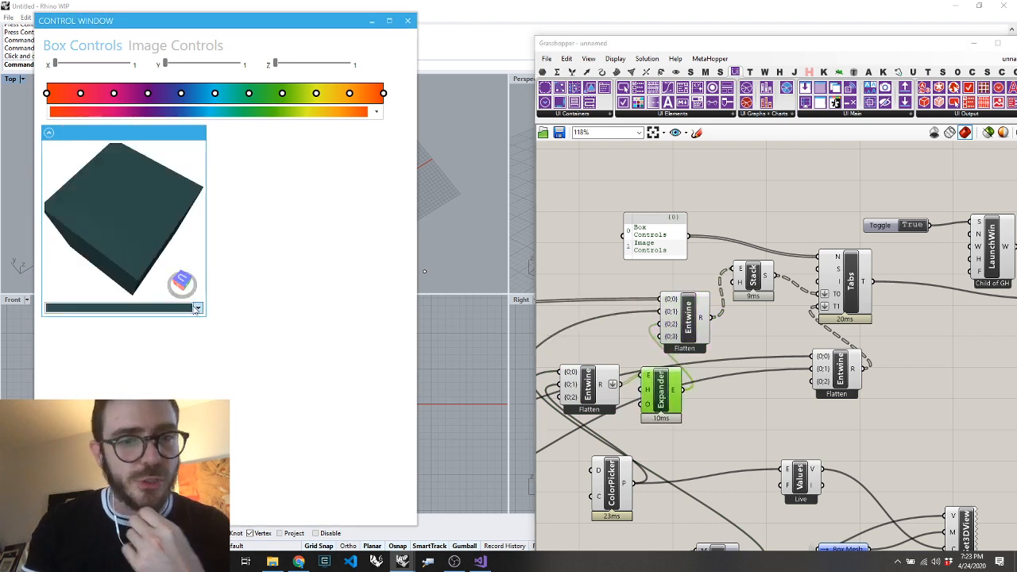
click(763, 424)
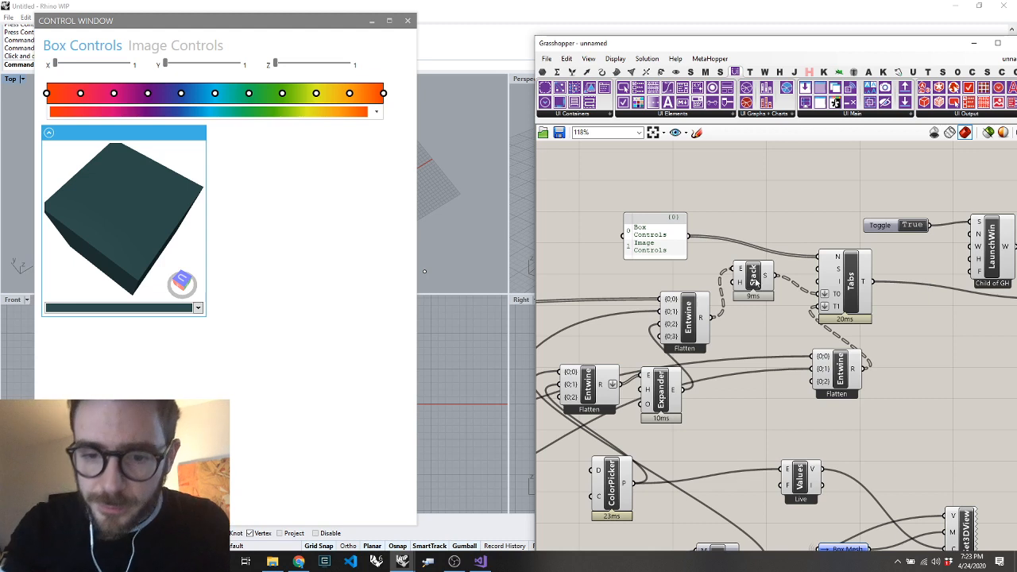
click(662, 393)
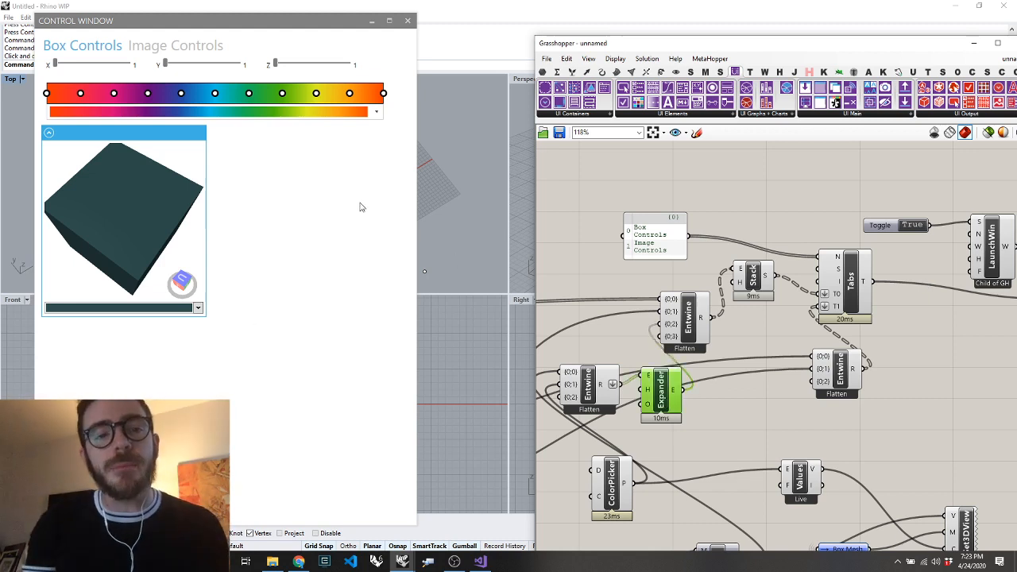
Widen the control window and place an Adjust Element Positioning component beside the Expander
double_click(760, 412)
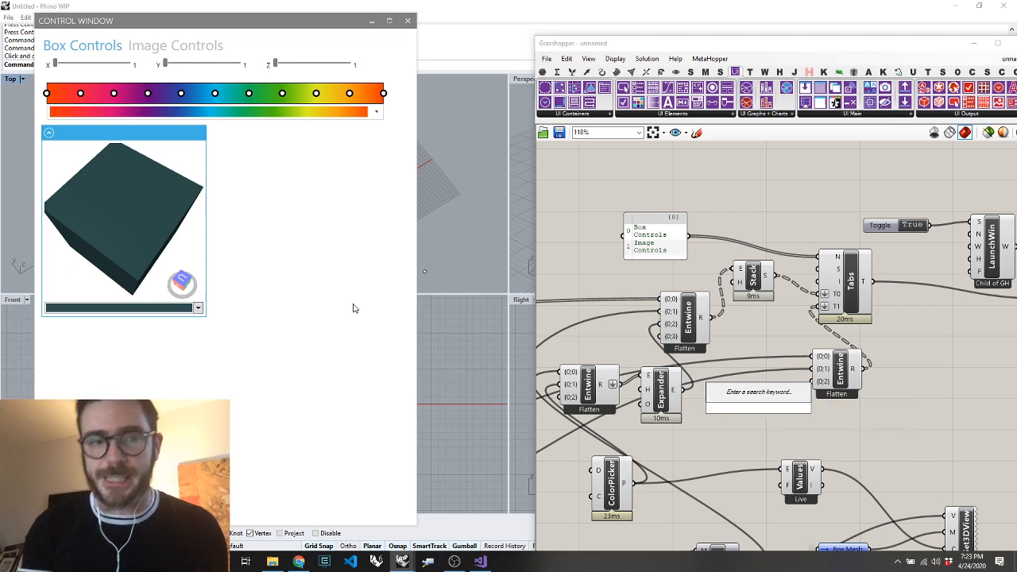
drag(415, 259, 486, 310)
double_click(744, 410)
text(adju)
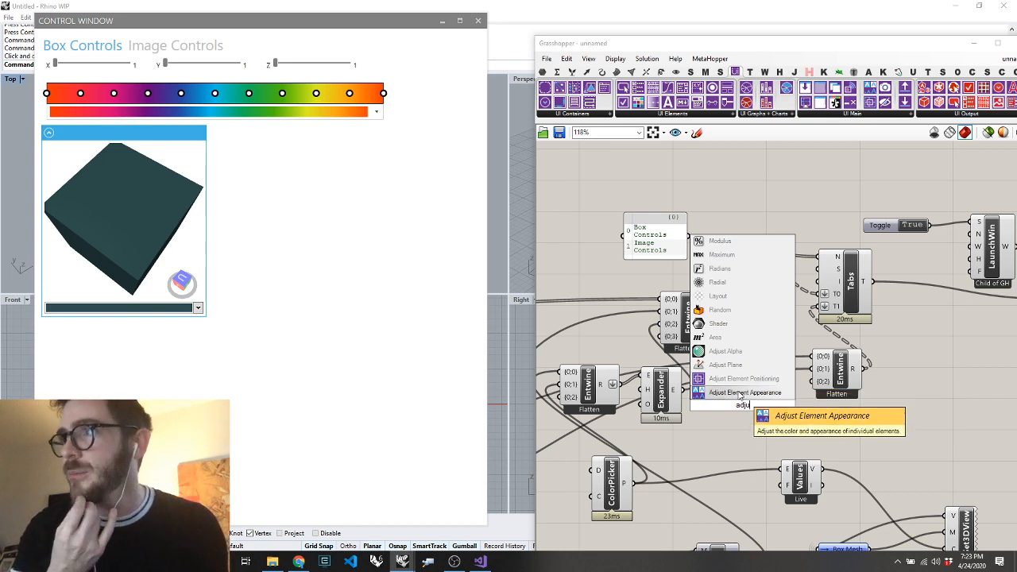
click(738, 378)
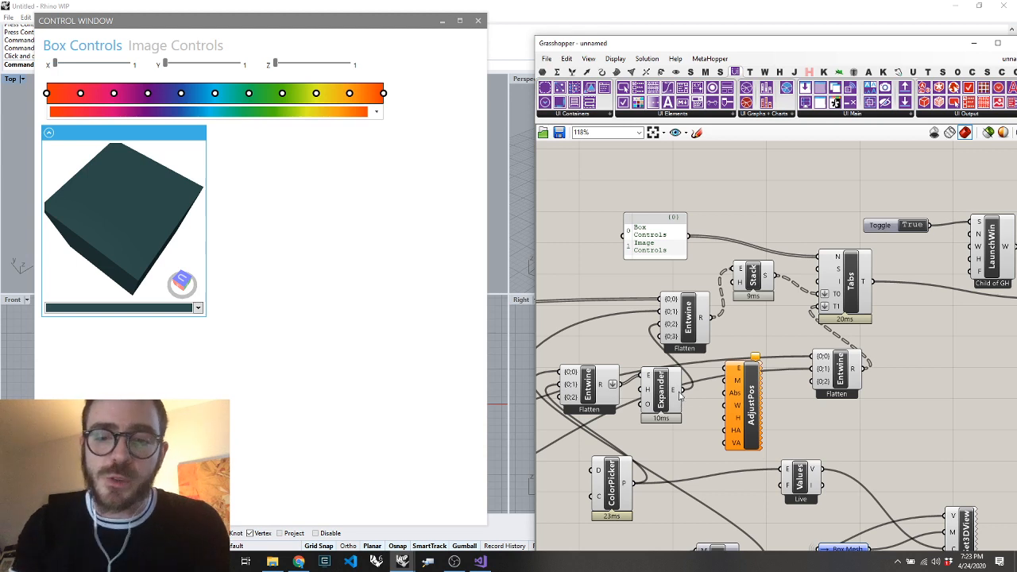
Wire Expander's output into AdjustPos, choose Stretch for its horizontal alignment, and move the component beyond the second Entwine
drag(679, 390, 731, 366)
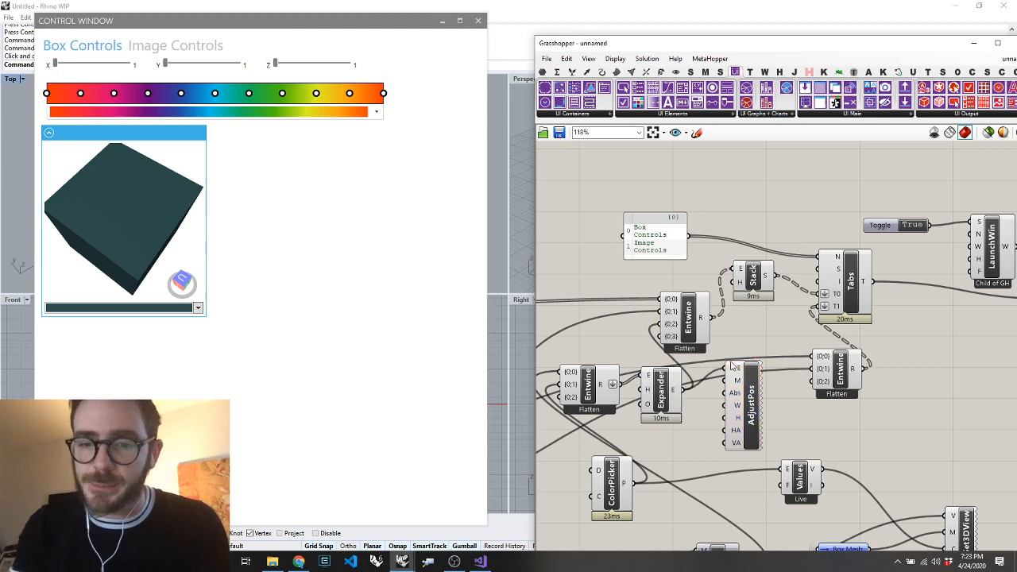
right_click(735, 432)
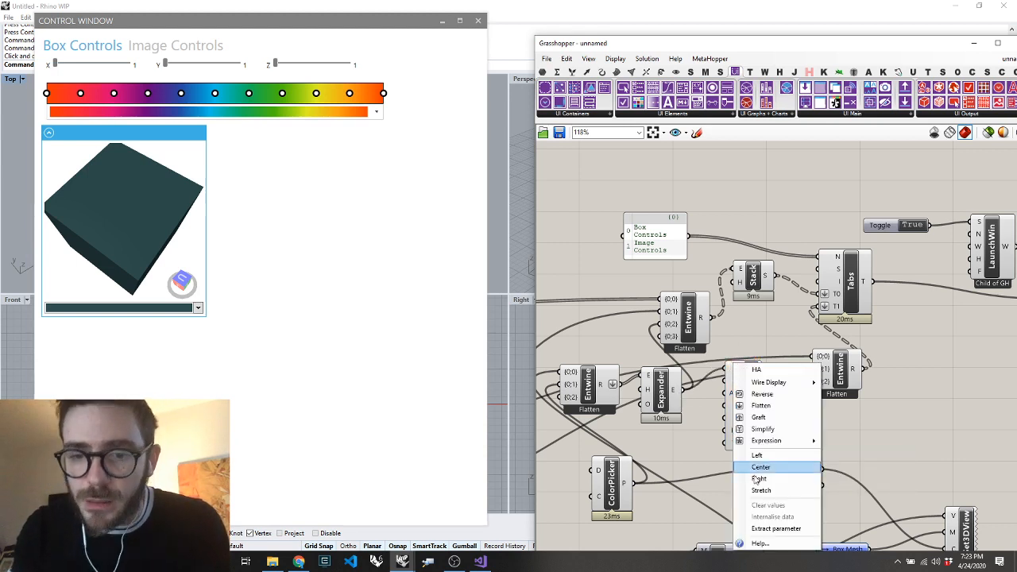
click(759, 495)
drag(748, 414, 974, 421)
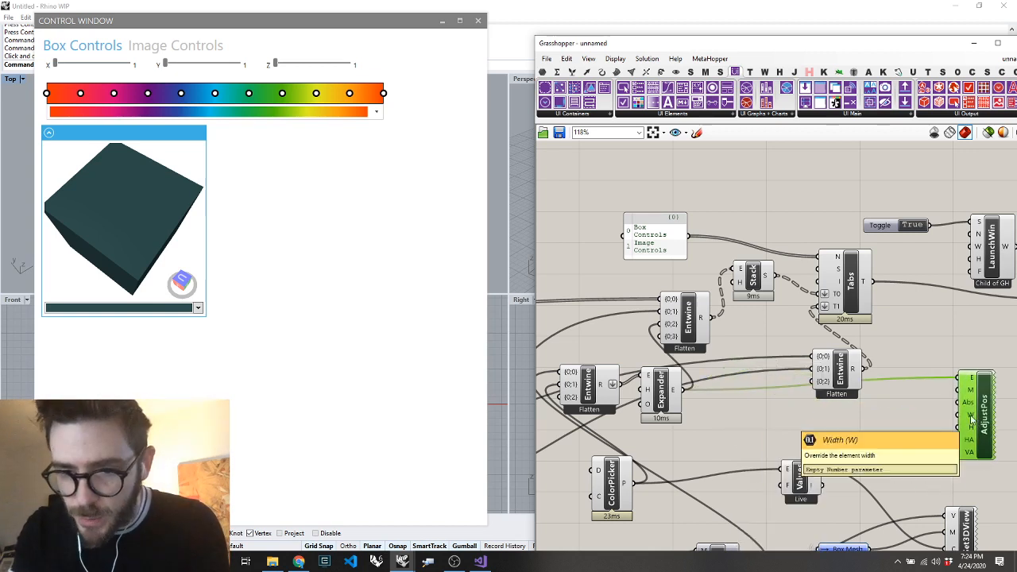
Place a NaN component beside AdjustPos and wire it into the Width input
double_click(927, 421)
text(num)
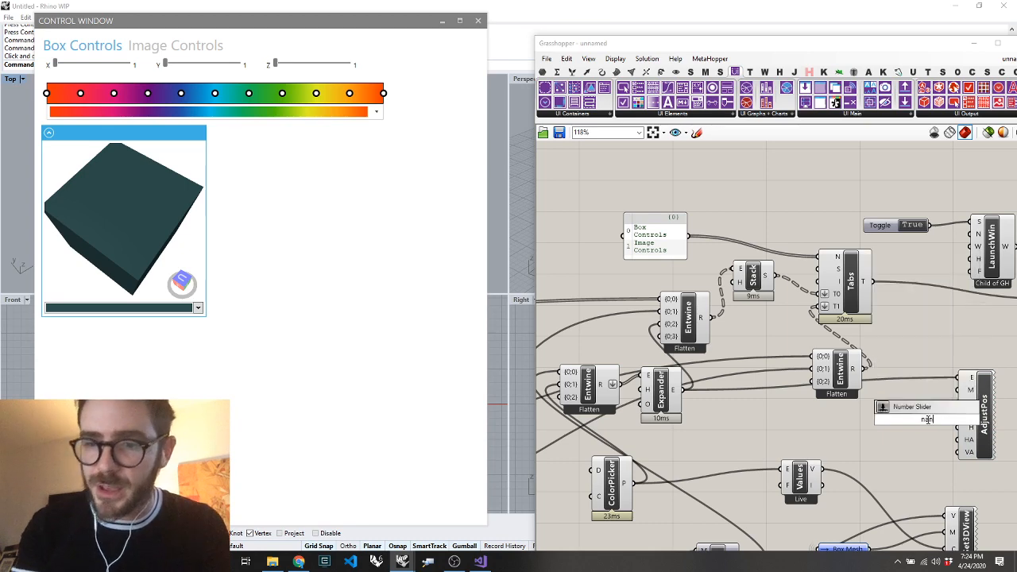
key(Return)
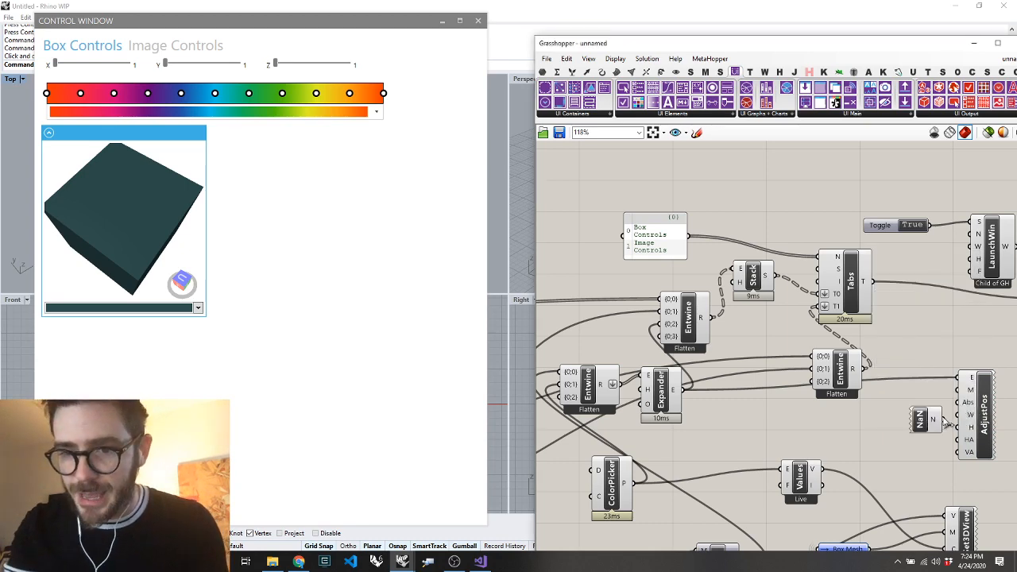
scroll(949, 425, up, 2)
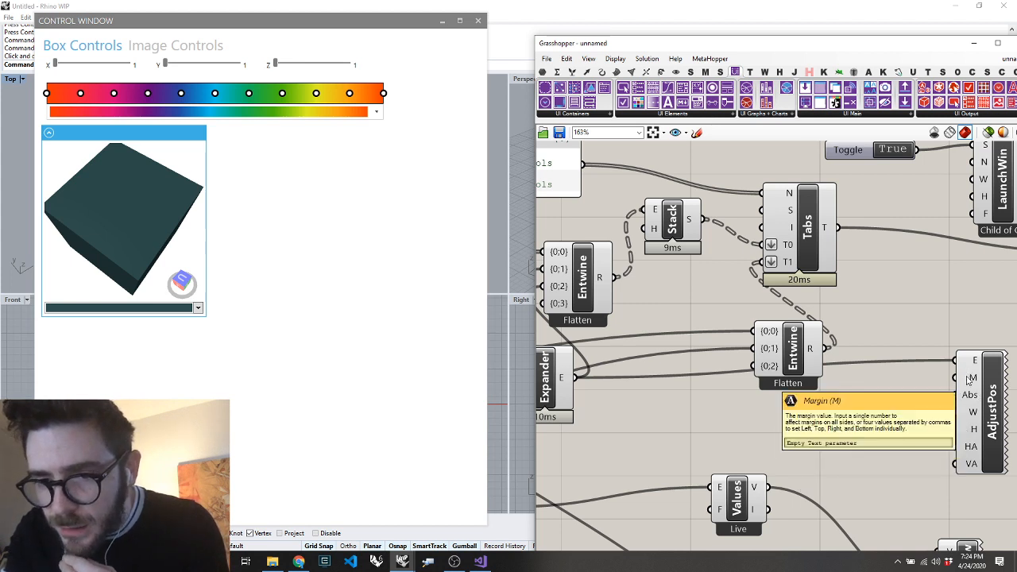
drag(908, 427, 857, 433)
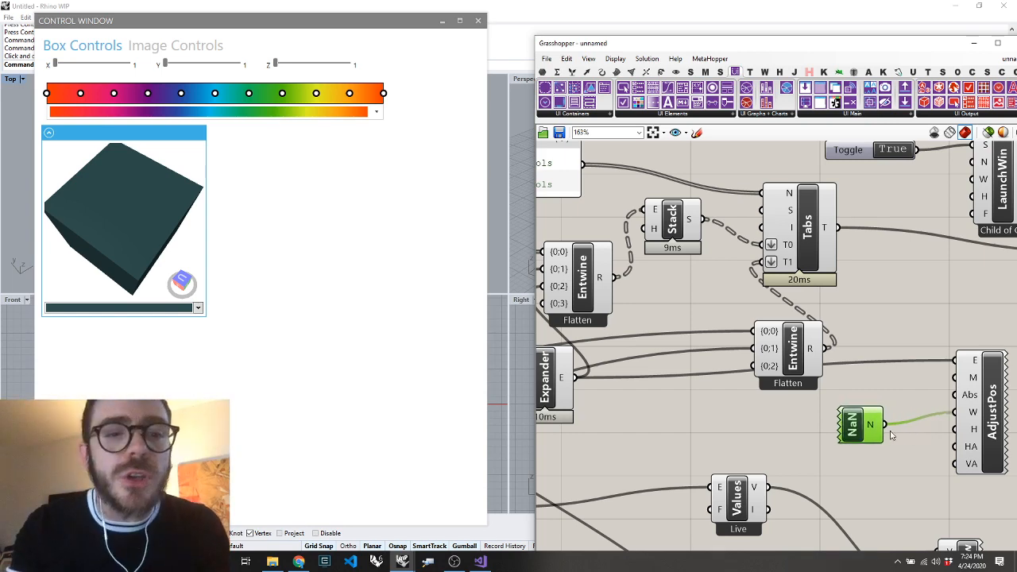
key(Delete)
key(ctrl+z)
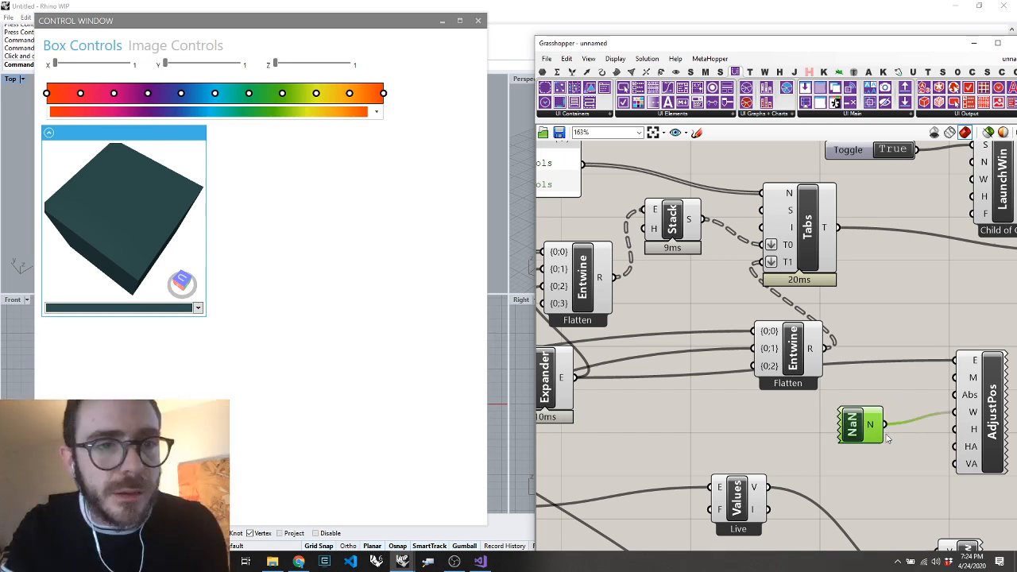
Rearrange the Tabs, Expander, Stack and first Entwine components to space out their wires
scroll(894, 401, down, 3)
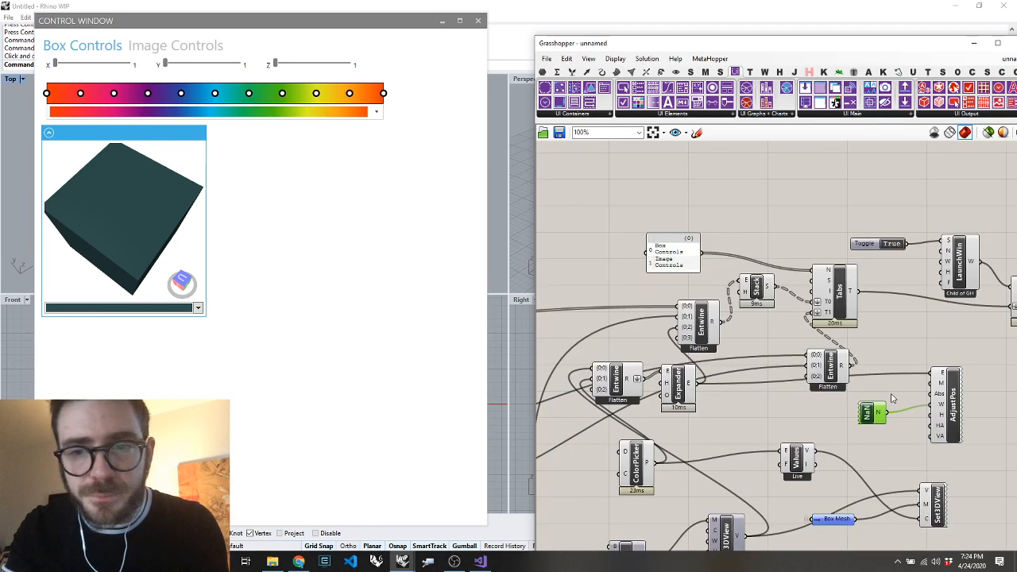
drag(845, 312, 873, 309)
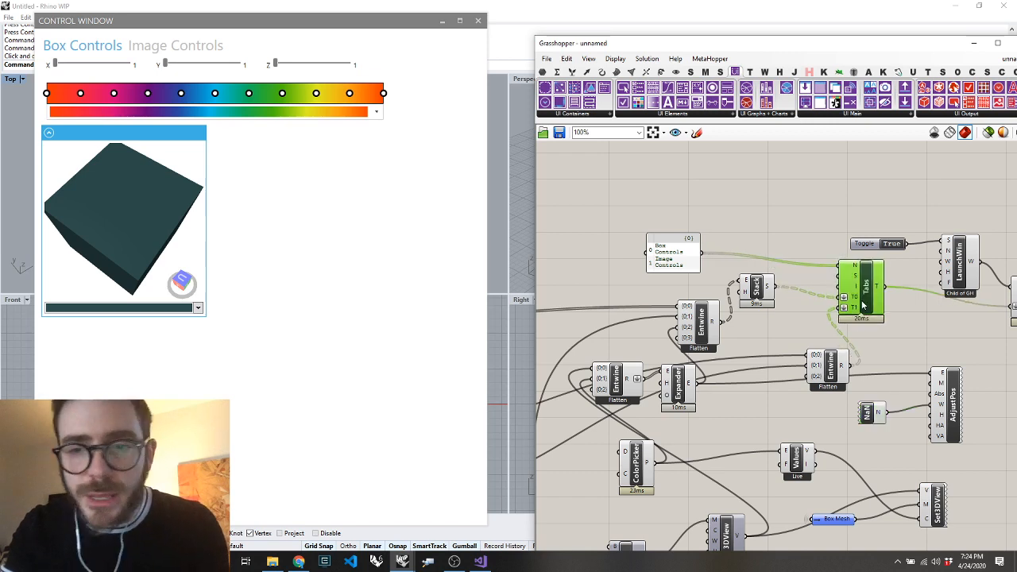
drag(699, 378, 697, 369)
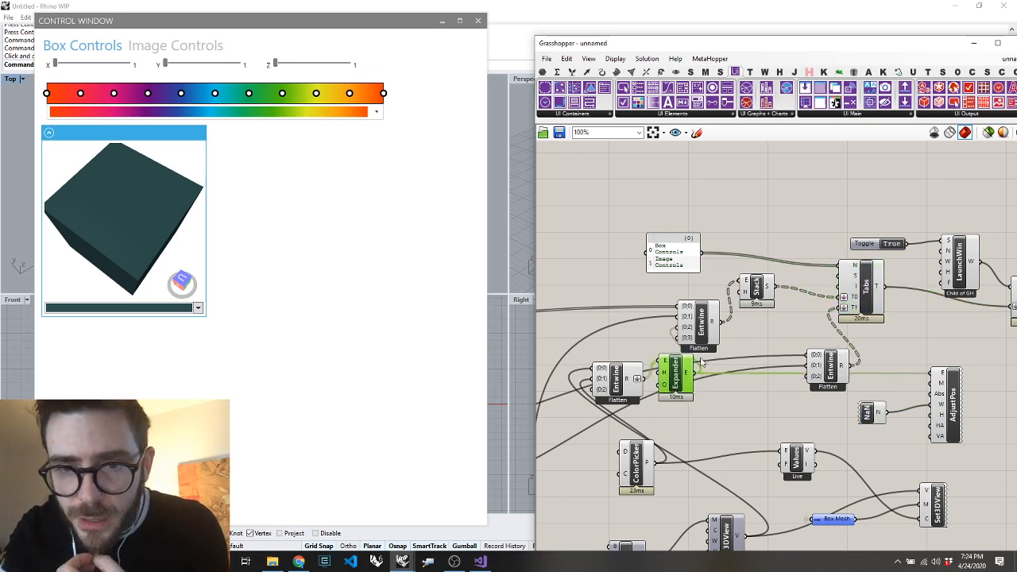
mouse_move(759, 291)
mouse_down()
mouse_move(787, 272)
mouse_move(775, 281)
mouse_up()
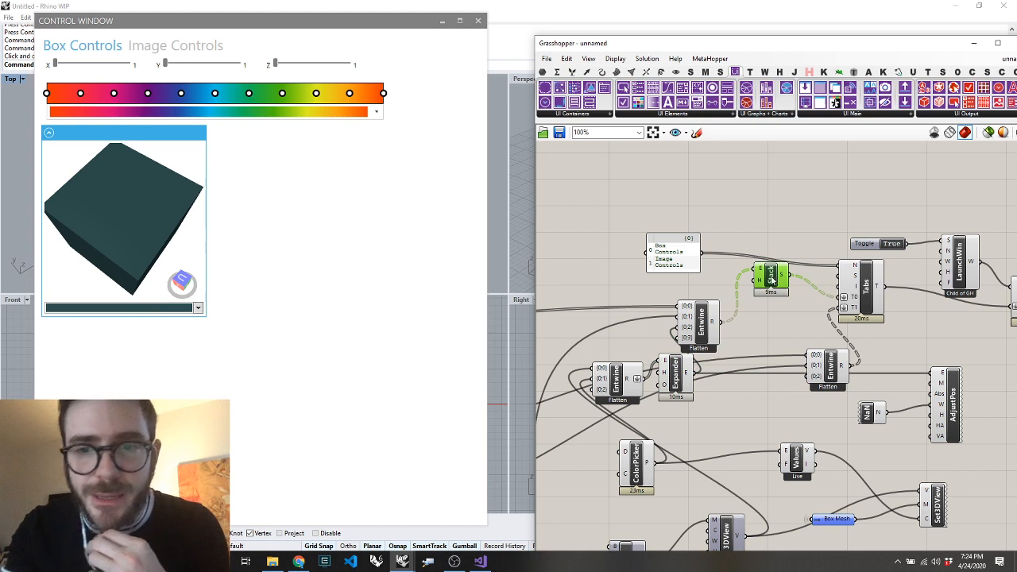
drag(705, 328, 726, 316)
Wire Expander's output directly into Add Elements in place of Tabs, and resize the control window narrower to test the stretching
drag(694, 379, 964, 313)
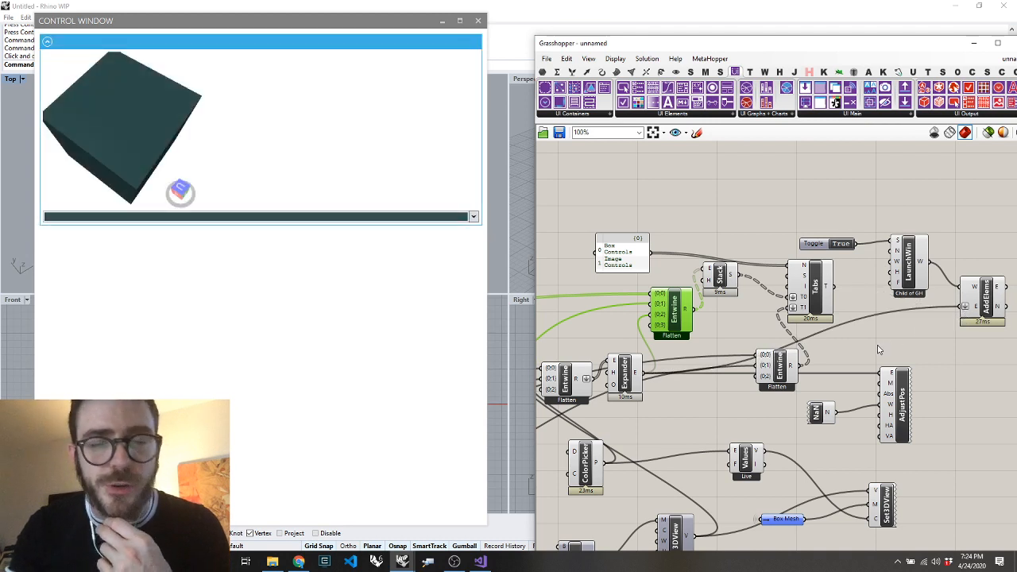
drag(481, 233, 455, 257)
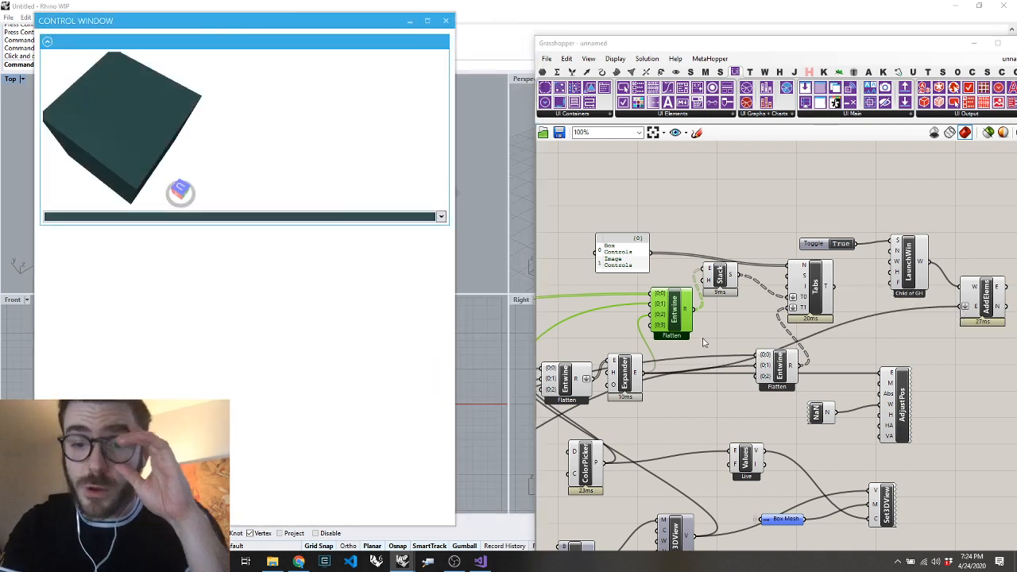
click(635, 378)
click(628, 377)
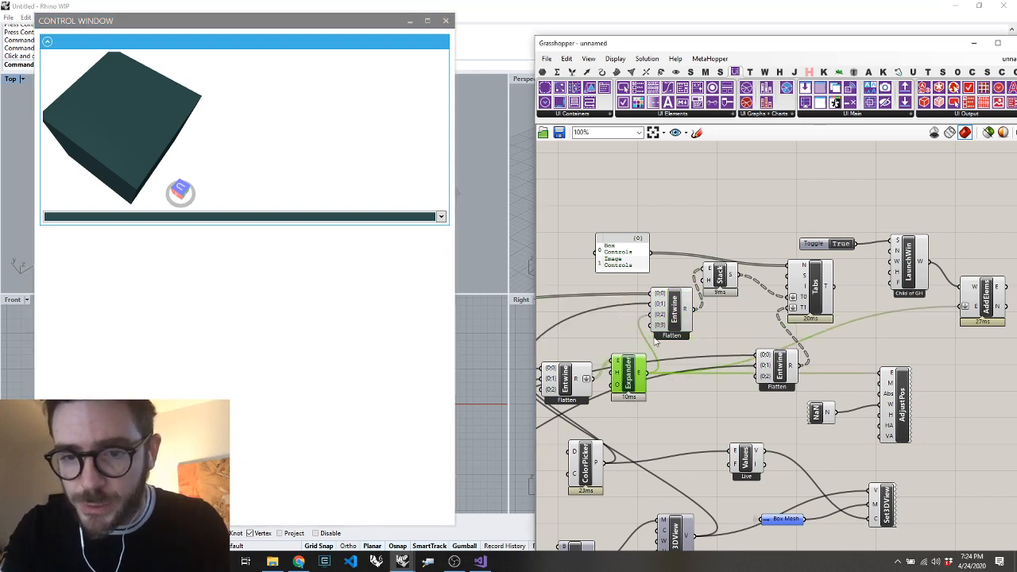
Wire Stack's output directly into Add Elements in place of the Expander
click(720, 276)
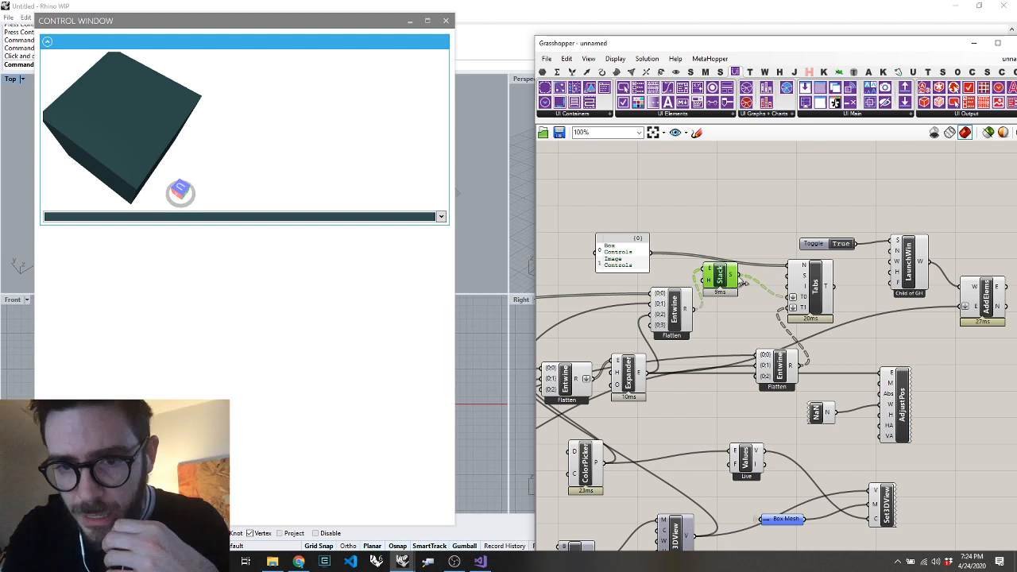
drag(738, 275, 984, 313)
click(674, 311)
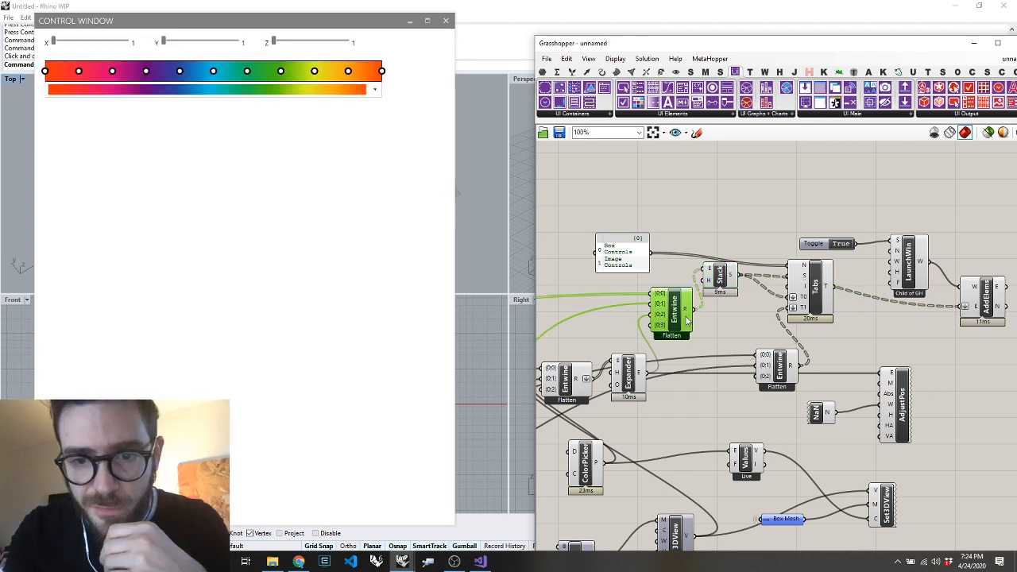
Recompute the definition to relaunch the control window, and inspect the Add Elements and Stack components
right_click(686, 365)
click(714, 402)
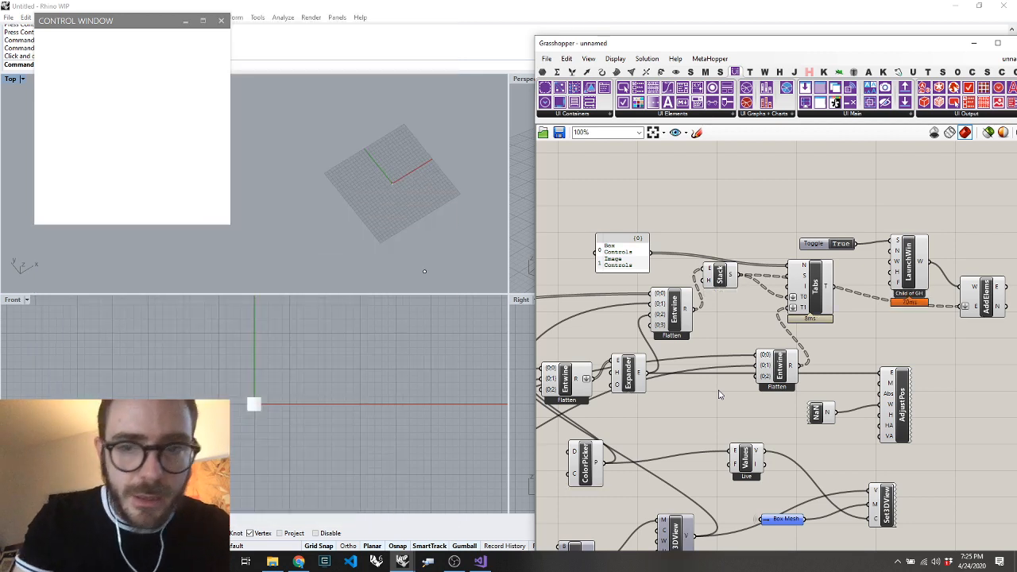
click(985, 295)
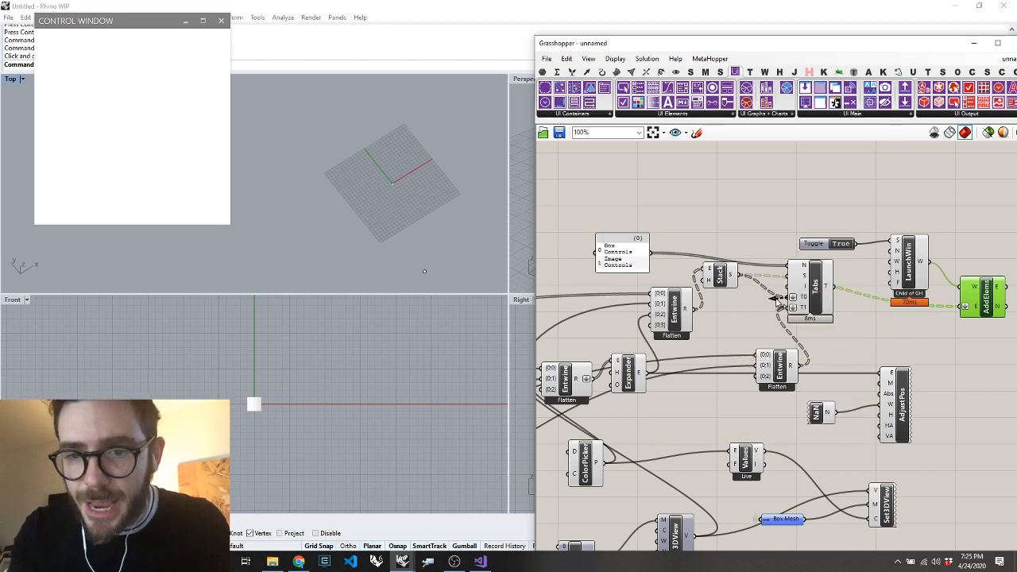
click(718, 278)
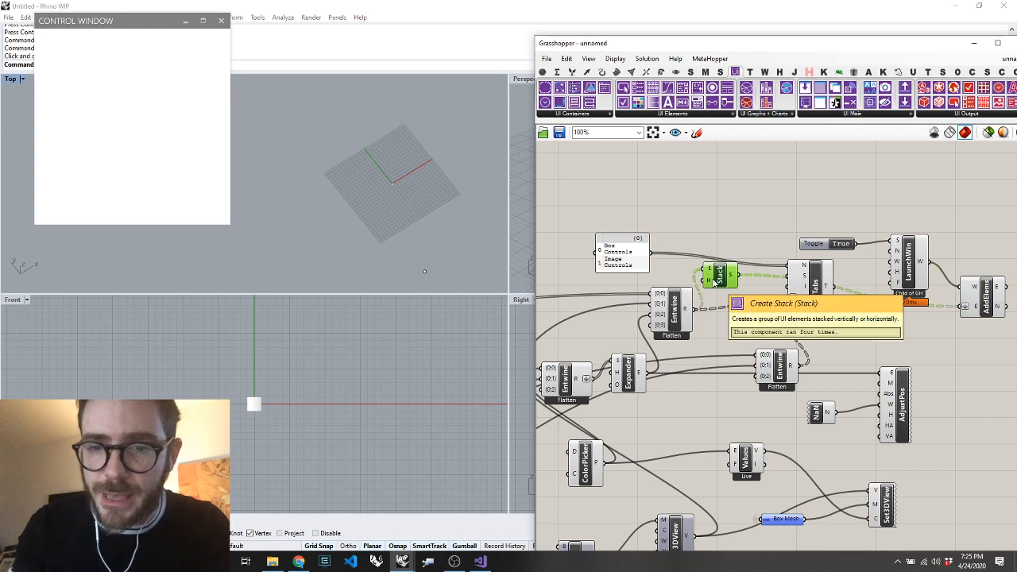
Delete the Stack component and enlarge the control window
key(Delete)
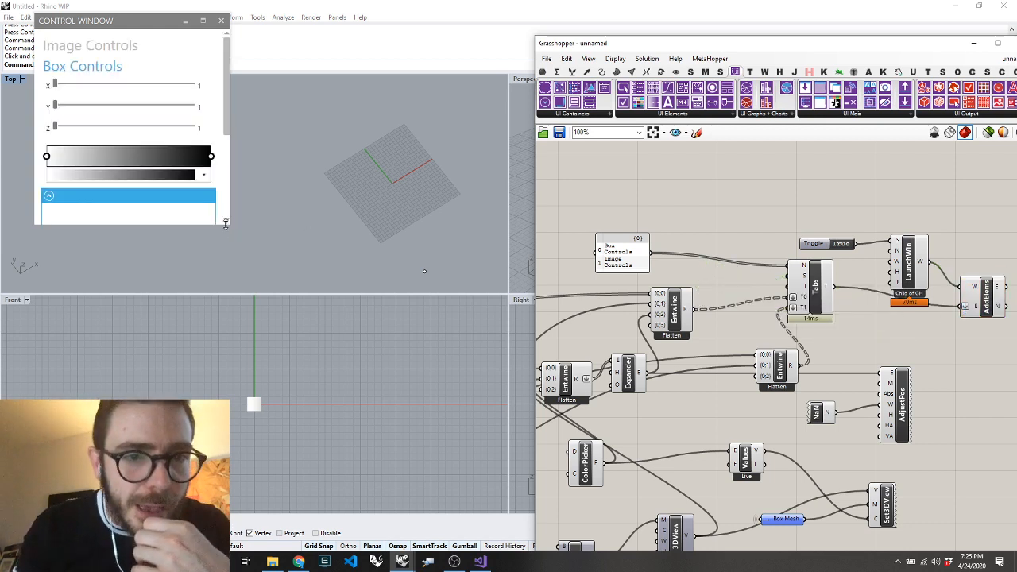
drag(225, 225, 618, 447)
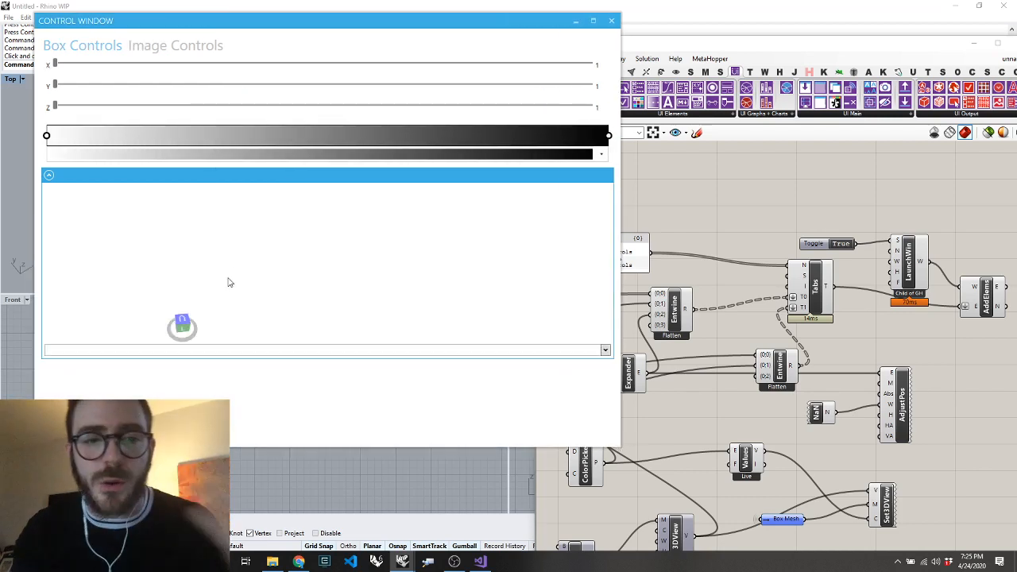
Colour the preview box dark olive green, rotate its preview slightly, and choose the multicolour spectrum gradient
click(292, 351)
click(140, 398)
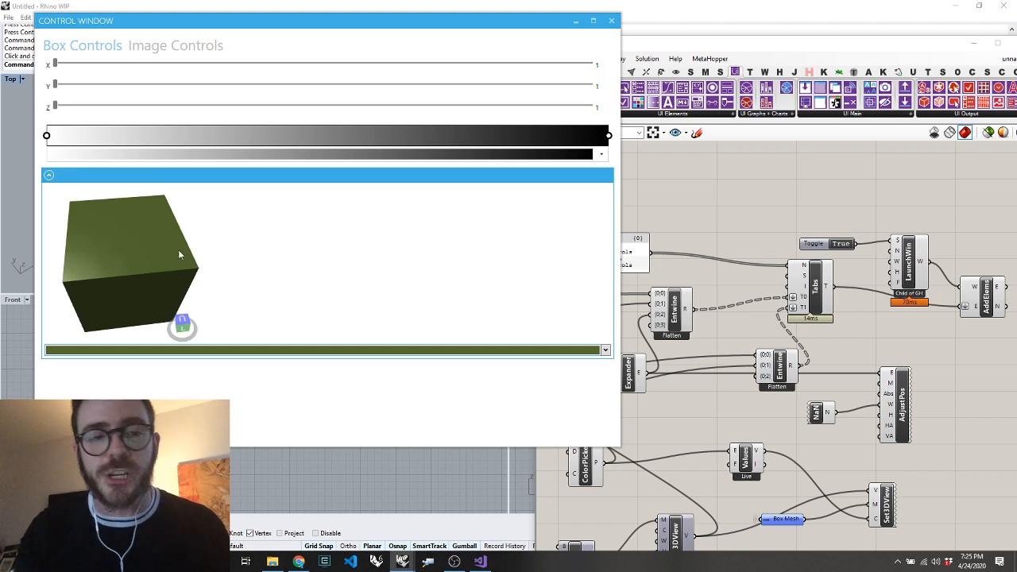
right_drag(179, 254, 158, 249)
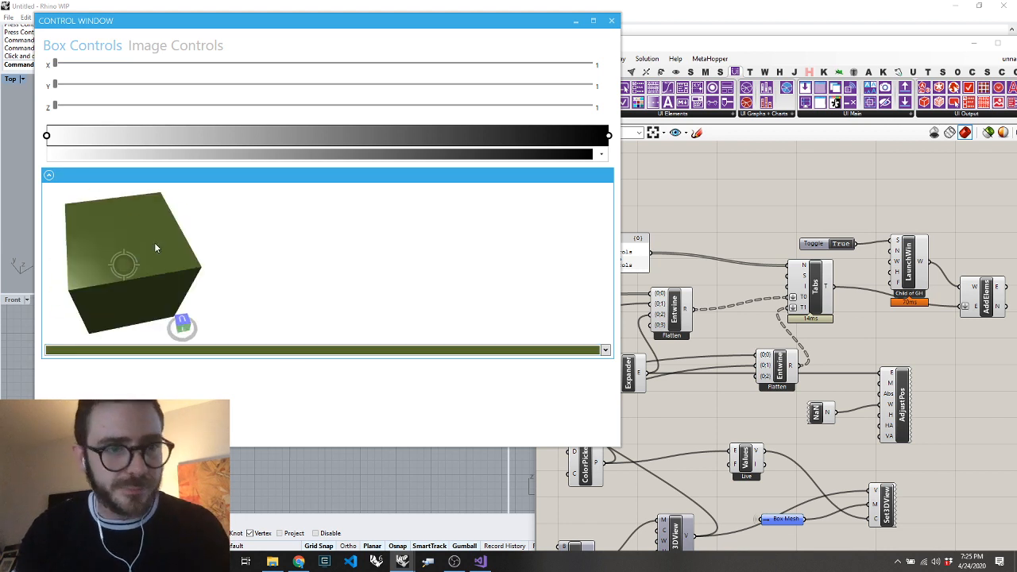
click(331, 156)
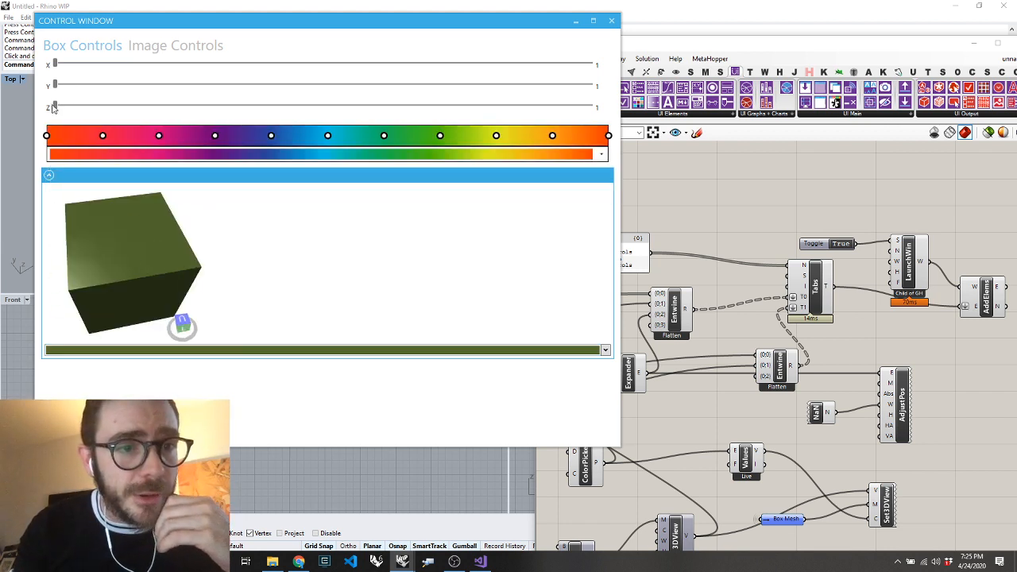
Set the box dimensions to Z 36, Y 37 and X 54, and shrink the control window to about half its width
drag(55, 104, 244, 103)
drag(57, 84, 250, 85)
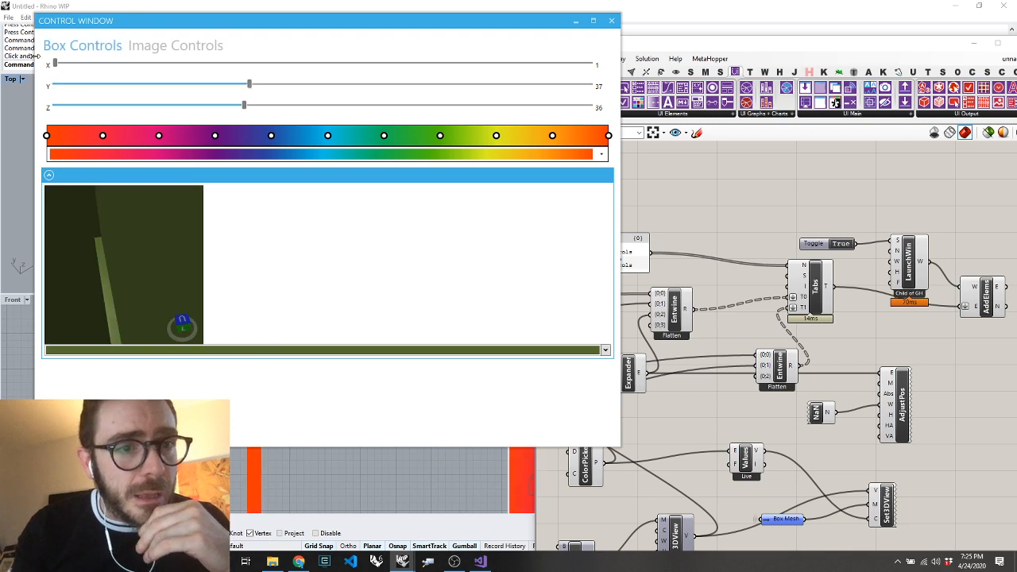
drag(55, 63, 344, 73)
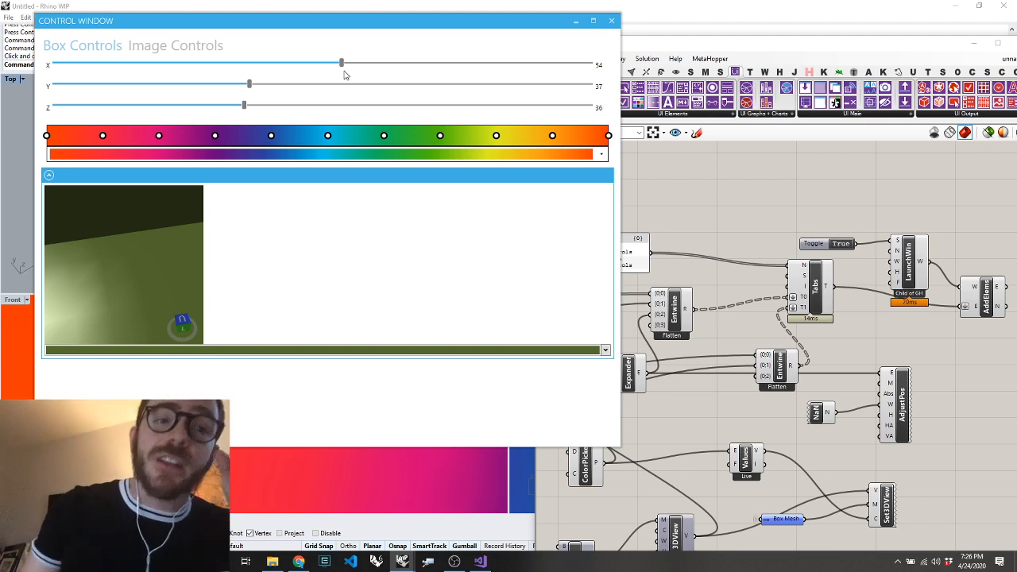
drag(334, 22, 307, 21)
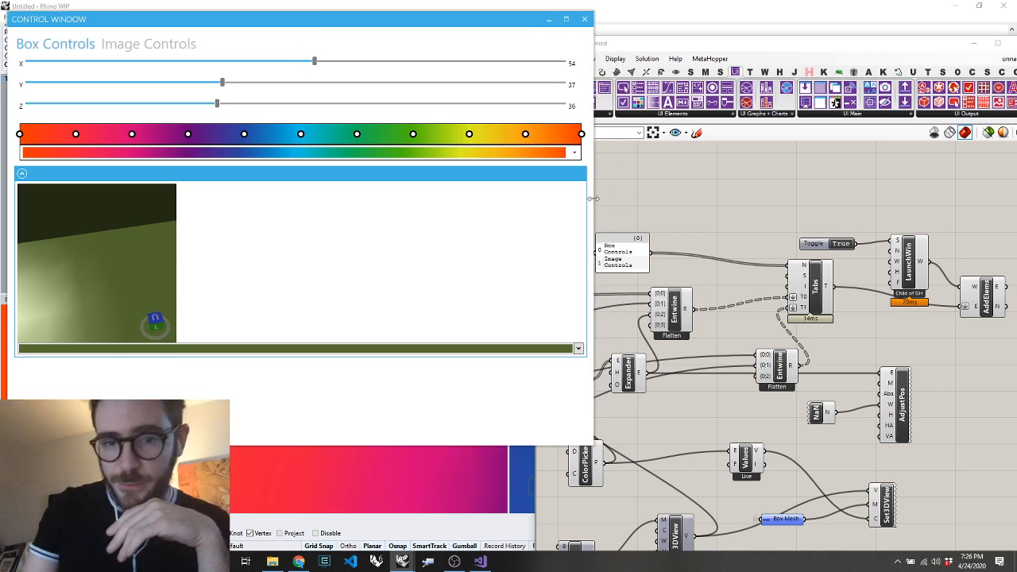
drag(593, 198, 305, 195)
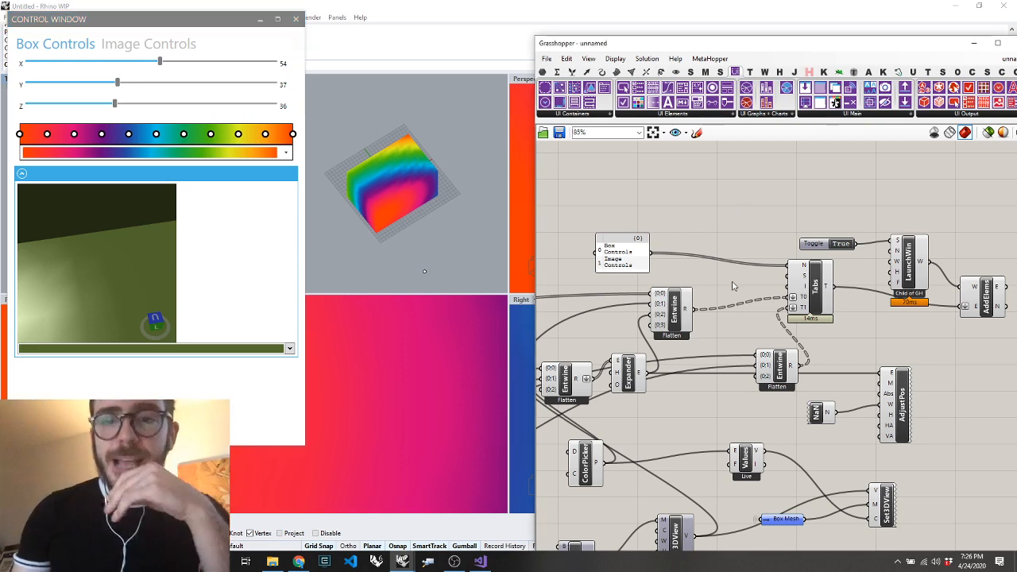
Copy the box, meshing and gradient-colouring components into a new blank definition
scroll(704, 240, down, 10)
scroll(627, 243, up, 12)
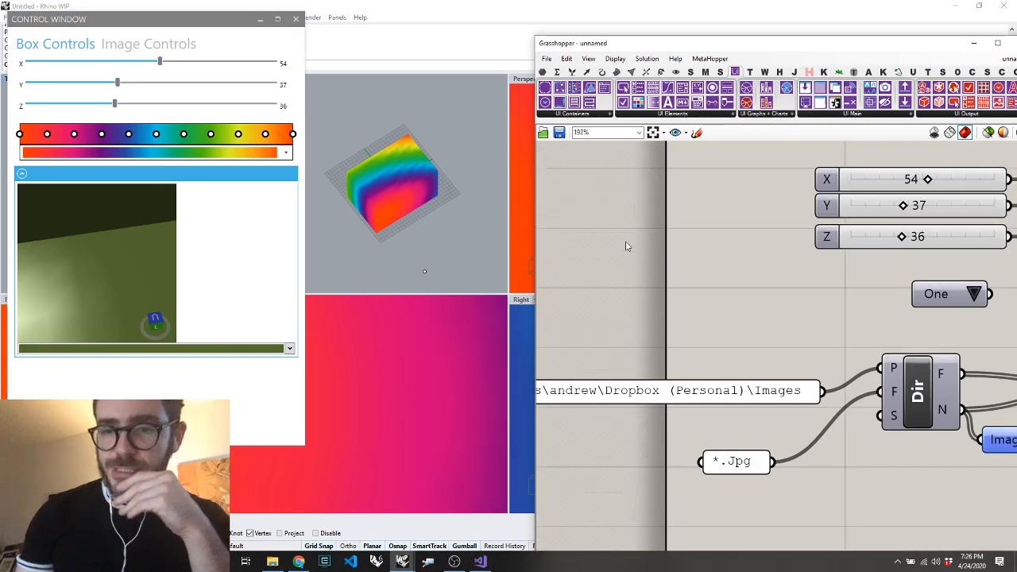
scroll(625, 246, down, 4)
scroll(772, 304, down, 3)
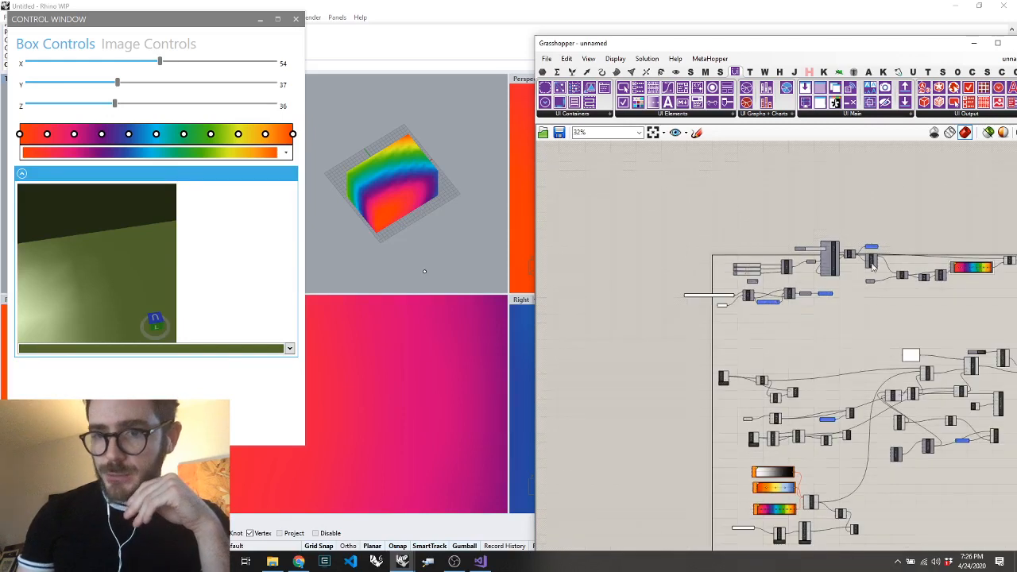
scroll(925, 240, down, 1)
drag(999, 229, 906, 286)
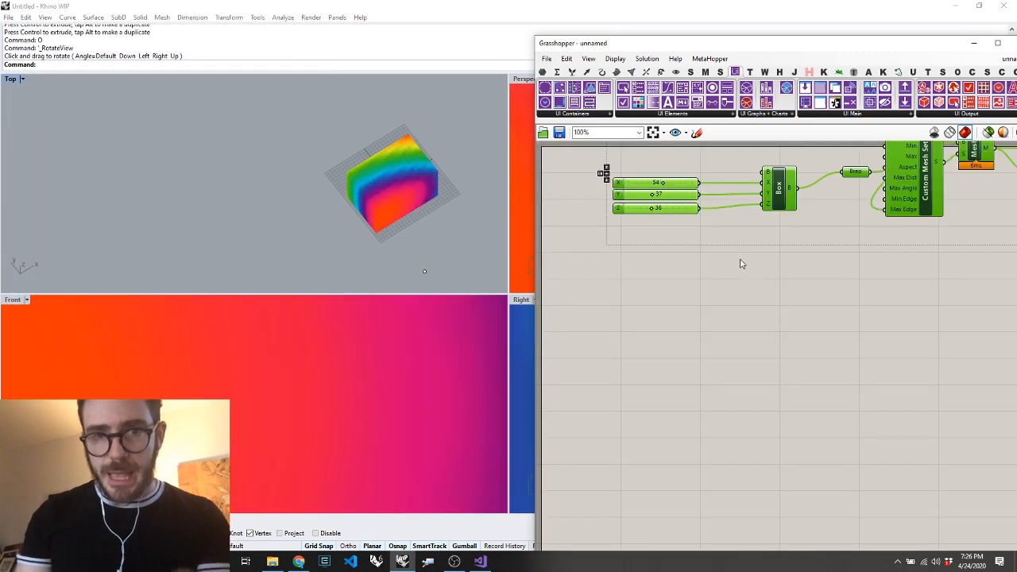
scroll(740, 263, up, 4)
drag(769, 348, 759, 344)
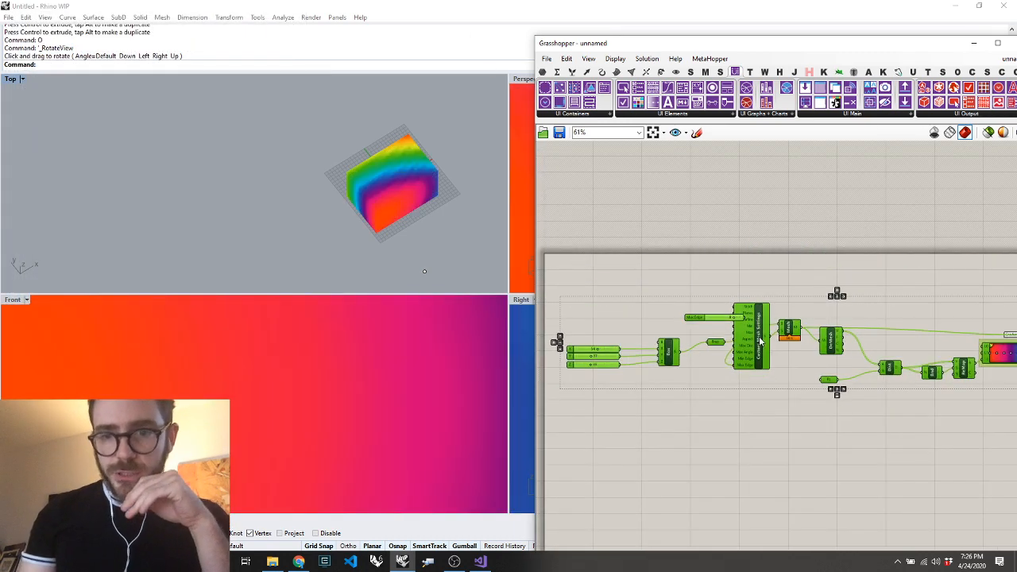
Deselect the pasted components and move the point parameter down, clear of the others
click(815, 446)
drag(831, 388, 802, 424)
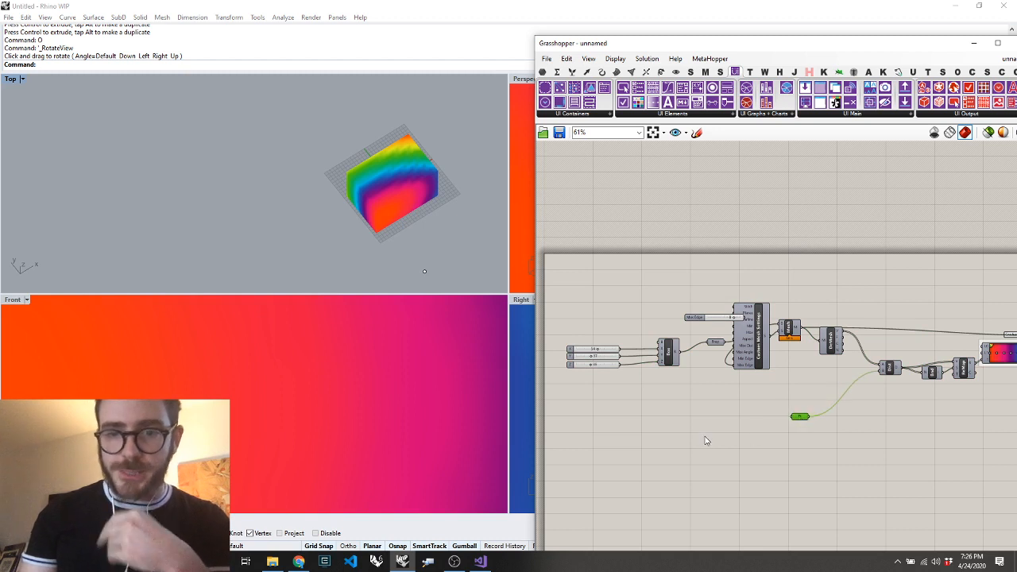
double_click(706, 436)
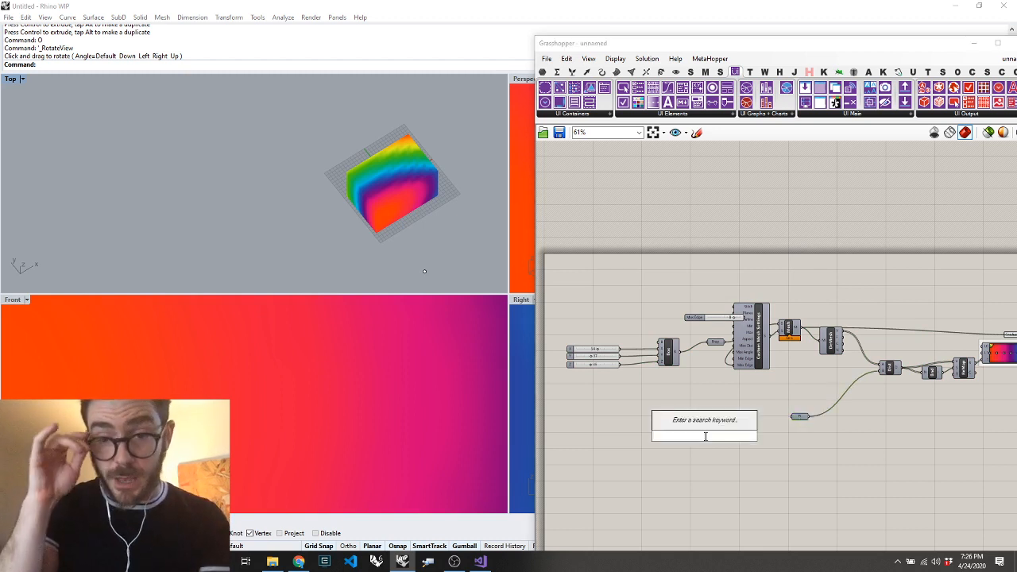
Draw an open two-segment polyline around the near corner of the box in the Top viewport
click(343, 210)
text(PL)
key(Return)
click(335, 117)
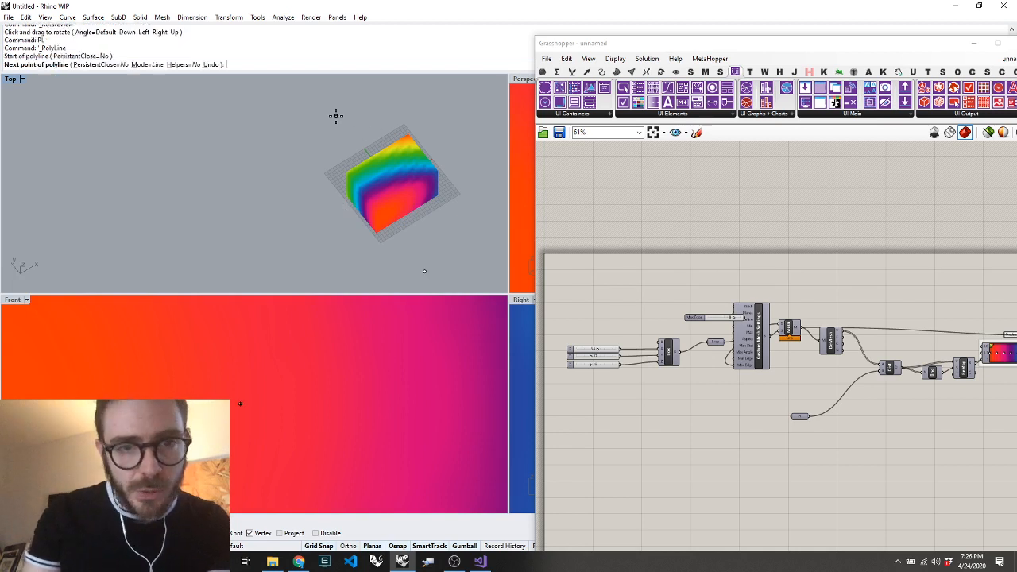
click(306, 224)
key(Return)
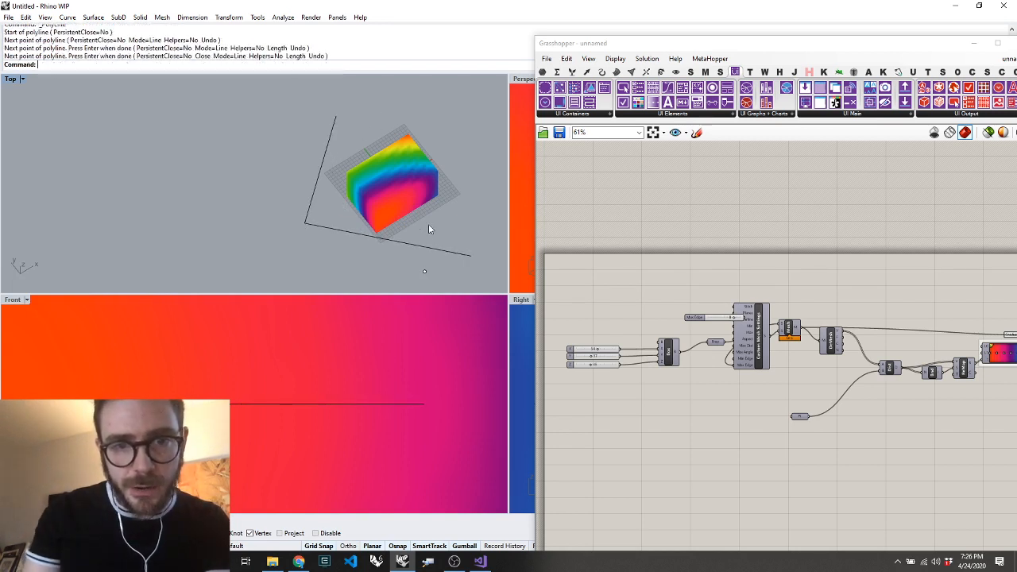
Add a Curve parameter to the definition and reference the new polyline in it
click(396, 242)
double_click(735, 404)
text(crv)
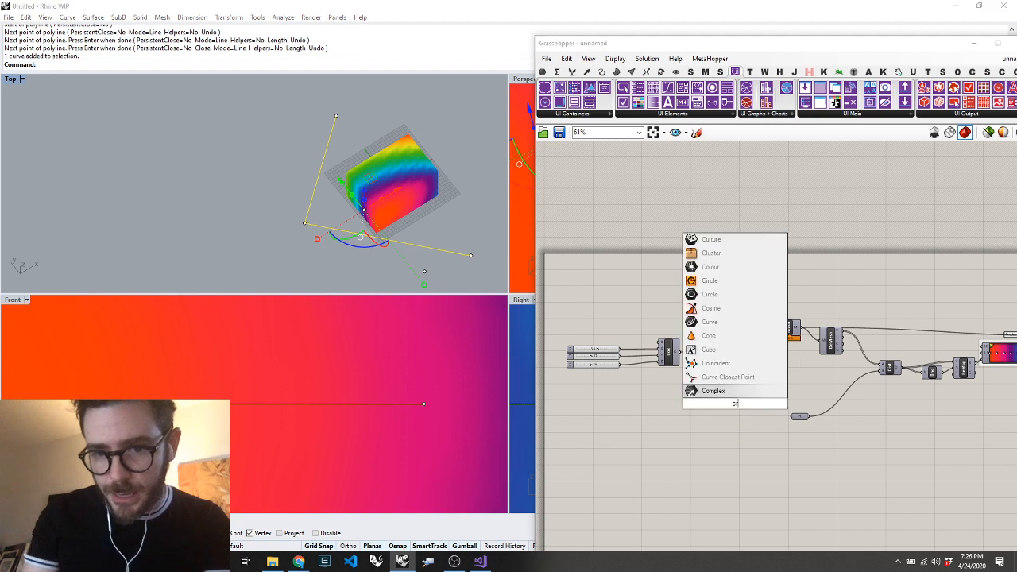
key(Return)
right_click(736, 406)
click(803, 477)
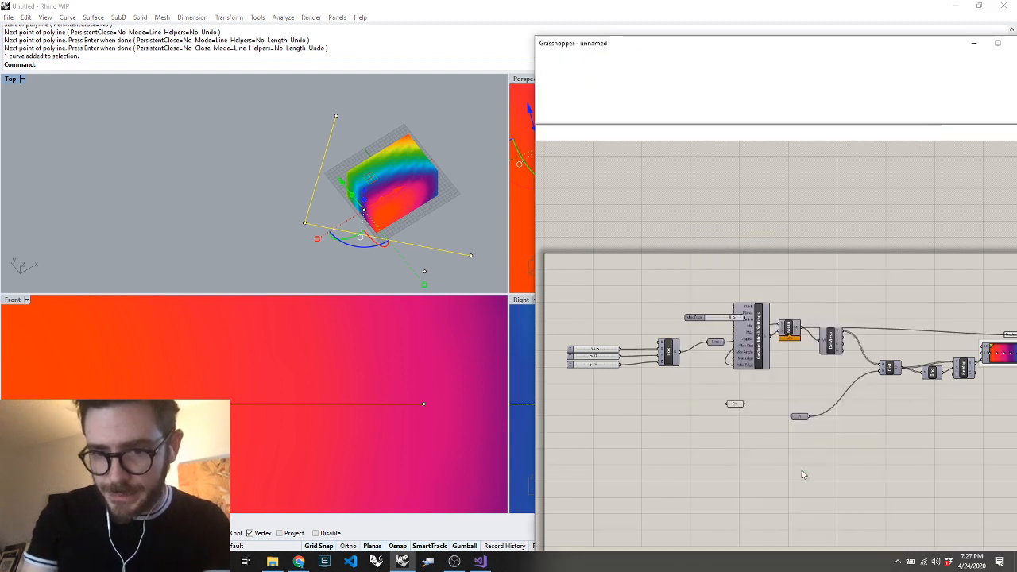
Add a Curve Closest Point component fed by the Curve parameter and the deconstructed mesh's vertices
drag(738, 405, 831, 454)
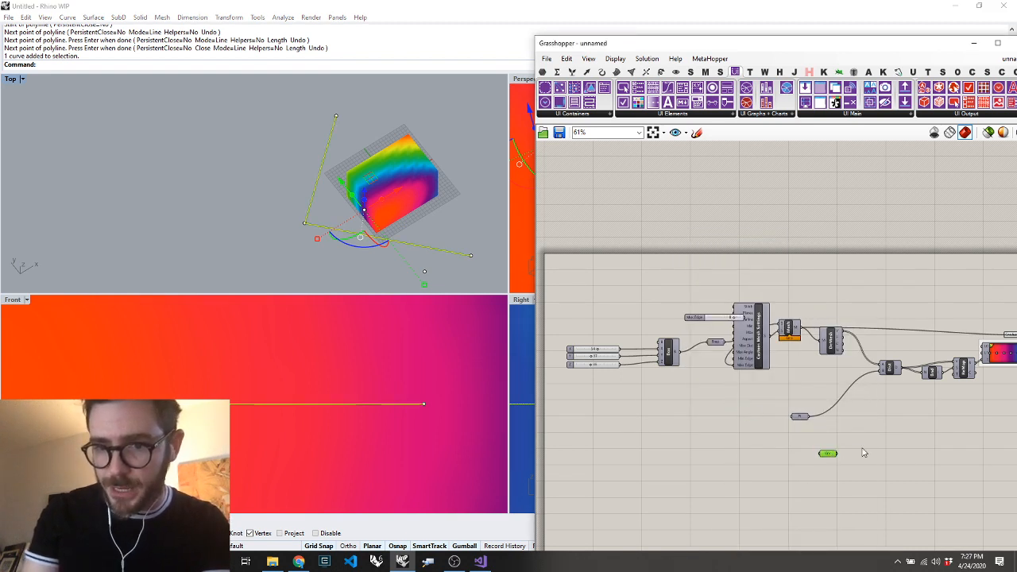
double_click(862, 448)
text(crv cp)
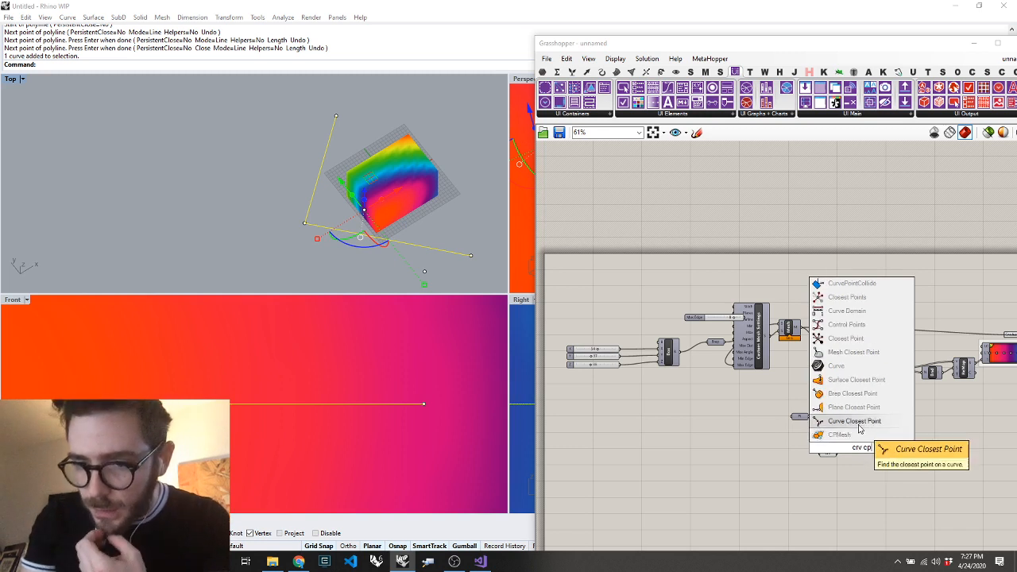
click(861, 424)
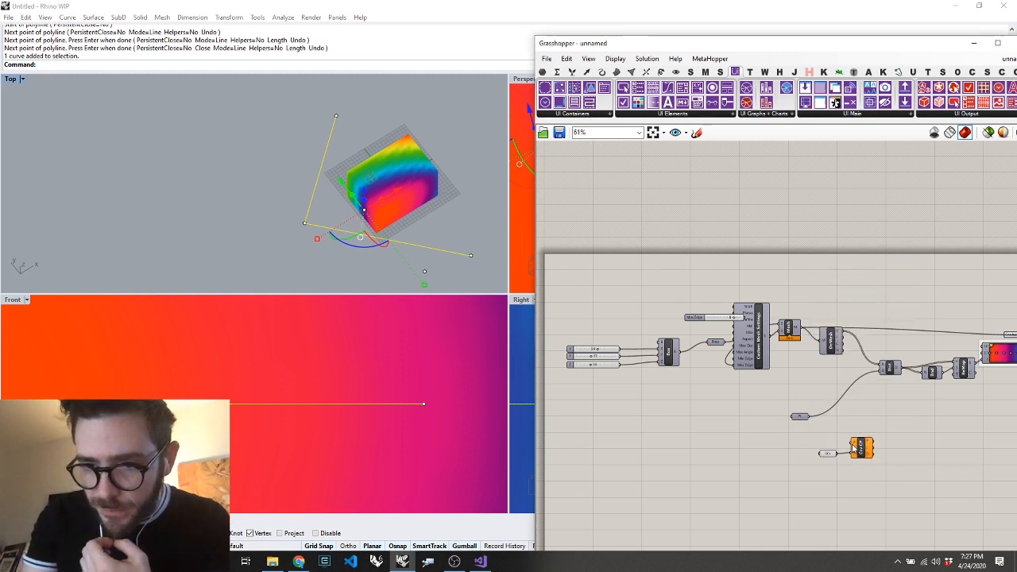
drag(851, 444, 844, 332)
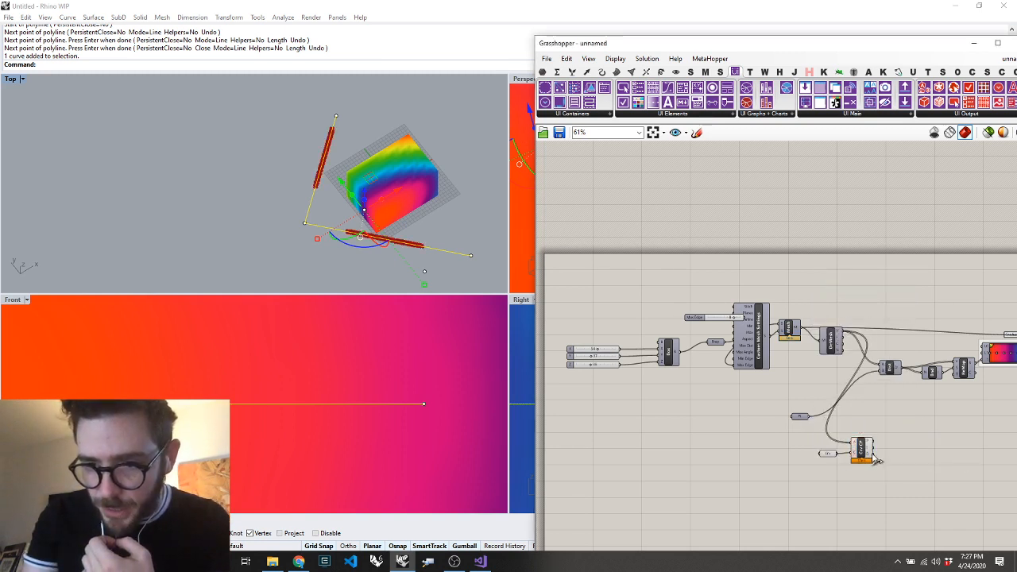
Feed Curve Closest Point's distance into Bounds and Remap, and delete the old Distance component and point parameter
ctrl+shift+drag(903, 369, 874, 455)
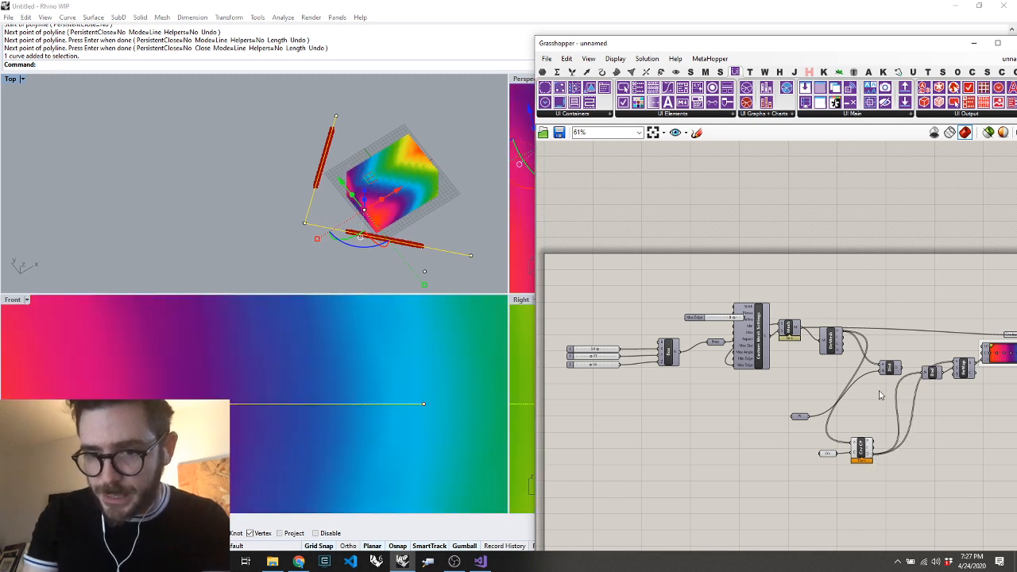
click(893, 369)
shift+click(800, 417)
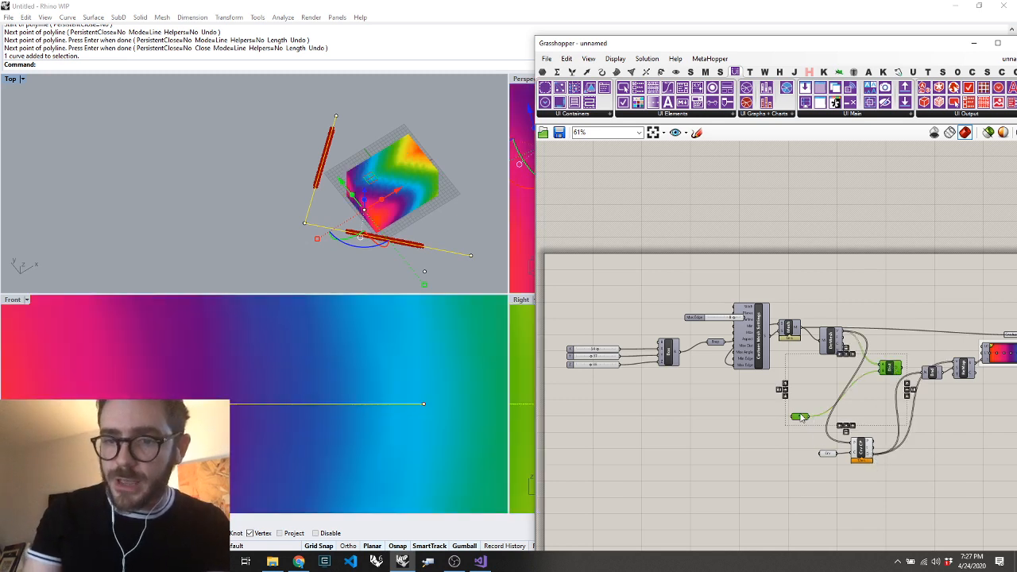
key(Delete)
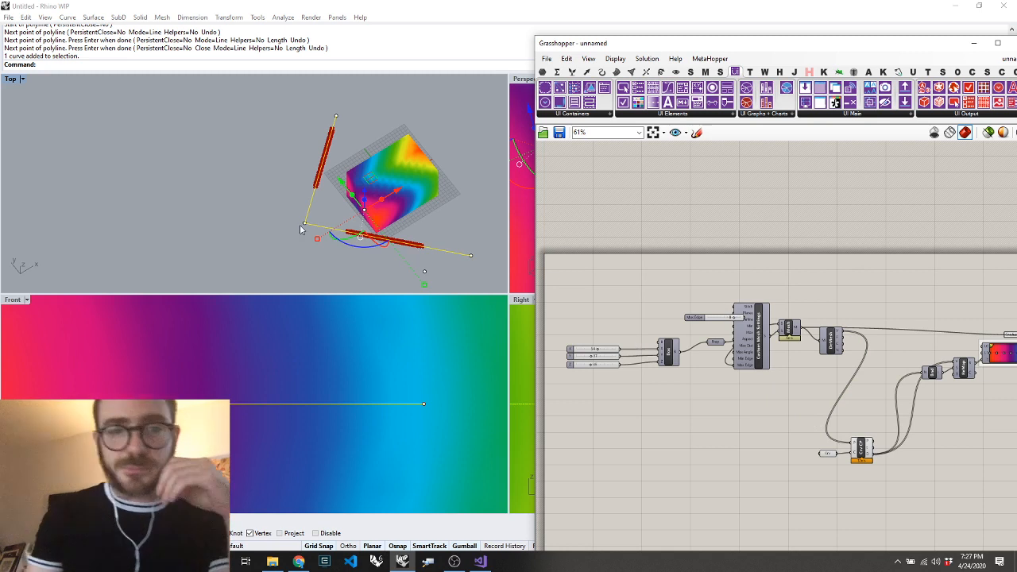
Orbit to a lower viewing angle and shift the polyline slightly downward with the gumball to test the gradient
click(326, 227)
click(326, 233)
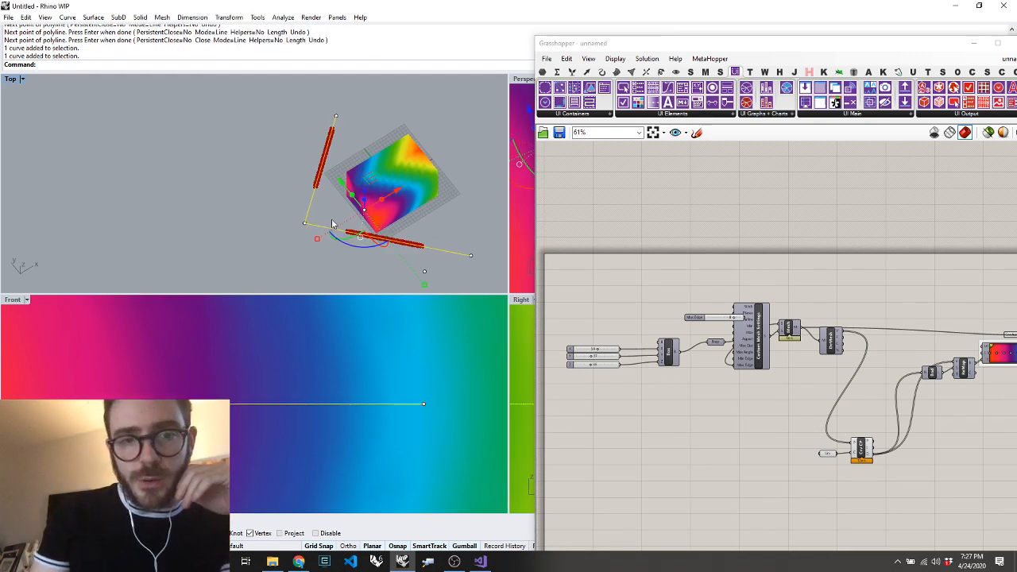
text(O)
key(Return)
drag(425, 184, 458, 138)
mouse_move(372, 147)
mouse_down()
mouse_move(370, 102)
mouse_move(372, 150)
mouse_up()
click(413, 234)
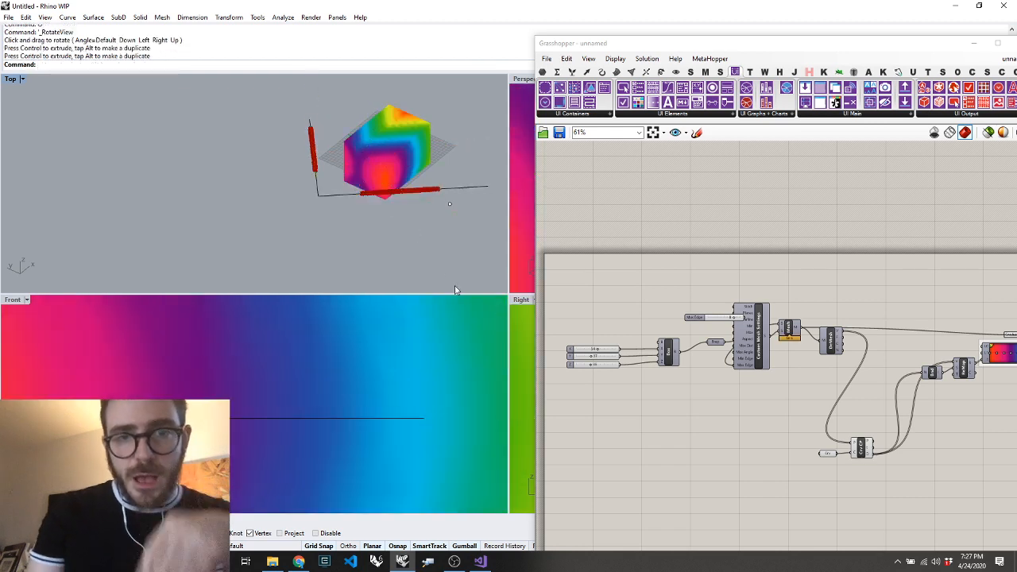
Examine how the box's gradient follows the polyline in plan and from an angled view
text(Top)
key(Return)
scroll(289, 154, down, 5)
scroll(296, 159, up, 4)
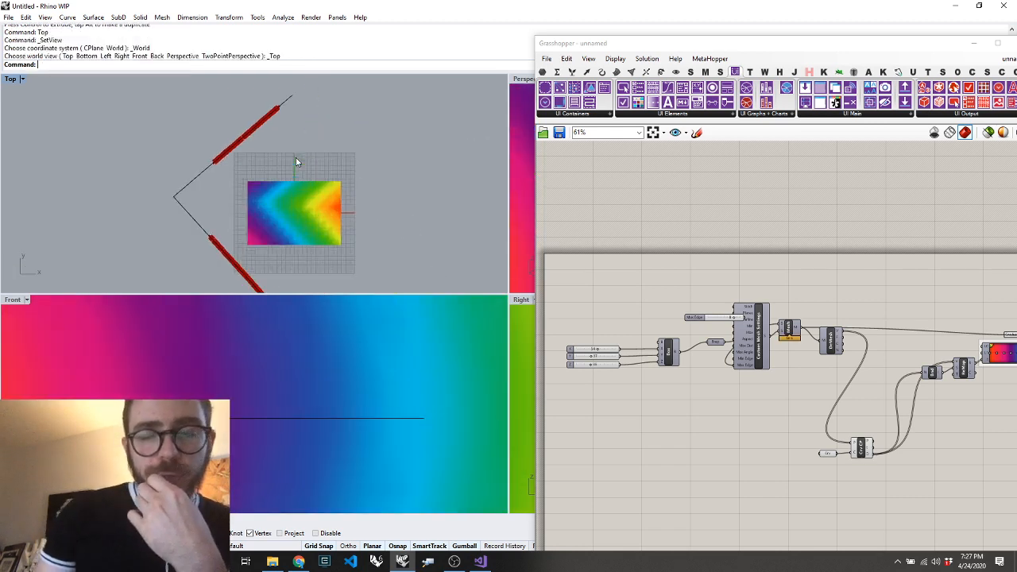
scroll(288, 239, up, 5)
scroll(288, 239, down, 4)
text(O)
key(Return)
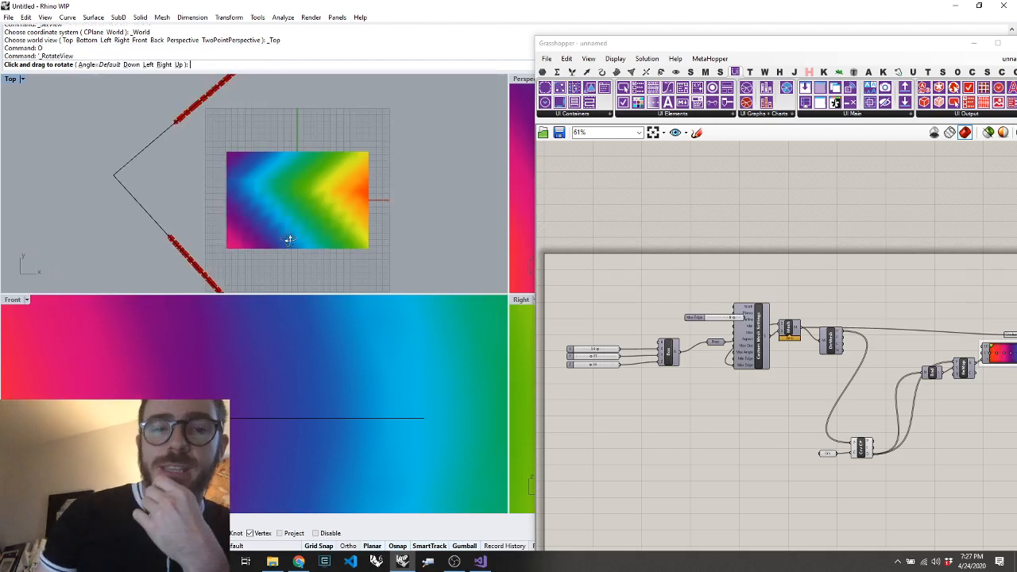
drag(280, 244, 380, 144)
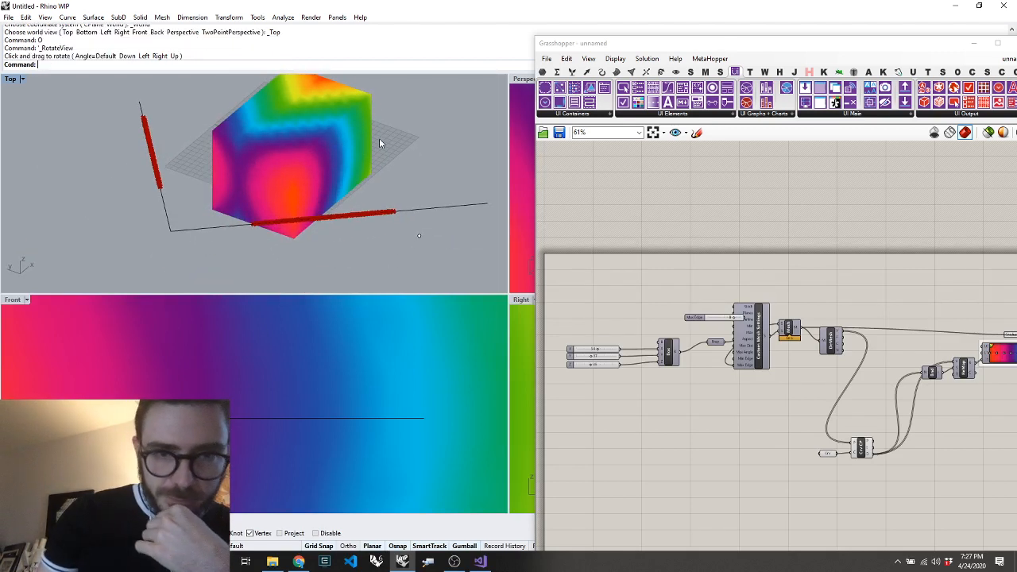
Rearrange the Custom Mesh Settings, Mesh Brep and Box components to space out their wires
scroll(898, 334, down, 1)
scroll(781, 324, up, 1)
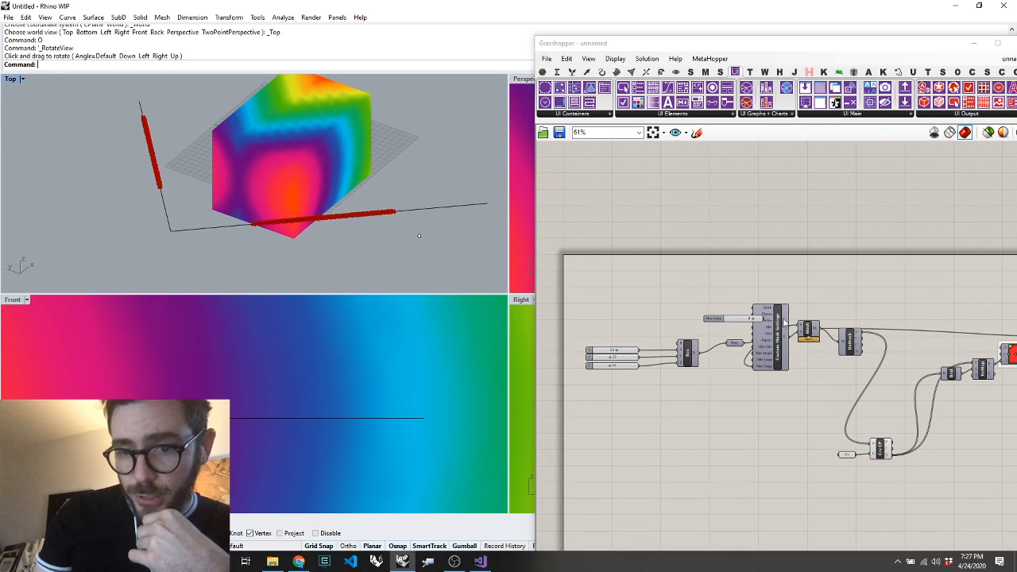
drag(785, 322, 791, 283)
drag(809, 328, 822, 331)
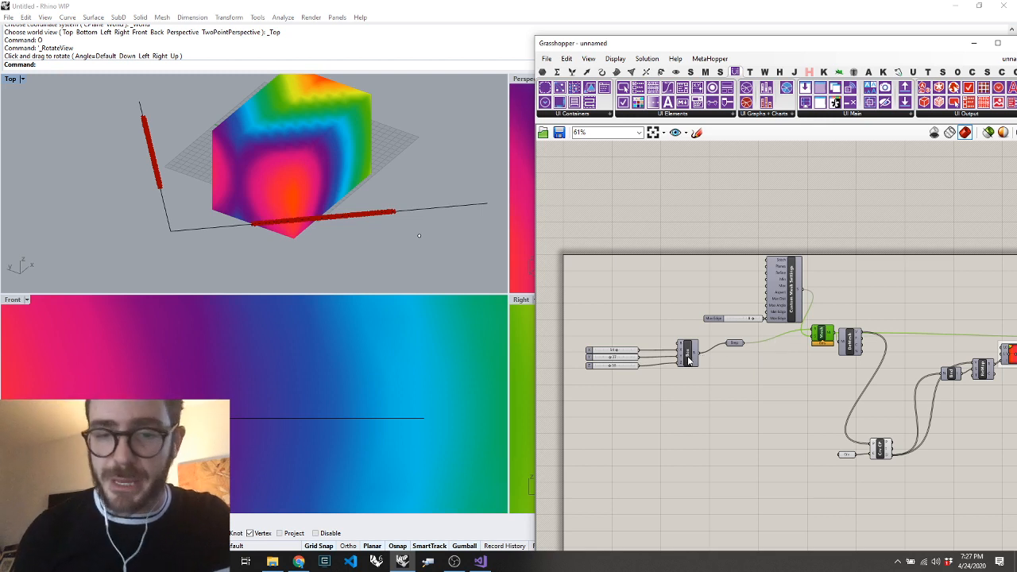
drag(688, 360, 679, 362)
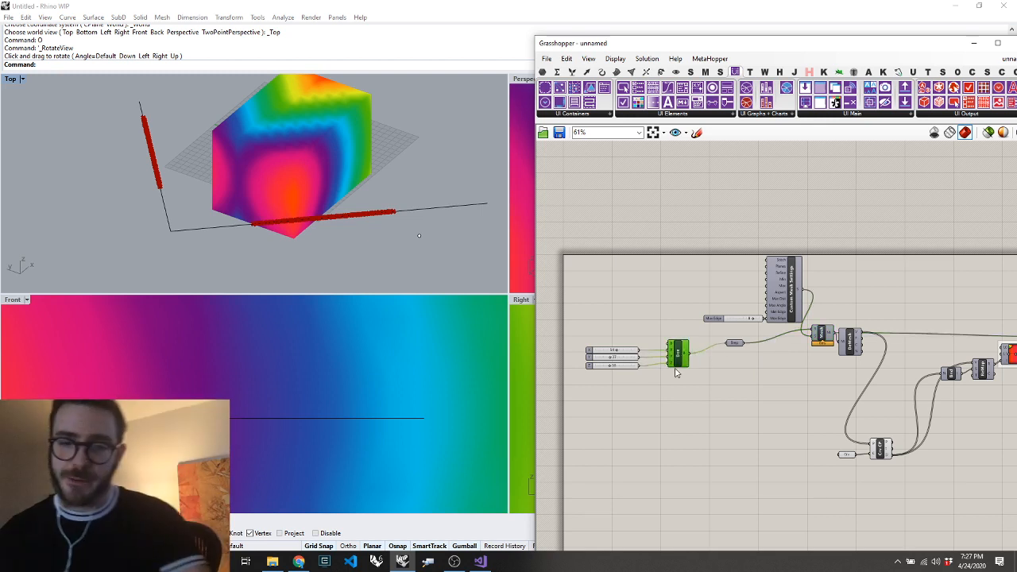
click(652, 411)
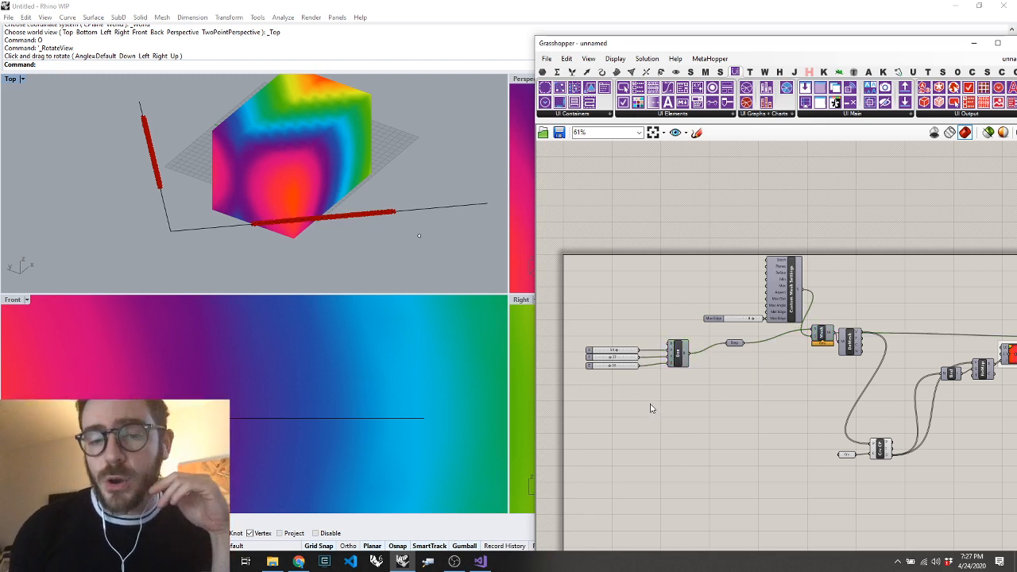
Move Curve Closest Point and its curve parameter together up between Deconstruct Mesh and Bounds
drag(895, 498, 808, 421)
drag(882, 450, 898, 387)
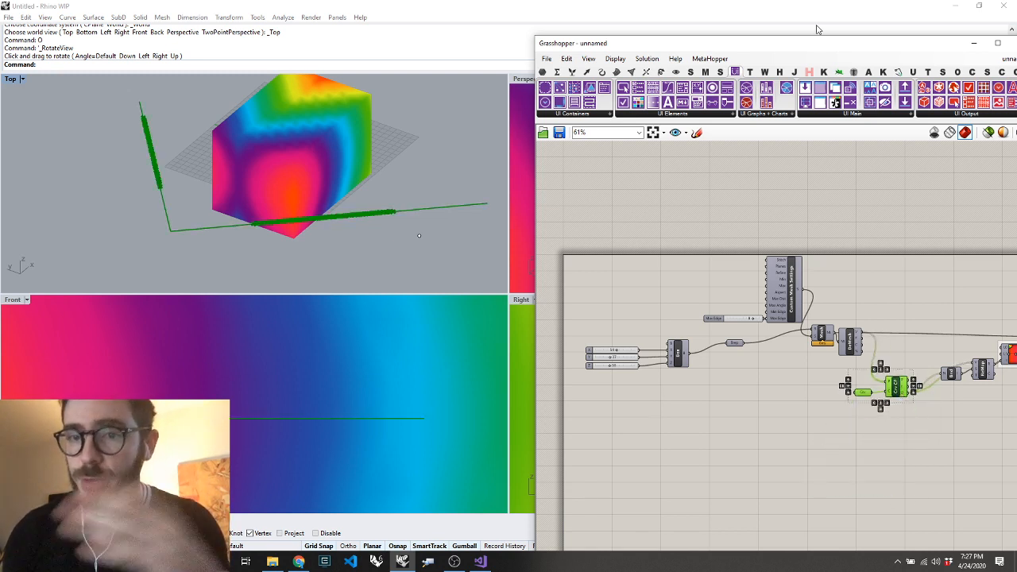
Show the Hypar component set in Grasshopper and look up the "hypar" package in Rhino's PackageManager
click(809, 72)
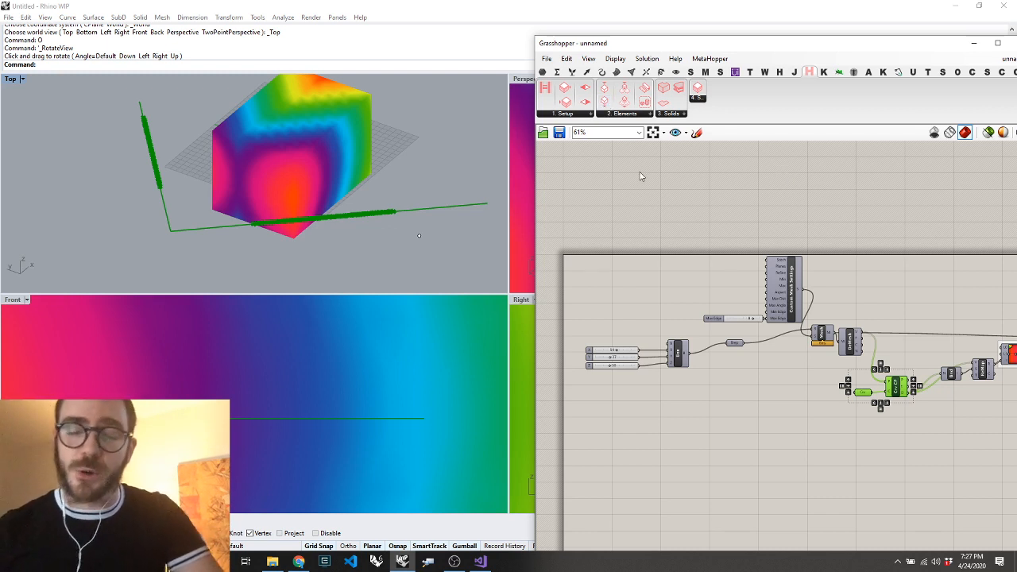
click(309, 238)
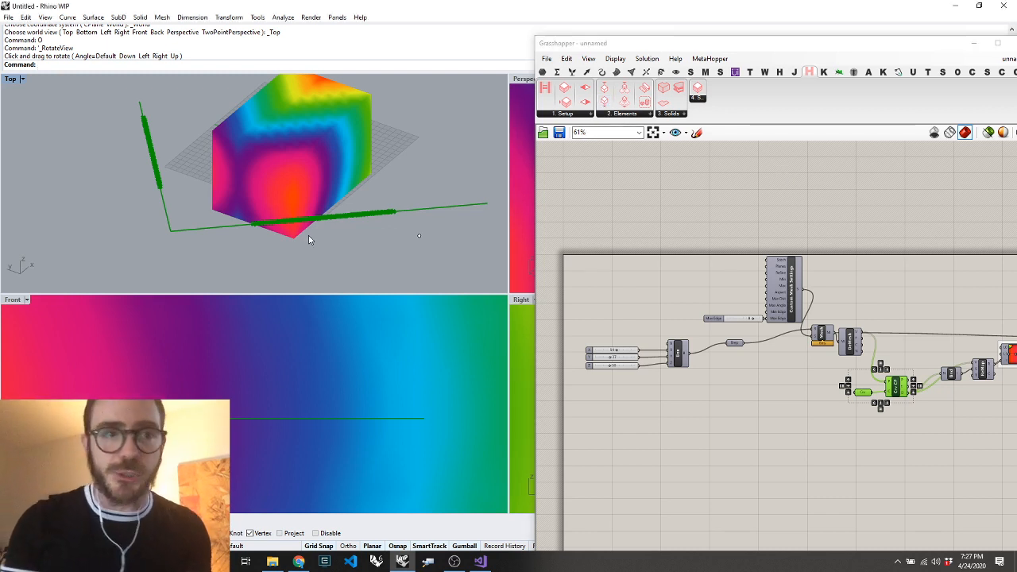
text(P)
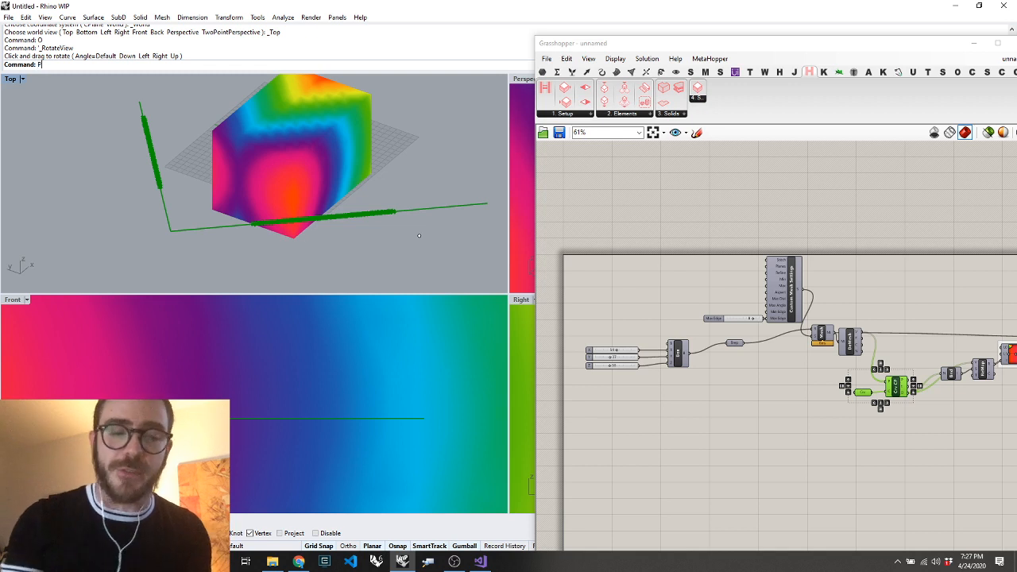
text(ackageManager)
key(Return)
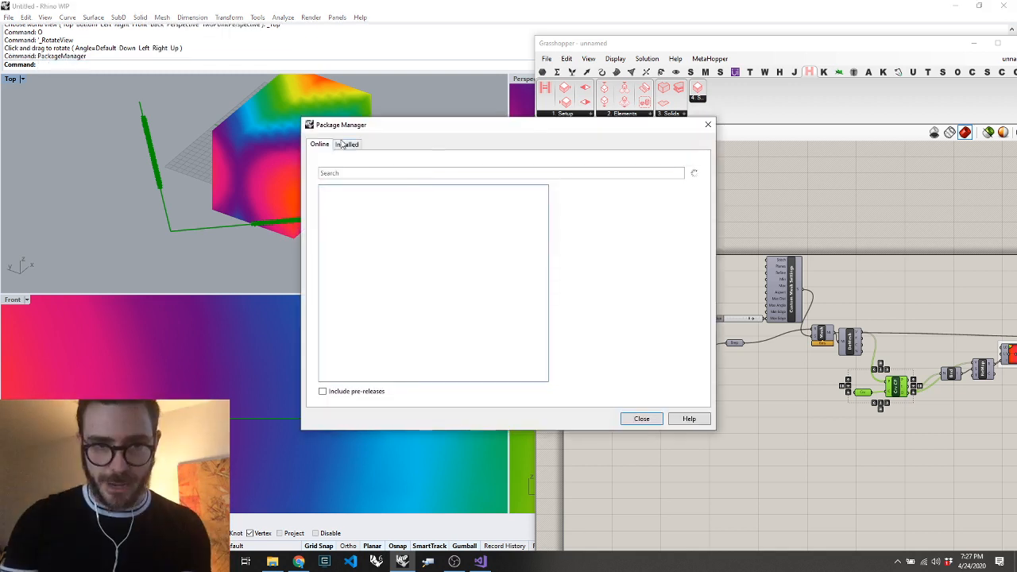
click(378, 174)
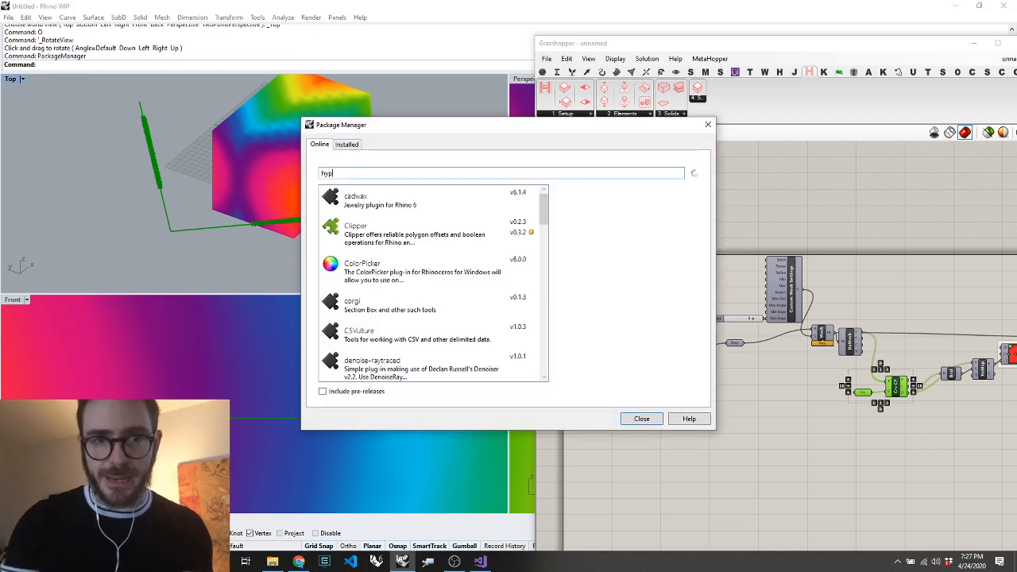
click(708, 125)
Bring up the package list with Rhino's TestPackageManager command and close it again
text(TestPack)
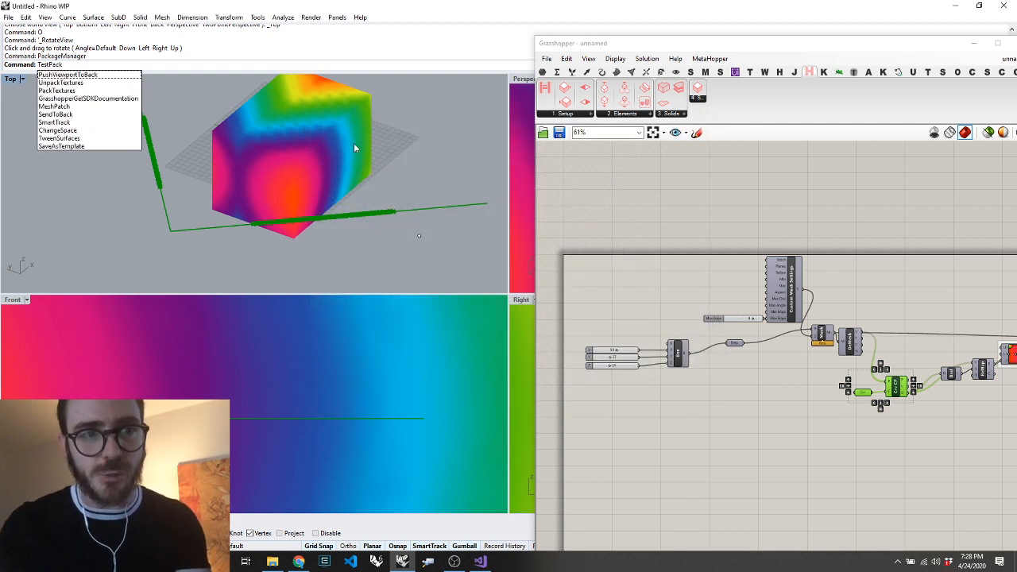
text(eMang)
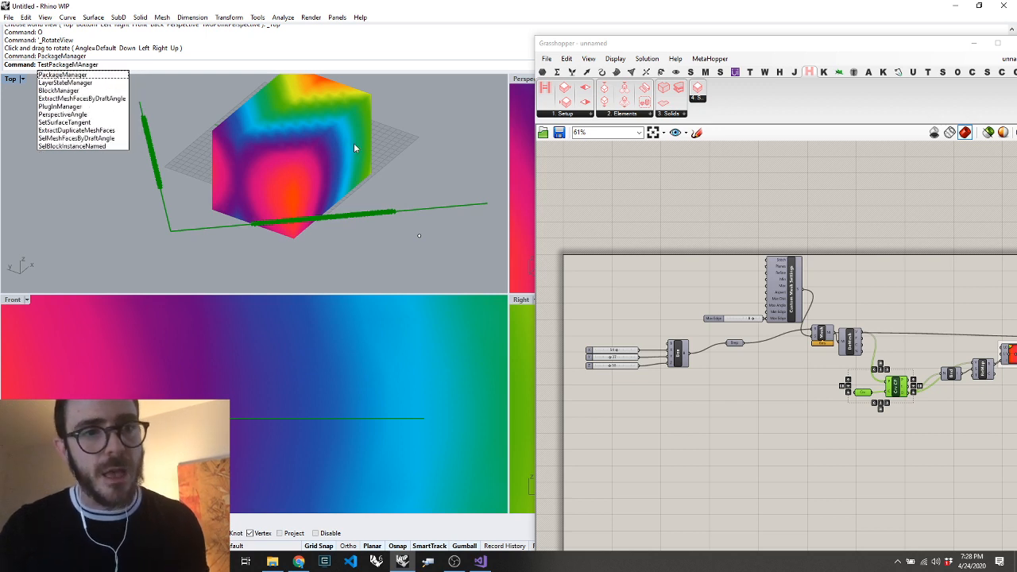
text(er)
key(Return)
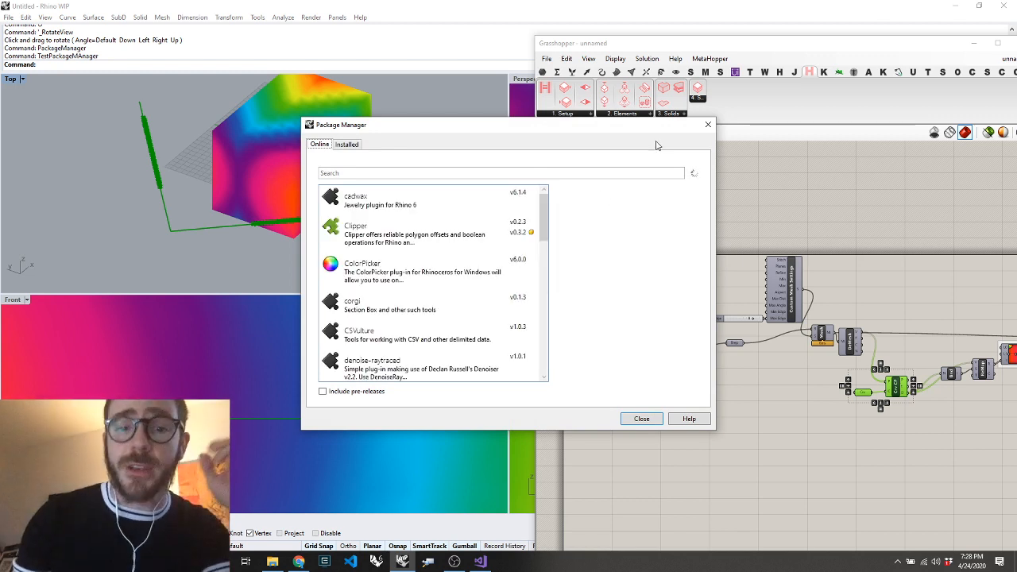
click(706, 127)
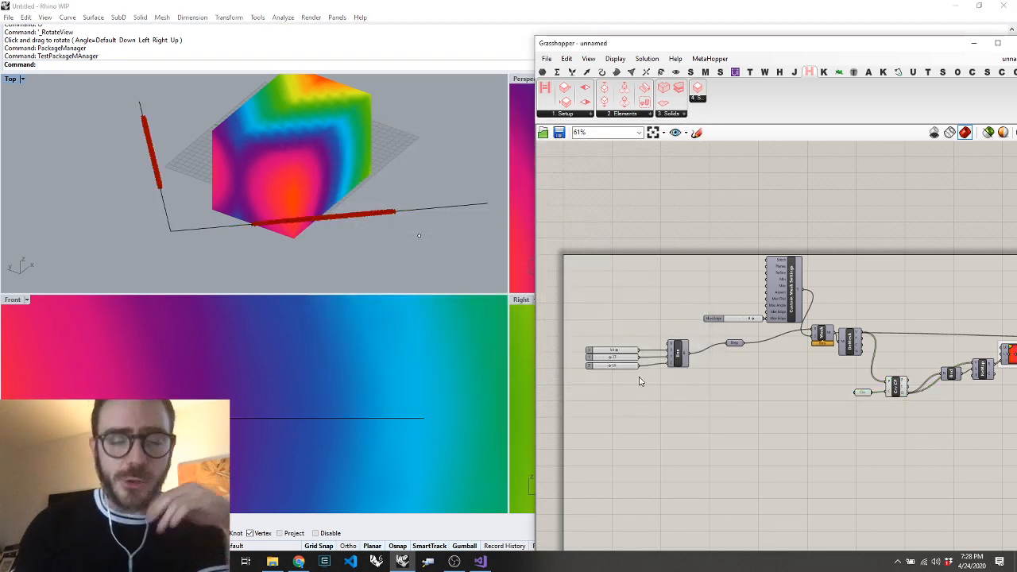
Look through the Hypar Setup, Elements and Solids component groups
click(561, 116)
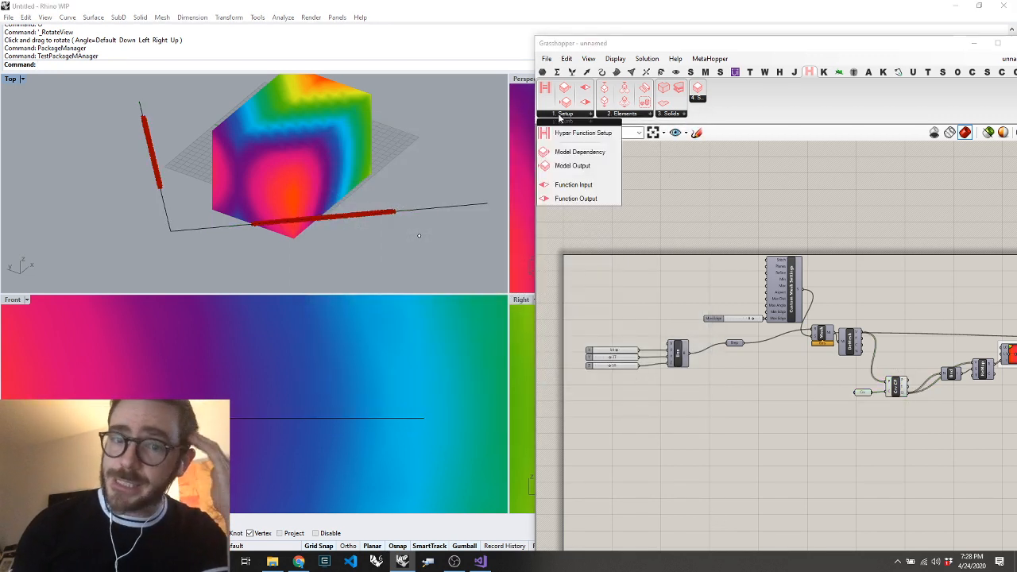
click(612, 116)
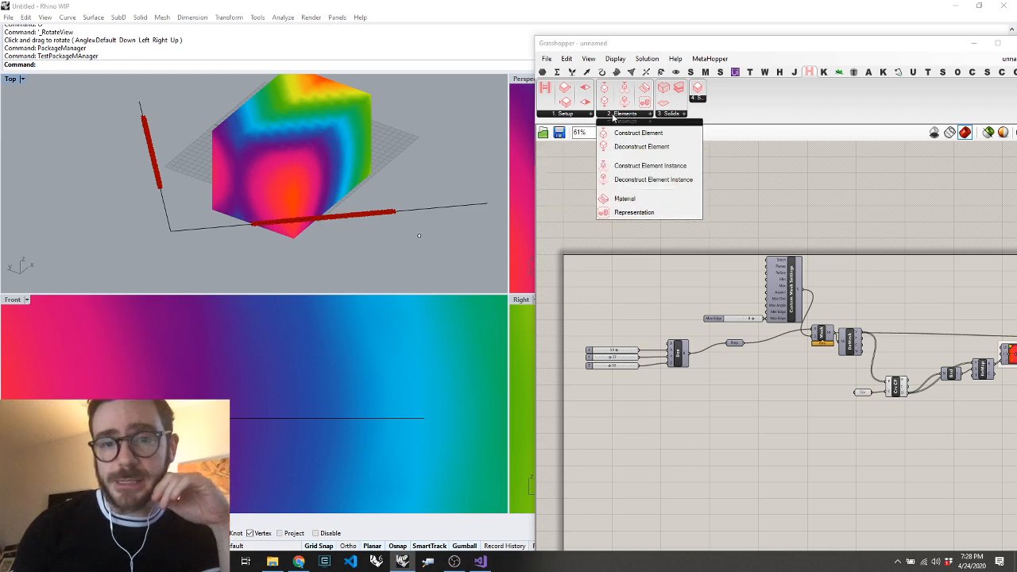
click(676, 117)
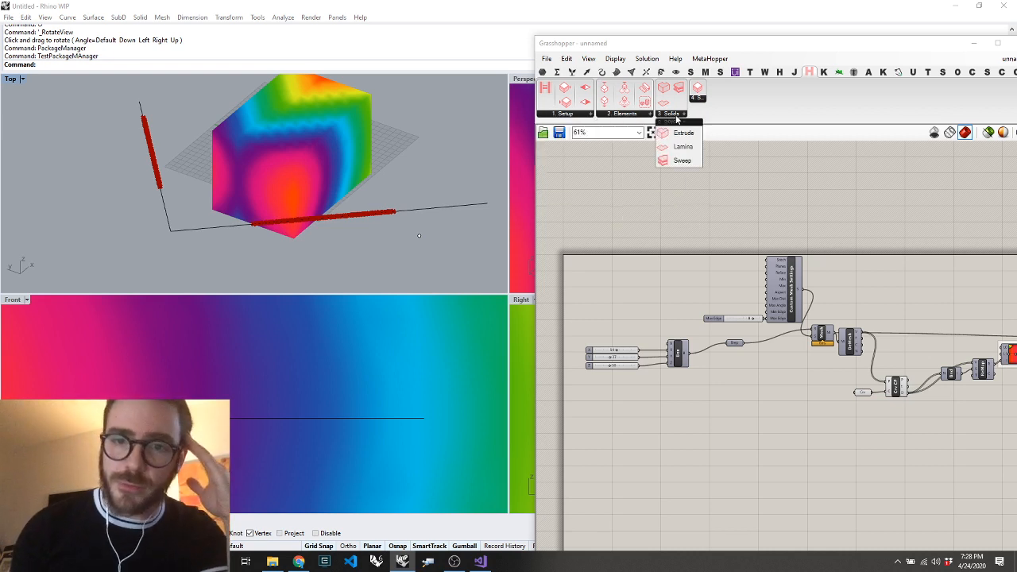
click(626, 116)
click(554, 116)
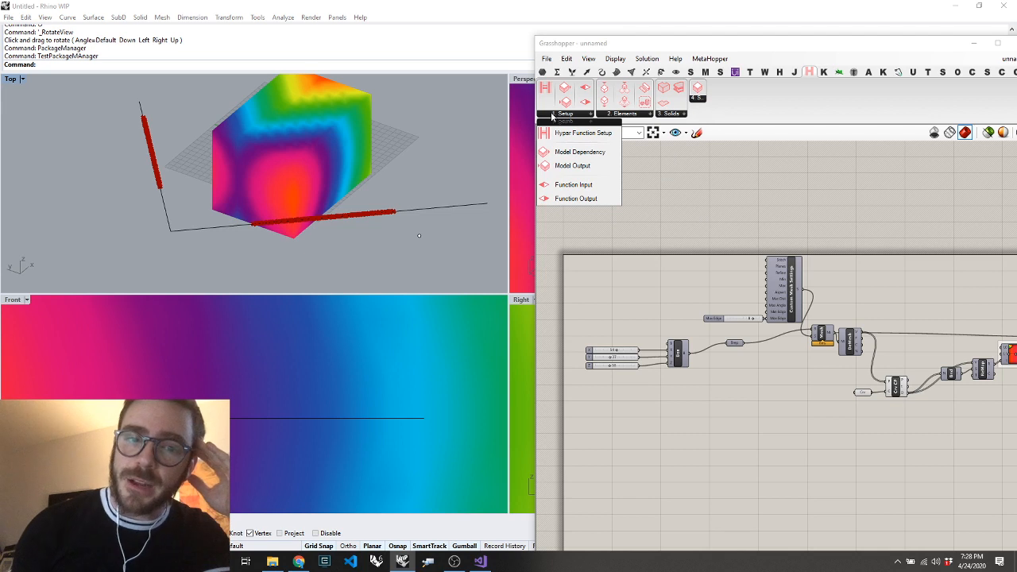
click(626, 294)
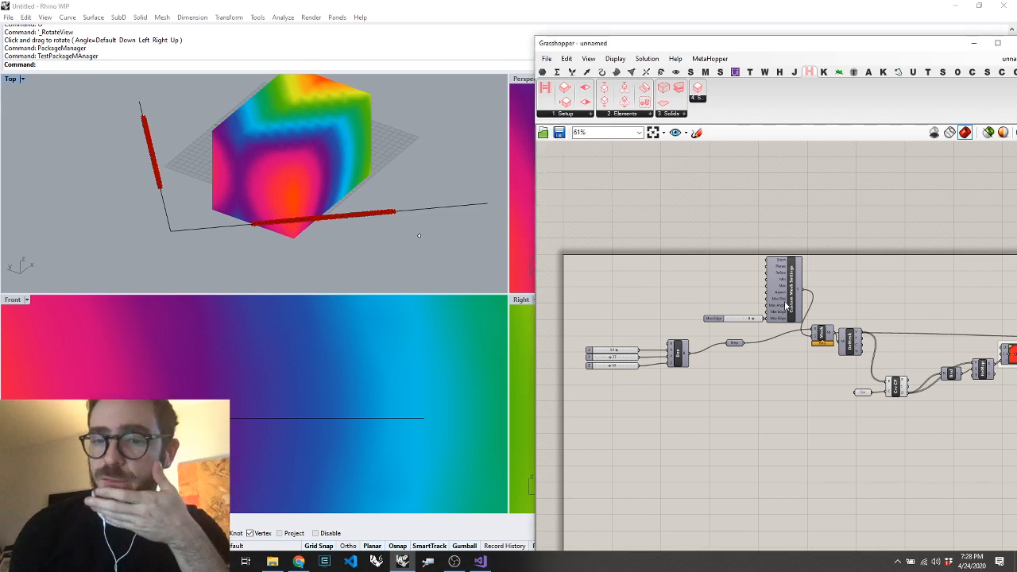
Move the Max Edge slider away from Custom Mesh Settings and place a Hypar Function Input below the Box component
drag(716, 318, 693, 313)
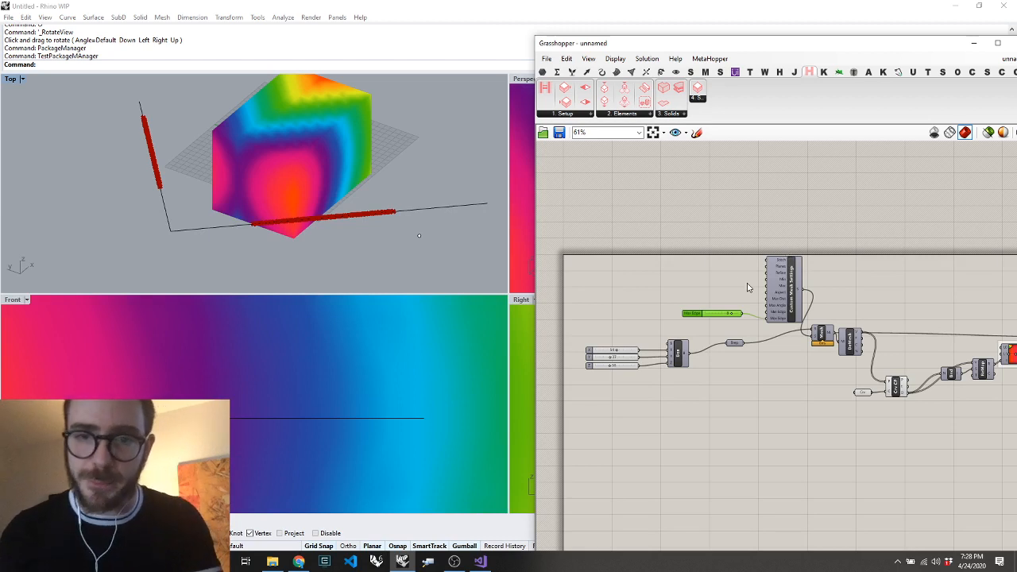
click(690, 406)
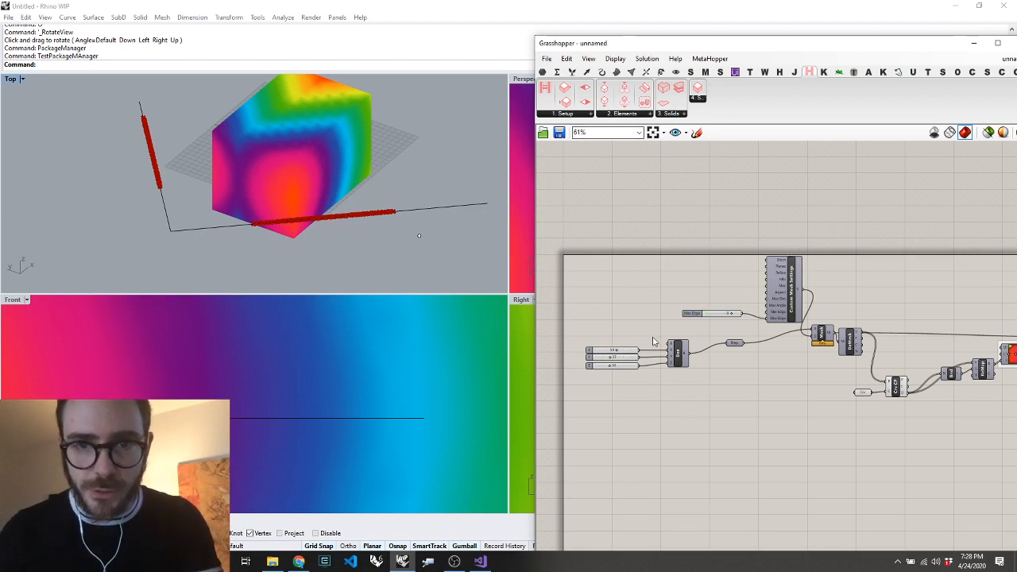
click(583, 117)
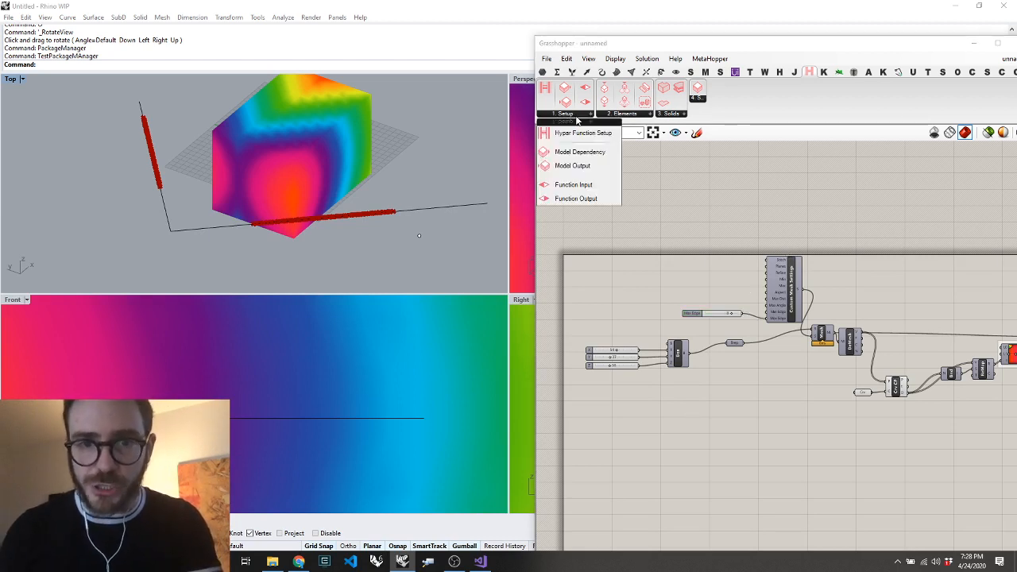
drag(585, 200, 713, 409)
scroll(602, 427, up, 3)
Spread out the X, Y and Z sliders feeding the Box component so their outputs are easy to reach
drag(602, 295, 597, 267)
drag(598, 323, 583, 348)
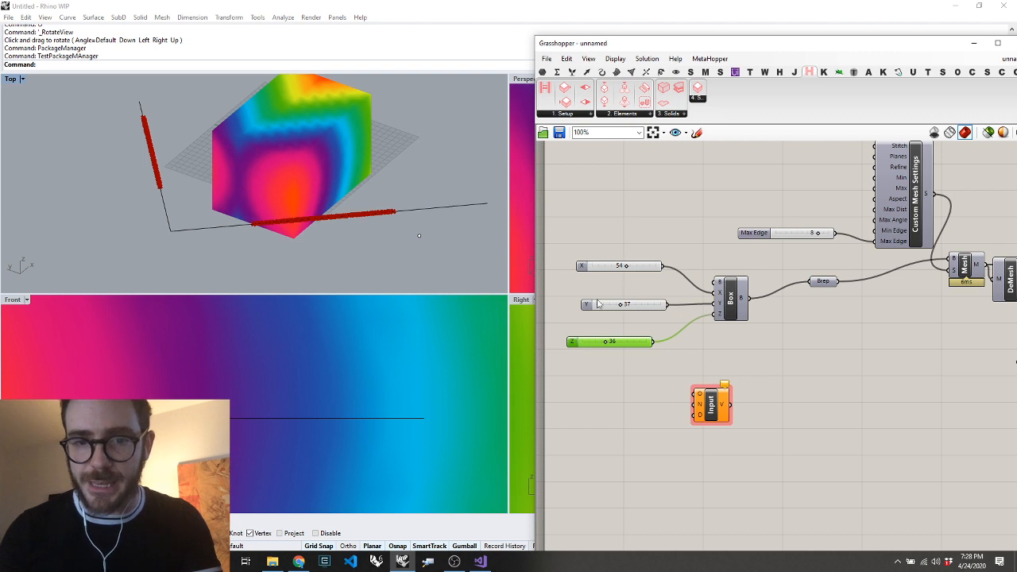
drag(598, 305, 566, 308)
click(766, 353)
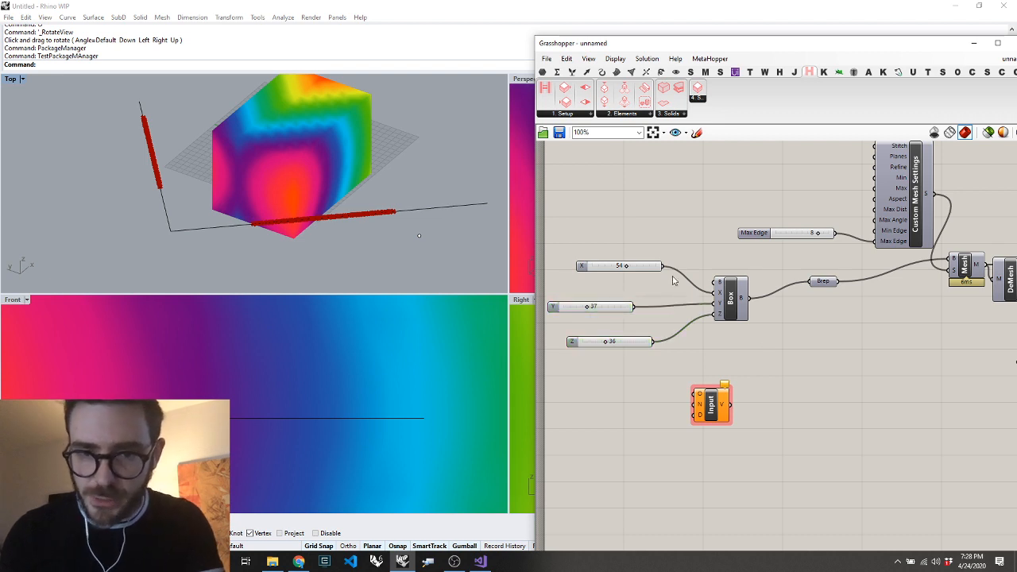
Duplicate the Function Input to get three and wire the X, Y and Z sliders into one each
drag(662, 266, 731, 469)
drag(634, 306, 749, 517)
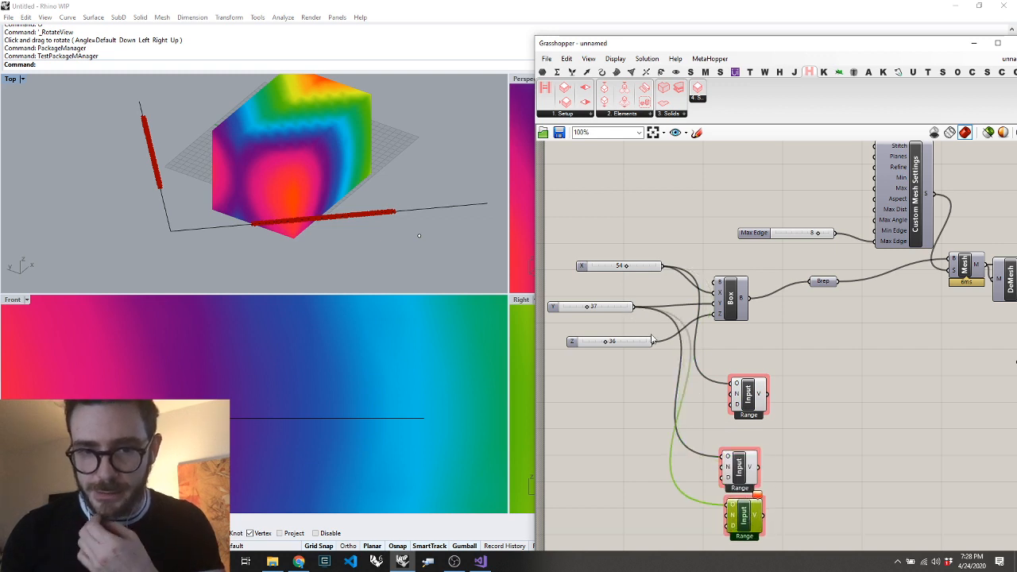
drag(654, 345, 727, 505)
click(812, 457)
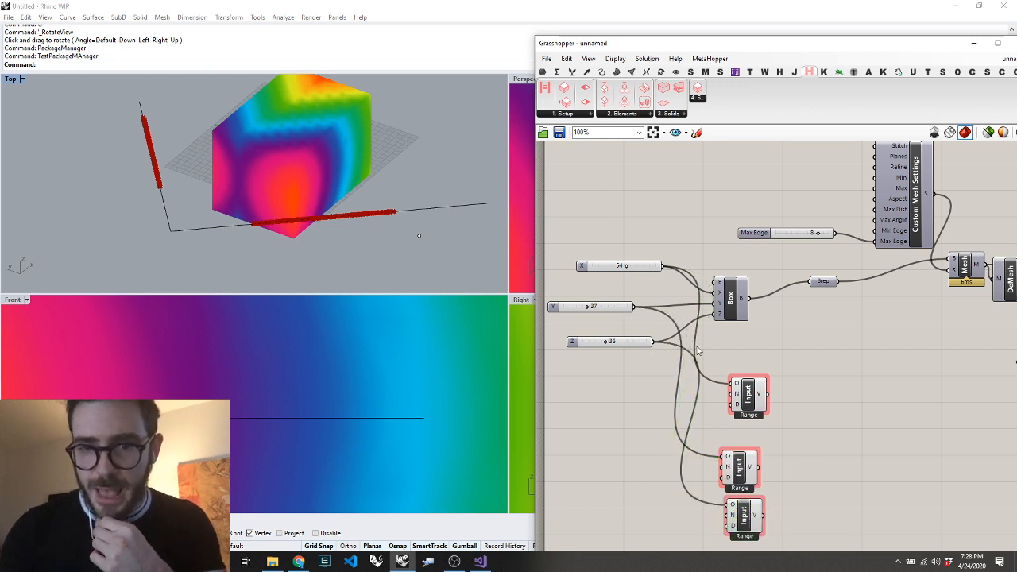
Move the polyline's curve parameter away from Curve Closest Point and wire it into a newly added Function Input
scroll(691, 344, down, 8)
scroll(874, 334, up, 8)
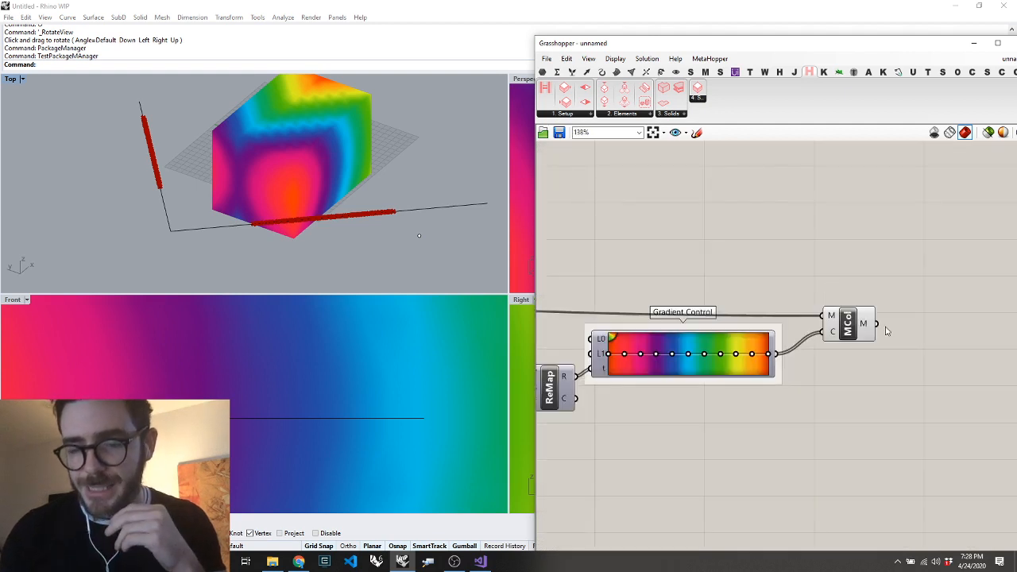
scroll(860, 331, down, 6)
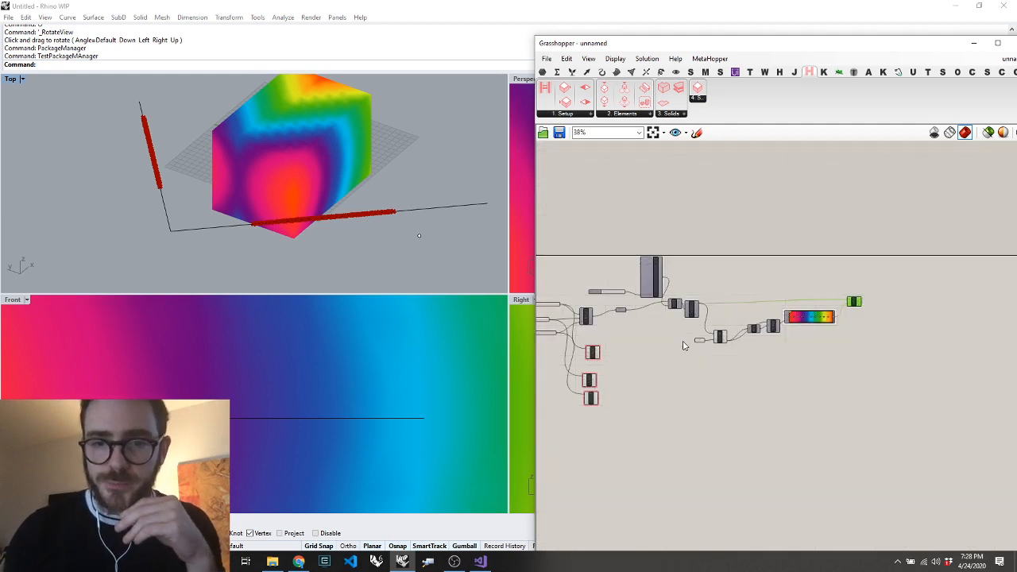
drag(702, 342, 637, 373)
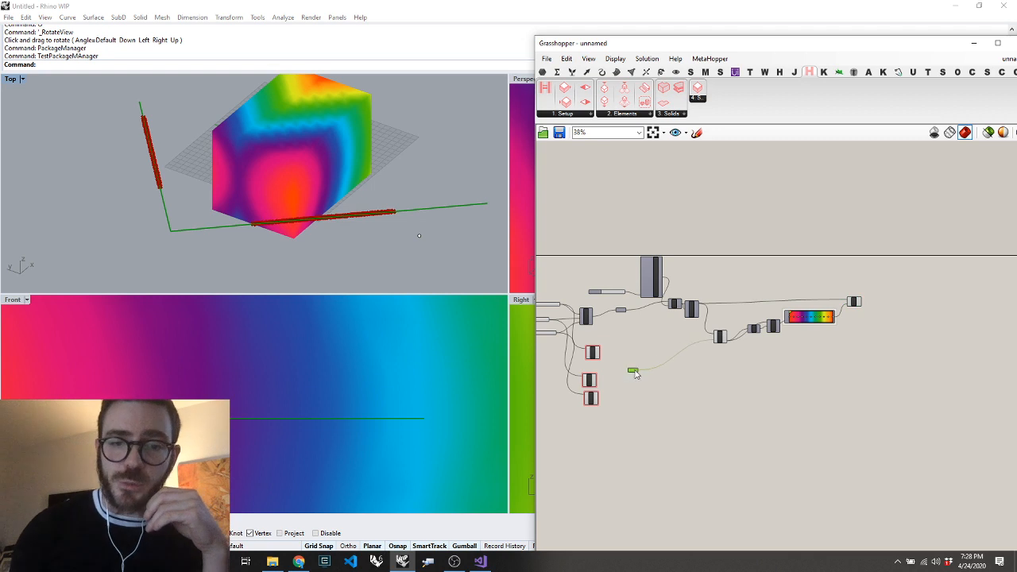
scroll(636, 373, up, 4)
double_click(727, 410)
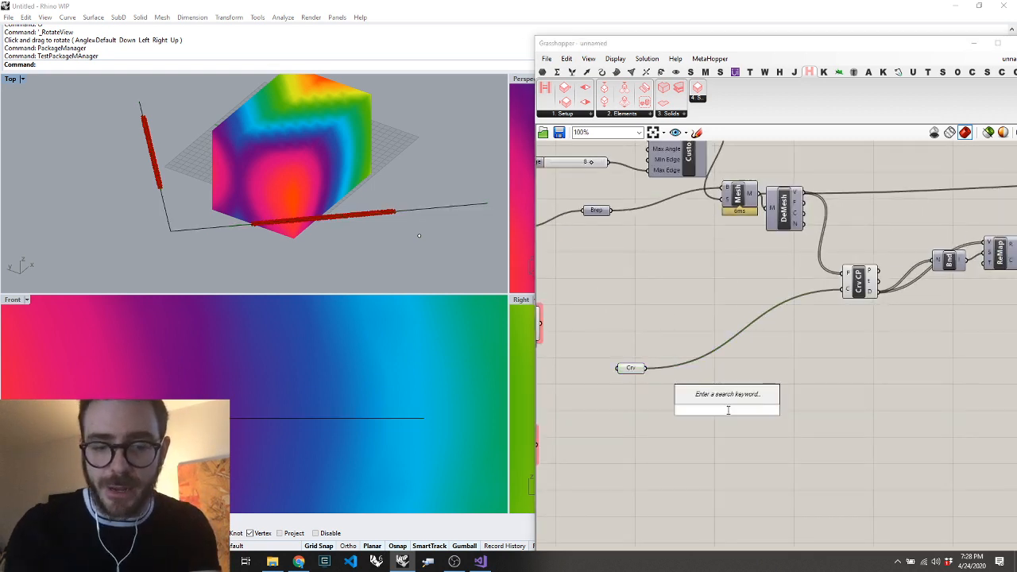
text(inp)
key(Return)
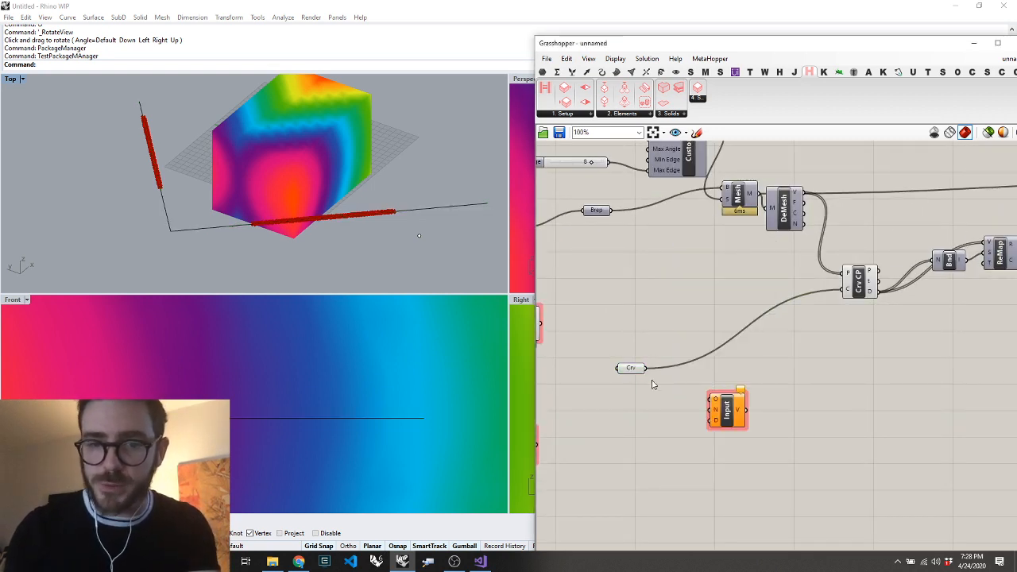
drag(646, 368, 741, 428)
scroll(756, 433, down, 7)
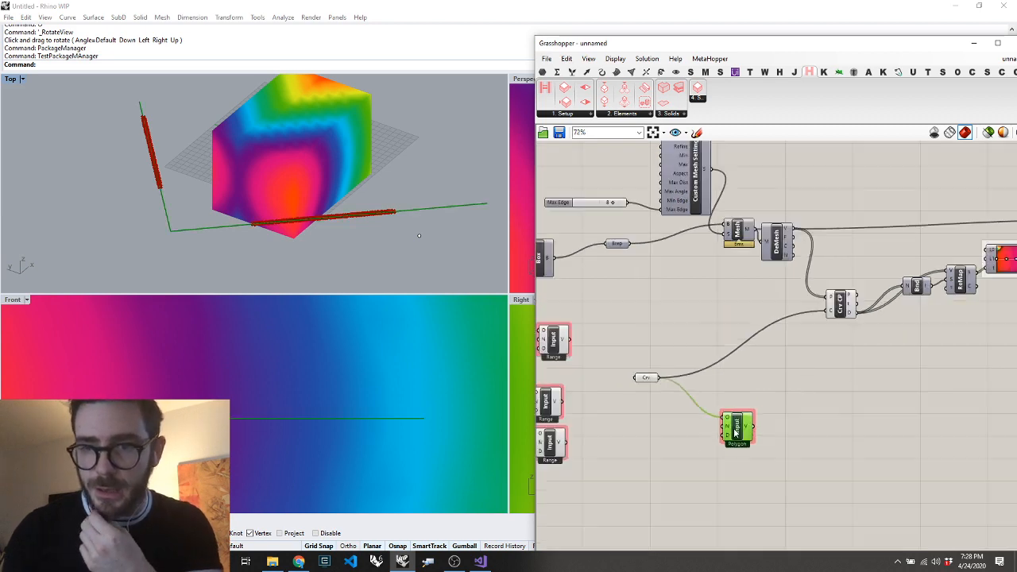
Add a Hypar Model Output component beside Mesh Colours at the end of the definition
scroll(876, 393, up, 6)
double_click(985, 269)
text(modelout)
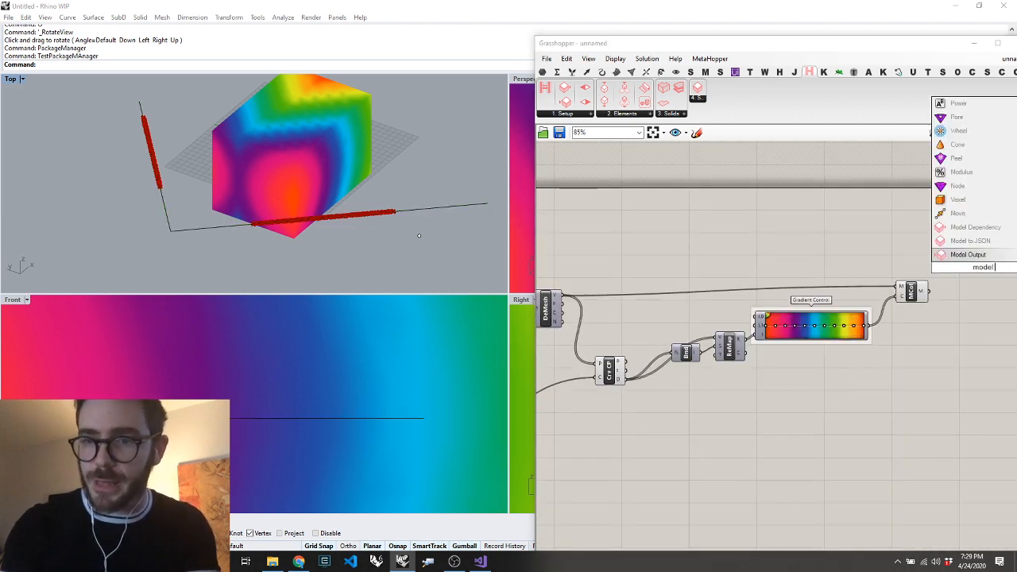
key(Return)
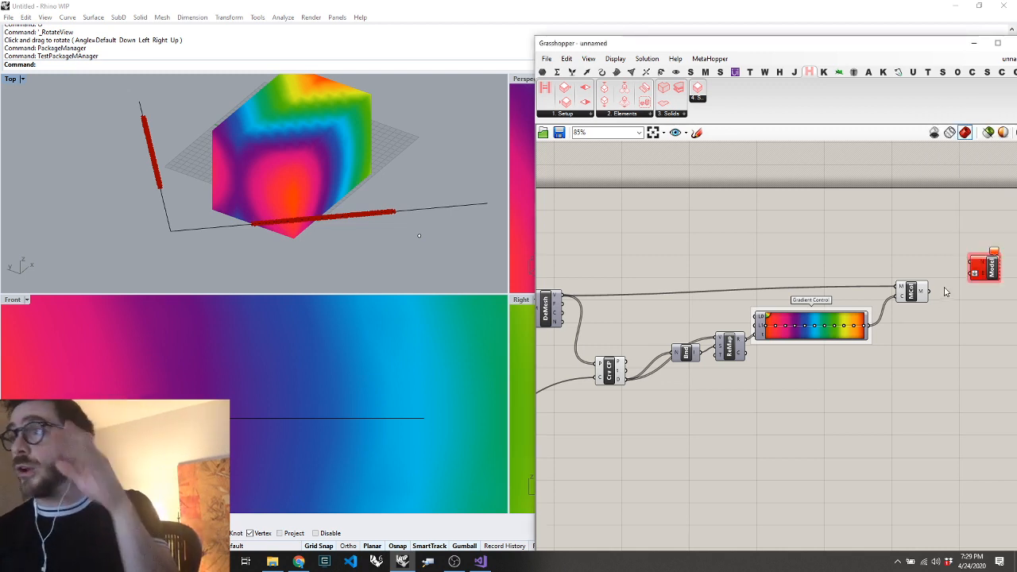
Add a text panel reading "Psychedelic Cube" above Mesh Colours, beside the Model Output component
double_click(929, 238)
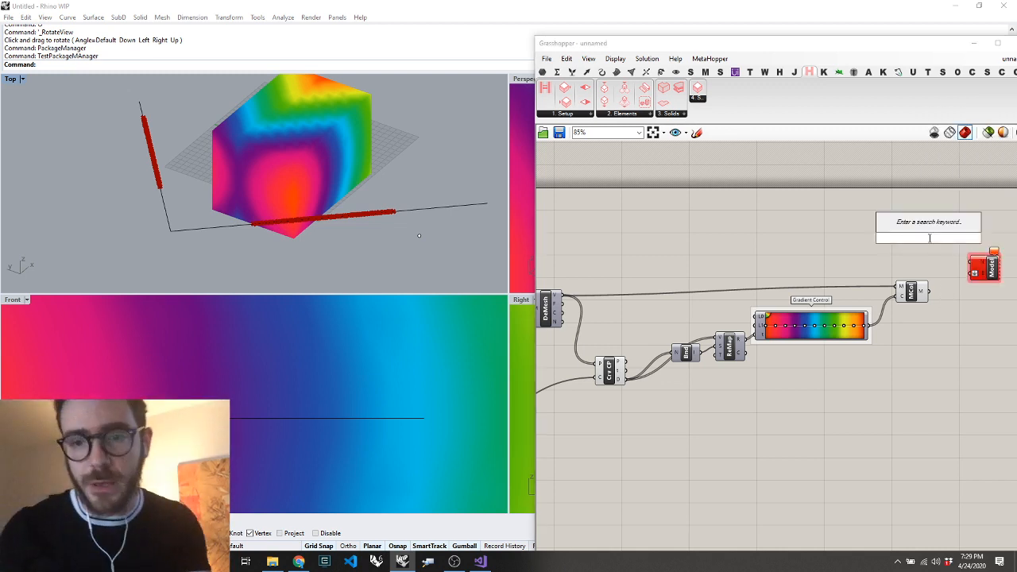
text(")
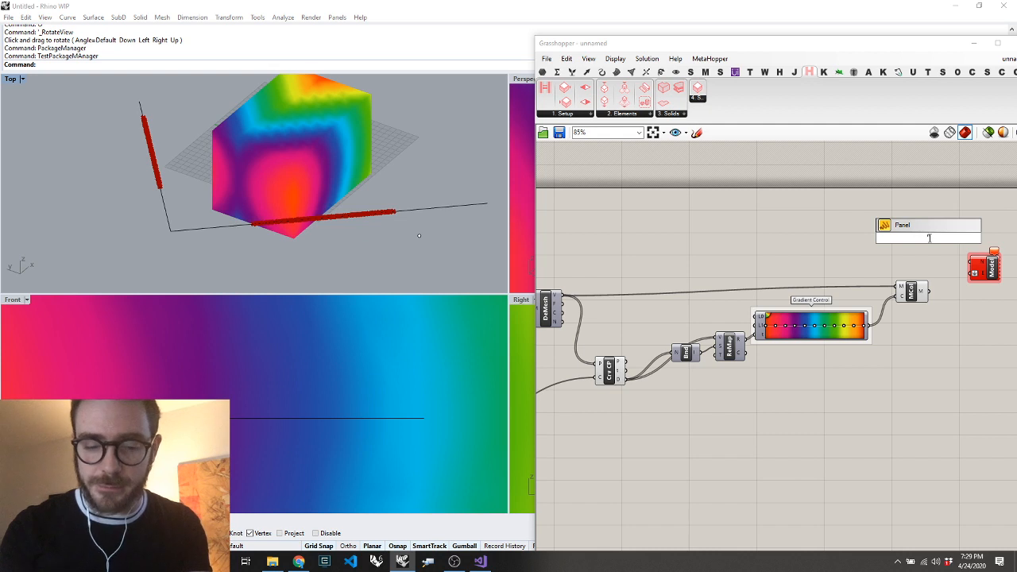
text(Psychede)
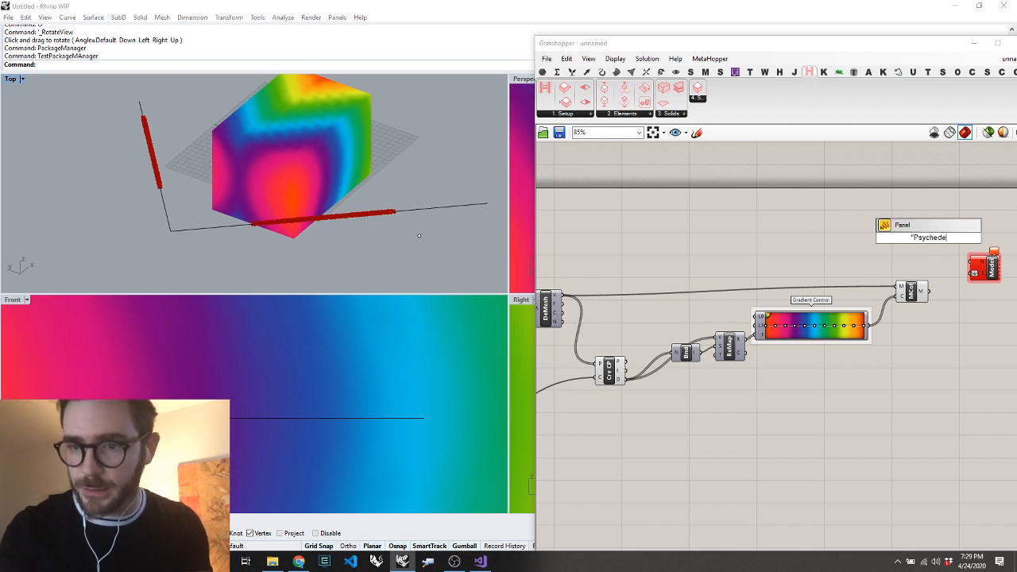
text(lic Cube)
key(Return)
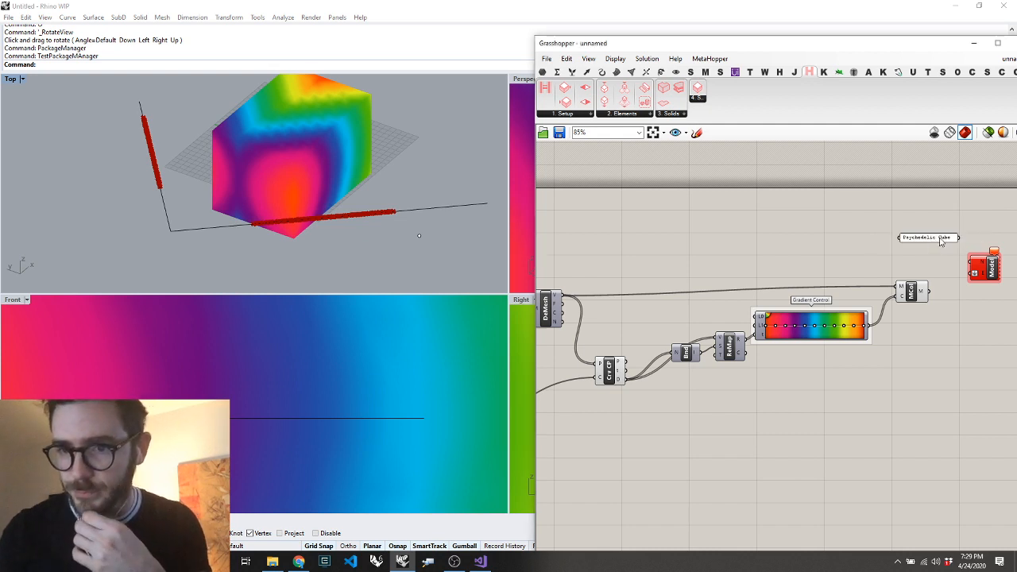
Reword the panel to "Psychedelic Cuboid" and wire it and the Mesh Colours output into the Model Output's name and element inputs
double_click(940, 240)
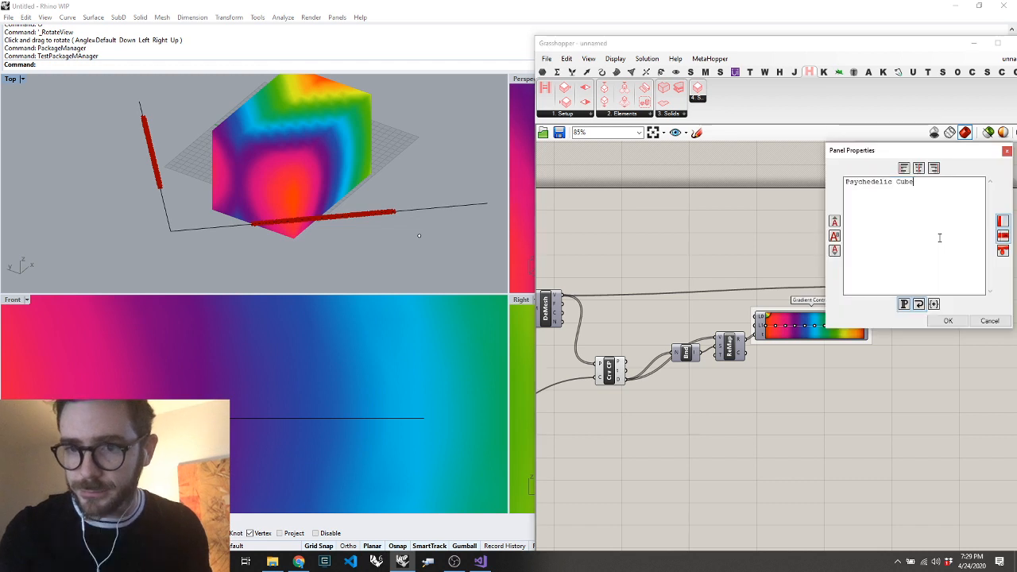
click(948, 321)
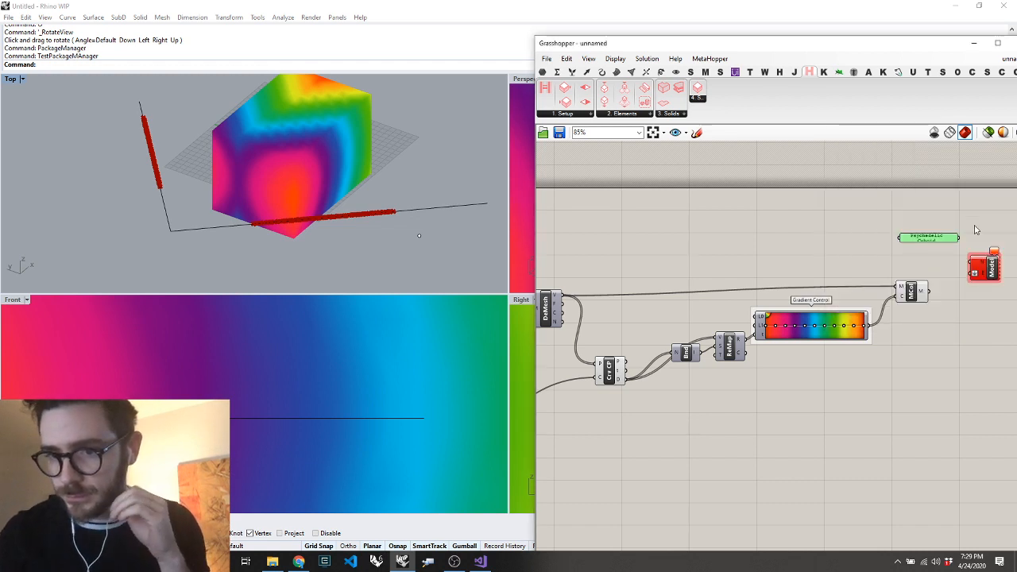
drag(960, 238, 927, 292)
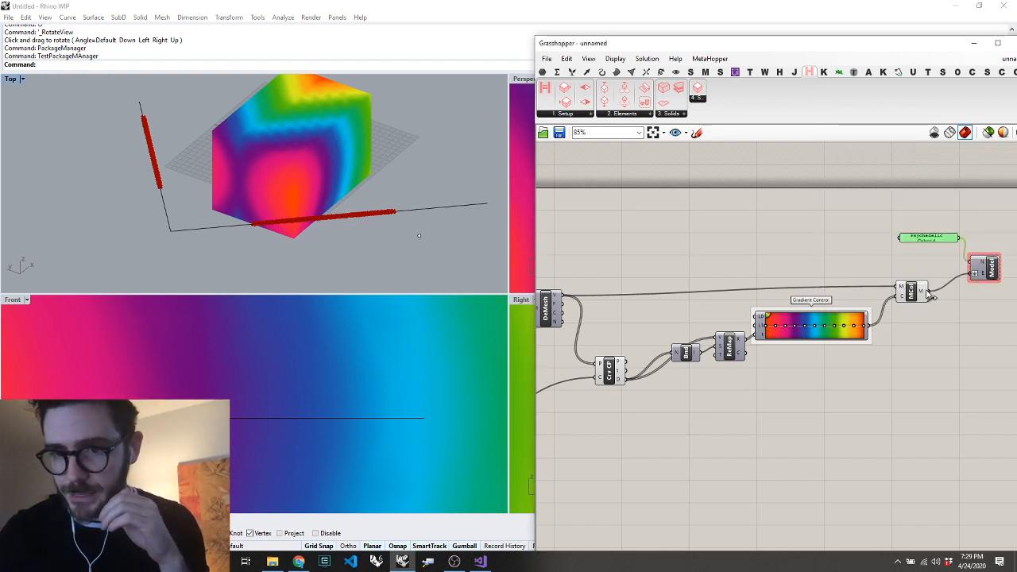
click(963, 344)
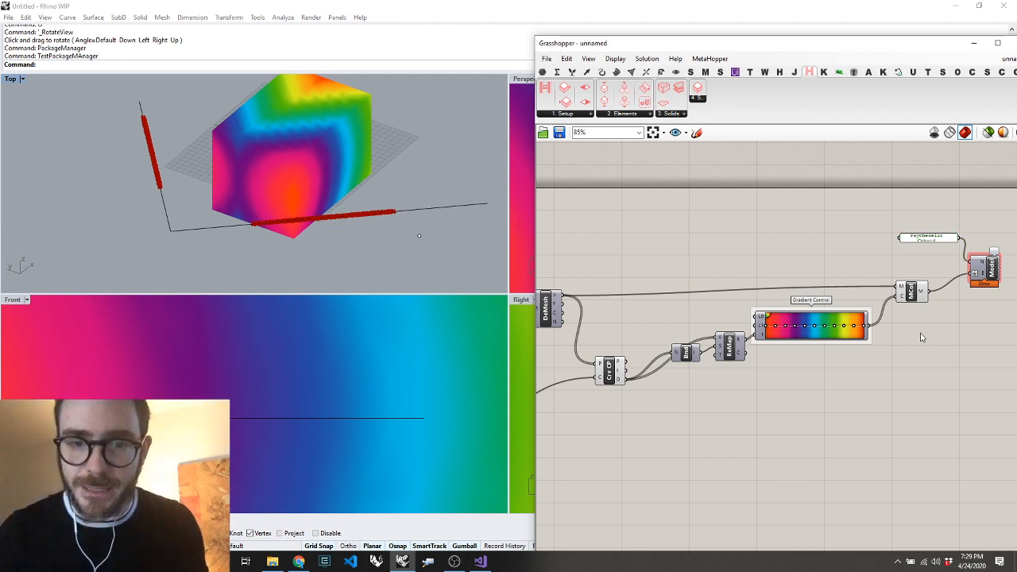
Save the definition to the Desktop as Psychedelic Cuboid in Grasshopper Binary format
key(ctrl+s)
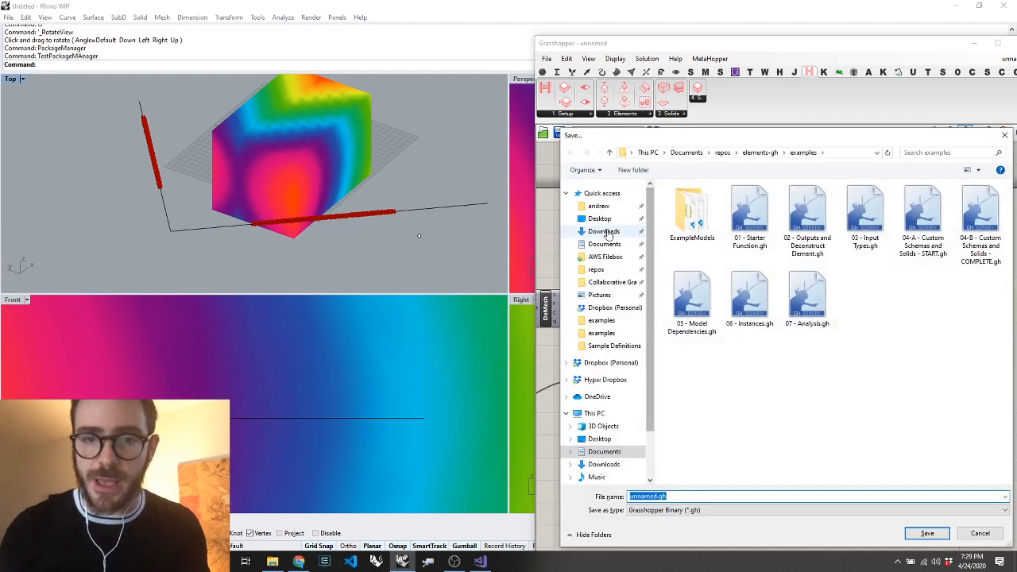
click(604, 221)
click(677, 497)
text(Psychedelic Cuboid)
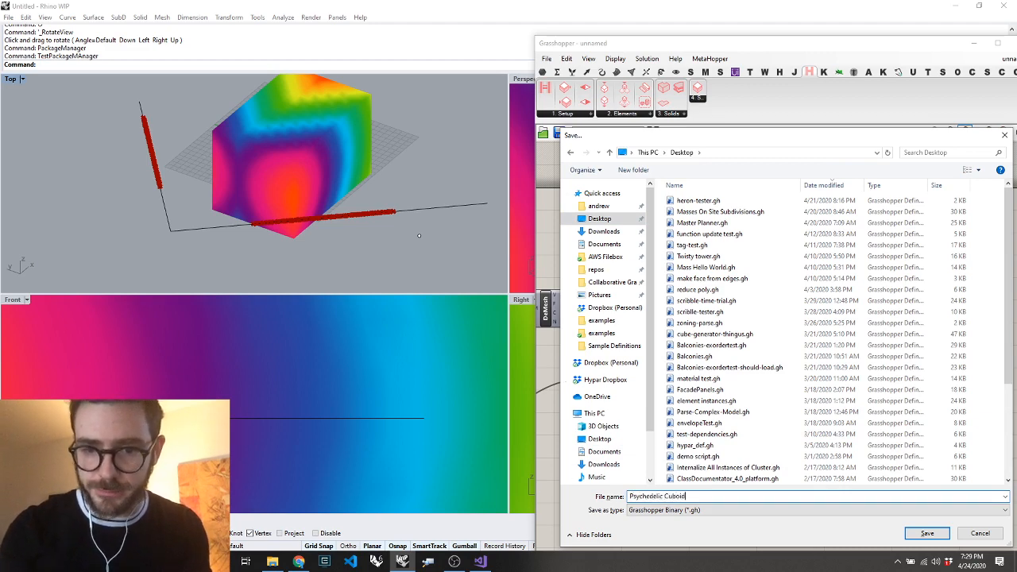
key(Return)
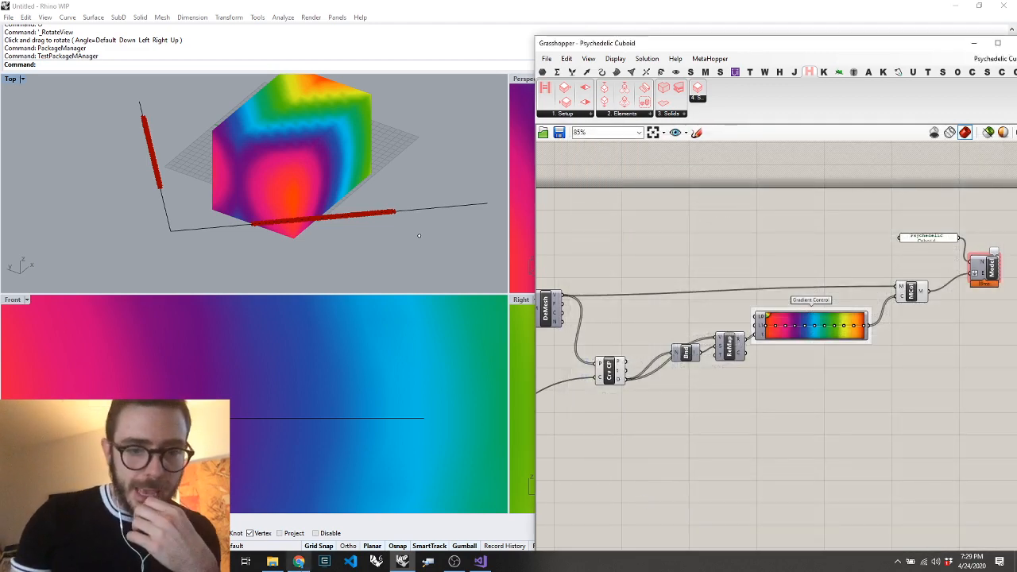
Shift the whole definition down slightly and add a Hypar Function Setup component above the X, Y and Z sliders
scroll(821, 318, down, 5)
scroll(822, 319, up, 5)
scroll(822, 320, down, 5)
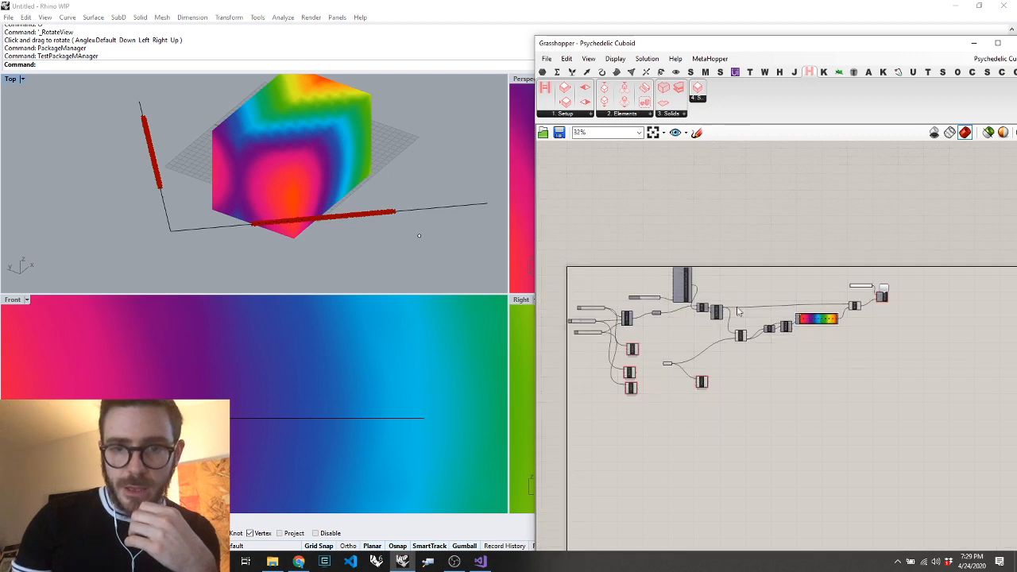
scroll(570, 262, up, 5)
key(ctrl+a)
drag(857, 310, 862, 338)
click(692, 338)
double_click(692, 341)
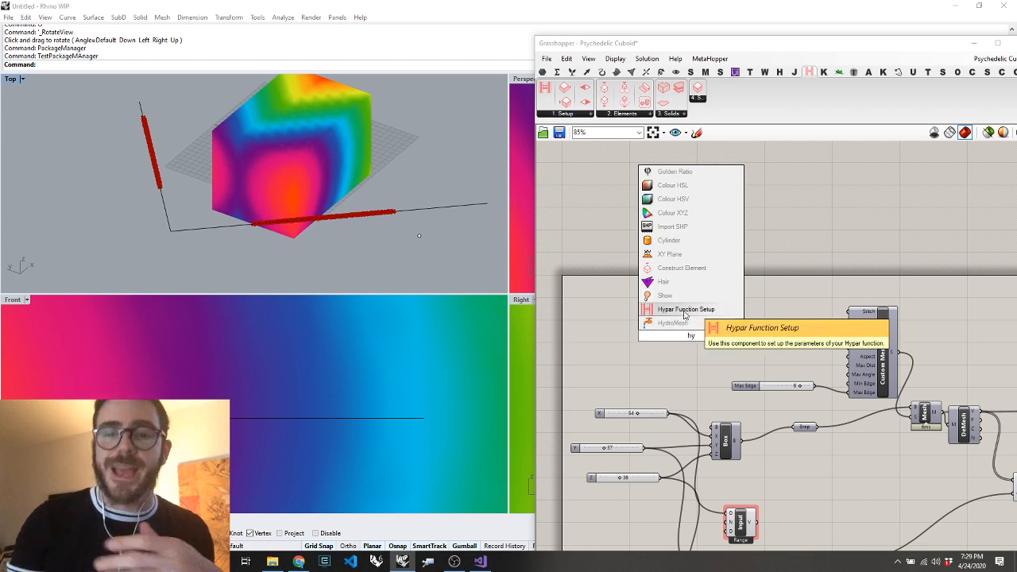
key(Return)
Add a text panel reading "Psychedelic Cuboid" beside the name input of the Hypar Function Setup component
scroll(641, 328, up, 1)
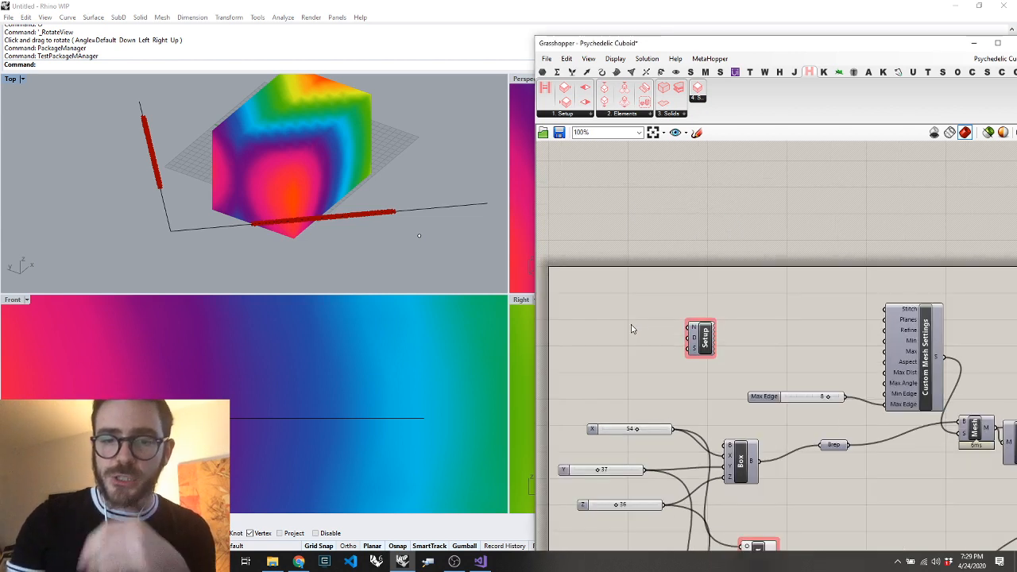
double_click(632, 324)
text("Psyche)
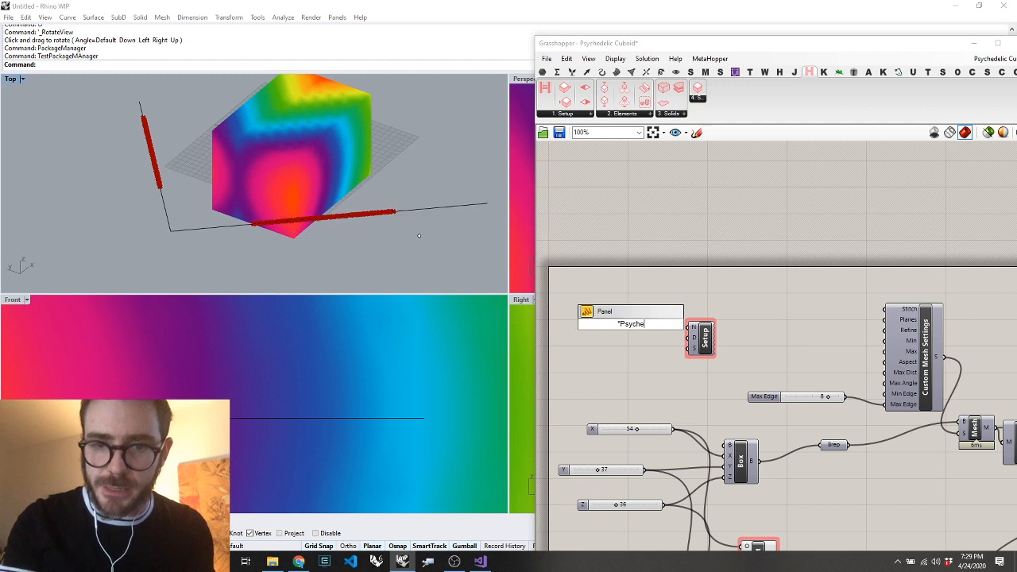
text(delic Cuboid)
key(Return)
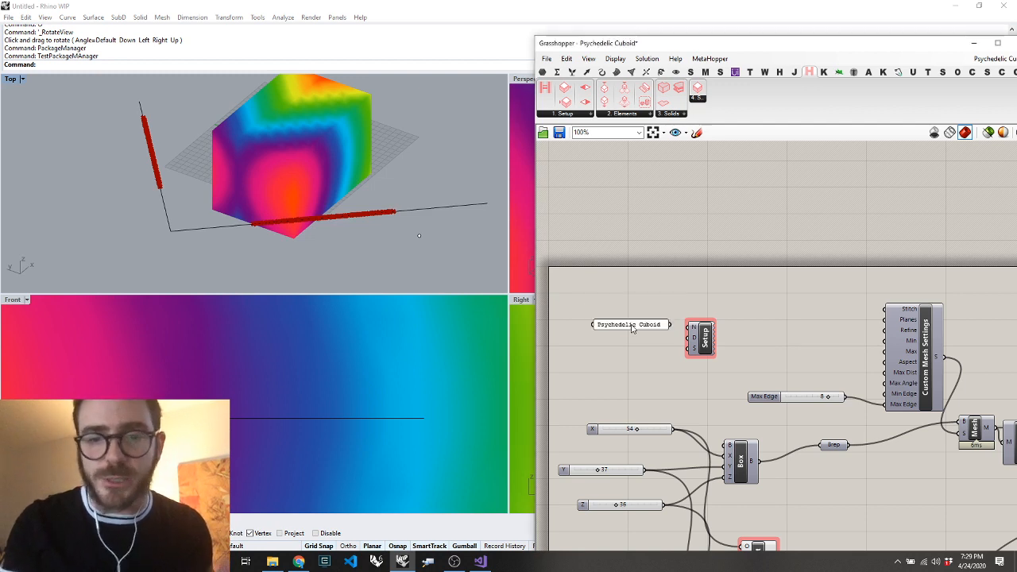
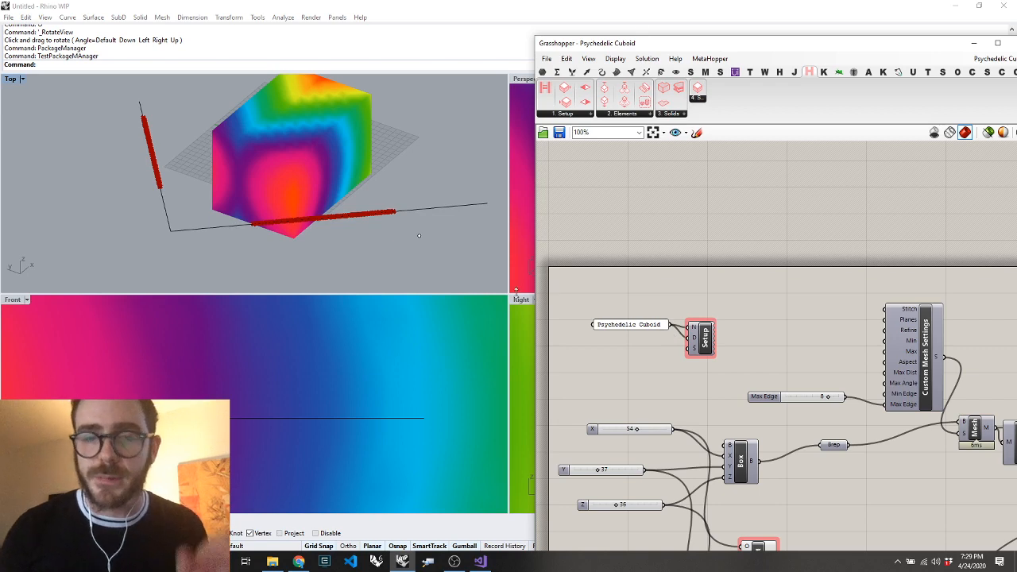
Switch to Chrome, load hypar.io in the new tab and sign in to Hypar
click(298, 562)
click(413, 480)
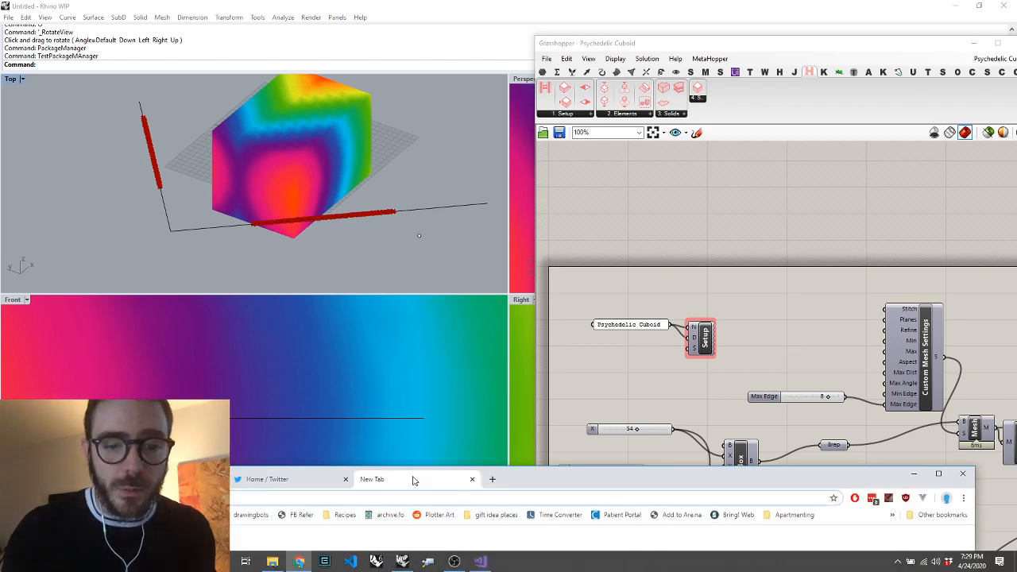
drag(529, 483, 524, 83)
text(hy)
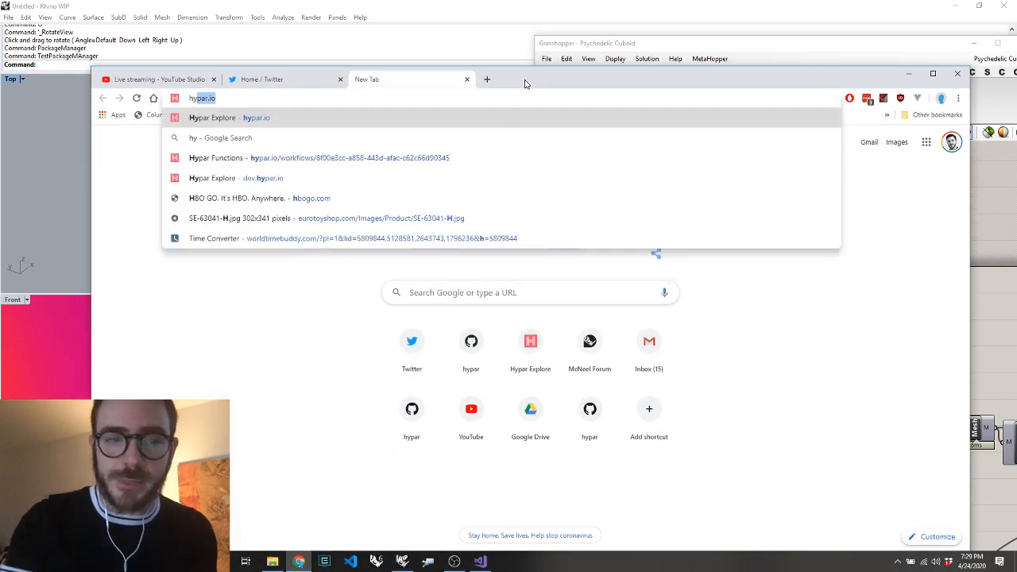
key(BackSpace)
key(BackSpace)
text(ypar)
key(Return)
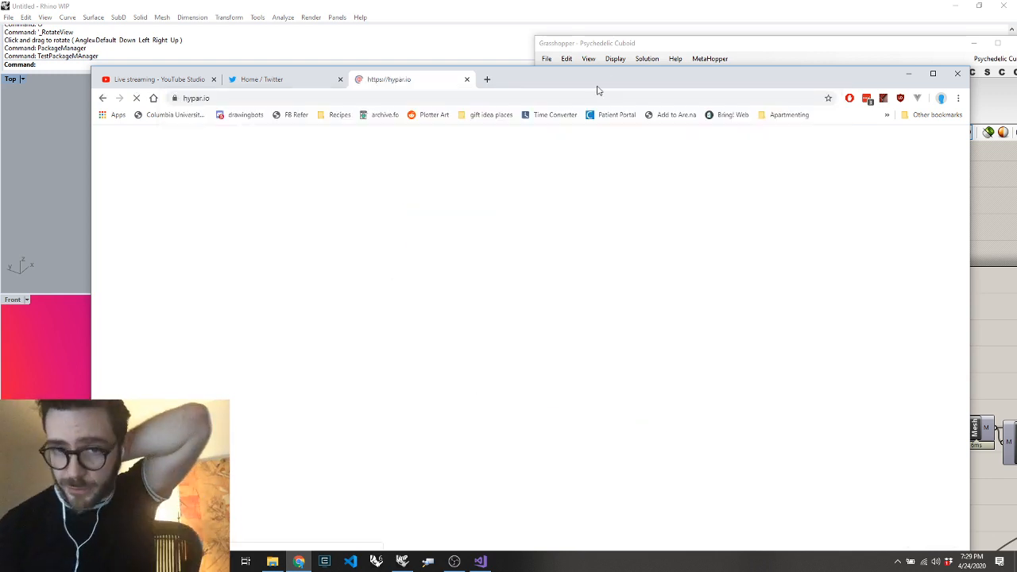
drag(598, 89, 593, 45)
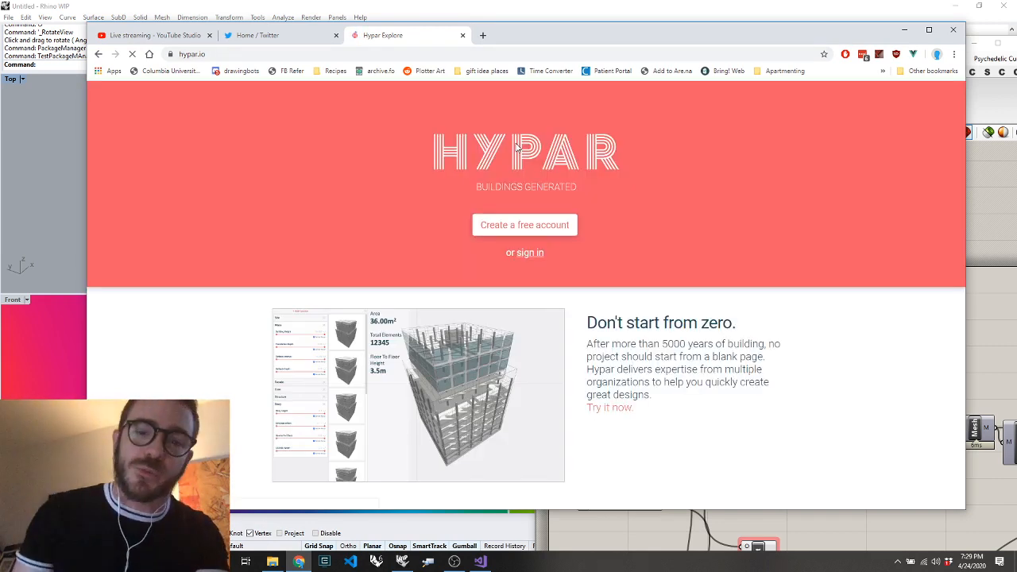
click(530, 253)
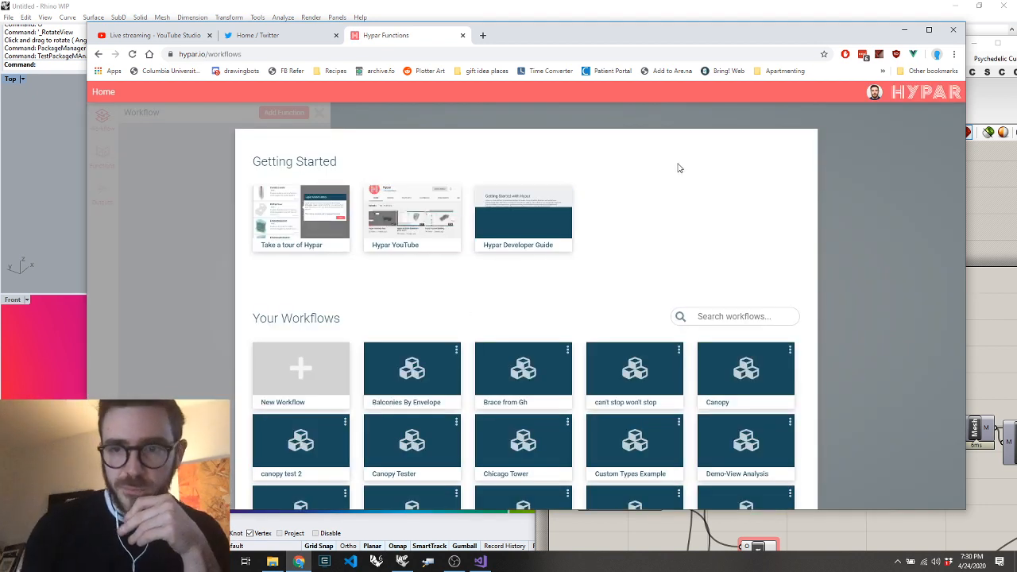
Start a new Grasshopper function from the Your Functions section of the maximized Hypar page
scroll(680, 168, down, 10)
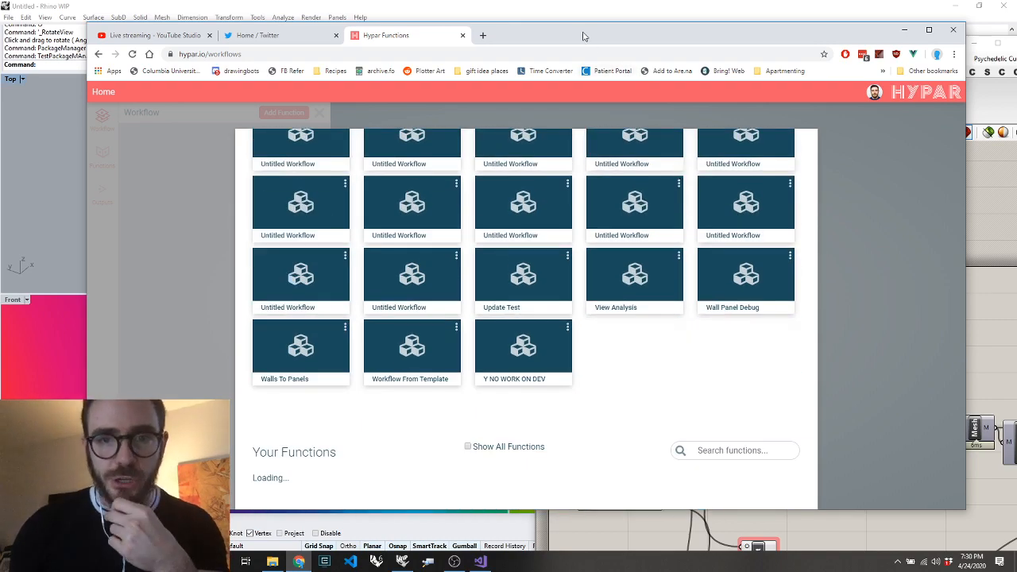
double_click(584, 35)
scroll(495, 209, down, 6)
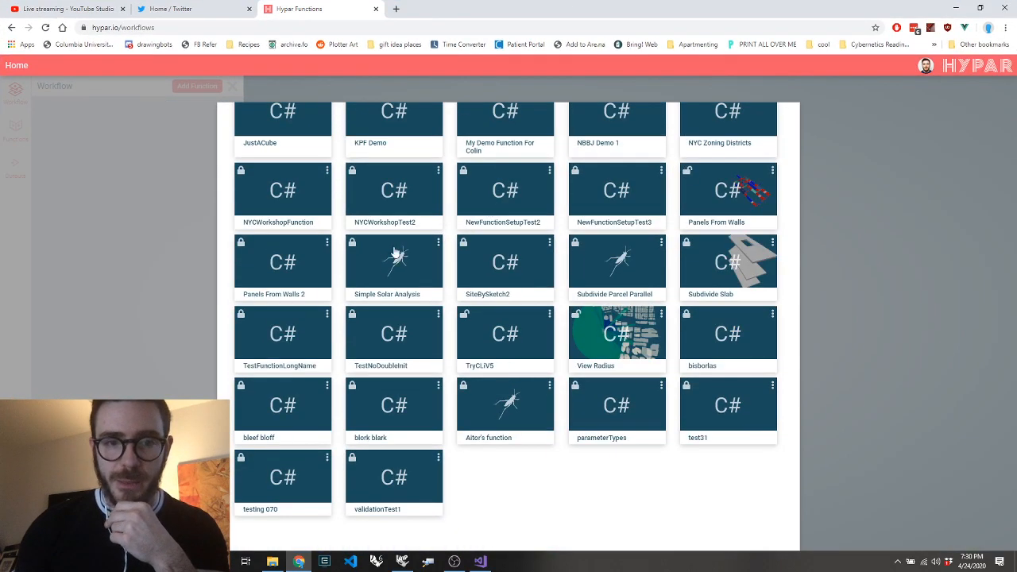
scroll(370, 257, up, 4)
scroll(541, 300, up, 6)
scroll(542, 300, down, 4)
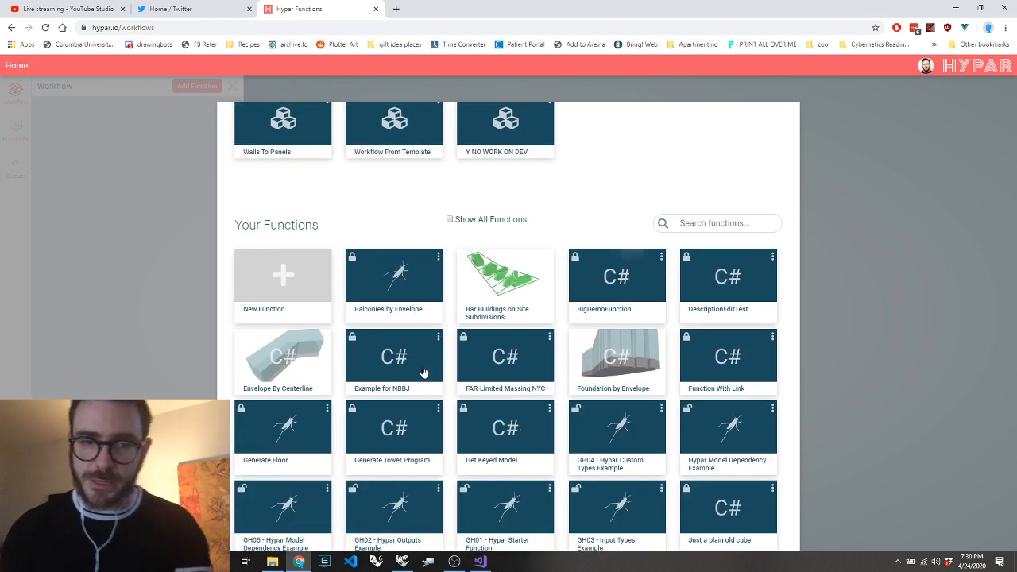
click(295, 272)
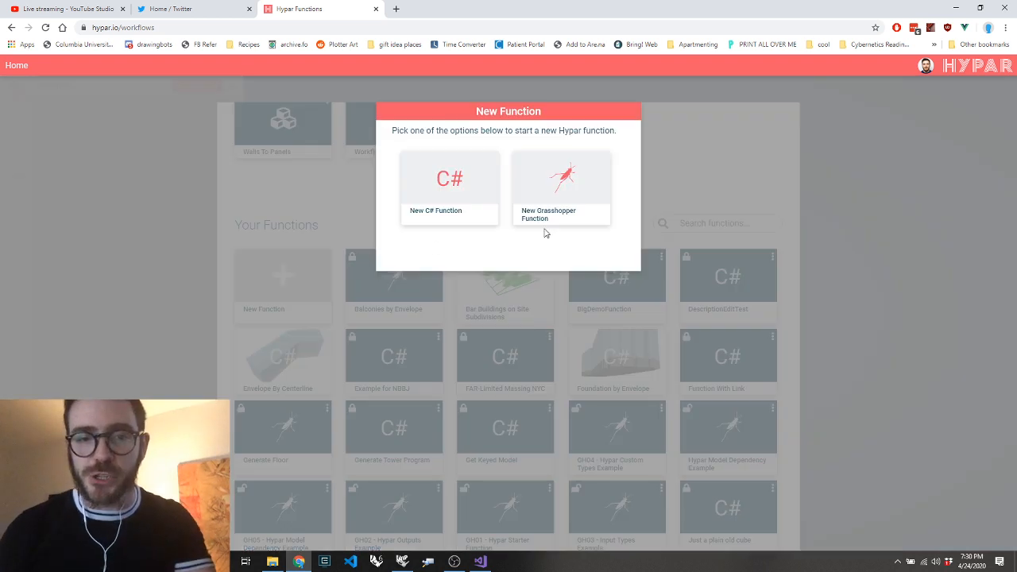
mouse_move(558, 188)
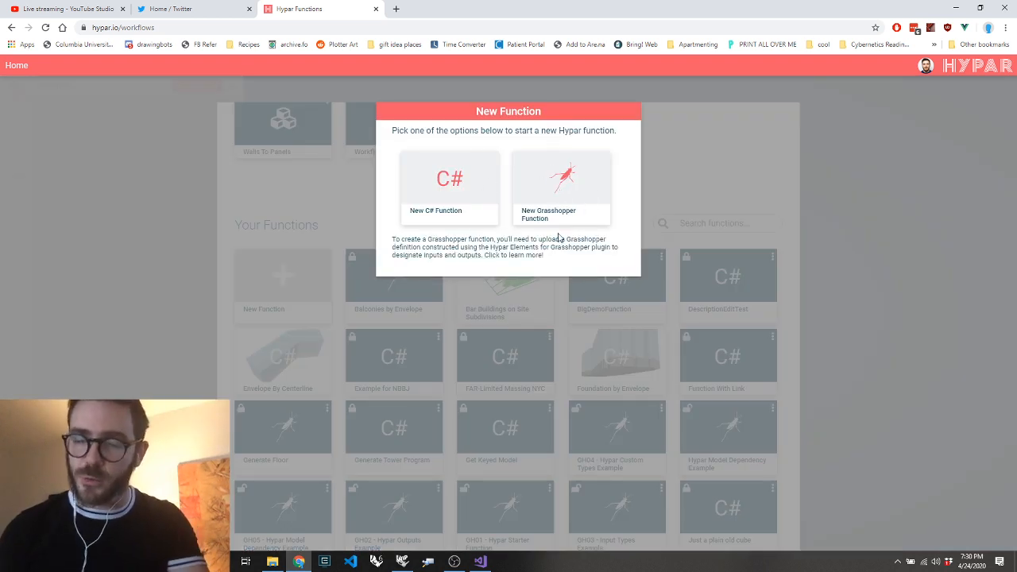
click(579, 176)
Upload Psychedelic Cuboid.gh from the Desktop folder, publish it as a function and close its details
click(275, 565)
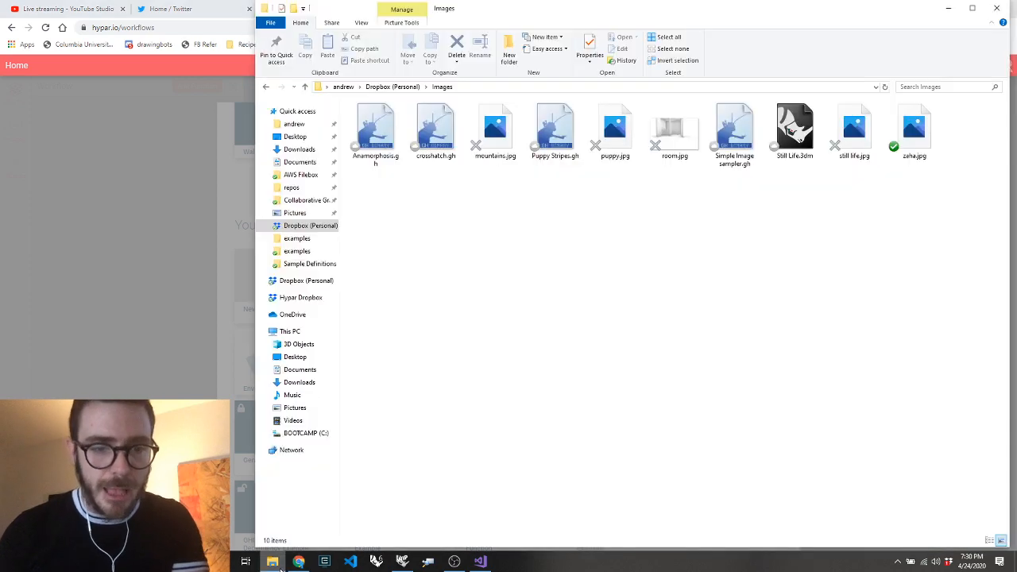
click(295, 137)
drag(398, 119, 515, 166)
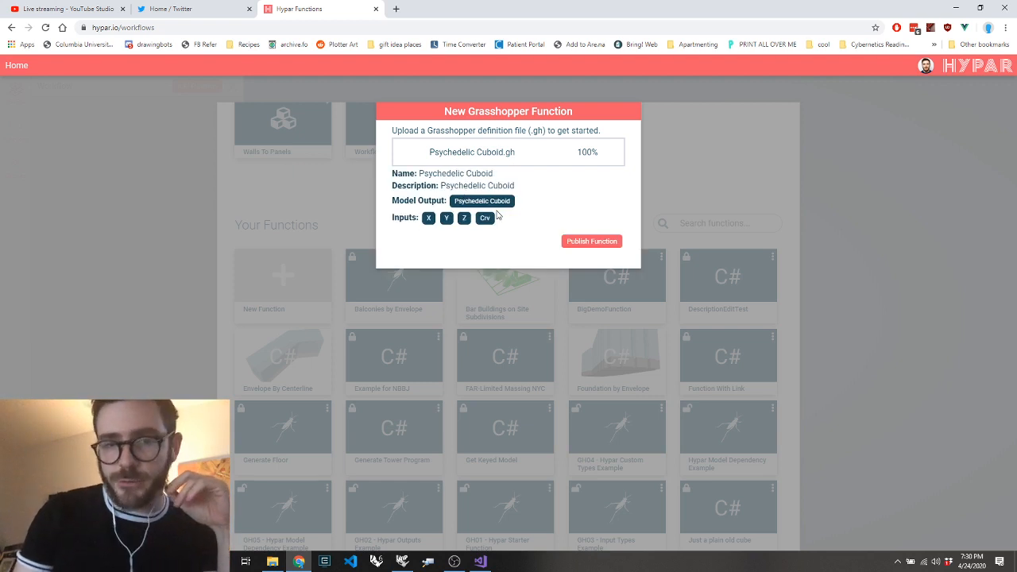
click(579, 252)
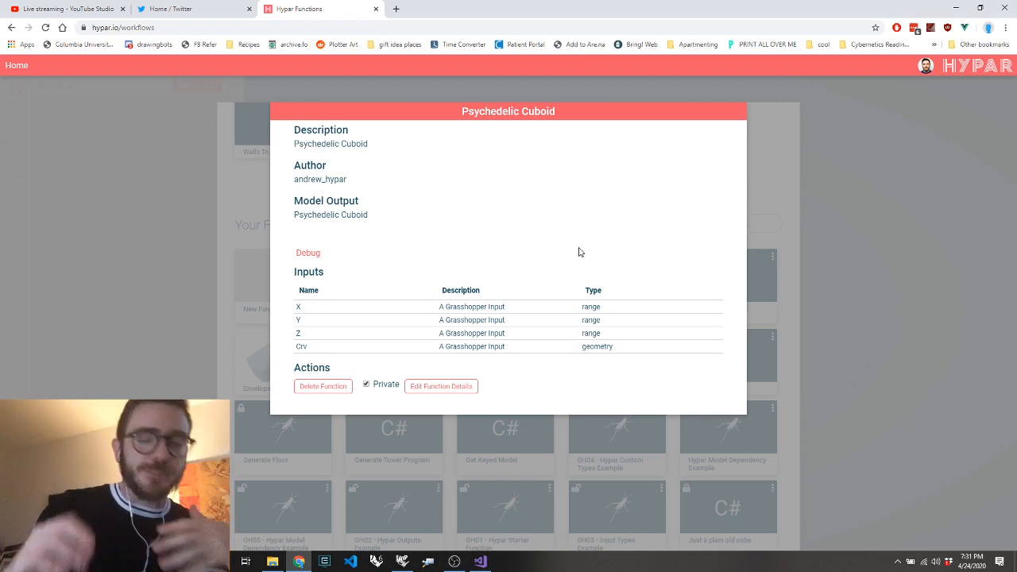
click(888, 181)
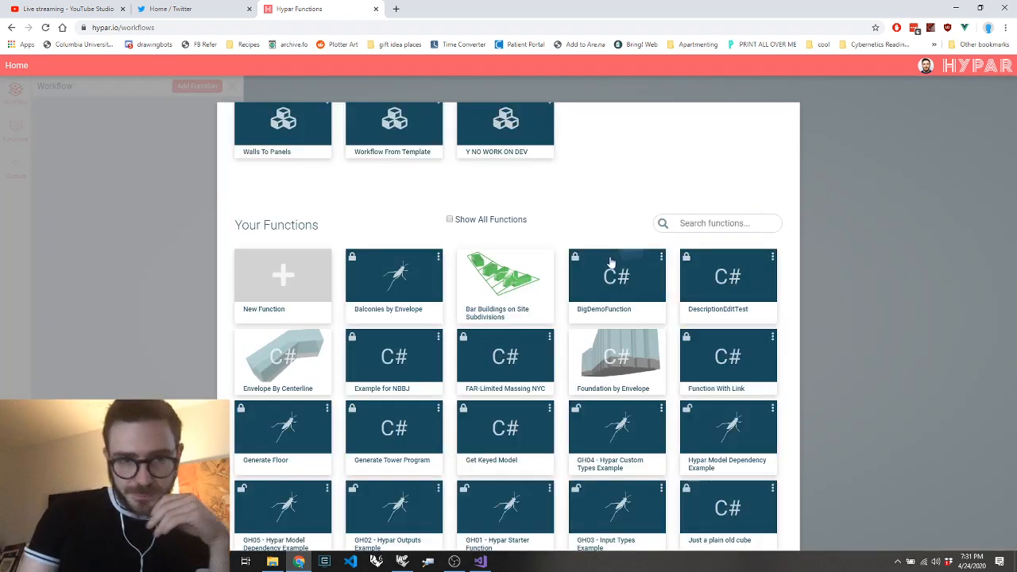
Create a new blank workflow from the Your Workflows section
scroll(601, 147, up, 8)
scroll(389, 156, up, 10)
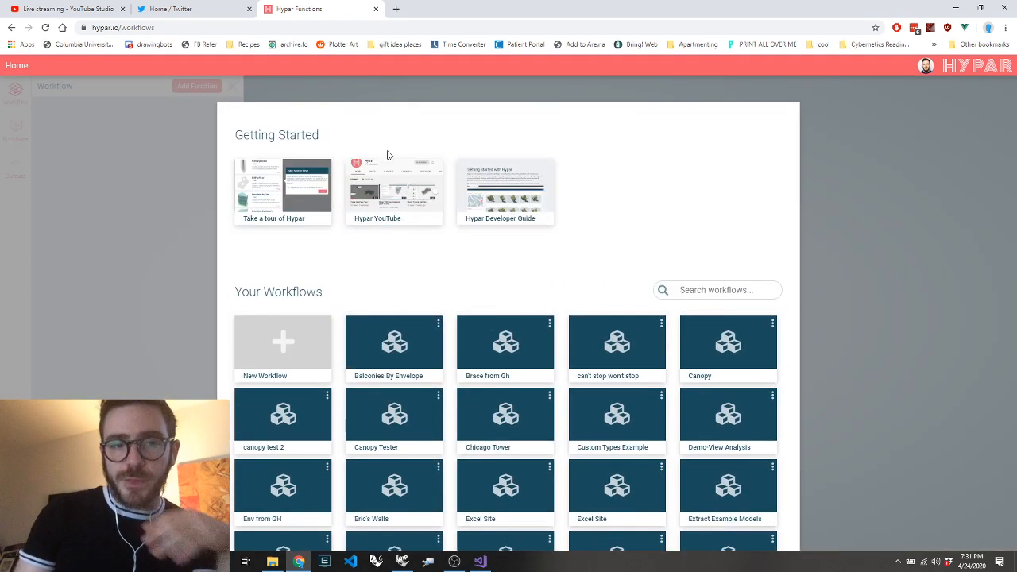
click(265, 337)
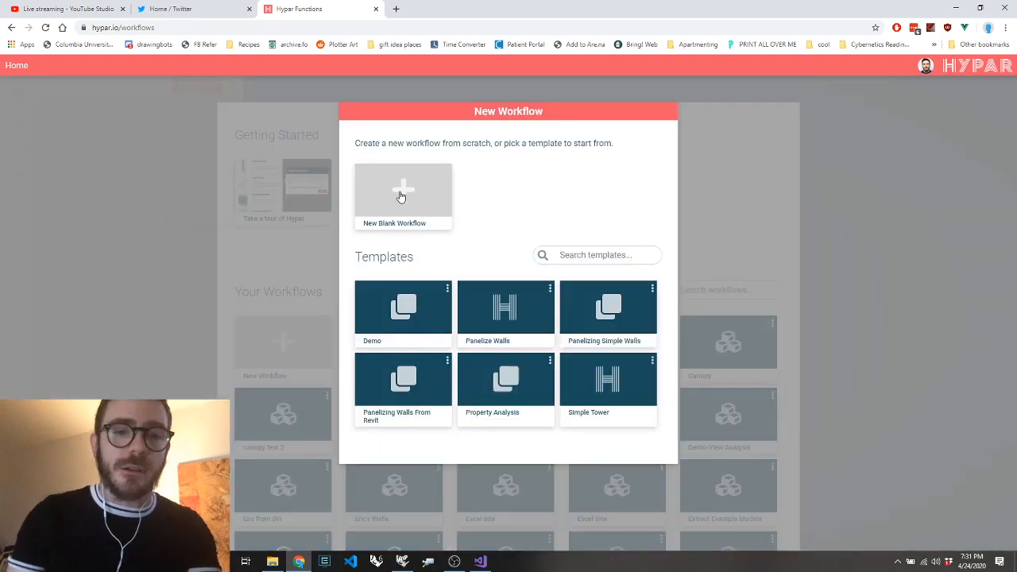
click(400, 193)
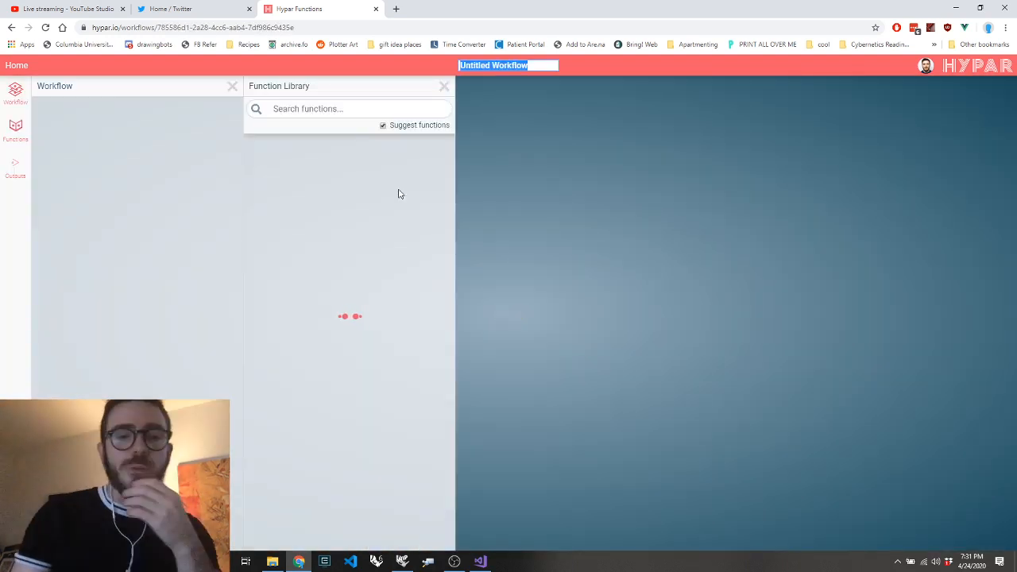
Find the Psychedelic Cuboid function with "psych", insert it into the workflow and expand its inputs
click(353, 108)
text(psych)
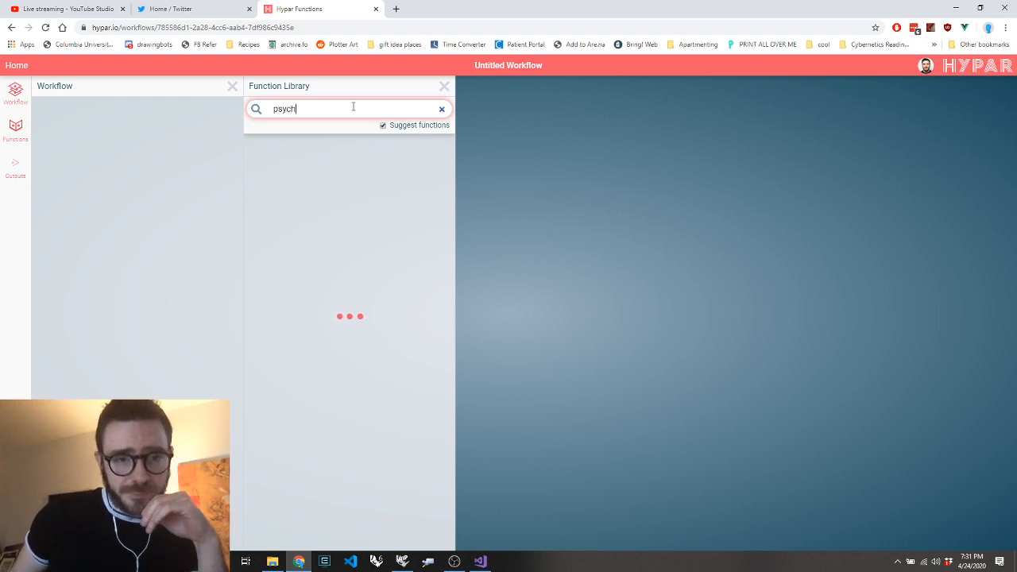
click(331, 162)
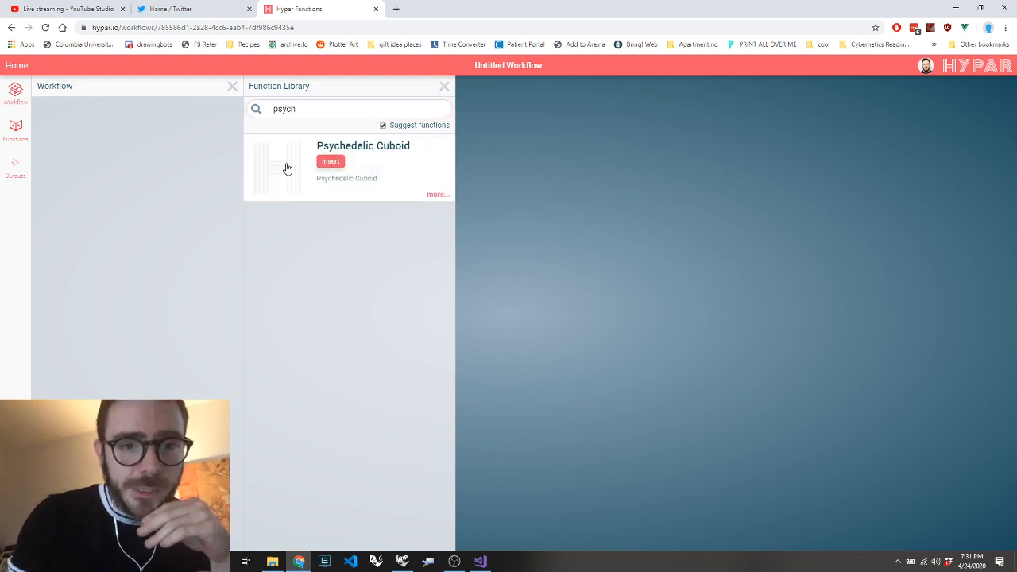
click(125, 118)
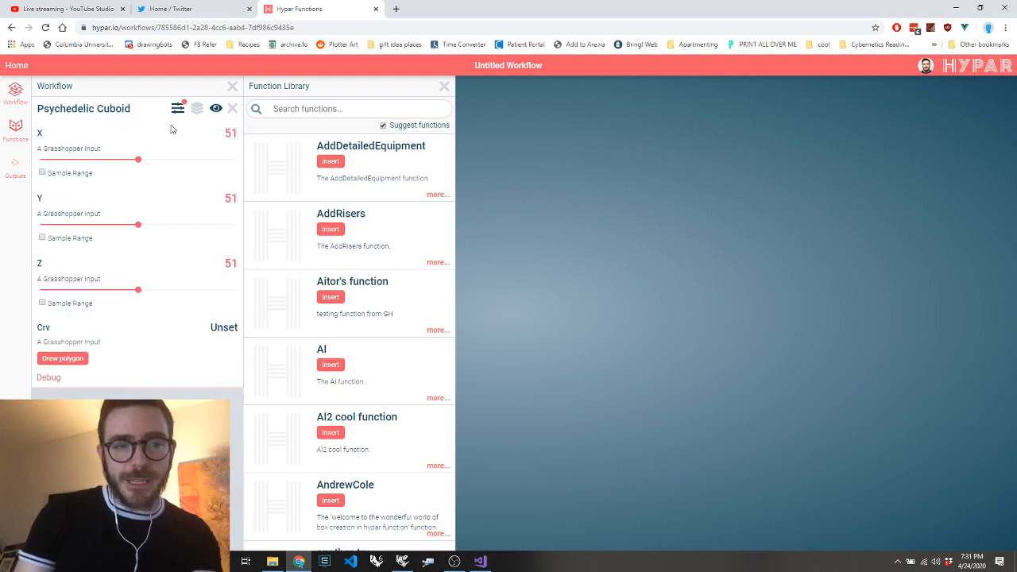
Draw a three-point polygon in the 3D view for the Crv input and save it
click(62, 359)
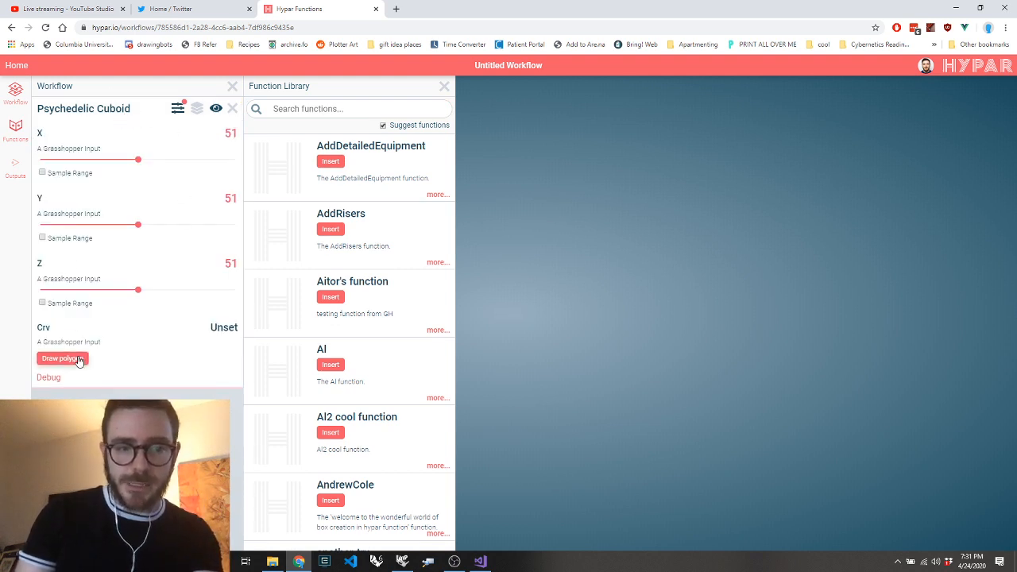
click(560, 319)
click(526, 357)
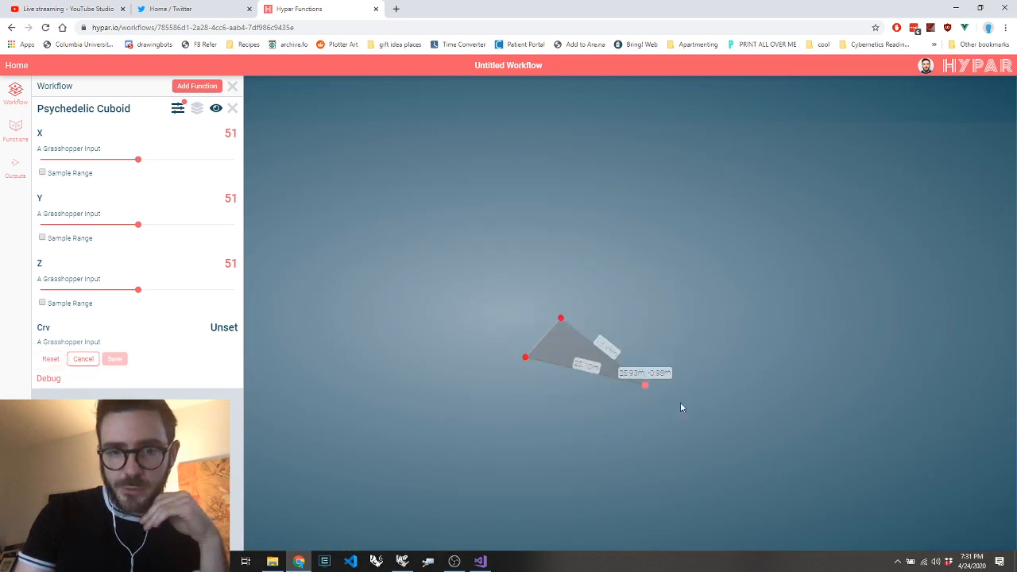
click(694, 435)
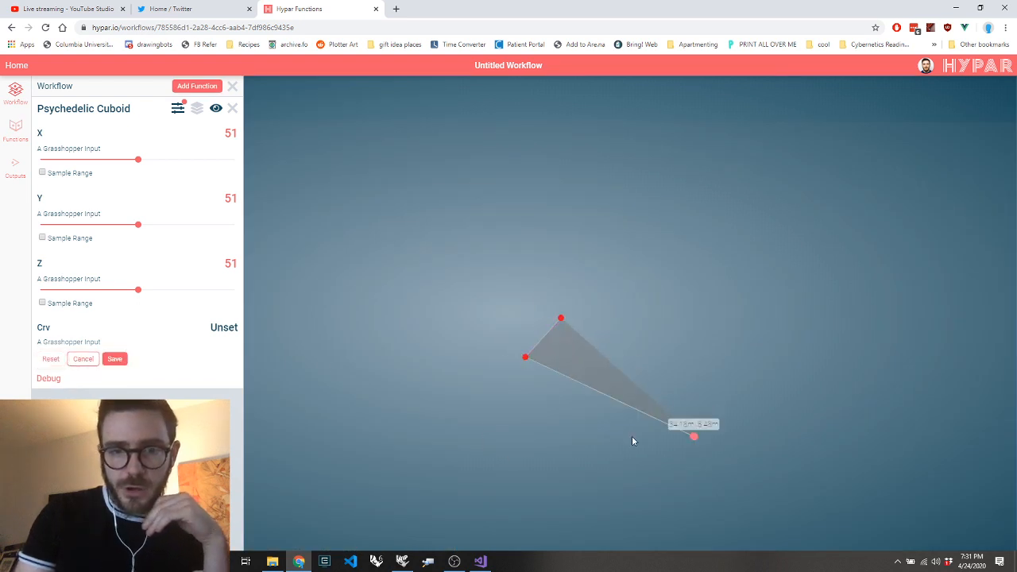
click(115, 359)
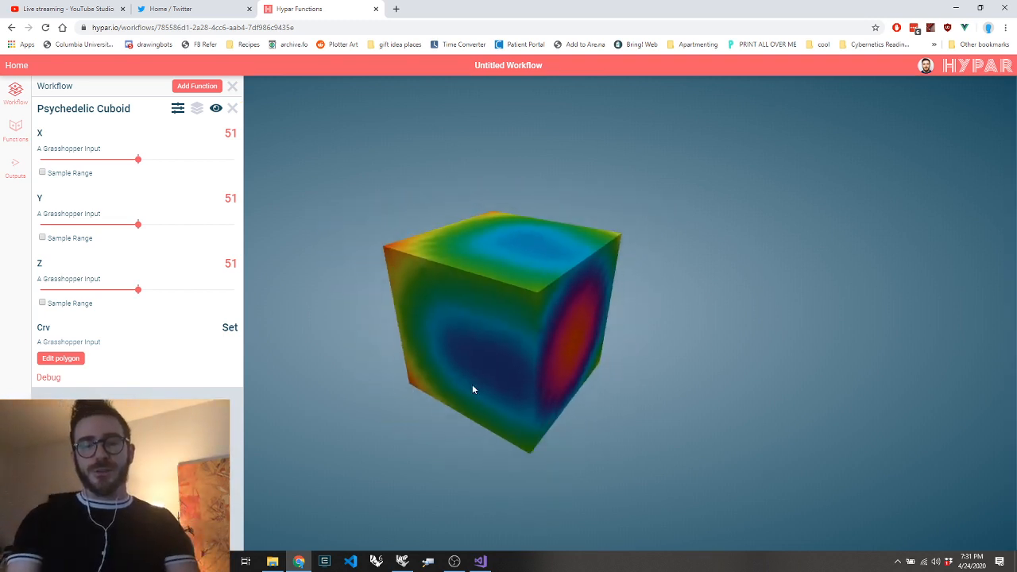
Set the Psychedelic Cuboid's Y input to 68 and inspect the coloured box from another angle
drag(472, 390, 459, 340)
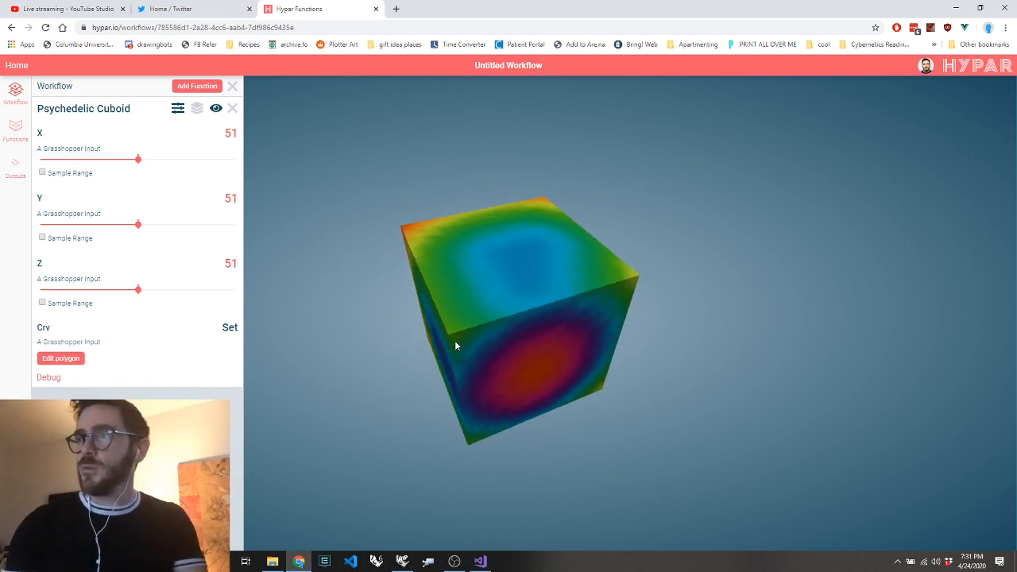
drag(143, 229, 174, 229)
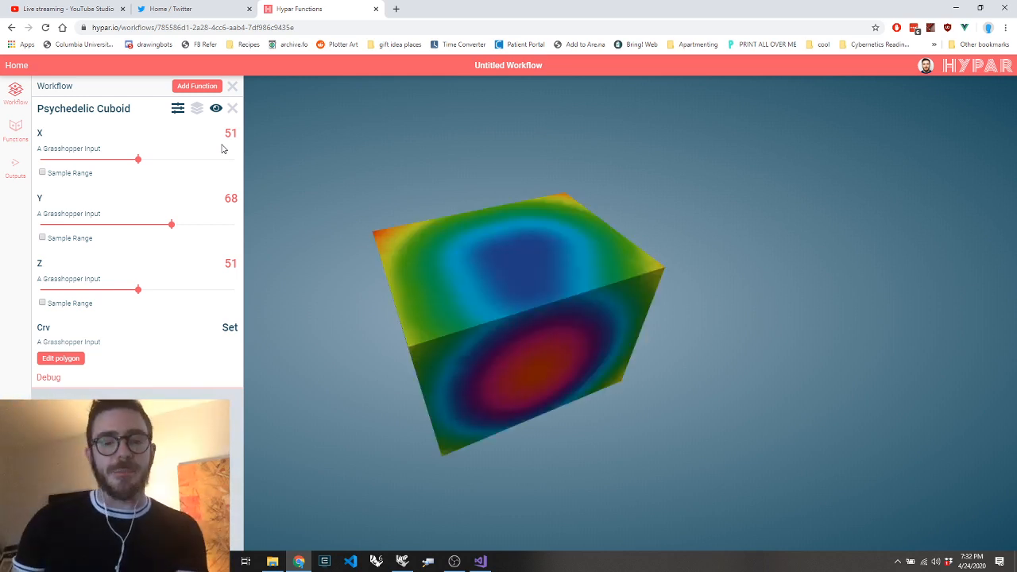
drag(526, 236, 505, 301)
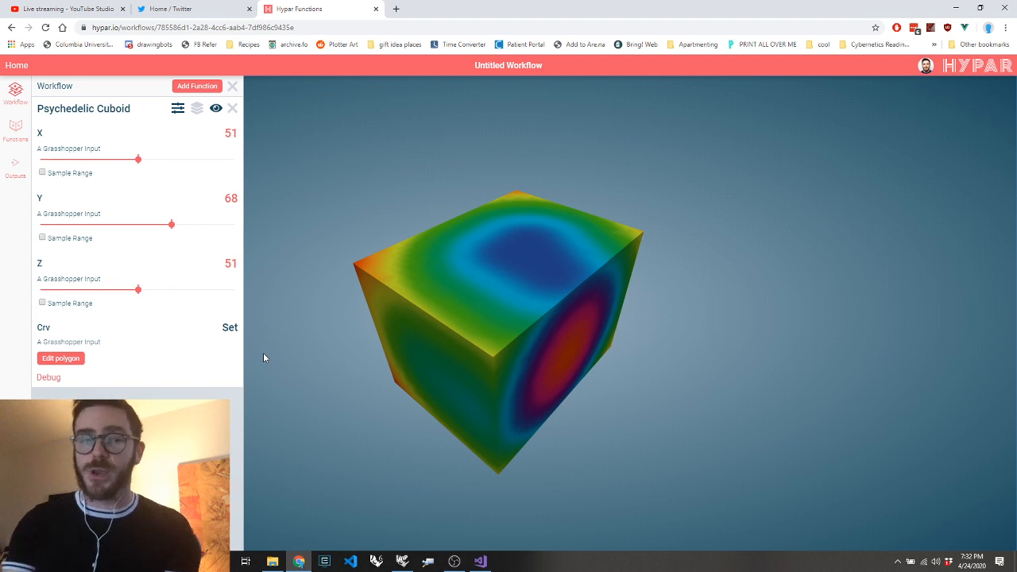
Return to the Hypar home gallery and create another blank workflow
click(12, 68)
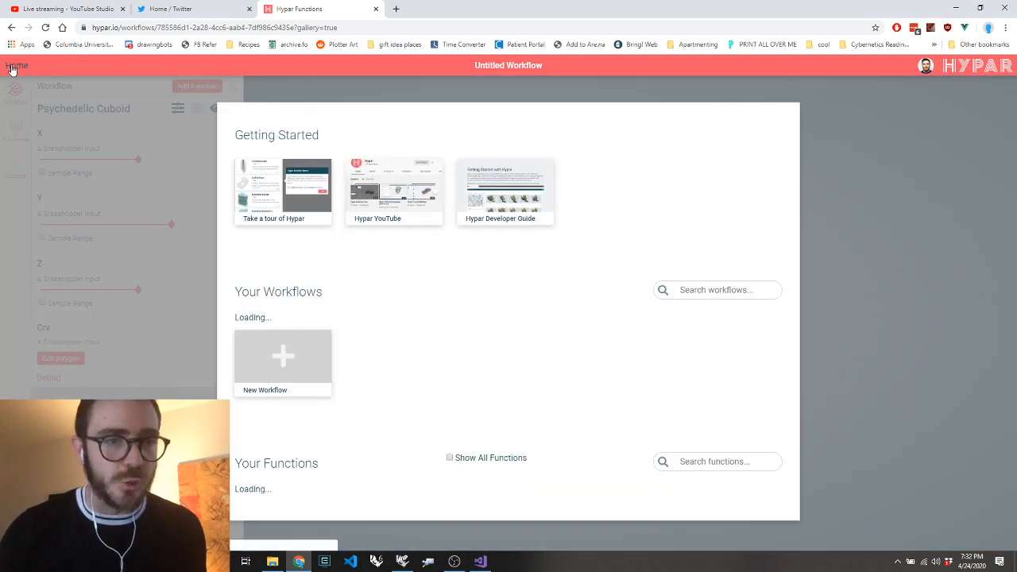
click(289, 360)
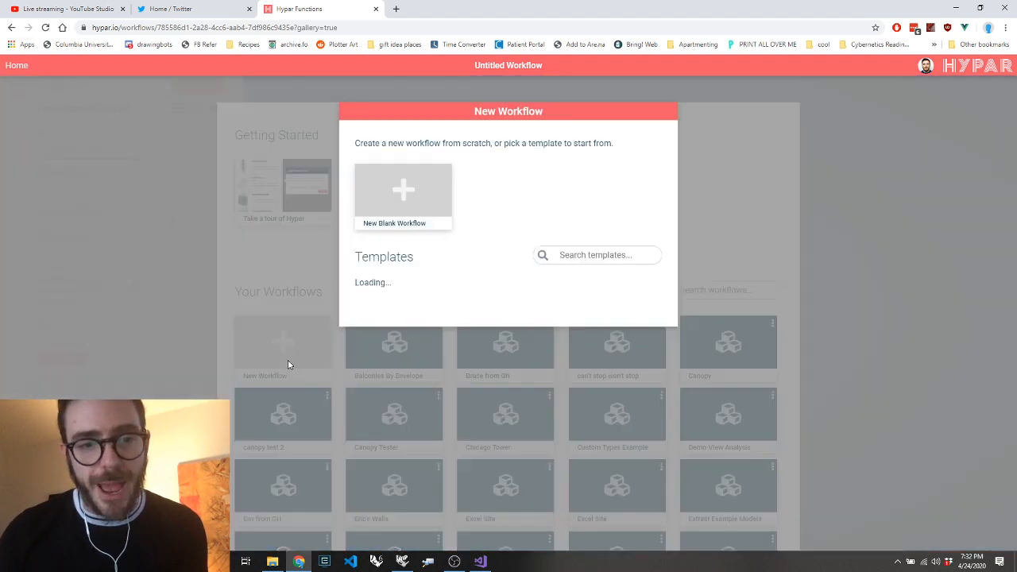
click(429, 192)
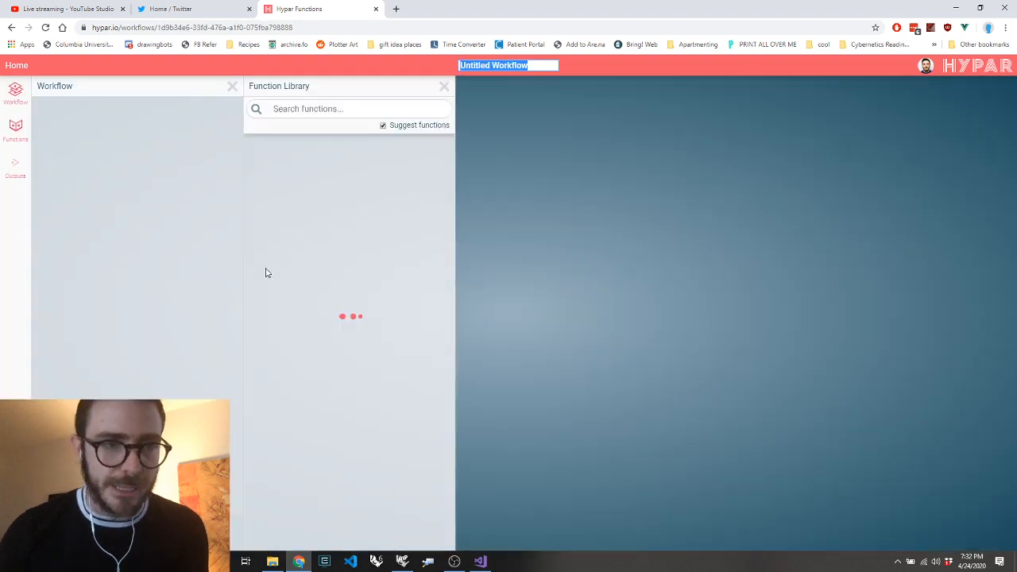
click(284, 106)
text(envel)
text(ope)
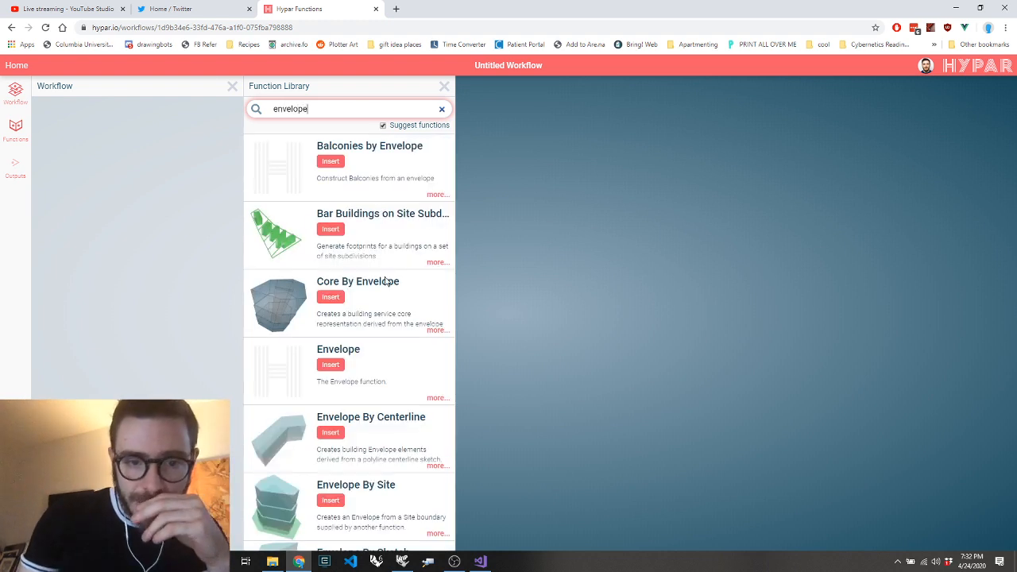
click(331, 501)
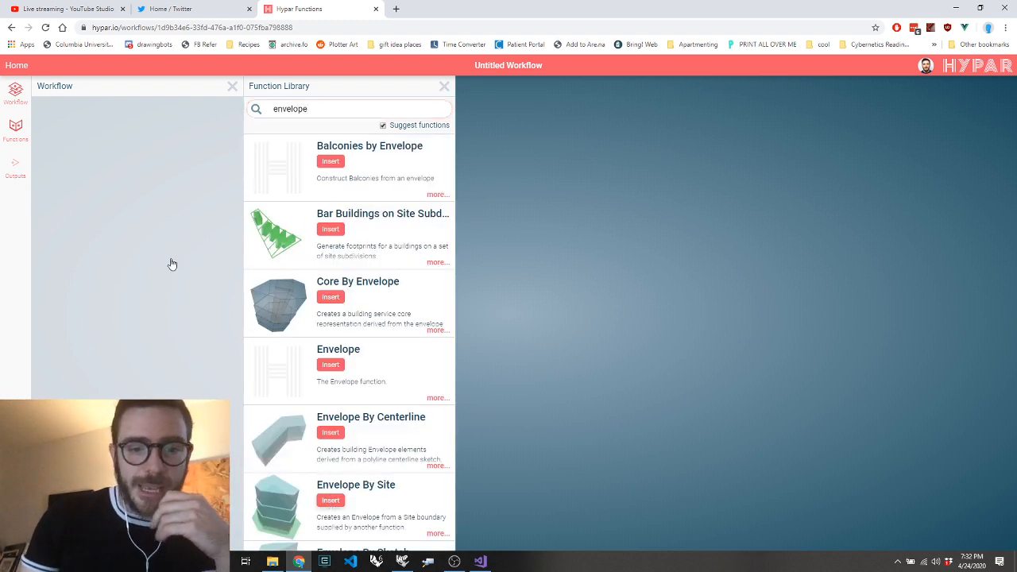
click(232, 126)
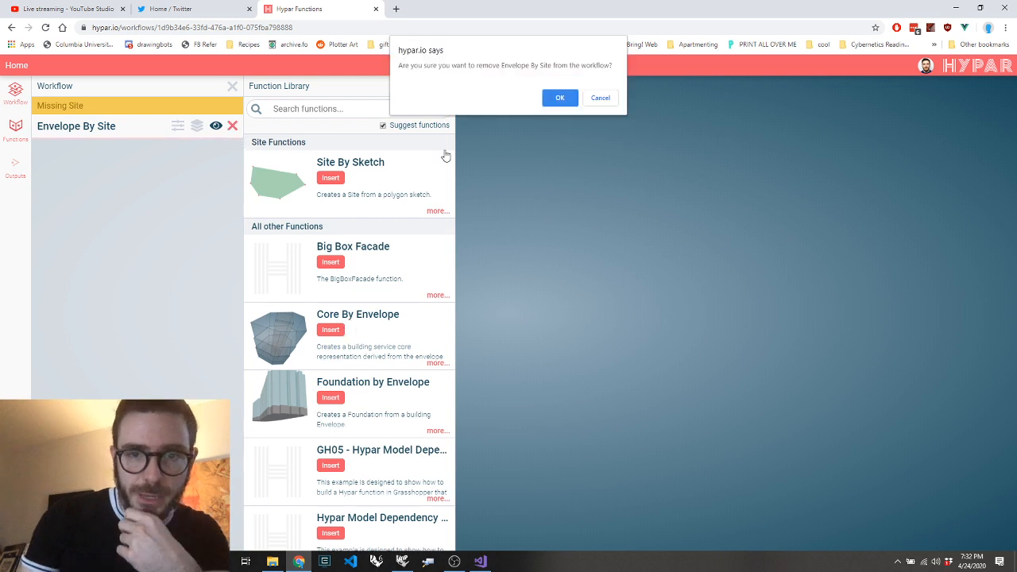
key(Return)
Remove Envelope By Site from the workflow, then find Envelope By Sketch with "enve" and insert it
click(315, 108)
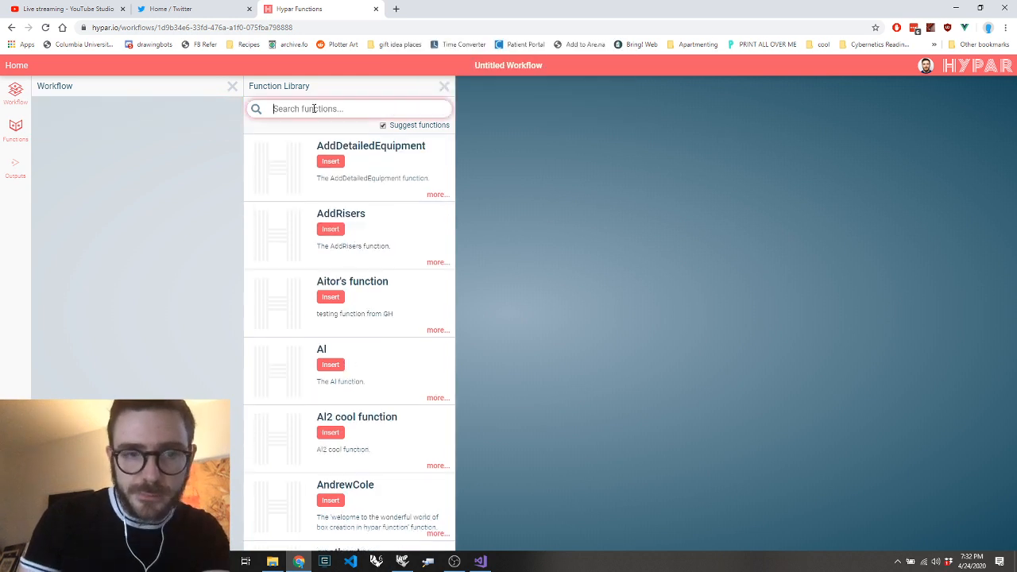
text(enve)
scroll(351, 379, down, 5)
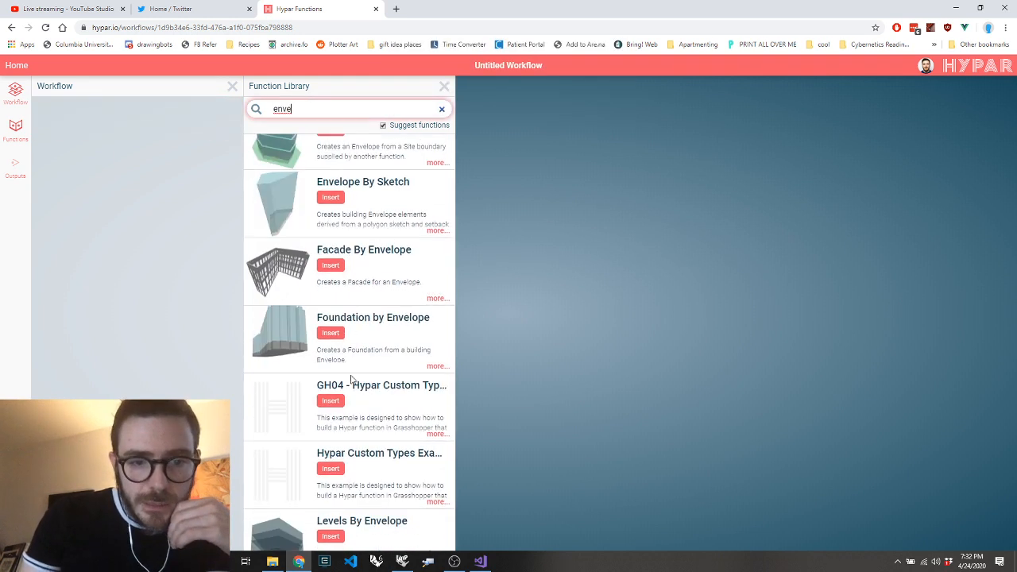
click(331, 197)
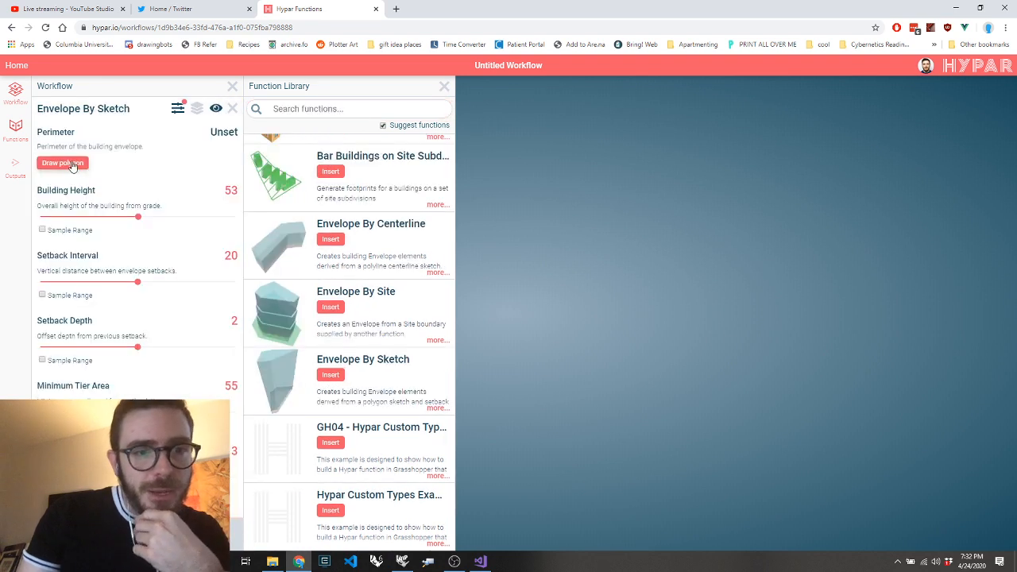
Draw a four-point polygon in the 3D view for the envelope's Perimeter, save it and view the massing from an angle
click(62, 163)
click(531, 233)
click(483, 288)
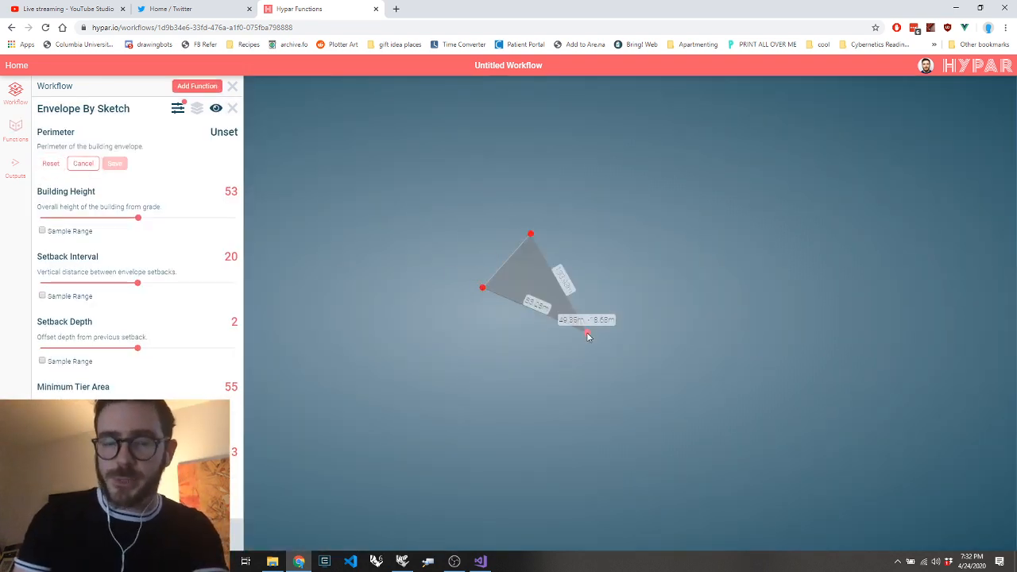
click(586, 332)
click(630, 293)
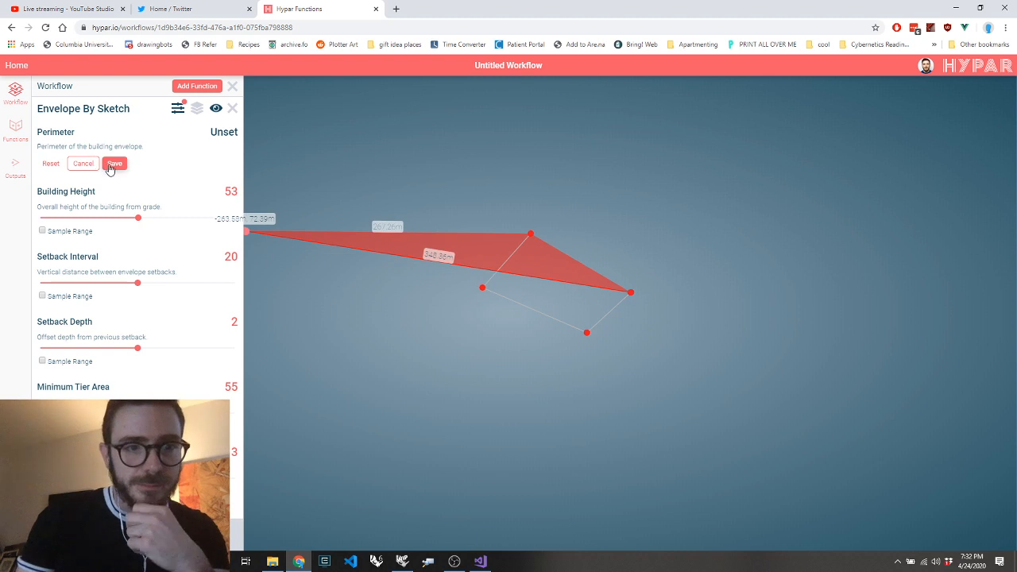
click(115, 163)
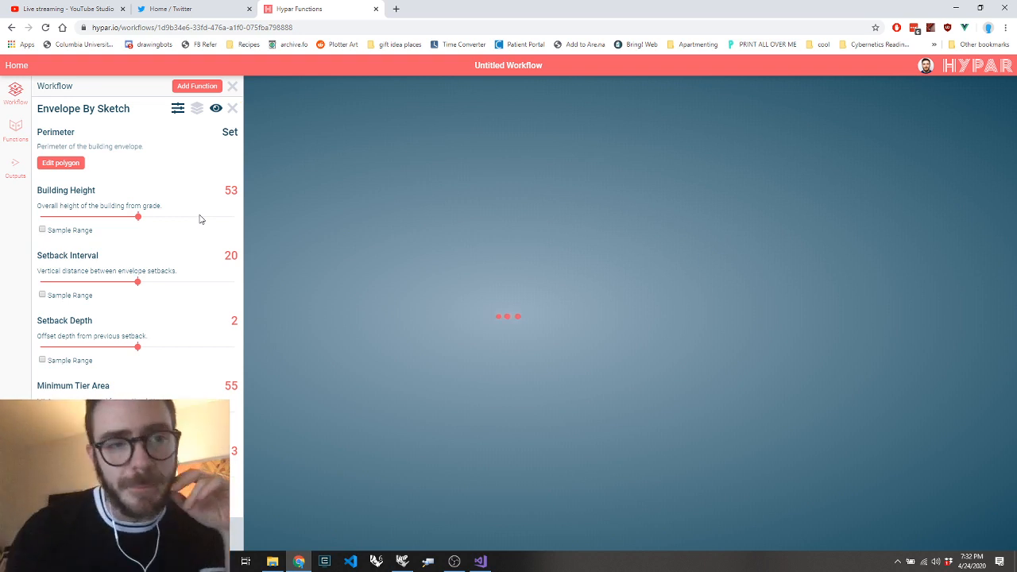
drag(433, 249, 480, 289)
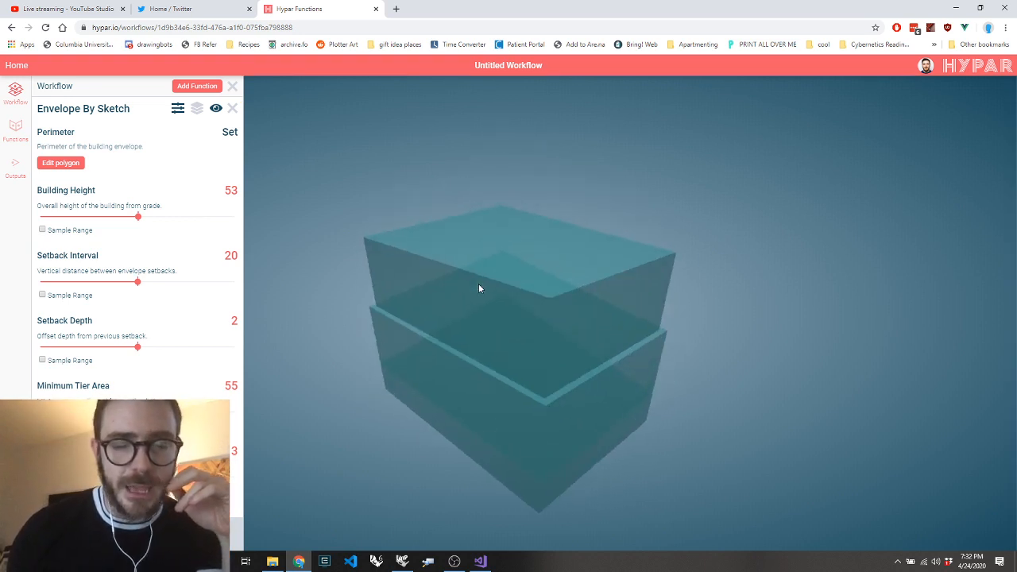
Find Facade By Envelope with "faca" in the function library and insert it into the workflow
click(197, 86)
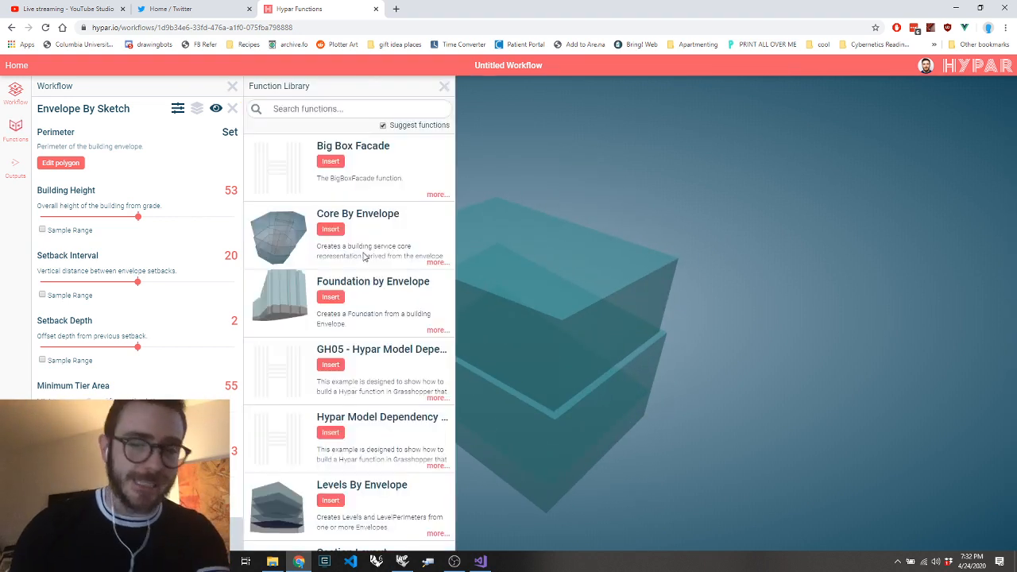
click(339, 108)
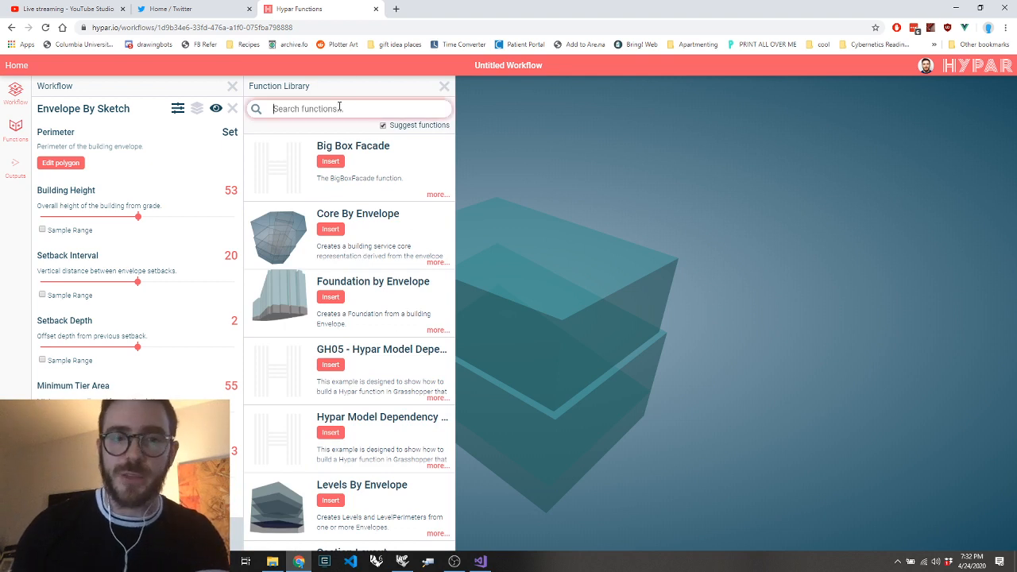
text(faca)
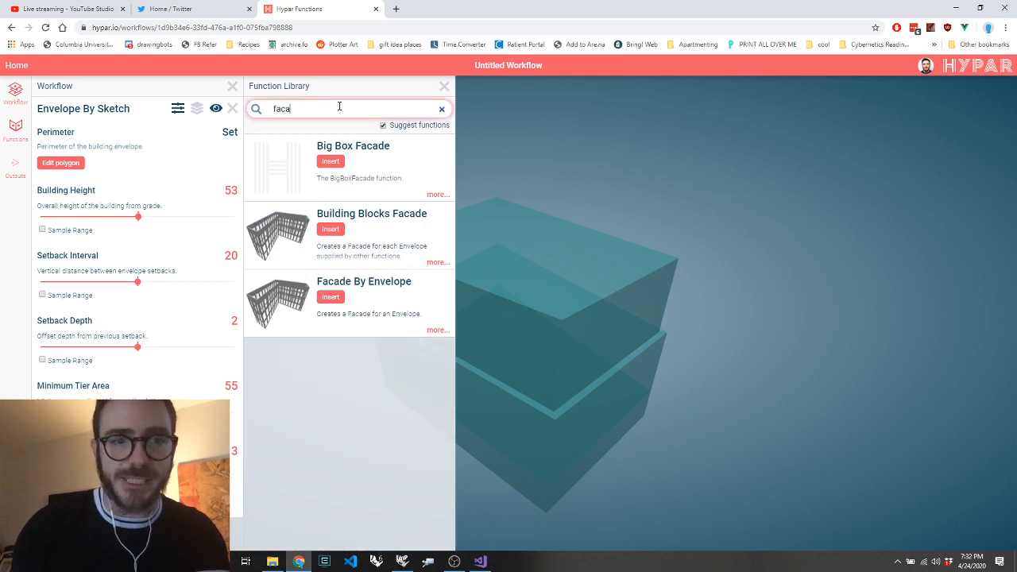
click(330, 300)
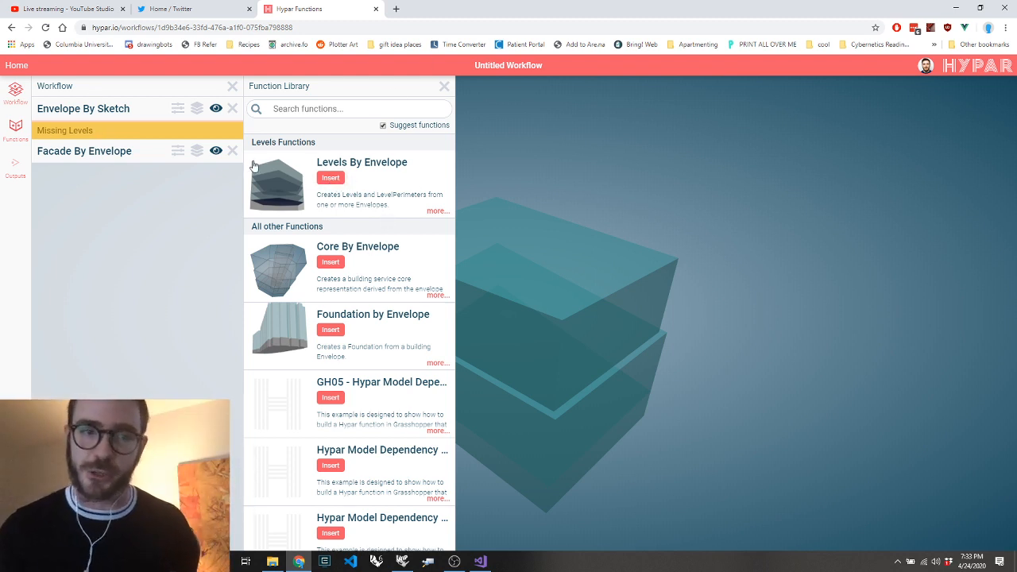
Insert Levels By Envelope and set Ground Level Height to 5.1, Standard Level Height to 5.7 and Penthouse Level Height to 6.1
click(325, 179)
click(124, 135)
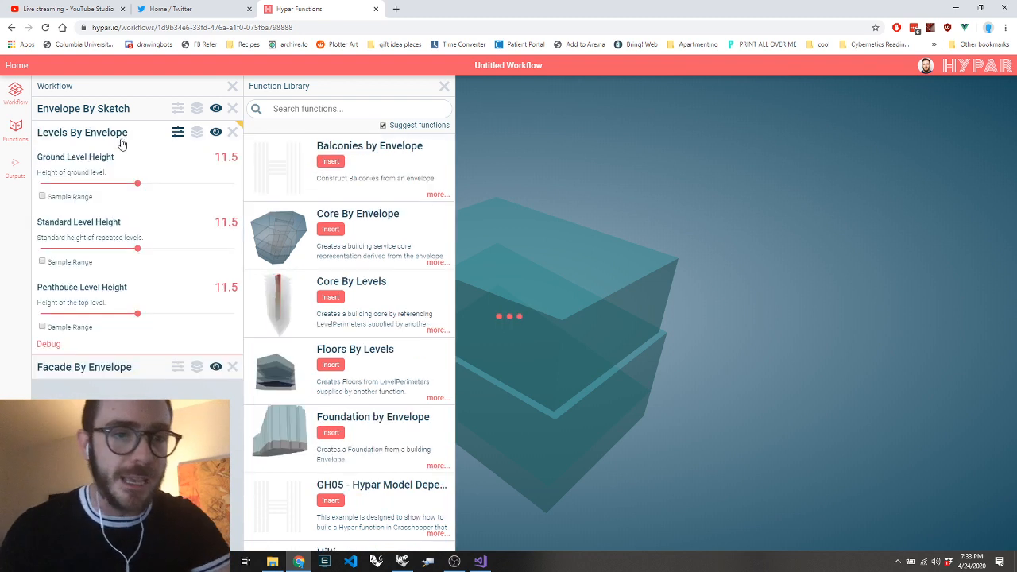
drag(138, 186, 63, 184)
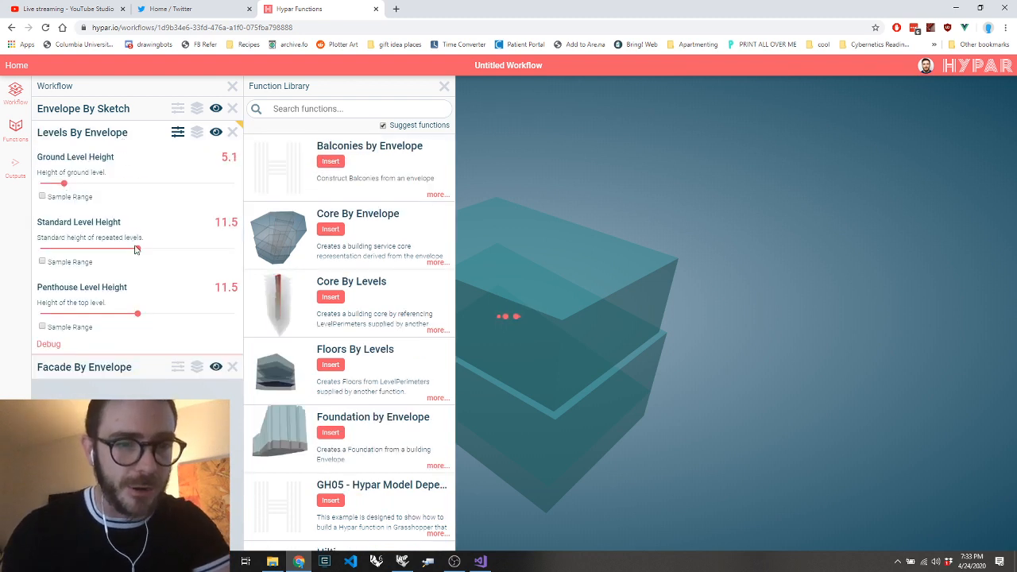
drag(138, 250, 72, 251)
drag(137, 315, 76, 315)
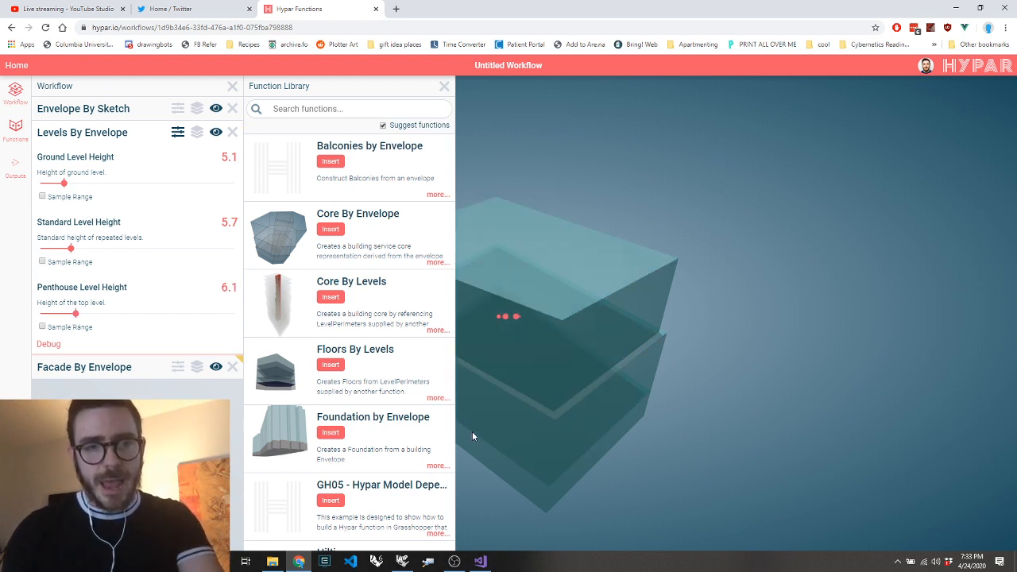
drag(599, 338, 725, 308)
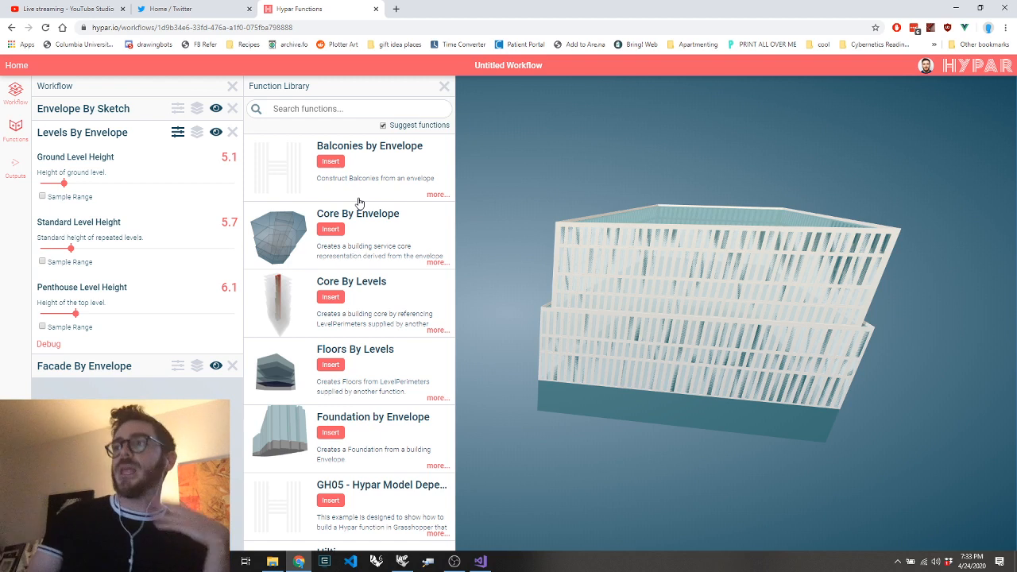
Check the details of the GH05 - Hypar Model Dependency Example function and insert it into the workflow
scroll(359, 202, down, 2)
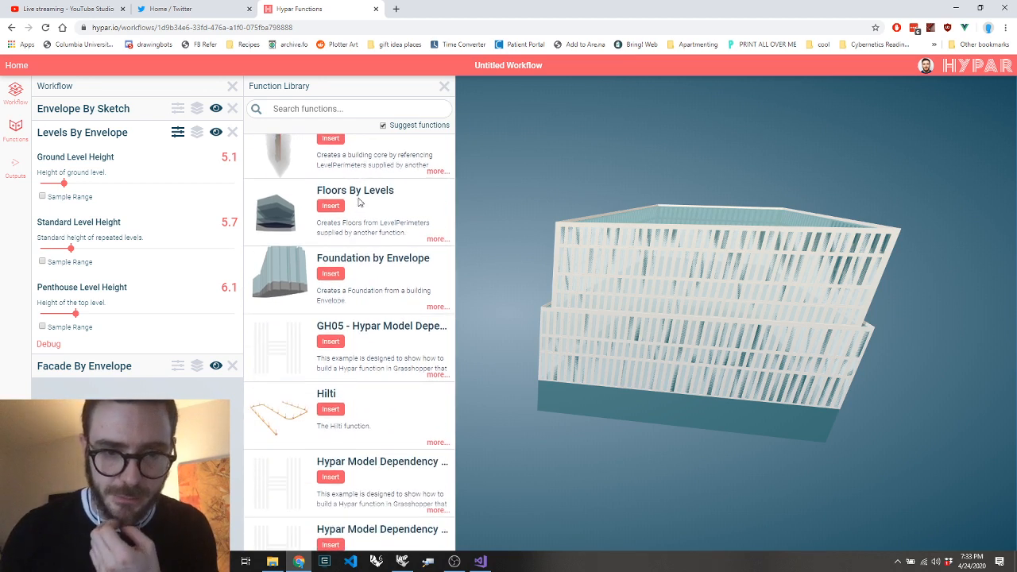
click(437, 374)
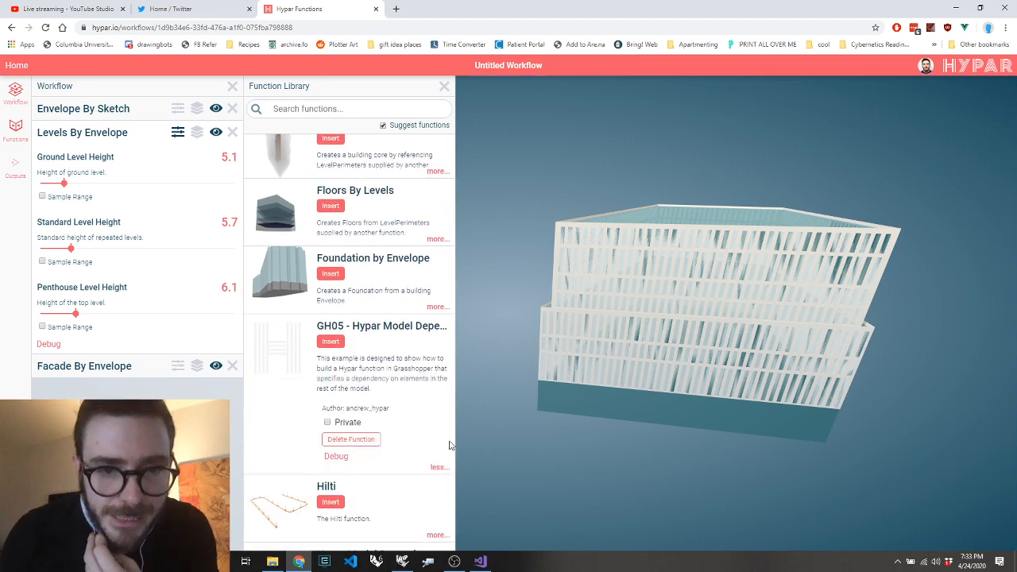
click(334, 347)
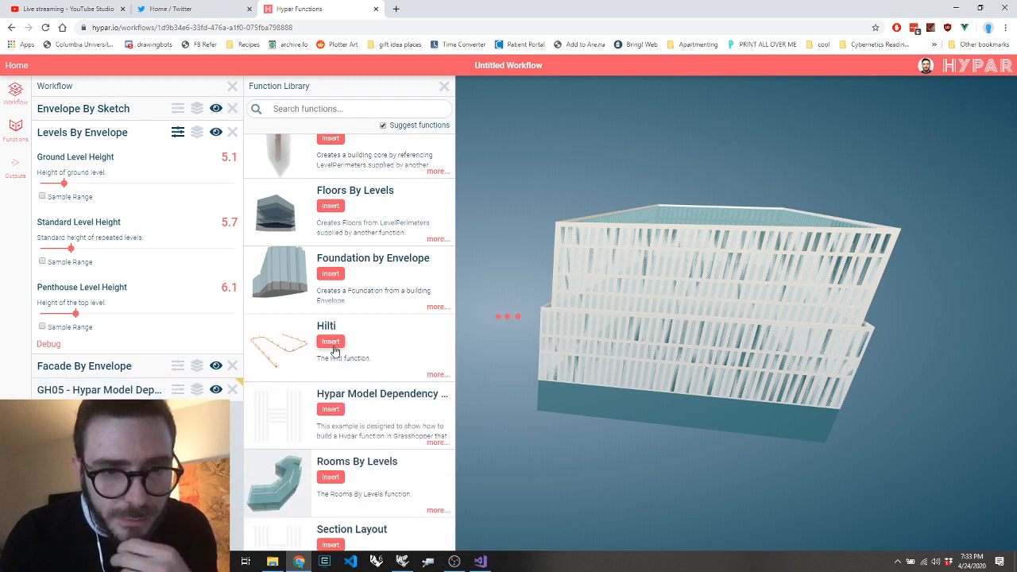
Search the function library for "gh05" and "gh" to view the Grasshopper example functions, then clear the search
click(370, 107)
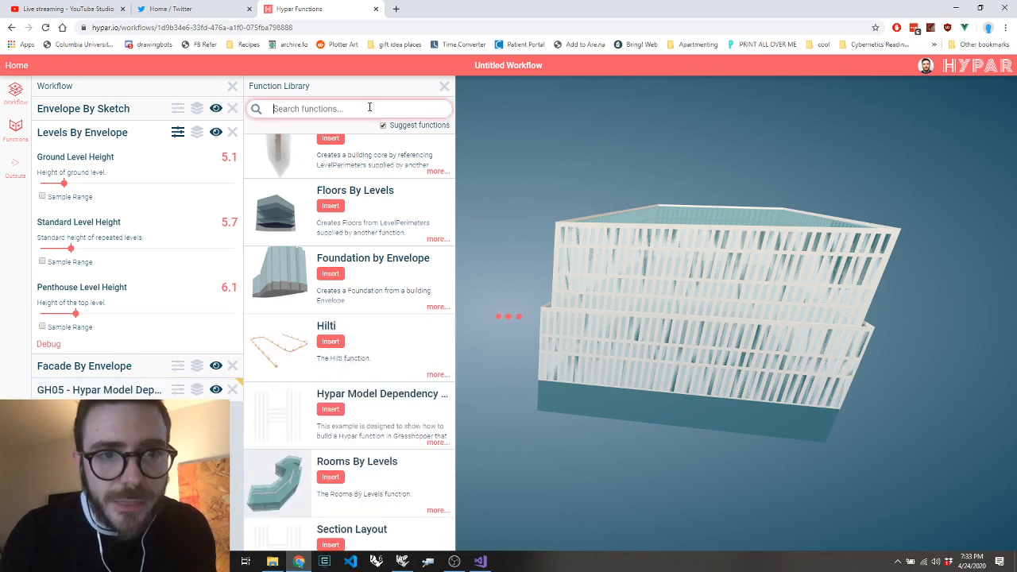
text(gh05)
key(BackSpace)
key(BackSpace)
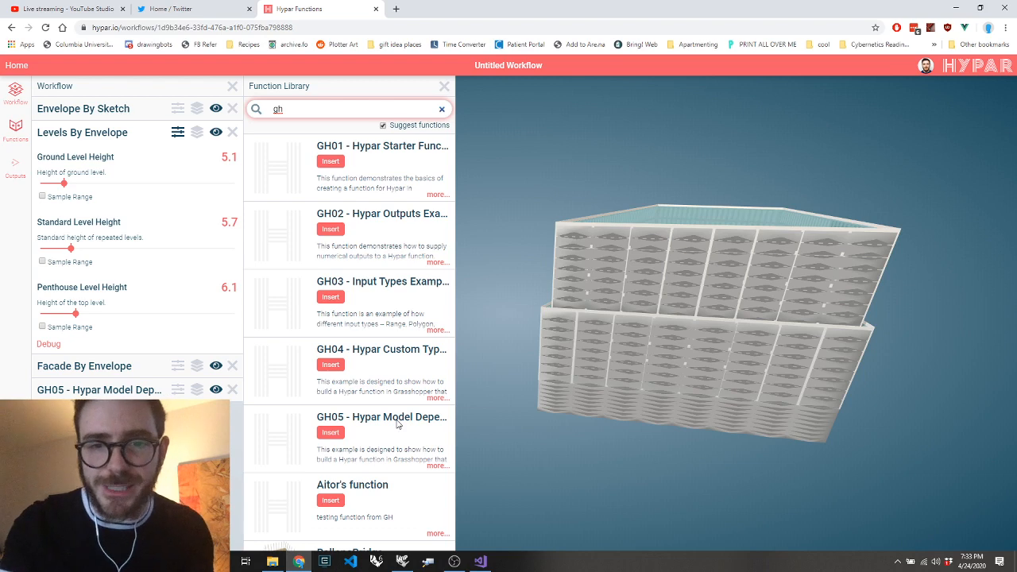
key(BackSpace)
key(BackSpace)
Expand the GH05 function's inputs, set Spike Depth to 2.47 and turn on Rainbow Spikes while viewing the facade up close
drag(633, 320, 640, 360)
scroll(562, 352, up, 5)
click(122, 390)
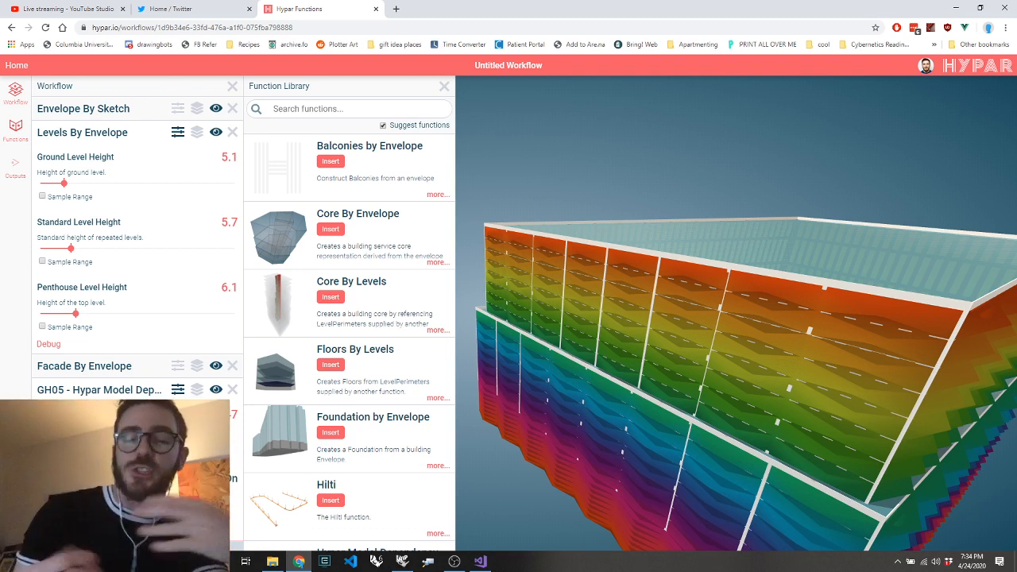
click(282, 108)
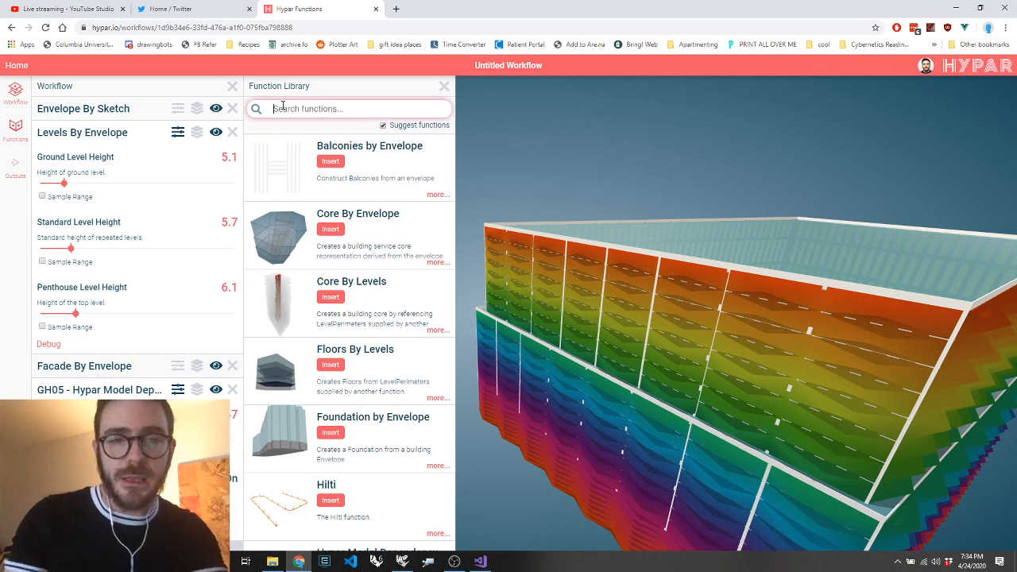
text(fi)
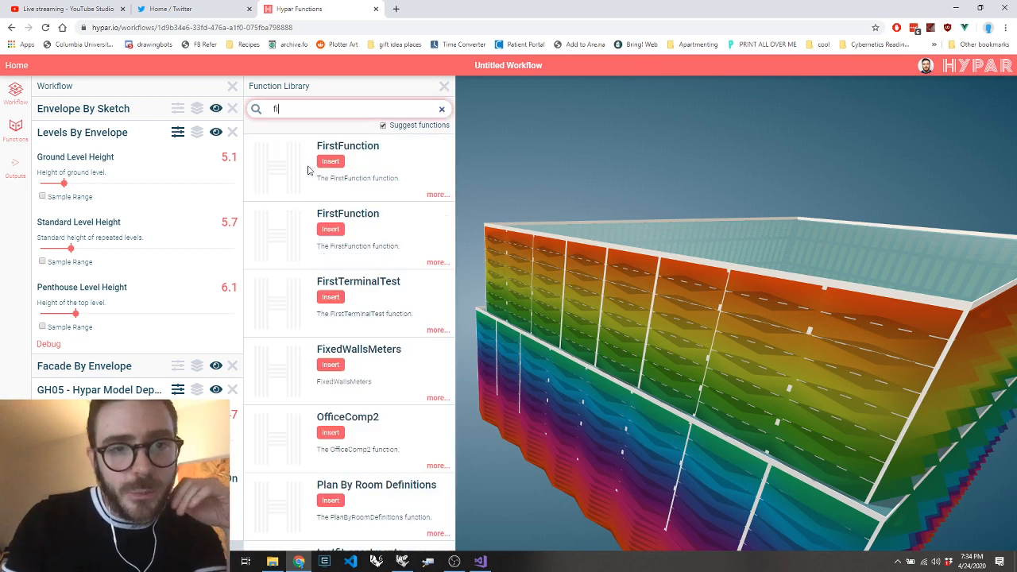
key(BackSpace)
key(BackSpace)
text(0)
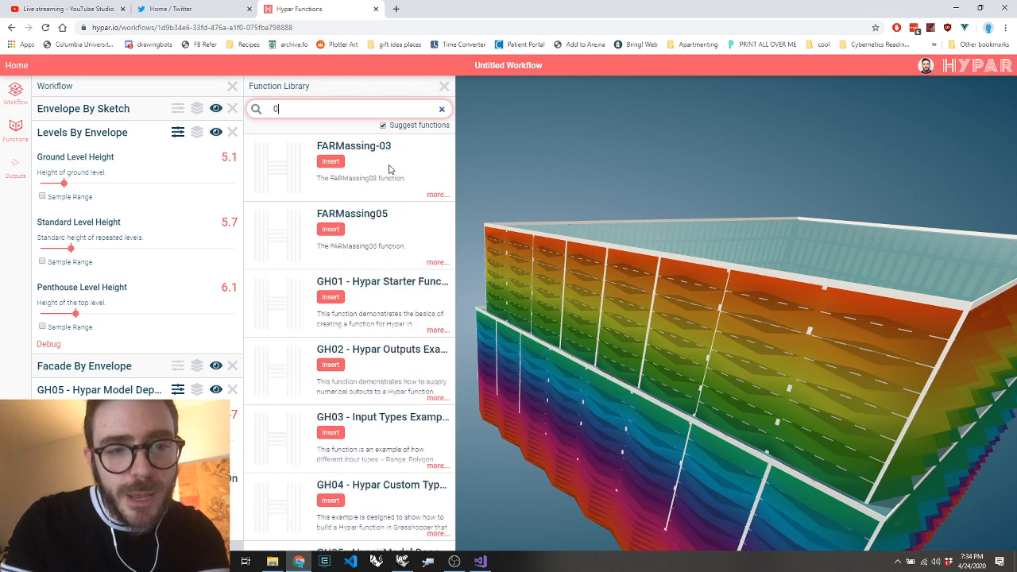
key(BackSpace)
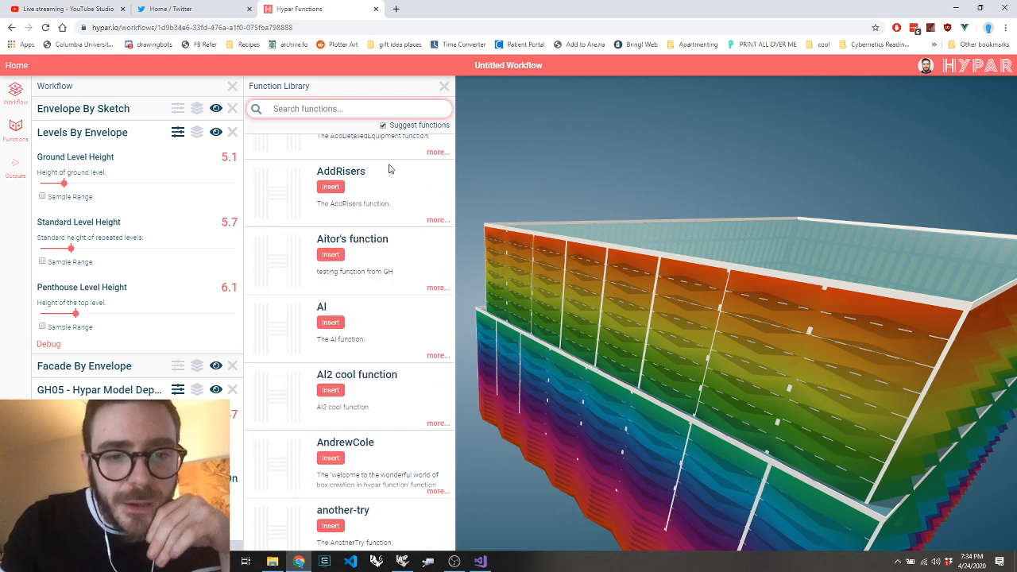
Find the other Hypar Model Dependency function with "shad", check its details and insert it into the workflow
text(shad)
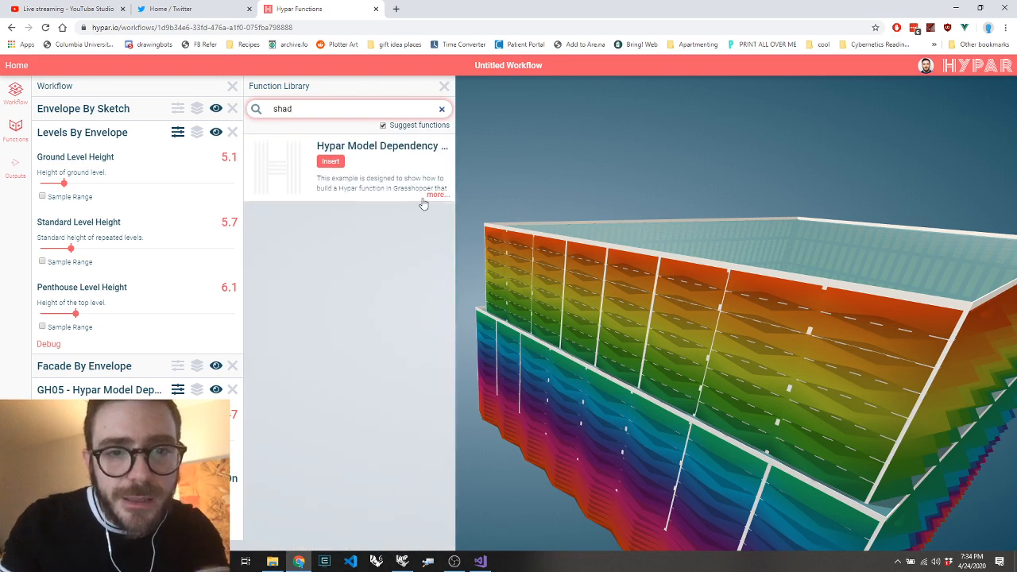
click(435, 196)
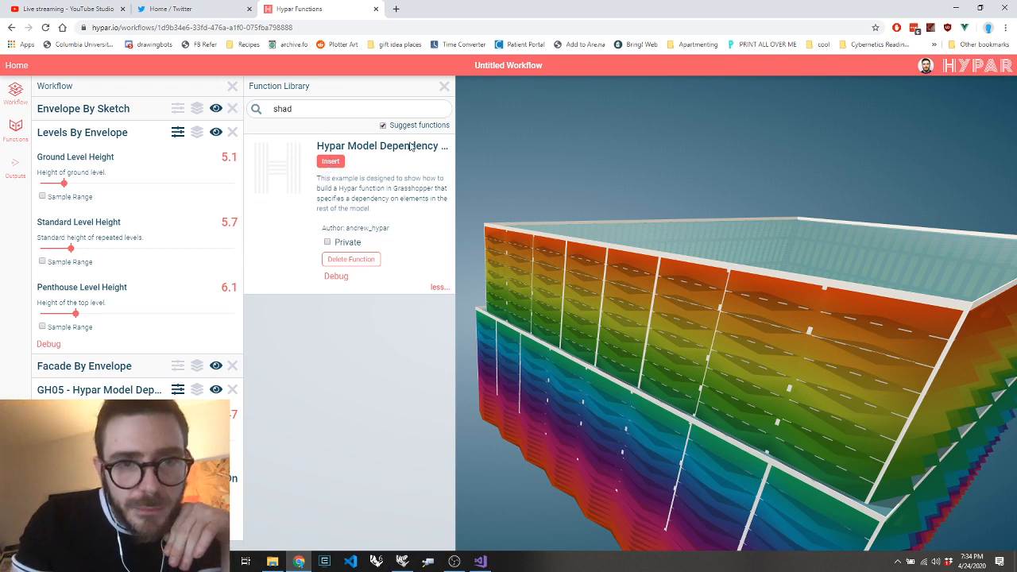
click(330, 162)
Remove GH05 - Hypar Model Dependency Example from the workflow and expand the inputs of the remaining Hypar Model Dependency function
scroll(235, 299, down, 1)
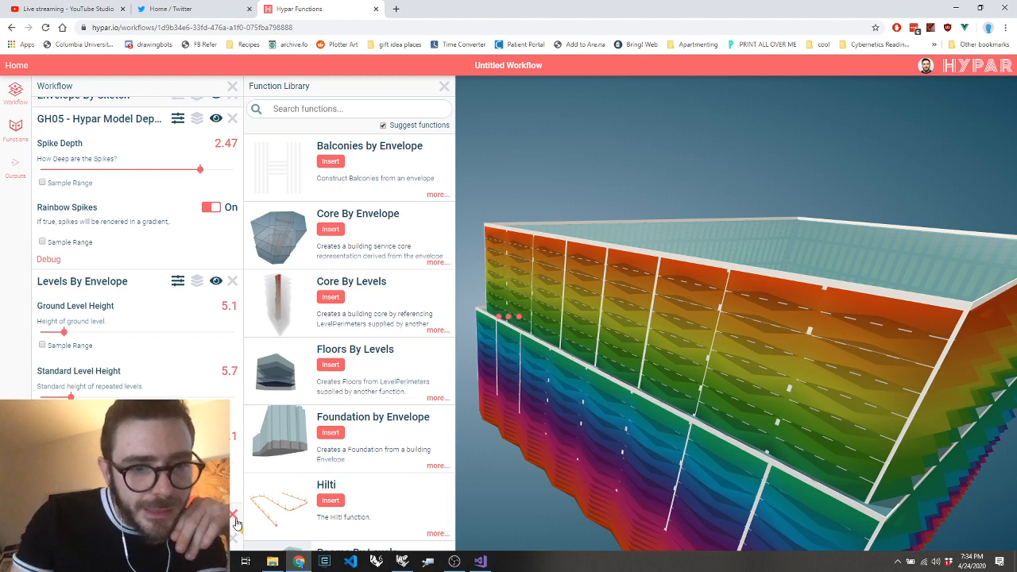
click(232, 117)
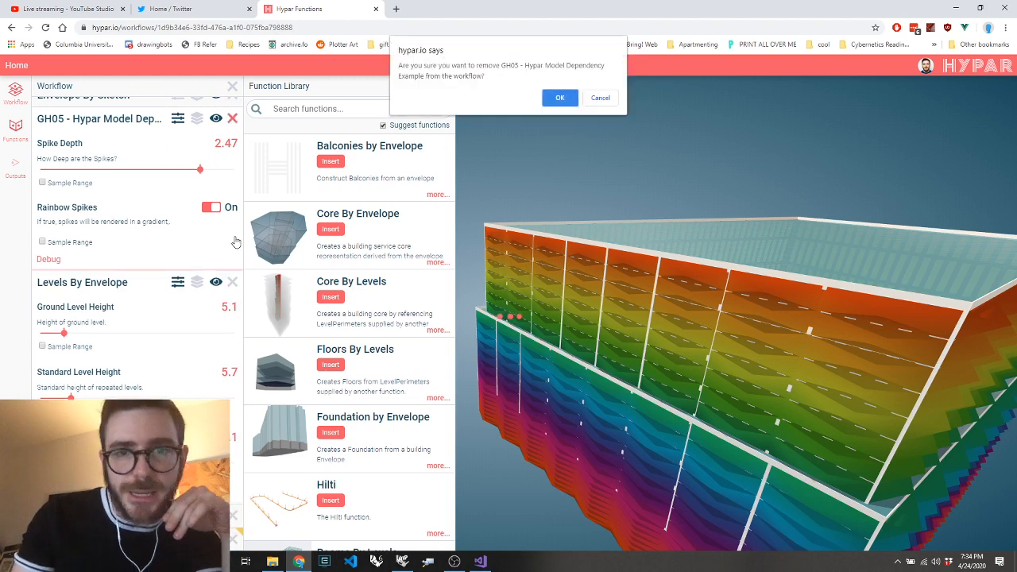
key(Return)
click(102, 391)
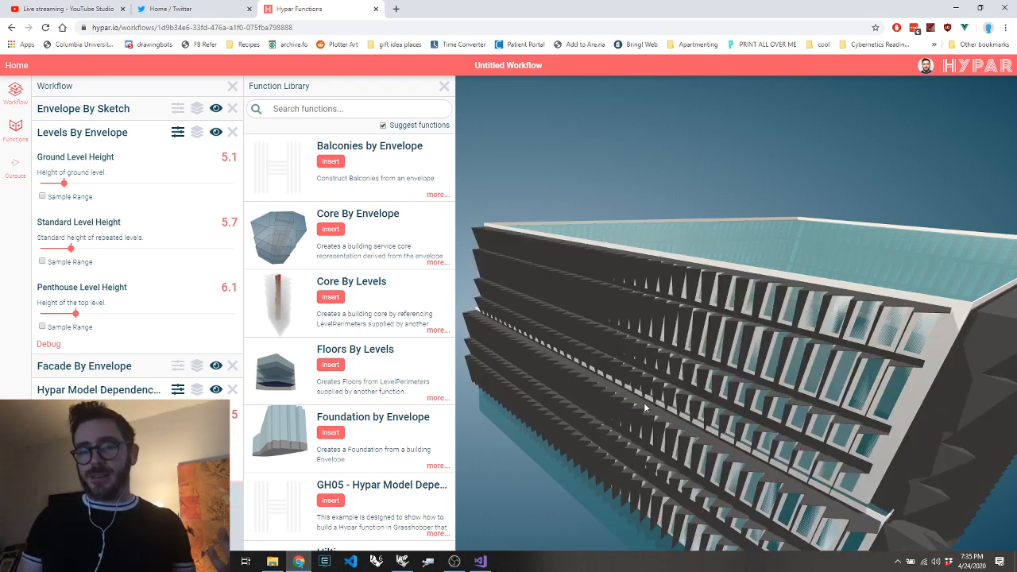
Examine the building's shaded facade from several angles and distances in the 3D view
scroll(740, 386, down, 5)
drag(743, 388, 821, 385)
scroll(537, 244, up, 3)
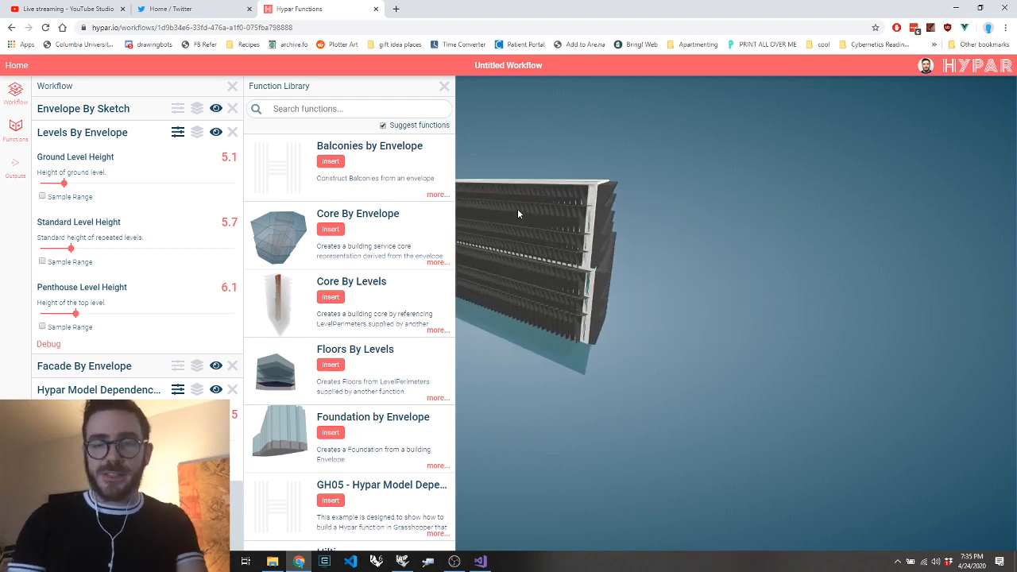
right_drag(518, 210, 736, 281)
drag(736, 285, 689, 278)
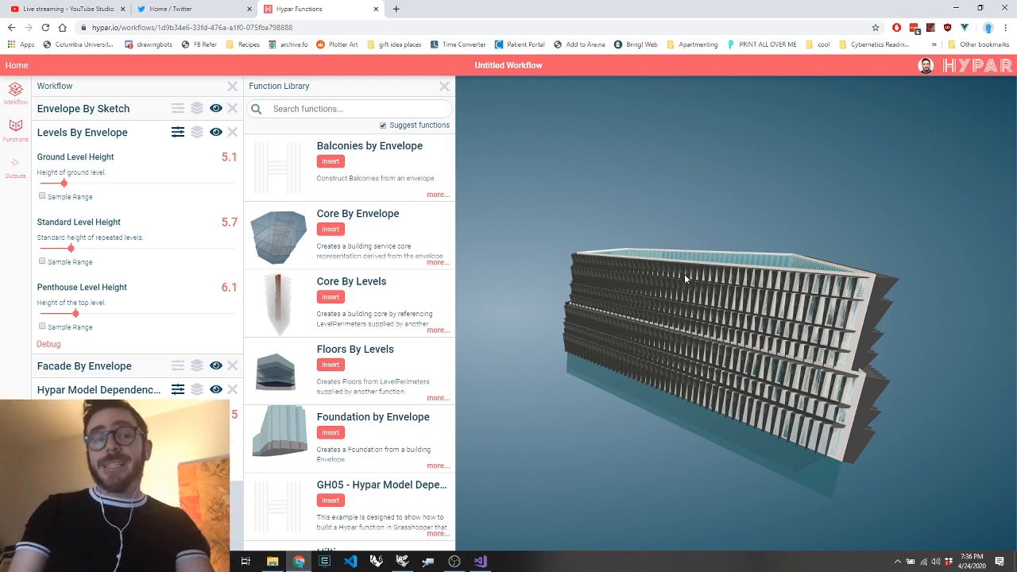
mouse_move(760, 311)
mouse_down()
mouse_move(765, 282)
mouse_move(766, 341)
mouse_move(767, 310)
mouse_move(767, 321)
mouse_up()
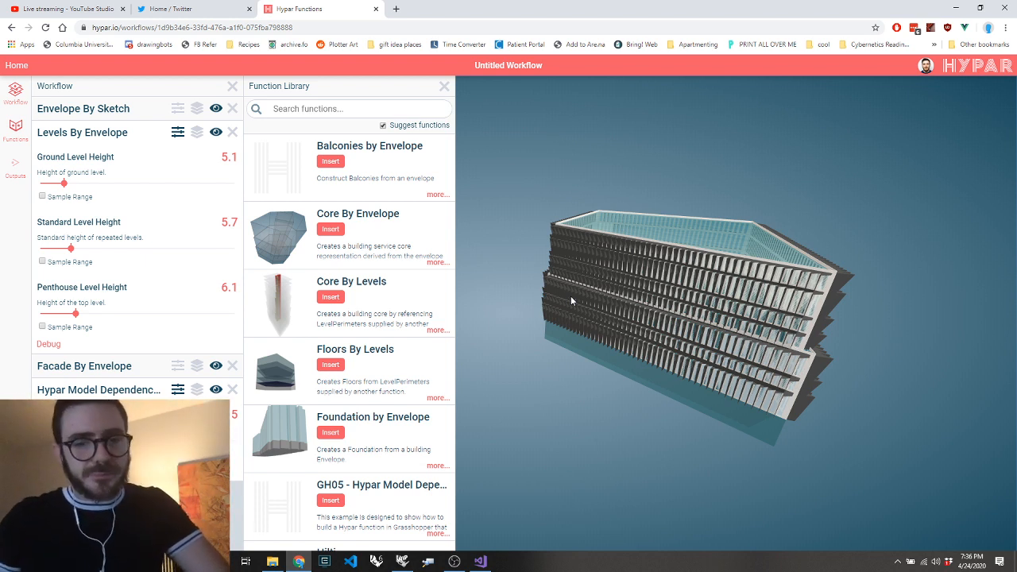
drag(586, 307, 664, 310)
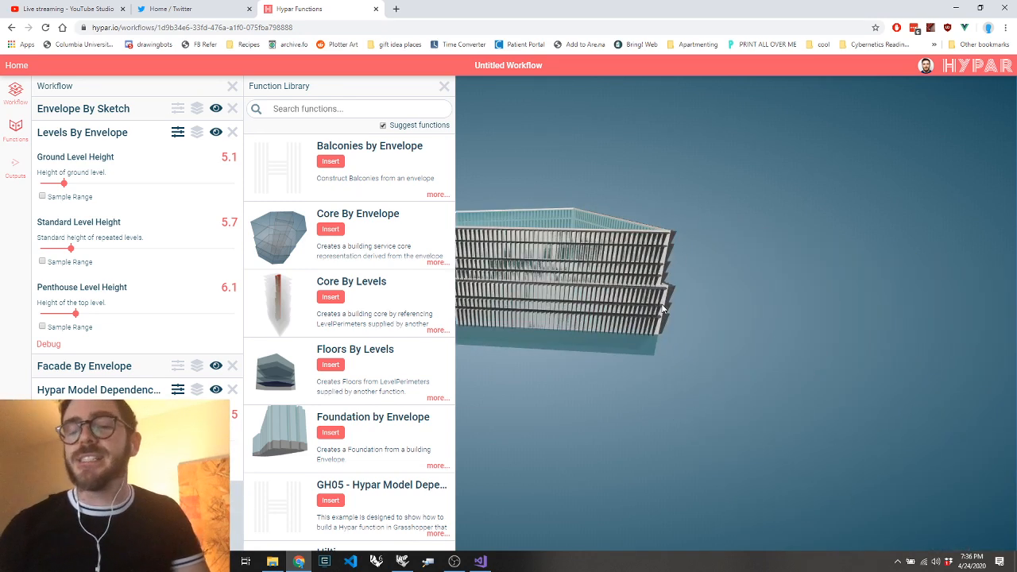
mouse_move(593, 289)
mouse_down()
mouse_move(675, 308)
mouse_move(604, 302)
mouse_up()
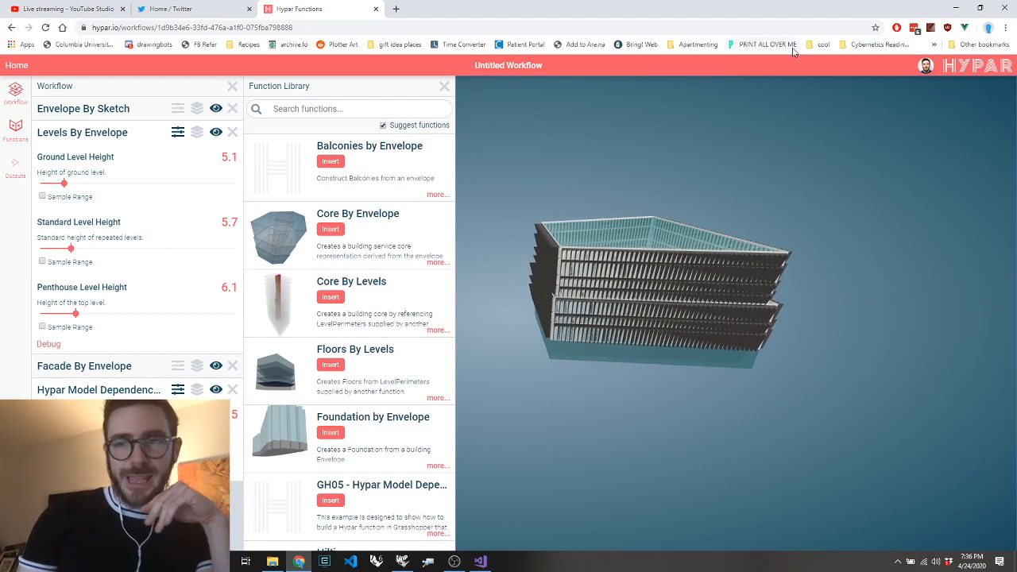
Switch to the Psychedelic Cuboid definition in Grasshopper and check which Grasshopper files are available to open
click(950, 10)
click(230, 21)
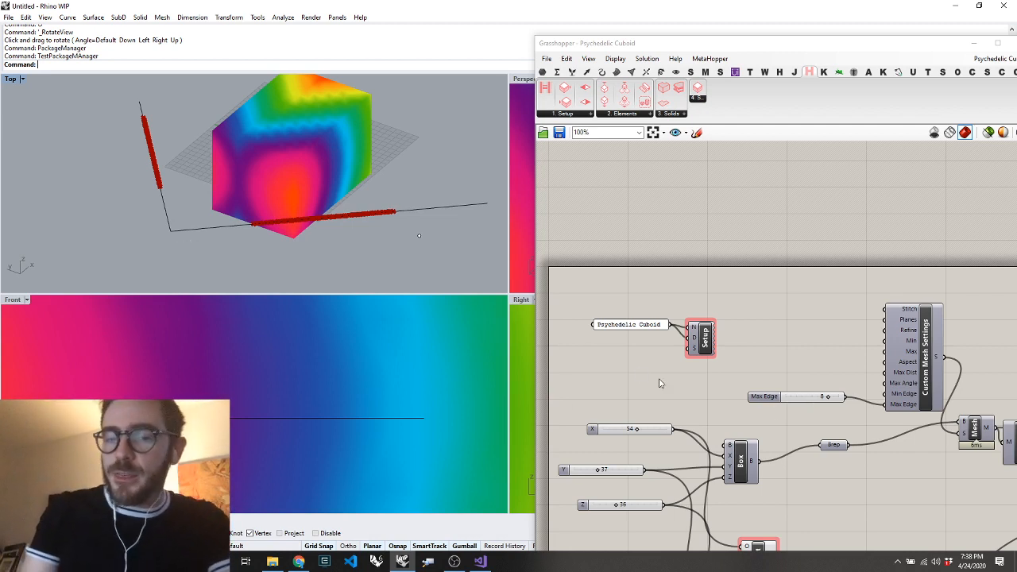
click(784, 295)
key(ctrl+o)
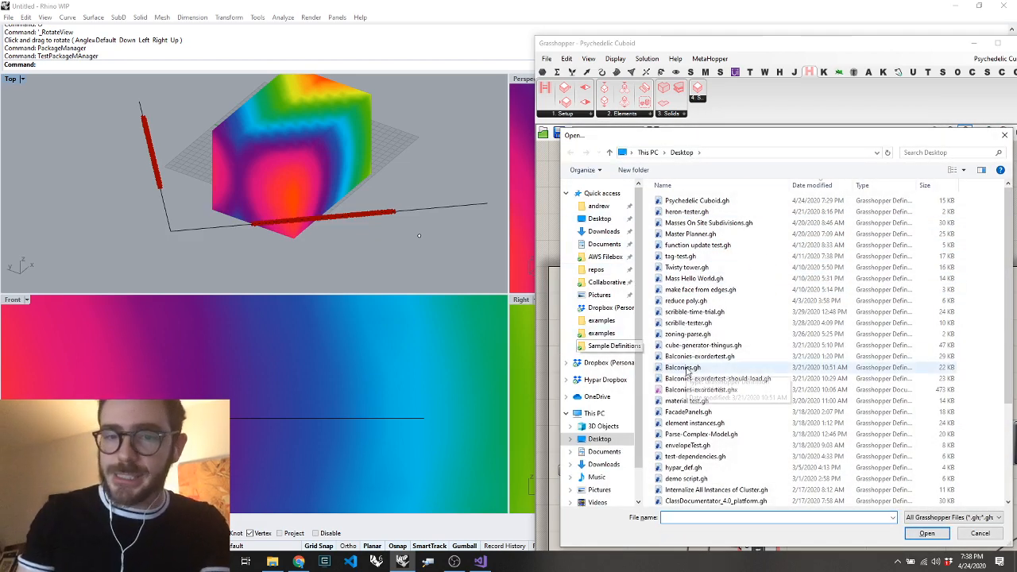
key(Escape)
Place a Hypar Dependency component on the canvas just above the Setup component
click(617, 113)
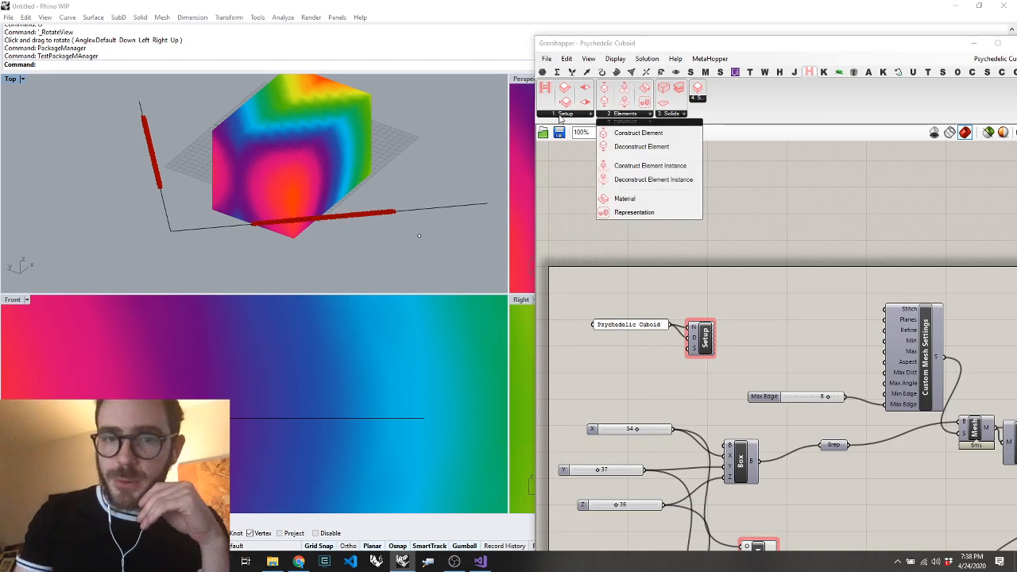
click(560, 117)
click(581, 149)
click(729, 288)
scroll(736, 286, up, 5)
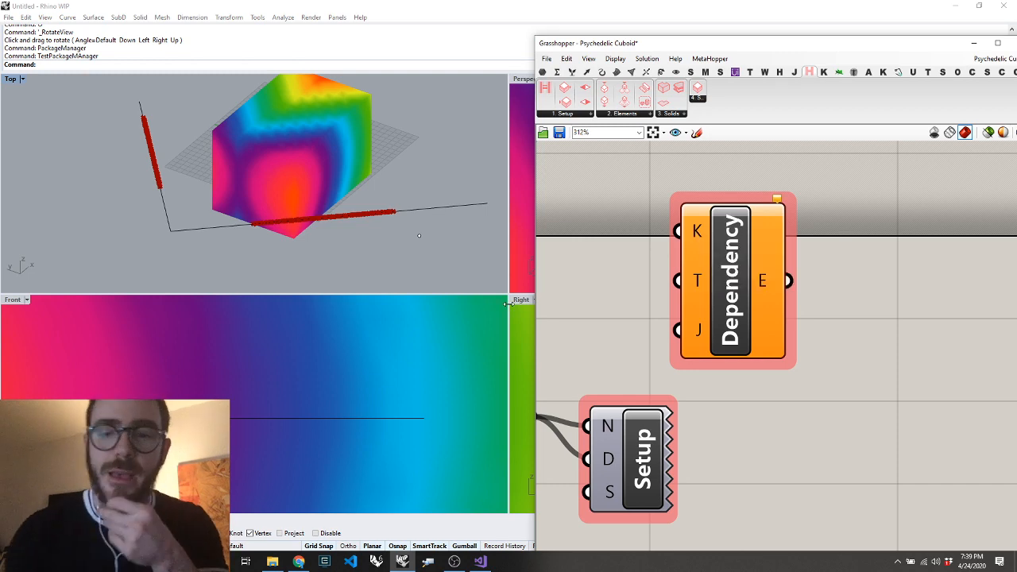
scroll(650, 327, down, 3)
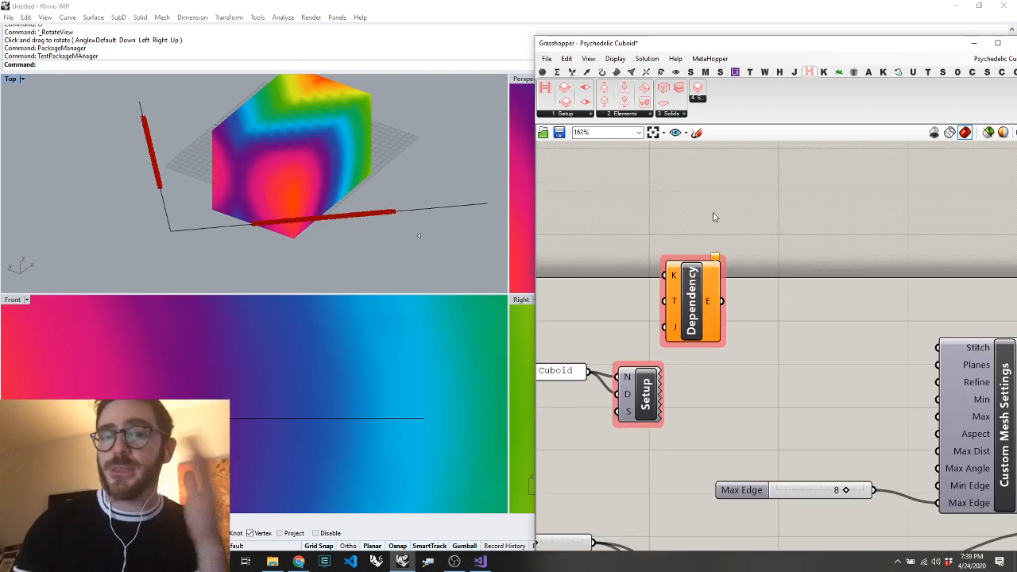
Move the Model component at the end of the definition slightly up and away from the mesh colour component
scroll(690, 240, down, 3)
scroll(690, 240, down, 1)
scroll(839, 322, down, 7)
scroll(954, 327, up, 8)
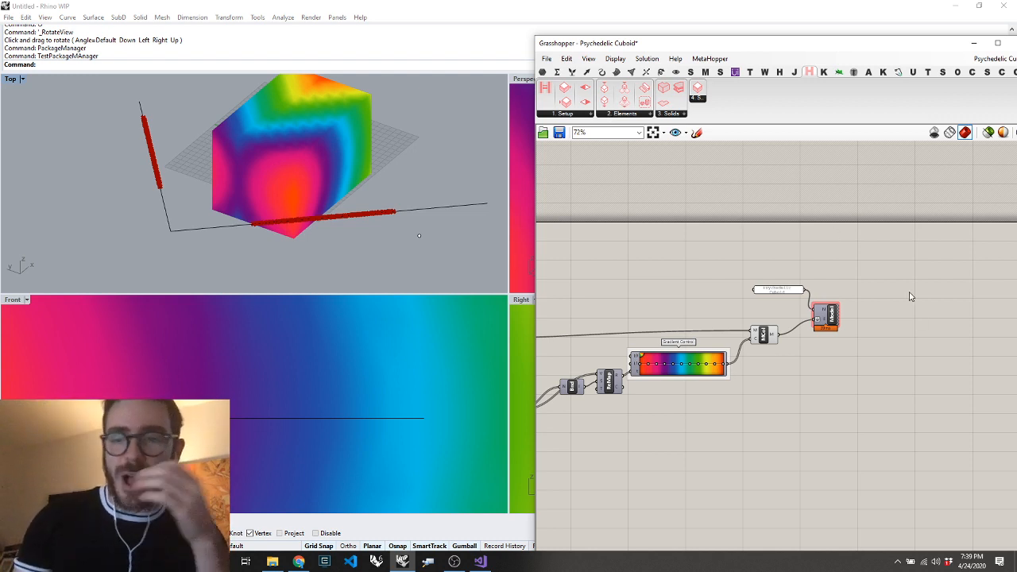
scroll(881, 305, up, 2)
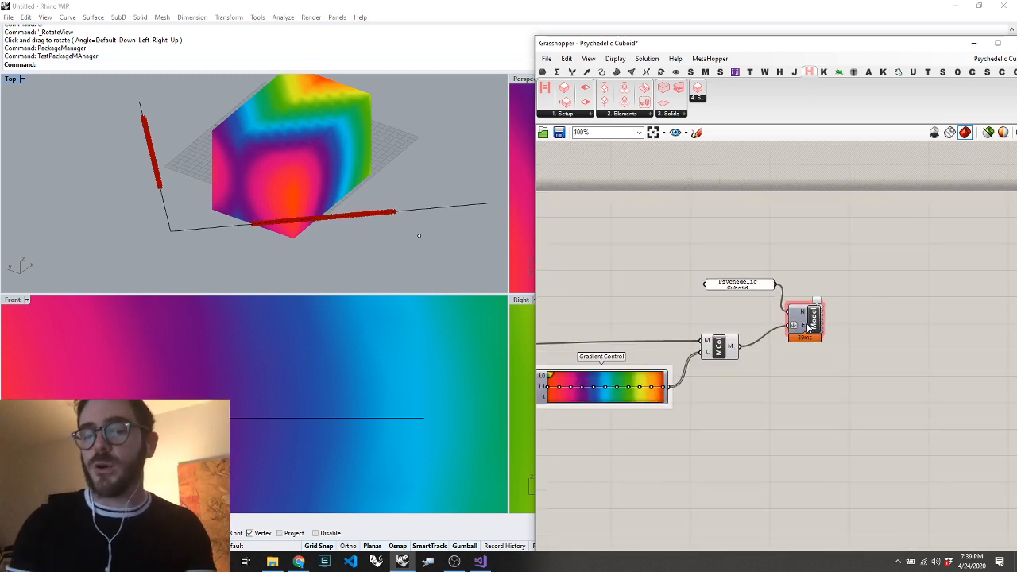
drag(803, 316, 825, 300)
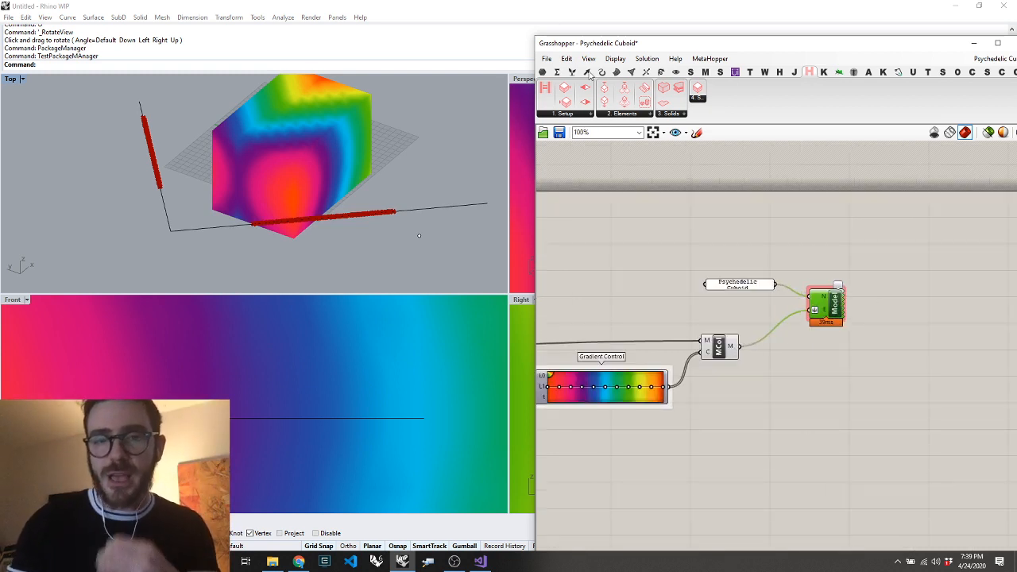
Add a Construct Element component below the Model component and set its element type to ModelCurve
double_click(829, 450)
text(constru)
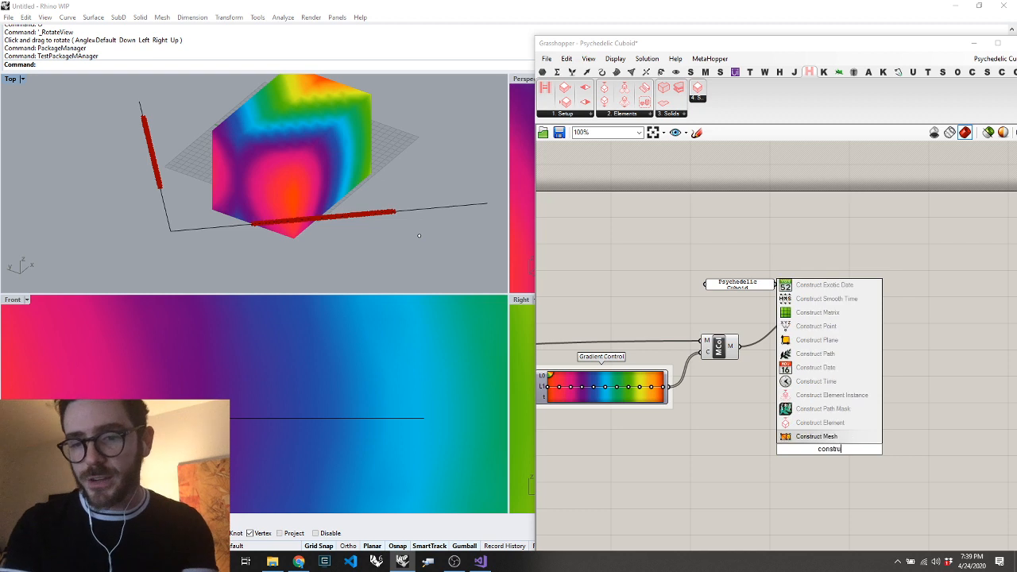
click(825, 424)
right_click(826, 442)
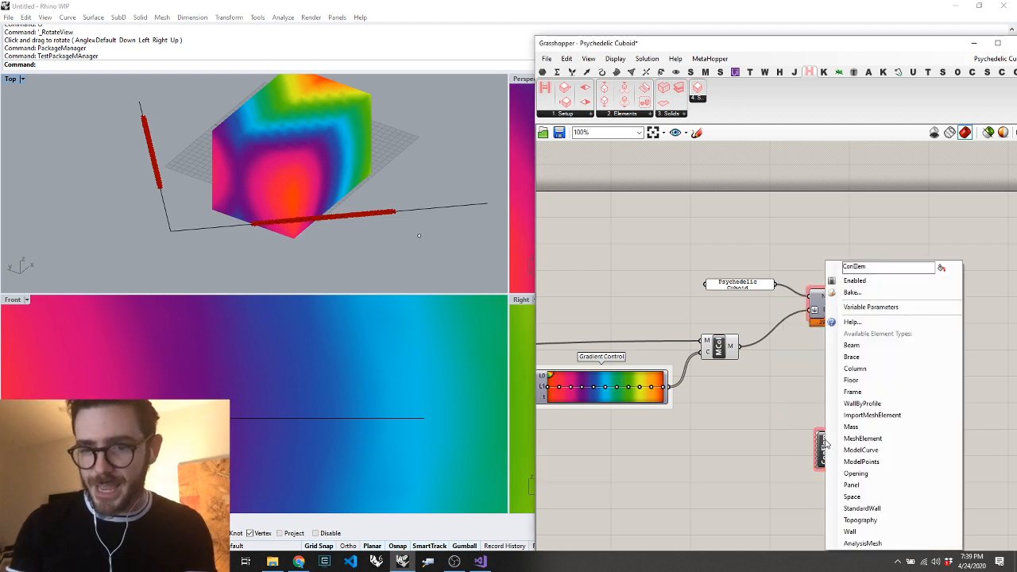
click(873, 450)
scroll(863, 461, up, 5)
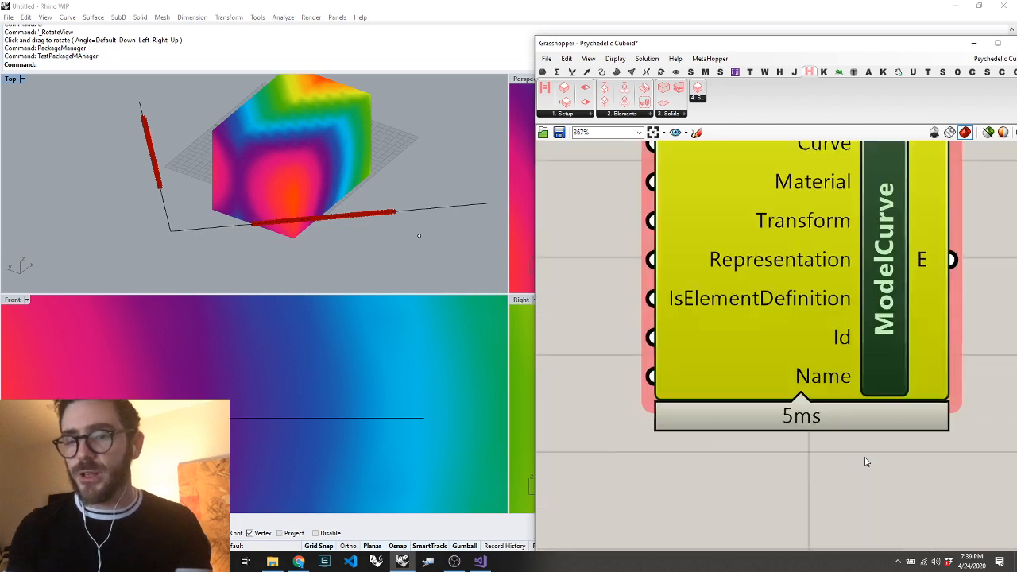
Change the new element component's type to Column and examine its input parameters
right_click(884, 330)
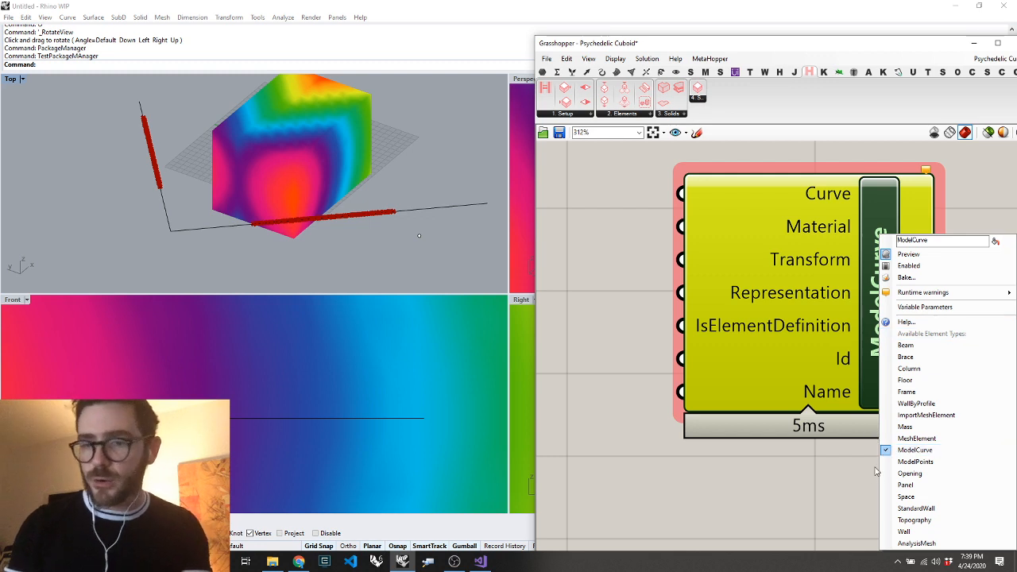
click(907, 369)
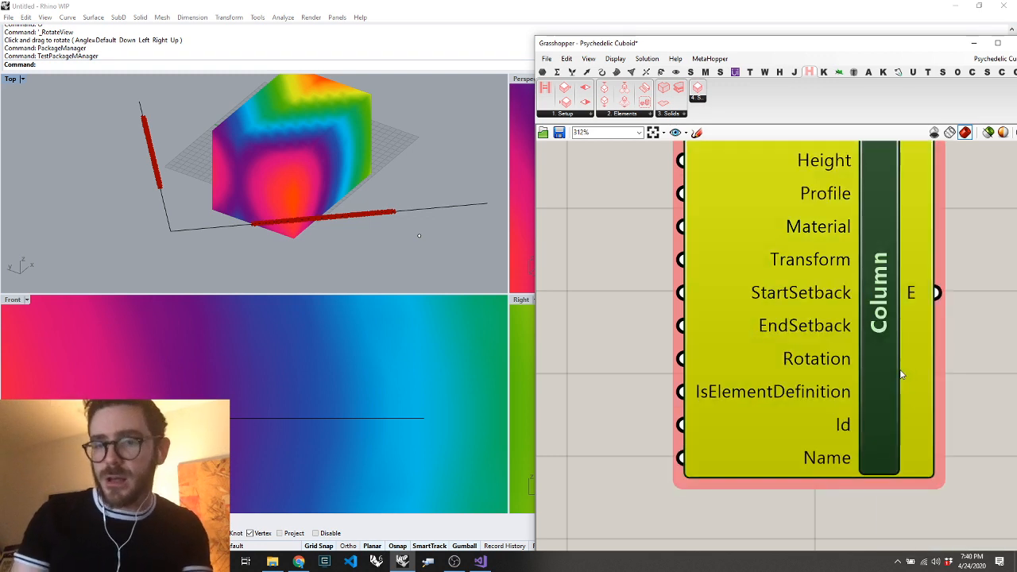
scroll(882, 374, down, 5)
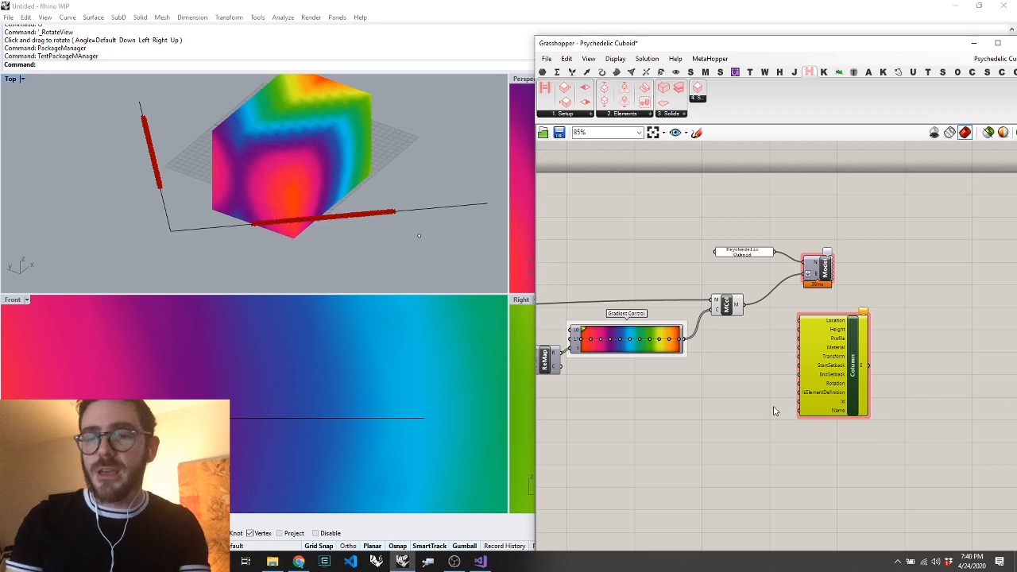
scroll(869, 347, up, 4)
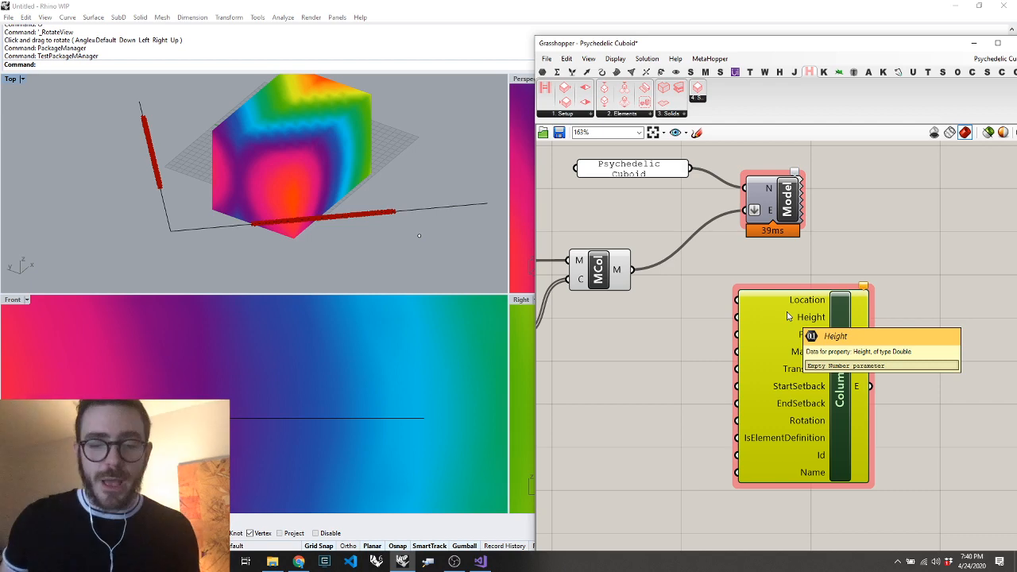
Switch back to the Hypar workflow, show the alternatives for Envelope By Sketch and set its Building Height to 83
click(298, 561)
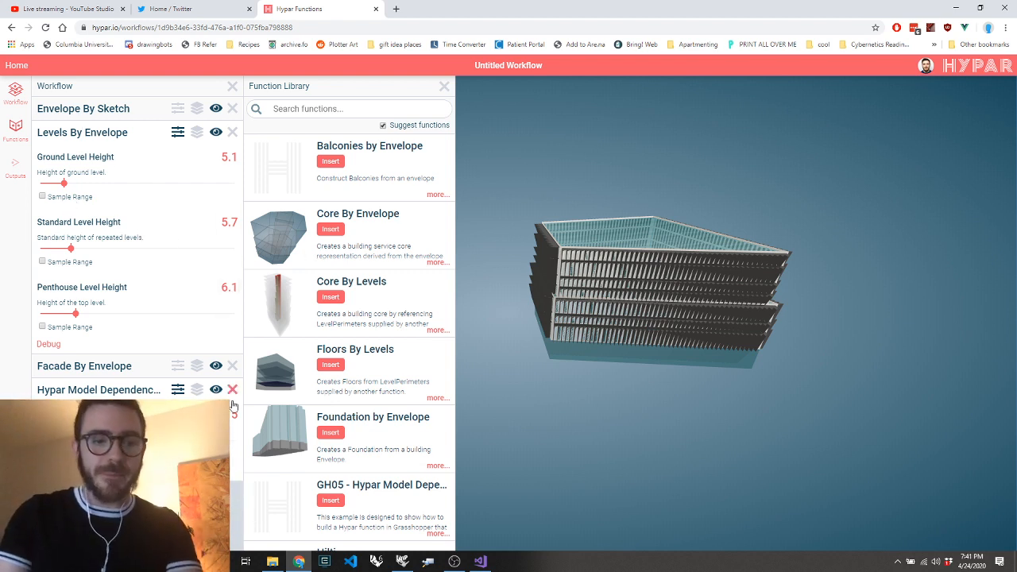
click(108, 112)
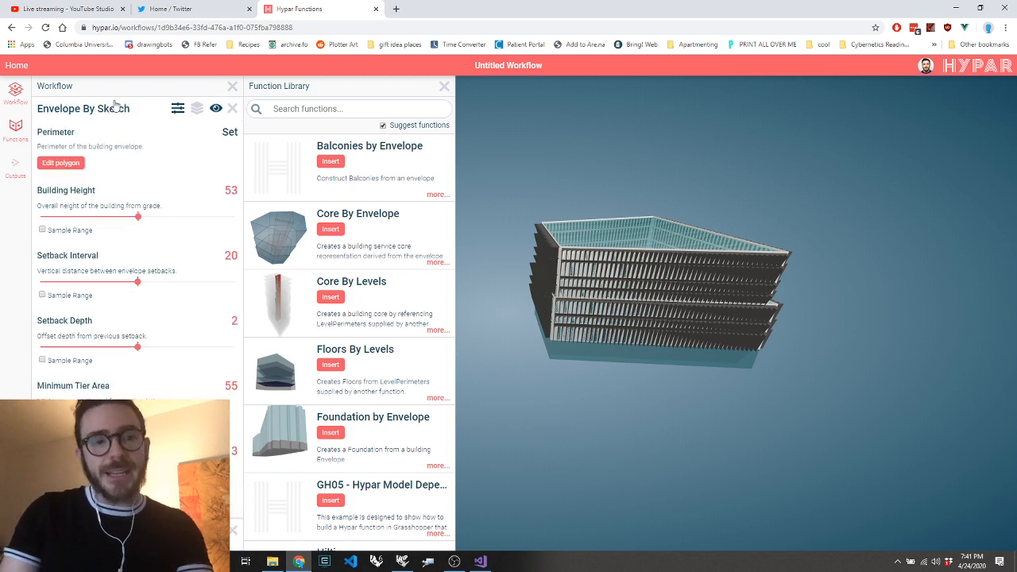
click(198, 110)
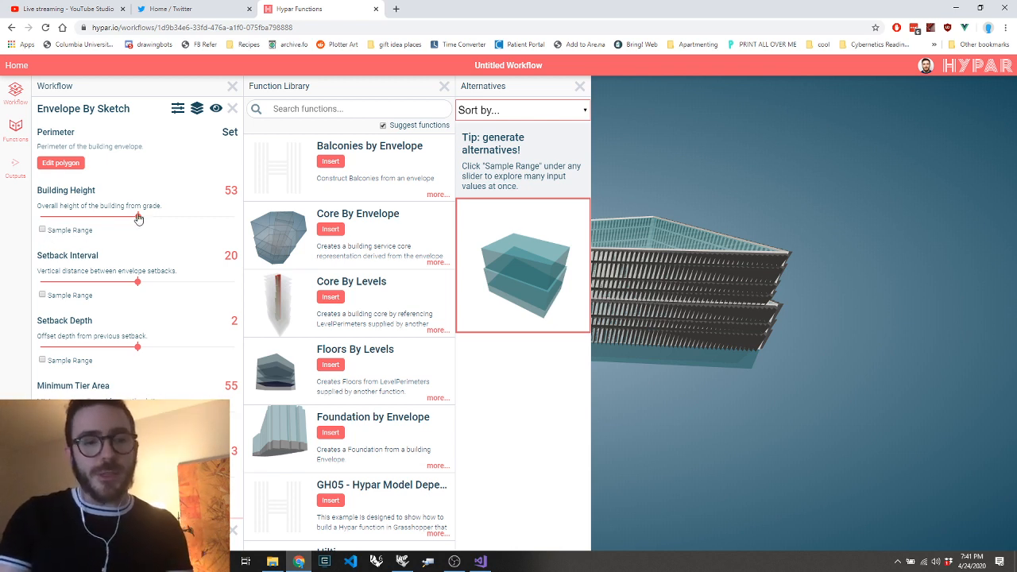
drag(141, 219, 200, 218)
Turn on Sample Range for the envelope's Setback Interval, Setback Depth, Minimum Tier Area and Foundation Depth
click(42, 295)
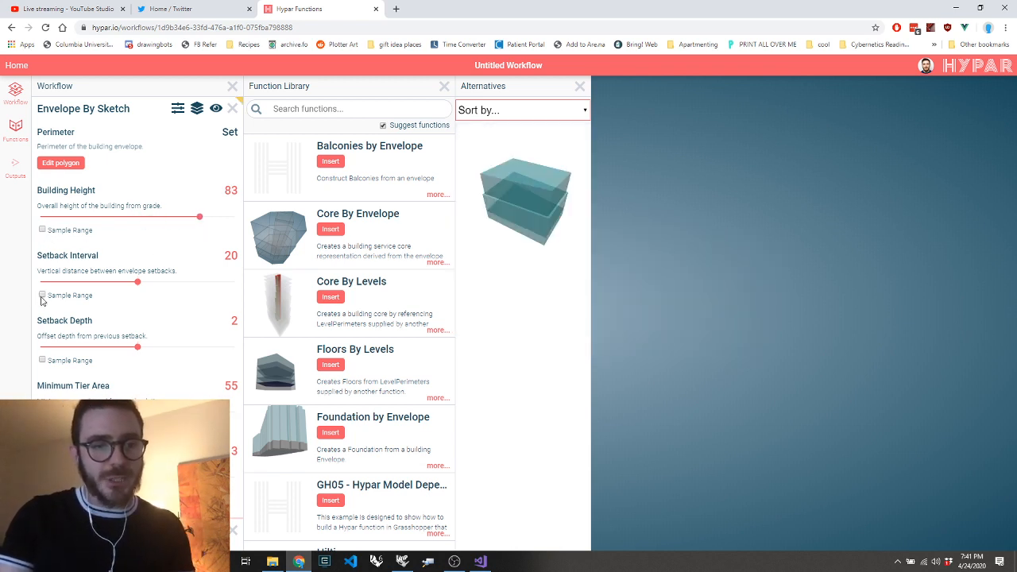
click(42, 360)
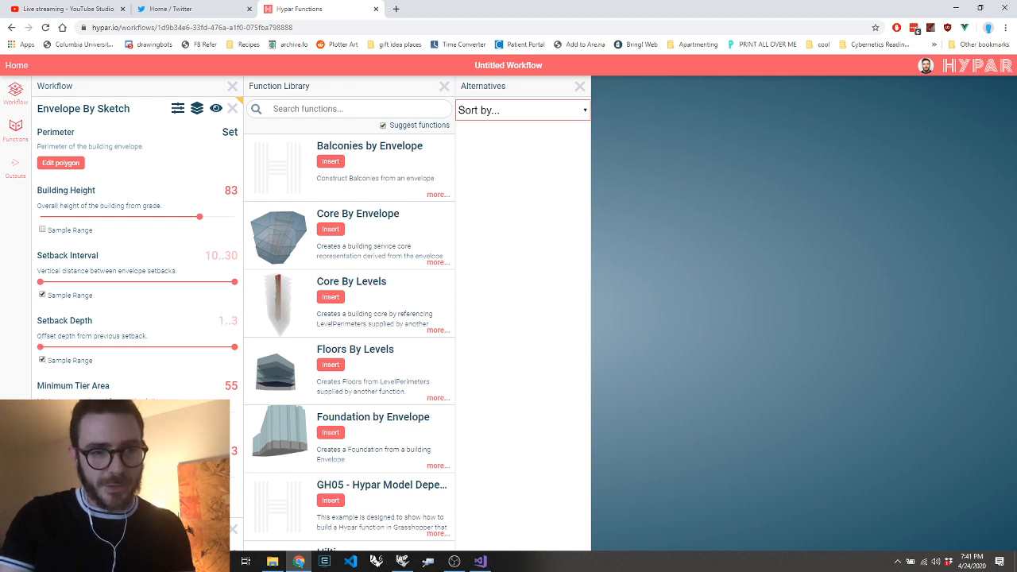
click(43, 425)
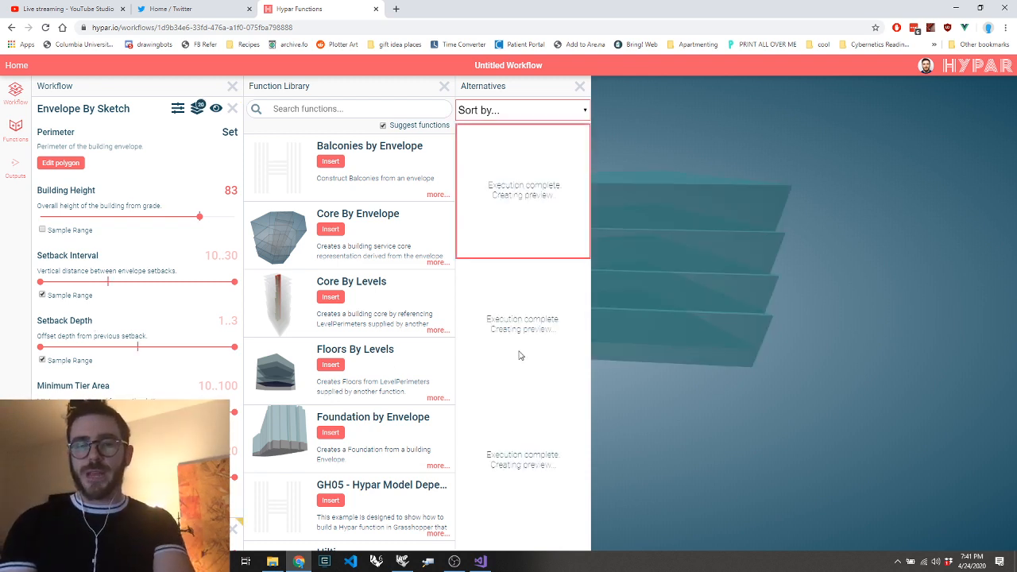
Look through the generated envelope alternatives and the criteria available for sorting them
scroll(514, 414, down, 1)
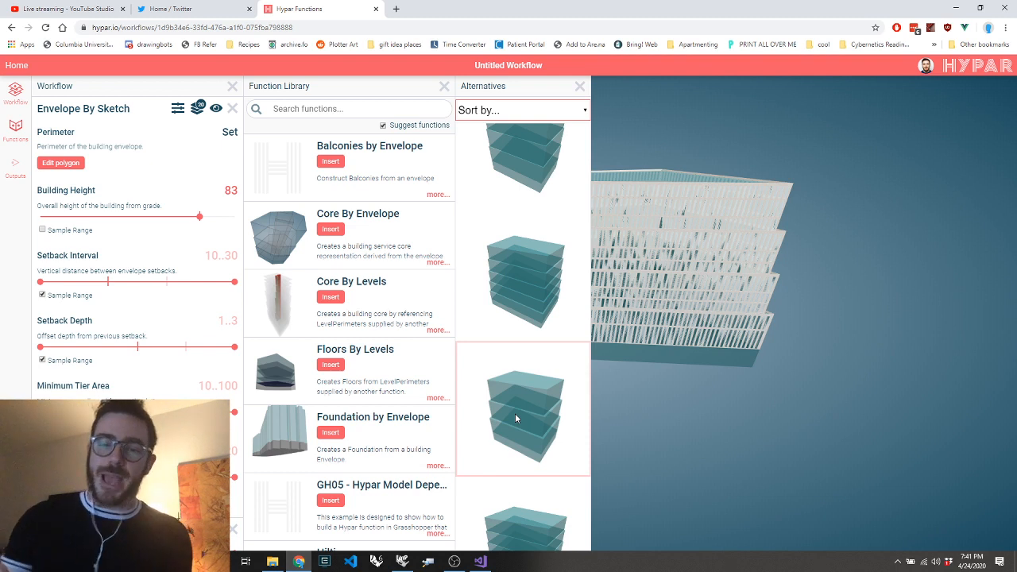
click(565, 110)
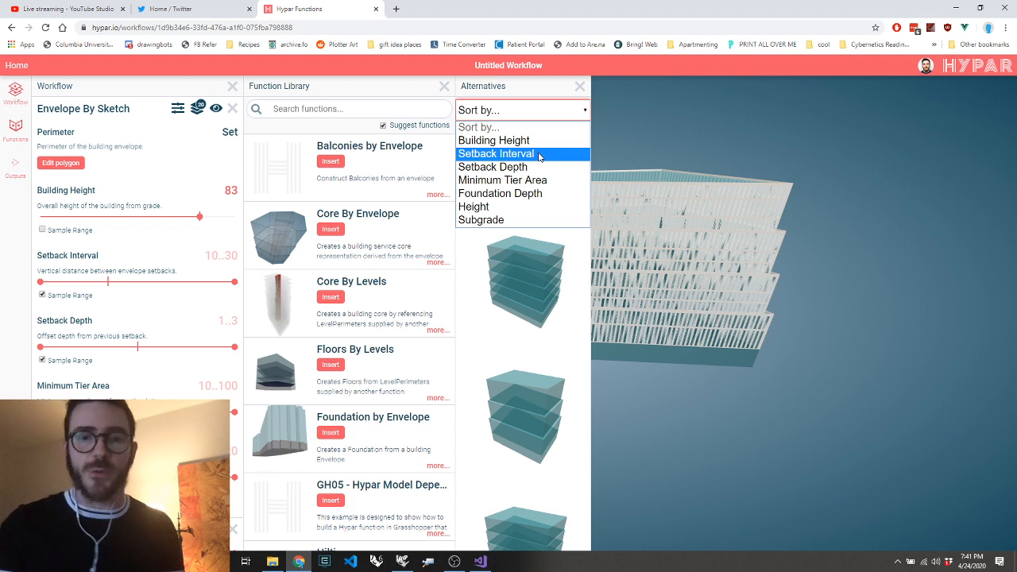
click(533, 107)
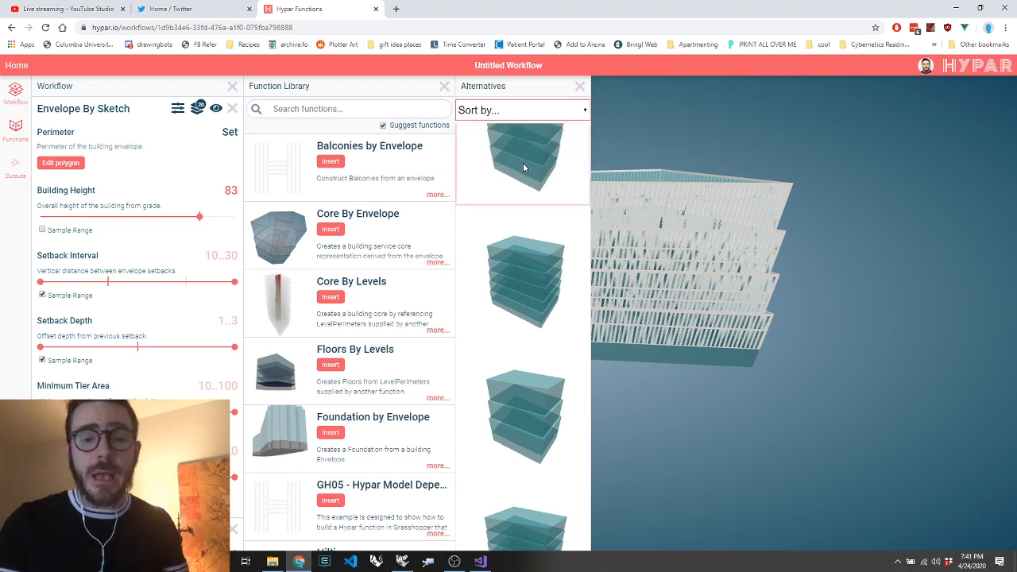
scroll(512, 195, down, 1)
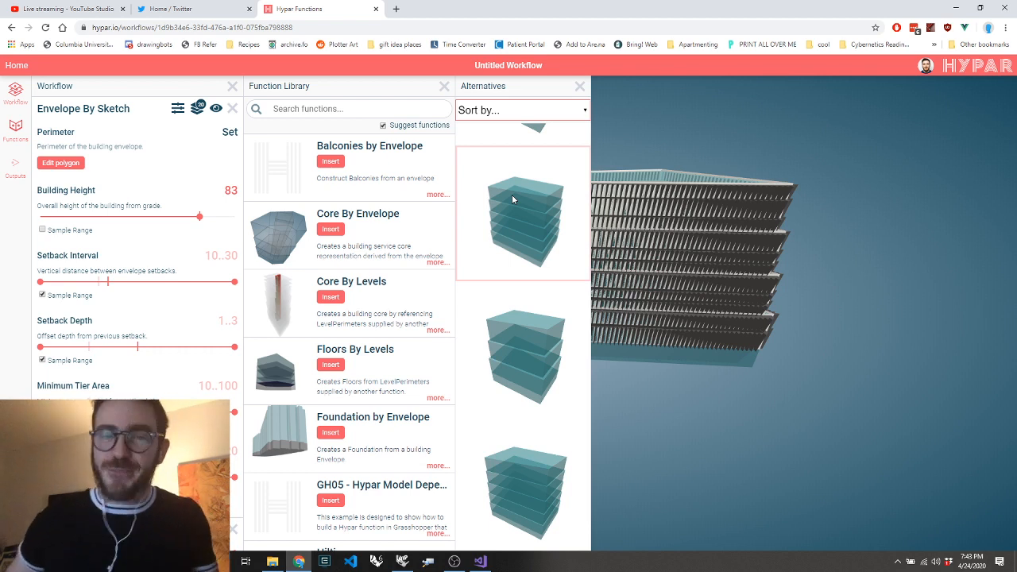
Open the GitHub repository github.com/hypar-io/schemas in a new browser tab
key(ctrl+t)
text(github.com)
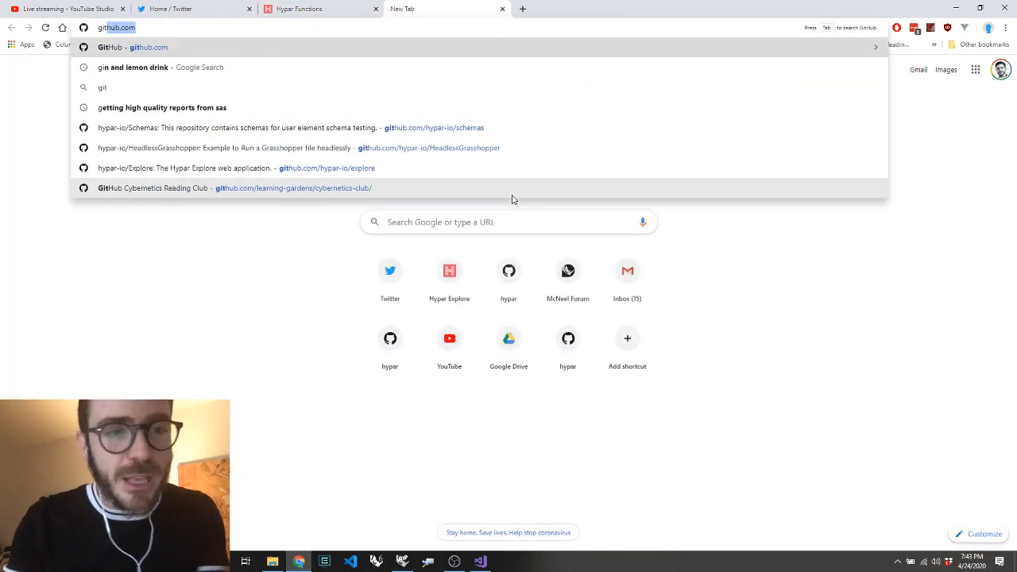
key(Down)
key(Down)
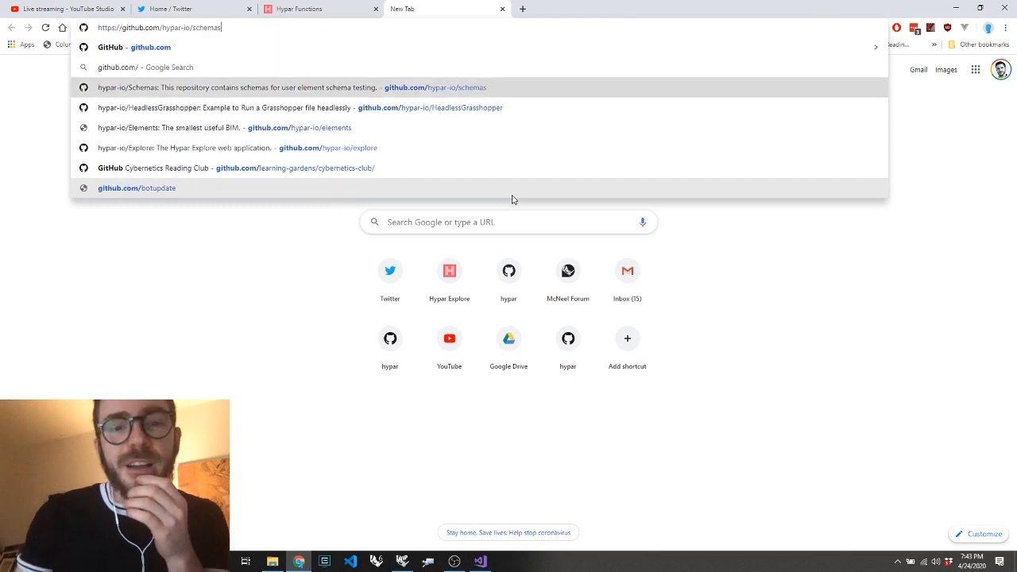
key(Return)
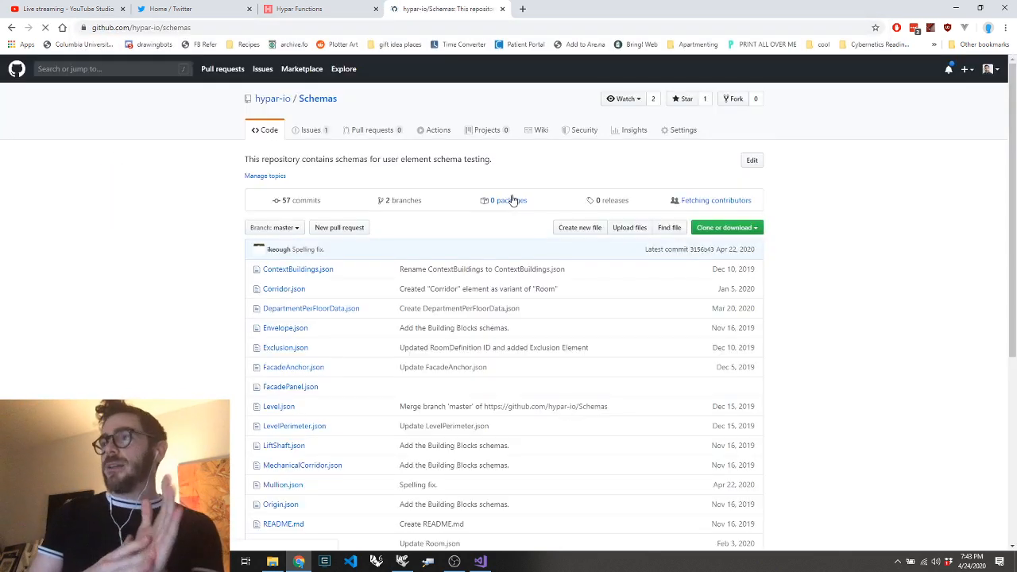
Open the GitHub repository github.com/hypar-io/elements in another new browser tab
key(ctrl+t)
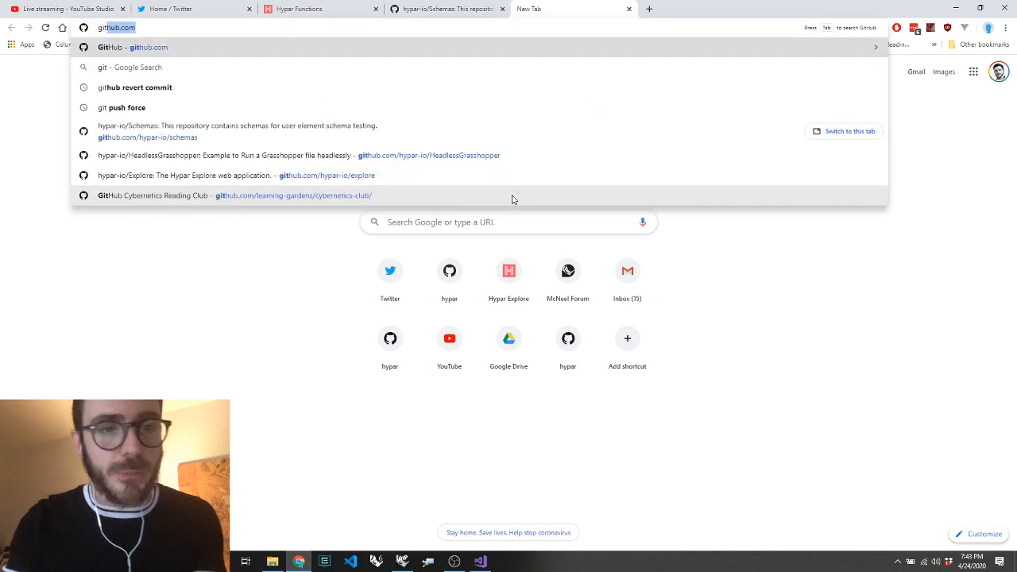
text(github.com)
key(Down)
key(Down)
key(Down)
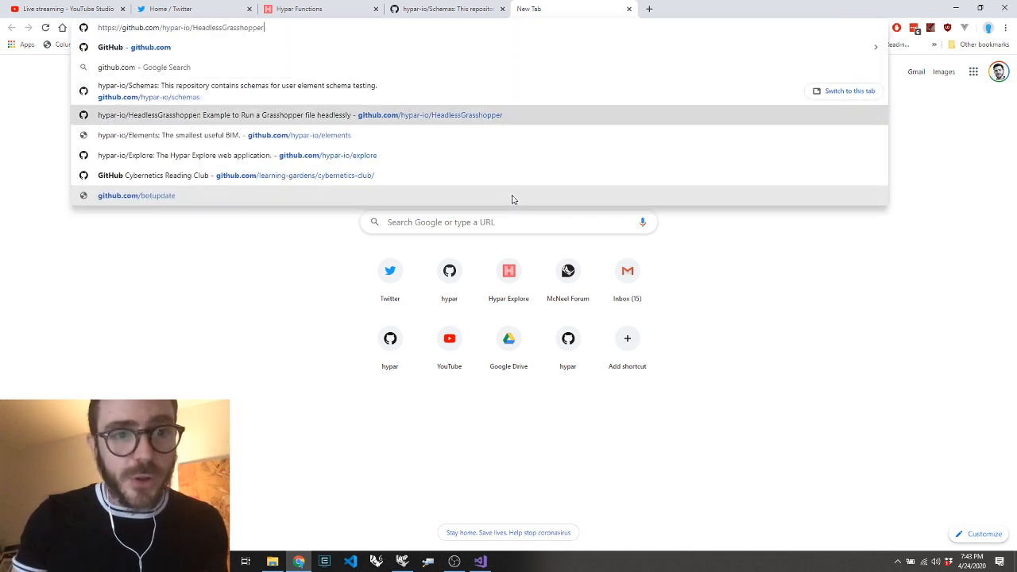
key(Up)
key(Up)
key(Up)
key(Down)
key(Down)
key(Down)
key(Down)
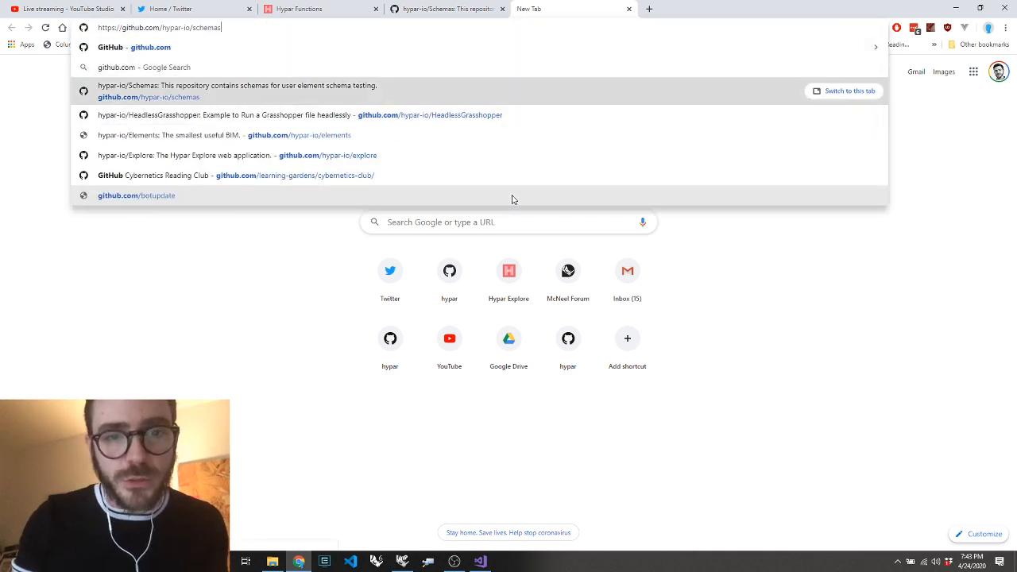
key(Return)
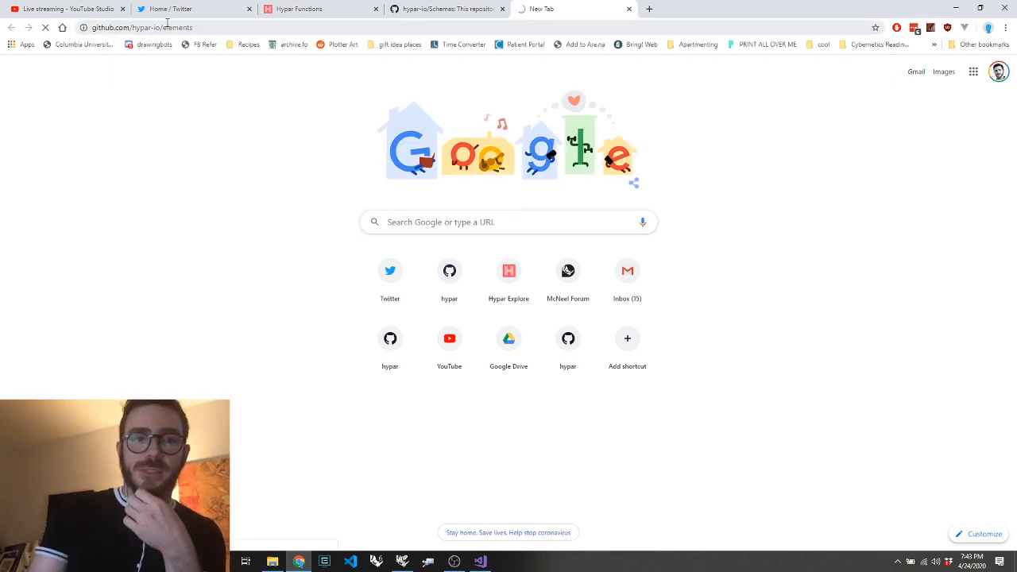
Look over the Elements repository's README and file list, and return to the hypar-io/Schemas repository
scroll(436, 301, down, 14)
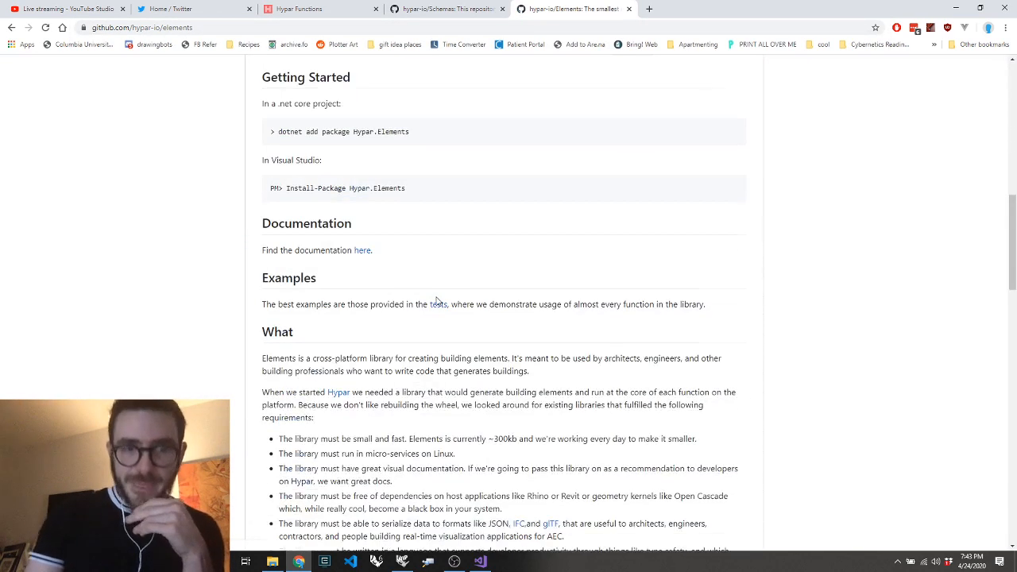
scroll(432, 302, up, 12)
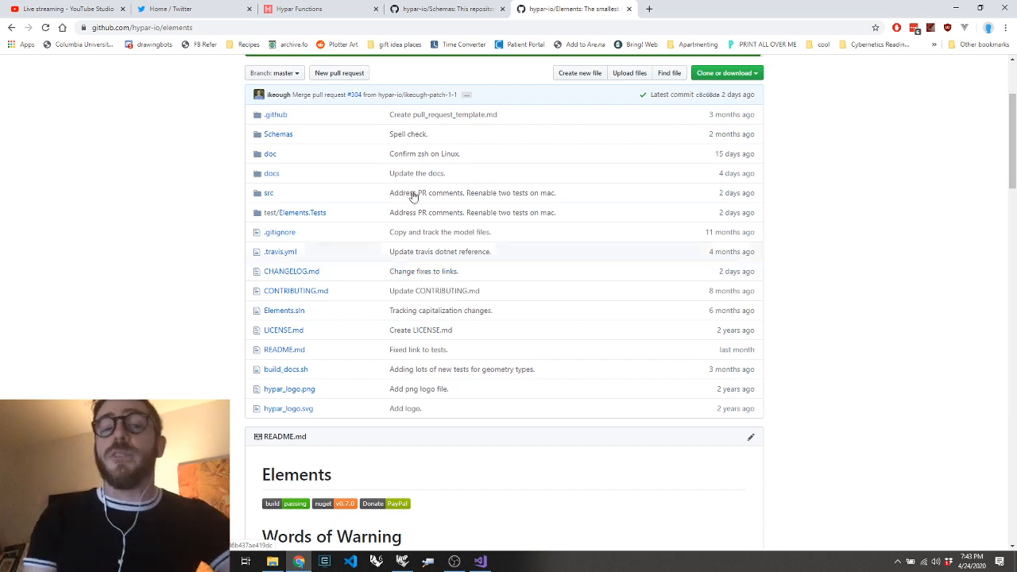
click(429, 10)
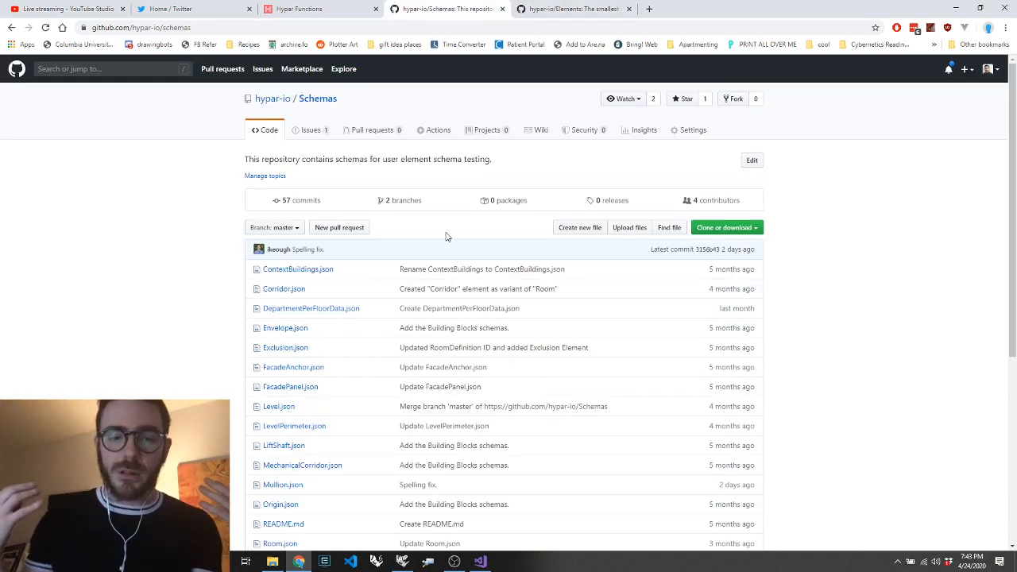
Open Level.json in the Schemas repository and display its raw file
scroll(446, 236, down, 3)
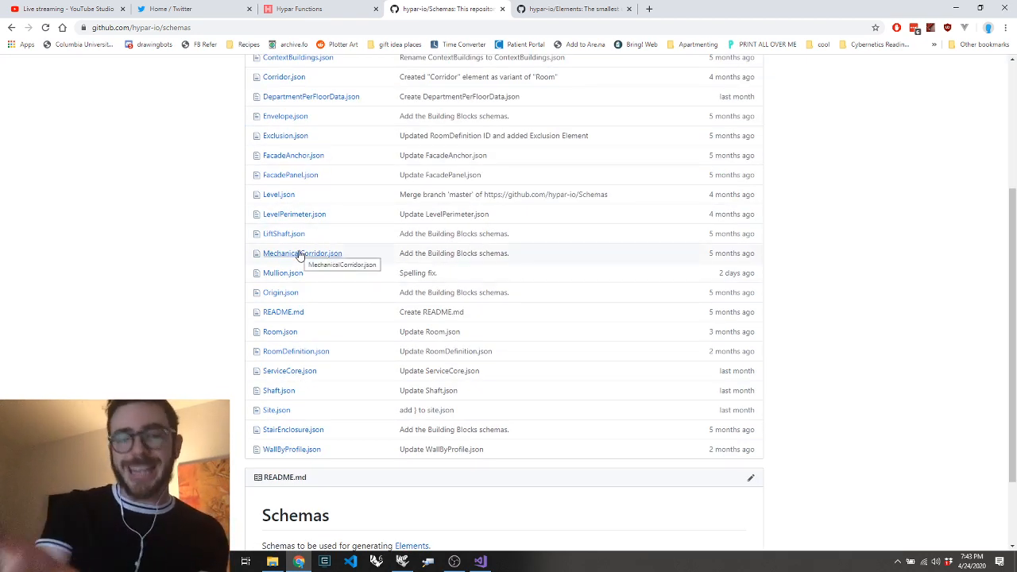
click(285, 196)
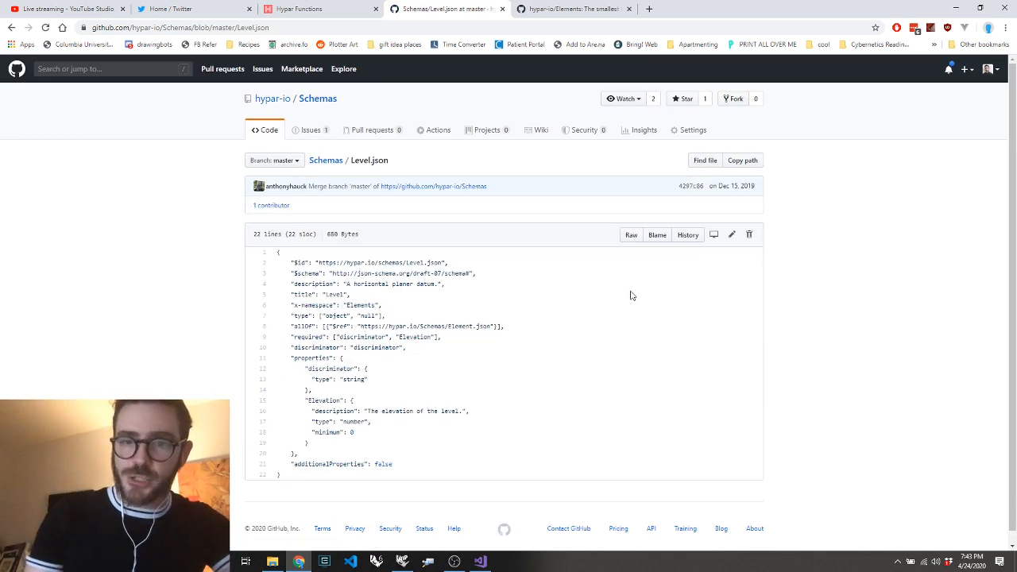
click(630, 235)
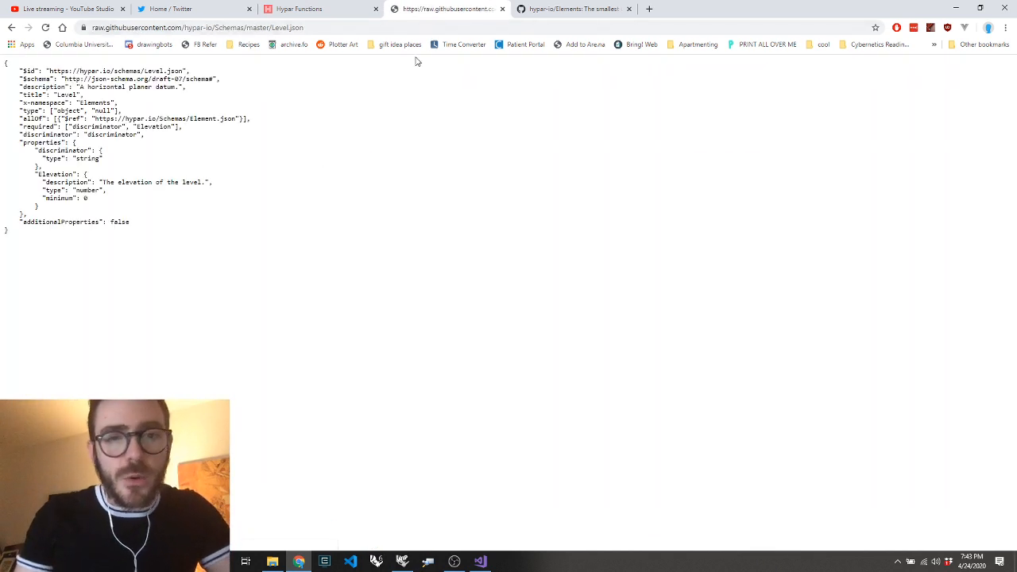
Switch to Grasshopper, delete the Column component and place a new Construct Element component beneath the Model component
click(403, 561)
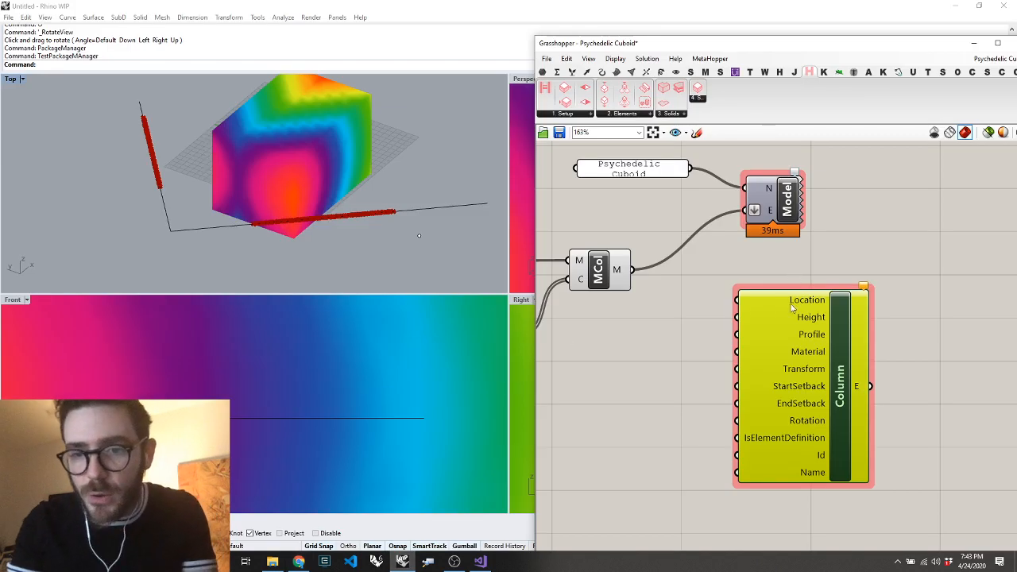
drag(774, 354, 618, 427)
key(Delete)
double_click(775, 356)
text(constru)
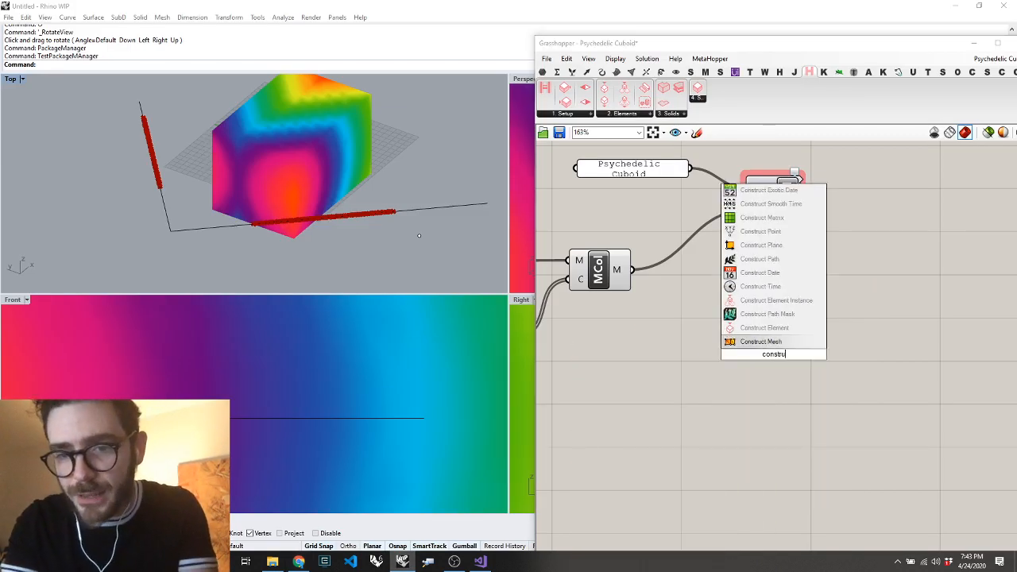
click(775, 336)
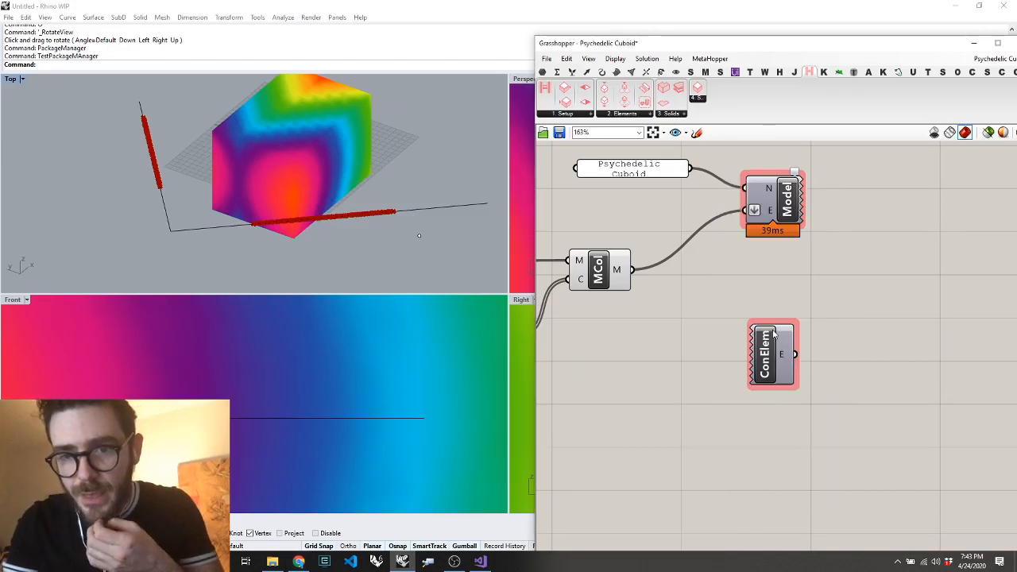
Check the Construct Element component's available element types against the Level schema shown in the browser
right_click(772, 354)
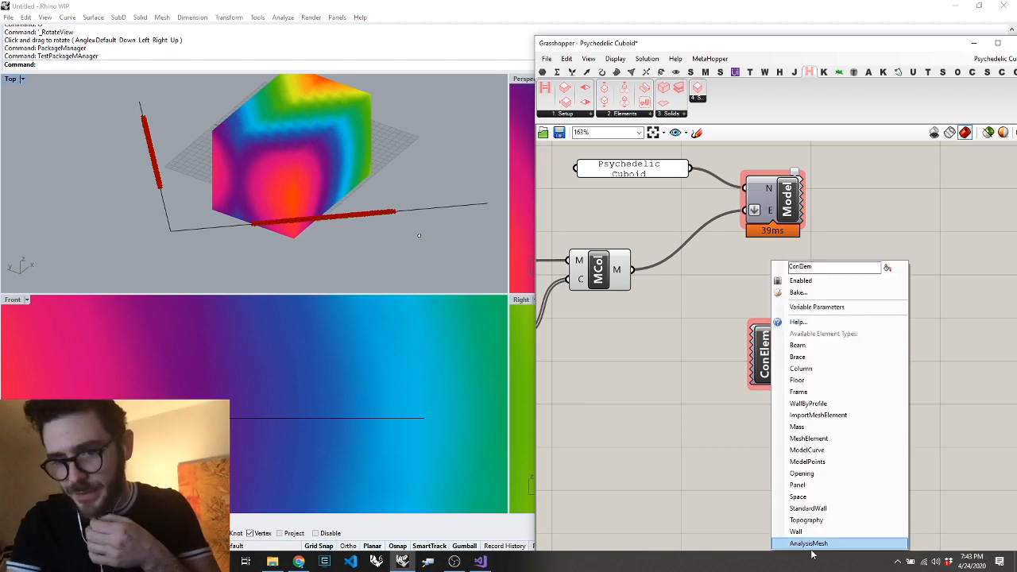
click(707, 443)
key(alt+Tab)
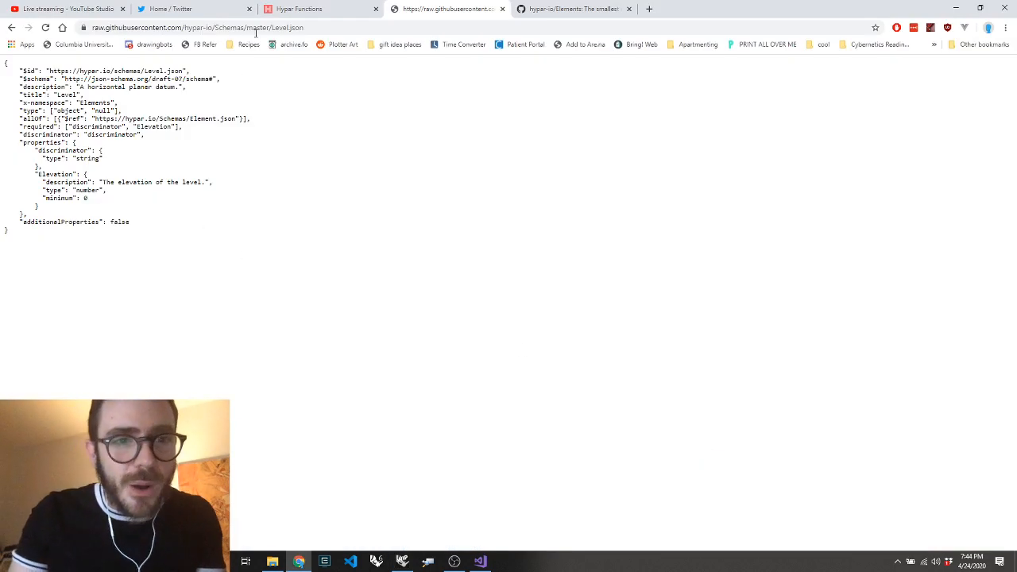
key(alt+Tab)
right_click(768, 350)
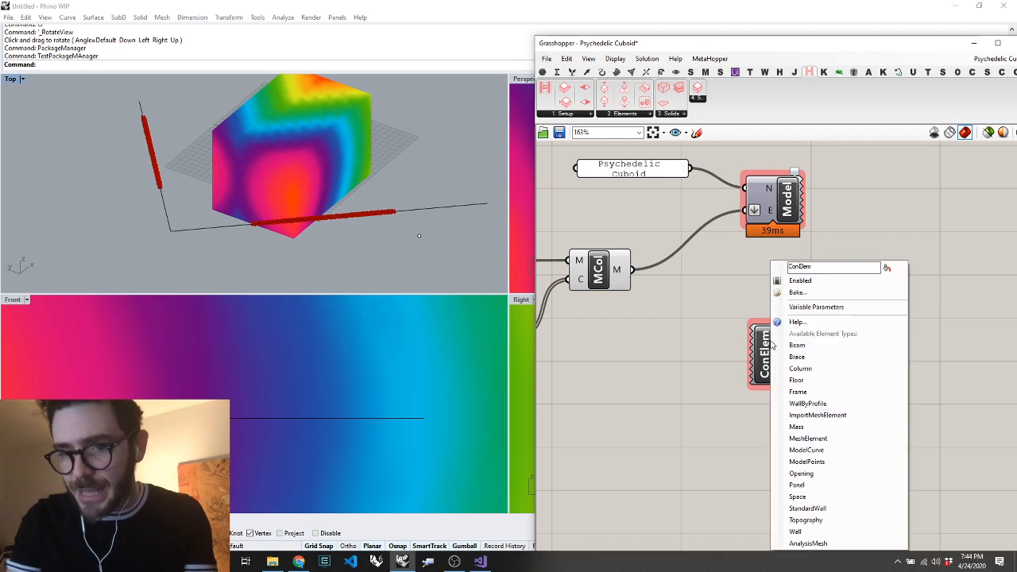
click(738, 492)
Copy the raw Level.json URL from the browser into a new Grasshopper panel and connect it to the Setup component's S input
key(alt+Tab)
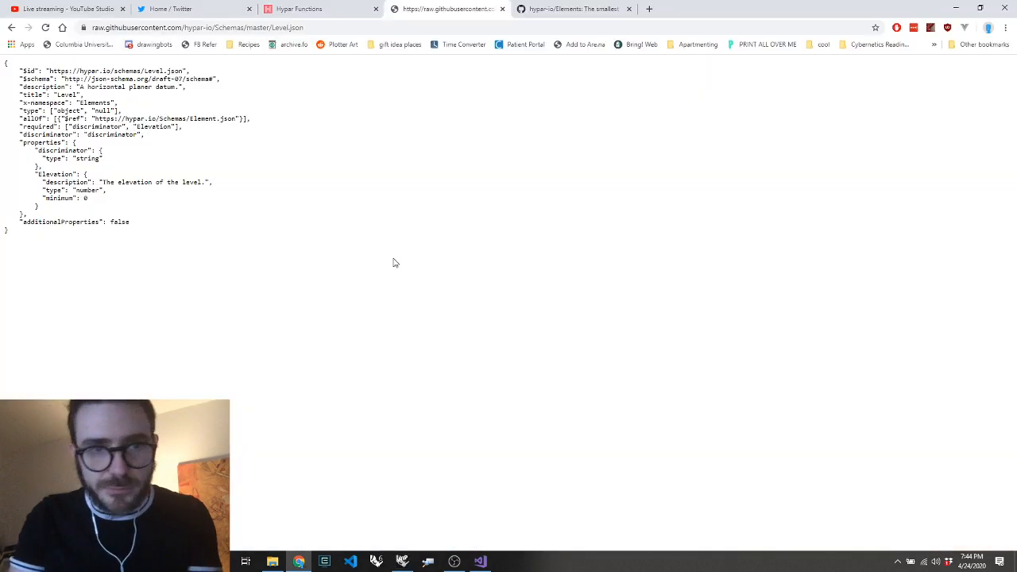
click(127, 30)
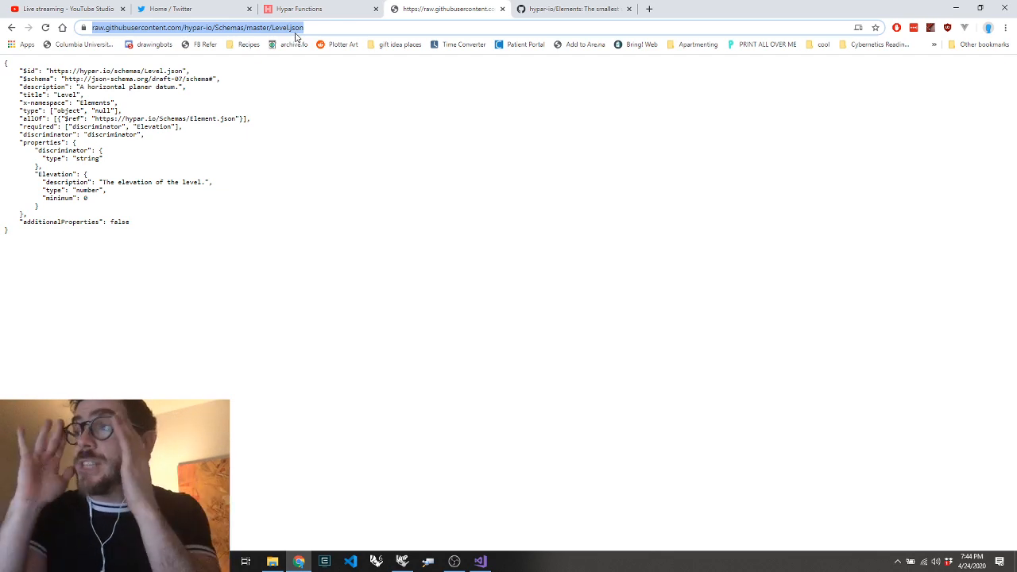
key(alt+Tab)
scroll(840, 226, down, 6)
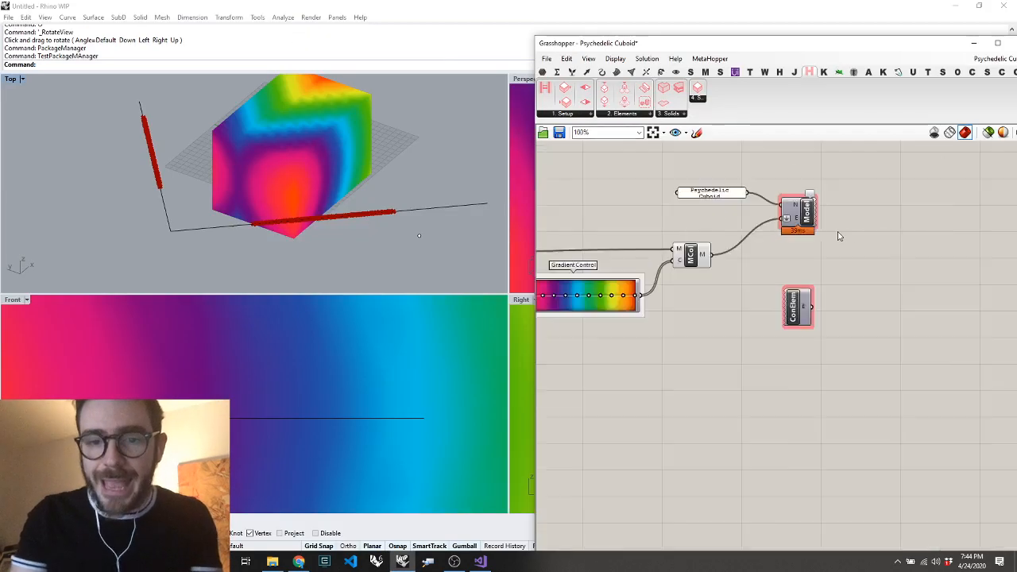
scroll(710, 215, up, 5)
scroll(642, 322, up, 4)
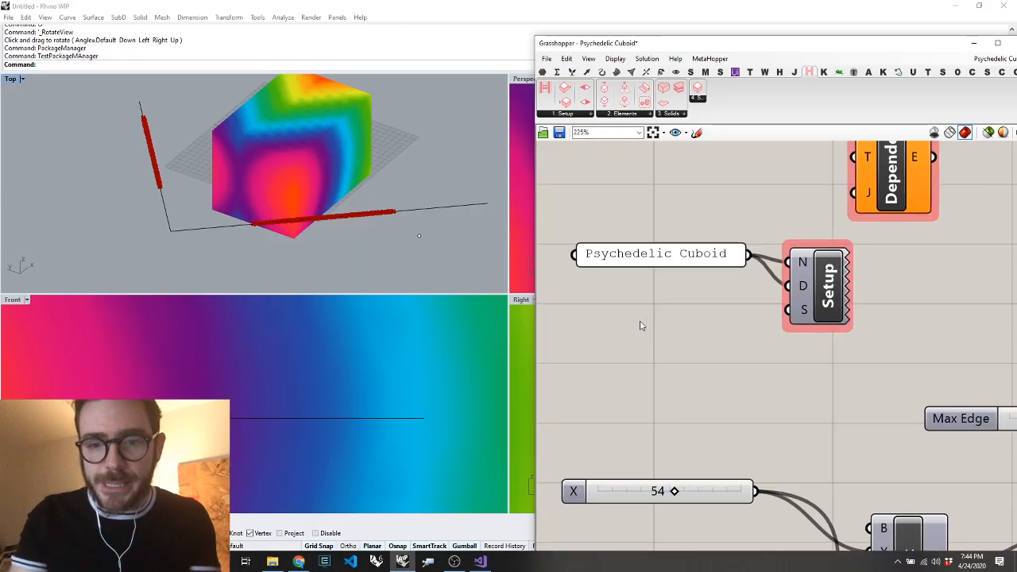
double_click(644, 333)
key(ctrl+v)
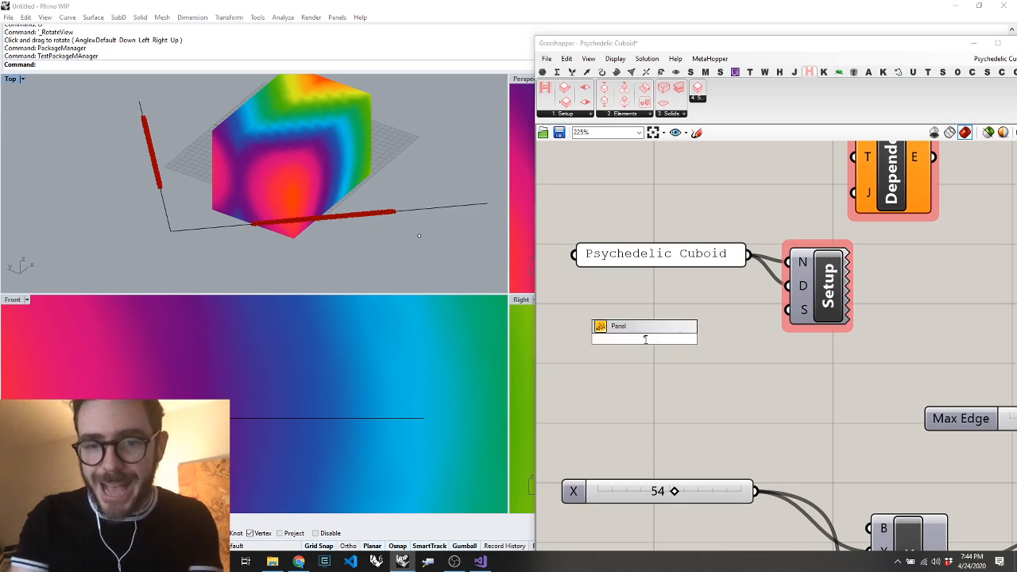
key(Return)
drag(795, 312, 935, 337)
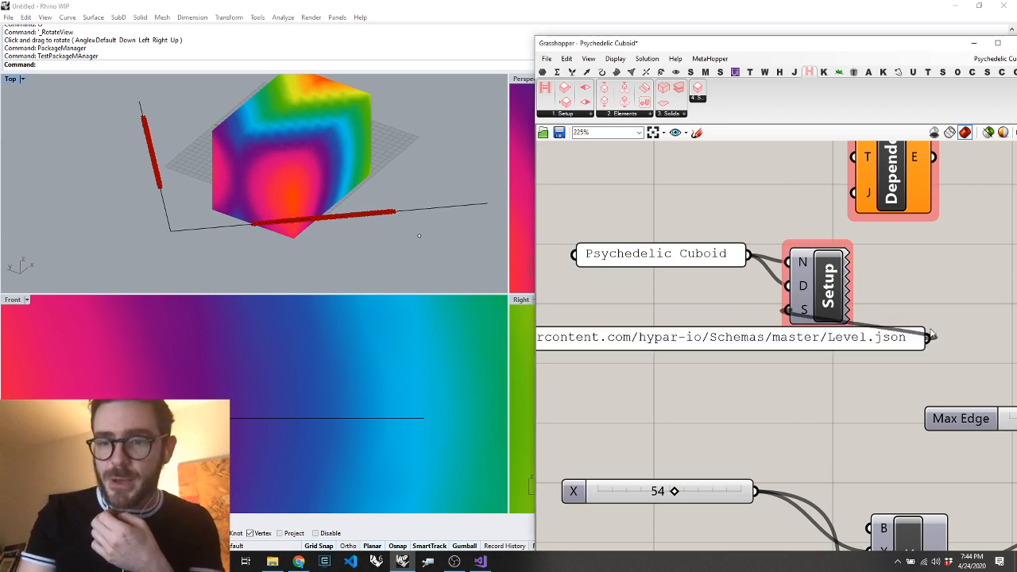
drag(827, 290, 942, 292)
Set the Construct Element component's element type to Level and reposition it below the Model component
scroll(782, 252, down, 6)
scroll(782, 252, up, 3)
scroll(874, 254, down, 10)
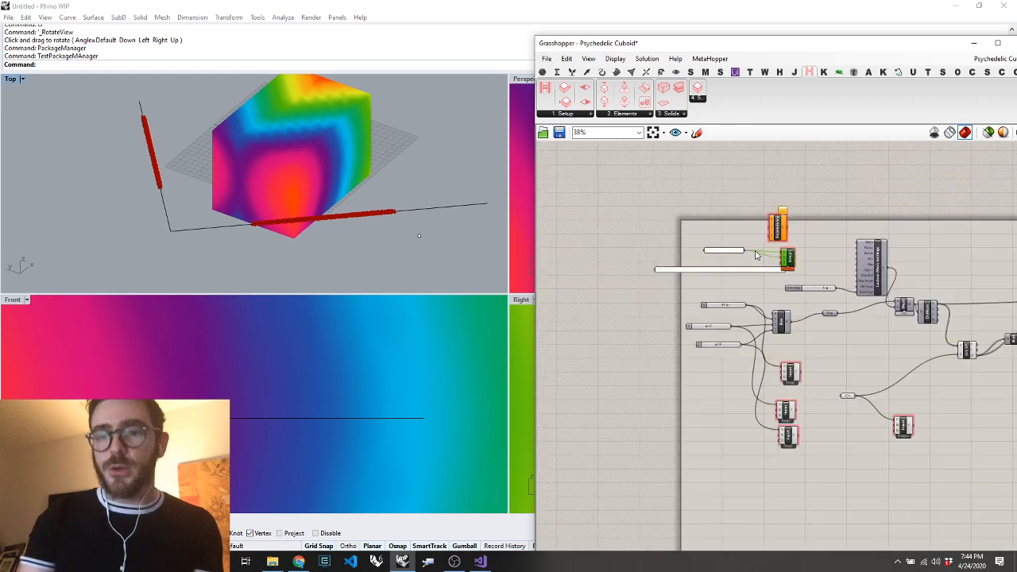
scroll(911, 254, up, 10)
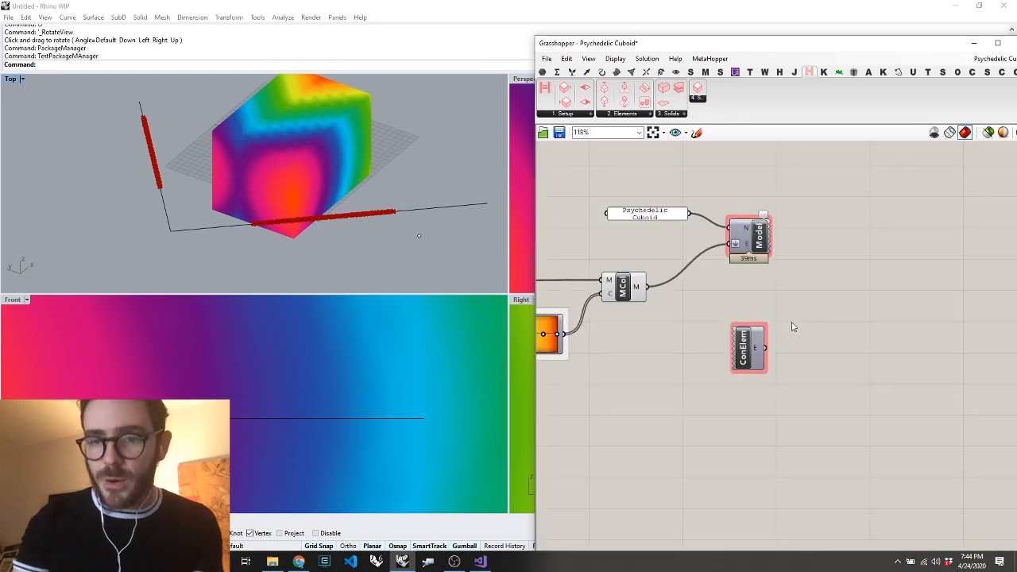
right_click(748, 338)
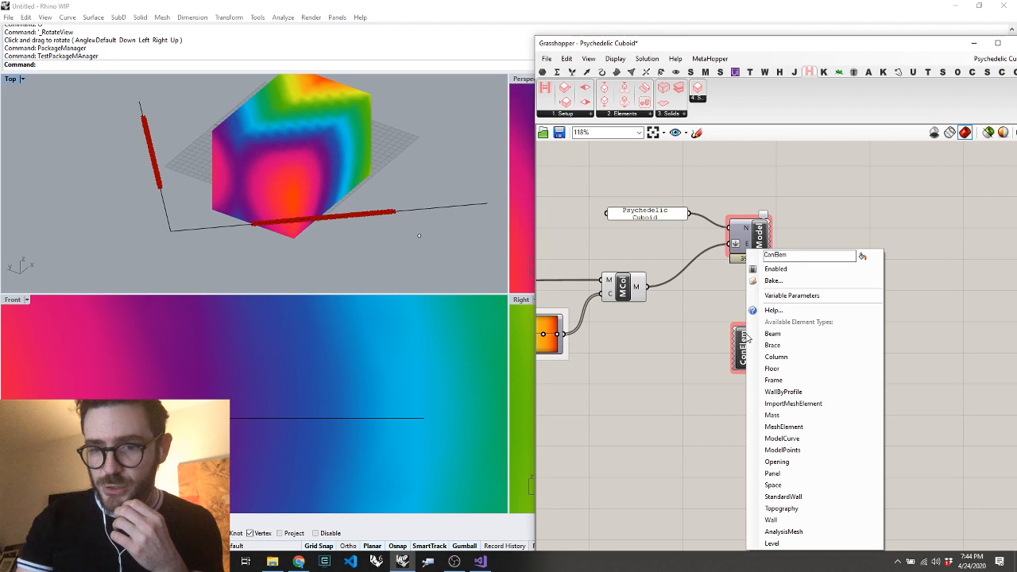
click(799, 544)
drag(751, 354, 783, 340)
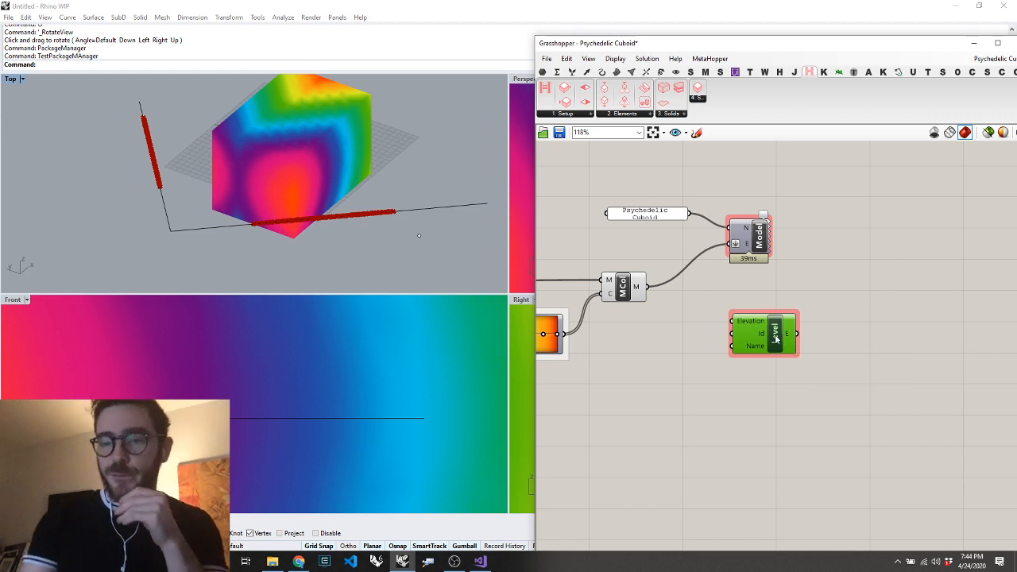
drag(783, 338, 751, 333)
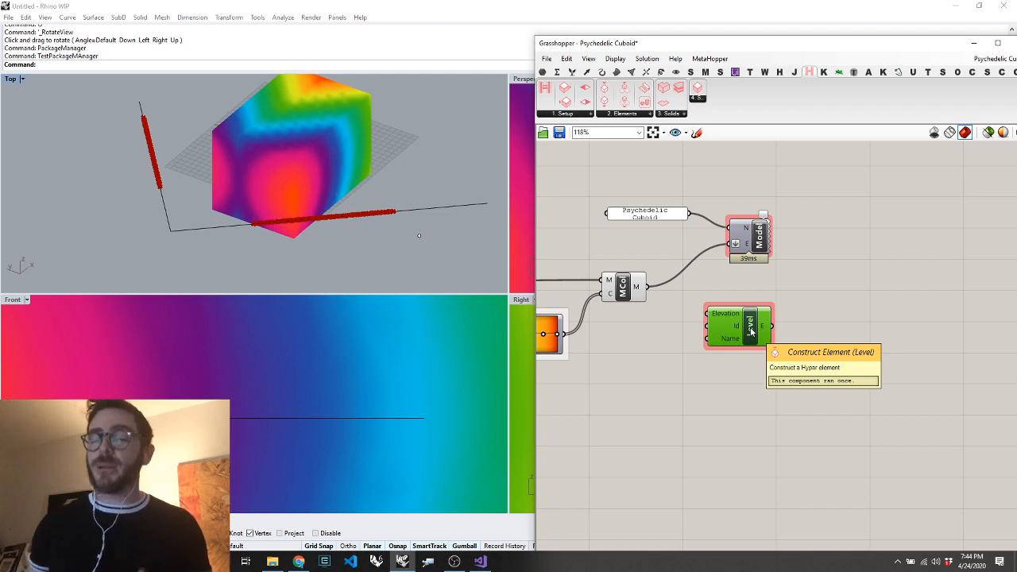
Return to the browser and review the Hypar workflow, followed by the Elements repository's README down to its design principles
click(299, 561)
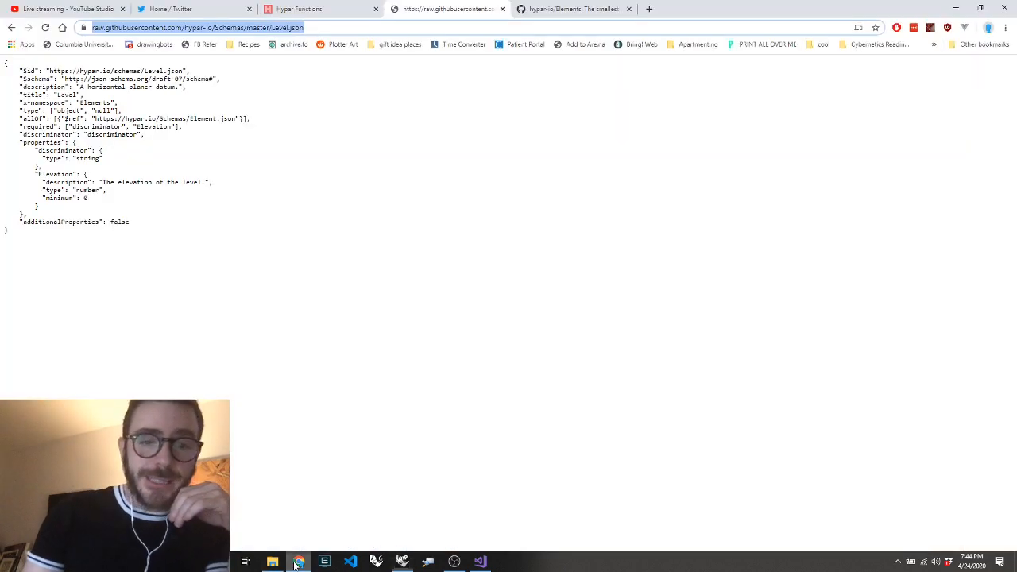
click(298, 9)
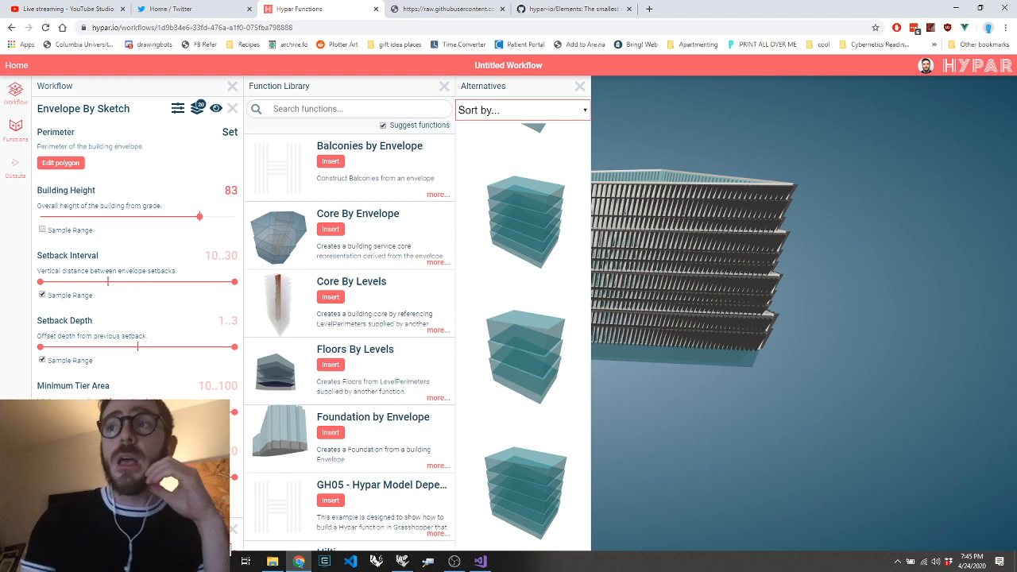
click(546, 10)
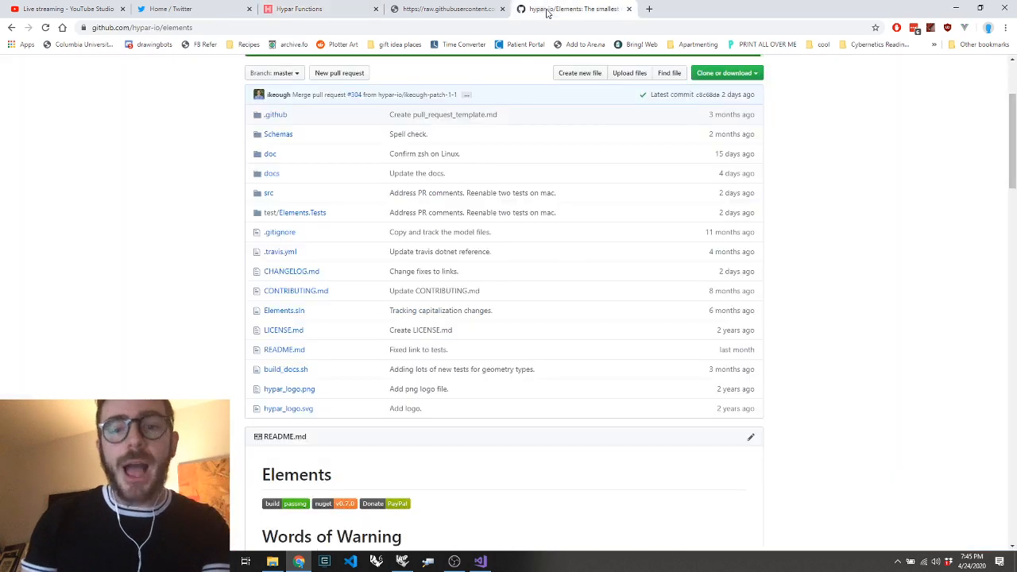
scroll(466, 166, down, 5)
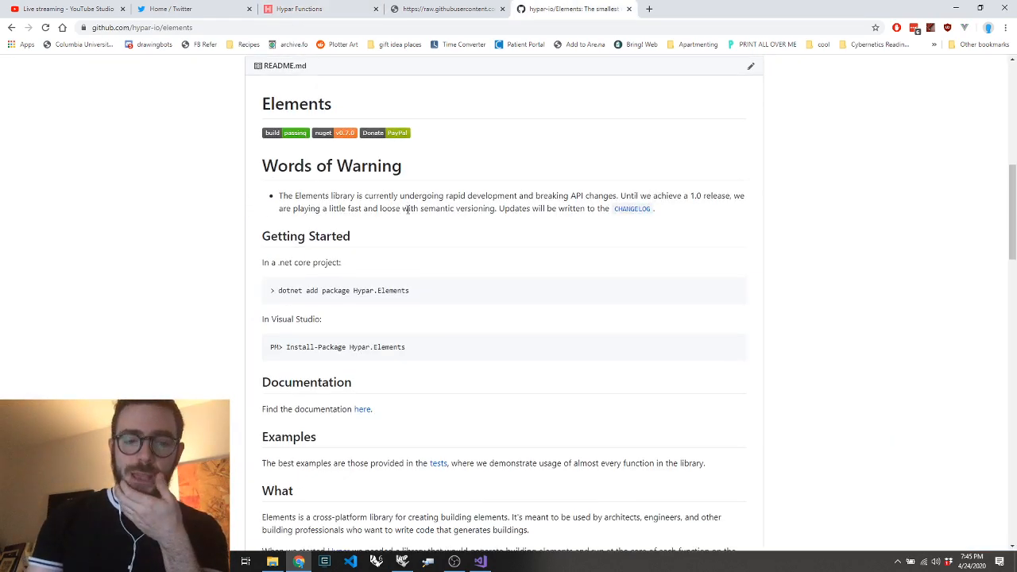
scroll(407, 209, down, 5)
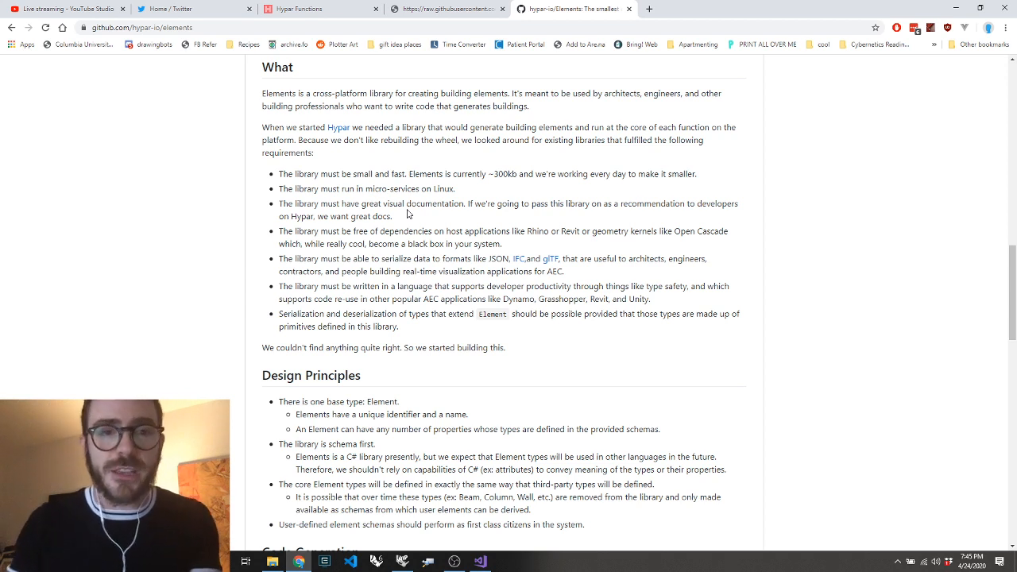
Open hypar.io in a new browser tab and follow its link to the free development tools
key(ctrl+t)
text(hypar.io)
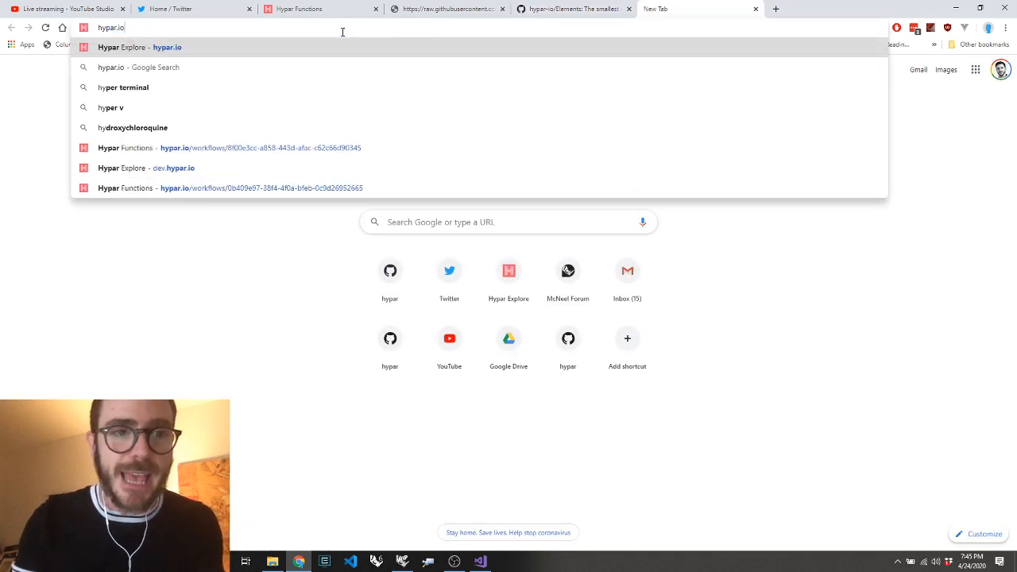
key(Return)
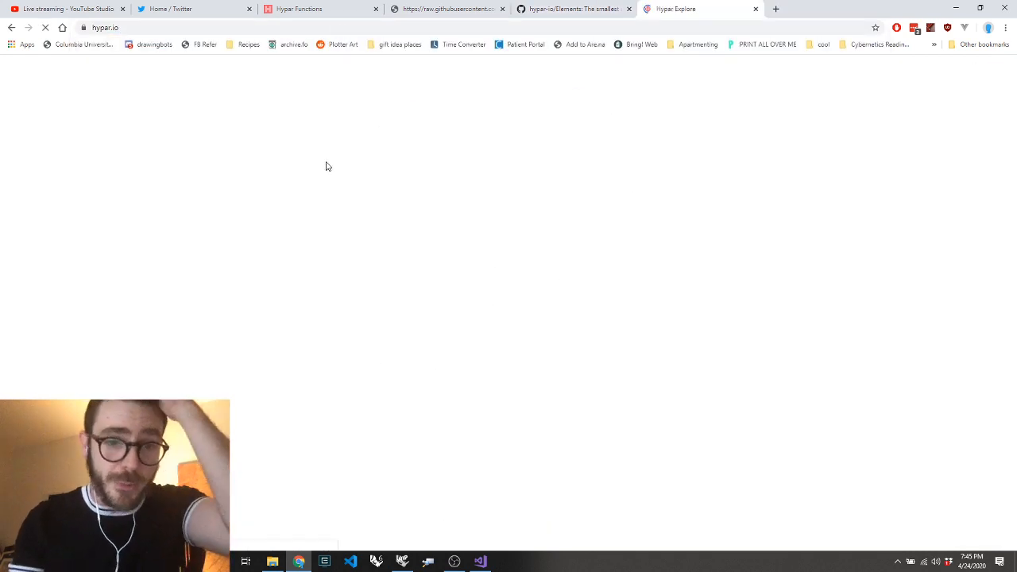
scroll(325, 165, down, 10)
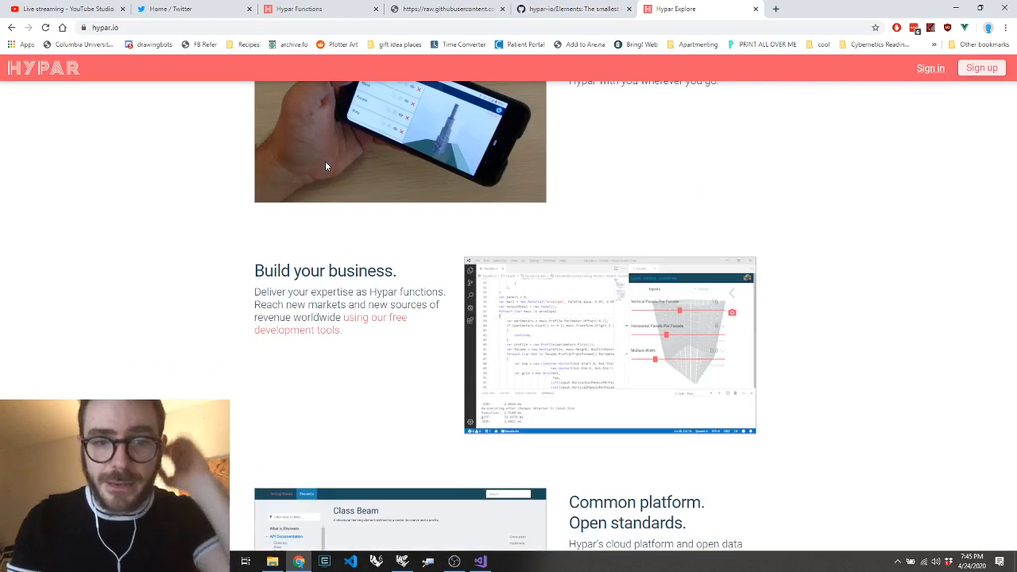
click(367, 321)
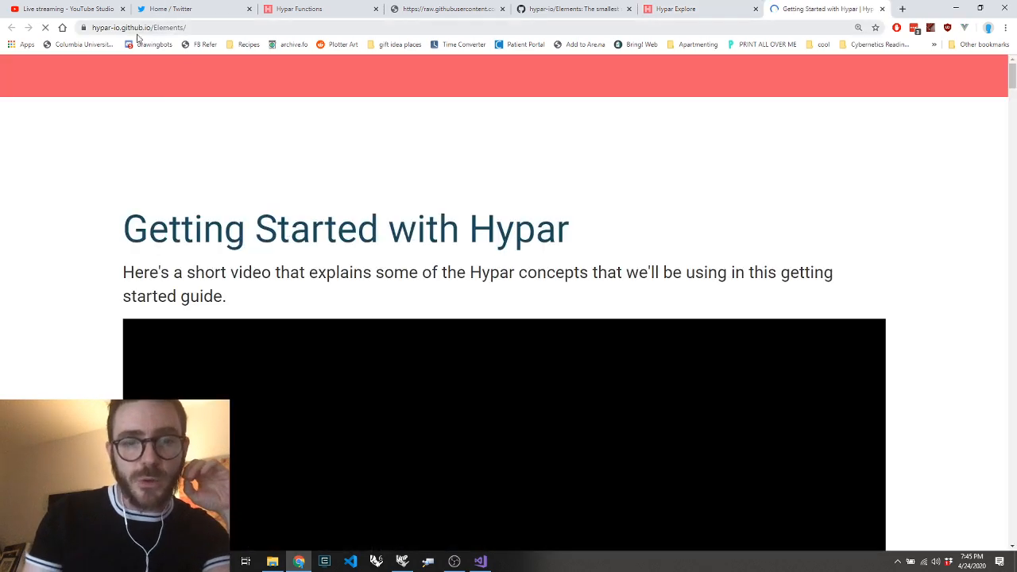
Open the Elements section of the Hypar documentation at 100% zoom and expand the Elements API list
scroll(268, 130, down, 8)
scroll(268, 124, up, 10)
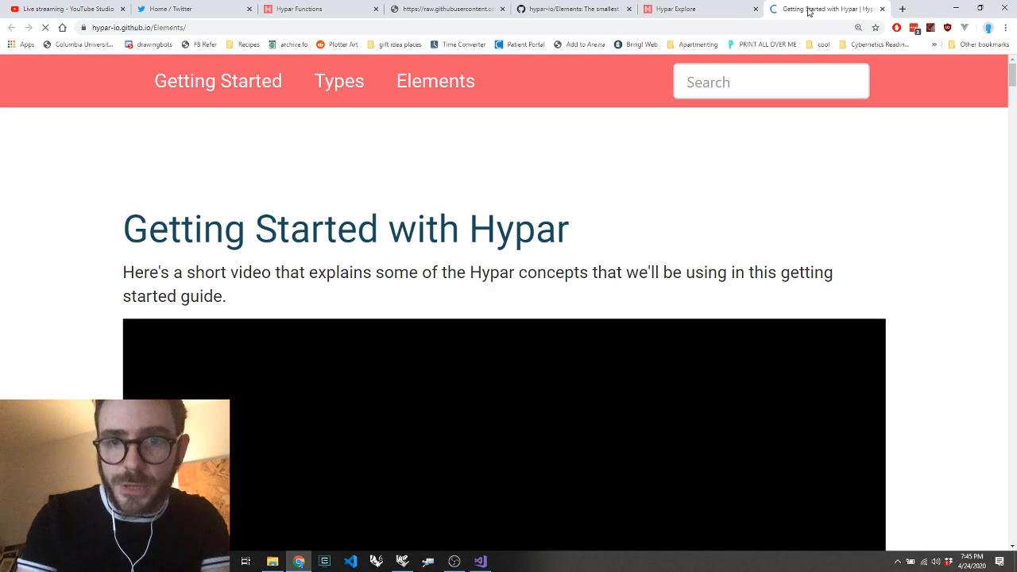
key(ctrl+0)
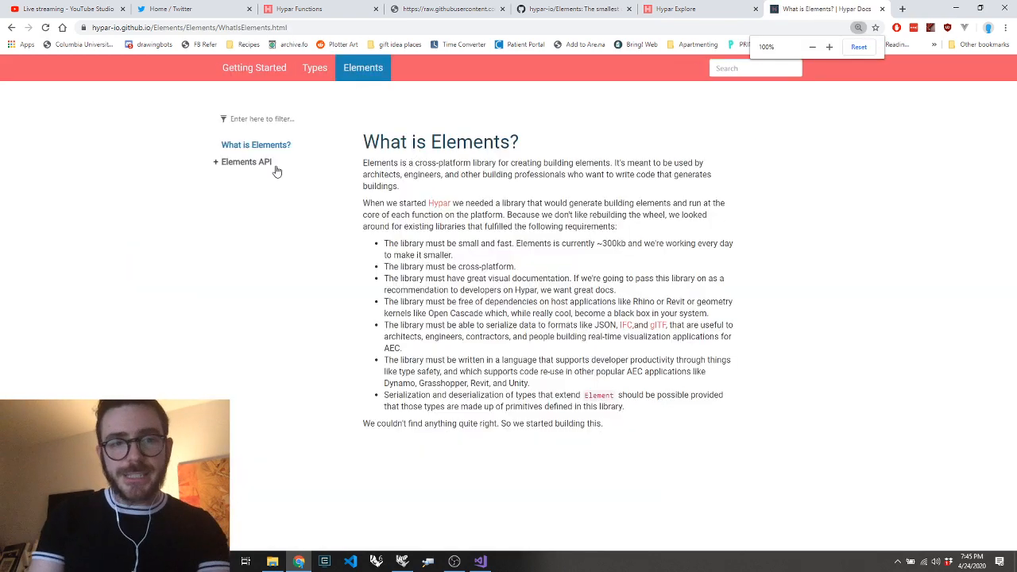
click(238, 162)
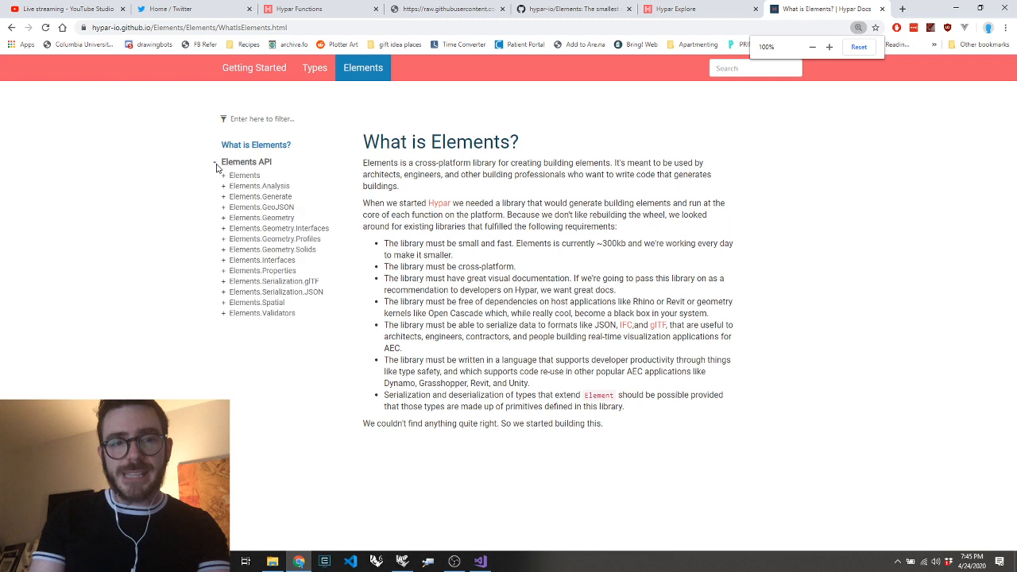
Expand the Elements.Geometry namespace and view the documentation pages for the Mesh and Profile classes
click(223, 218)
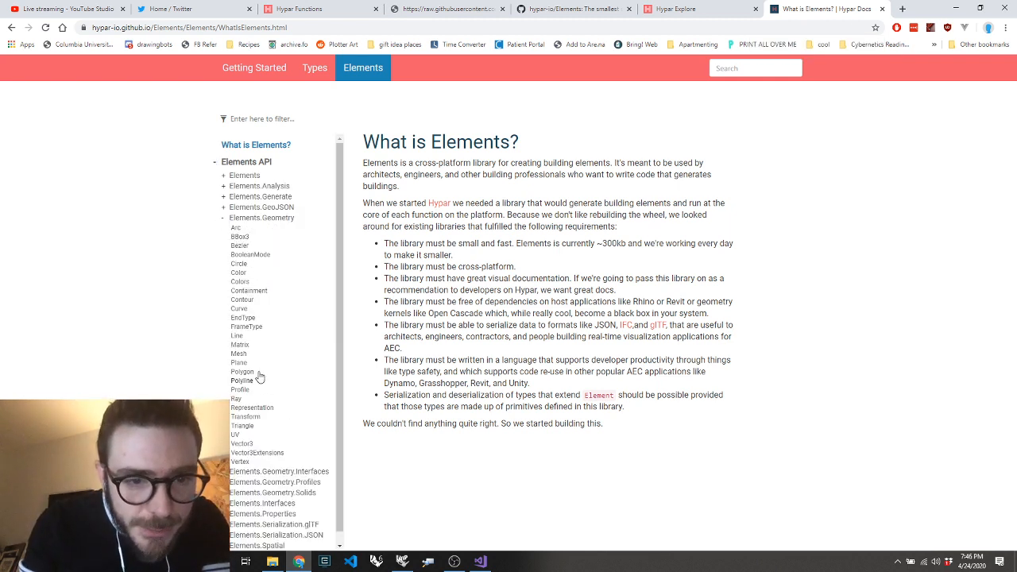
click(238, 353)
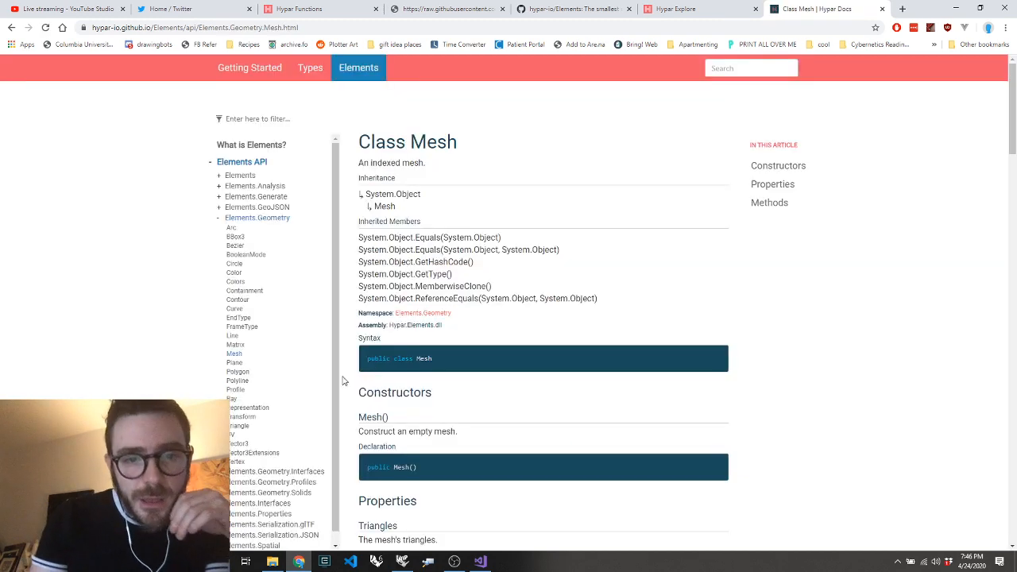
click(237, 389)
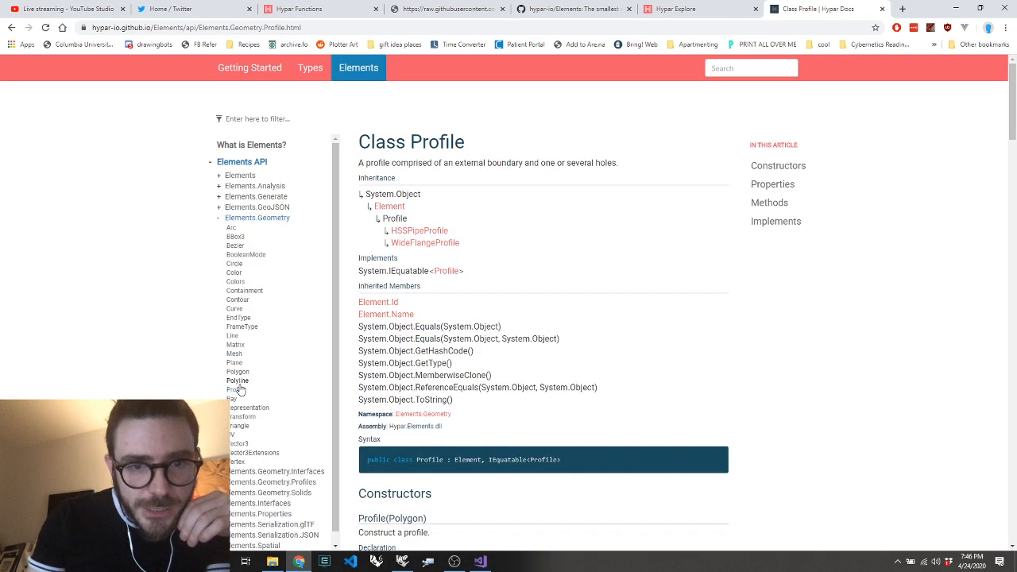
View the Polyline class documentation and inspect its 3D offset example from several angles
click(237, 381)
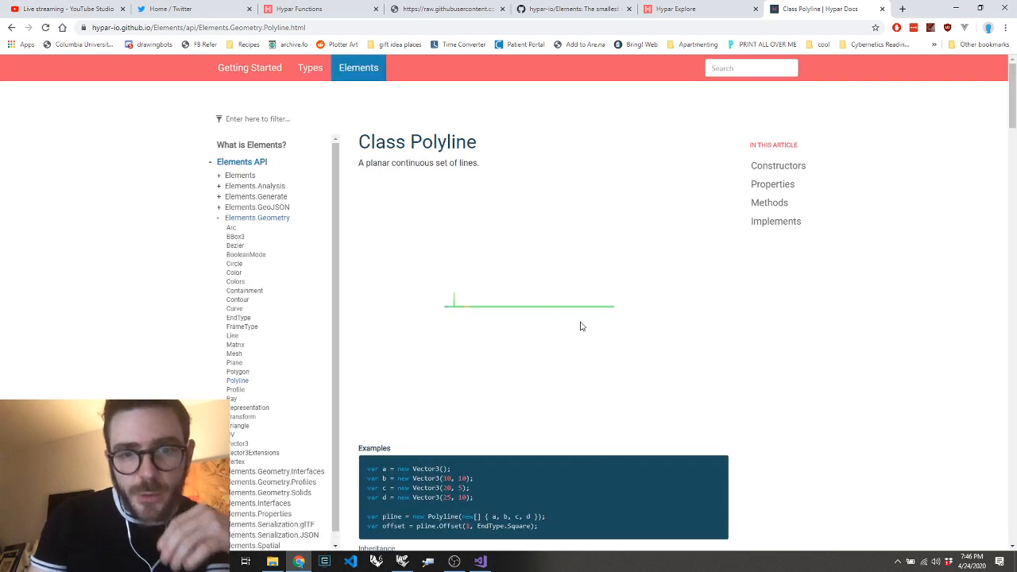
drag(579, 325, 527, 345)
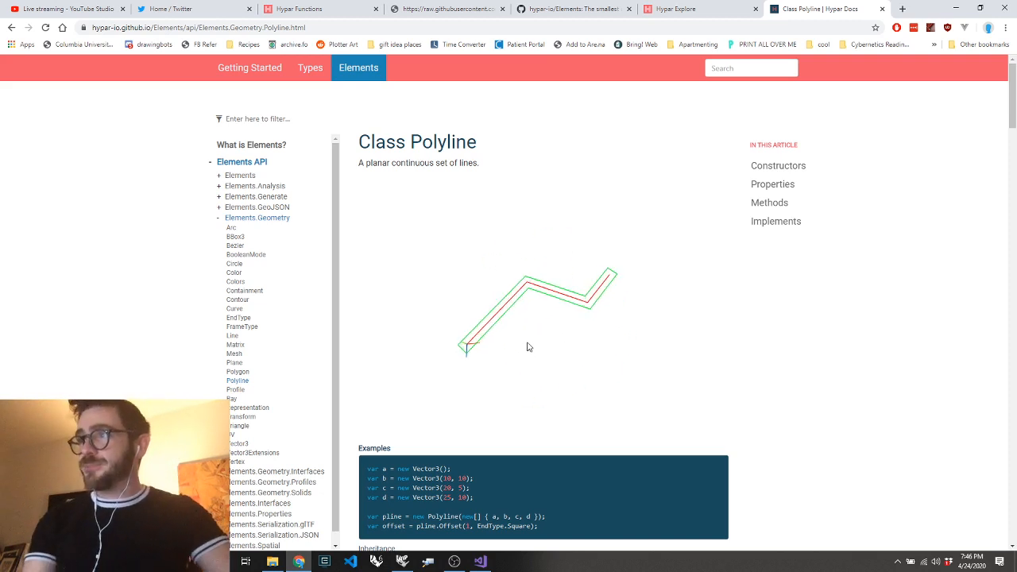
scroll(527, 347, up, 3)
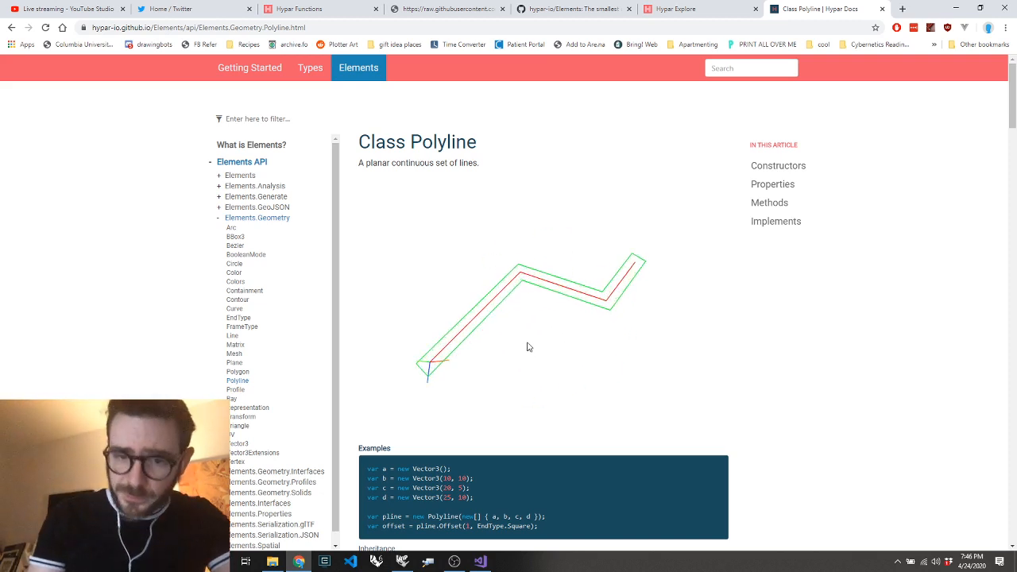
mouse_move(509, 357)
mouse_down()
mouse_move(514, 338)
mouse_move(473, 350)
mouse_move(495, 336)
mouse_move(543, 336)
mouse_move(503, 351)
mouse_up()
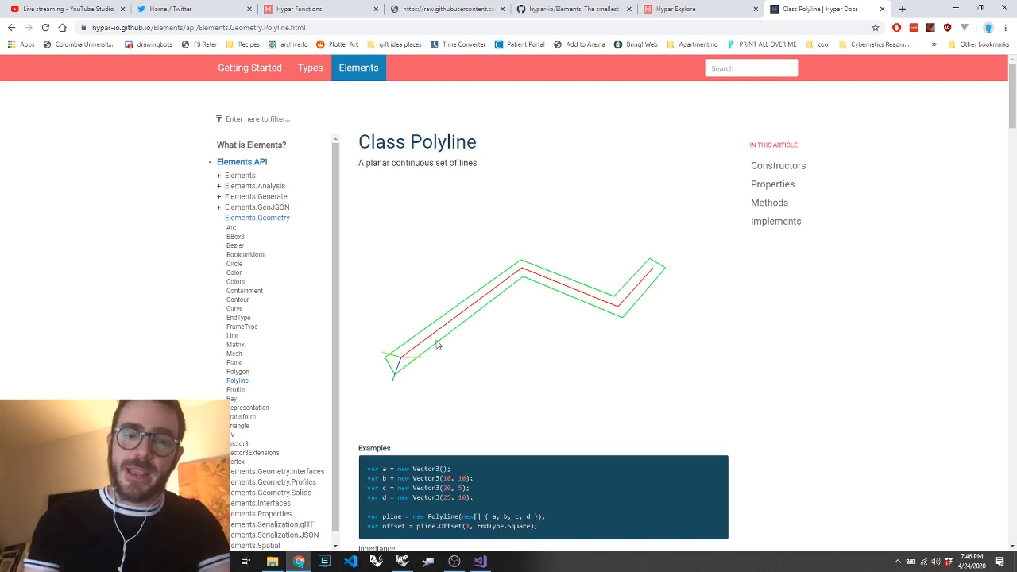
drag(438, 344, 413, 347)
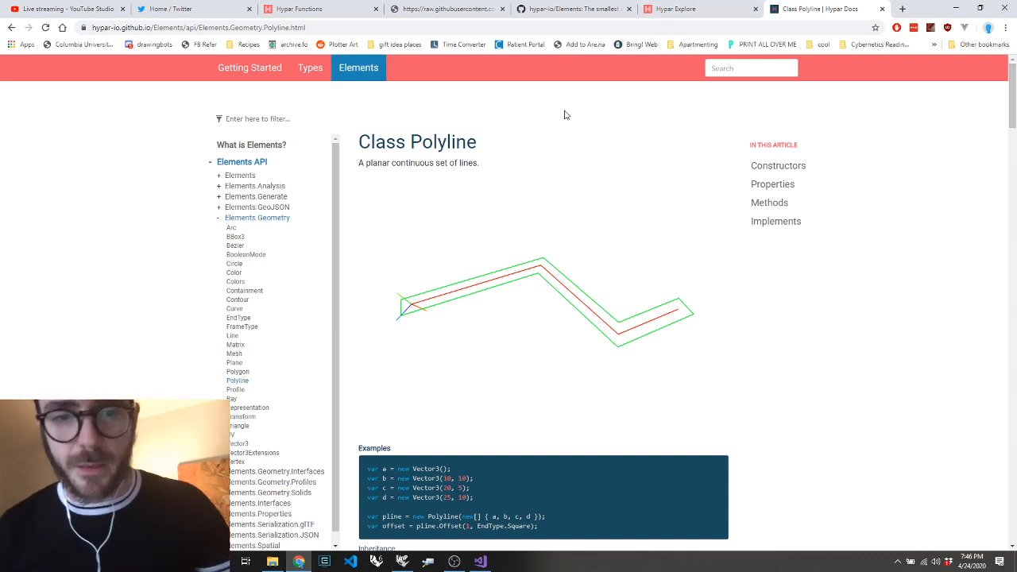
Revisit the Elements README, the Hypar workflow, the hypar.io page and the class documentation in the open browser tabs
click(556, 22)
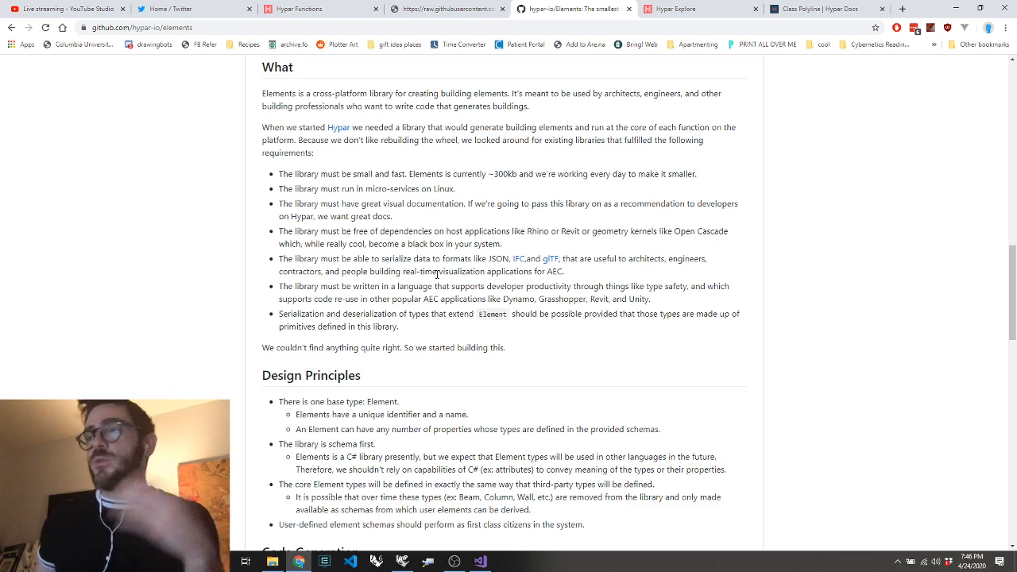
click(346, 9)
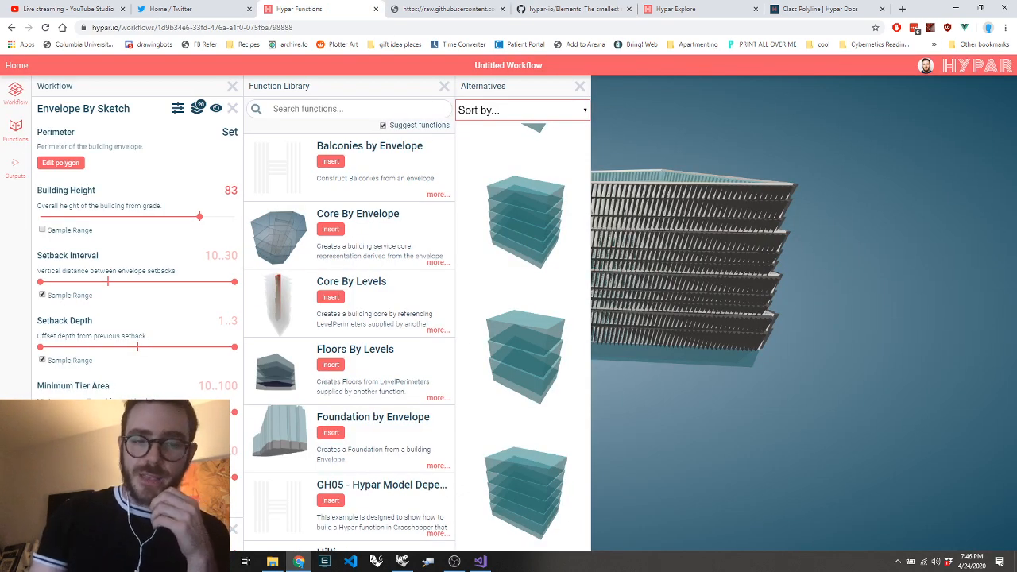
click(703, 10)
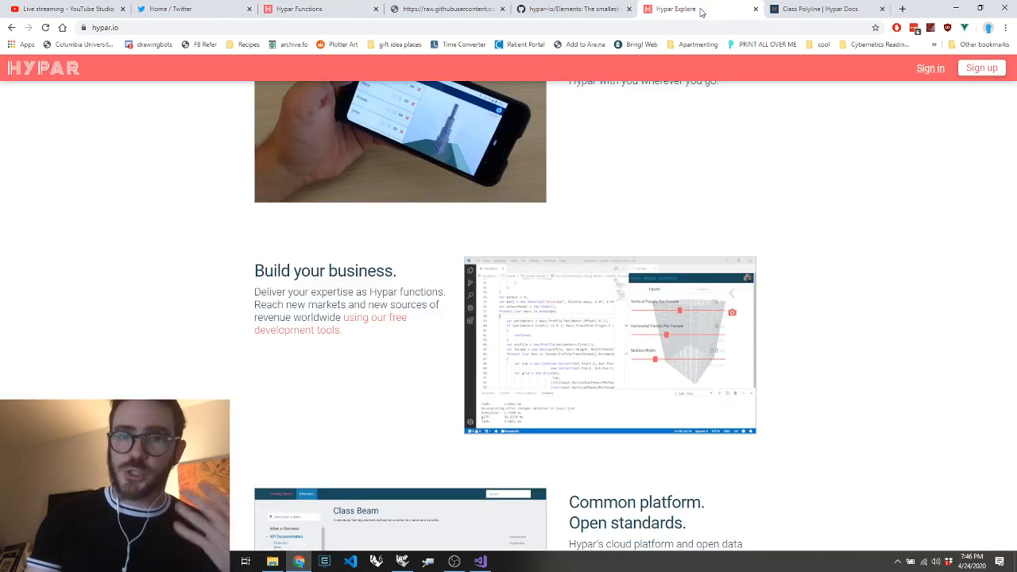
click(791, 9)
click(571, 9)
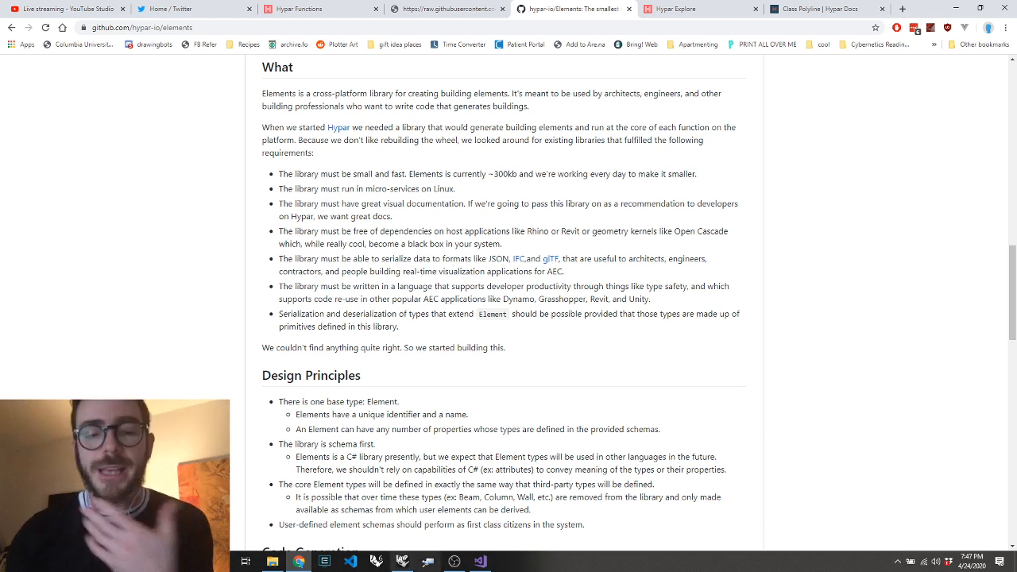
Switch to Grasshopper and look over the Psychedelic Cuboid definition, including its Setup and Input components
key(alt+Tab)
scroll(799, 256, down, 10)
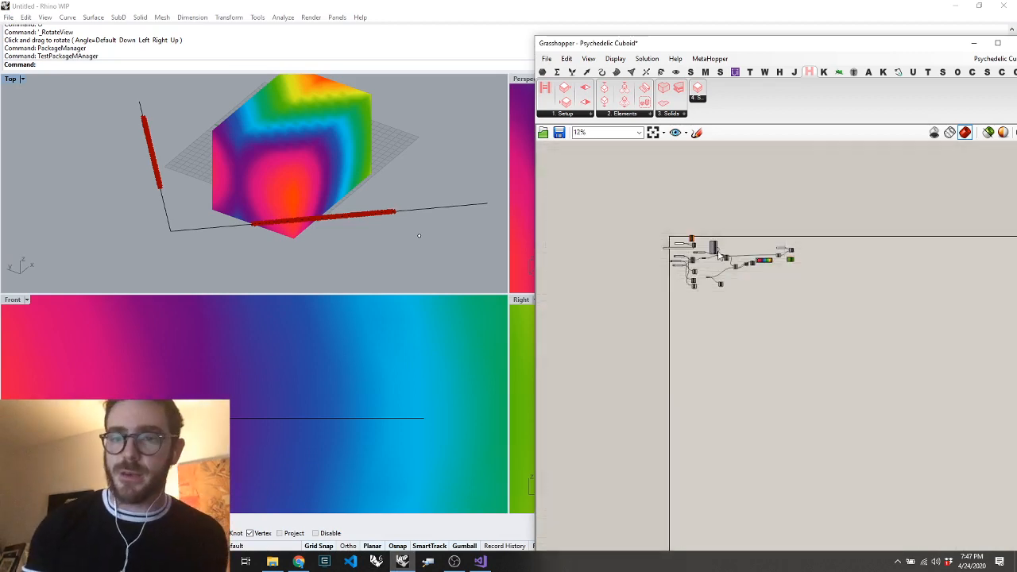
scroll(683, 255, up, 8)
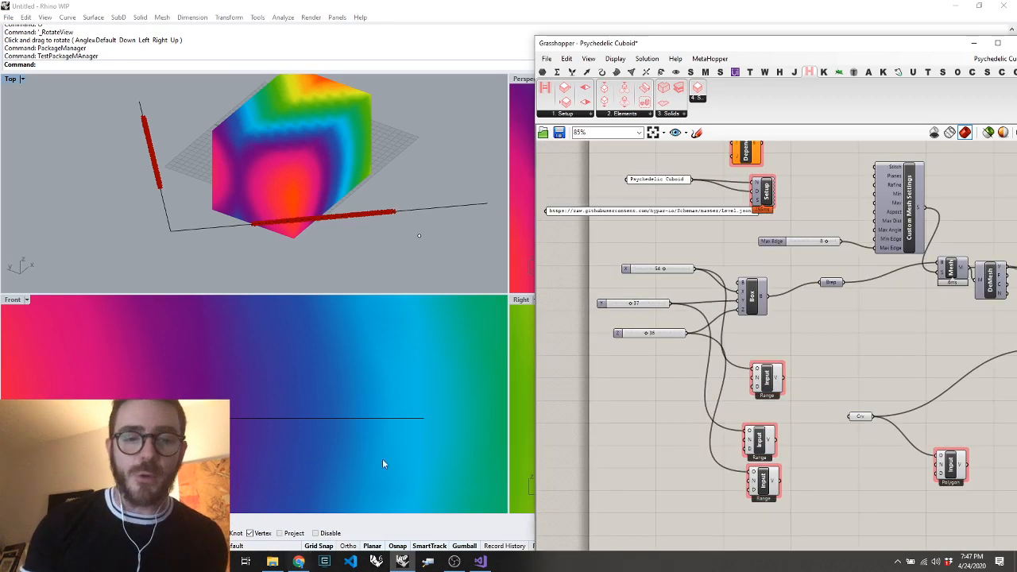
Return to the Hypar workflow in the browser and copy model.json from the downloaded elements zip to the Desktop
key(alt+Tab)
click(312, 11)
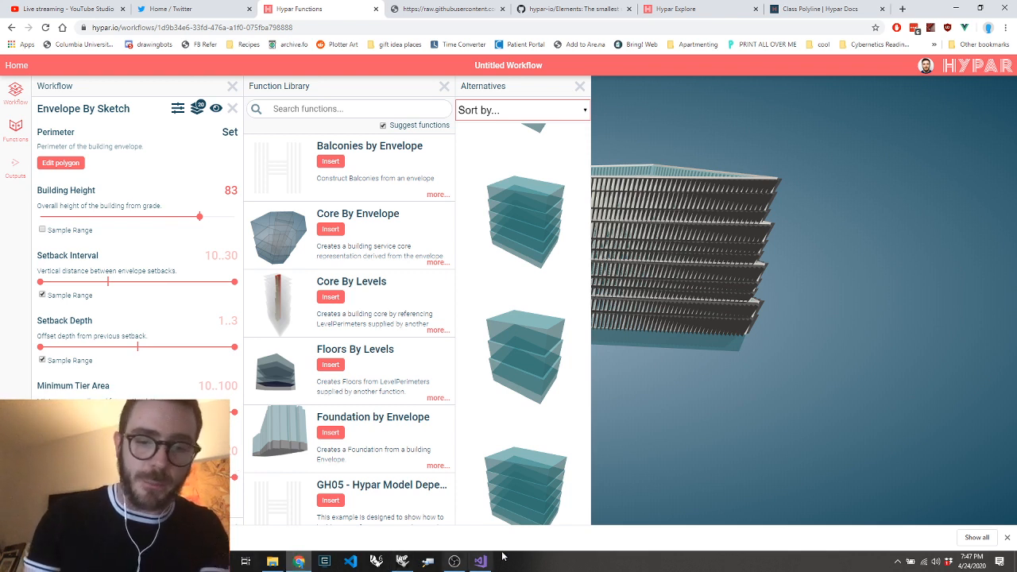
mouse_move(409, 568)
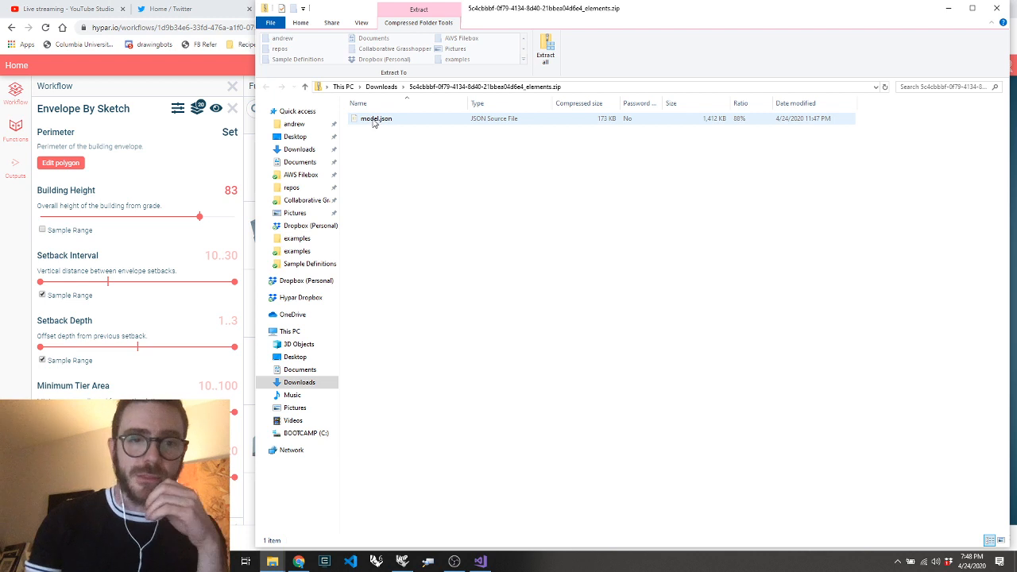
drag(372, 121, 295, 137)
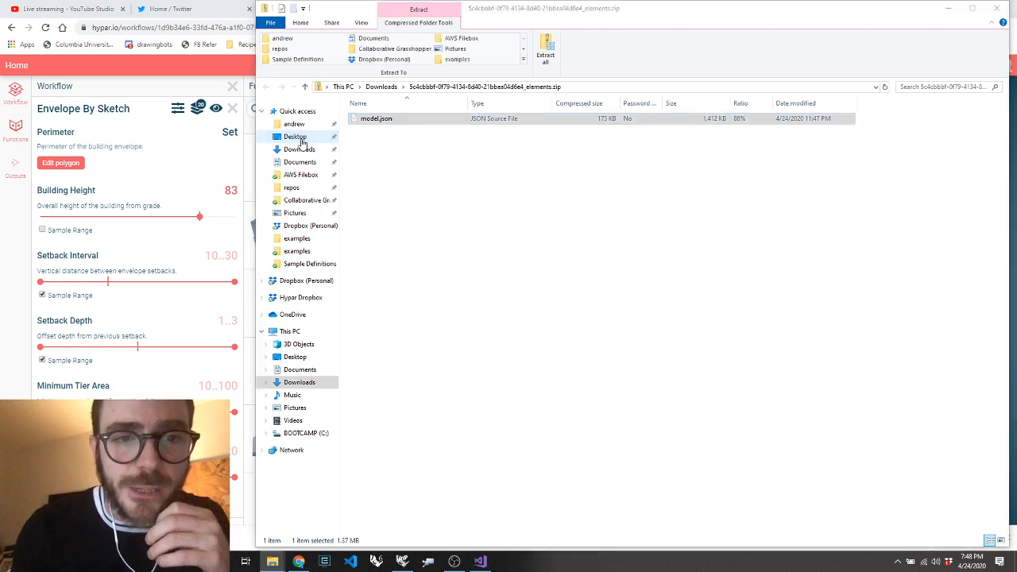
click(230, 196)
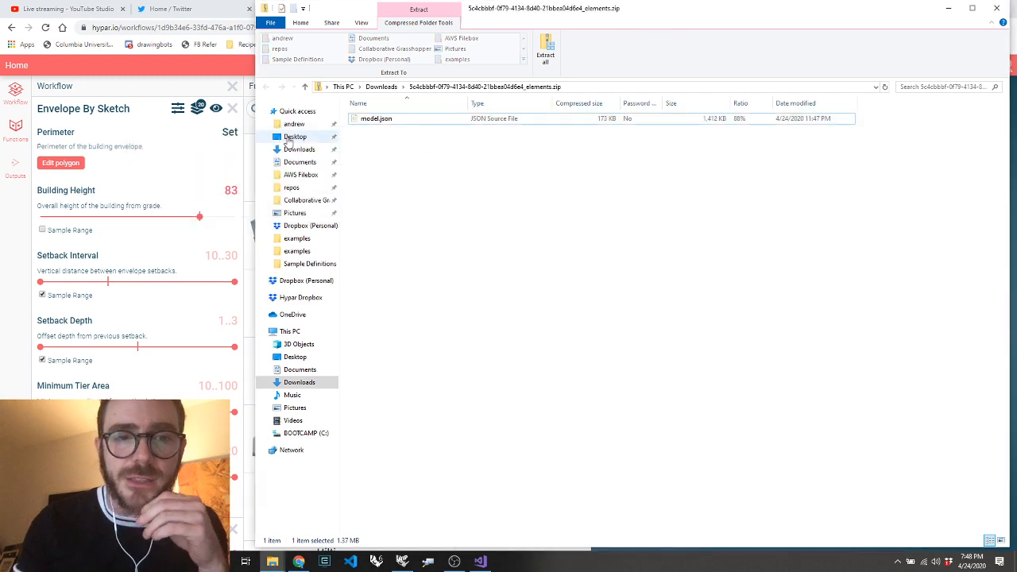
Open the Desktop folder and copy the file path of model.json
click(295, 137)
click(387, 118)
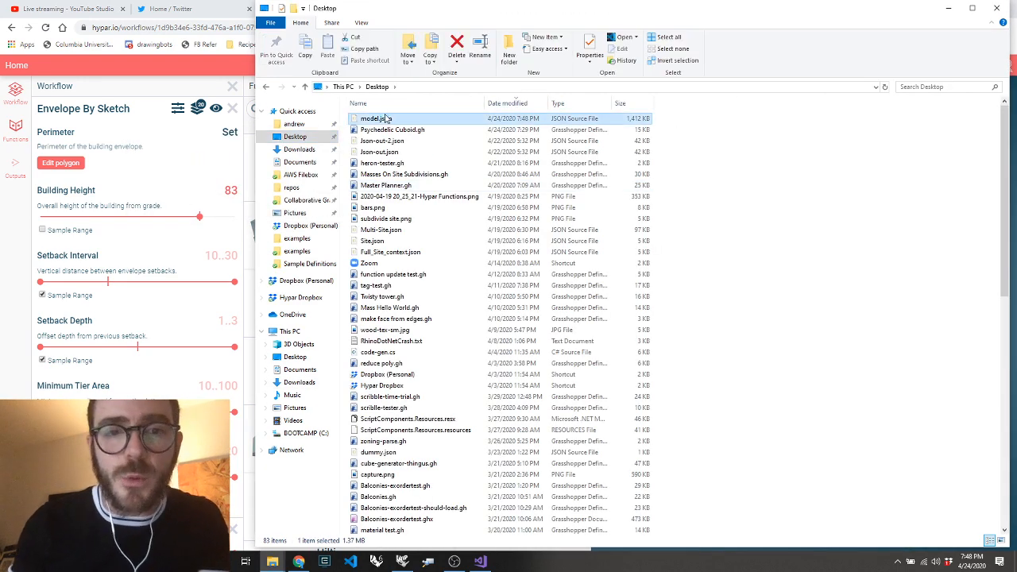
right_click(383, 117)
click(446, 275)
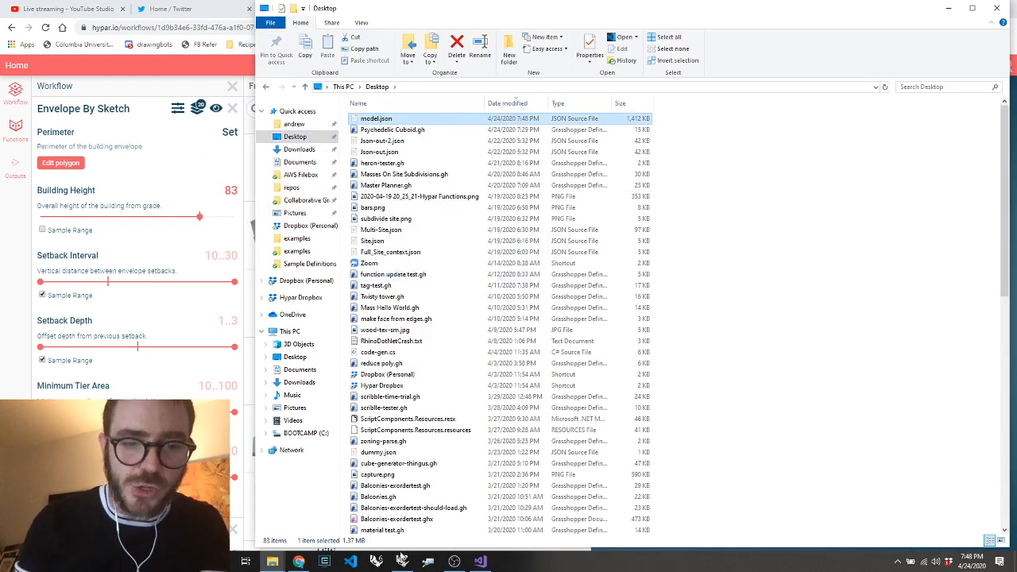
Create a new Grasshopper definition and add a panel containing the copied path of model.json
click(402, 562)
key(ctrl+n)
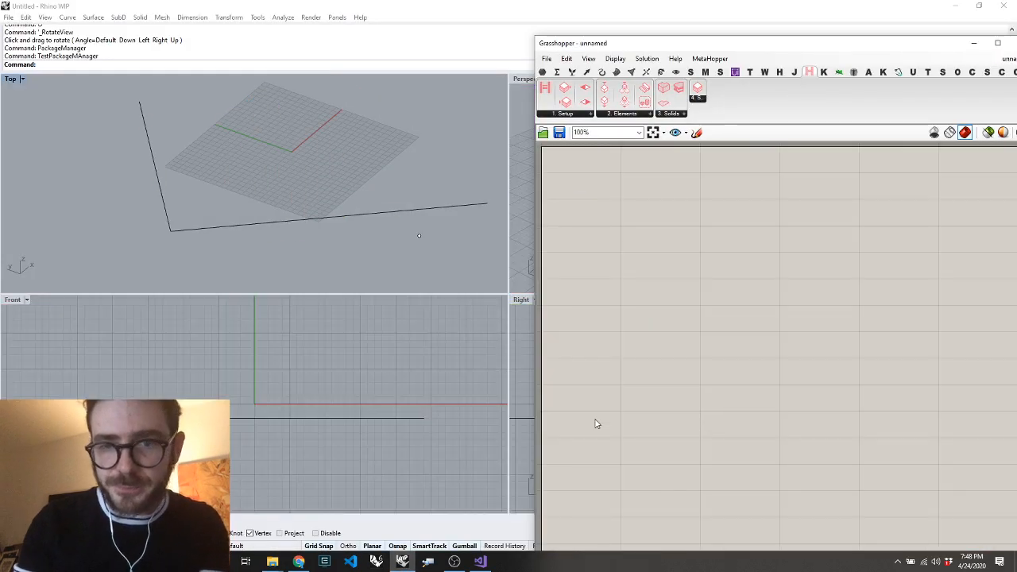
double_click(641, 317)
text(")
key(ctrl+v)
key(Return)
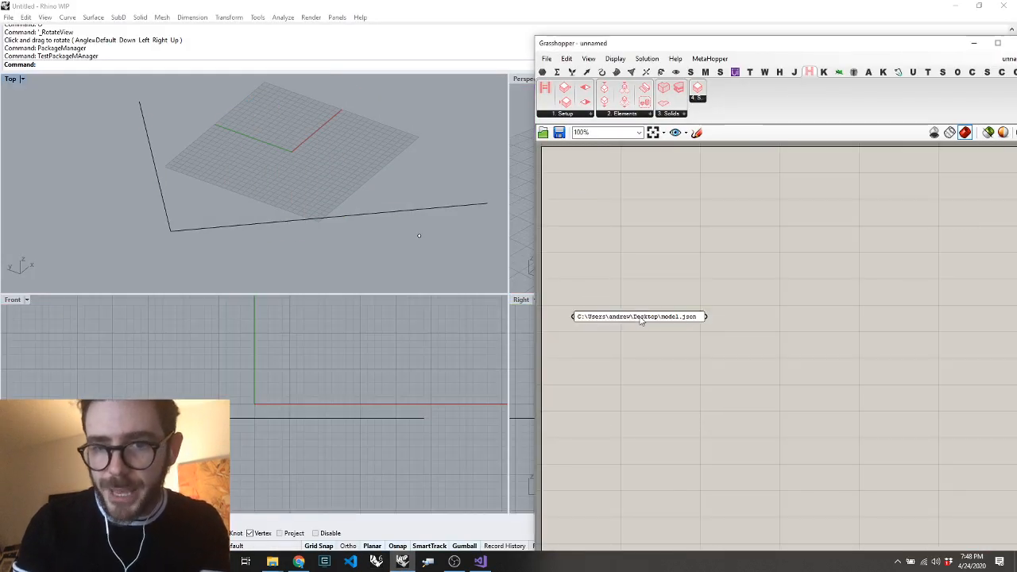
Add a Model Dependency component and connect the model.json path panel to its lowest input
double_click(749, 304)
text(depe)
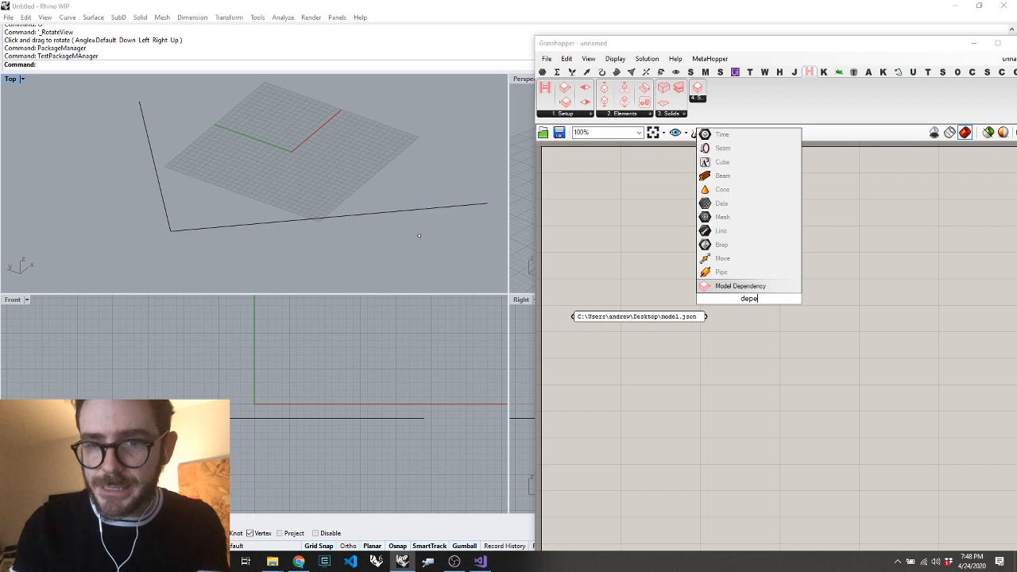
key(Return)
drag(731, 315, 707, 317)
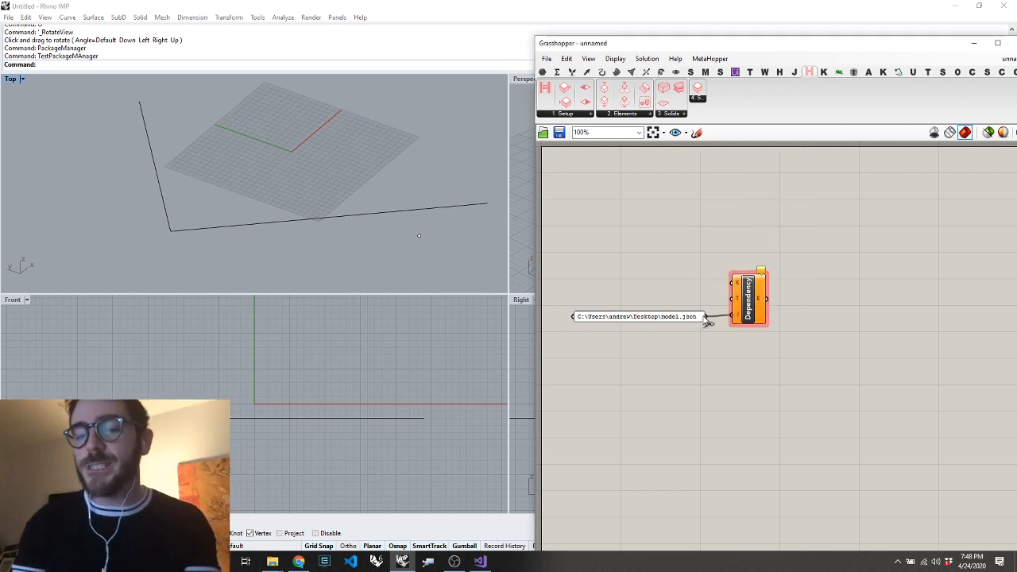
Add a panel reading "Envelope" and connect it to the K input of the Dependency component
double_click(686, 261)
text(")
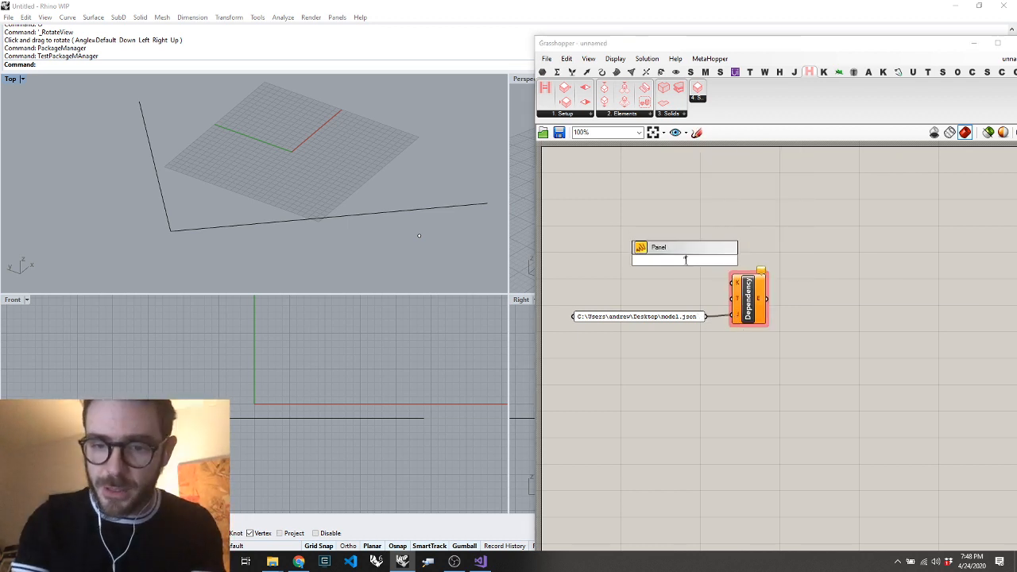
text(Envelop)
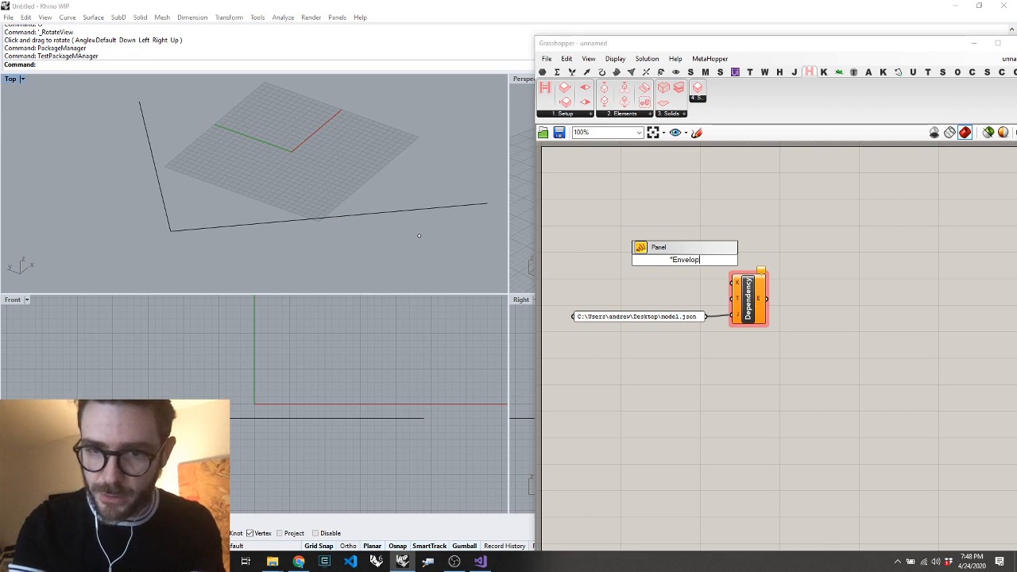
text(e)
key(Return)
drag(706, 262, 734, 283)
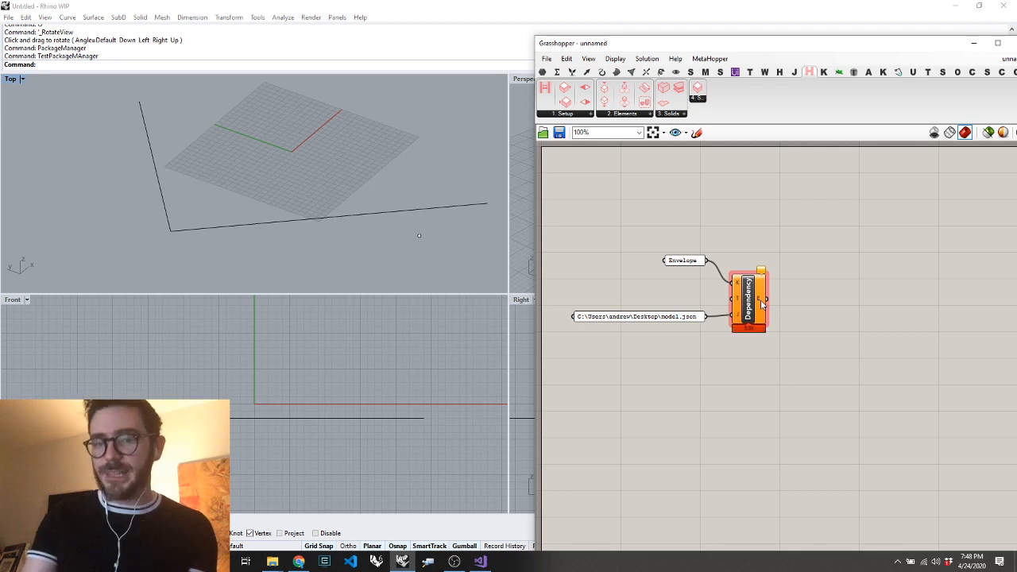
mouse_move(762, 300)
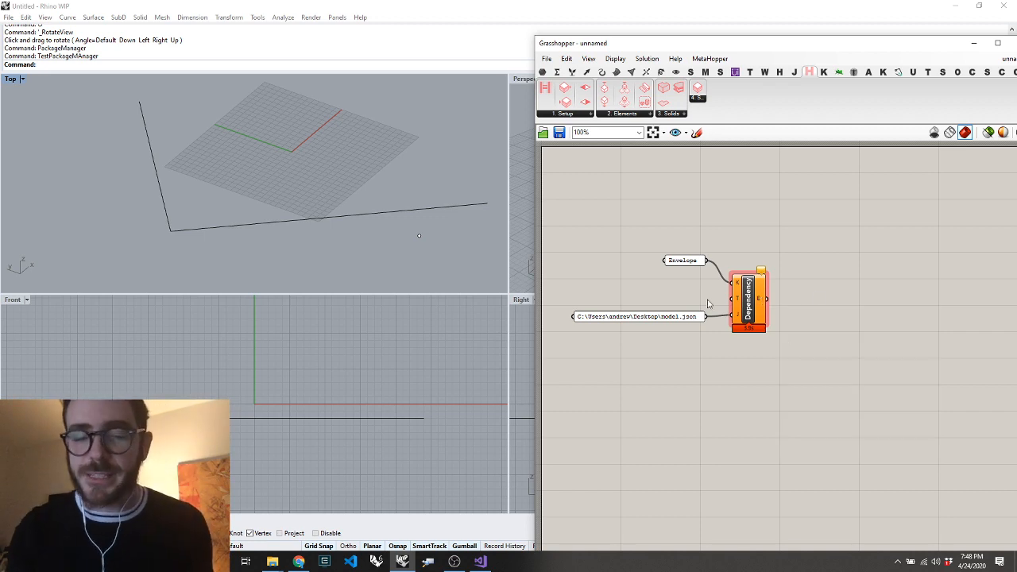
In the browser, change the raw schema URL from Level to Envelope.json, load it and select its address for copying
key(alt+Tab)
key(alt+Tab)
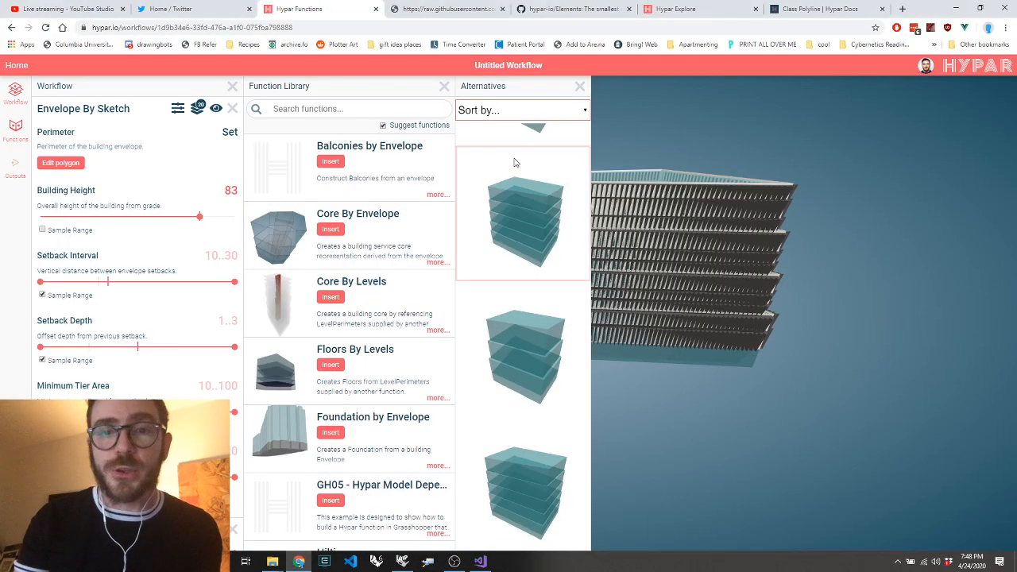
click(667, 8)
click(432, 9)
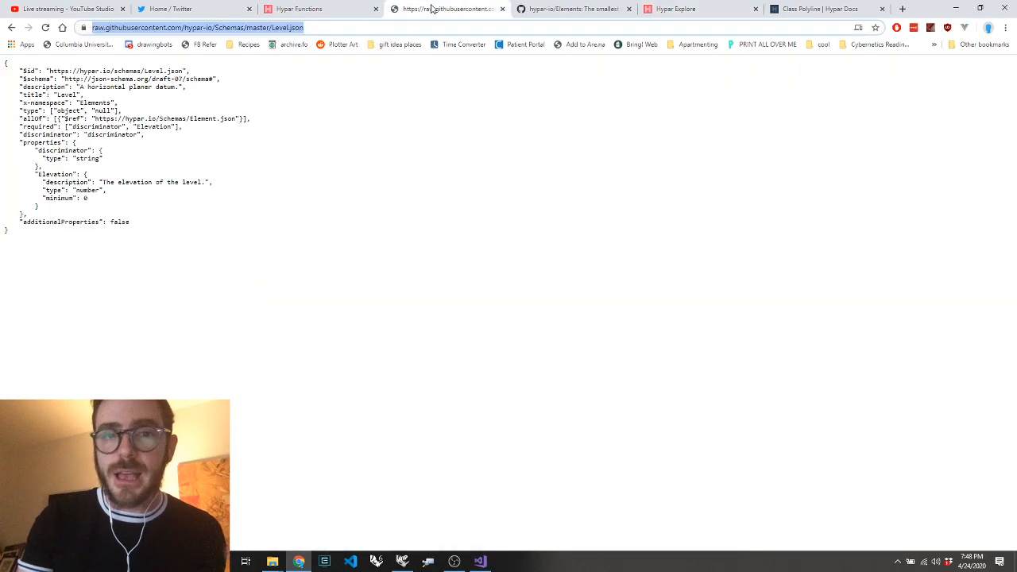
click(279, 29)
double_click(305, 28)
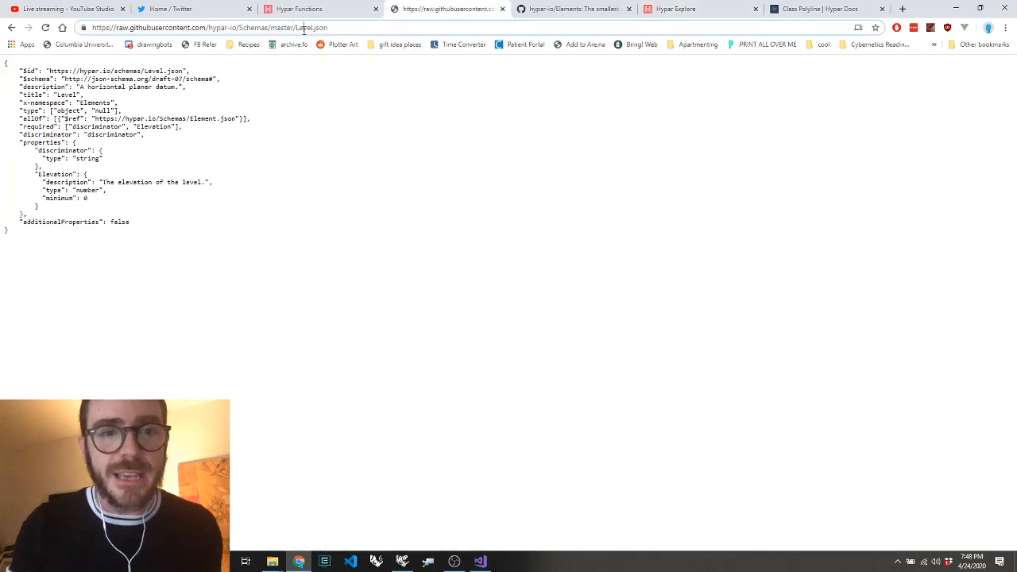
text(Envelope)
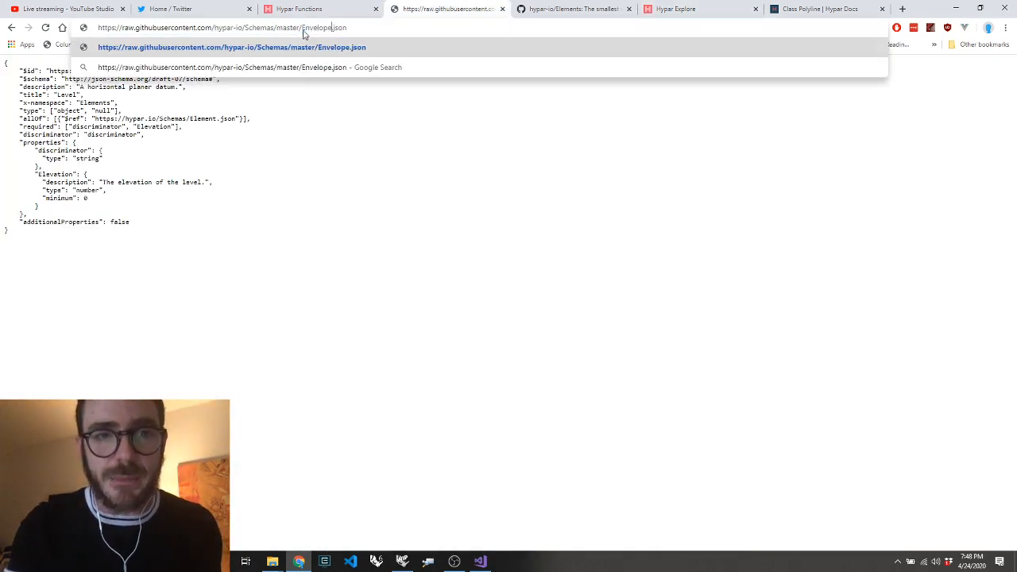
key(Return)
click(245, 28)
key(ctrl+c)
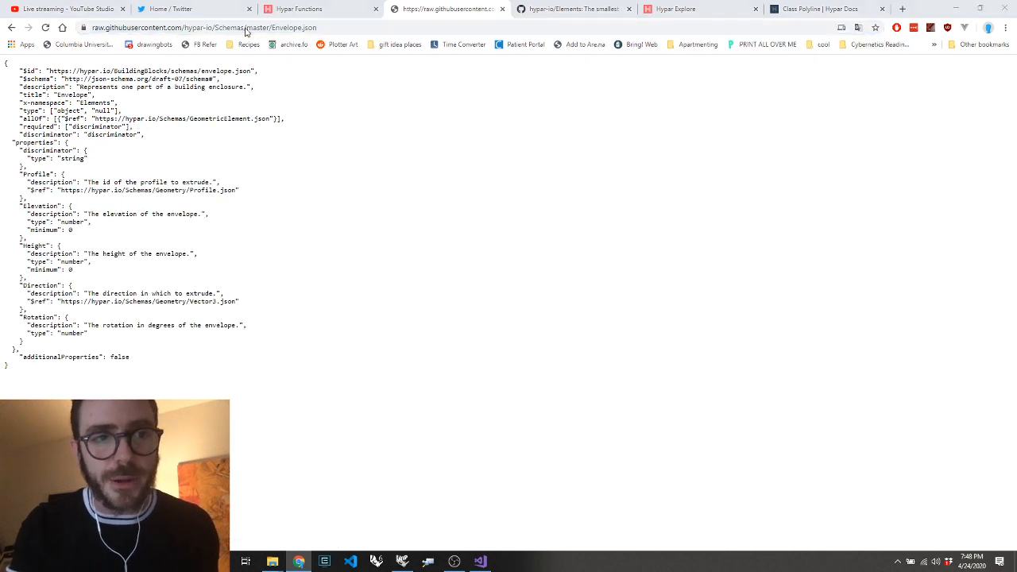
Return to Grasshopper and add a panel containing the copied Envelope.json schema URL above the Envelope panel
key(alt+Tab)
key(alt+Tab)
key(Tab)
click(620, 186)
key(ctrl+v)
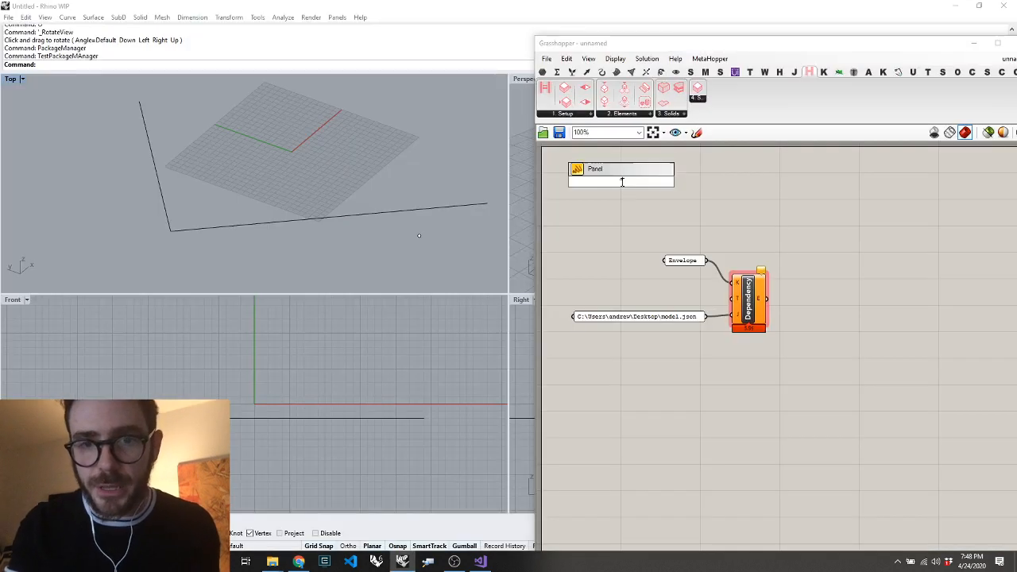
Add a Hypar Function Setup component and connect the Envelope.json URL panel to its S input
double_click(841, 173)
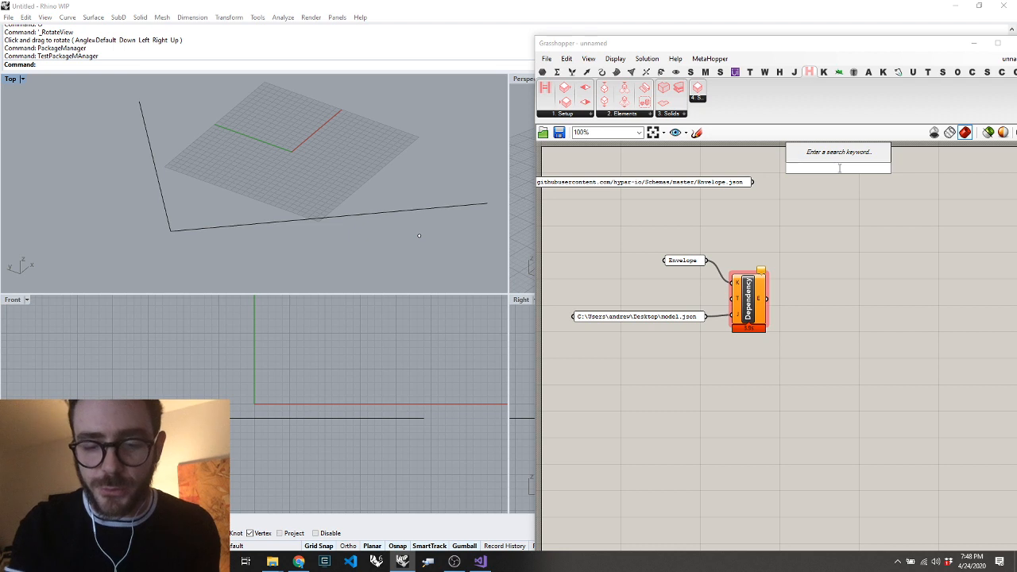
text(setu)
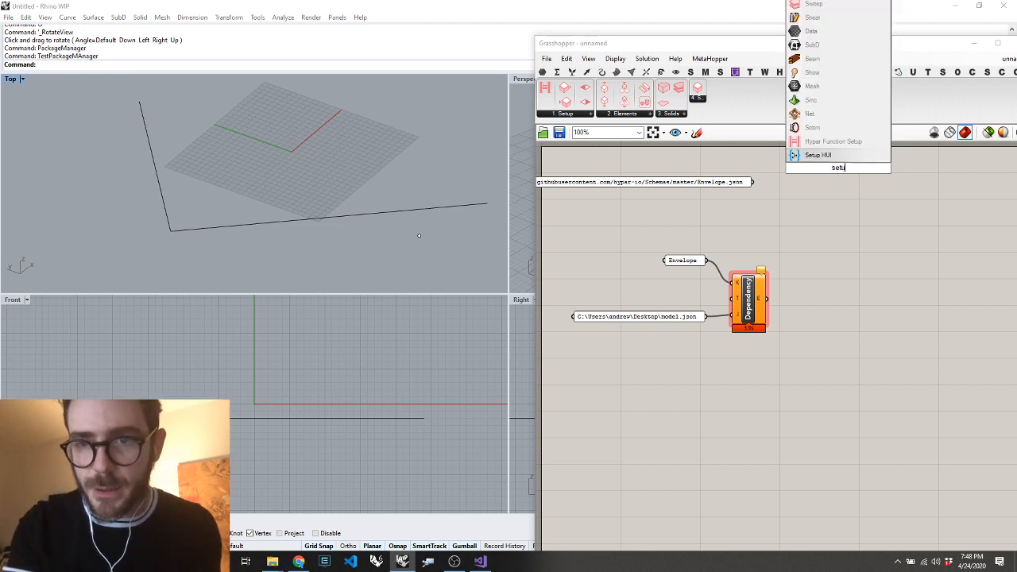
click(823, 142)
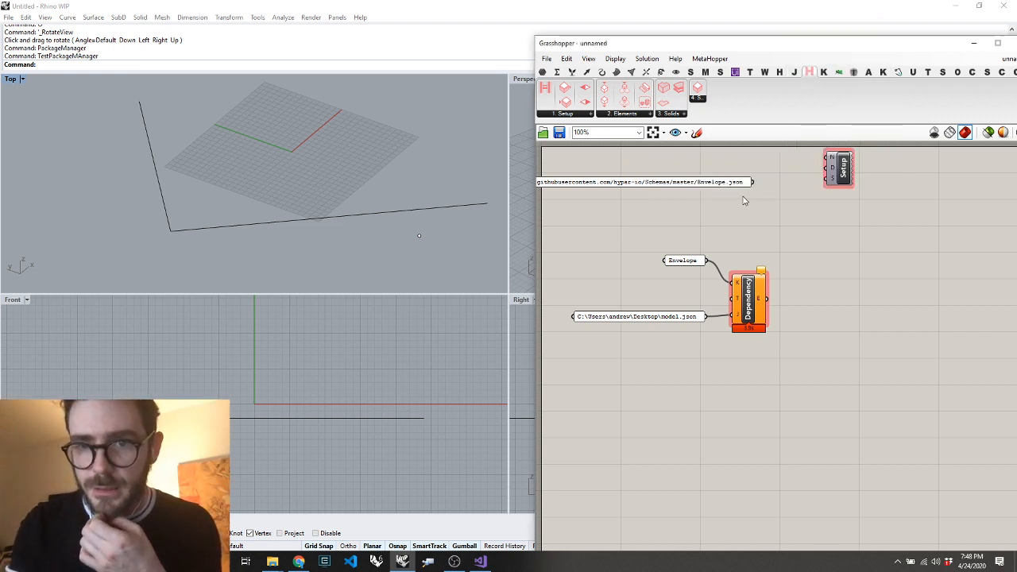
drag(752, 182, 828, 181)
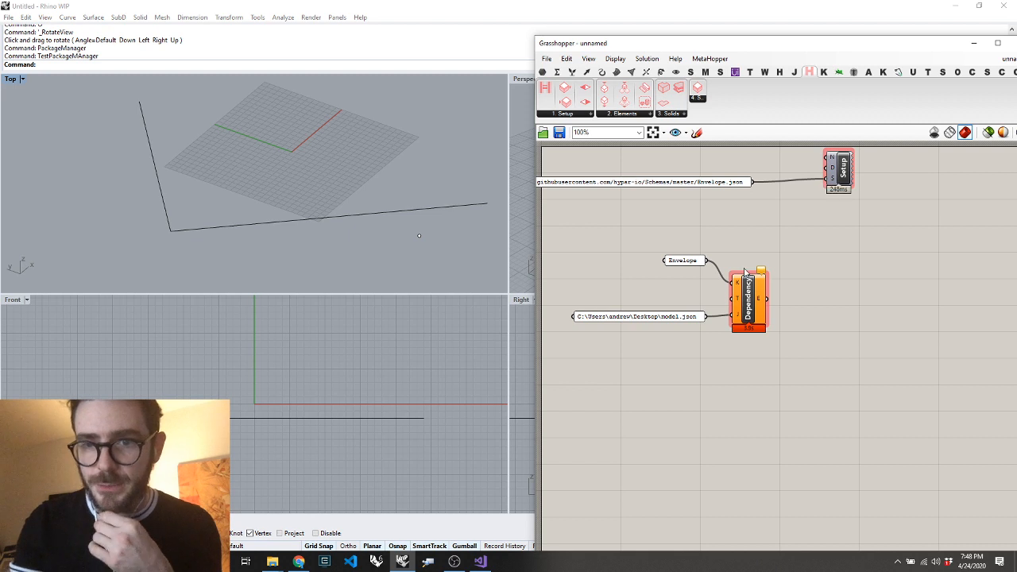
Connect the Envelope panel to the Dependency component's T input and feed its E output into a new Deconstruct Element component
mouse_move(744, 318)
right_click(767, 320)
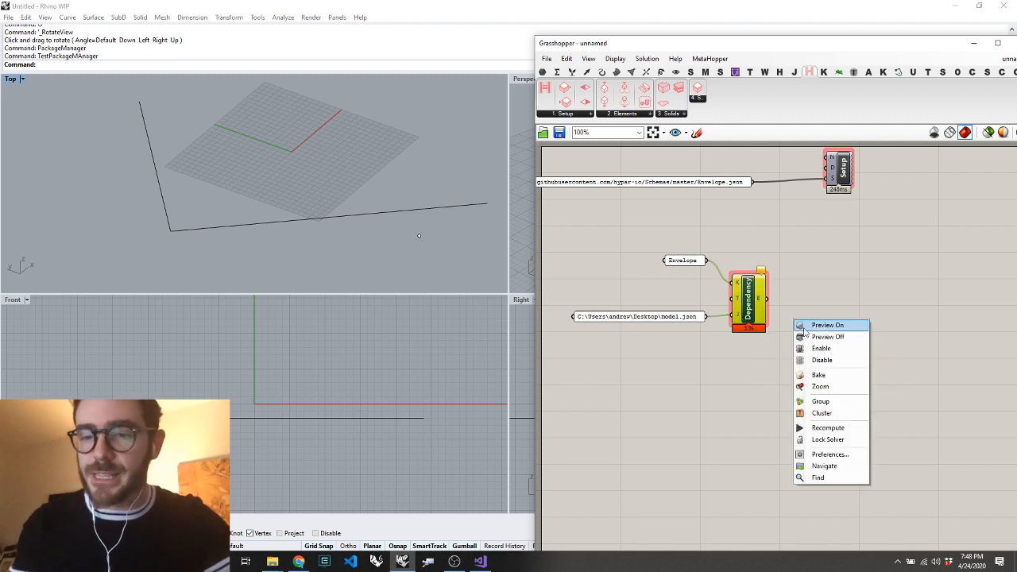
click(812, 353)
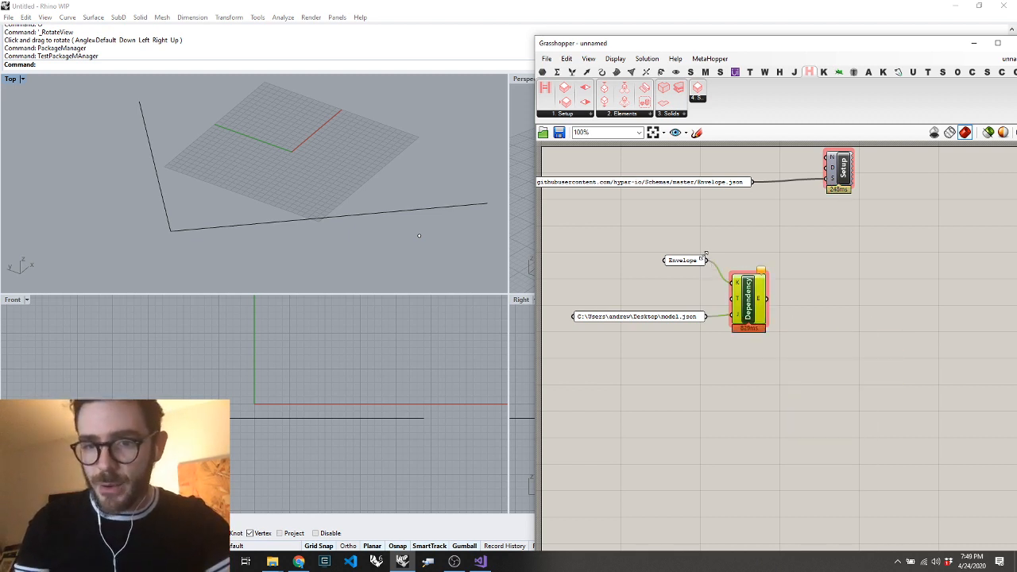
double_click(833, 315)
text(deel)
key(Return)
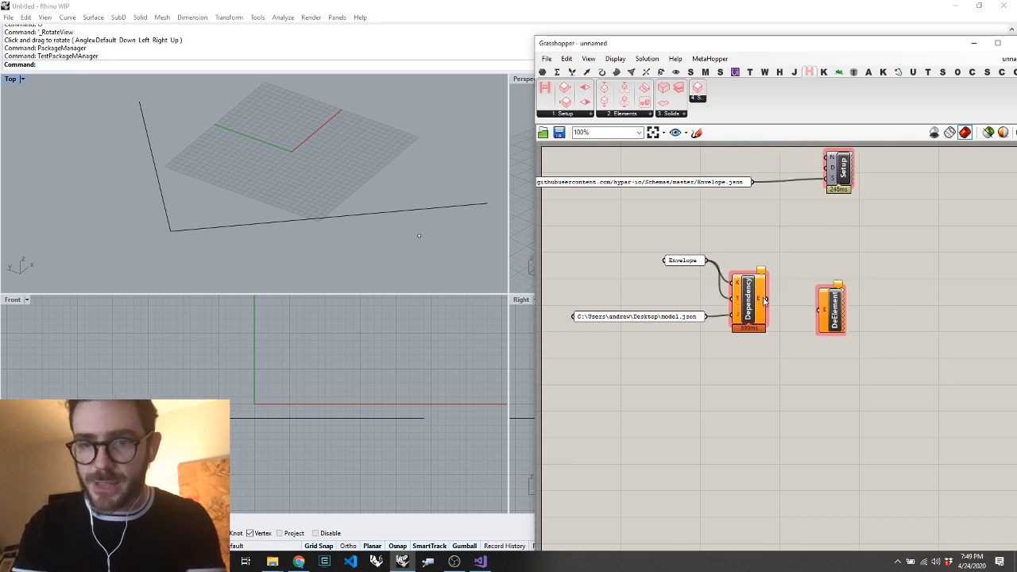
drag(765, 300, 820, 310)
Examine the previewed green envelope geometry in Rhino's Top viewport from a distance and close up
click(321, 135)
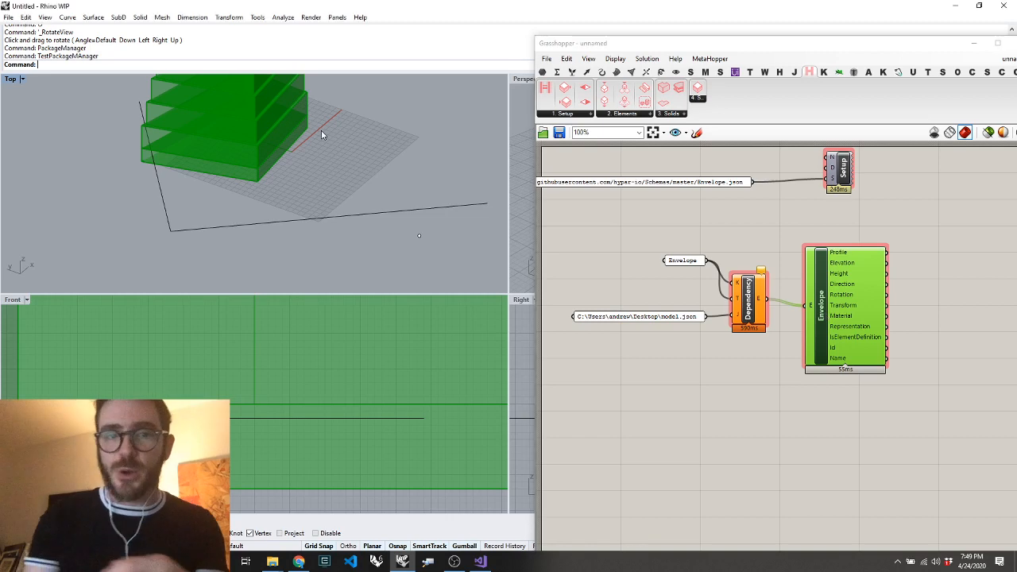
scroll(322, 133, down, 16)
scroll(313, 135, up, 8)
text(O)
key(Return)
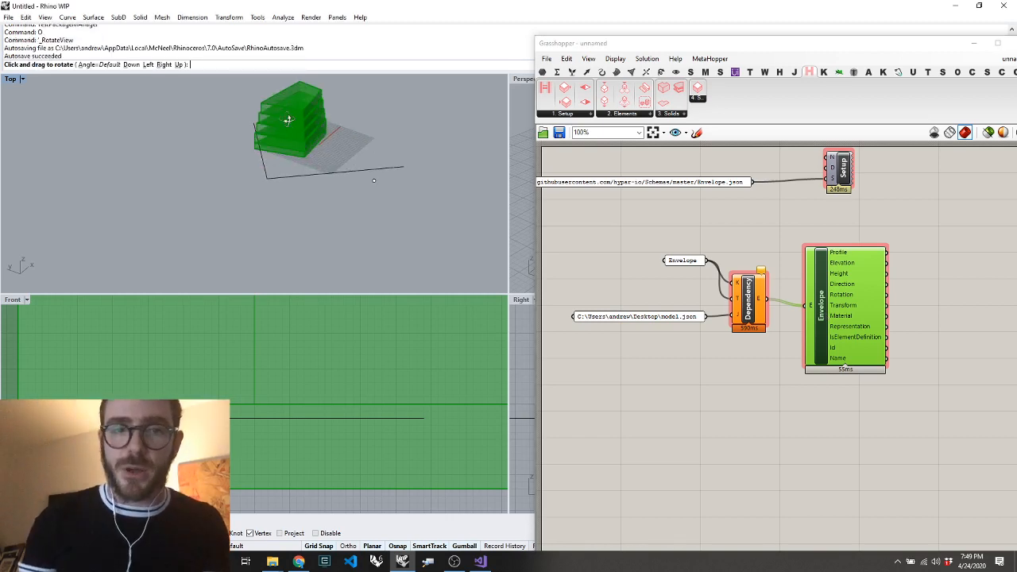
scroll(289, 120, up, 10)
drag(284, 176, 377, 164)
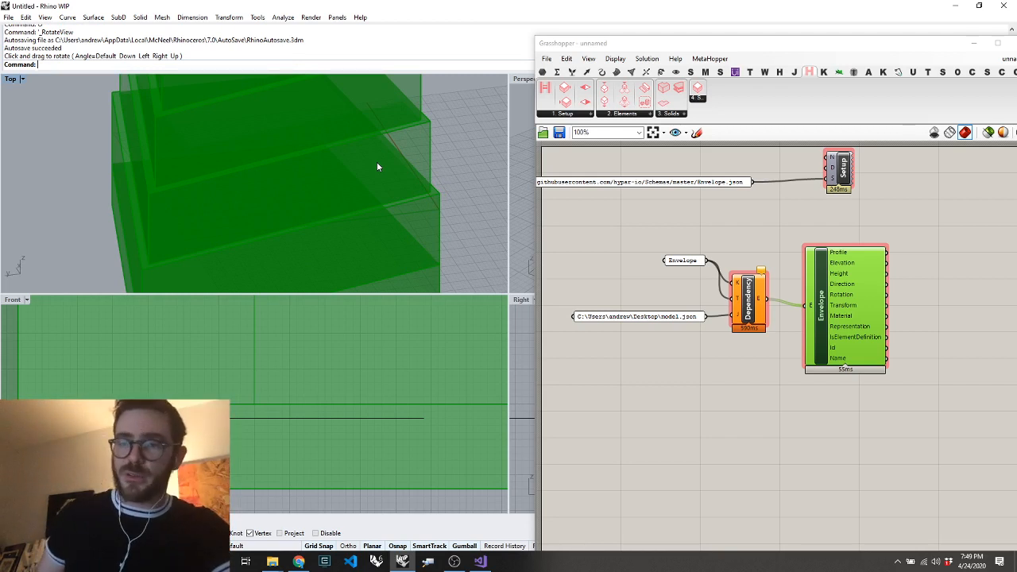
Move the two input panels, the Dependency and the Envelope component together down and to the left on the canvas
drag(918, 228, 612, 411)
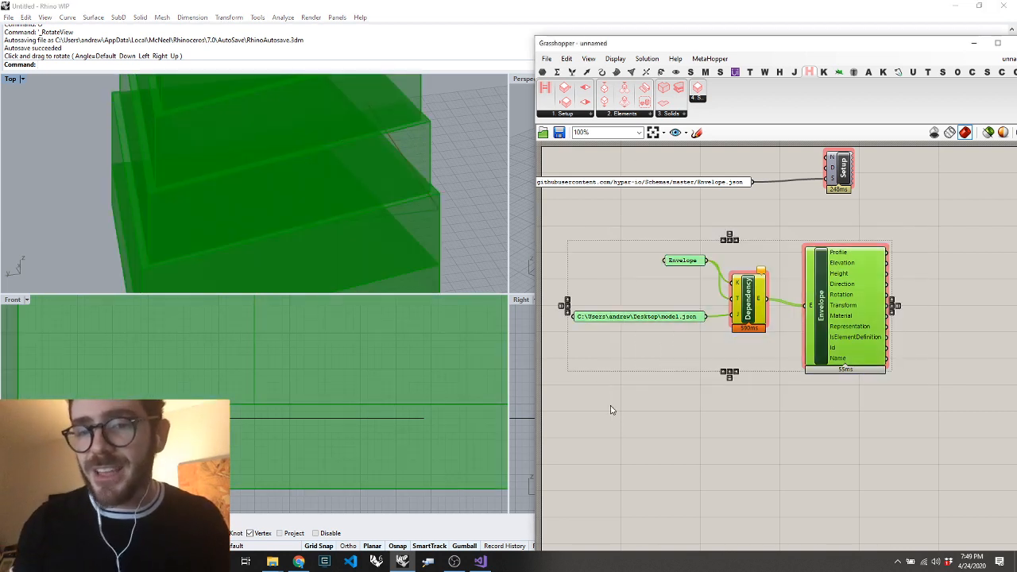
drag(871, 292, 807, 350)
click(945, 373)
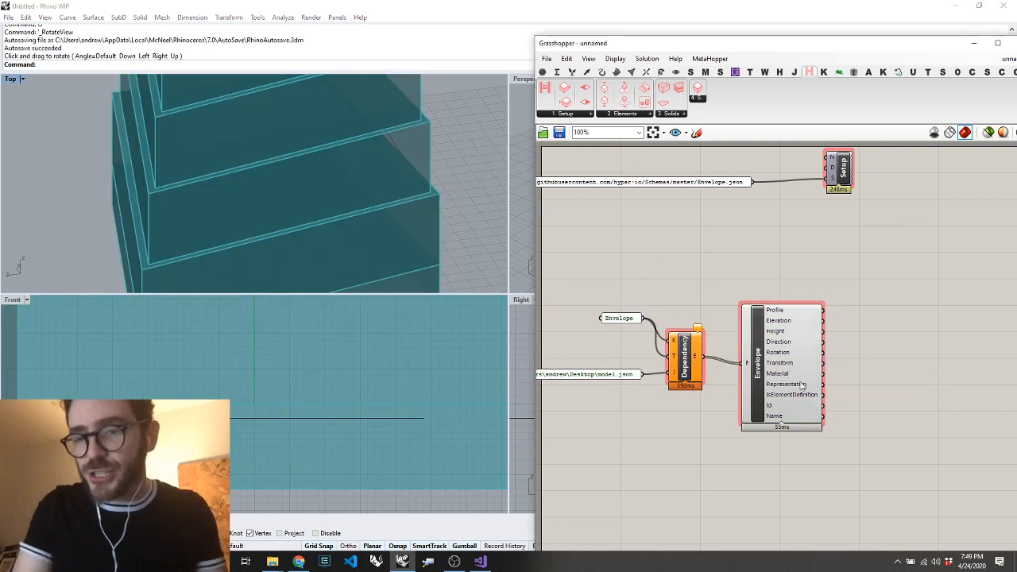
mouse_move(803, 385)
double_click(870, 375)
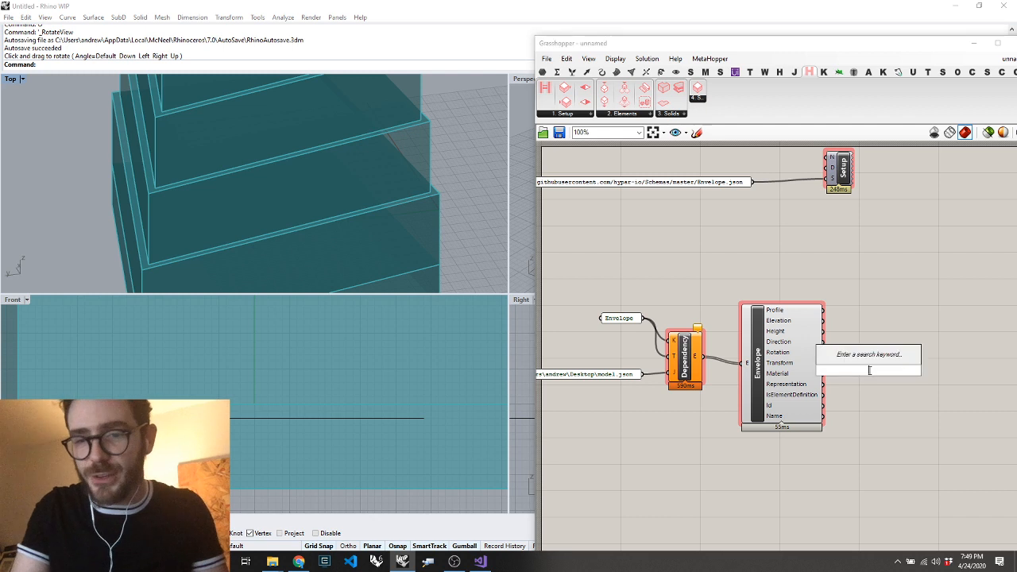
text(deb)
key(Return)
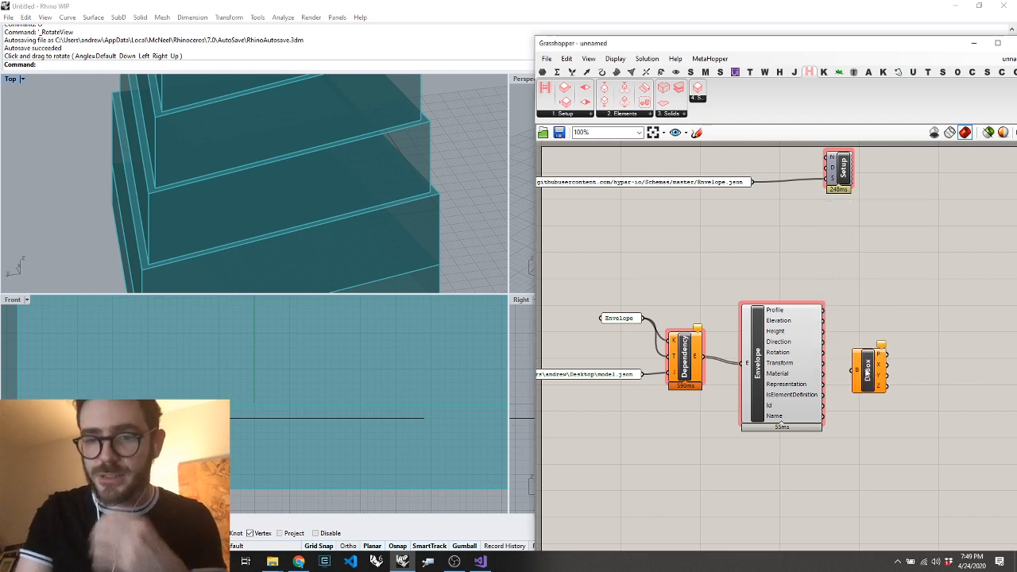
key(ctrl+z)
Add a Deconstruct Brep component and connect the Envelope component's Representation output to its B input
double_click(877, 369)
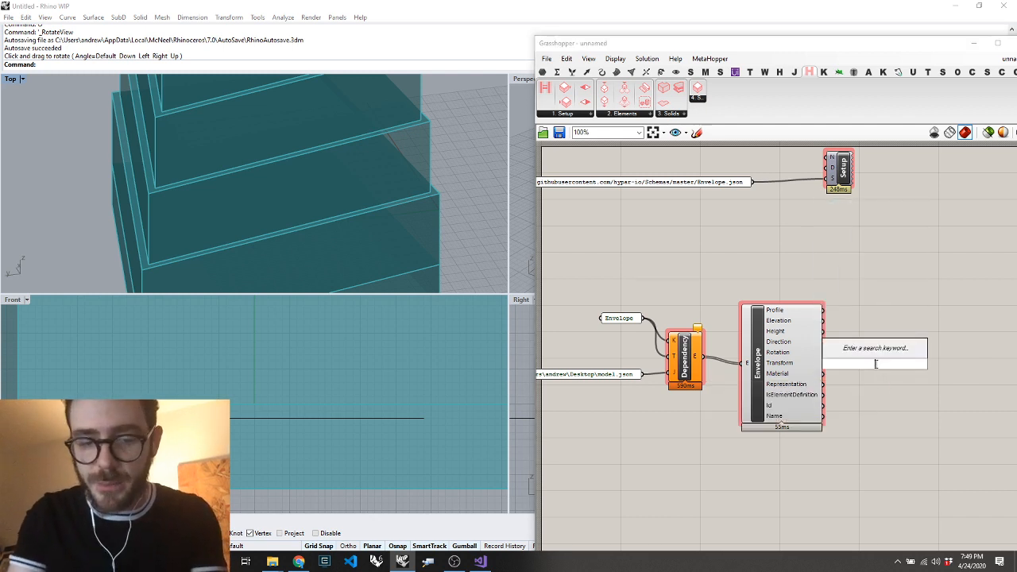
text(debrep)
key(Return)
drag(826, 385, 863, 364)
Add a Polygon Center component and connect Deconstruct Brep's F output to its P input
double_click(930, 342)
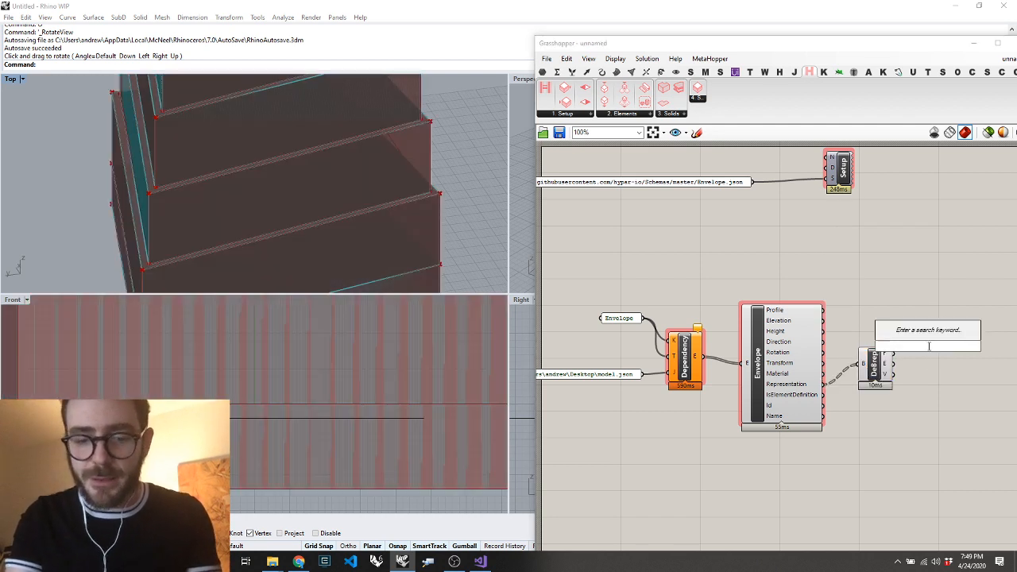
text(pcen)
key(Return)
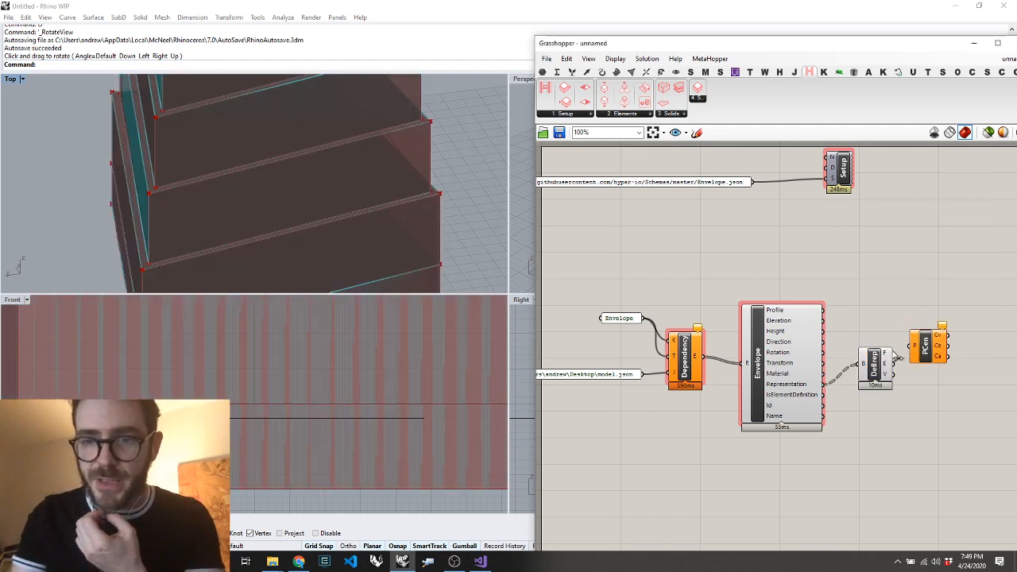
drag(895, 357, 915, 344)
Add a Mesh Sphere component, place it beyond Polygon Center and connect the Cv output to its B input
double_click(955, 310)
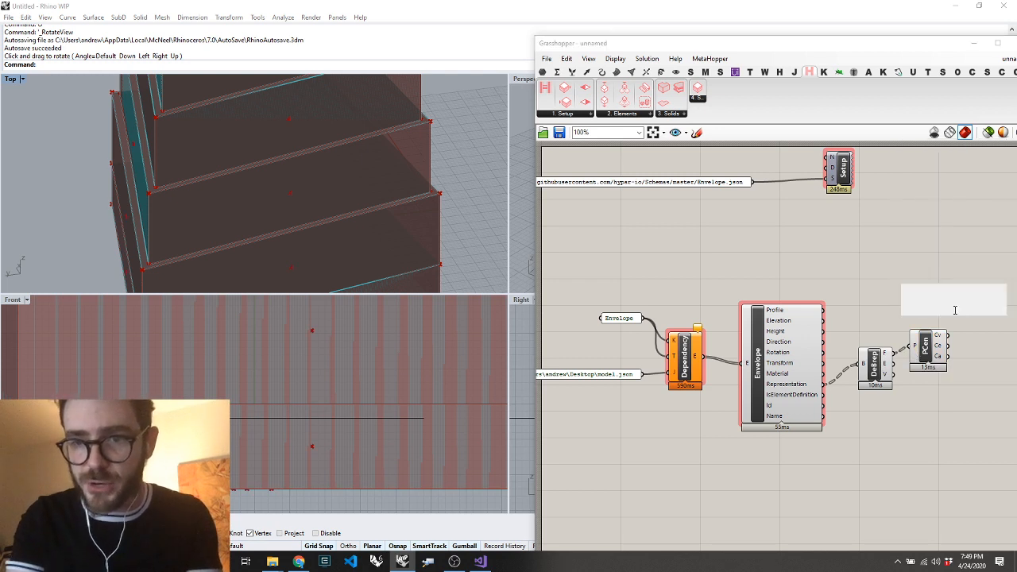
text(mesh sphere)
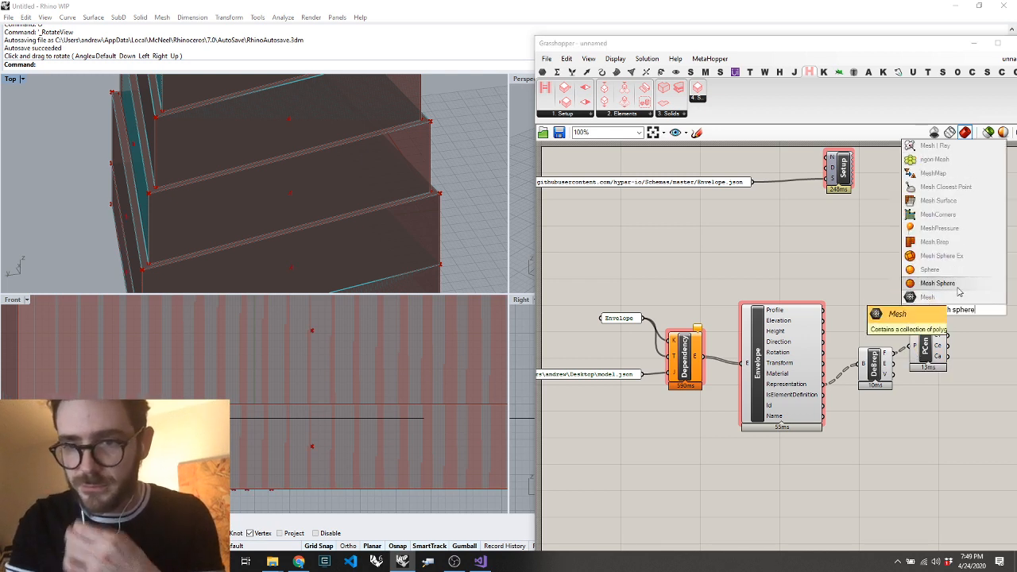
click(956, 284)
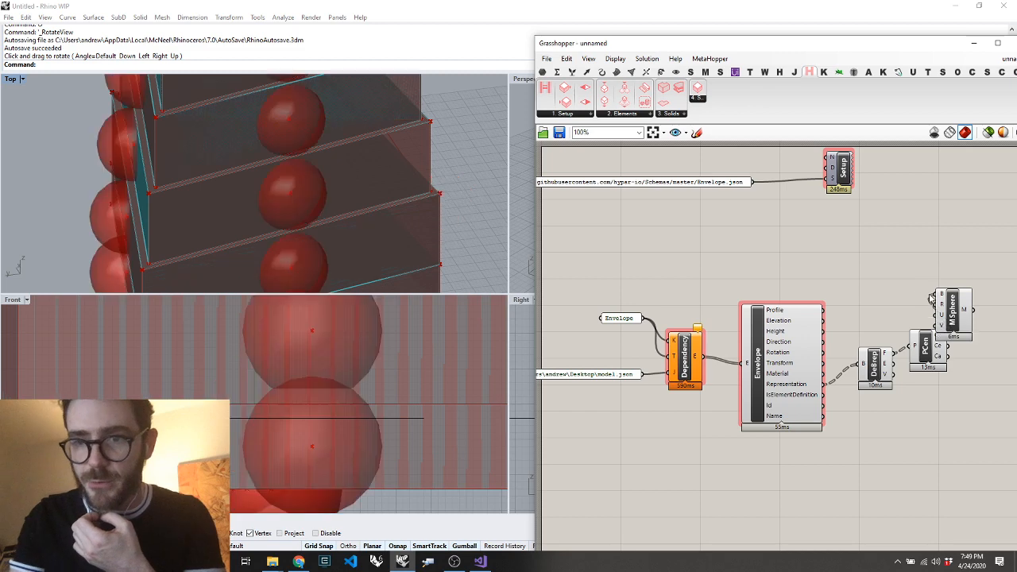
drag(948, 302, 1000, 302)
Add a Hypar Model Output component and connect the Mesh Sphere's M output to its elements input
scroll(878, 304, down, 6)
scroll(964, 308, up, 7)
double_click(911, 316)
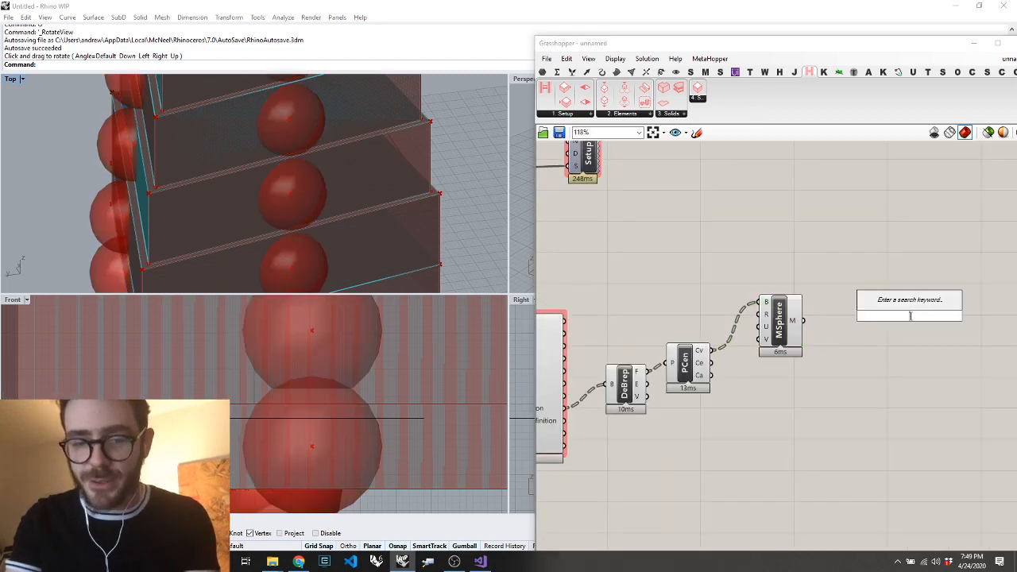
text(model output)
key(Return)
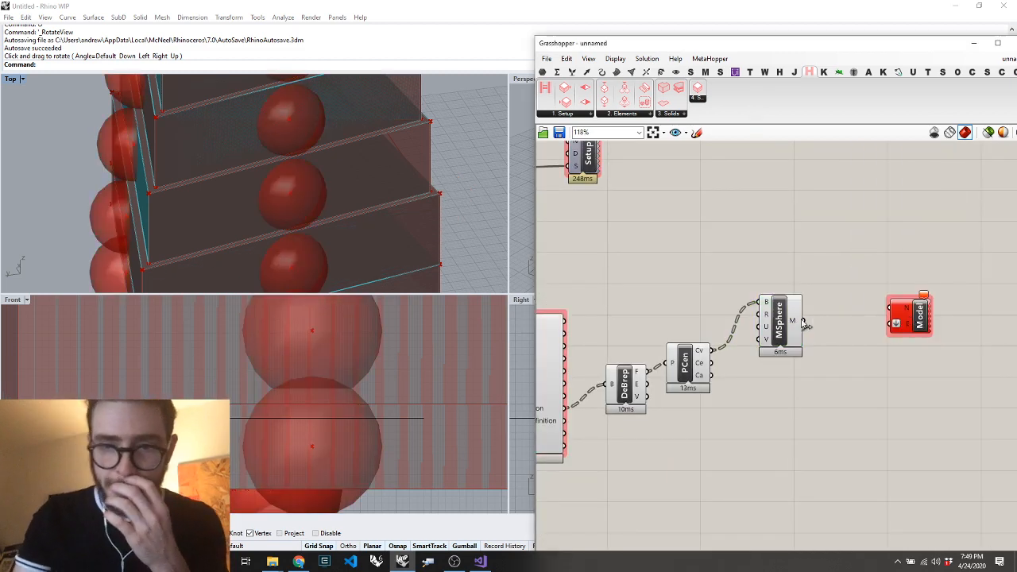
drag(804, 321, 891, 324)
Add a panel reading "Spheres" and connect it to the Model Output component's N input
double_click(855, 281)
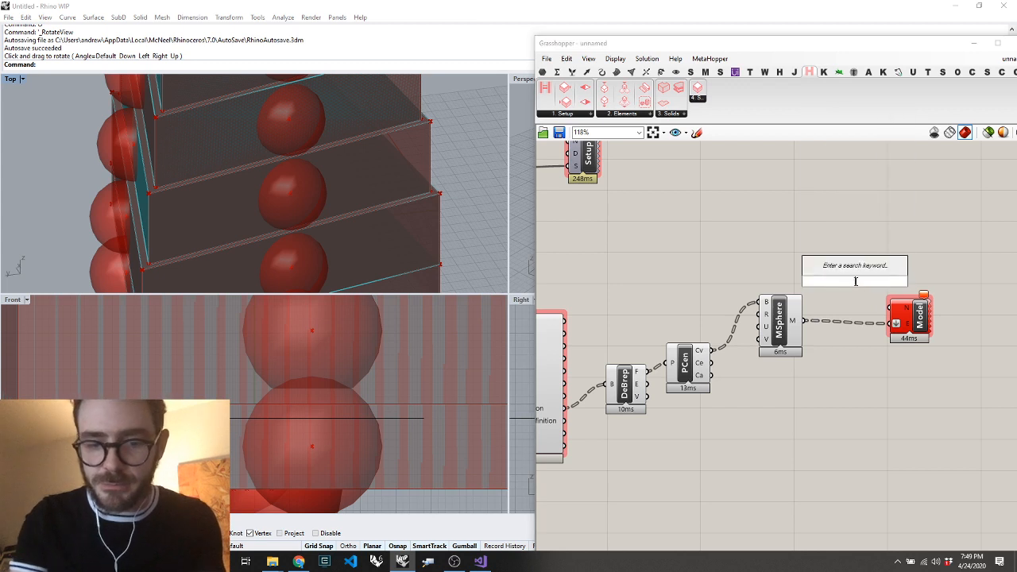
text("Spheres)
key(Return)
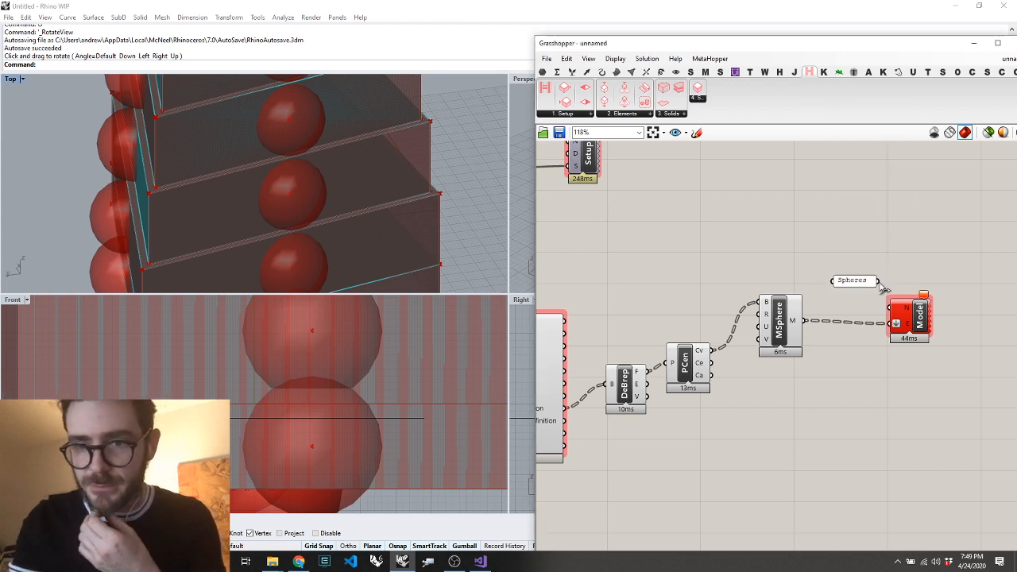
Add a panel reading "Envelope Spheres" and connect it to the N and D inputs of the Function Setup component
scroll(874, 288, down, 5)
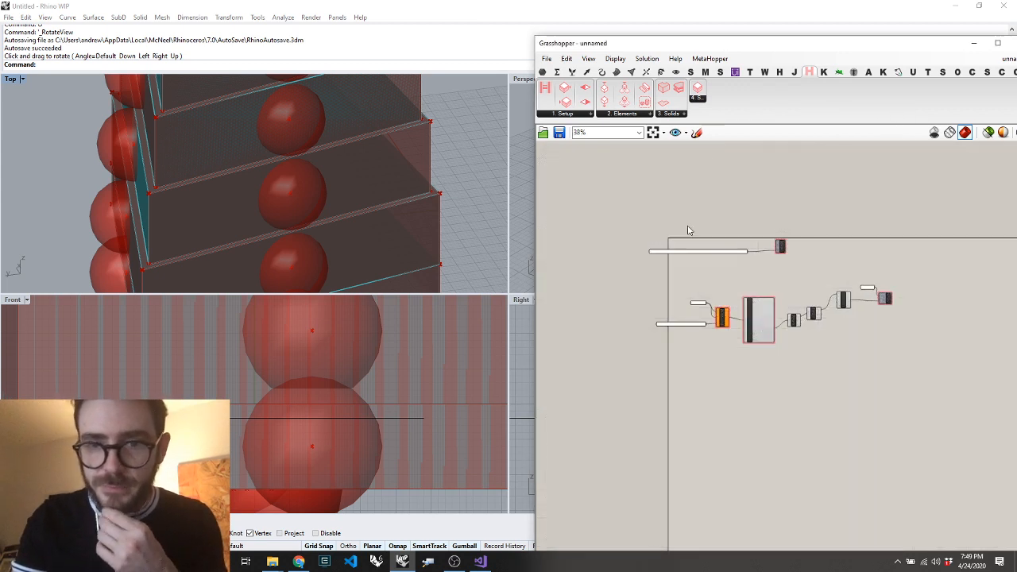
scroll(690, 230, up, 3)
scroll(827, 305, up, 4)
double_click(781, 207)
text(")
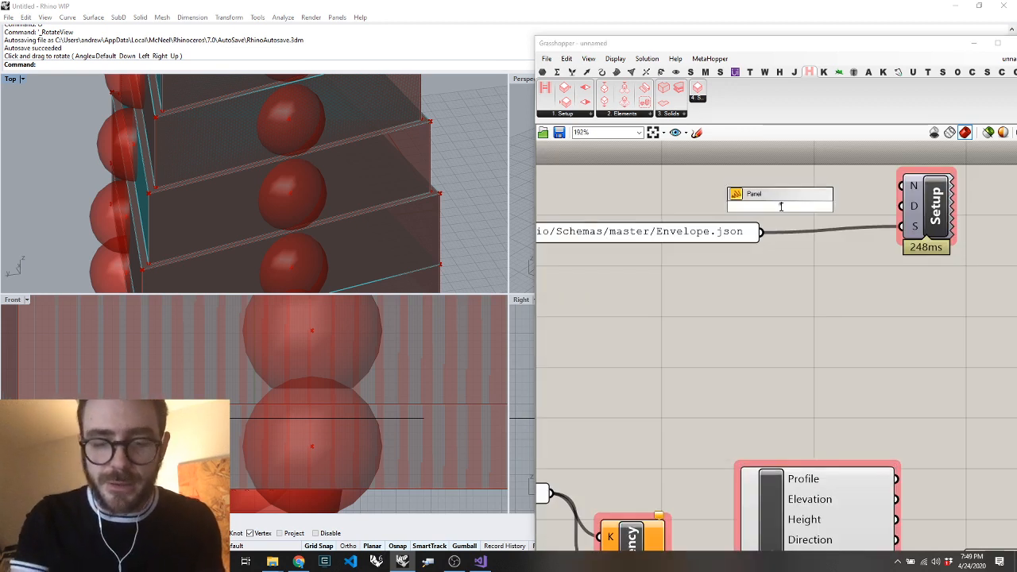
text(Envelope Spheres)
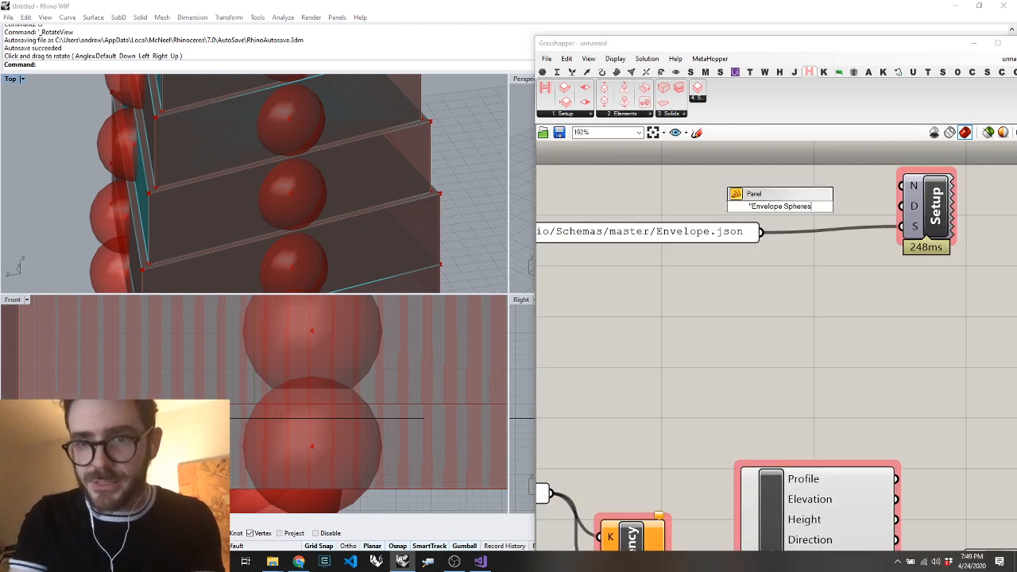
key(Return)
drag(904, 186, 848, 206)
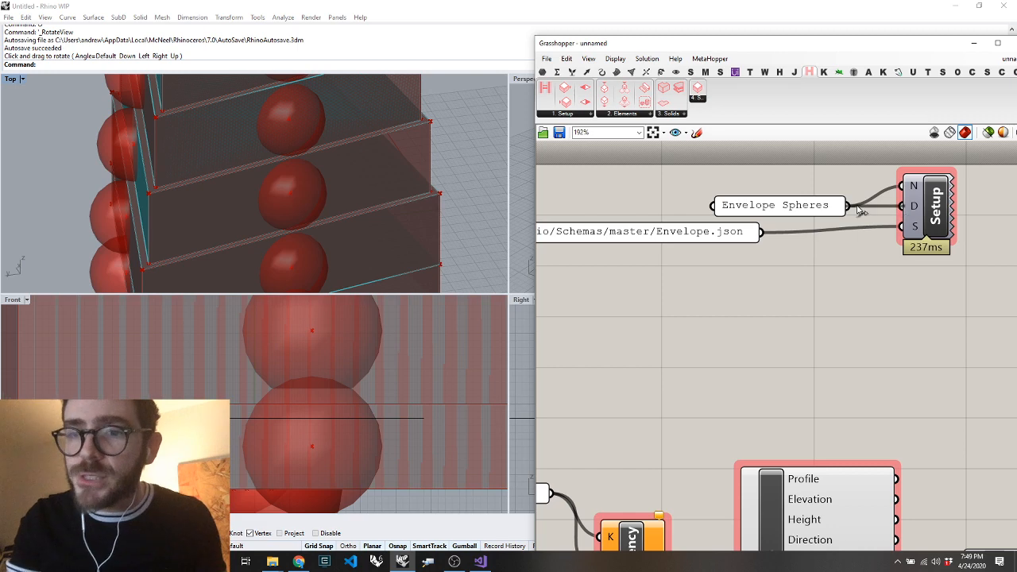
Save the Grasshopper definition to the Desktop as "Envelope SPheres"
key(ctrl+s)
text(En)
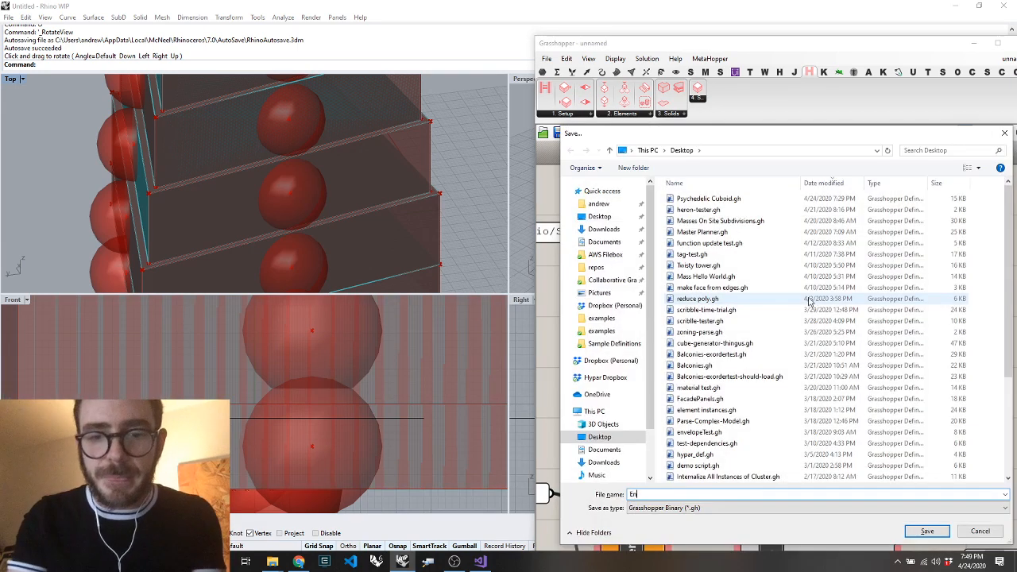
text(vel)
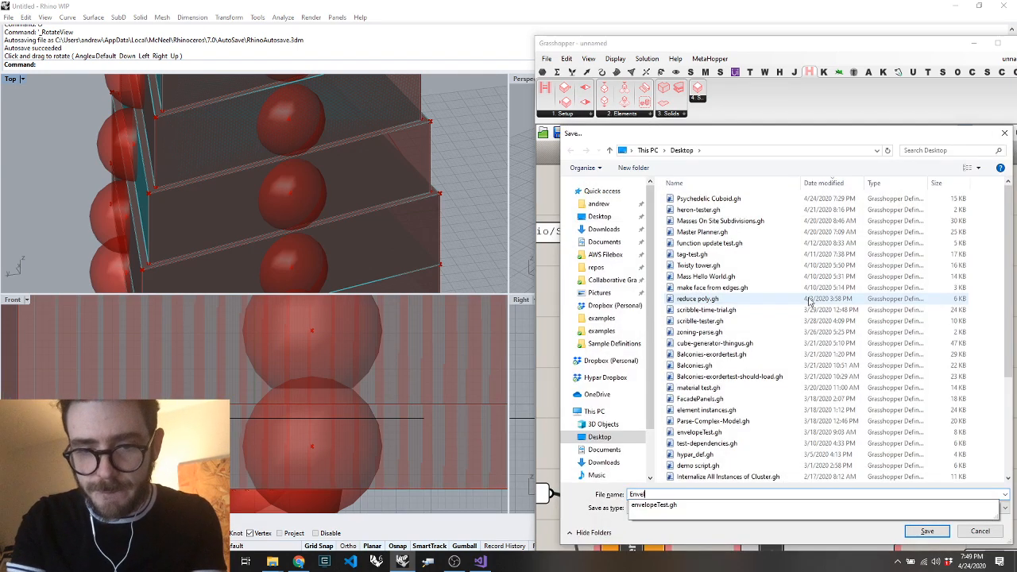
text(ope SPheres)
key(Return)
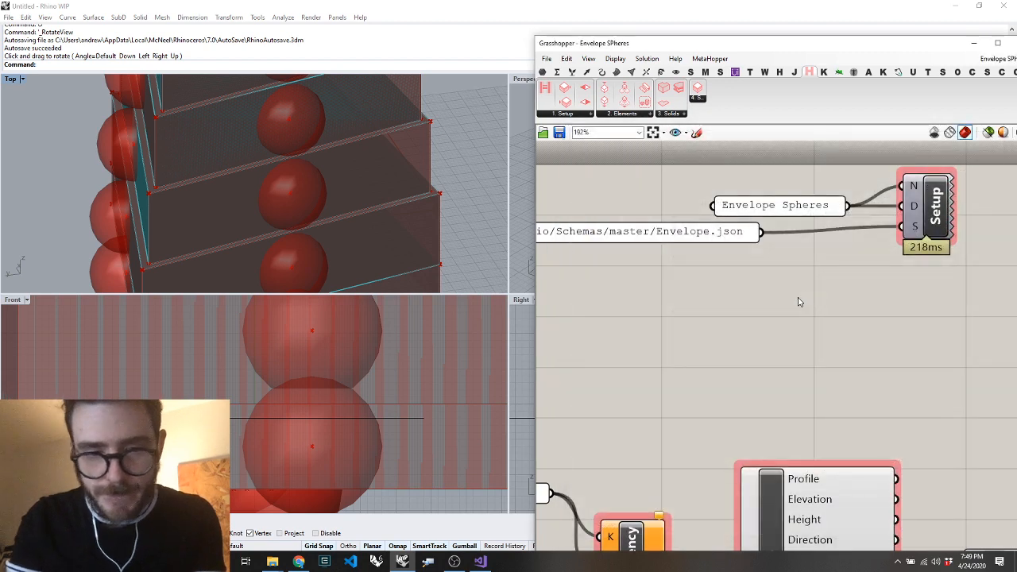
Switch to Hypar in the browser and start a new Grasshopper function from the home gallery
click(298, 561)
click(301, 10)
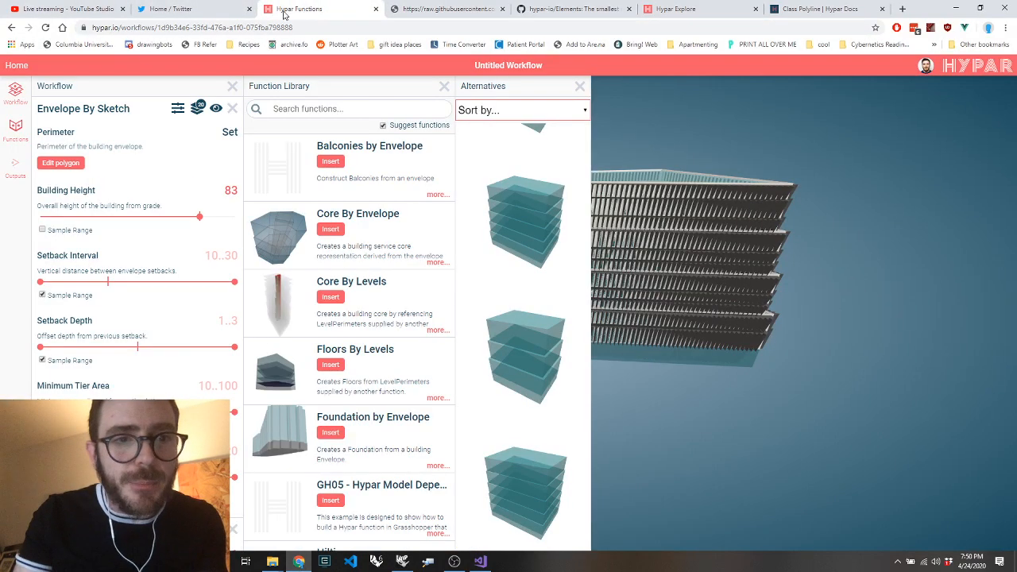
click(18, 67)
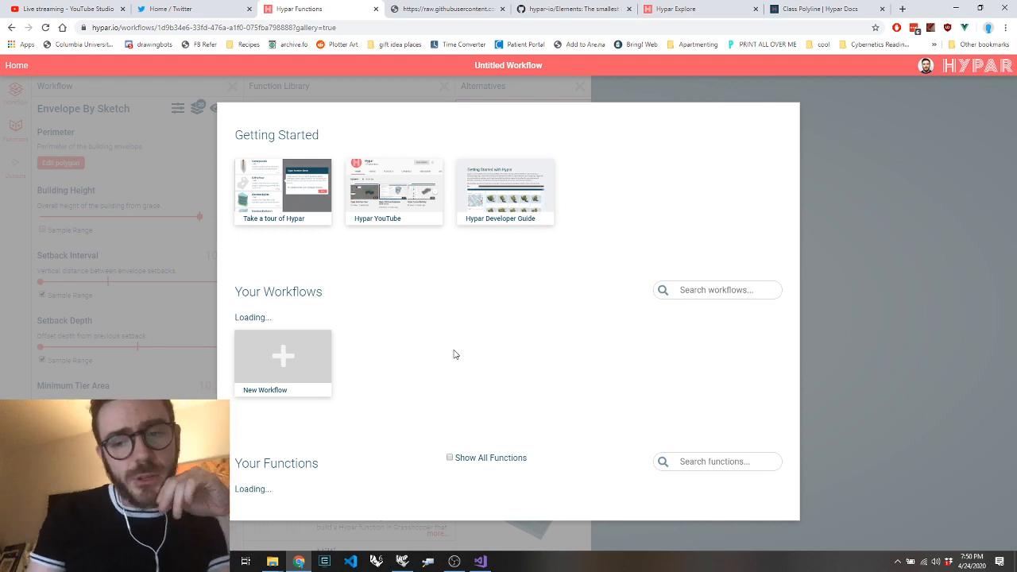
scroll(454, 354, down, 10)
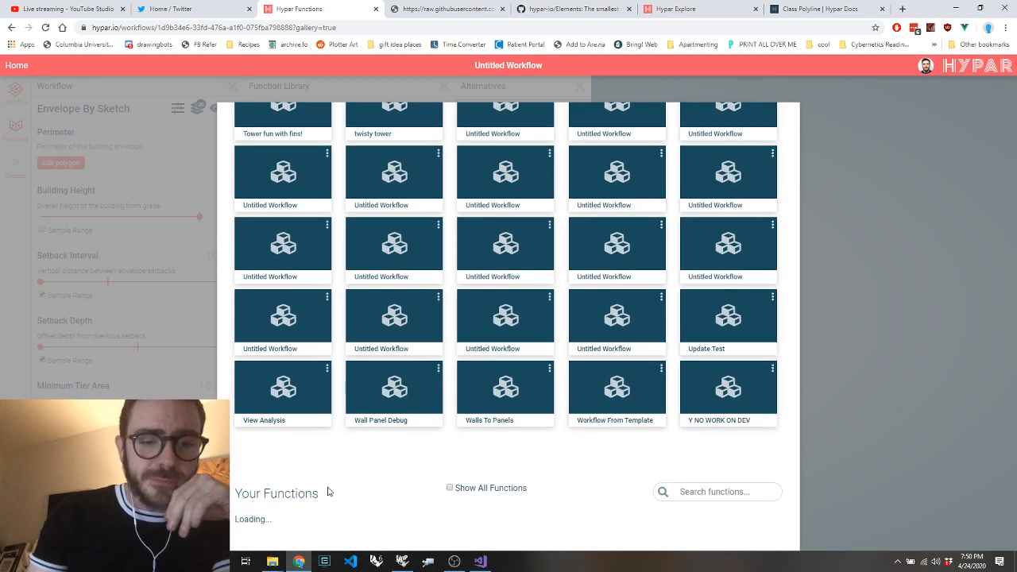
scroll(343, 454, down, 9)
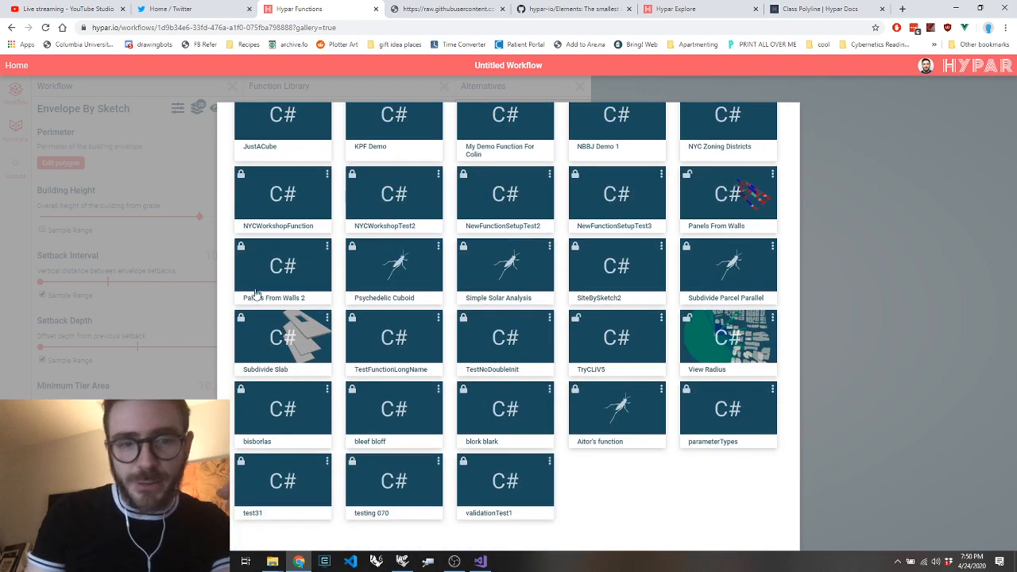
scroll(262, 270, up, 6)
click(271, 286)
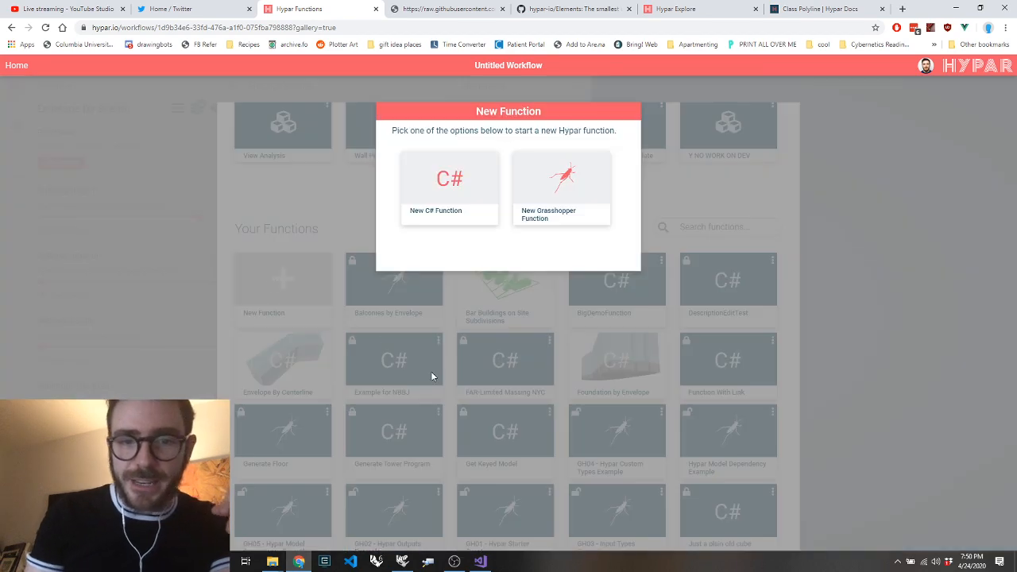
click(588, 205)
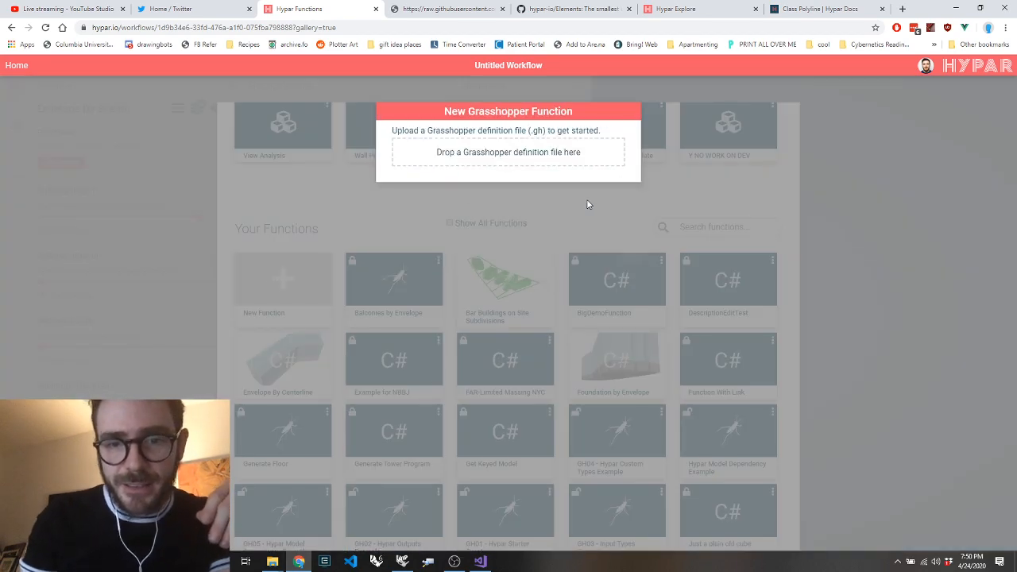
Upload Envelope SPheres.gh from the Desktop folder as the new function's Grasshopper definition
click(274, 560)
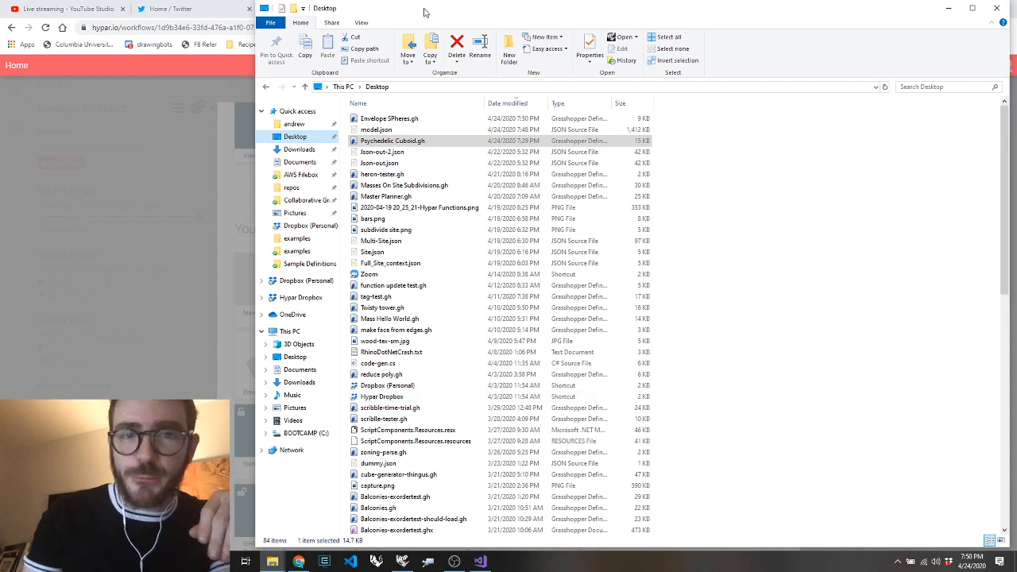
drag(427, 13, 836, 157)
click(801, 262)
drag(802, 262, 575, 157)
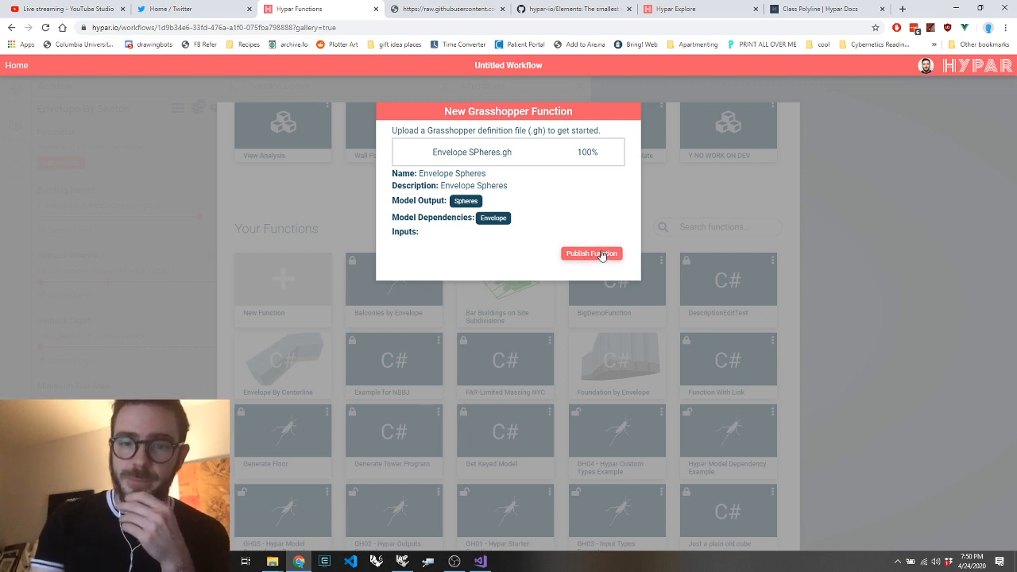
Publish the Envelope Spheres function, dismiss its details and the gallery, and reload the workflow page
click(602, 254)
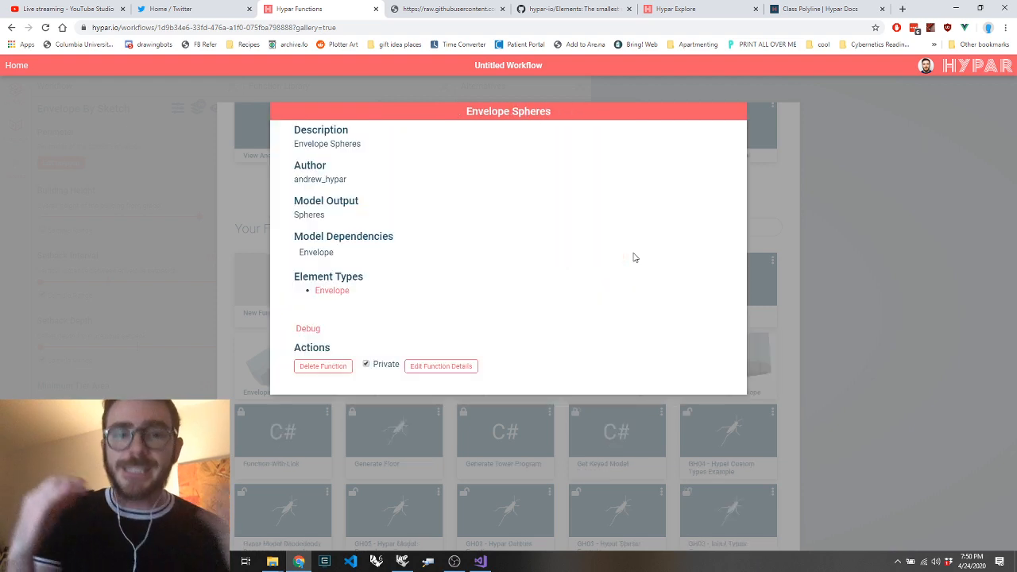
click(855, 198)
click(864, 190)
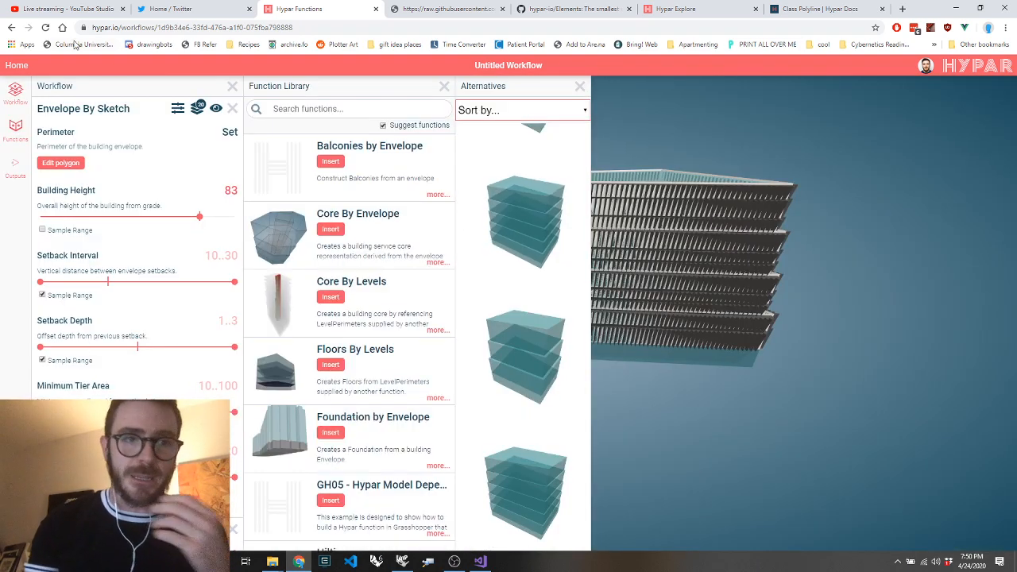
click(48, 28)
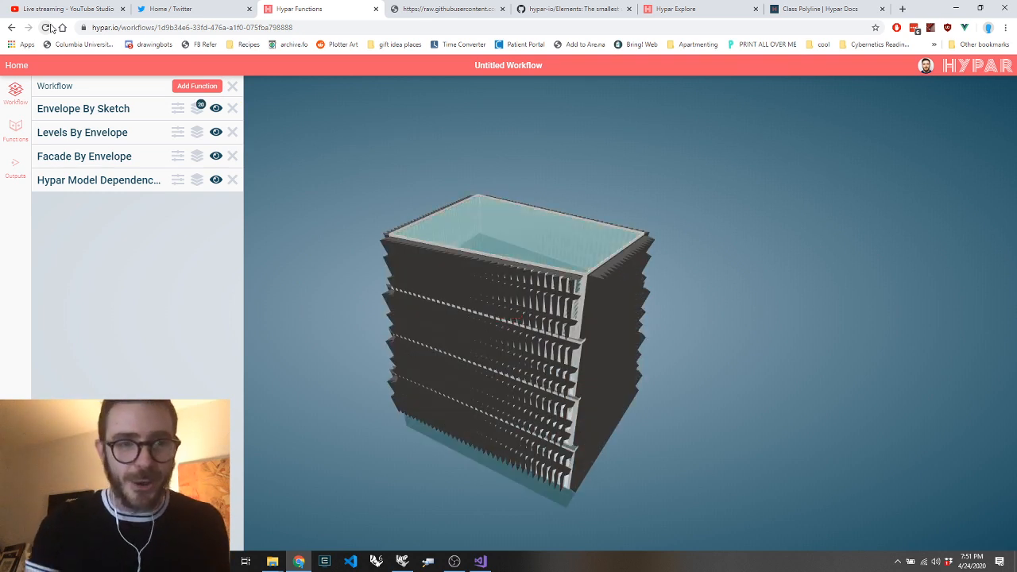
Search the function library for "sp", insert Envelope Spheres into the workflow, and inspect the spheres around the building
click(198, 86)
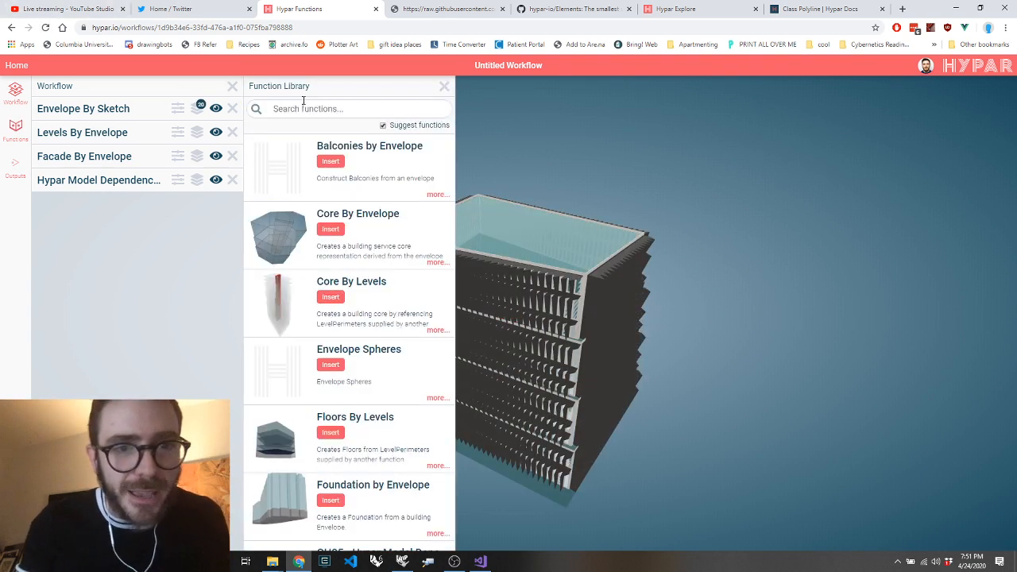
click(303, 107)
text(sp)
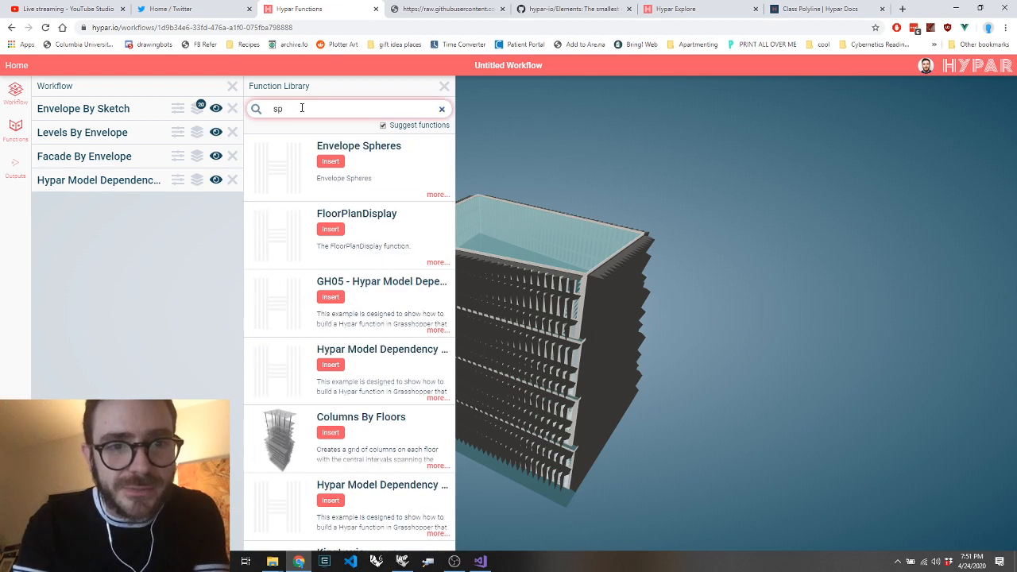
click(330, 161)
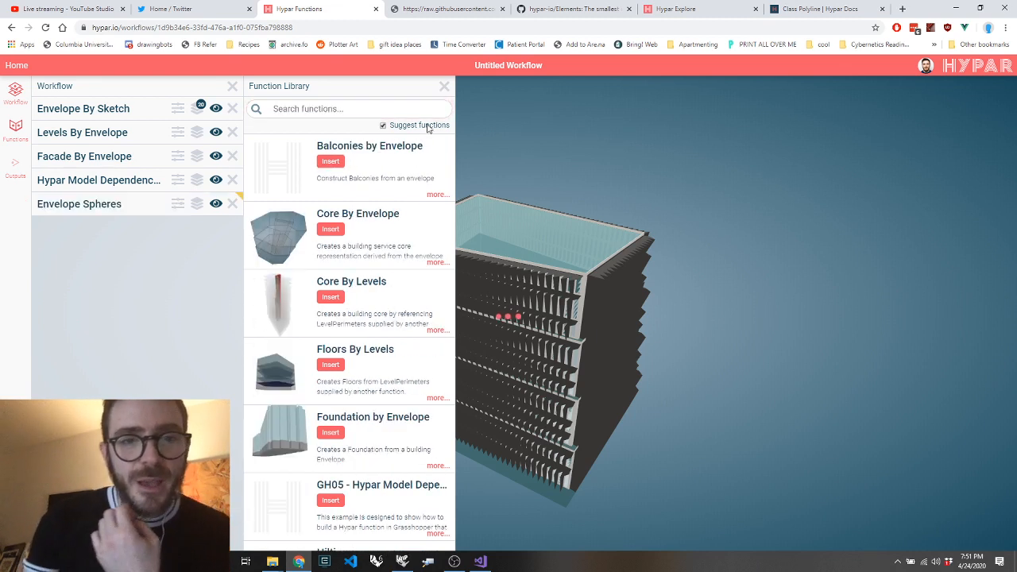
click(443, 87)
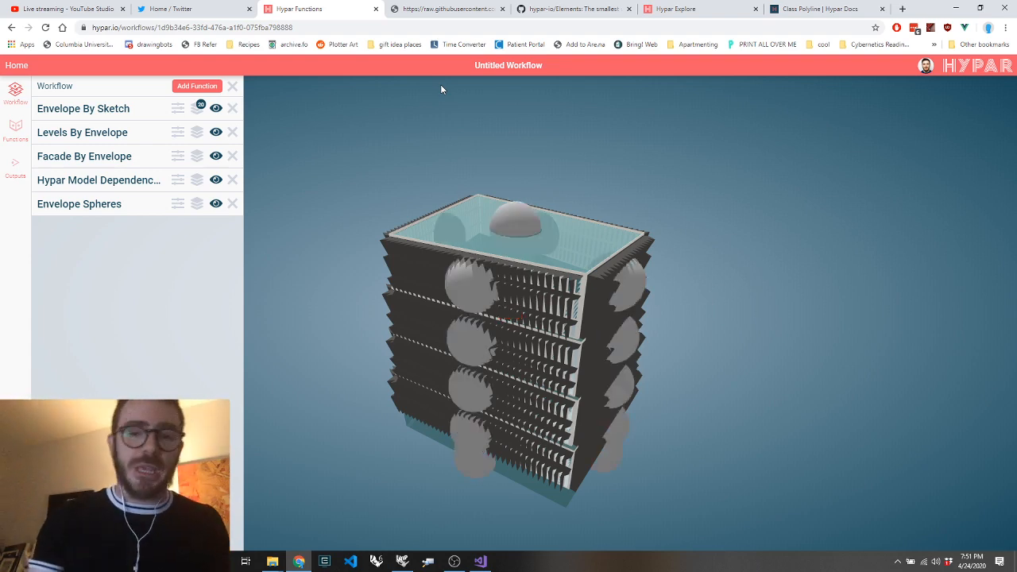
drag(460, 279, 654, 288)
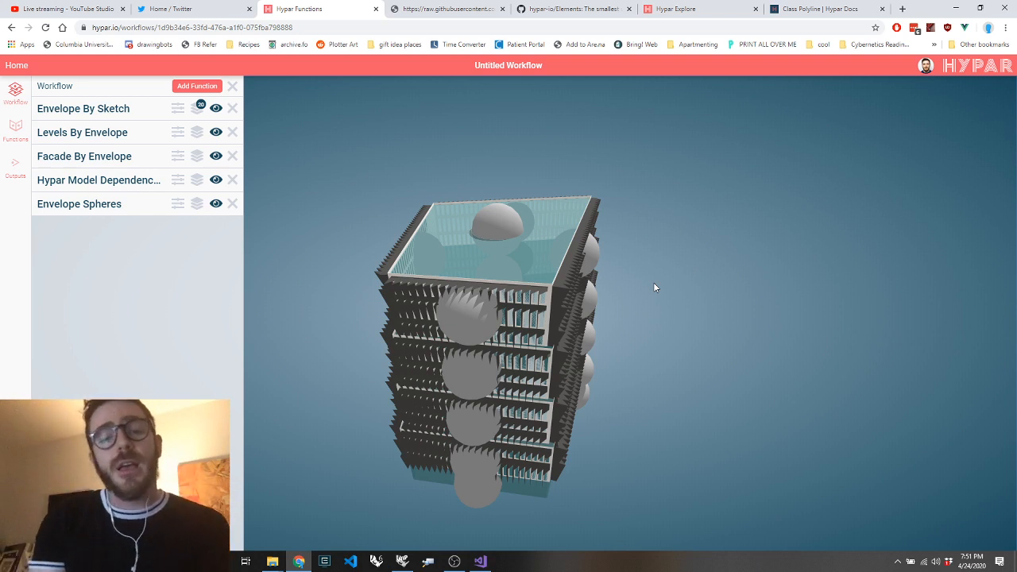
drag(654, 287, 508, 303)
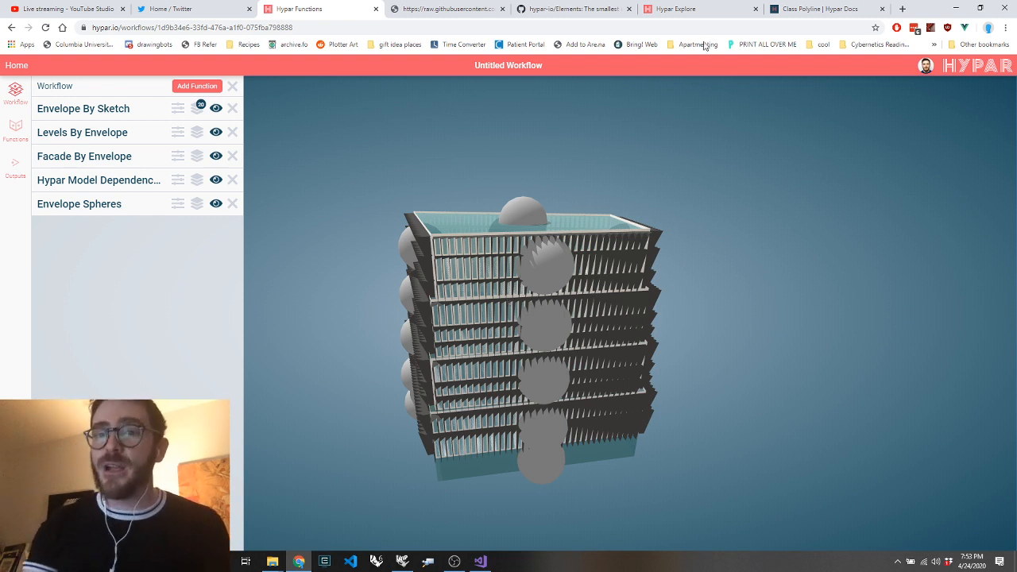
Switch from the browser back to the Envelope SPheres definition in Grasshopper
click(956, 8)
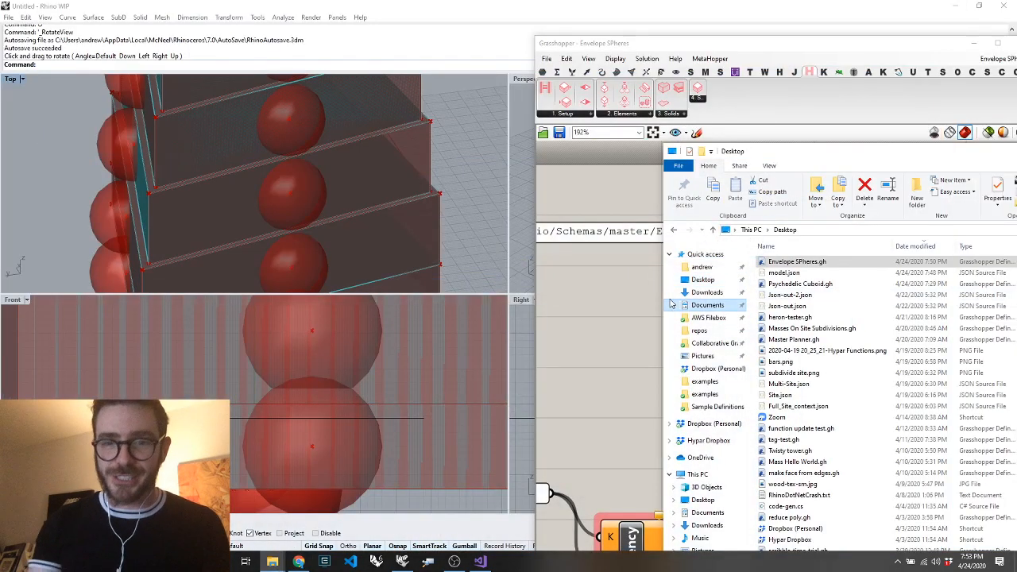
click(638, 303)
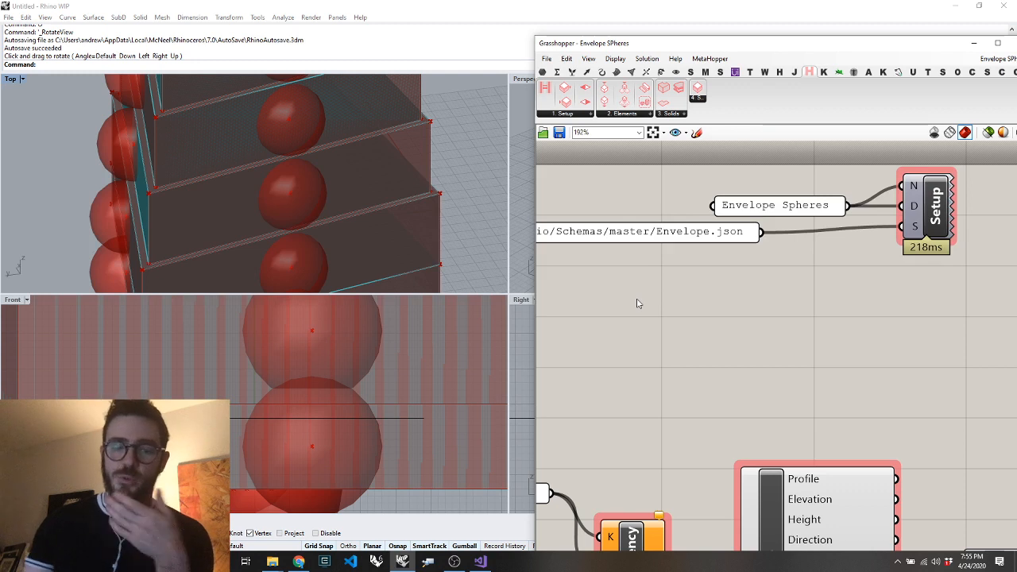
Switch to OBS and add a new empty scene, keeping the suggested name "Scene 2"
mouse_move(301, 564)
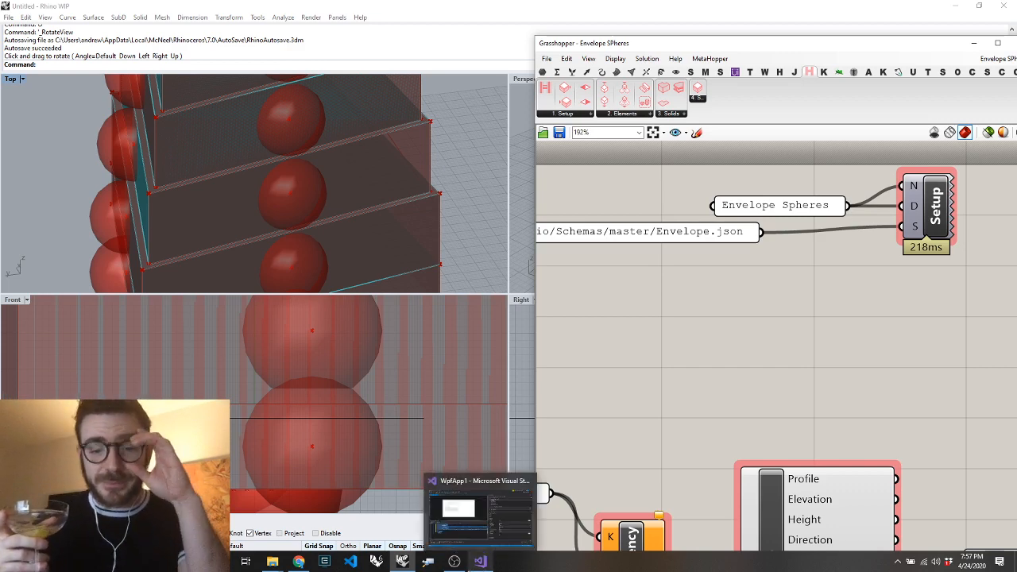
click(461, 513)
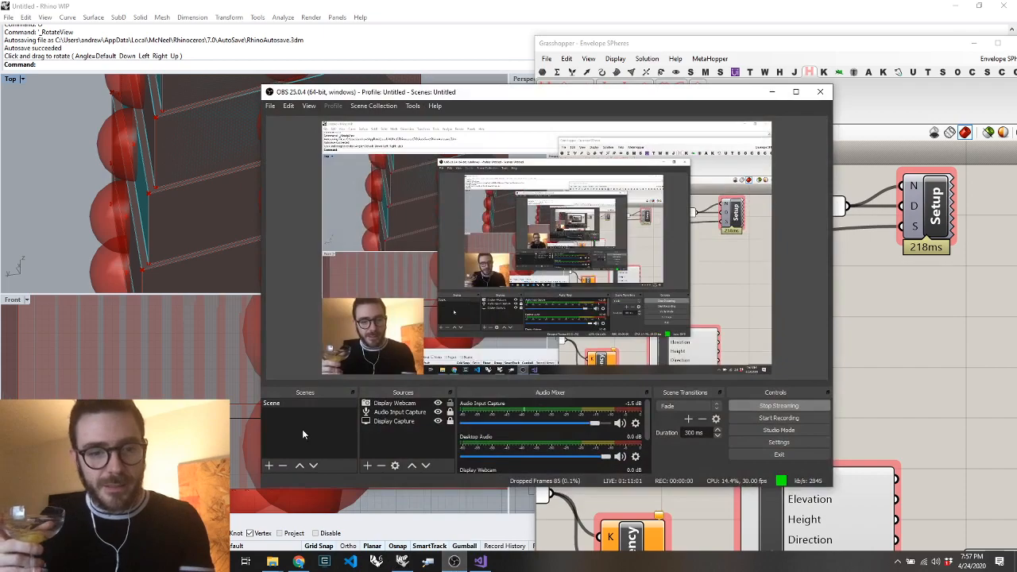
click(271, 467)
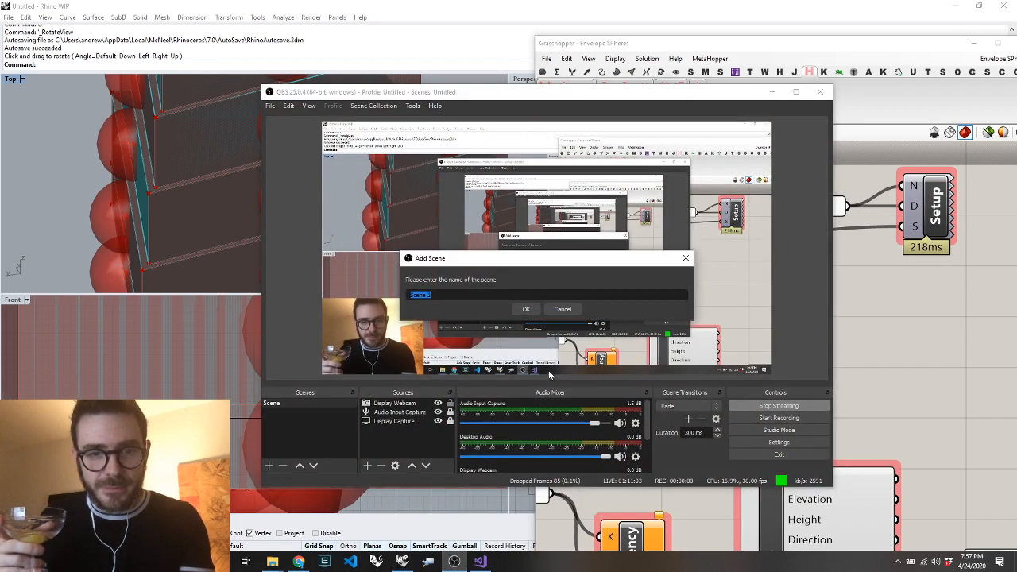
click(535, 311)
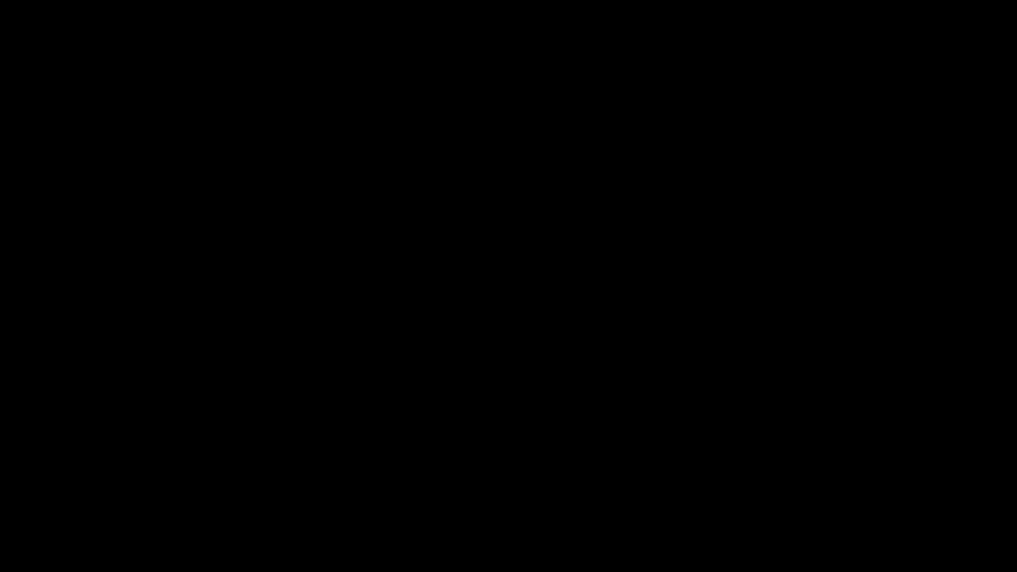